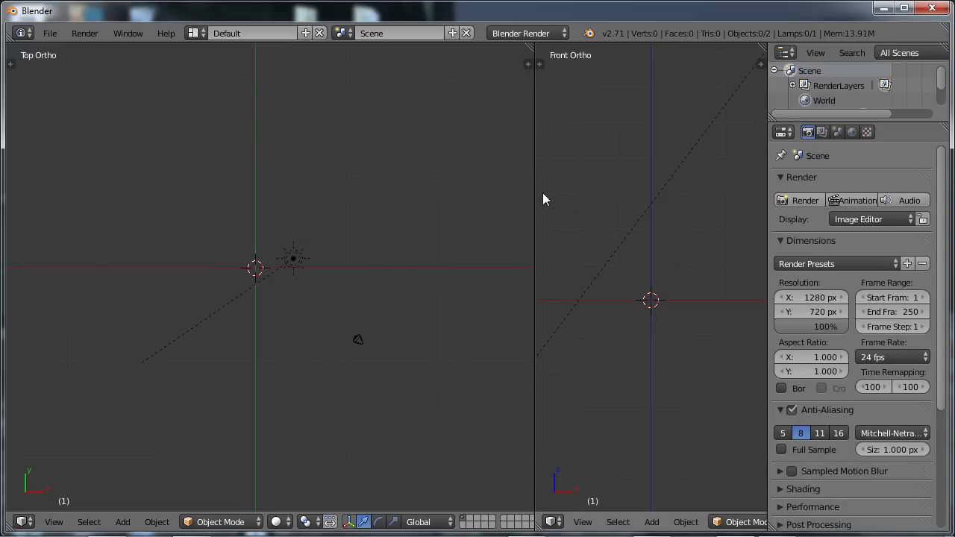
# Widen the front view, split it into two stacked areas, and switch the large viewport to the right orthographic view.
pyautogui.moveTo(534, 194); pyautogui.dragTo(485, 194)
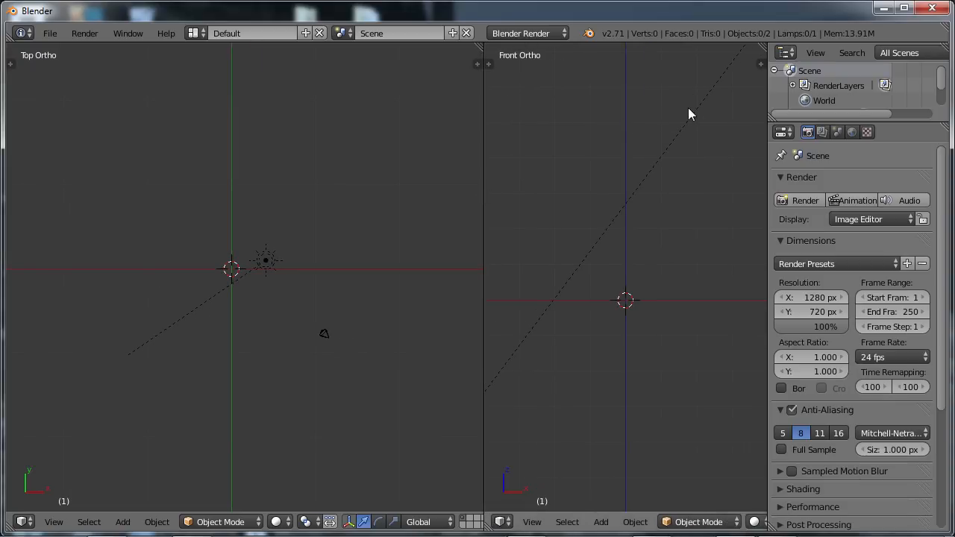
pyautogui.moveTo(762, 47); pyautogui.dragTo(747, 288)
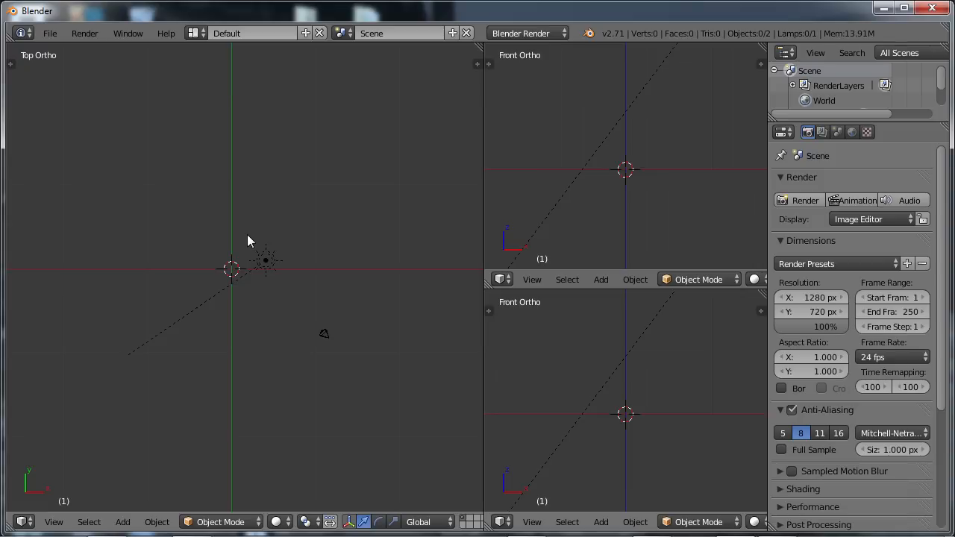
pyautogui.press('KP_3')
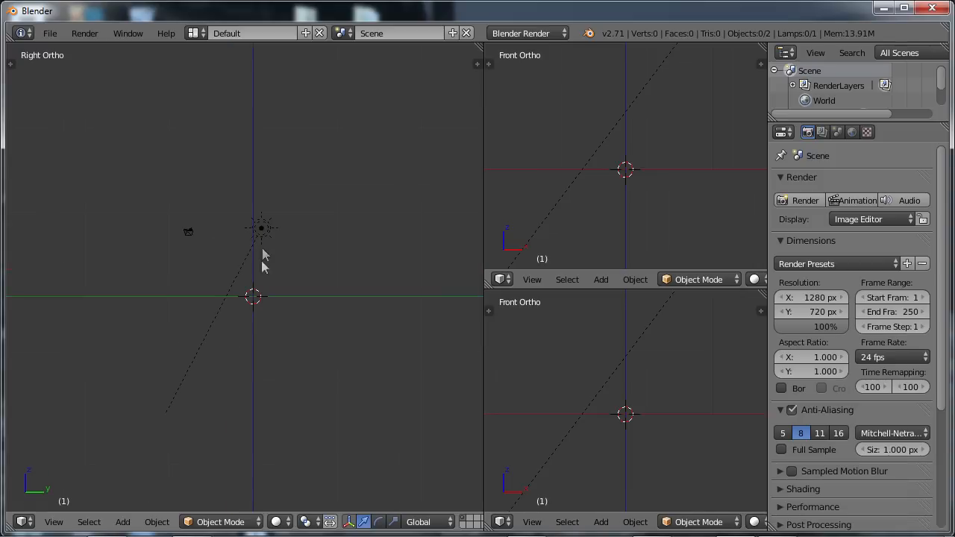
pyautogui.hotkey('shift', 'alt', 'c')
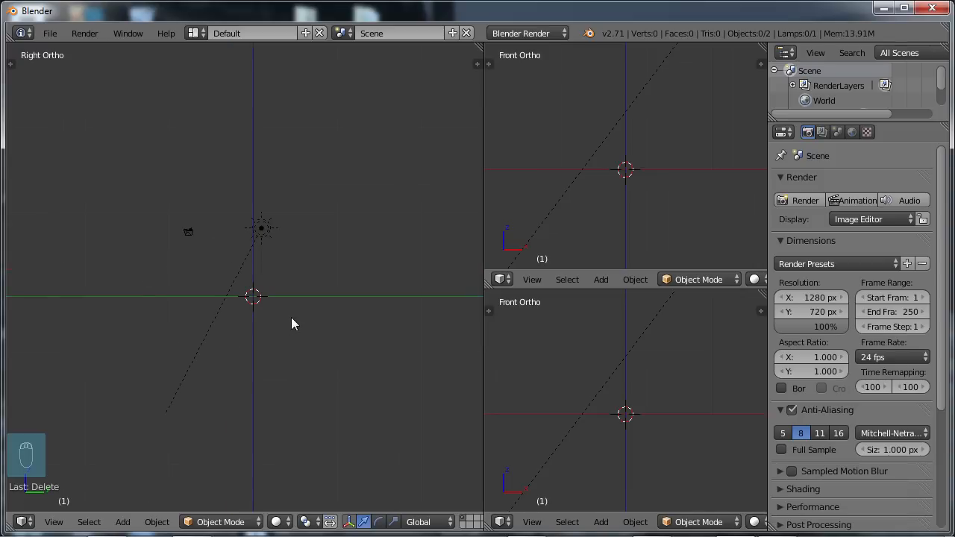
# Enable Background Images in the right orthographic view and add an empty image slot.
pyautogui.press('n')
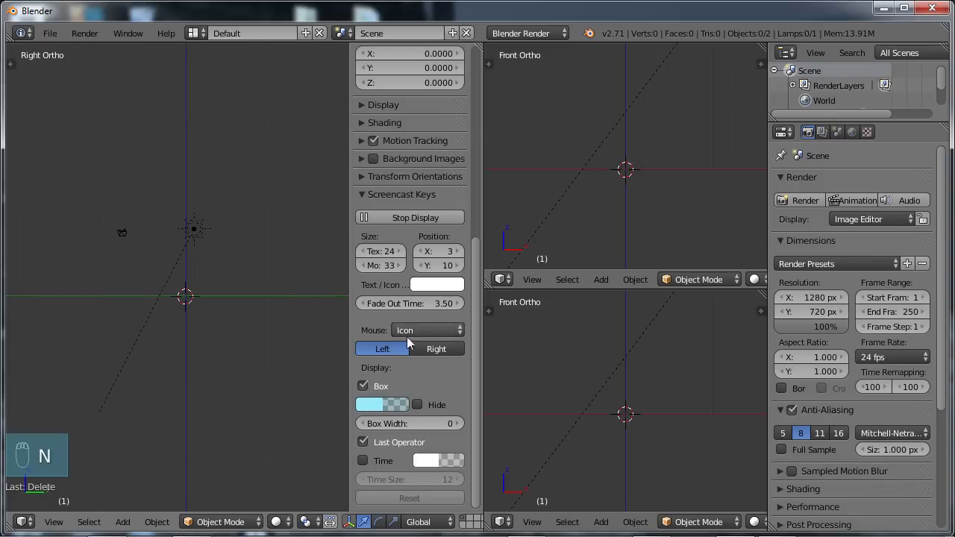
pyautogui.moveTo(474, 378); pyautogui.dragTo(467, 157)
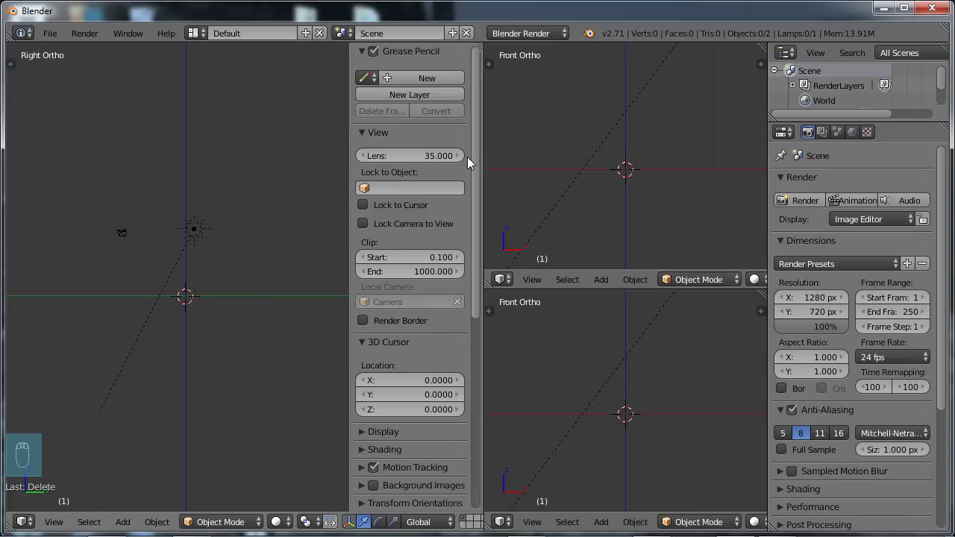
pyautogui.moveTo(477, 186); pyautogui.dragTo(478, 255)
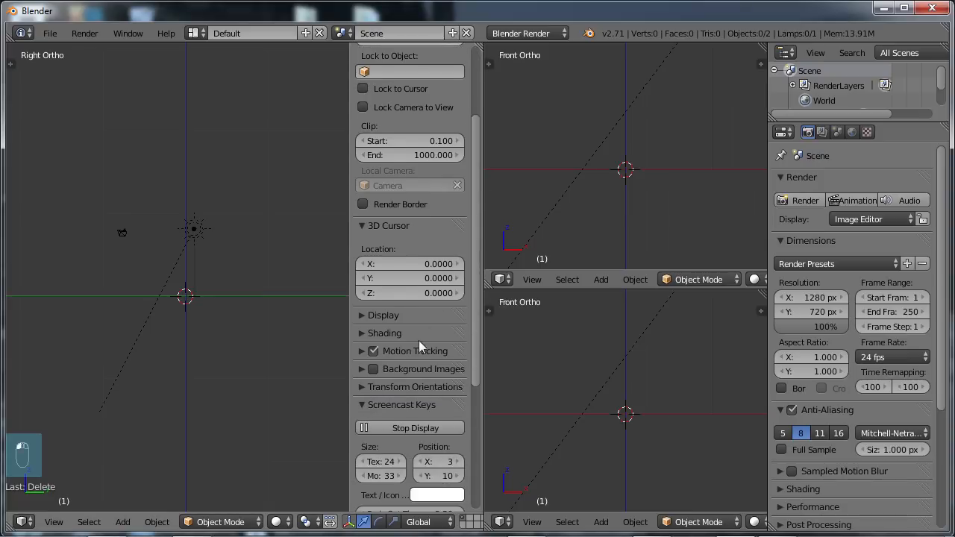
pyautogui.click(373, 369)
pyautogui.click(360, 368)
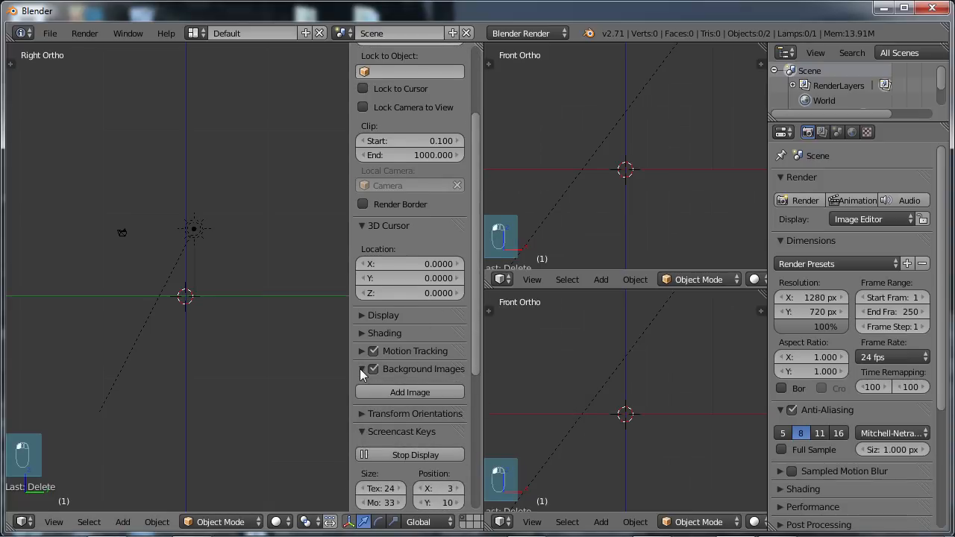
pyautogui.click(404, 393)
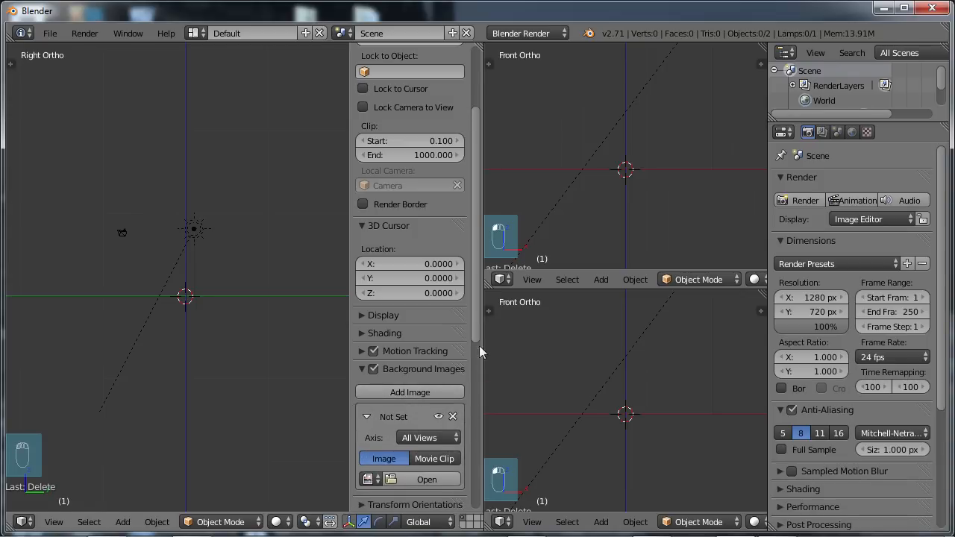
# Set the background image's axis to Right and load Cylinder_side.jpg from the Lesson5 RefImages folder.
pyautogui.scroll(-3, 471, 380)
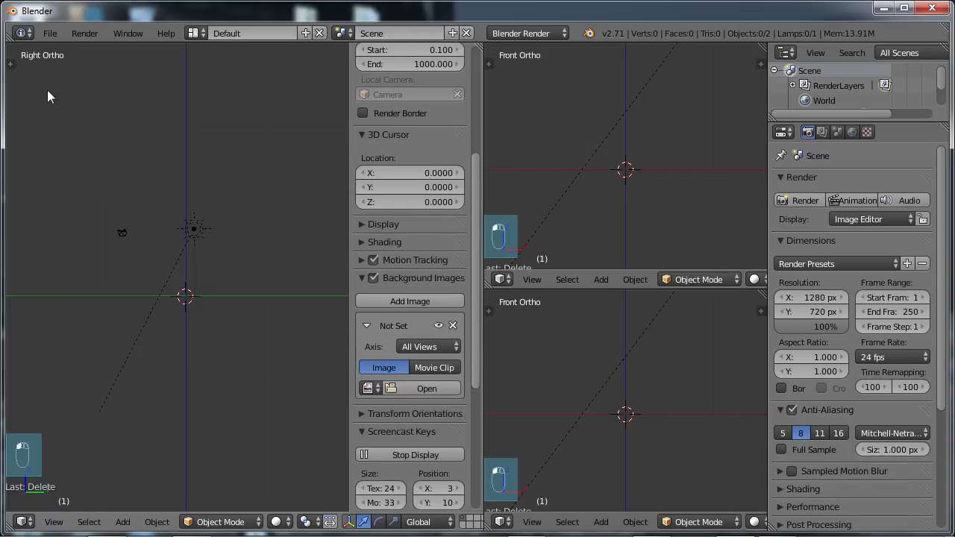
pyautogui.click(435, 348)
pyautogui.click(414, 330)
pyautogui.click(425, 390)
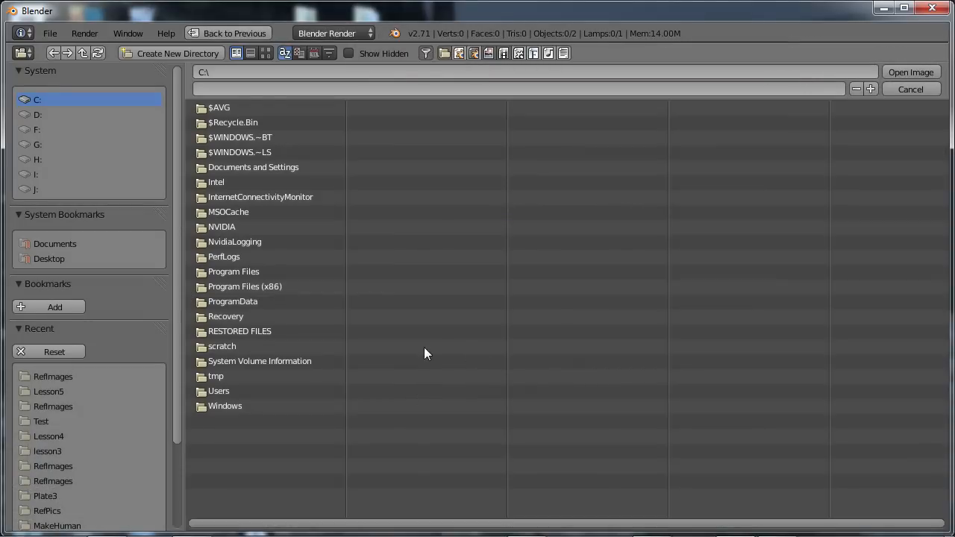
pyautogui.click(36, 375)
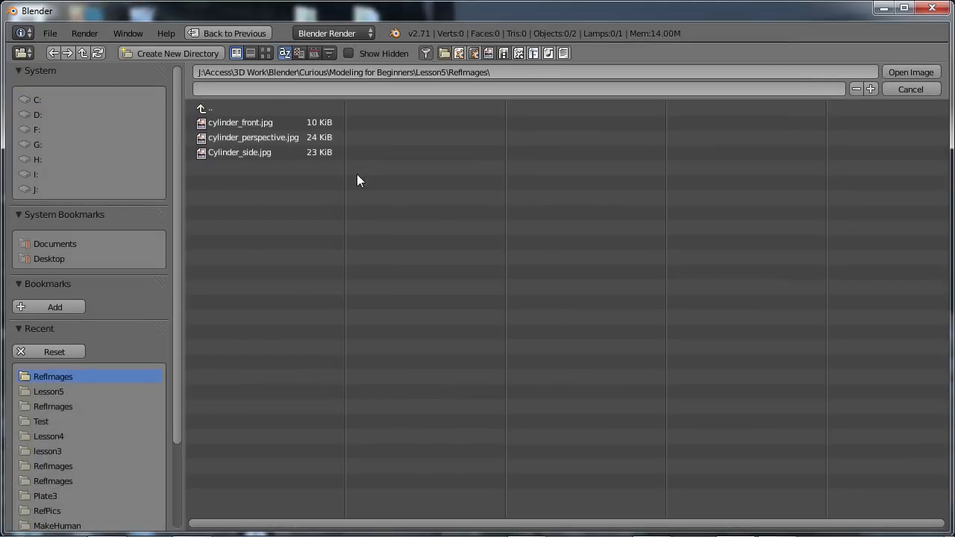
pyautogui.doubleClick(241, 153)
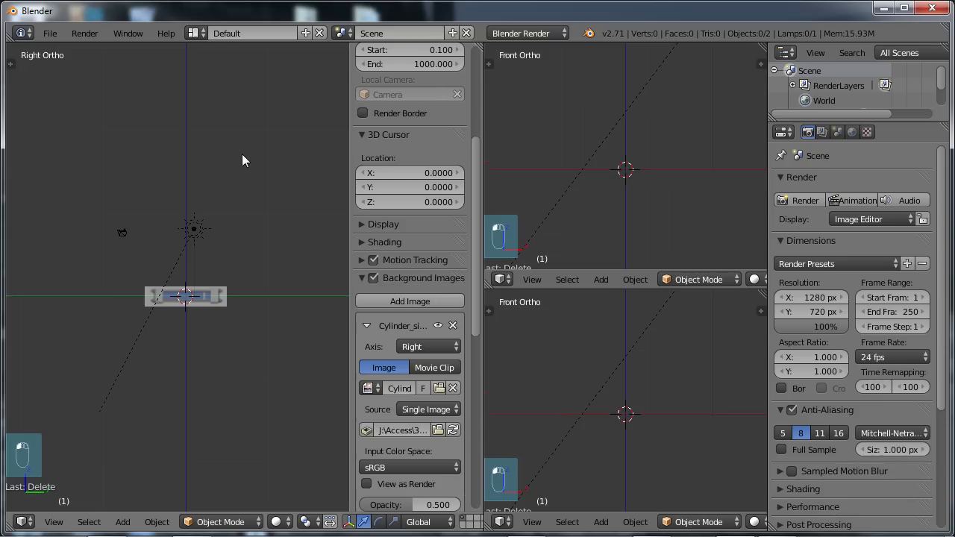
# Examine the side reference image in the right view, toggling between perspective and orthographic projection.
pyautogui.scroll(2, 182, 311)
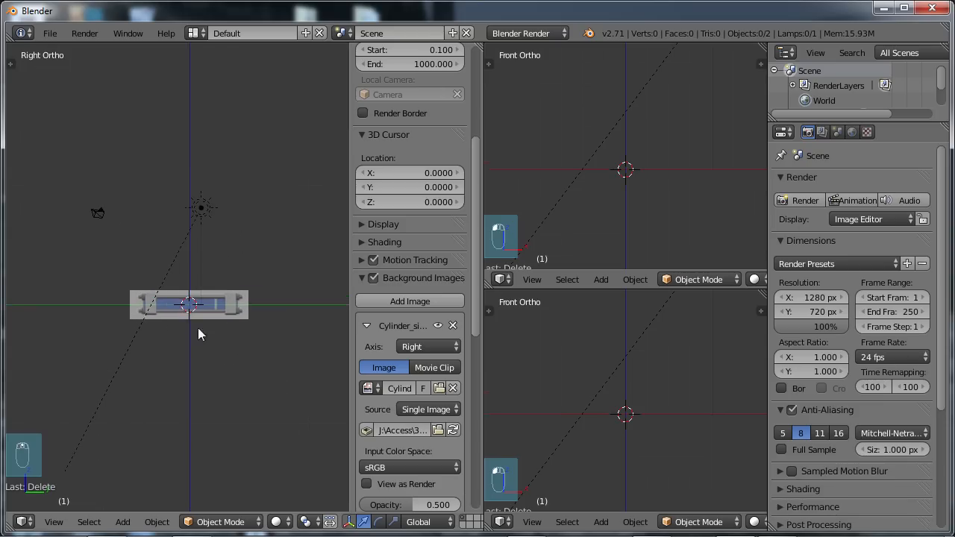
pyautogui.scroll(3, 203, 331)
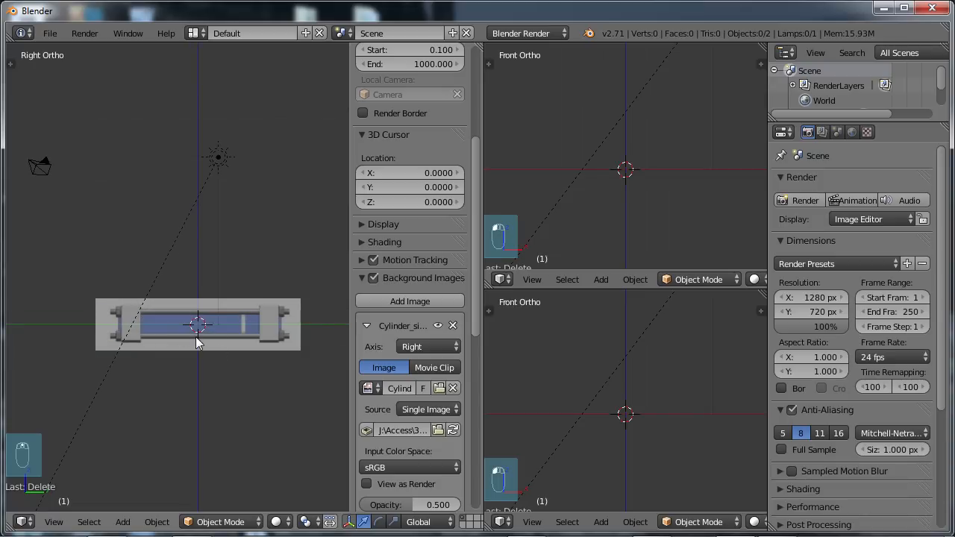
pyautogui.scroll(-1, 195, 341)
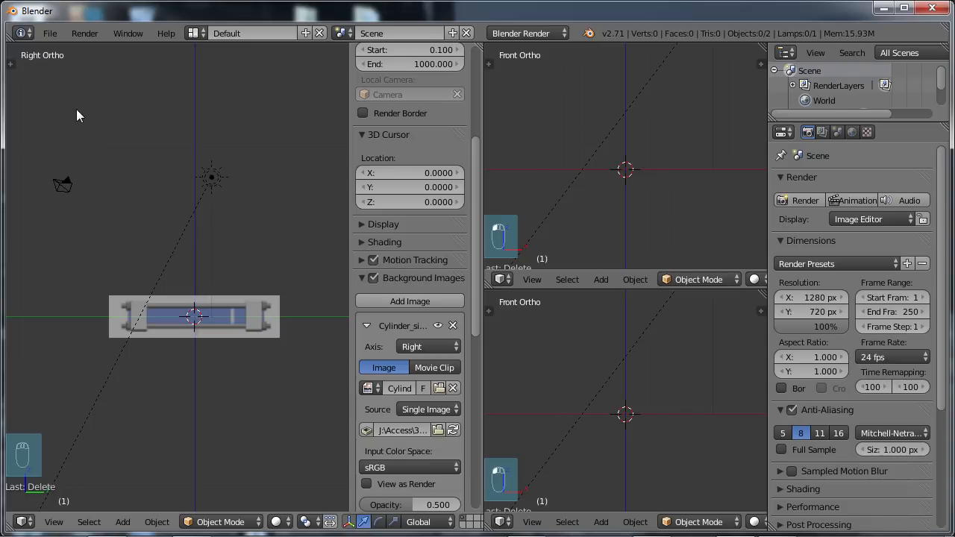
pyautogui.press('KP_3')
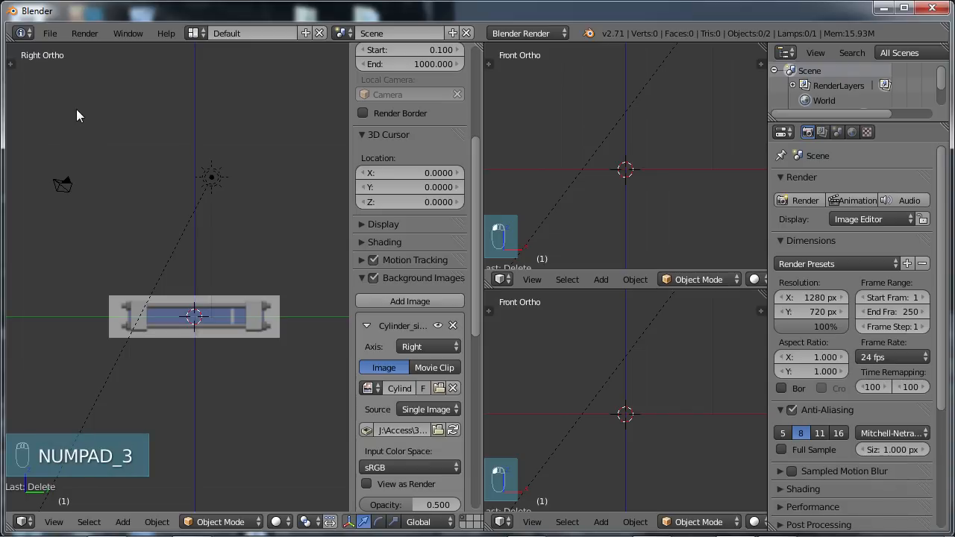
pyautogui.press('KP_5')
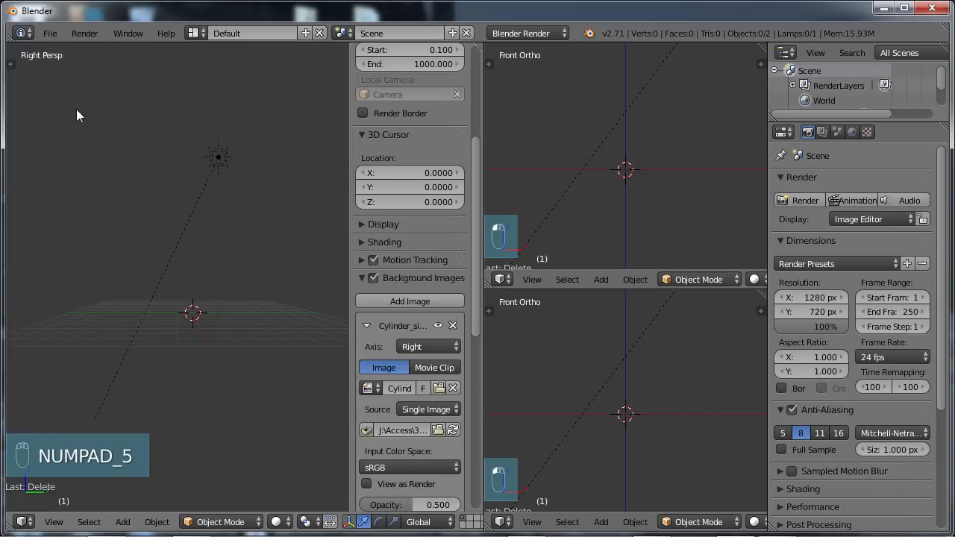
pyautogui.press('KP_5')
pyautogui.press('KP_5')
pyautogui.press('KP_5')
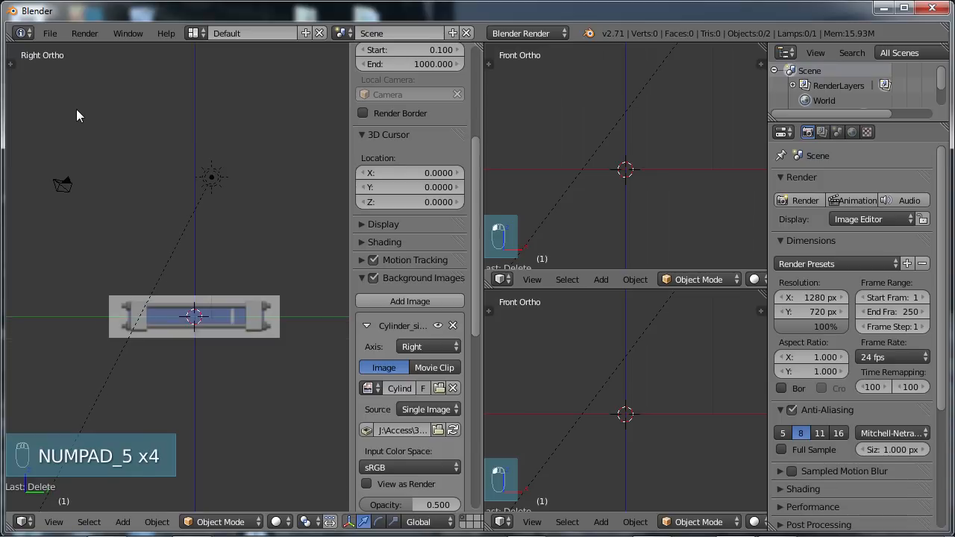
pyautogui.press('KP_5')
pyautogui.press('KP_5')
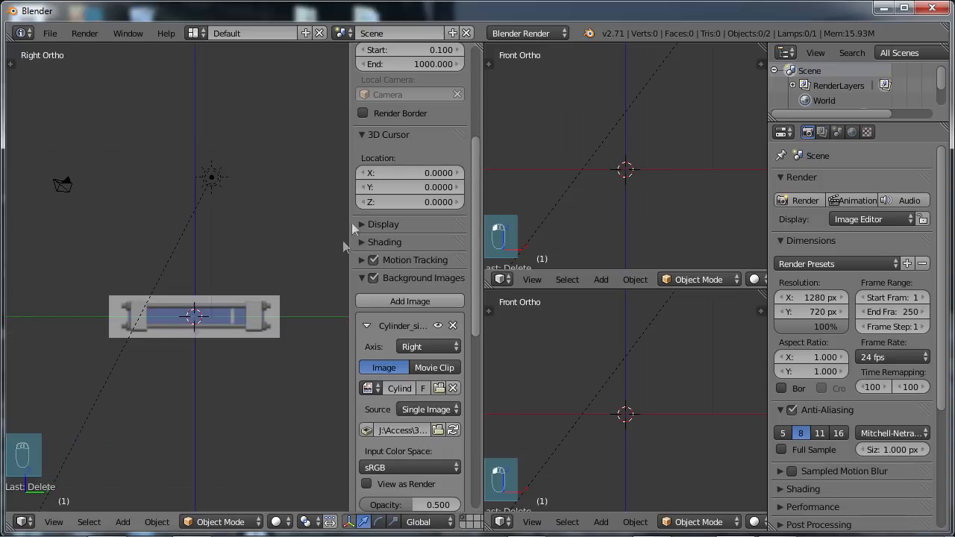
# Enable Background Images in the upper front view and add an empty image slot.
pyautogui.press('n')
pyautogui.moveTo(761, 222); pyautogui.dragTo(761, 134)
pyautogui.click(655, 213)
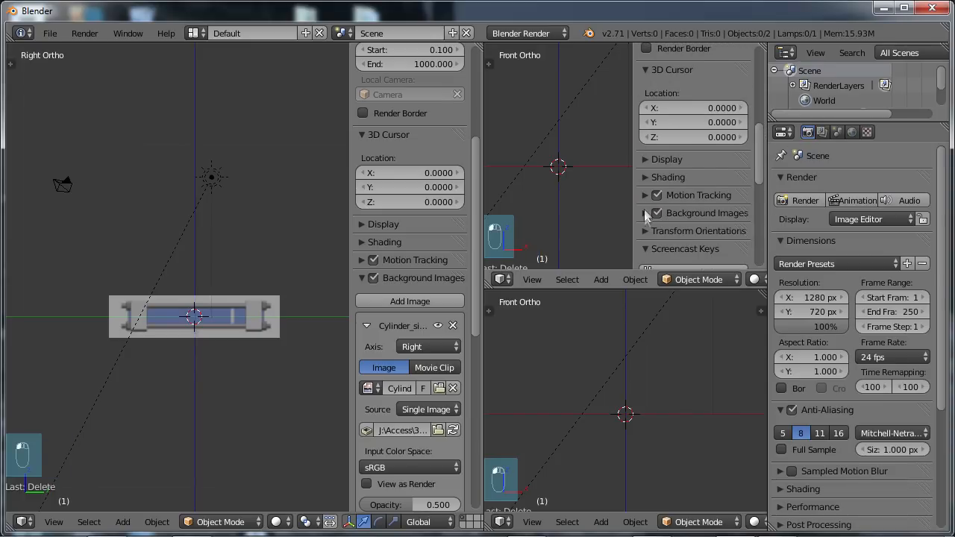
pyautogui.click(646, 214)
pyautogui.moveTo(760, 176); pyautogui.dragTo(763, 185)
pyautogui.scroll(-2, 762, 185)
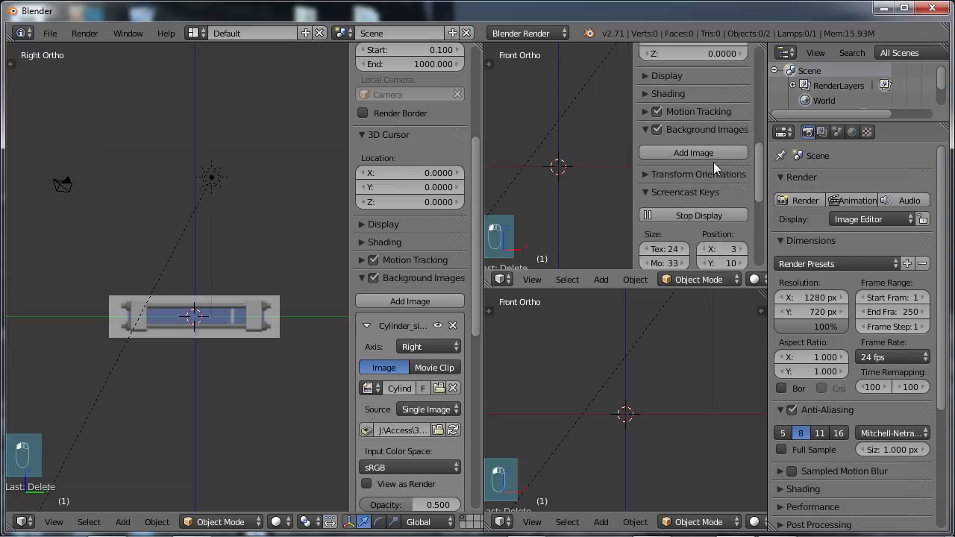
pyautogui.click(709, 153)
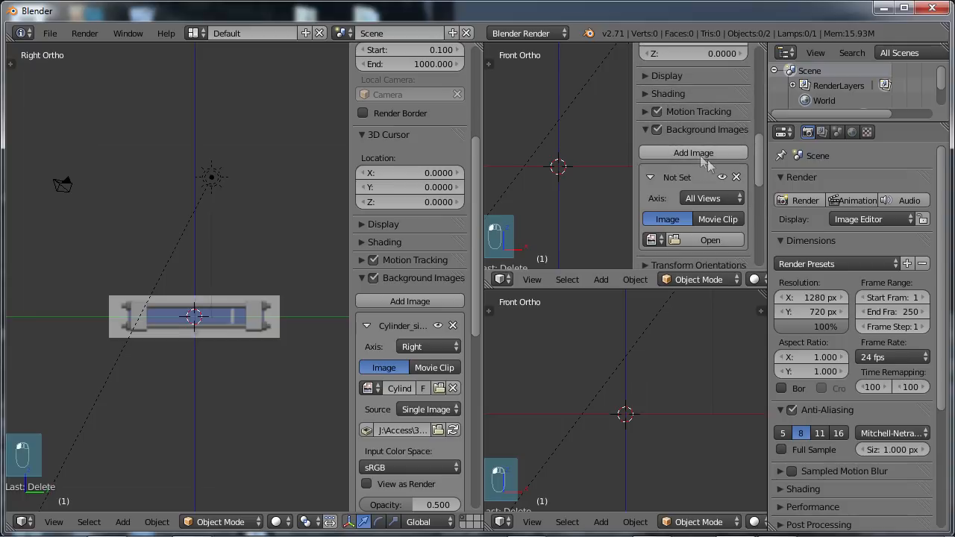
# Set the new background image's axis to Front and load cylinder_front.jpg from the Lesson5 RefImages folder.
pyautogui.click(729, 198)
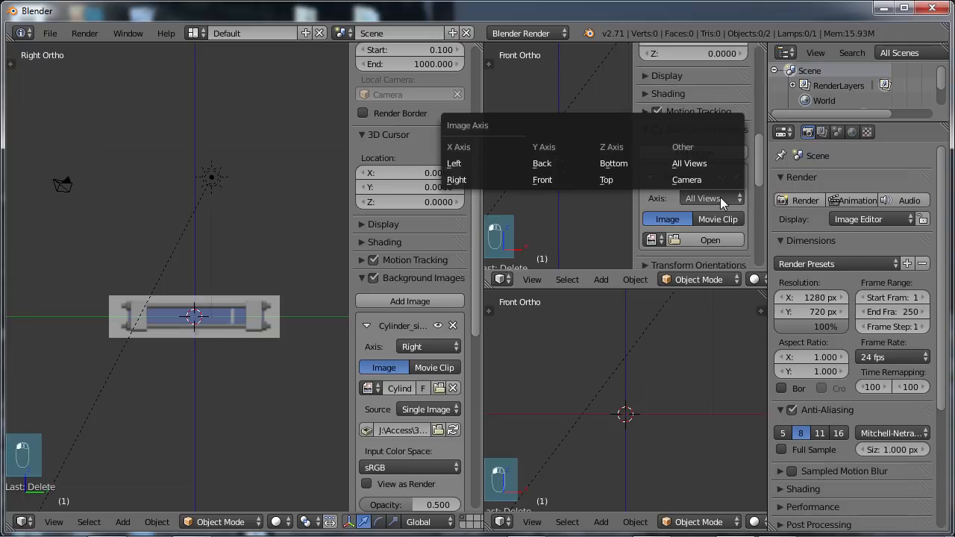
pyautogui.click(540, 180)
pyautogui.click(701, 240)
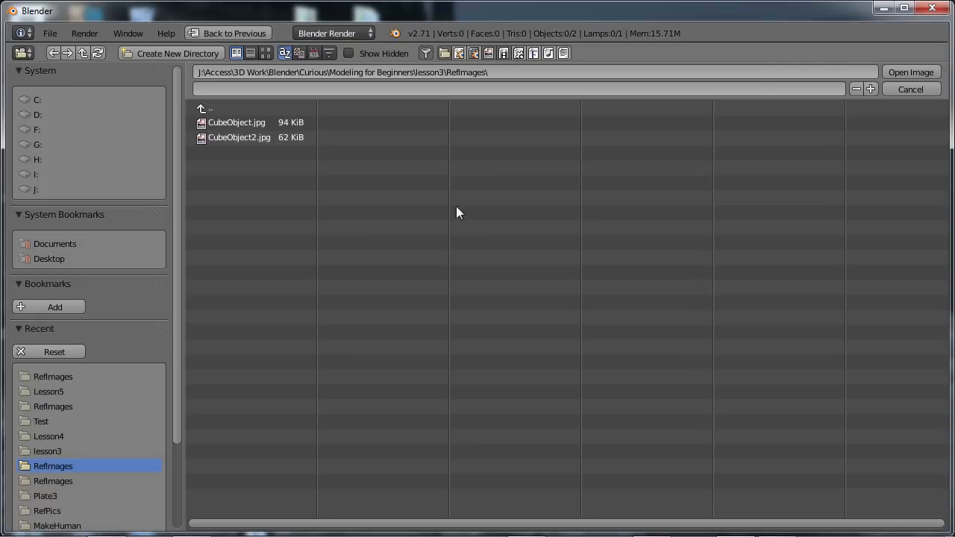
pyautogui.click(52, 376)
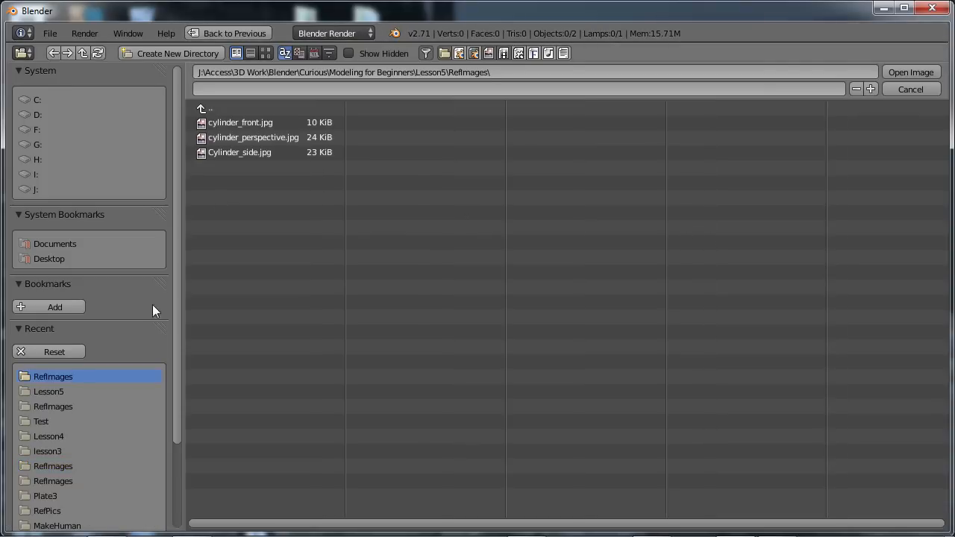
pyautogui.click(244, 124)
pyautogui.click(911, 72)
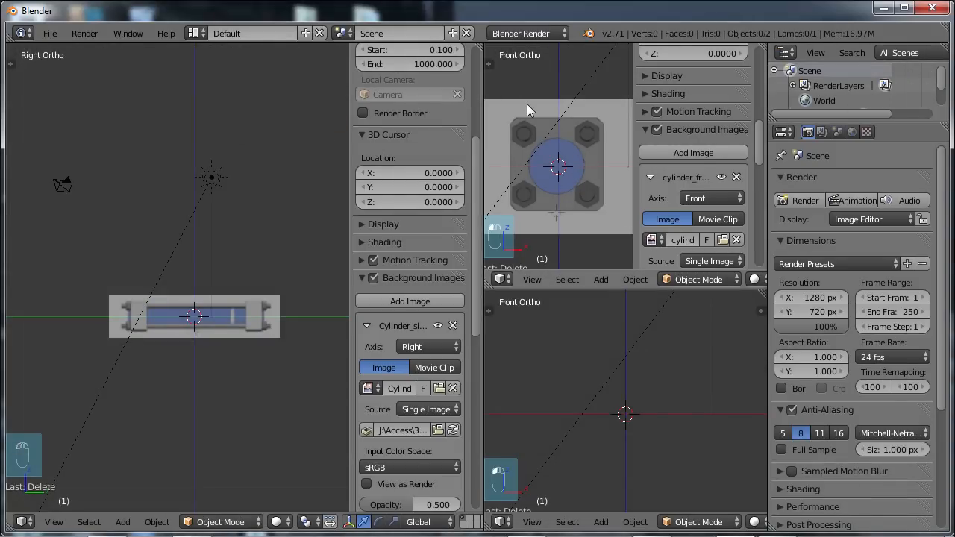
pyautogui.press('KP_1')
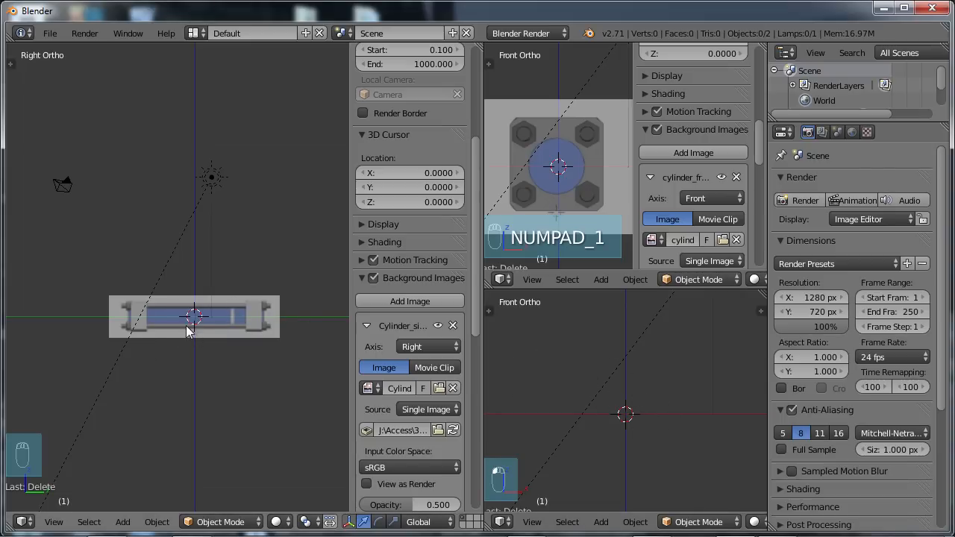
pyautogui.scroll(1, 216, 351)
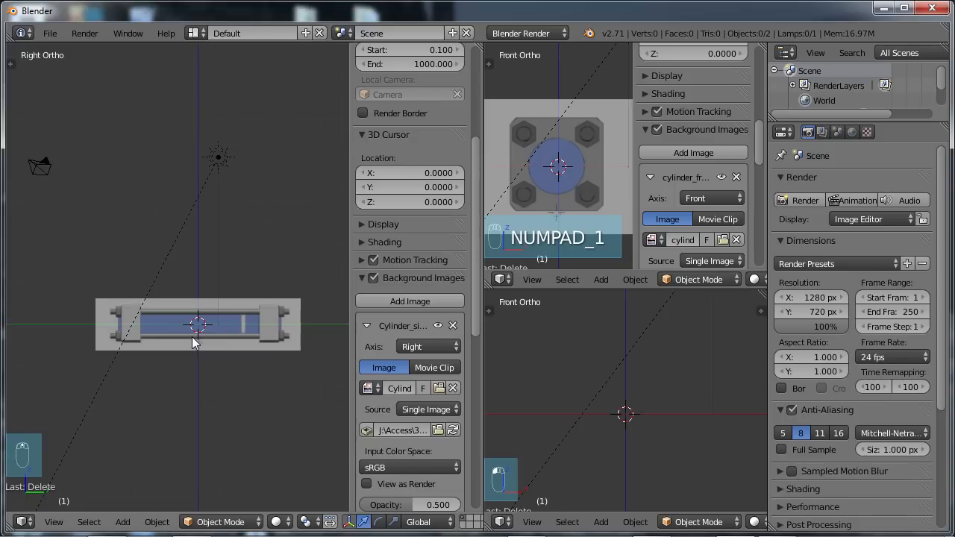
pyautogui.scroll(1, 206, 373)
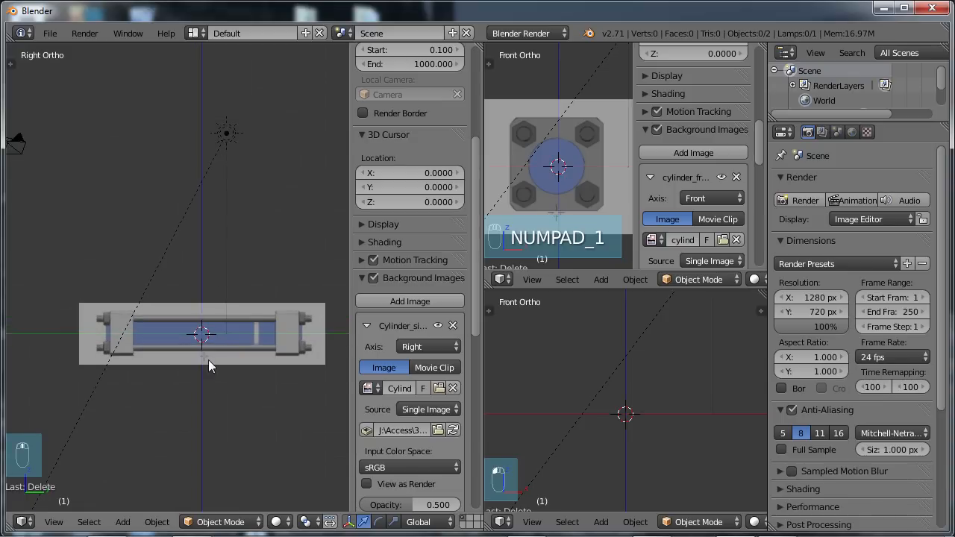
pyautogui.keyDown('shift'); pyautogui.moveTo(208, 359); pyautogui.dragTo(203, 313, button='middle'); pyautogui.keyUp('shift')
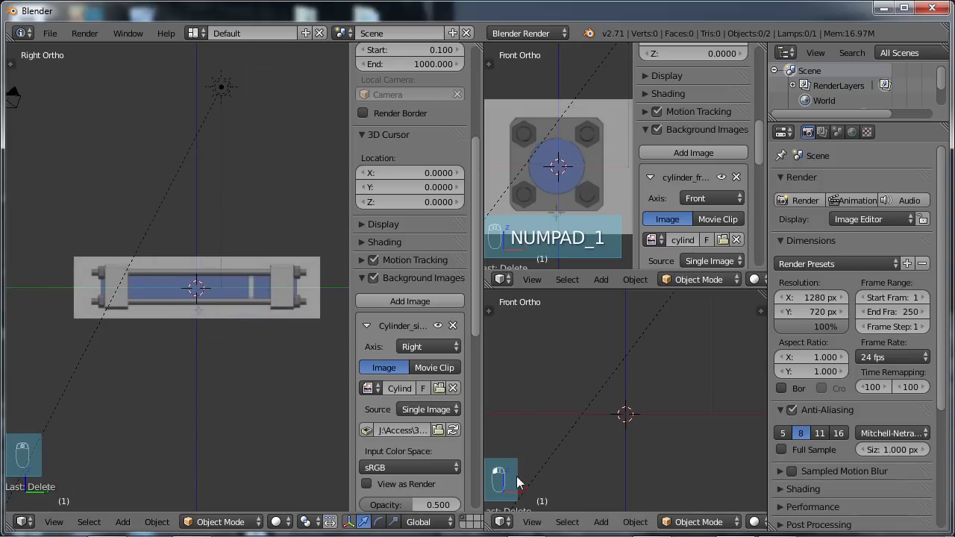
# Change the lower front view to a UV/Image Editor and open cylinder_perspective.jpg from the Lesson5 RefImages folder.
pyautogui.click(502, 522)
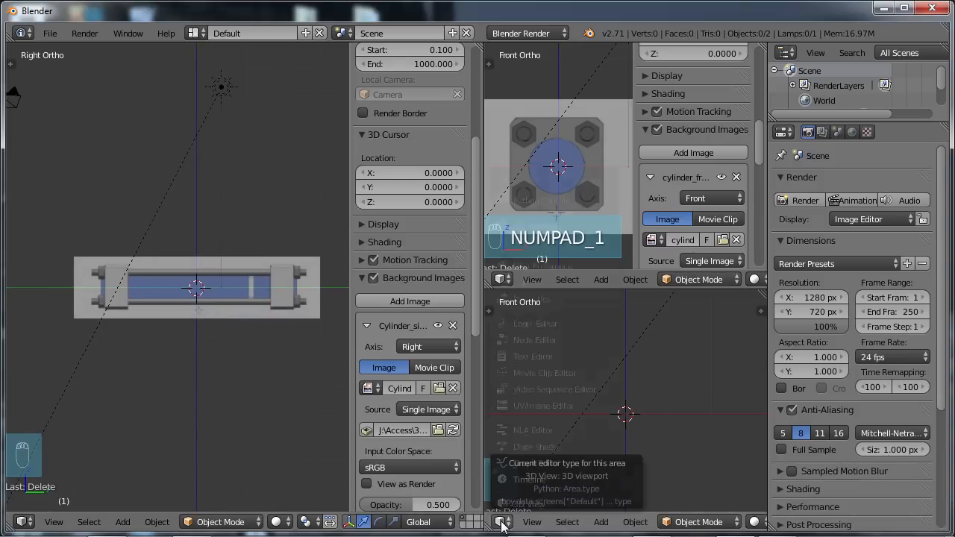
pyautogui.click(534, 407)
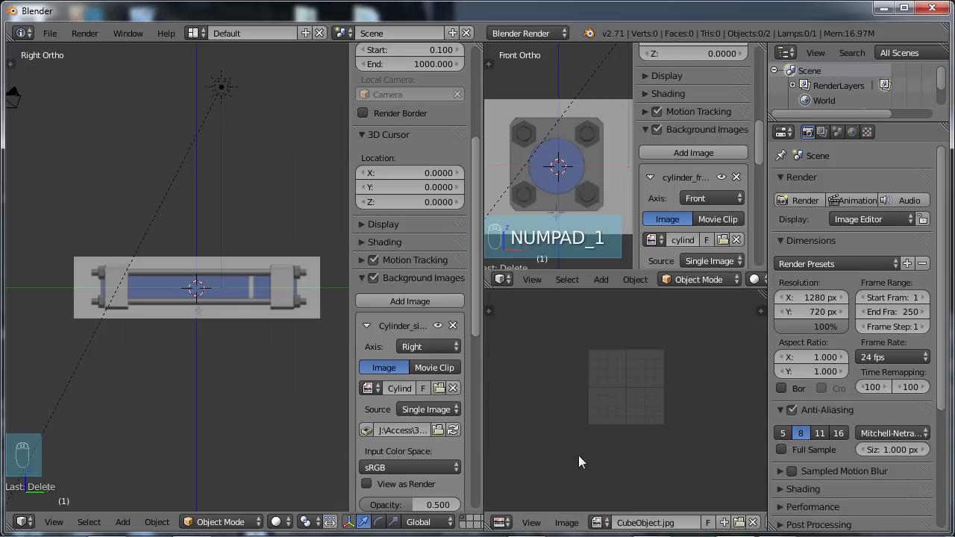
pyautogui.click(568, 523)
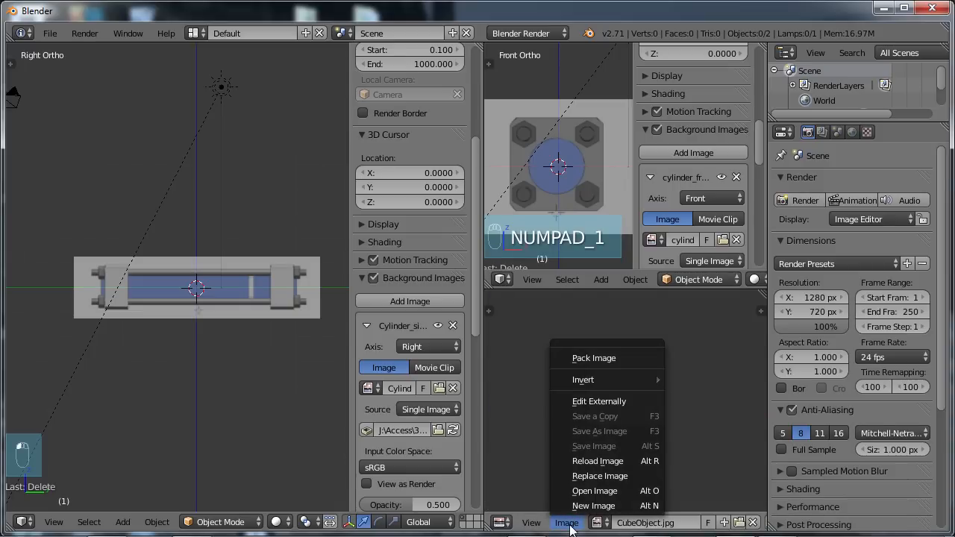
pyautogui.click(590, 491)
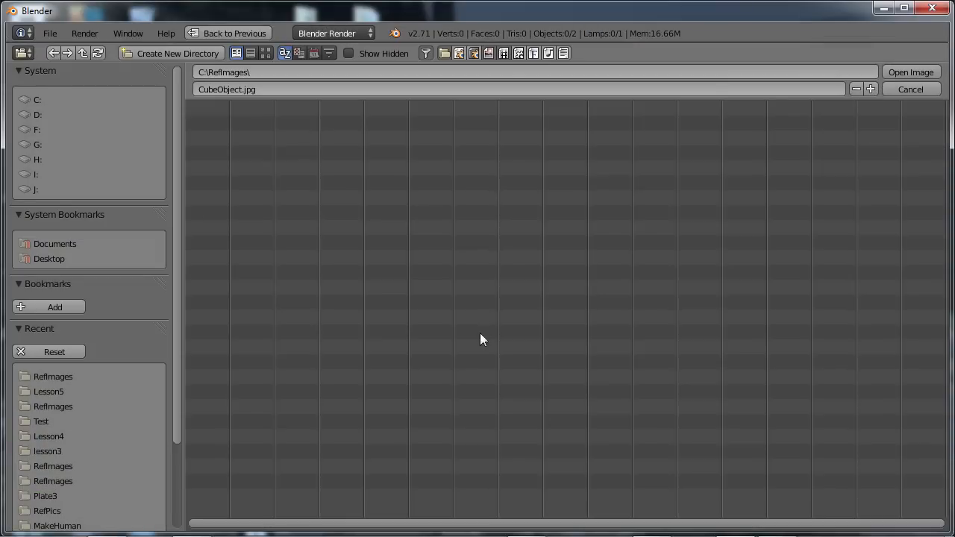
pyautogui.click(58, 376)
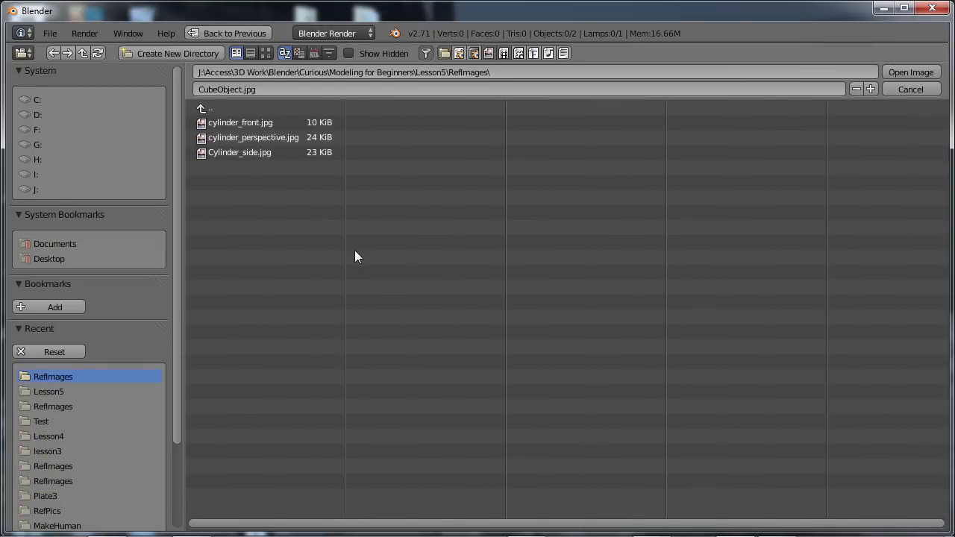
pyautogui.doubleClick(260, 138)
pyautogui.scroll(2, 578, 354)
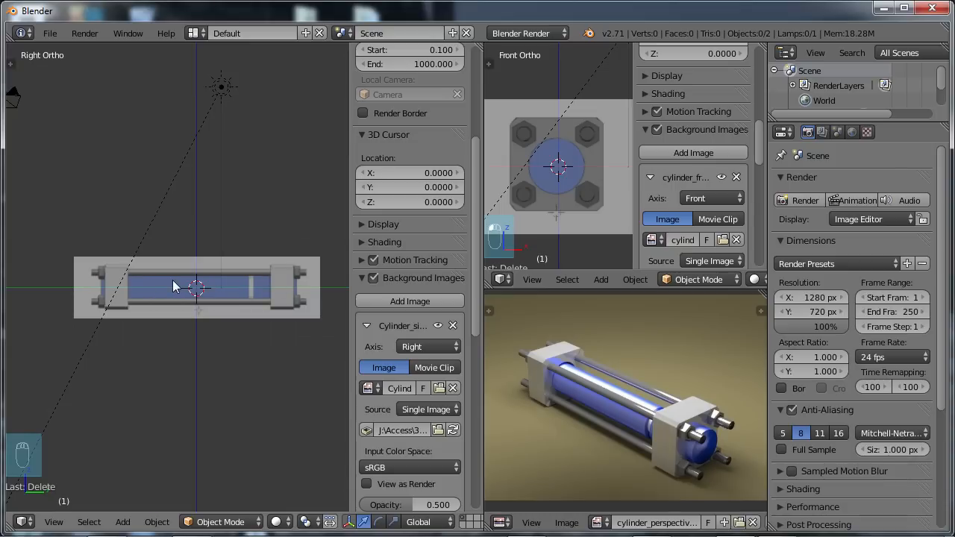
# Add a cube and move it along Y onto the end block near the positive-Y end of the side reference image.
pyautogui.hotkey('shift', 'a')
pyautogui.moveTo(167, 283)
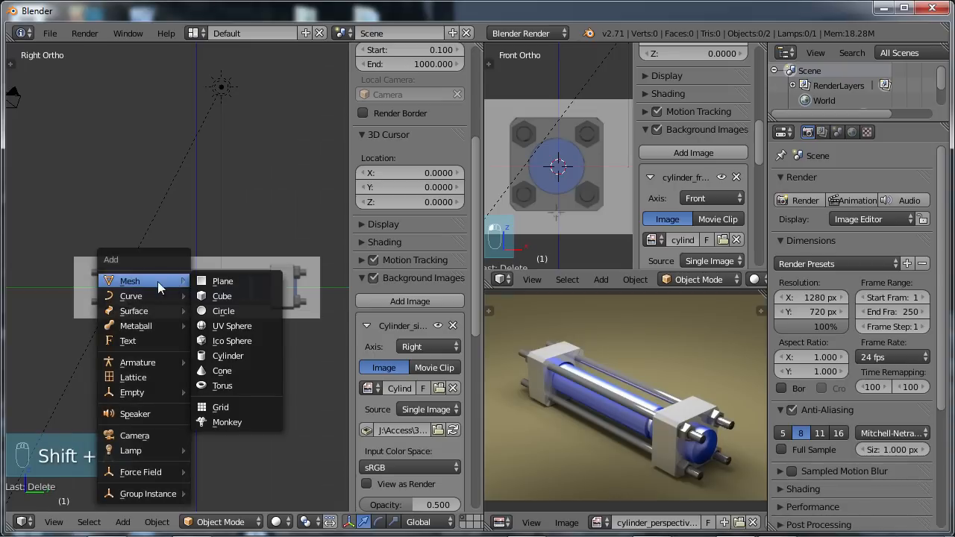
pyautogui.click(226, 296)
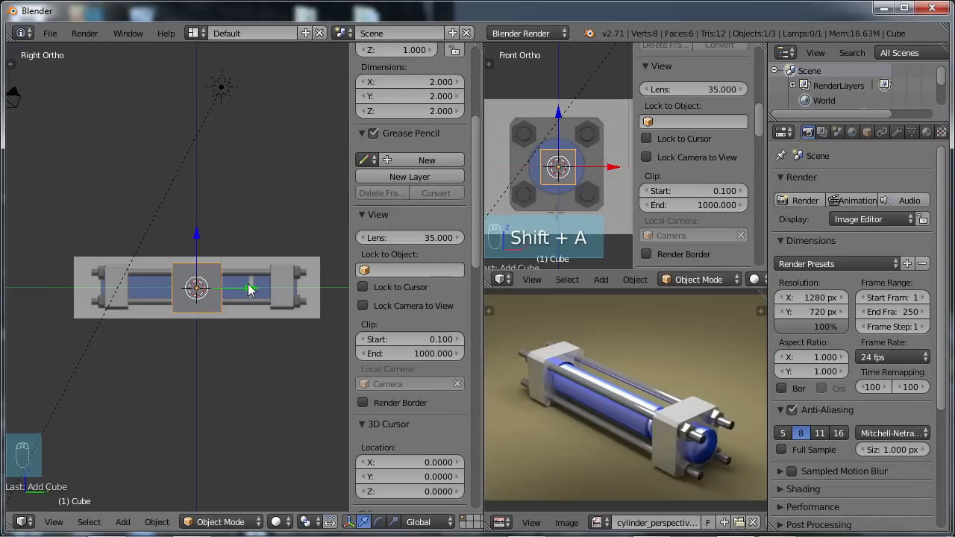
pyautogui.moveTo(249, 293); pyautogui.dragTo(333, 289)
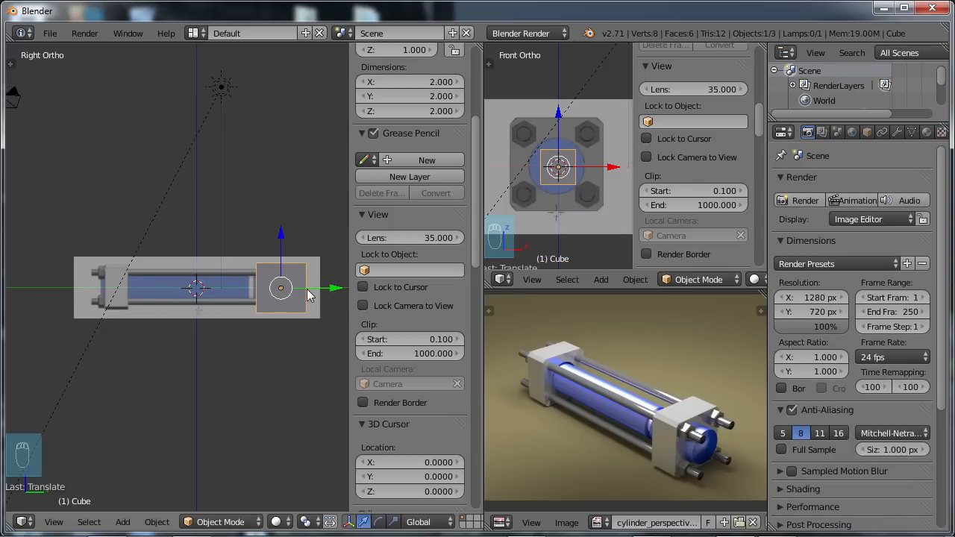
# Display the cube in wireframe, nudge it along Z and scale it uniformly to about 1.83 units, matching the end block's height.
pyautogui.press('z')
pyautogui.scroll(1, 296, 301)
pyautogui.keyDown('shift'); pyautogui.moveTo(309, 299); pyautogui.dragTo(206, 293, button='middle'); pyautogui.keyUp('shift')
pyautogui.scroll(1, 225, 312)
pyautogui.scroll(2, 227, 319)
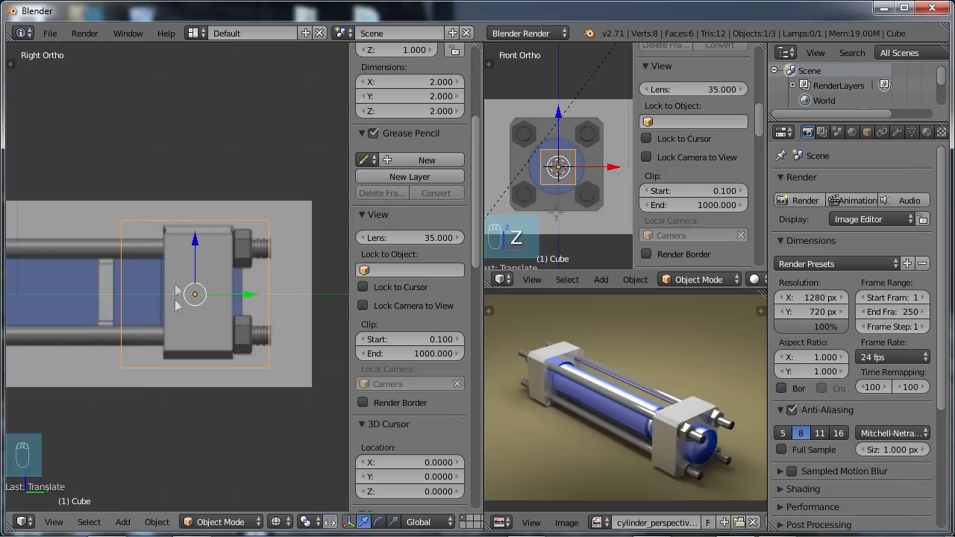
pyautogui.press('s')
pyautogui.click(304, 386)
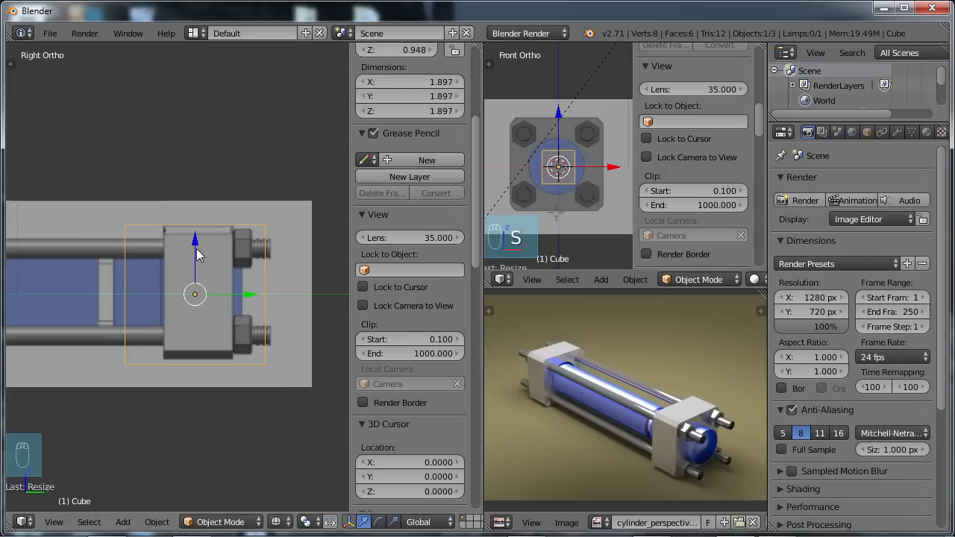
pyautogui.moveTo(194, 242); pyautogui.dragTo(194, 241)
pyautogui.press('s')
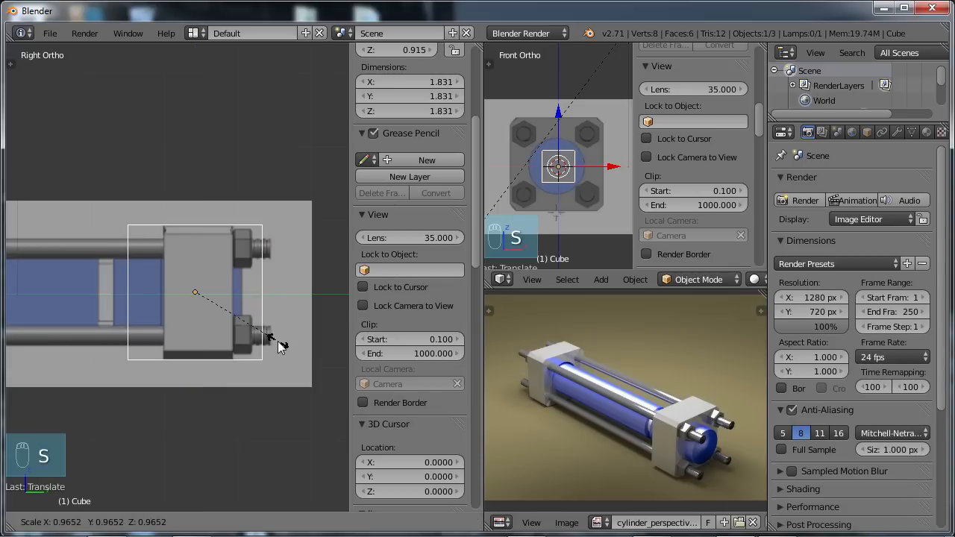
pyautogui.click(268, 317)
# Scale the cube along Y to about 0.985 units and fine-tune its position over the end block in the side reference.
pyautogui.press('s')
pyautogui.press('y')
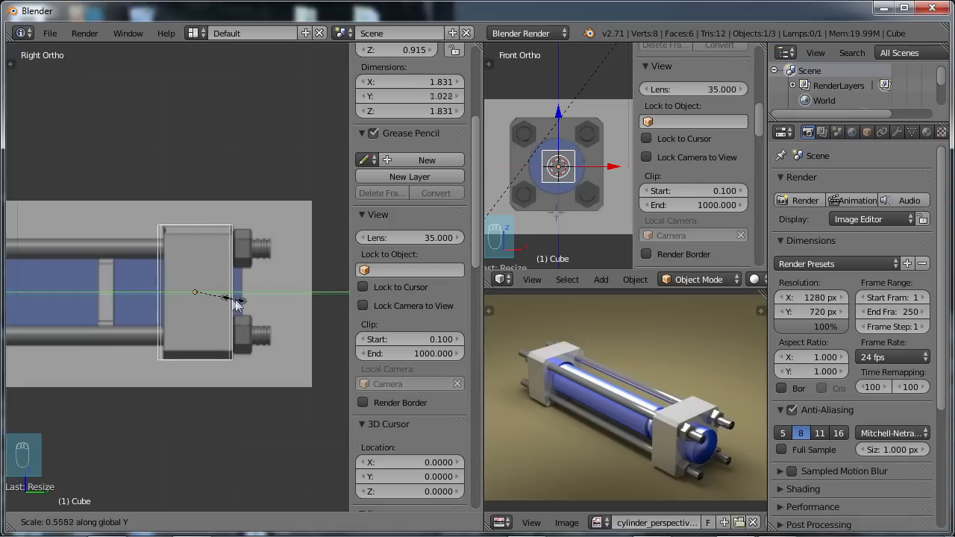
pyautogui.click(237, 300)
pyautogui.press('g')
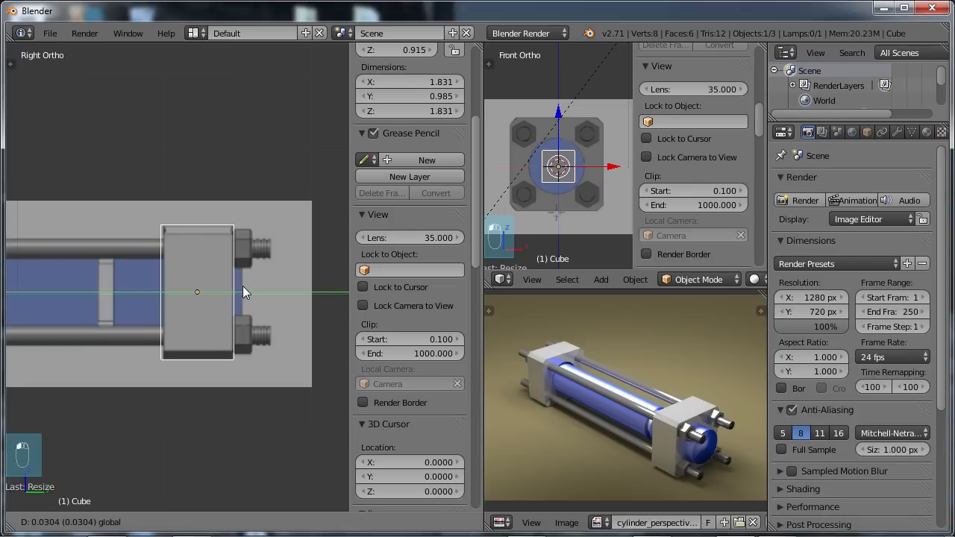
pyautogui.click(242, 285)
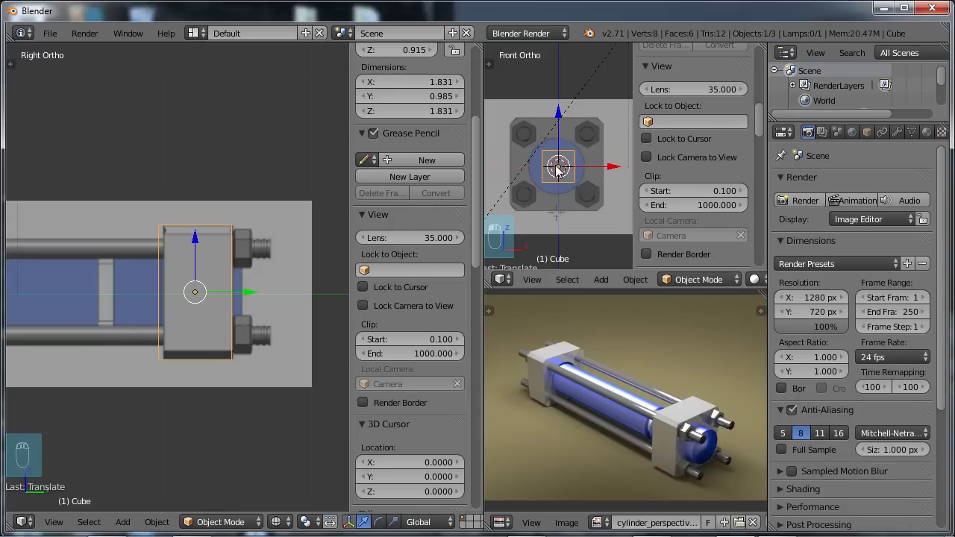
# Set the front background image's size to 1.6 and show the cube in wireframe in the front view.
pyautogui.scroll(1, 564, 187)
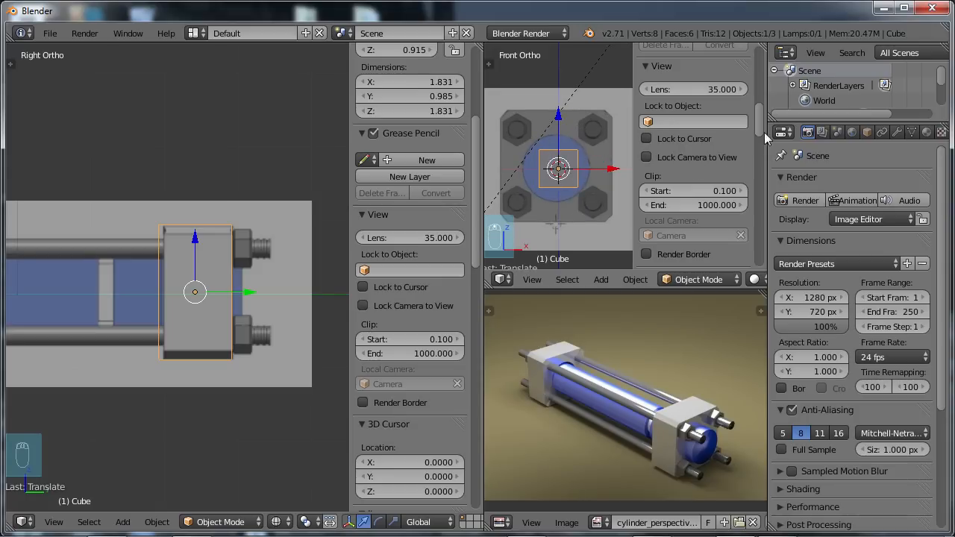
pyautogui.moveTo(762, 130); pyautogui.dragTo(754, 210)
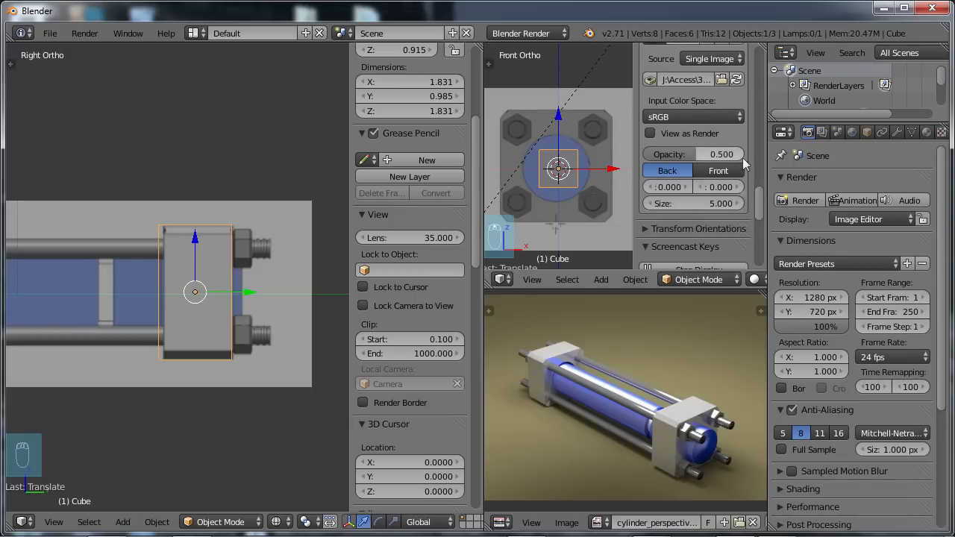
pyautogui.click(720, 206)
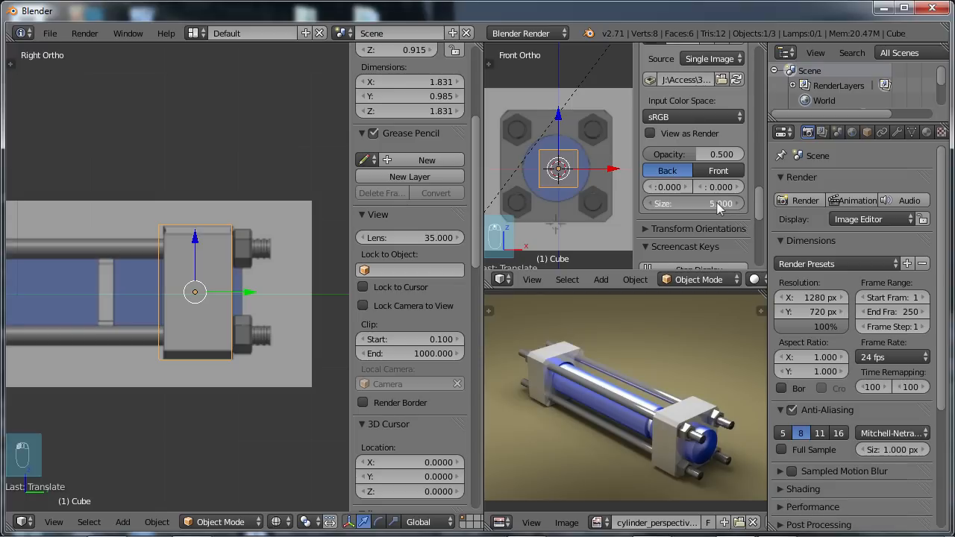
pyautogui.moveTo(716, 202); pyautogui.dragTo(688, 203)
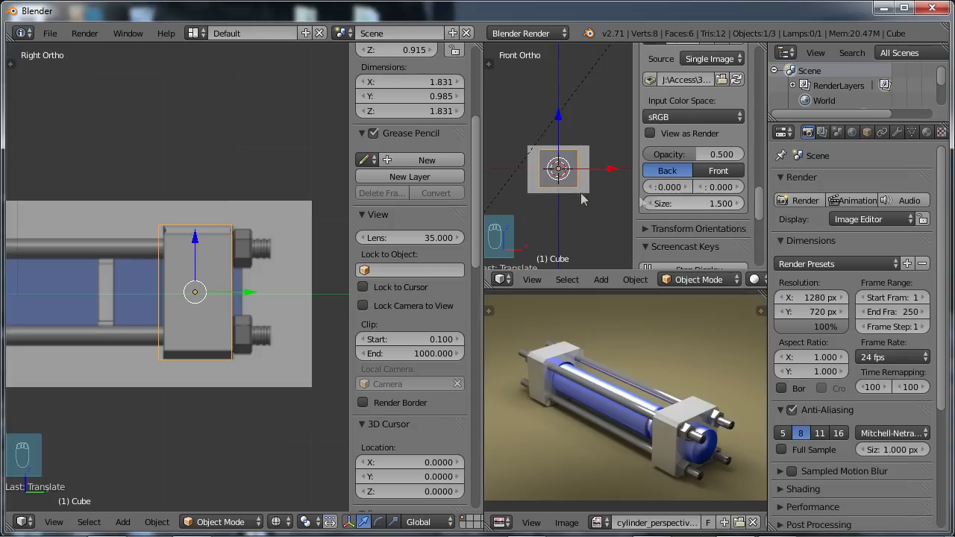
pyautogui.press('z')
pyautogui.scroll(4, 550, 180)
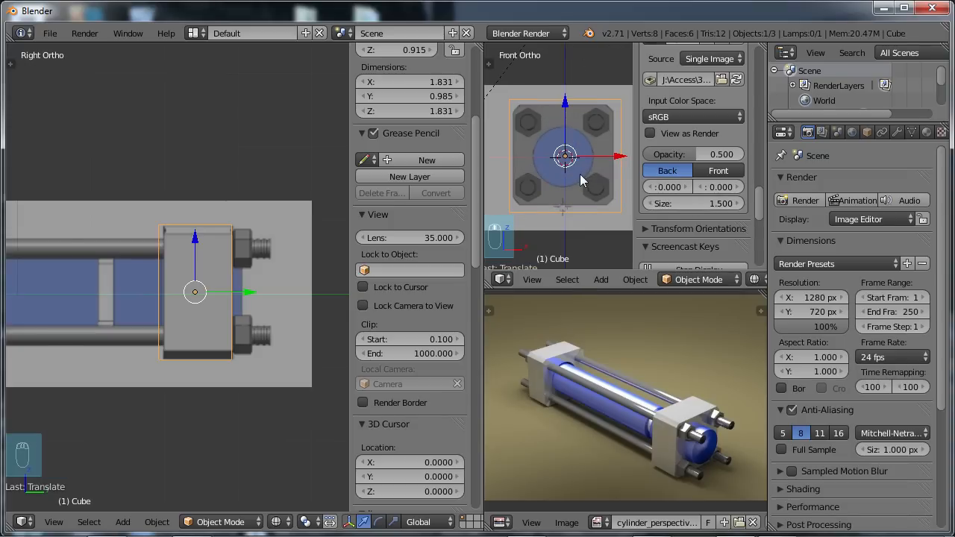
pyautogui.scroll(1, 579, 173)
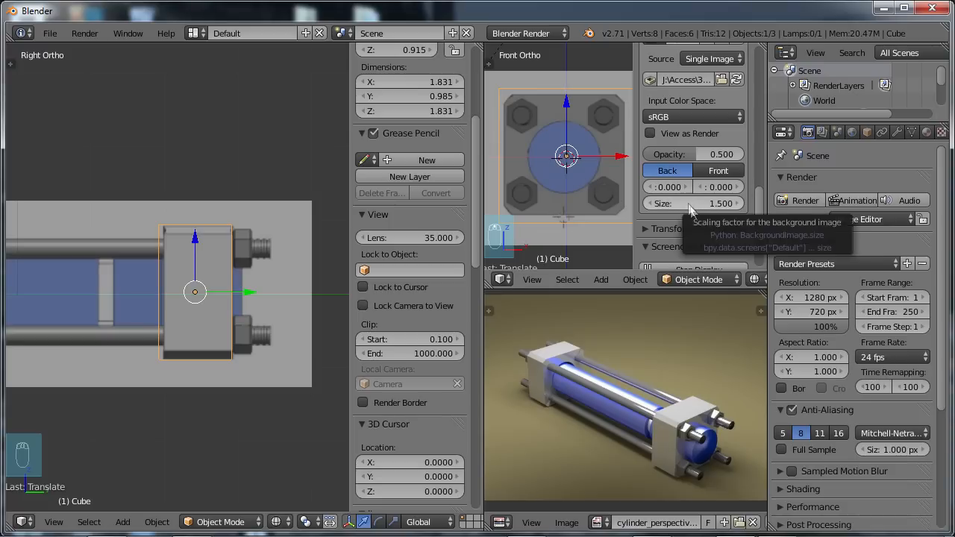
pyautogui.moveTo(689, 202); pyautogui.dragTo(693, 202)
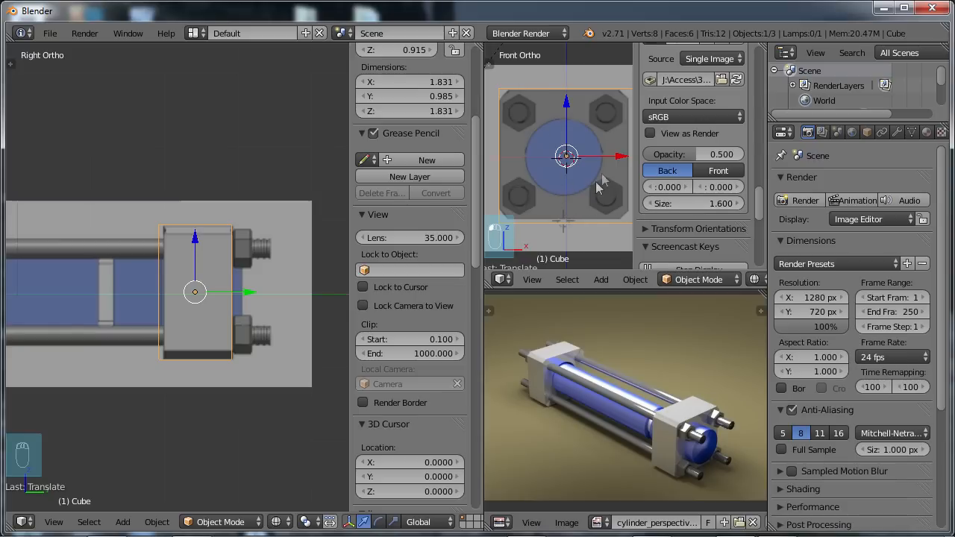
# Try vertical offsets of -0.1, -0.05 and -0.25 for the front background image against the cube's outline.
pyautogui.click(701, 187)
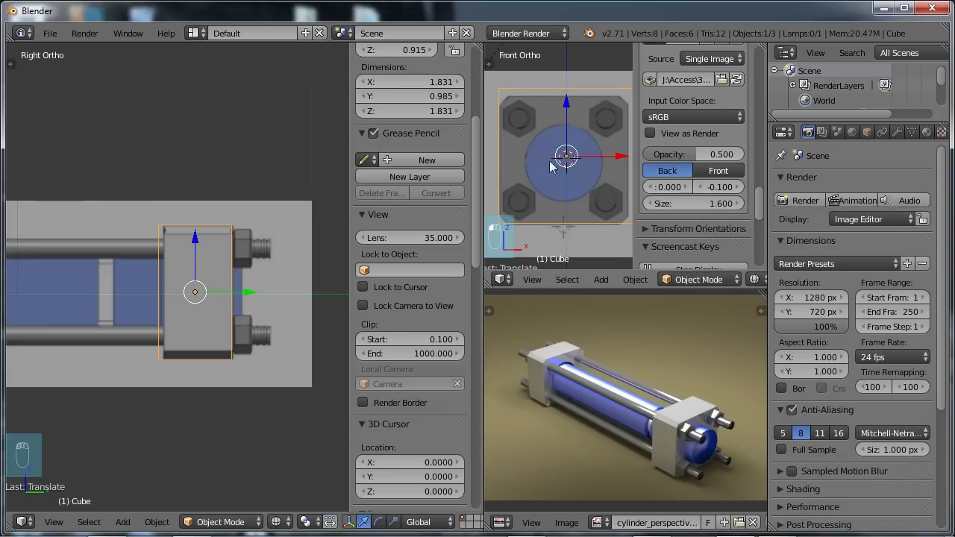
pyautogui.click(737, 188)
pyautogui.click(725, 187)
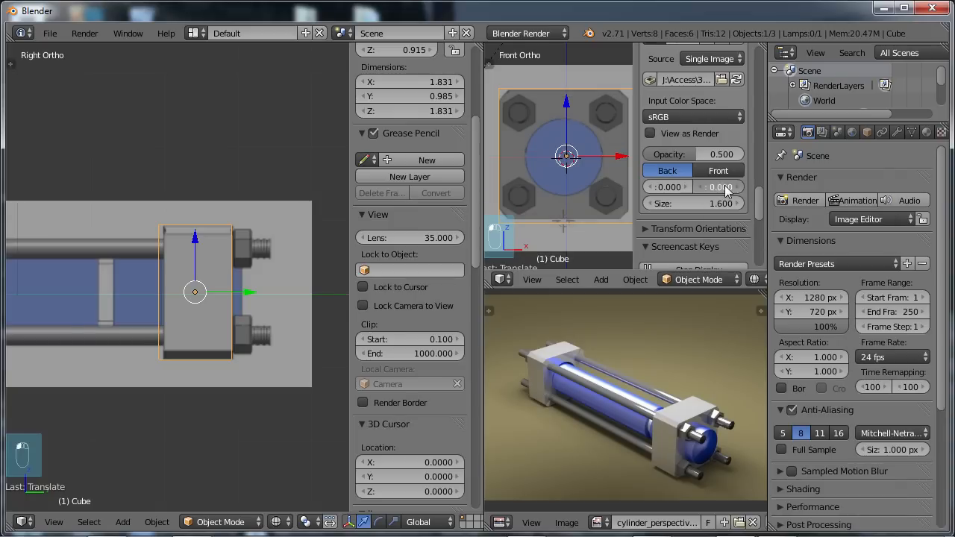
pyautogui.press('BackSpace')
pyautogui.press('Return')
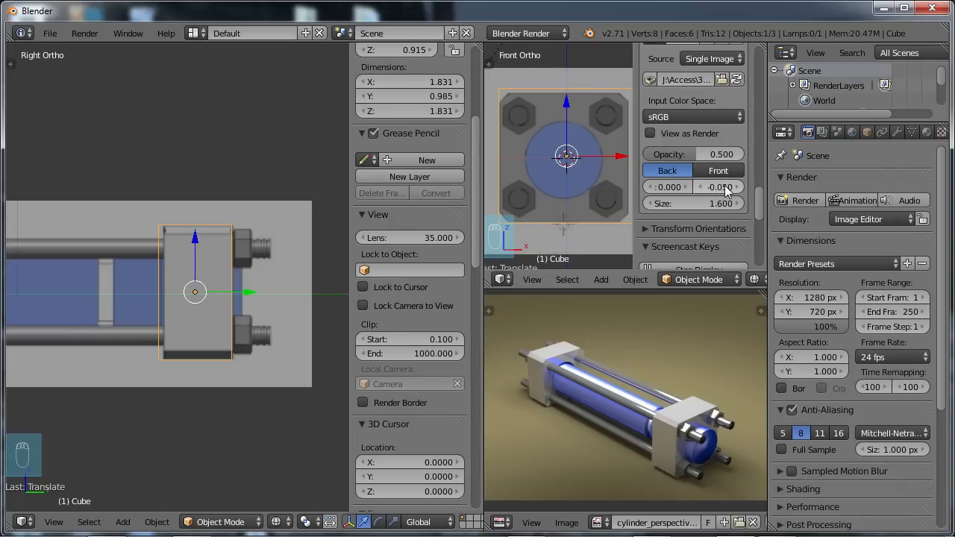
pyautogui.click(724, 191)
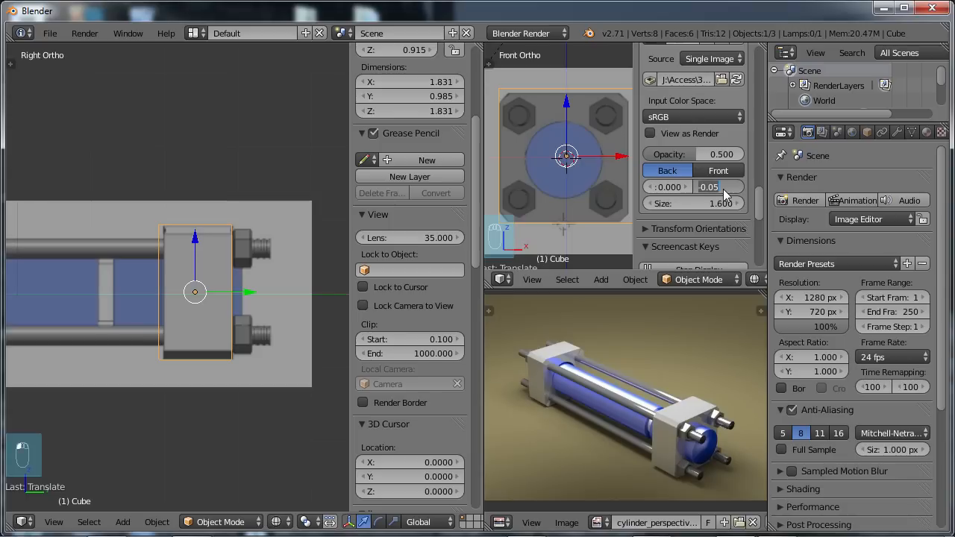
pyautogui.write('-.25')
pyautogui.press('Return')
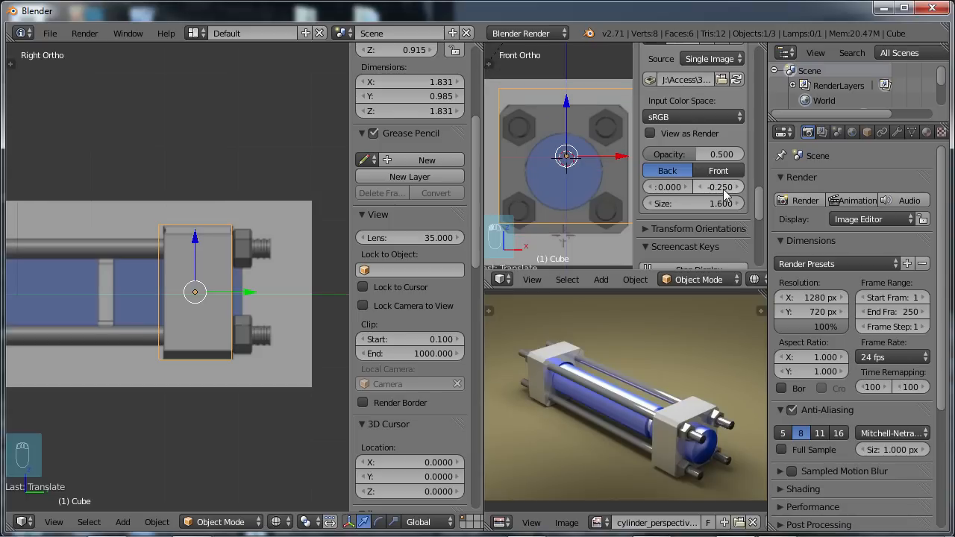
# Set the front background image's vertical offset to -0.025.
pyautogui.click(724, 194)
pyautogui.write('-.025')
pyautogui.press('Return')
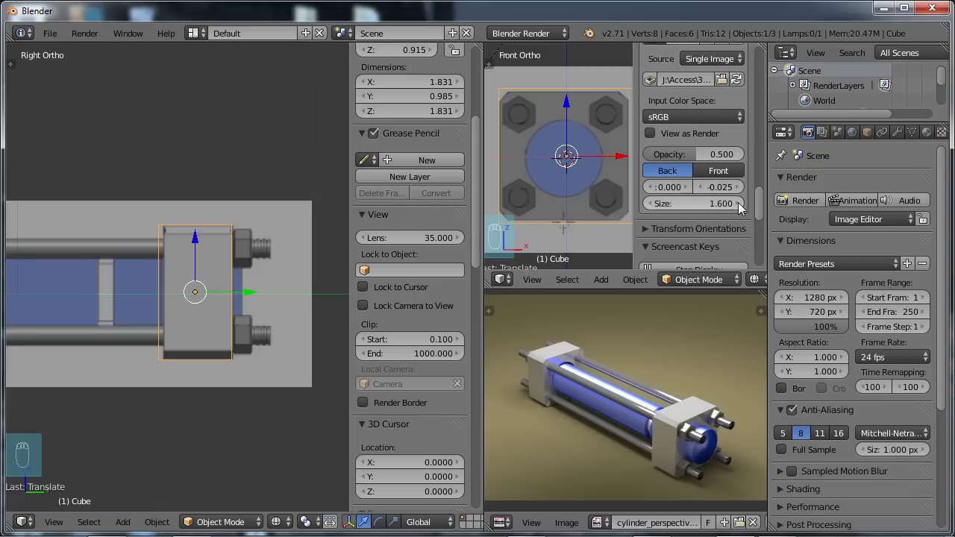
# Set the front background image's size to 1.65 so that the end plate fits the cube's outline.
pyautogui.click(717, 203)
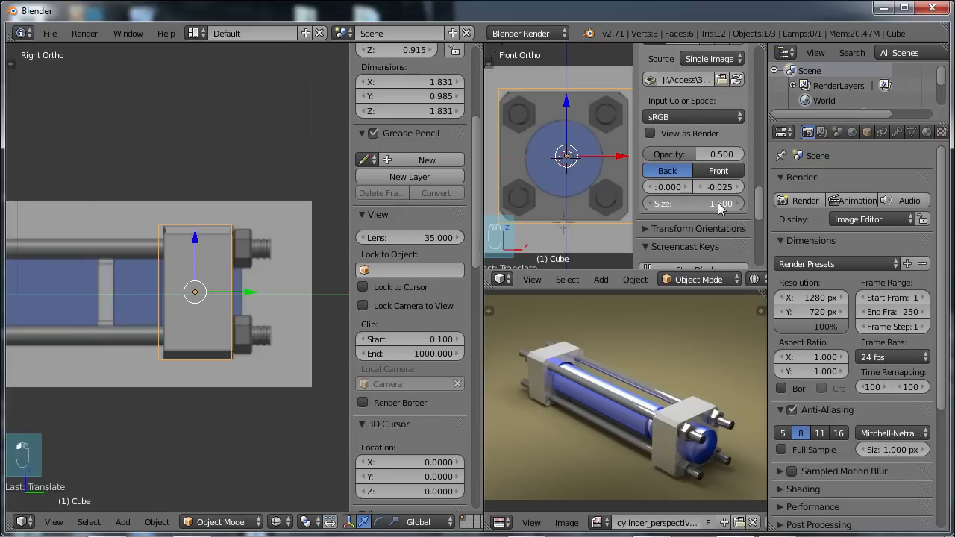
pyautogui.moveTo(721, 208); pyautogui.dragTo(723, 208)
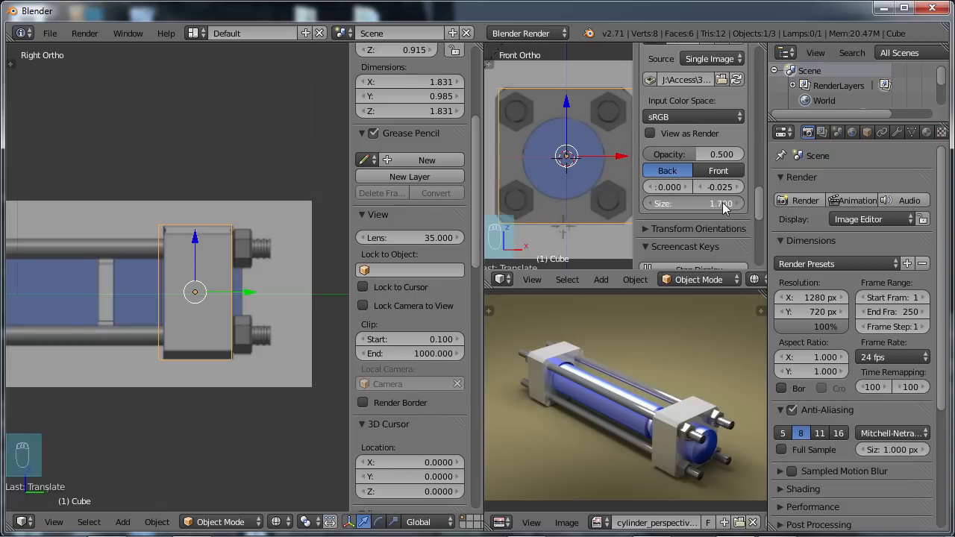
pyautogui.click(723, 208)
pyautogui.write('1.6')
pyautogui.press('Return')
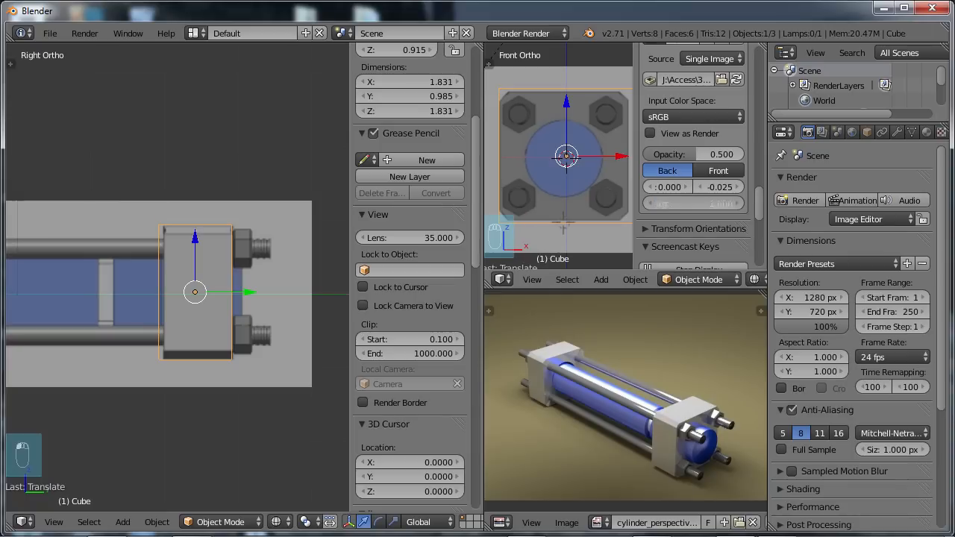
pyautogui.write('5')
pyautogui.press('Return')
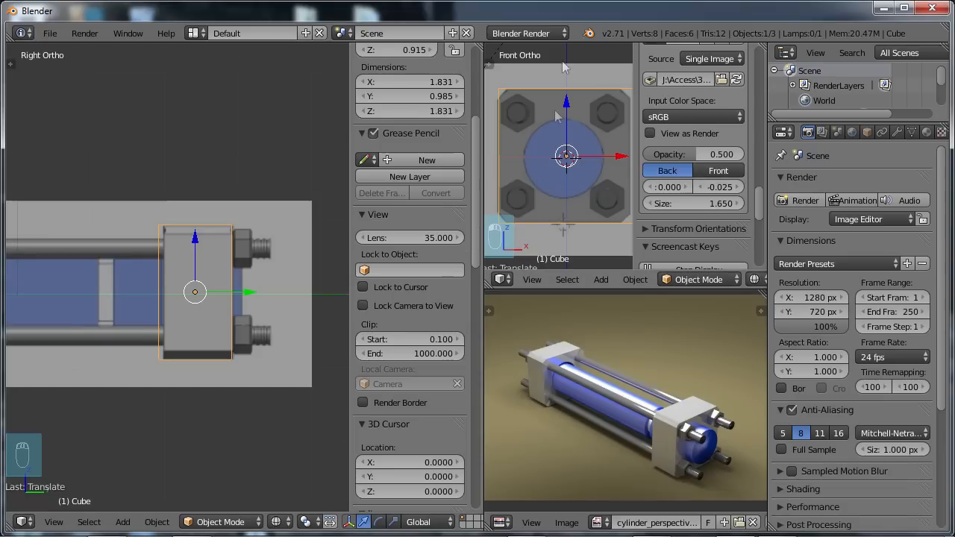
# Set the front background image's horizontal offset to 0.05 so that the end plate centres on the cube's outline.
pyautogui.scroll(-1, 582, 186)
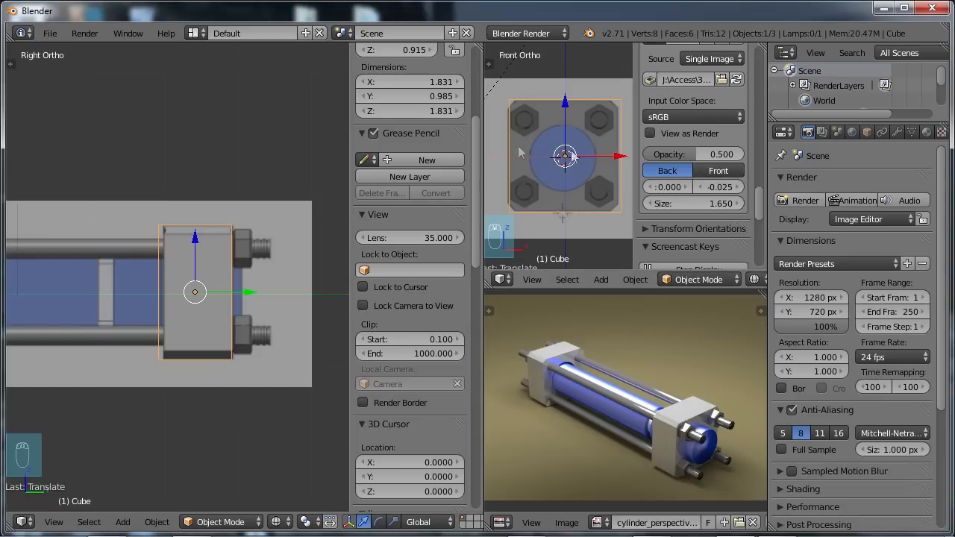
pyautogui.moveTo(684, 187)
pyautogui.mouseDown()
pyautogui.moveTo(665, 191)
pyautogui.moveTo(686, 187)
pyautogui.mouseUp()
pyautogui.click(651, 186)
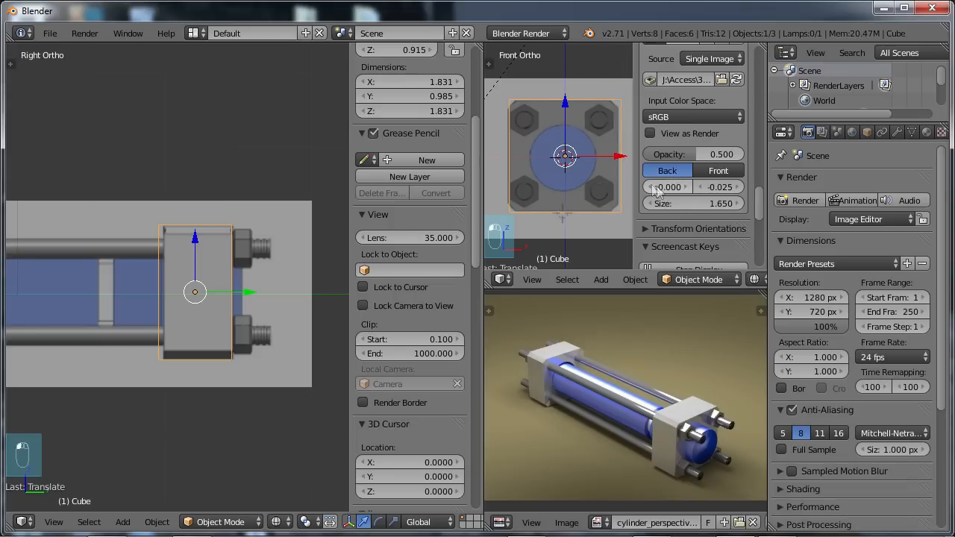
pyautogui.click(665, 185)
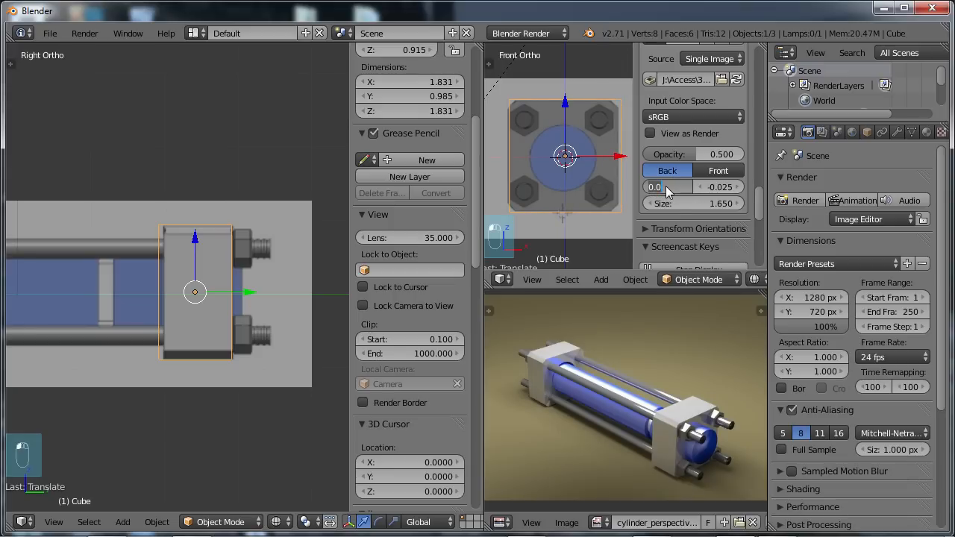
pyautogui.write('0.05')
pyautogui.press('Return')
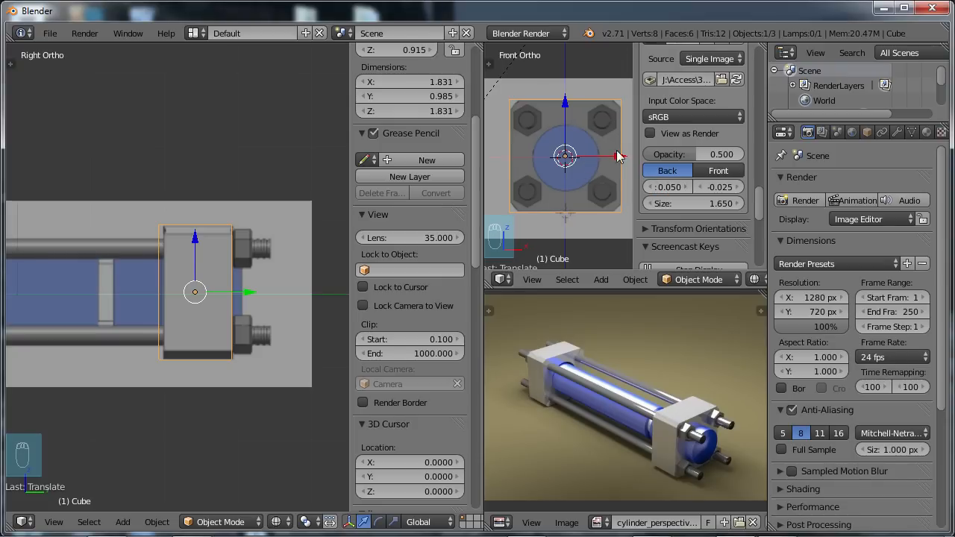
# Bring the whole side reference into view and hide the properties sidebars of the side and front views.
pyautogui.scroll(-4, 195, 294)
pyautogui.keyDown('ctrl'); pyautogui.scroll(2, 171, 299); pyautogui.keyUp('ctrl')
pyautogui.scroll(-1, 187, 298)
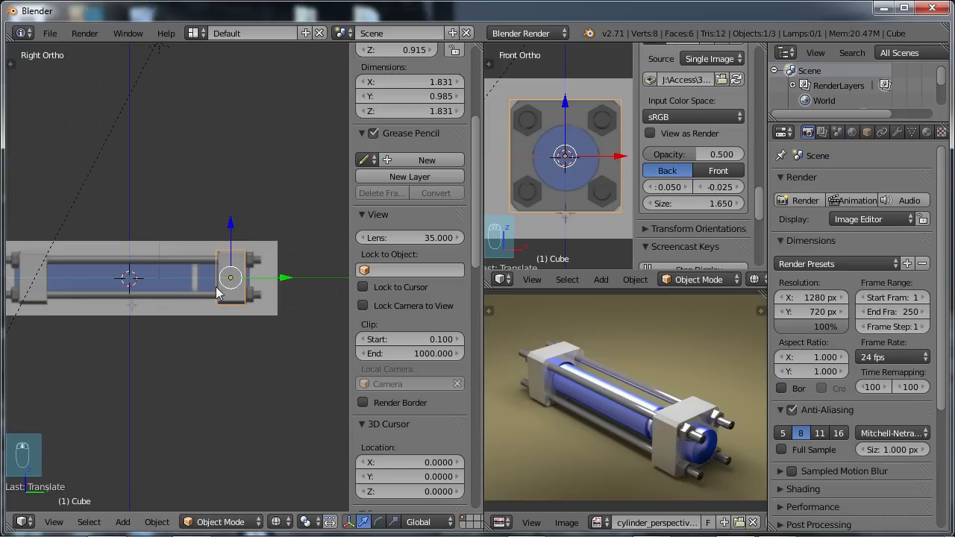
pyautogui.scroll(-1, 200, 289)
pyautogui.keyDown('ctrl'); pyautogui.scroll(1, 209, 292); pyautogui.keyUp('ctrl')
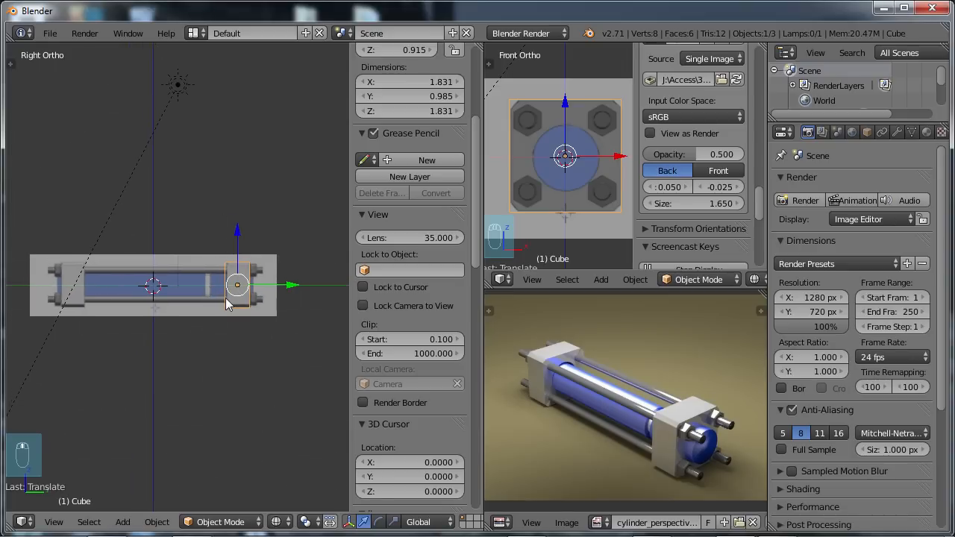
pyautogui.scroll(1, 227, 302)
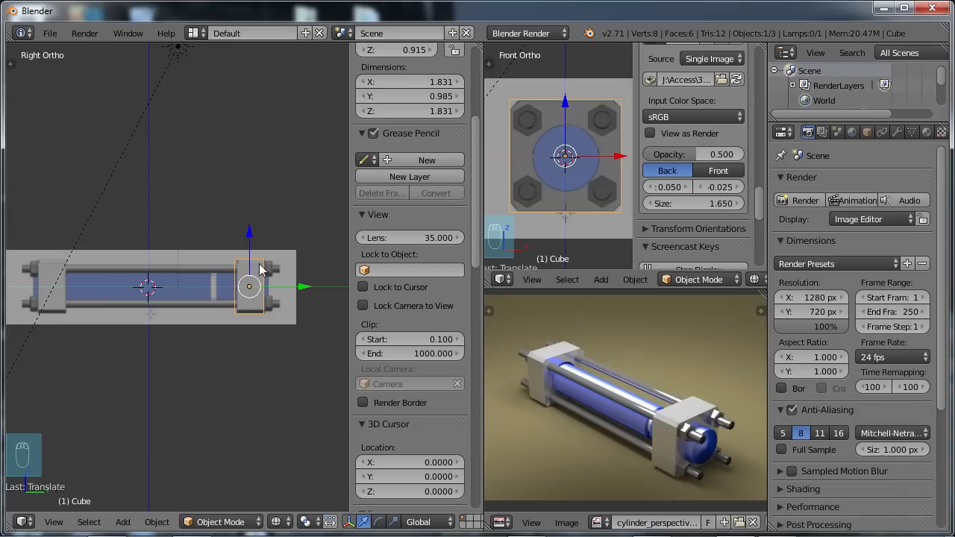
pyautogui.press('n')
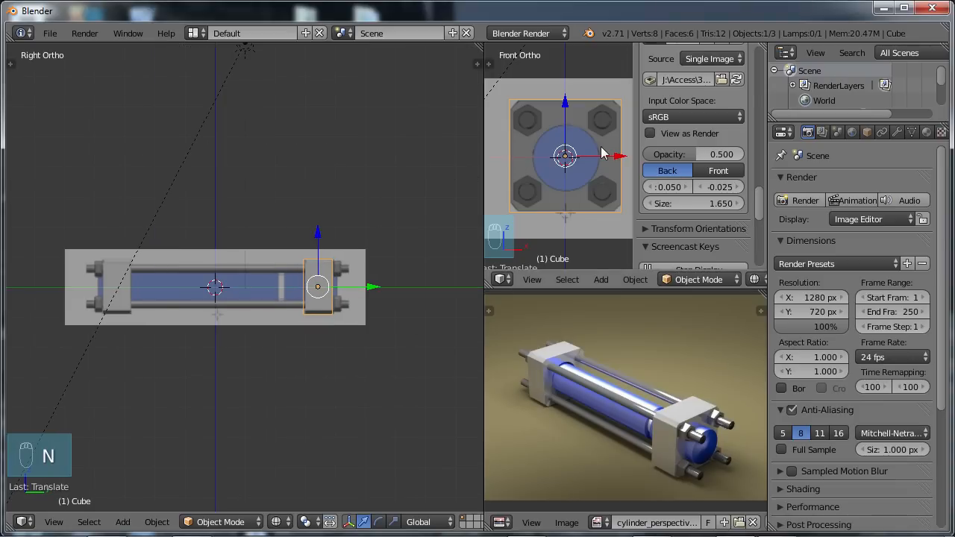
pyautogui.press('n')
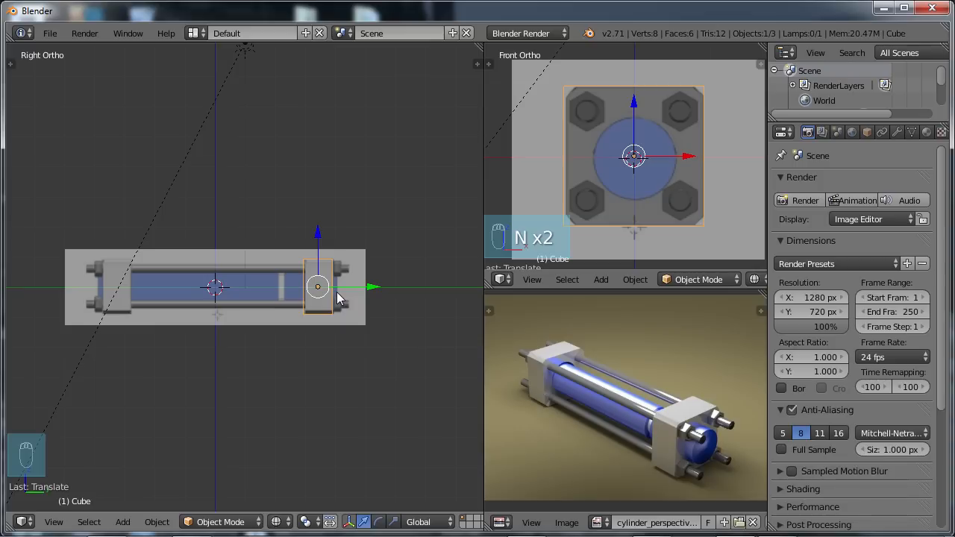
# Delete the alignment cube and switch the side and front views back to solid shading.
pyautogui.press('x')
pyautogui.click(311, 292)
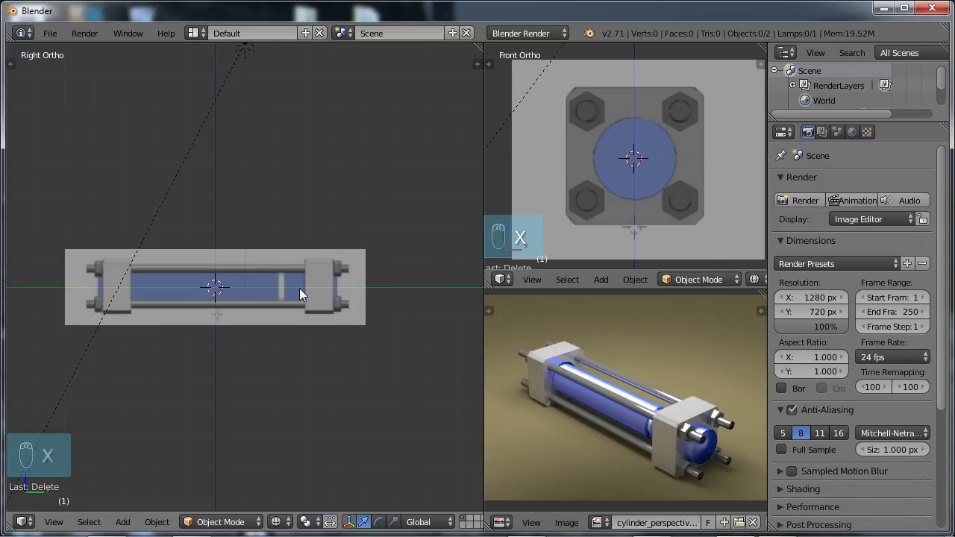
pyautogui.press('z')
pyautogui.press('z')
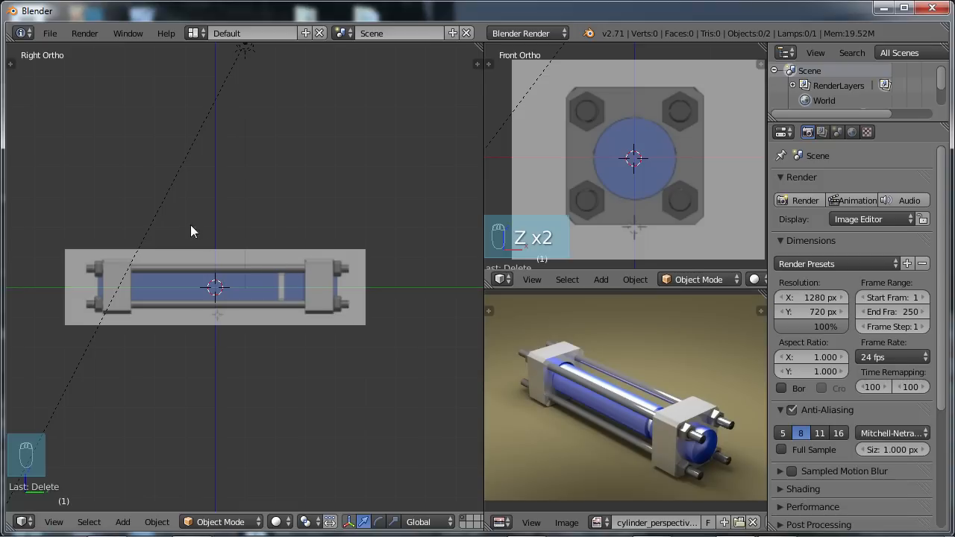
# Save the scene as Cylinder.blend in the Lesson5 folder.
pyautogui.click(50, 34)
pyautogui.click(75, 161)
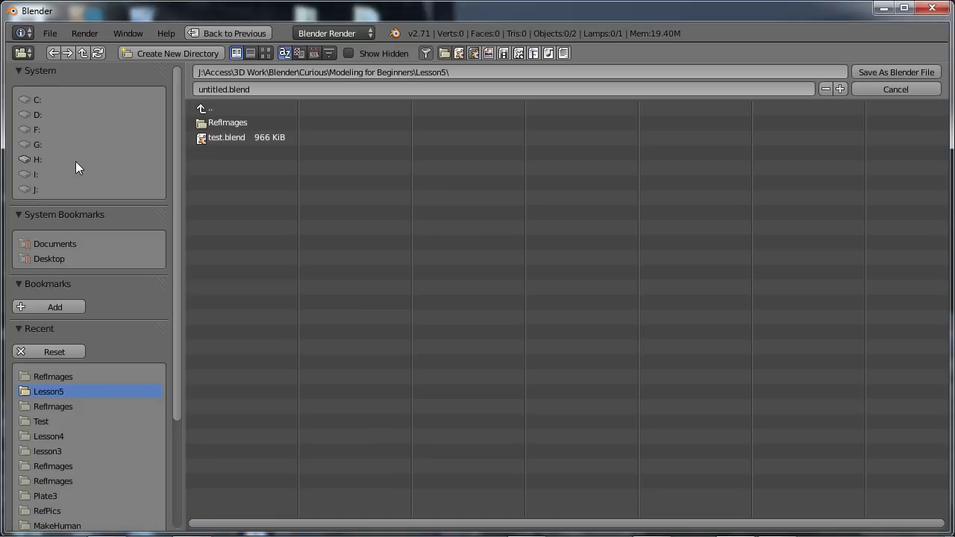
pyautogui.click(224, 91)
pyautogui.moveTo(223, 91); pyautogui.dragTo(177, 94)
pyautogui.press('BackSpace')
pyautogui.write('Cylinder')
pyautogui.press('Return')
pyautogui.click(906, 74)
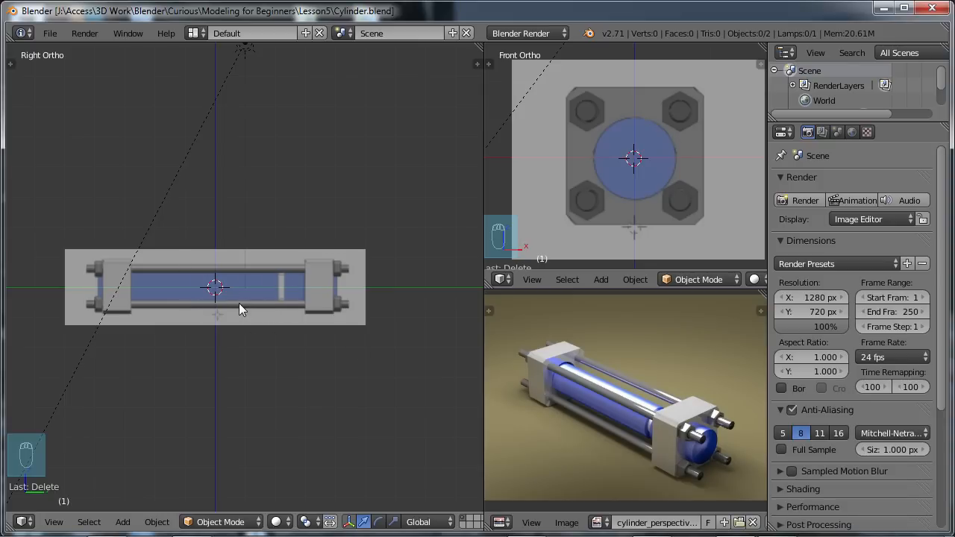
# Add a cylinder mesh at the origin and rotate it 90 degrees around the X axis.
pyautogui.keyDown('shift'); pyautogui.moveTo(216, 305); pyautogui.dragTo(250, 282, button='middle'); pyautogui.keyUp('shift')
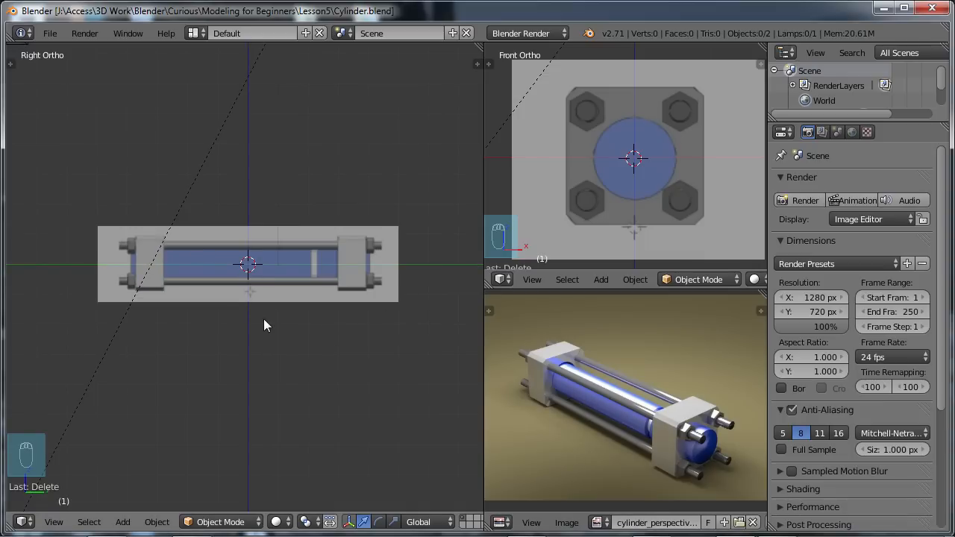
pyautogui.hotkey('shift', 'a')
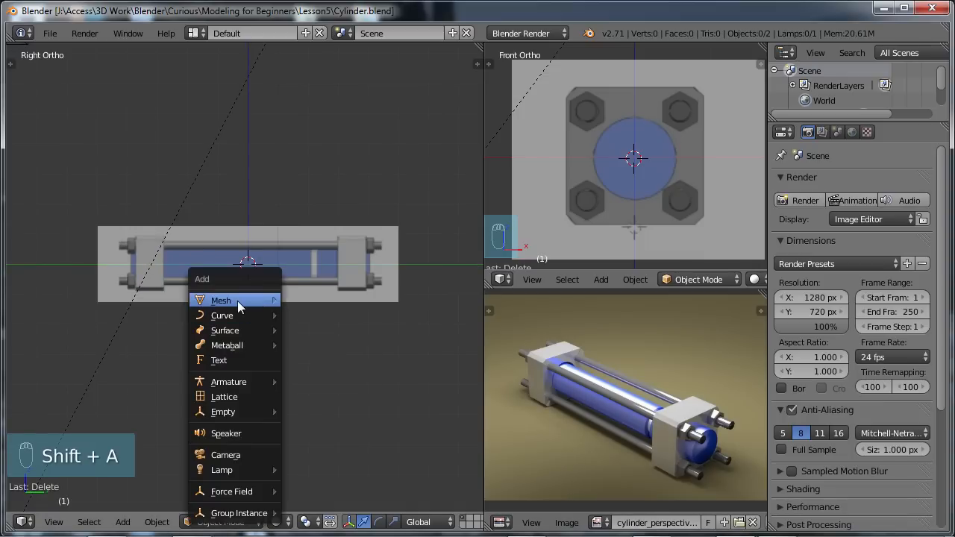
pyautogui.moveTo(238, 302)
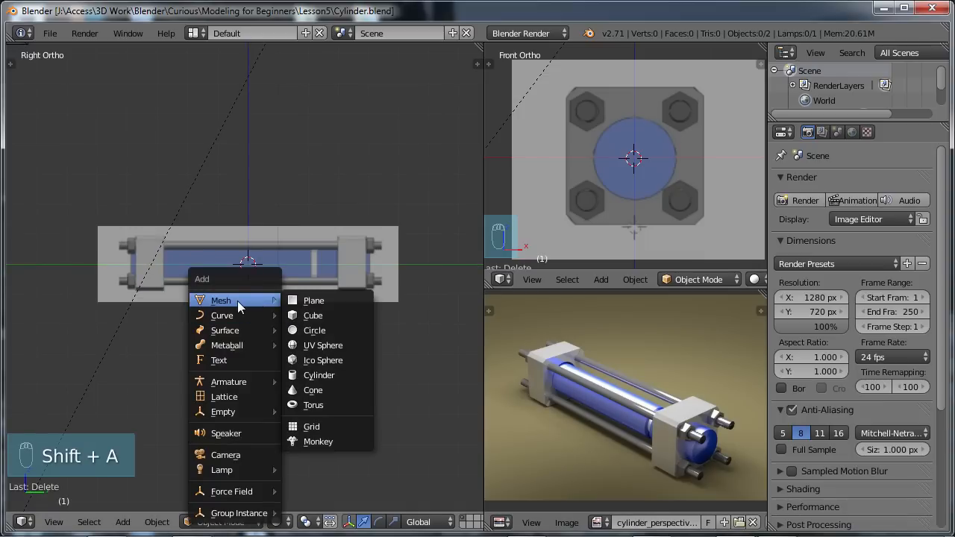
pyautogui.click(317, 377)
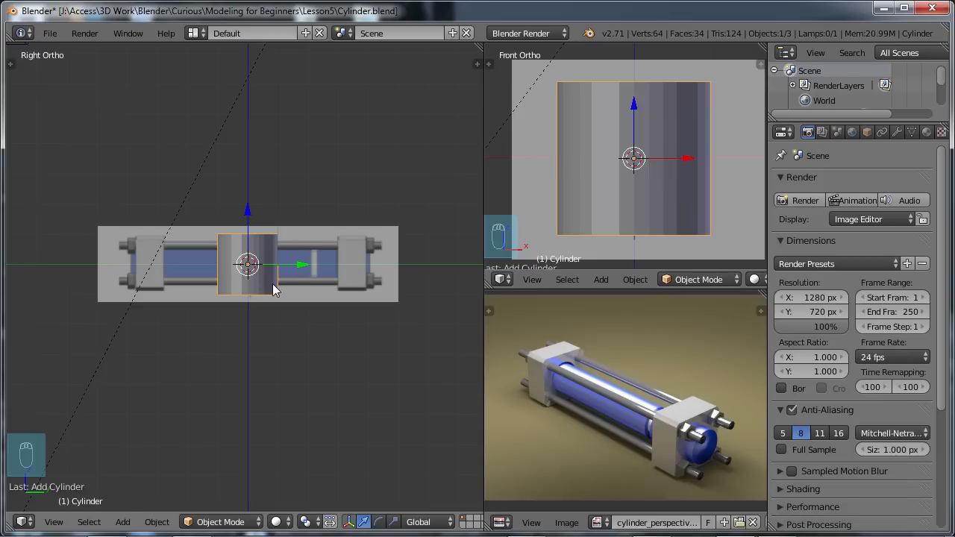
pyautogui.press('r')
pyautogui.write('x')
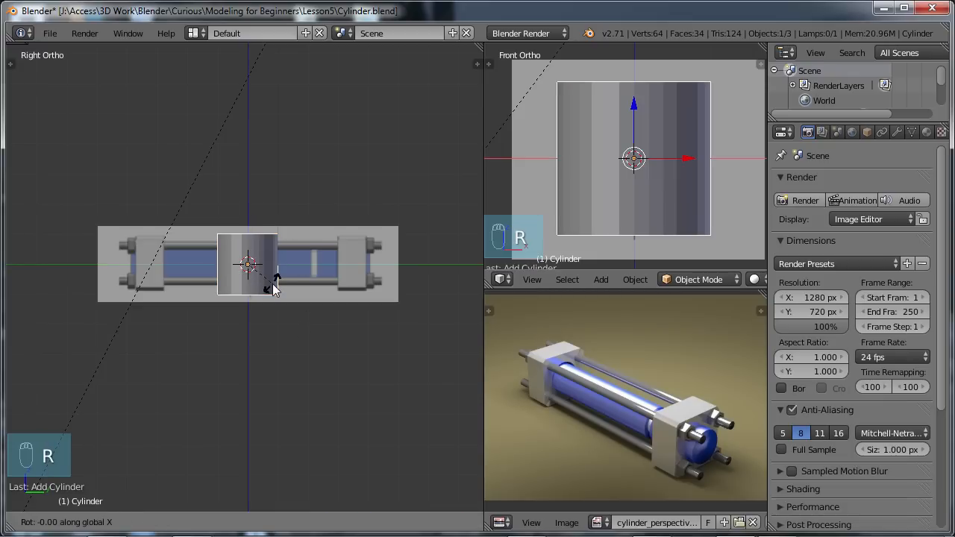
pyautogui.write('90')
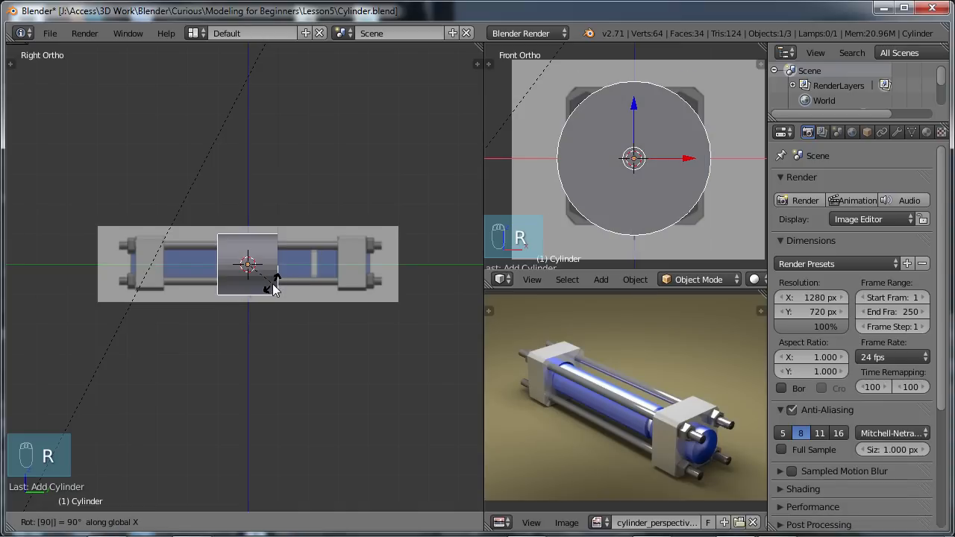
pyautogui.click(274, 290)
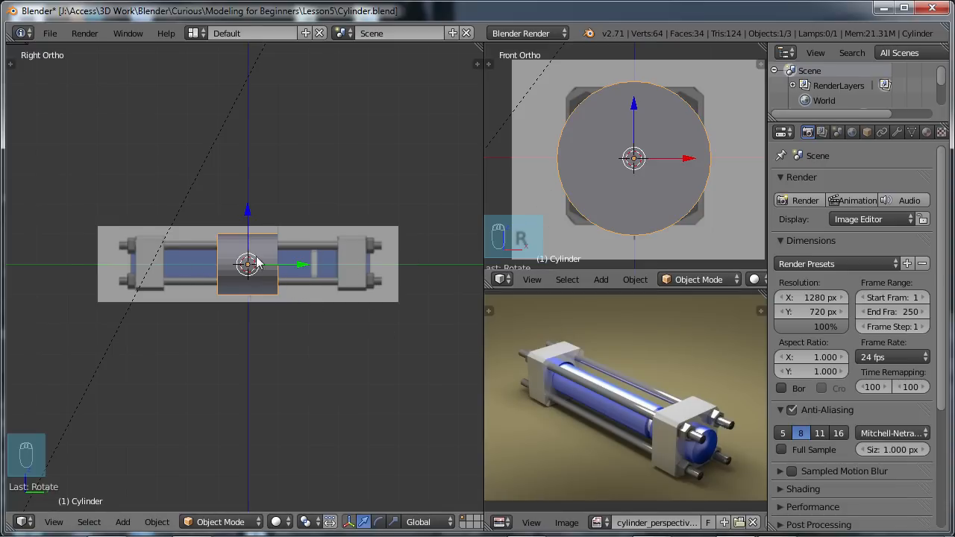
# Show the cylinder in wireframe in both views and scale it down uniformly to match the blue tube's circle in the front view.
pyautogui.scroll(1, 290, 294)
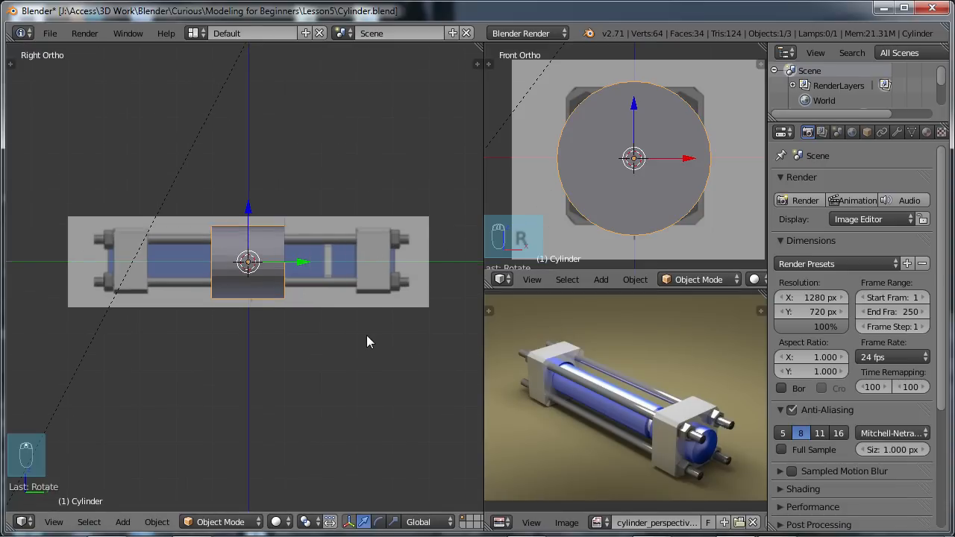
pyautogui.press('s')
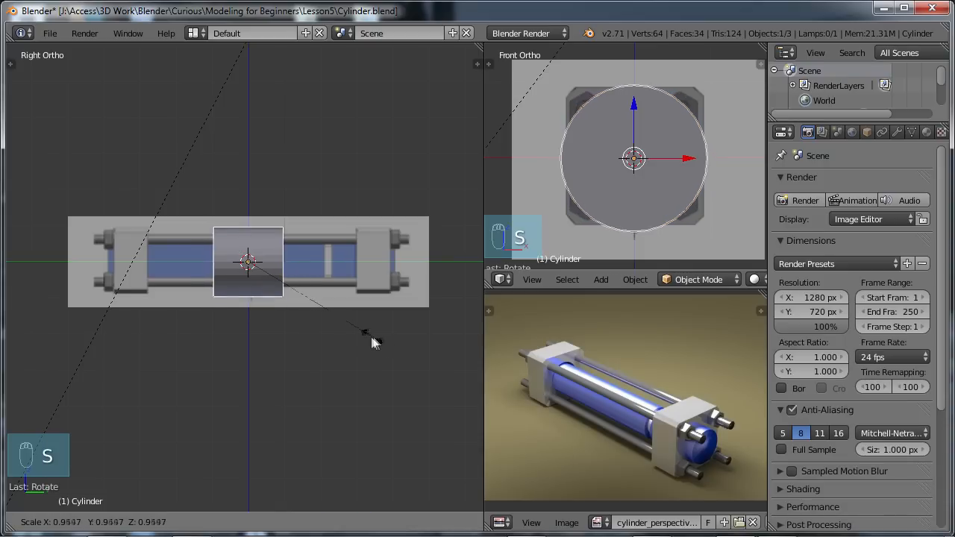
pyautogui.click(333, 323)
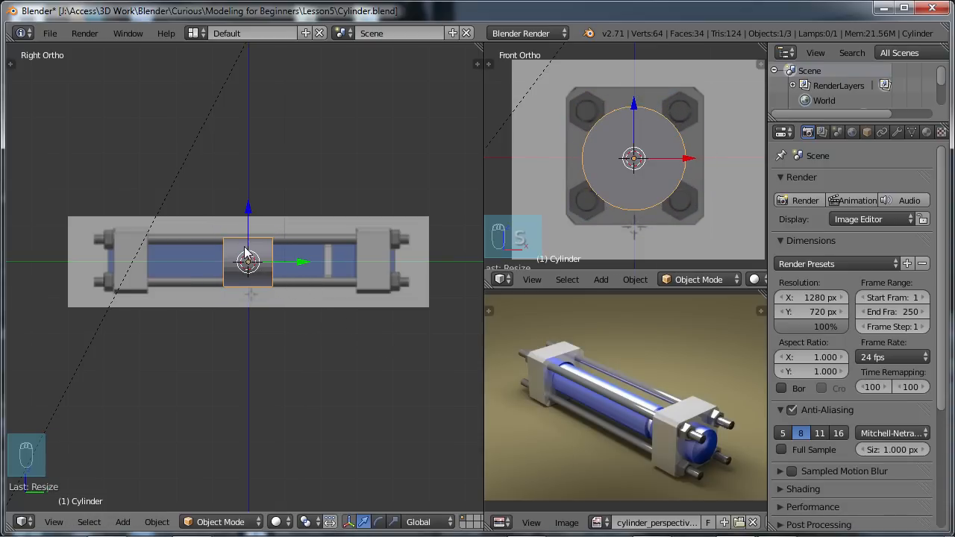
pyautogui.press('z')
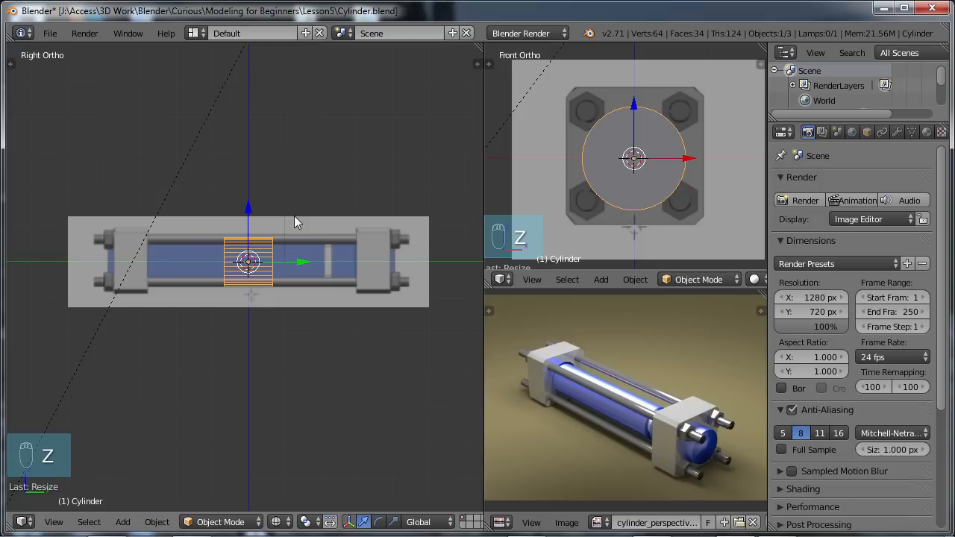
pyautogui.press('z')
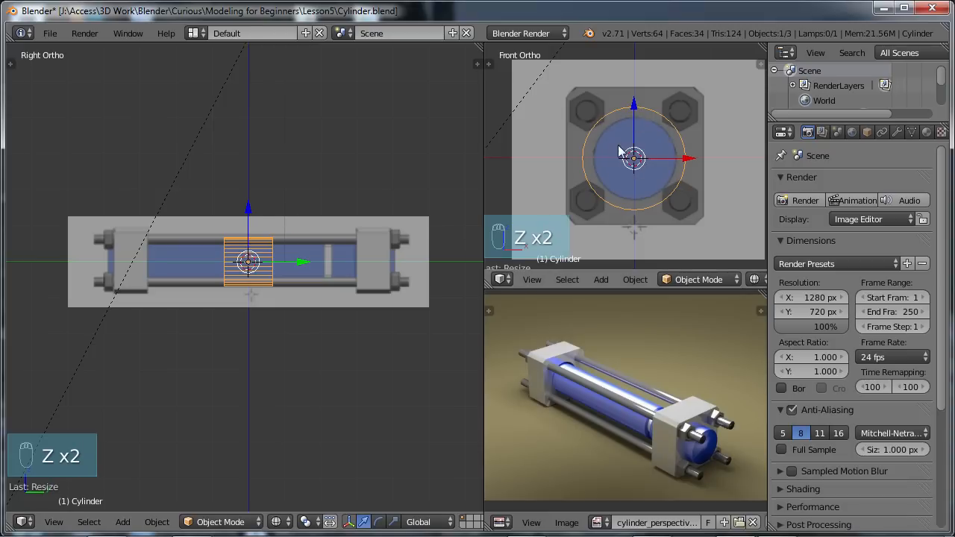
pyautogui.scroll(1, 306, 325)
pyautogui.press('s')
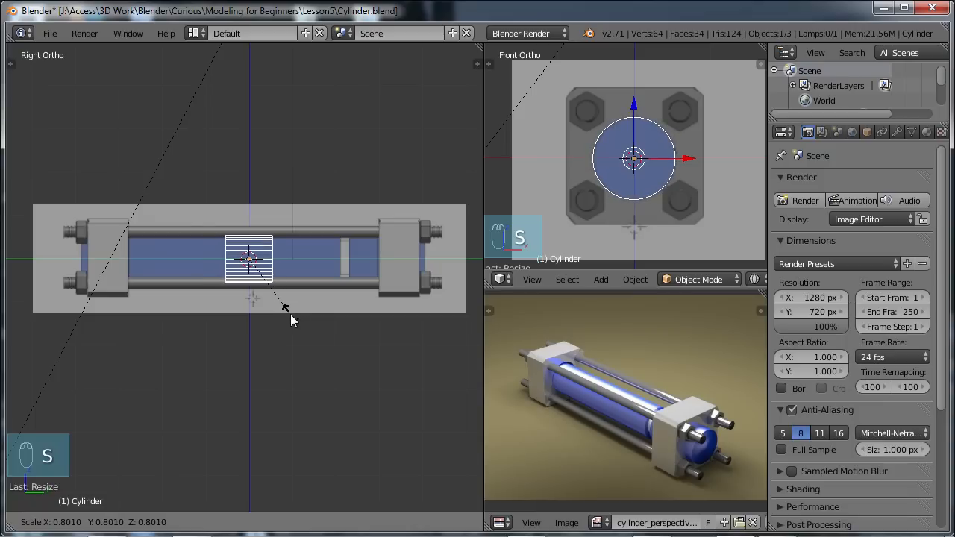
pyautogui.click(290, 314)
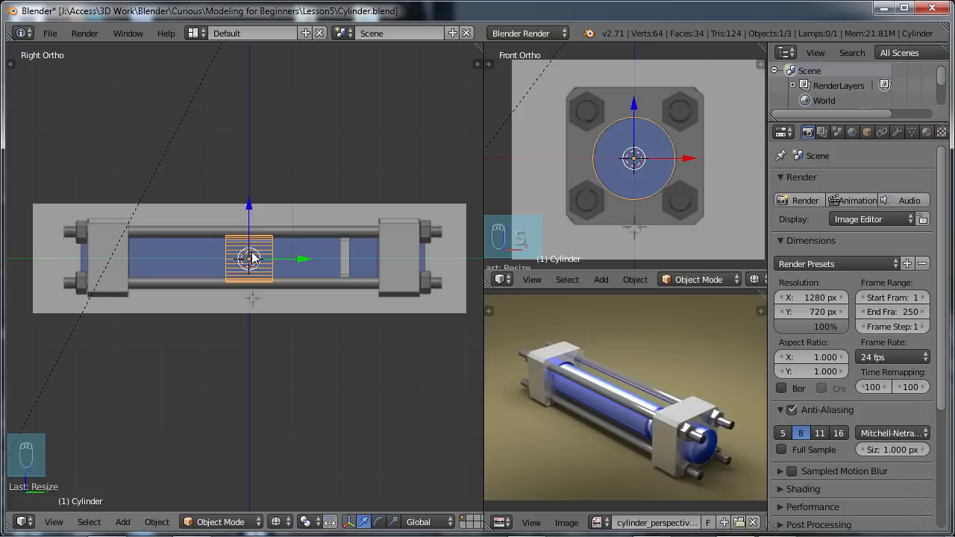
# Stretch the cylinder along the Y axis until its right end reaches the end of the blue tube in the side view.
pyautogui.moveTo(263, 263); pyautogui.dragTo(248, 291, button='middle')
pyautogui.scroll(5, 254, 253)
pyautogui.scroll(3, 279, 209)
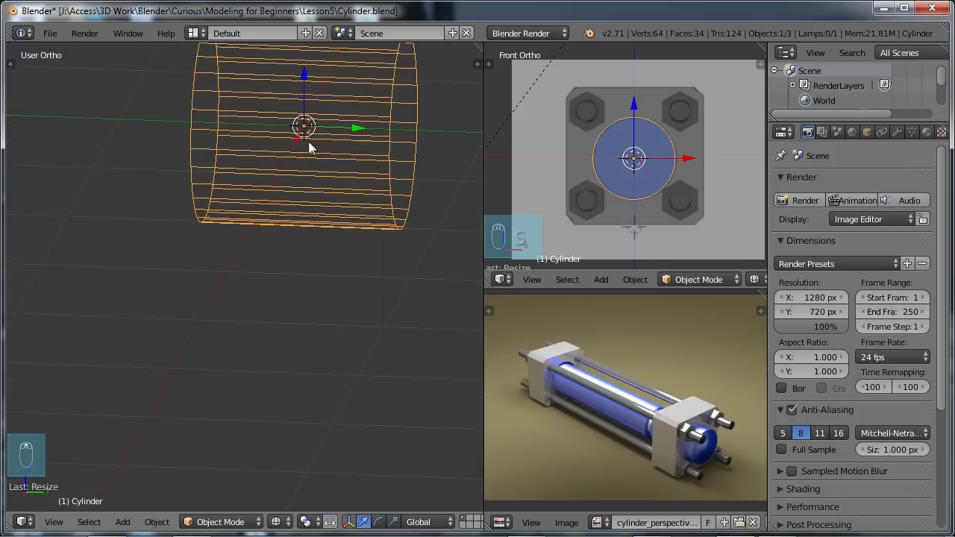
pyautogui.scroll(-6, 309, 141)
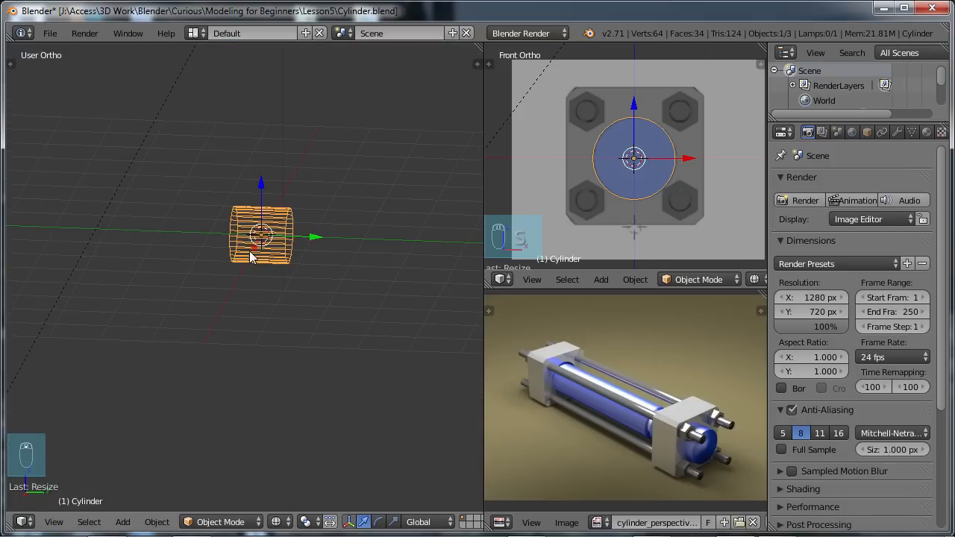
pyautogui.press('KP_3')
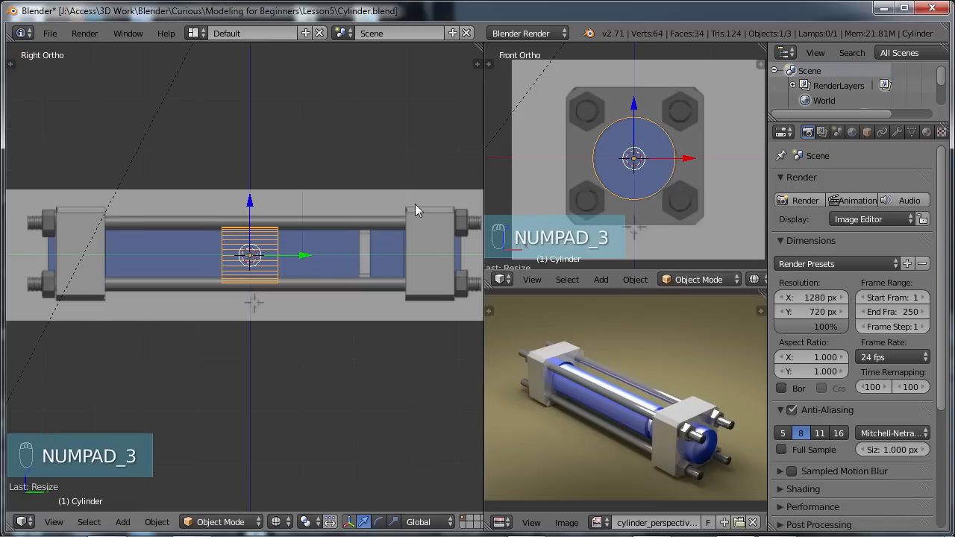
pyautogui.scroll(-1, 292, 267)
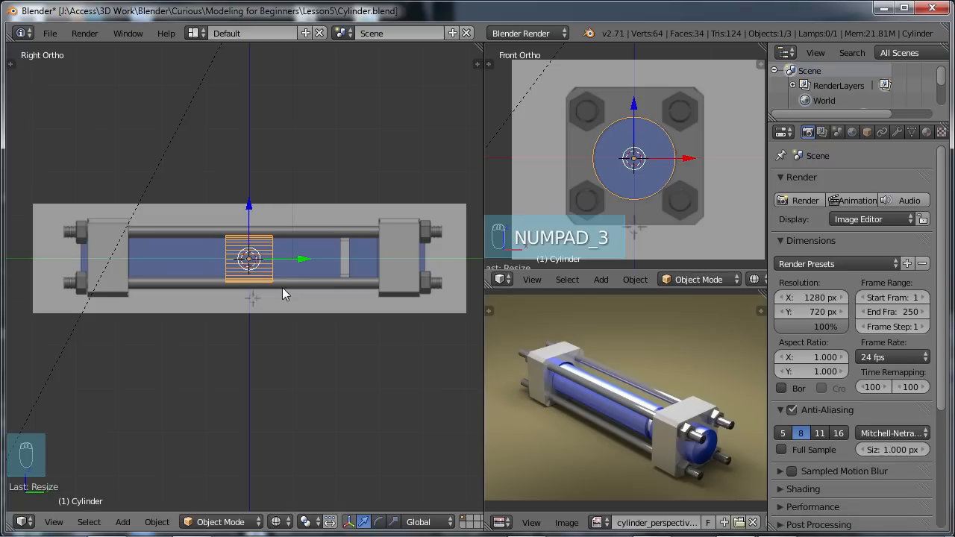
pyautogui.press('s')
pyautogui.press('y')
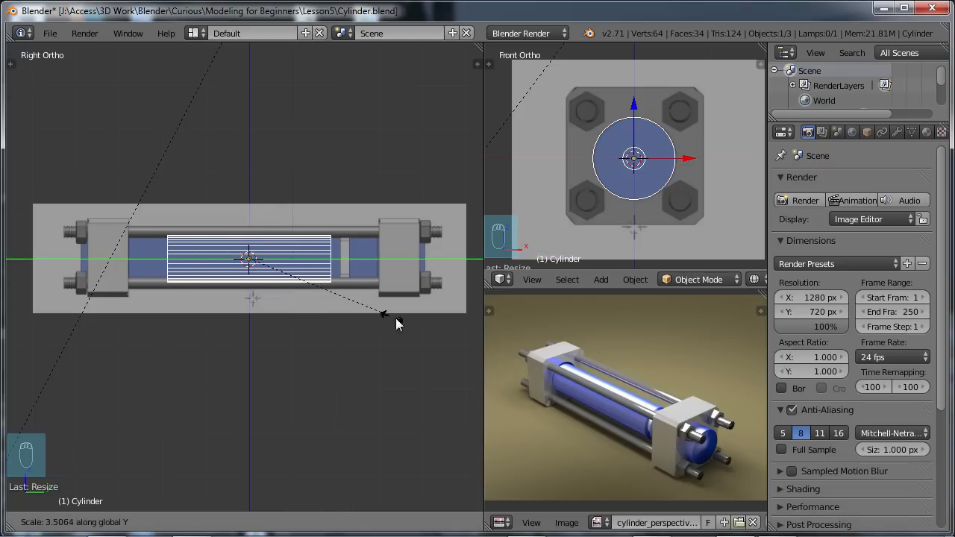
pyautogui.click(93, 353)
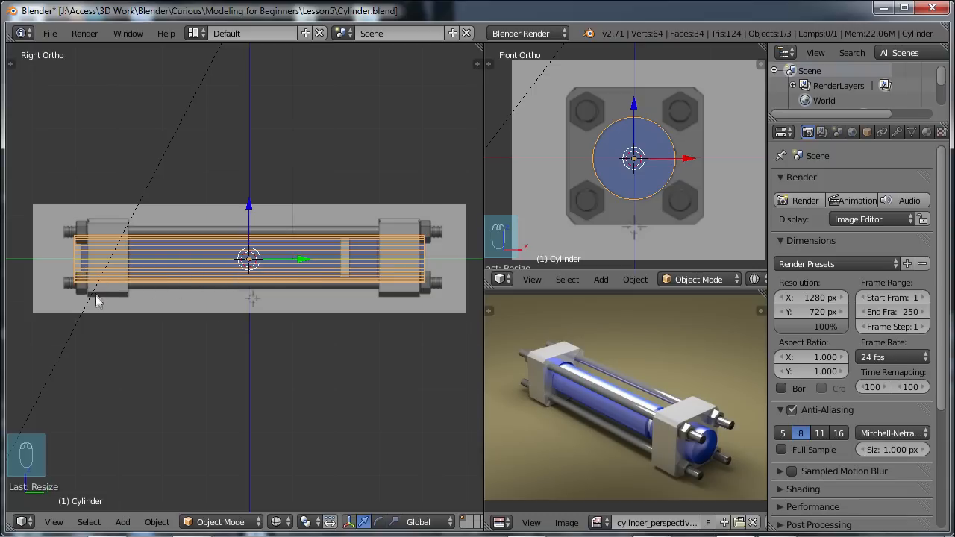
# Select all vertices at the cylinder's left end in the side view and move them along Y to the blue tube's left end.
pyautogui.press('Tab')
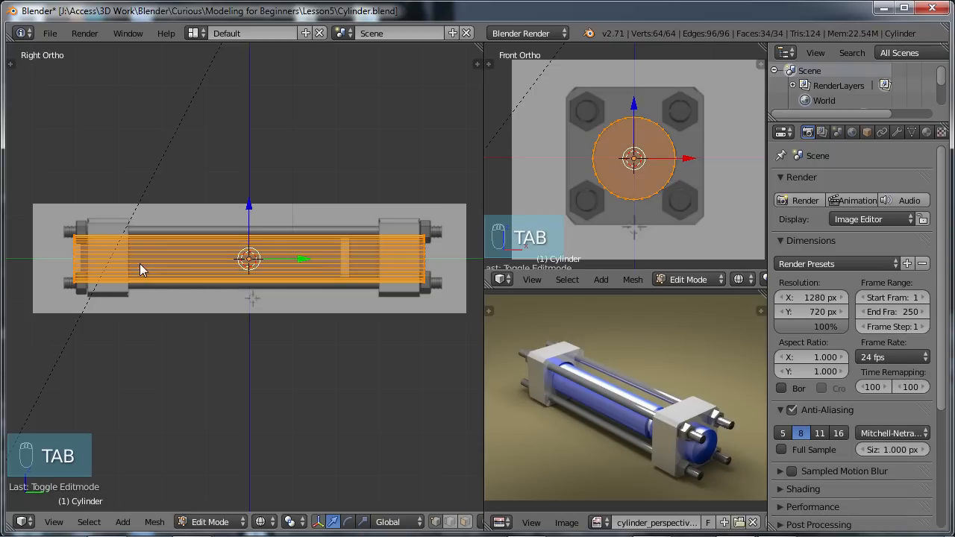
pyautogui.scroll(2, 141, 271)
pyautogui.keyDown('shift'); pyautogui.moveTo(79, 303); pyautogui.dragTo(188, 302, button='middle'); pyautogui.keyUp('shift')
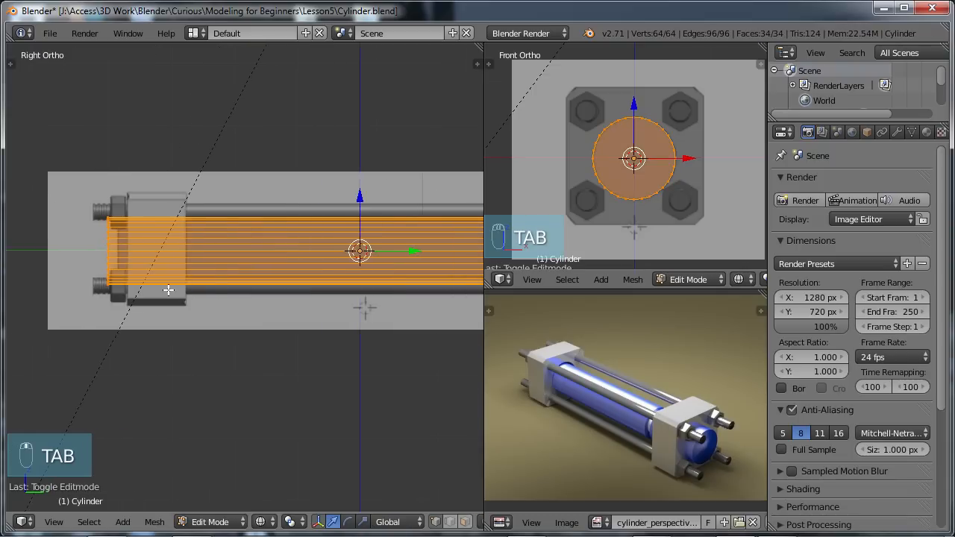
pyautogui.rightClick(108, 245)
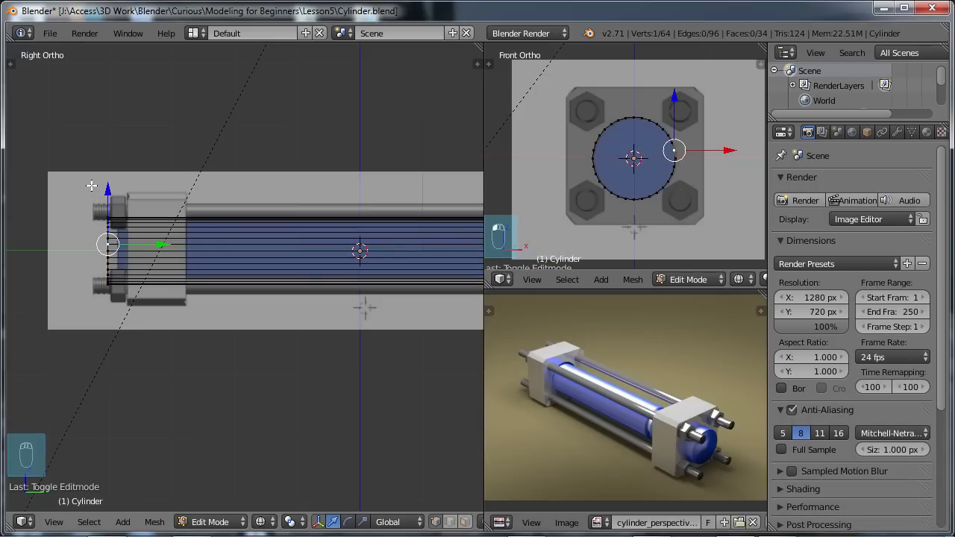
pyautogui.press('b')
pyautogui.moveTo(91, 185); pyautogui.dragTo(129, 322)
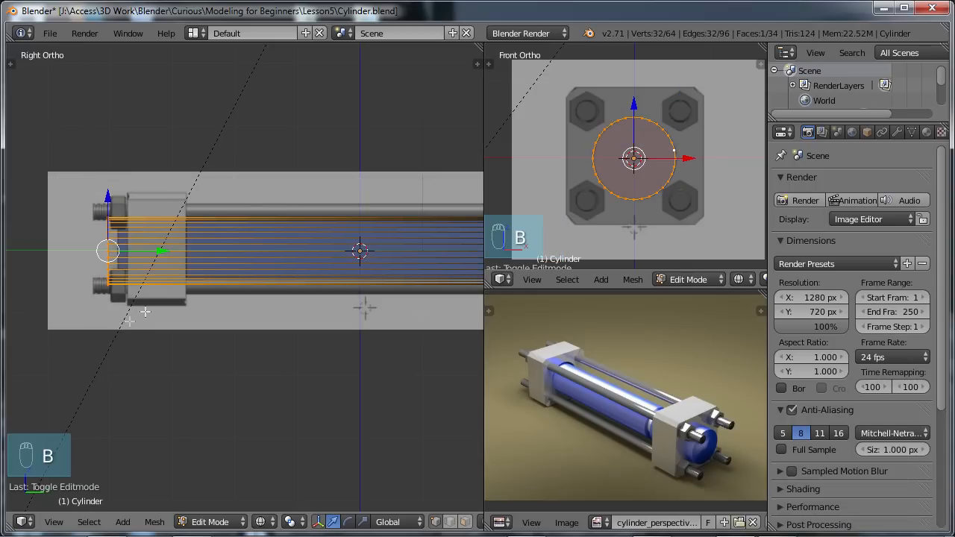
pyautogui.moveTo(162, 250); pyautogui.dragTo(171, 250)
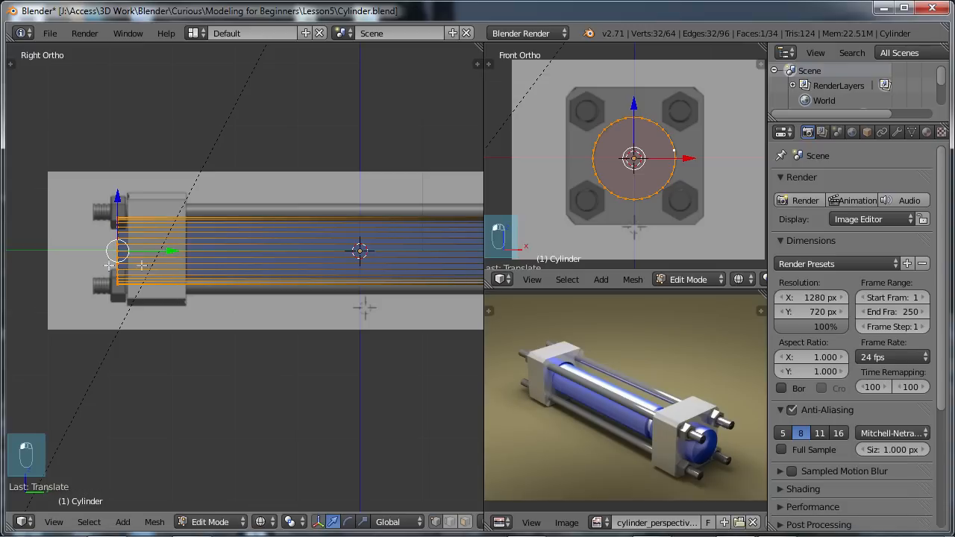
pyautogui.press('a')
# Add a loop cut around the cylinder and slide it to the right edge of the grey ring in the side view.
pyautogui.scroll(-3, 325, 268)
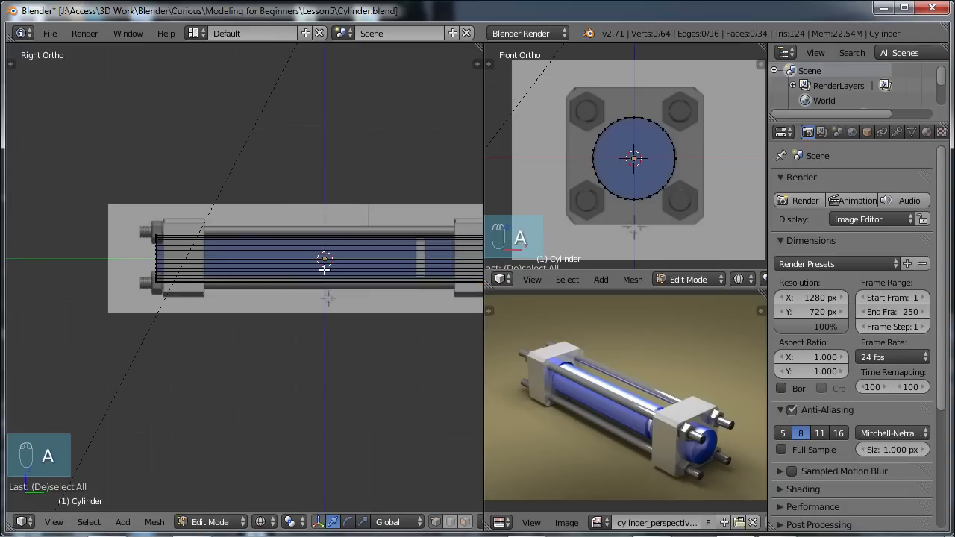
pyautogui.keyDown('shift'); pyautogui.moveTo(327, 286); pyautogui.dragTo(285, 294, button='middle'); pyautogui.keyUp('shift')
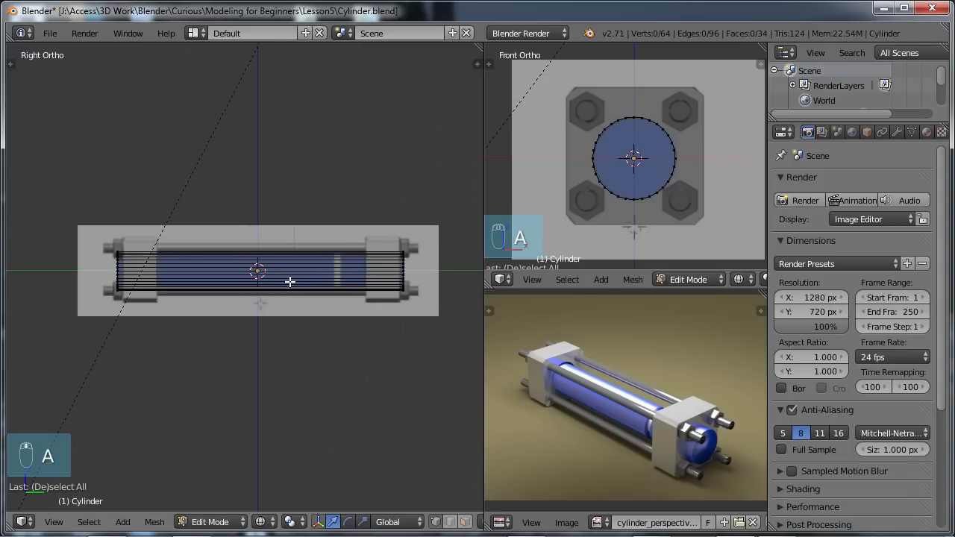
pyautogui.moveTo(356, 260); pyautogui.dragTo(304, 295, button='middle')
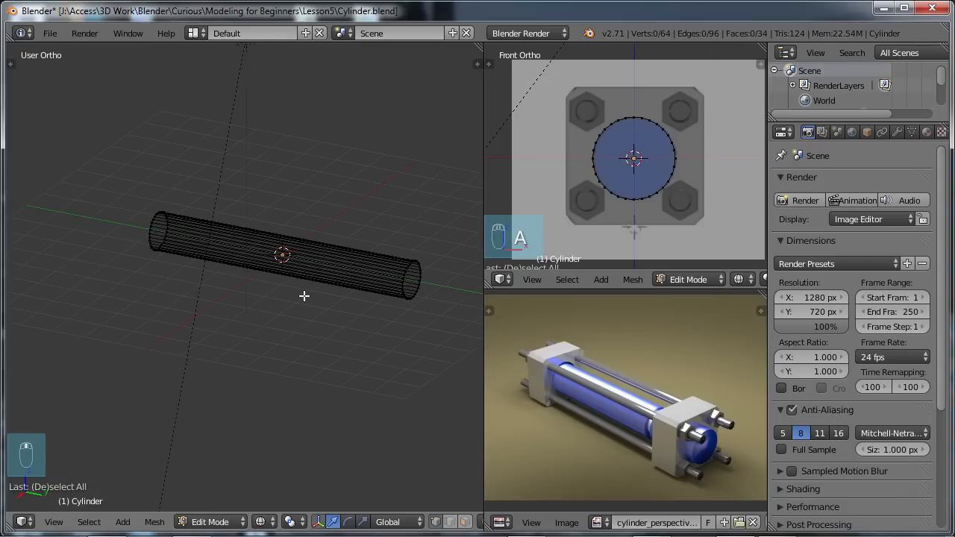
pyautogui.press('KP_3')
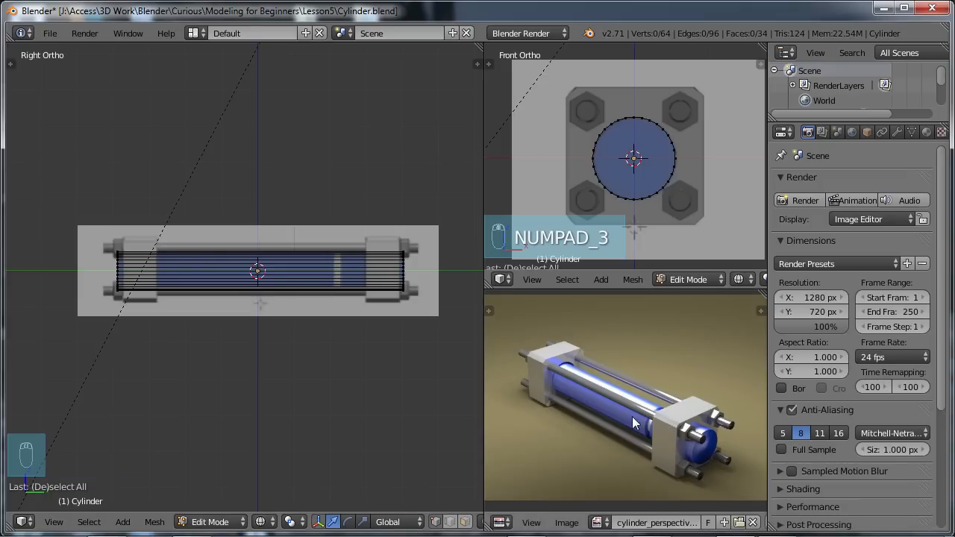
pyautogui.scroll(3, 297, 327)
pyautogui.keyDown('shift'); pyautogui.moveTo(349, 305); pyautogui.dragTo(223, 307, button='middle'); pyautogui.keyUp('shift')
pyautogui.hotkey('ctrl', 'r')
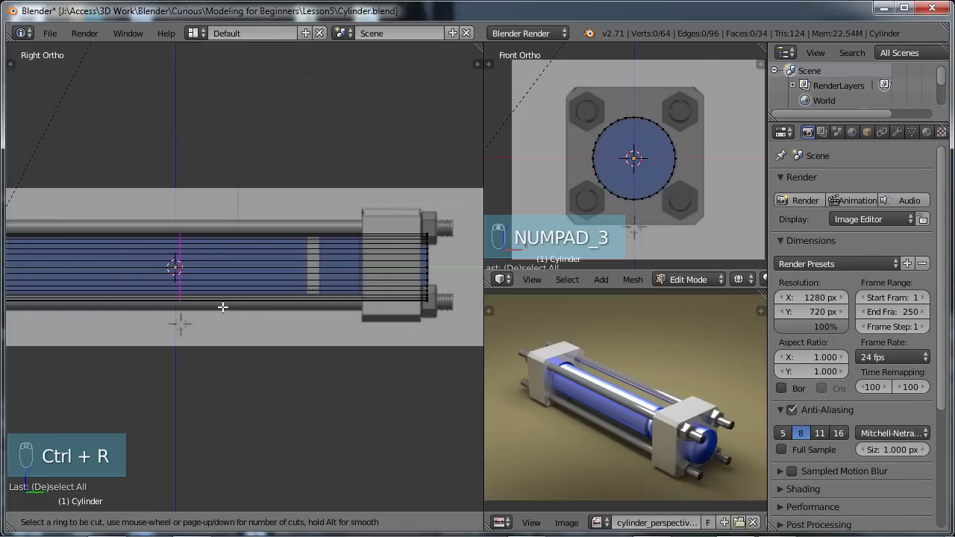
pyautogui.click(223, 306)
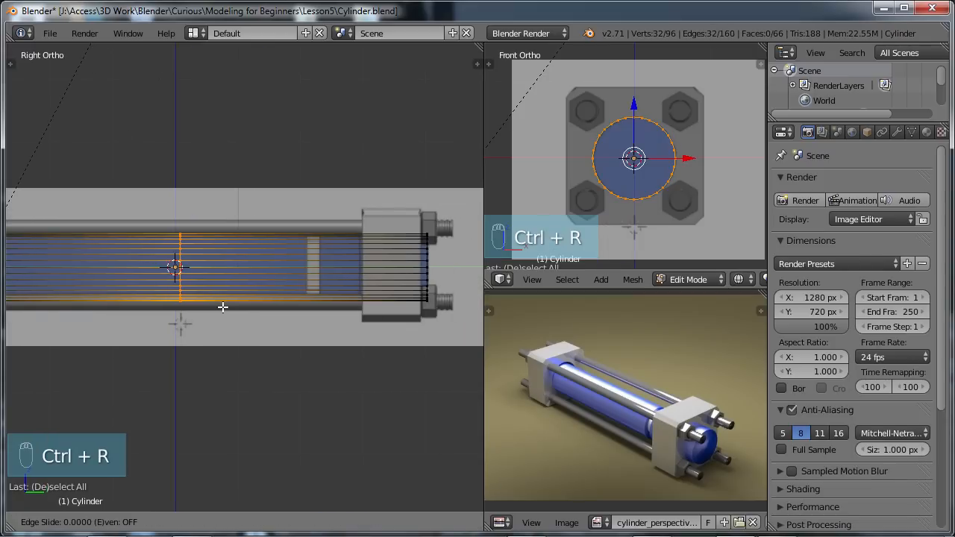
pyautogui.click(361, 300)
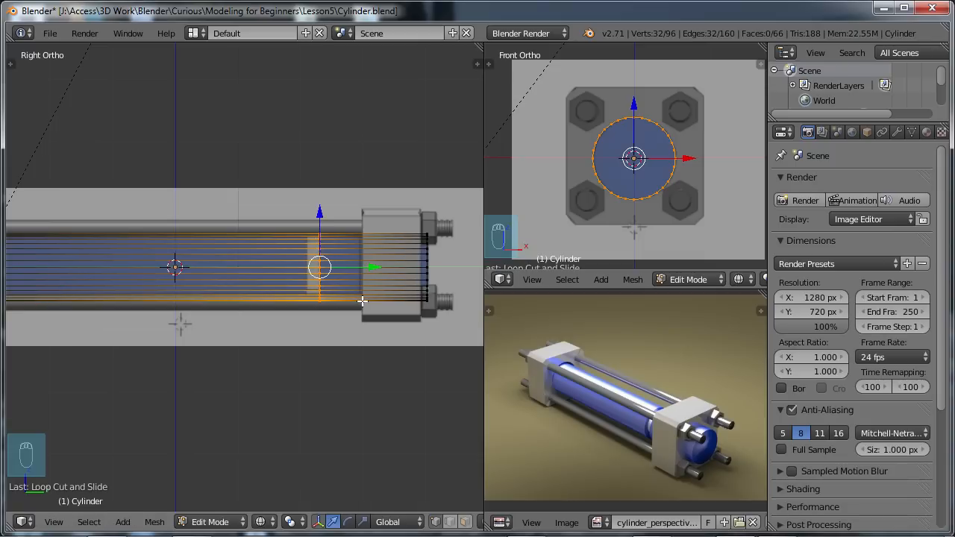
# Add a second loop cut around the cylinder at the left edge of the grey ring and deselect everything.
pyautogui.hotkey('ctrl', 'r')
pyautogui.click(213, 297)
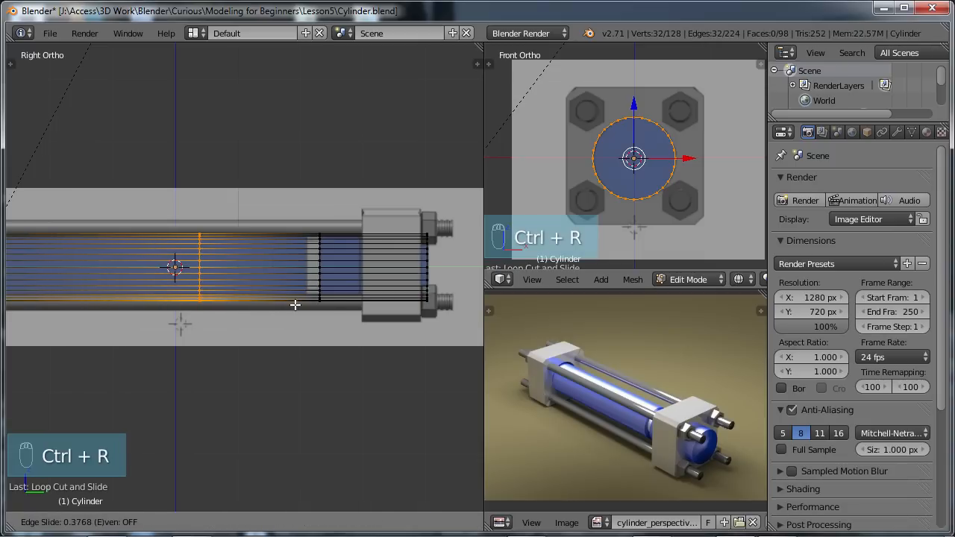
pyautogui.click(394, 300)
pyautogui.press('a')
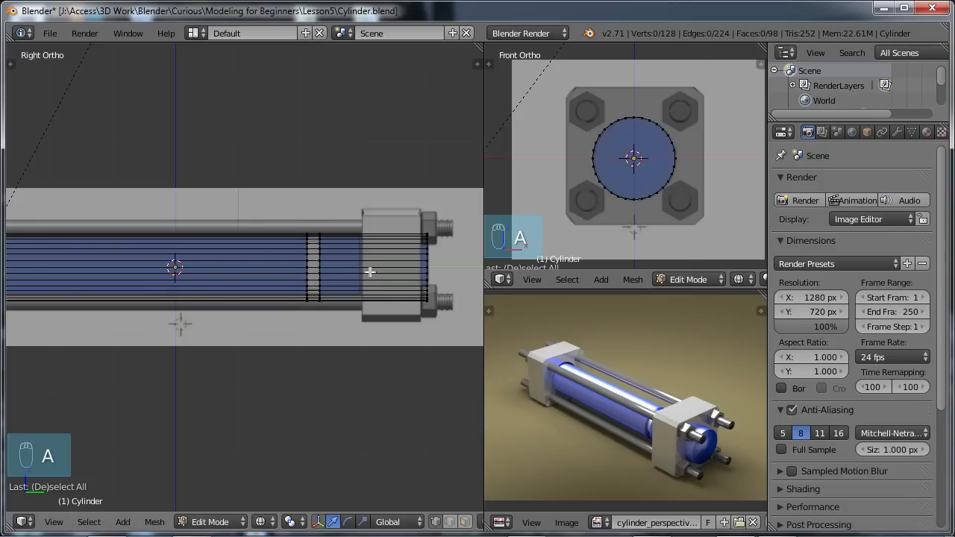
# Switch to face selection and select the face loop between the two loop cuts at the grey ring.
pyautogui.scroll(1, 377, 298)
pyautogui.scroll(3, 377, 298)
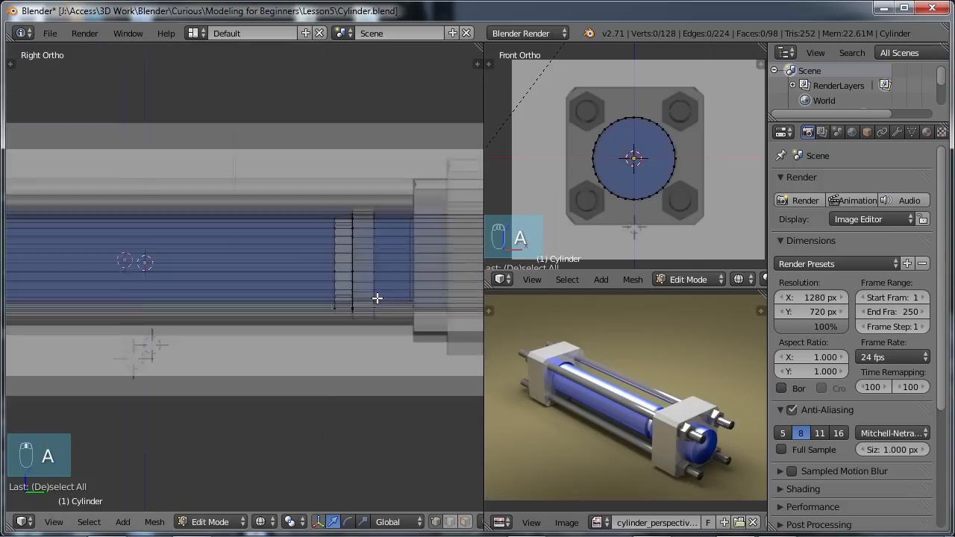
pyautogui.keyDown('shift'); pyautogui.moveTo(409, 314); pyautogui.dragTo(268, 290, button='middle'); pyautogui.keyUp('shift')
pyautogui.scroll(4, 251, 296)
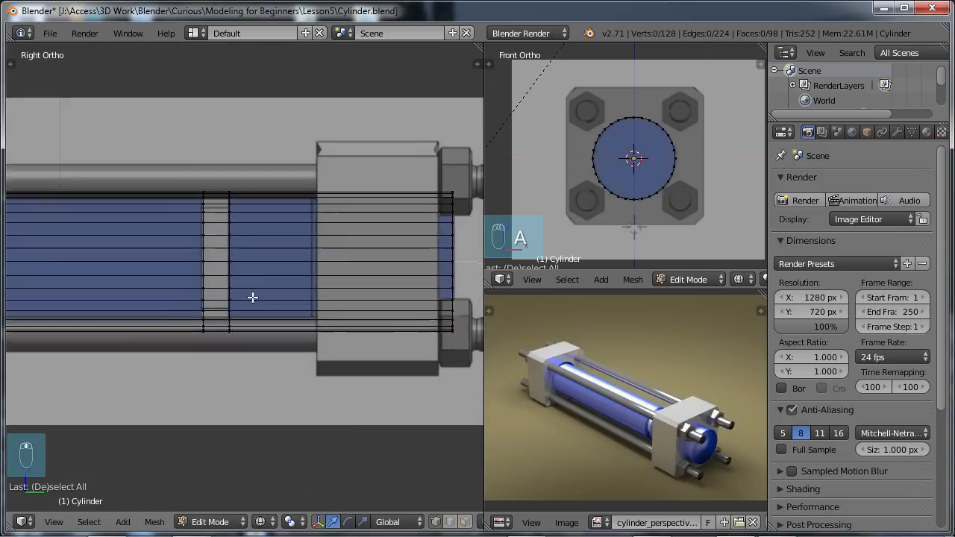
pyautogui.scroll(-1, 260, 300)
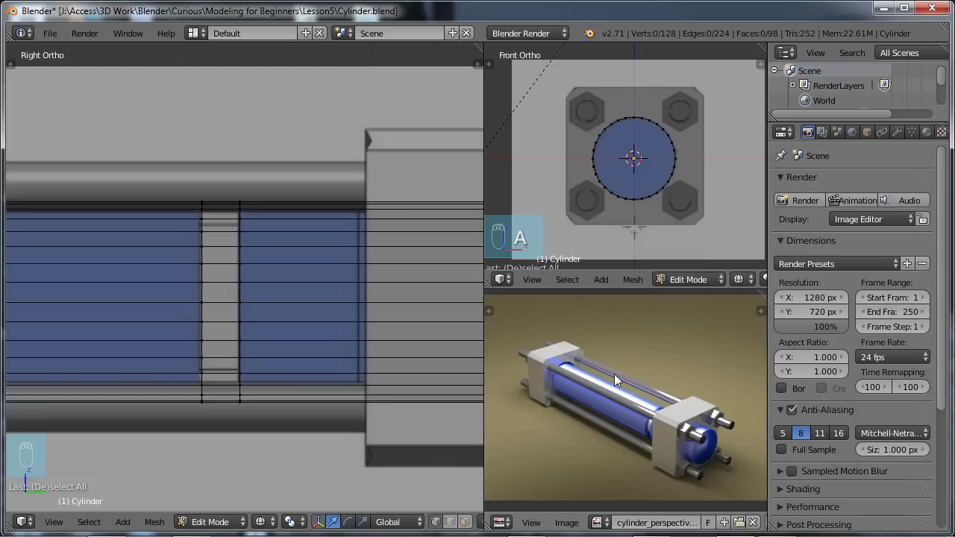
pyautogui.scroll(-1, 15, 272)
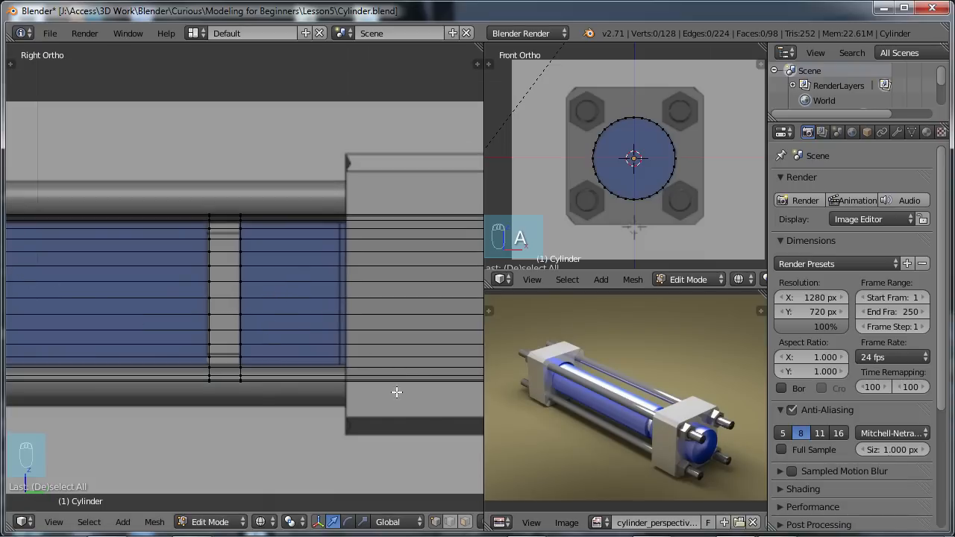
pyautogui.click(464, 522)
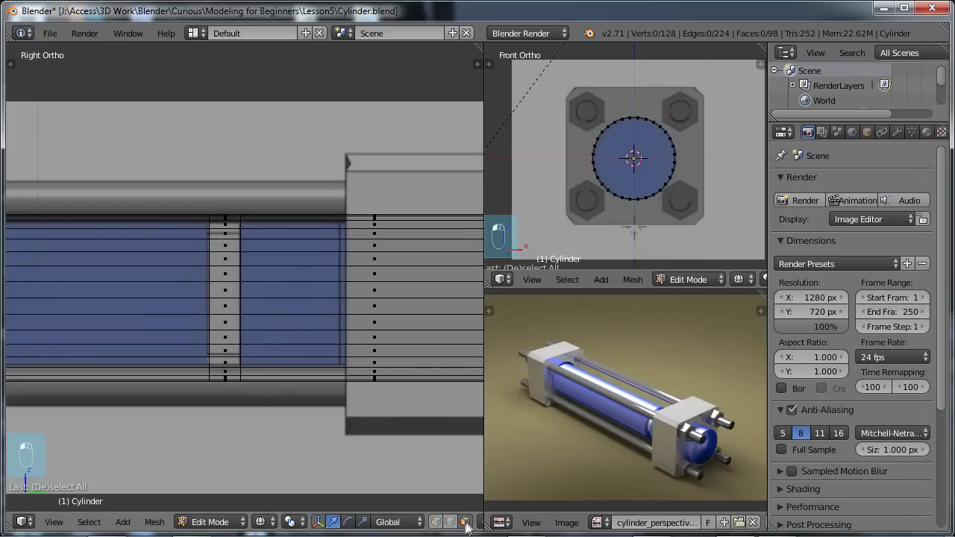
pyautogui.scroll(-1, 263, 289)
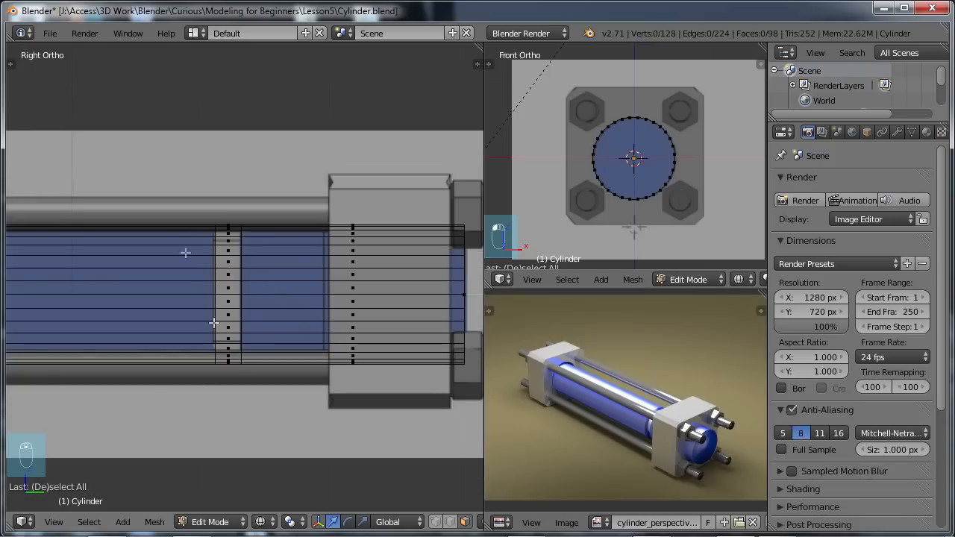
pyautogui.keyDown('alt'); pyautogui.rightClick(227, 282); pyautogui.keyUp('alt')
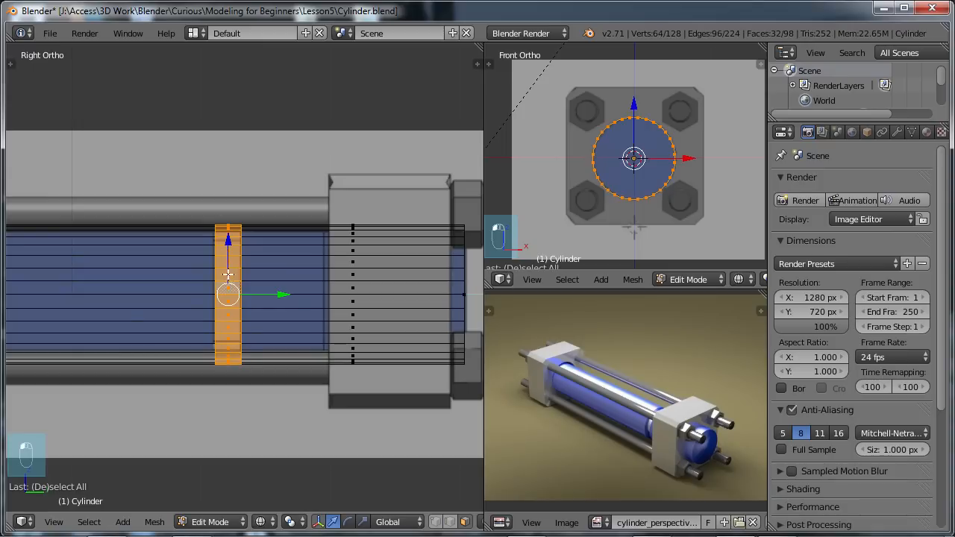
pyautogui.moveTo(263, 312)
pyautogui.mouseDown(button='middle')
pyautogui.moveTo(187, 335)
pyautogui.moveTo(240, 301)
pyautogui.moveTo(263, 298)
pyautogui.mouseUp(button='middle')
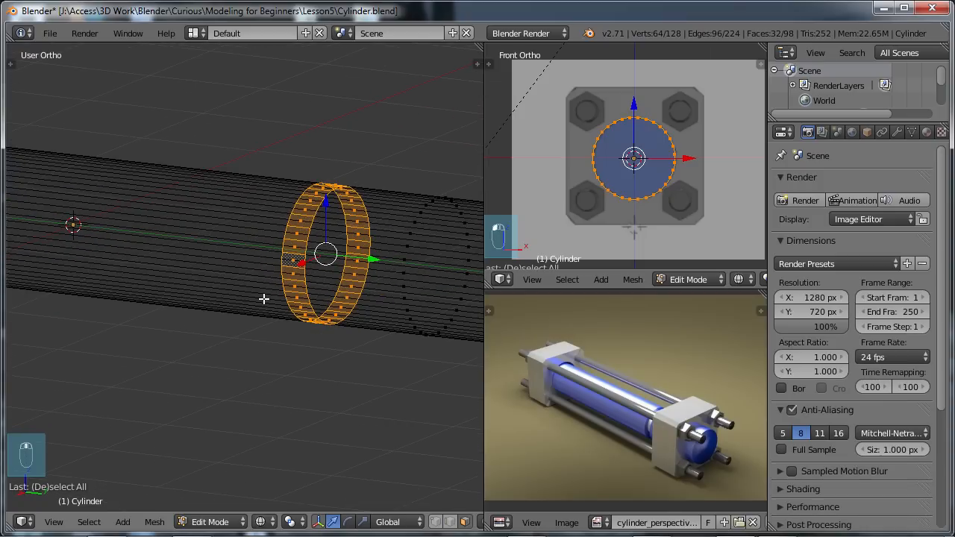
pyautogui.press('KP_3')
pyautogui.scroll(-1, 254, 290)
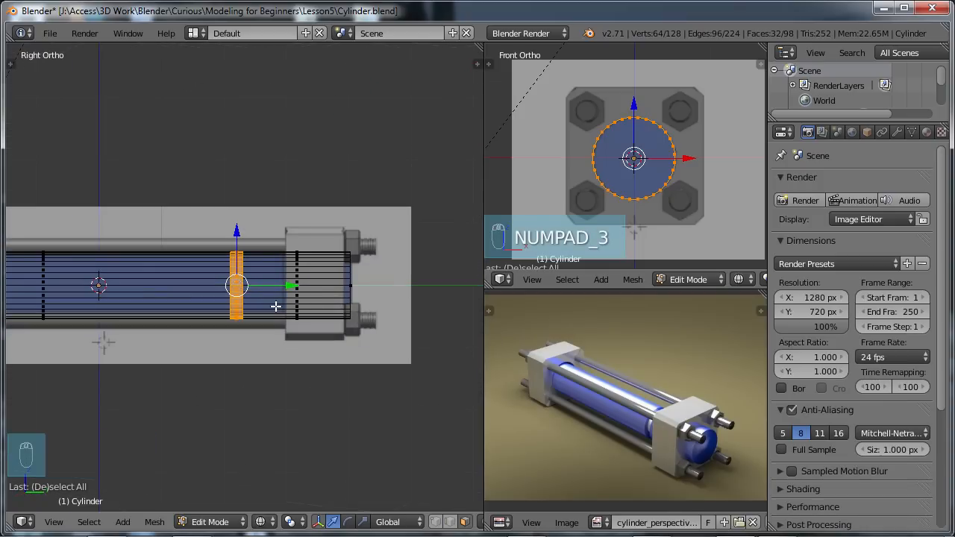
pyautogui.moveTo(276, 306)
pyautogui.mouseDown(button='middle')
pyautogui.moveTo(255, 308)
pyautogui.moveTo(285, 309)
pyautogui.mouseUp(button='middle')
pyautogui.press('KP_3')
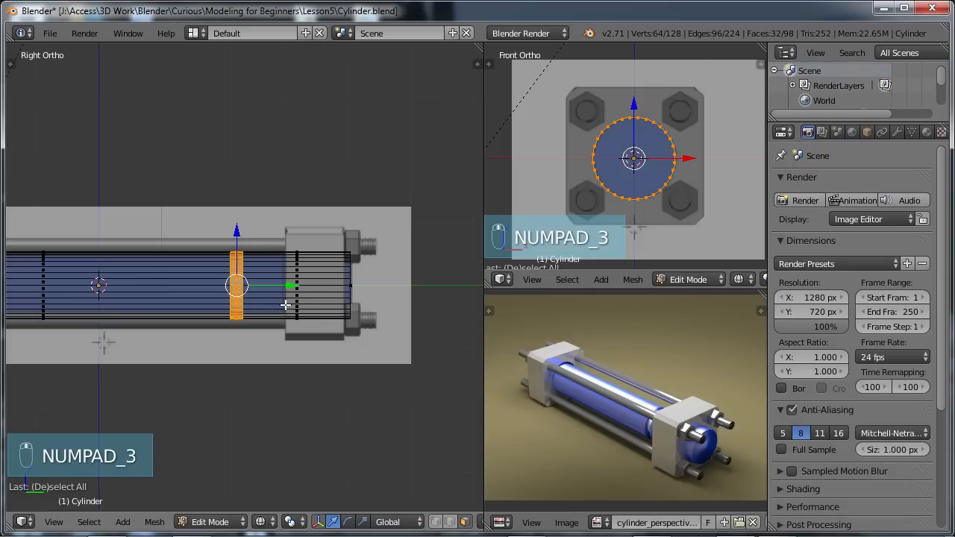
pyautogui.scroll(6, 286, 305)
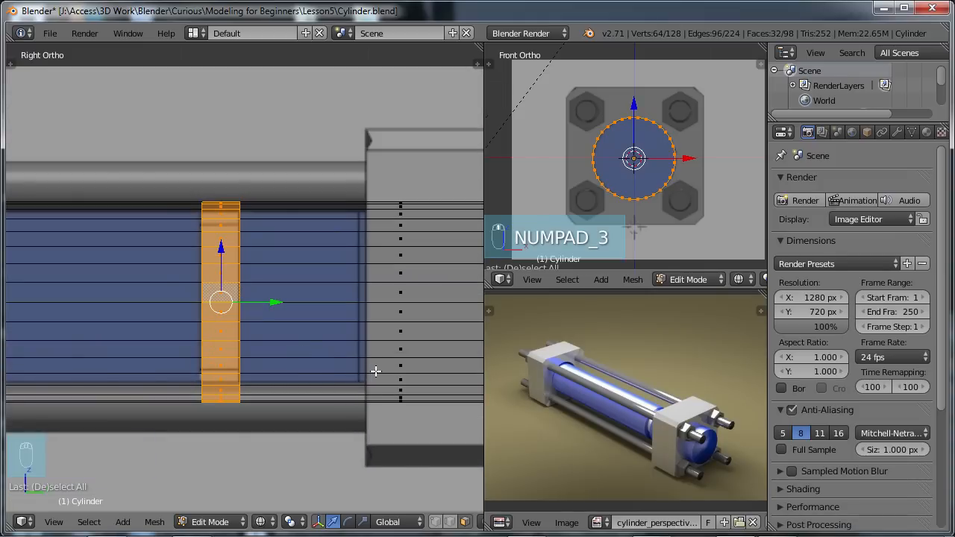
pyautogui.press('s')
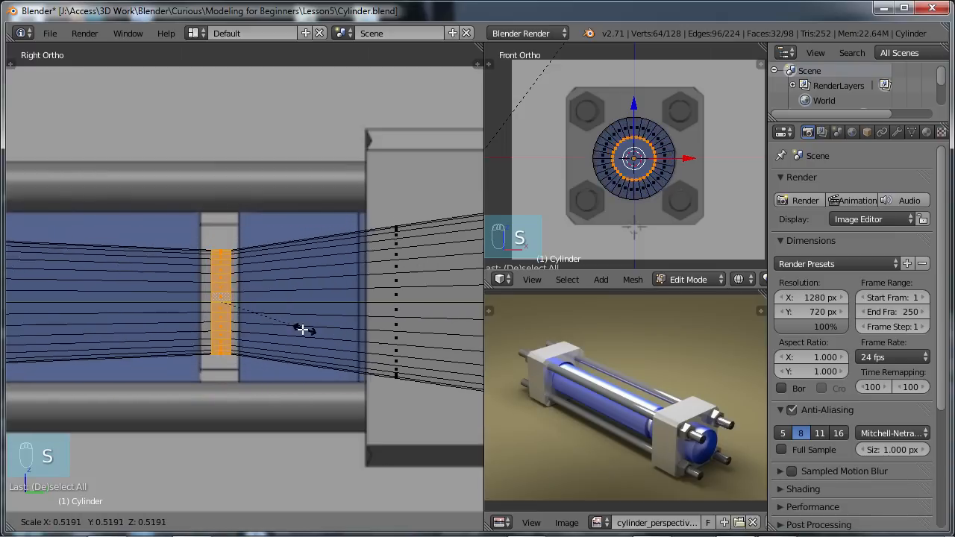
pyautogui.rightClick(358, 348)
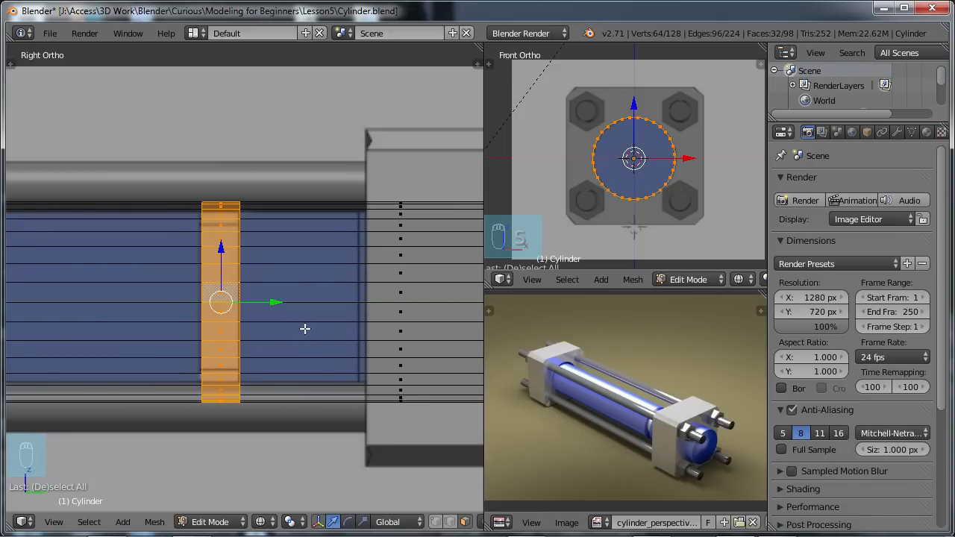
# Extrude the ring's face loop in place and scale it inward on X and Z only, excluding Y, to form a groove.
pyautogui.press('e')
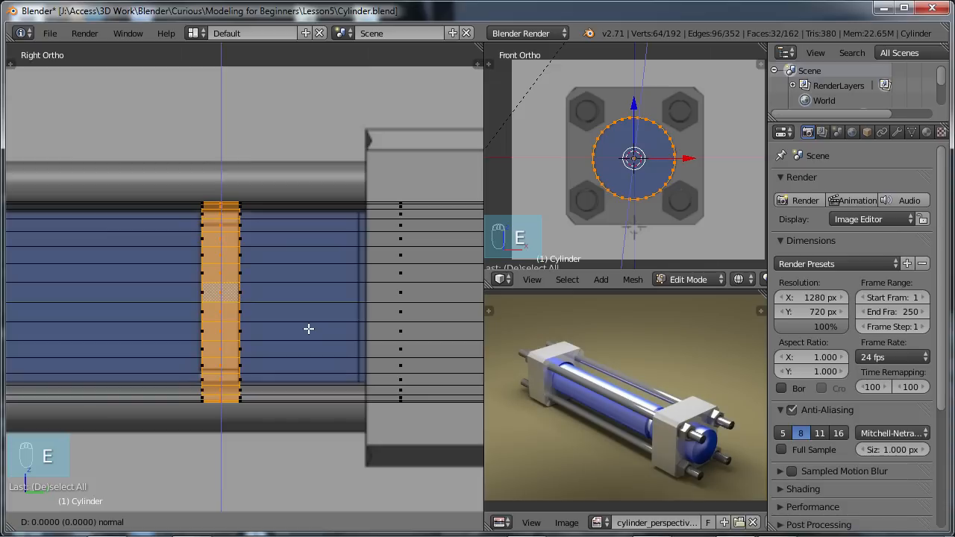
pyautogui.rightClick(309, 329)
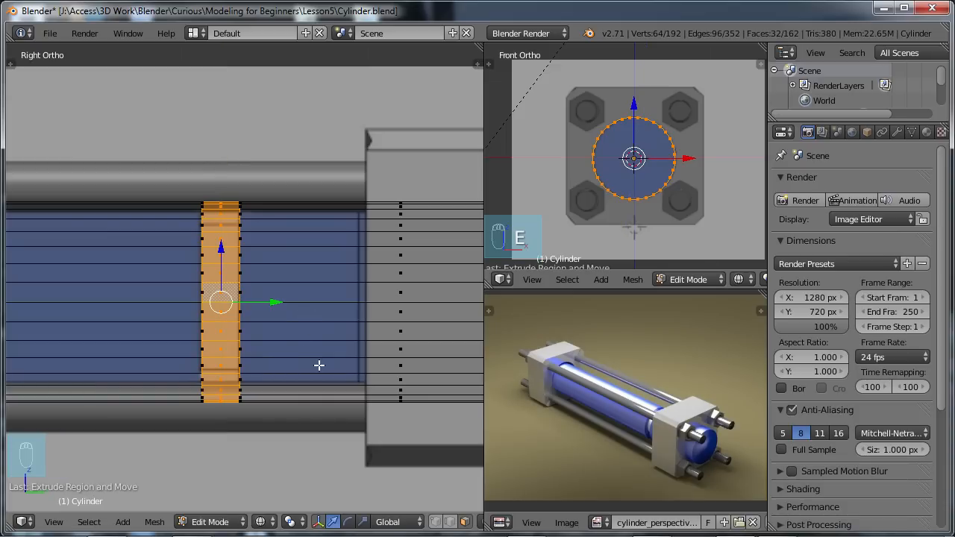
pyautogui.press('s')
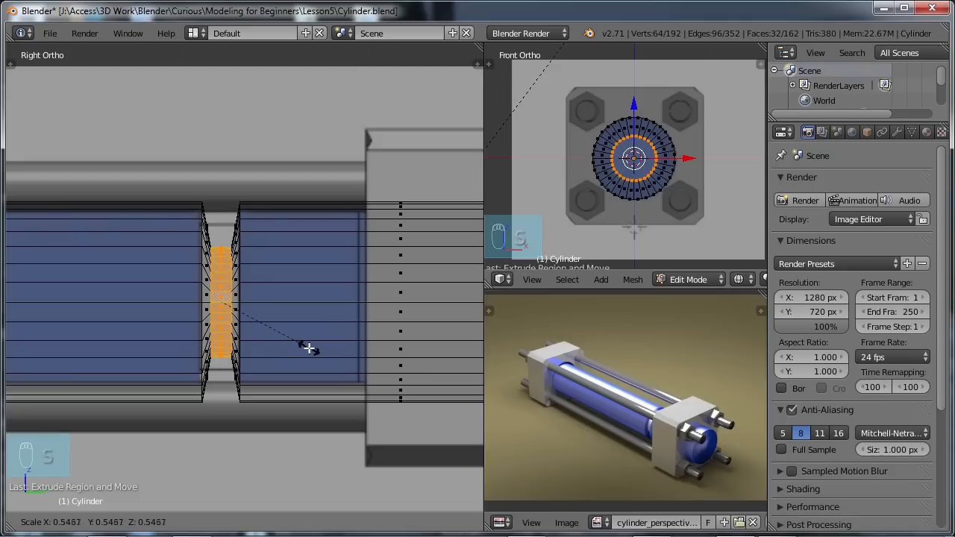
pyautogui.click(308, 348)
pyautogui.moveTo(281, 341); pyautogui.dragTo(355, 293, button='middle')
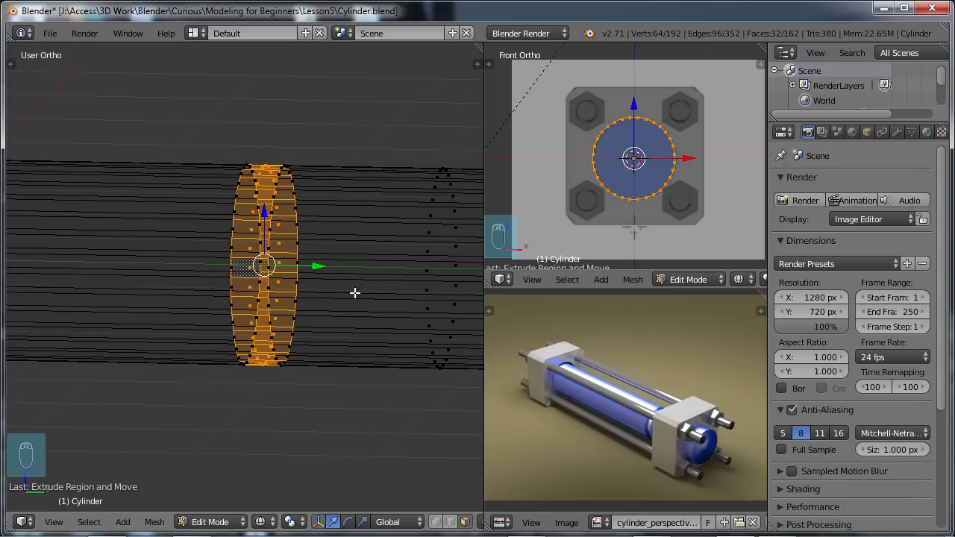
pyautogui.press('KP_3')
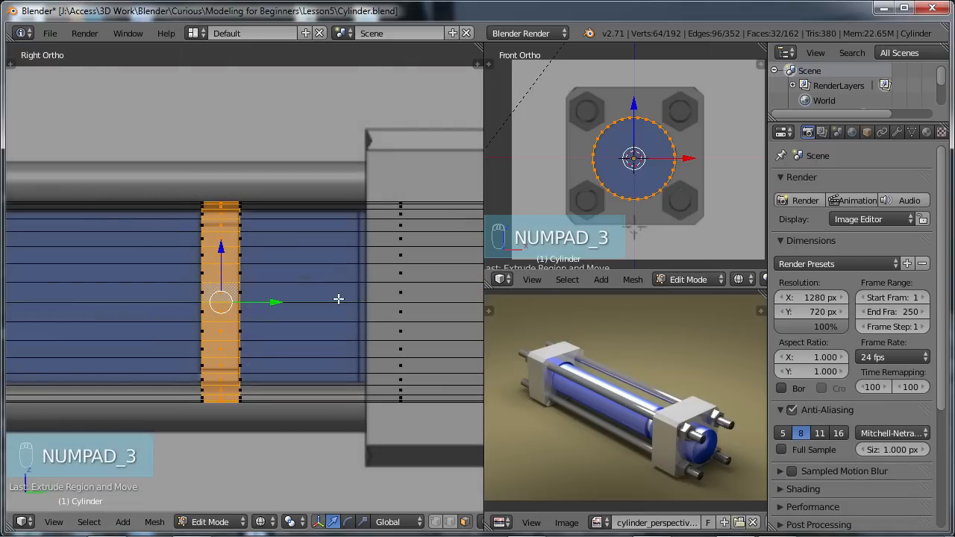
pyautogui.press('s')
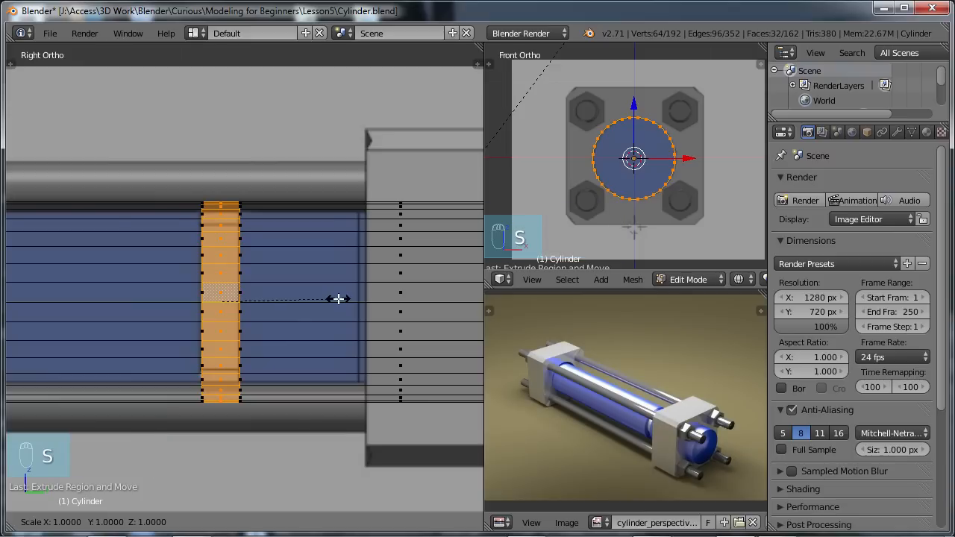
pyautogui.hotkey('shift', 'y')
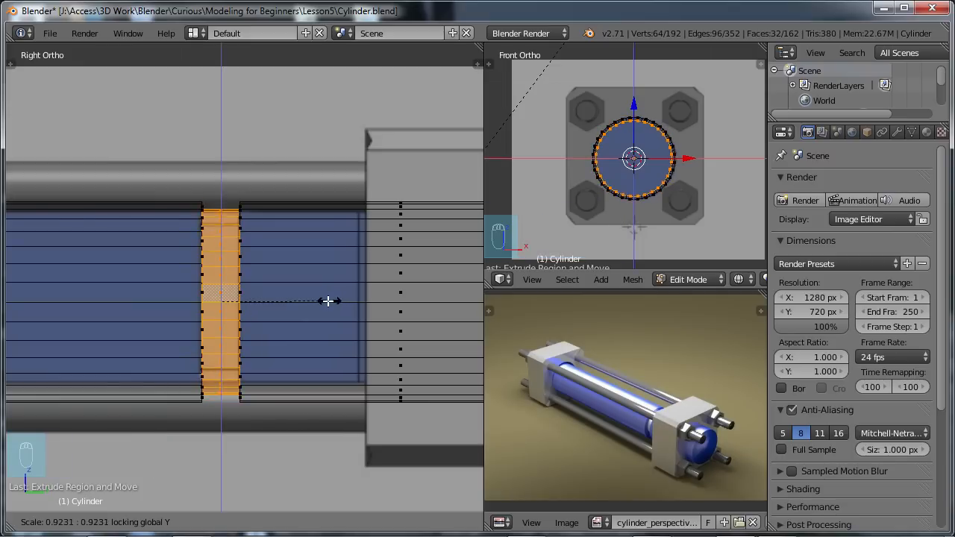
pyautogui.click(314, 300)
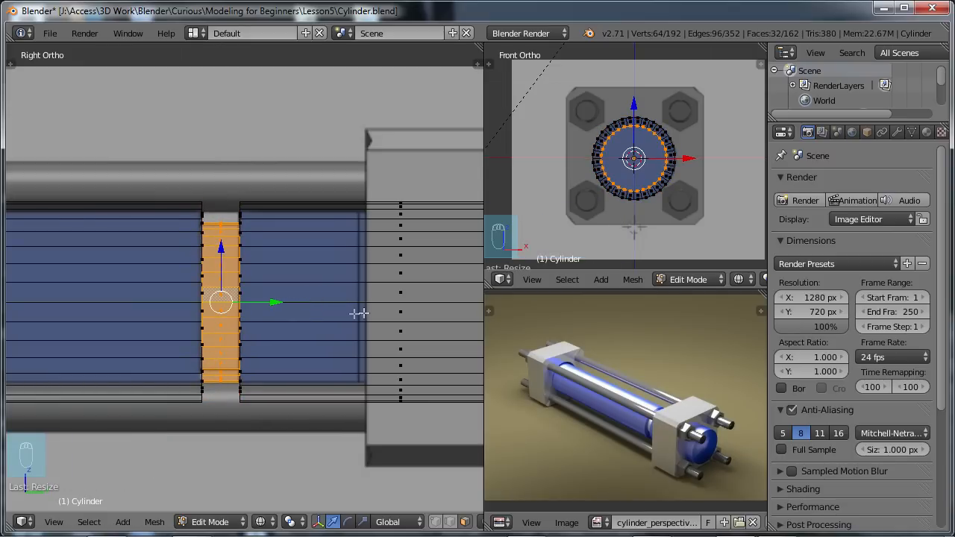
# Try scaling the groove's inner face loop on X and Z only, excluding Y, and deselect the whole mesh in the side view.
pyautogui.moveTo(367, 311); pyautogui.dragTo(319, 310, button='middle')
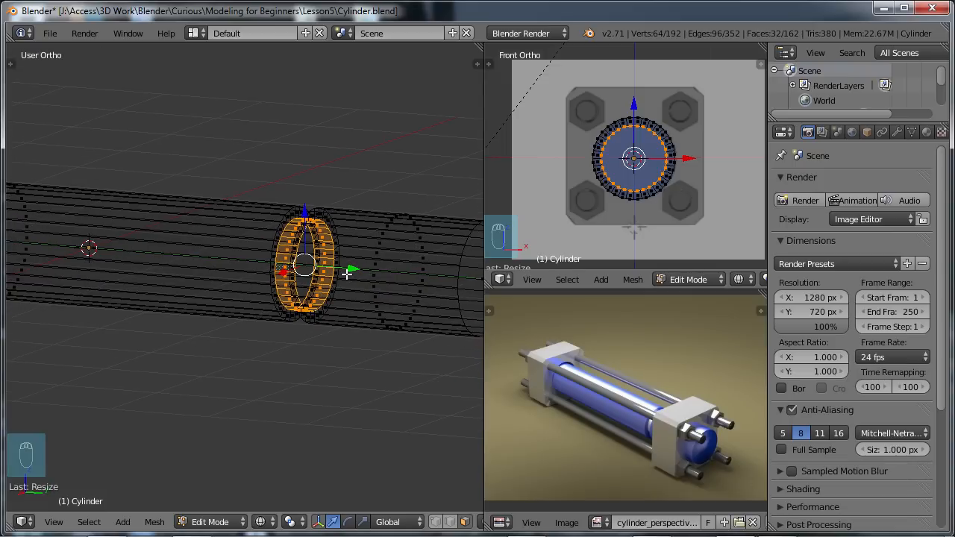
pyautogui.press('s')
pyautogui.hotkey('shift', 'y')
pyautogui.press('KP_3')
pyautogui.press('a')
pyautogui.press('a')
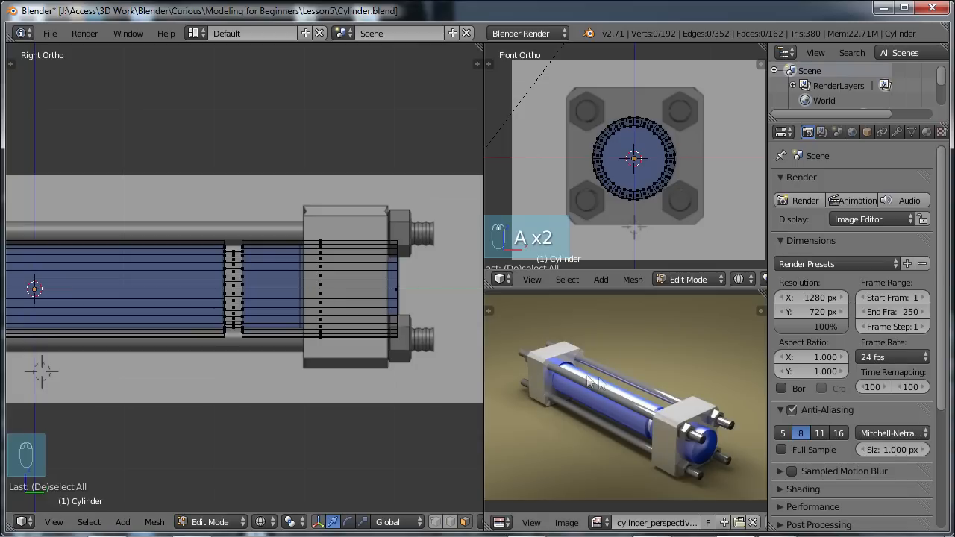
# Leave edit mode, deselect the tube and switch the side viewport to solid shading to check the grooved shape.
pyautogui.scroll(-1, 267, 320)
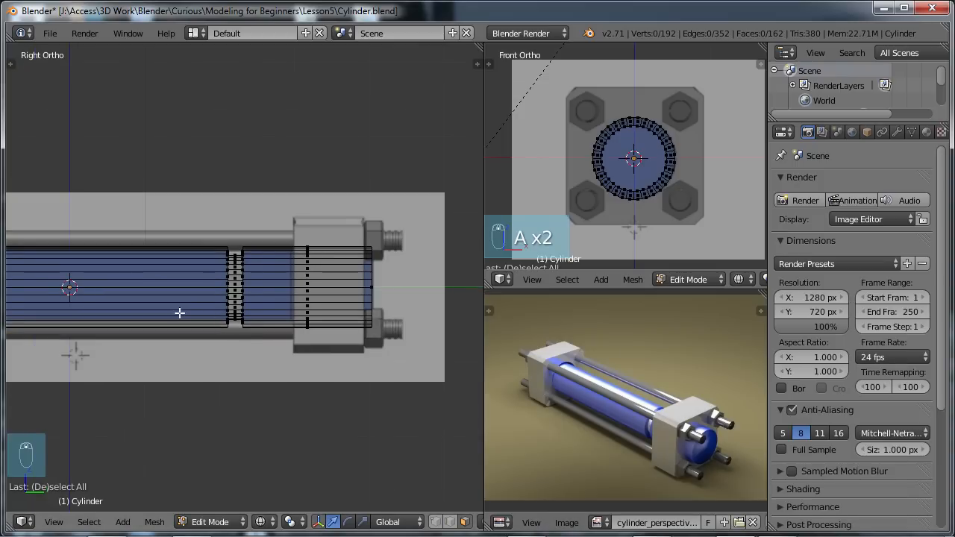
pyautogui.keyDown('shift'); pyautogui.moveTo(180, 314); pyautogui.dragTo(220, 306, button='middle'); pyautogui.keyUp('shift')
pyautogui.press('Tab')
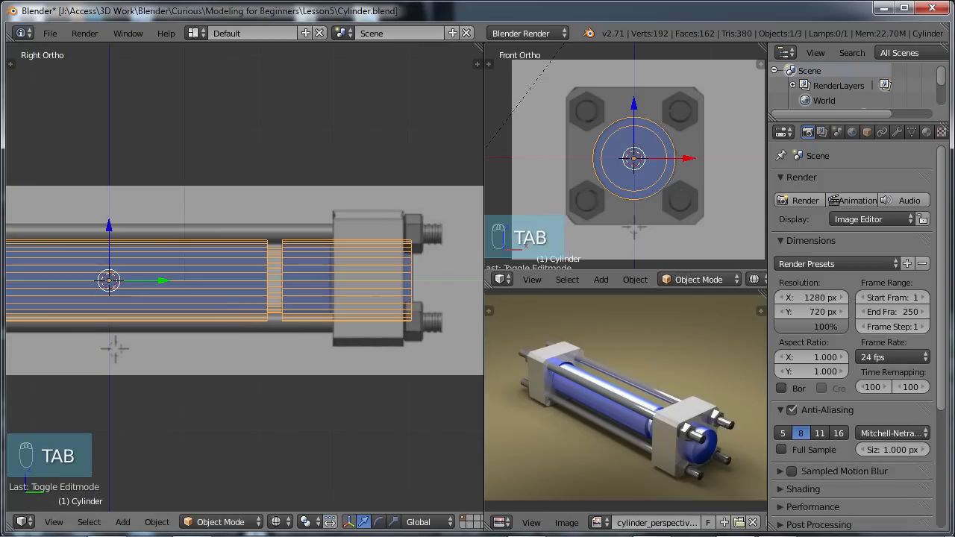
pyautogui.scroll(-2, 239, 300)
pyautogui.press('a')
pyautogui.press('a')
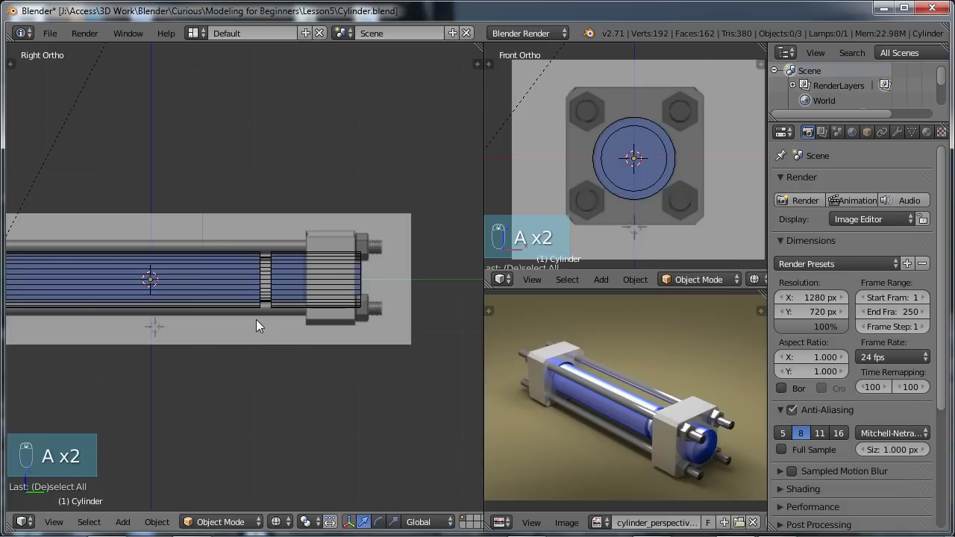
pyautogui.press('z')
pyautogui.moveTo(291, 307); pyautogui.dragTo(282, 366, button='middle')
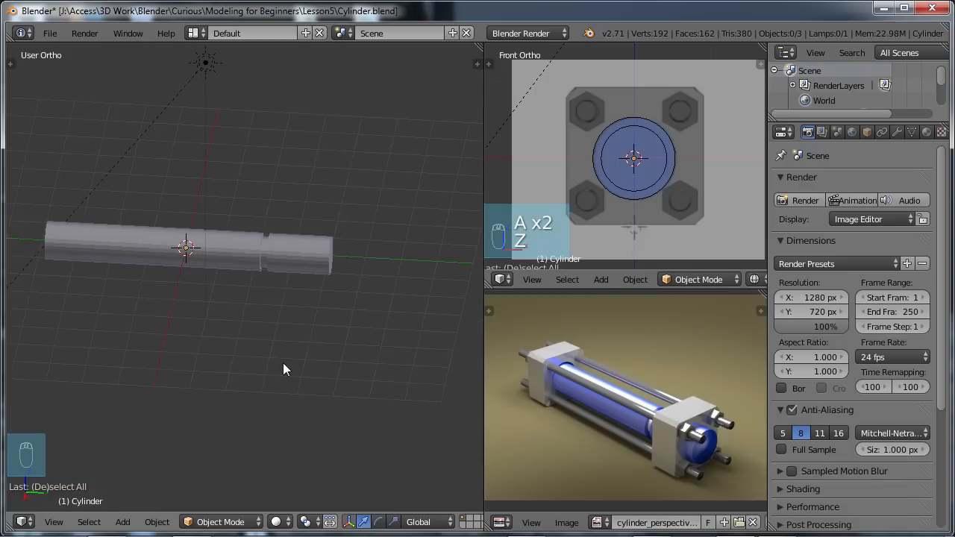
pyautogui.press('KP_3')
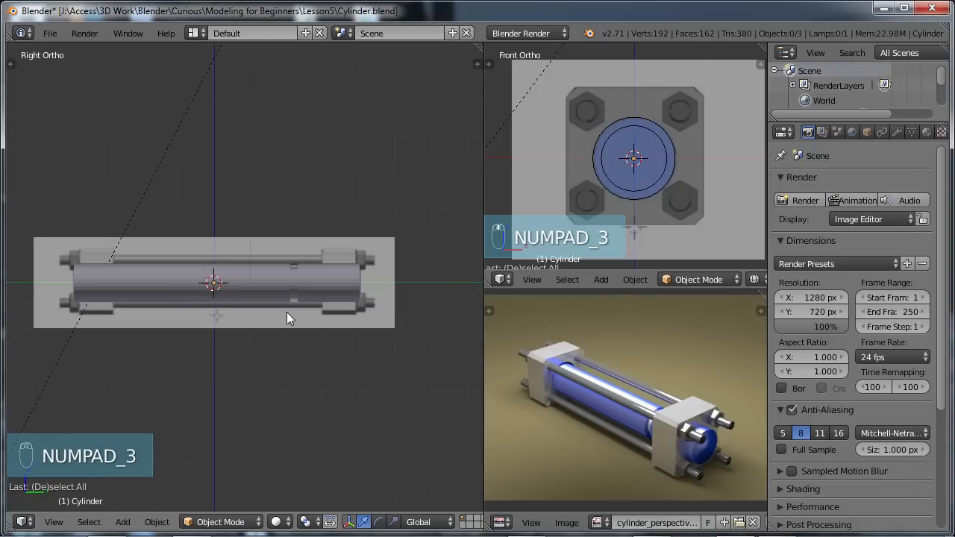
pyautogui.scroll(-1, 294, 281)
pyautogui.scroll(1, 309, 296)
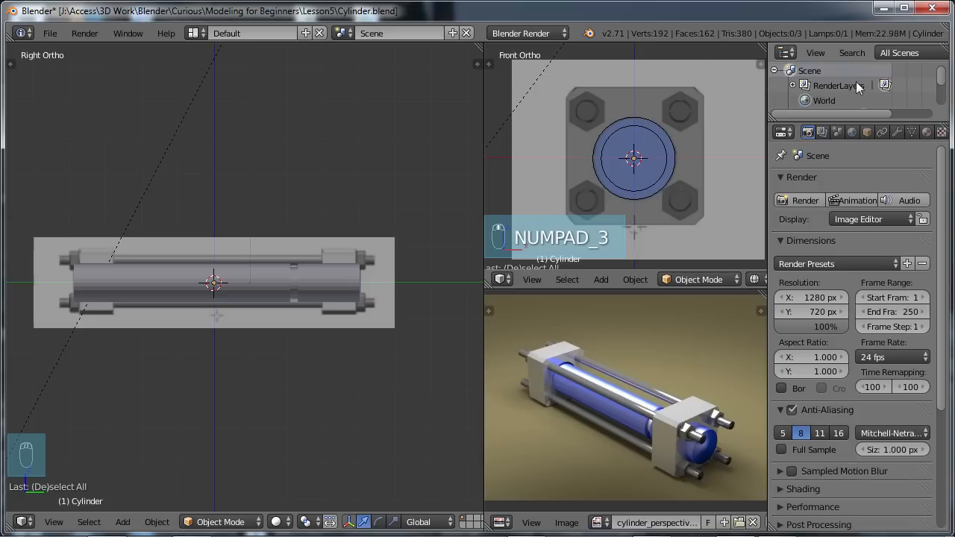
# Keep the Outliner as the editor above the properties and enlarge it to list every scene object.
pyautogui.click(786, 54)
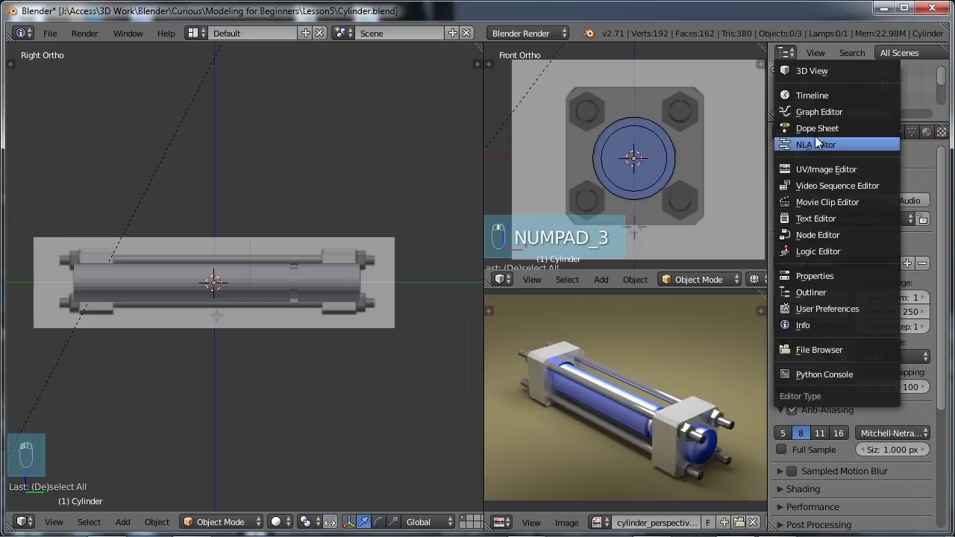
pyautogui.click(792, 295)
pyautogui.click(783, 55)
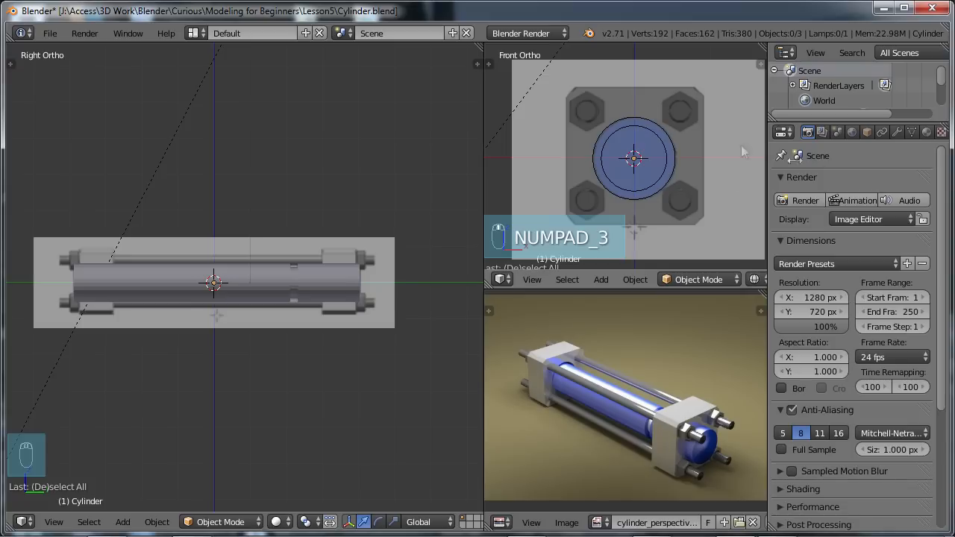
pyautogui.moveTo(906, 121); pyautogui.dragTo(908, 191)
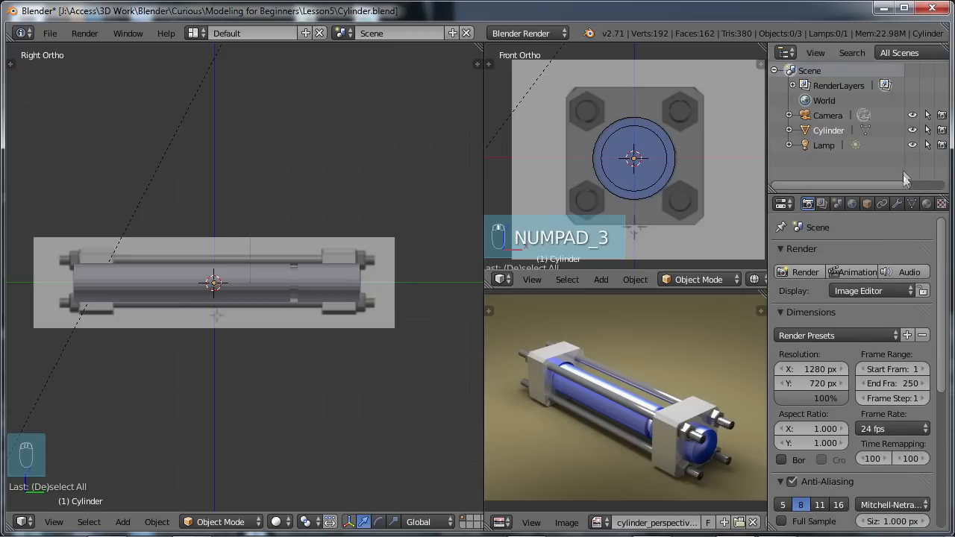
# Hide and reshow the Cylinder from the Outliner, and disable its viewport selection.
pyautogui.click(912, 131)
pyautogui.click(913, 130)
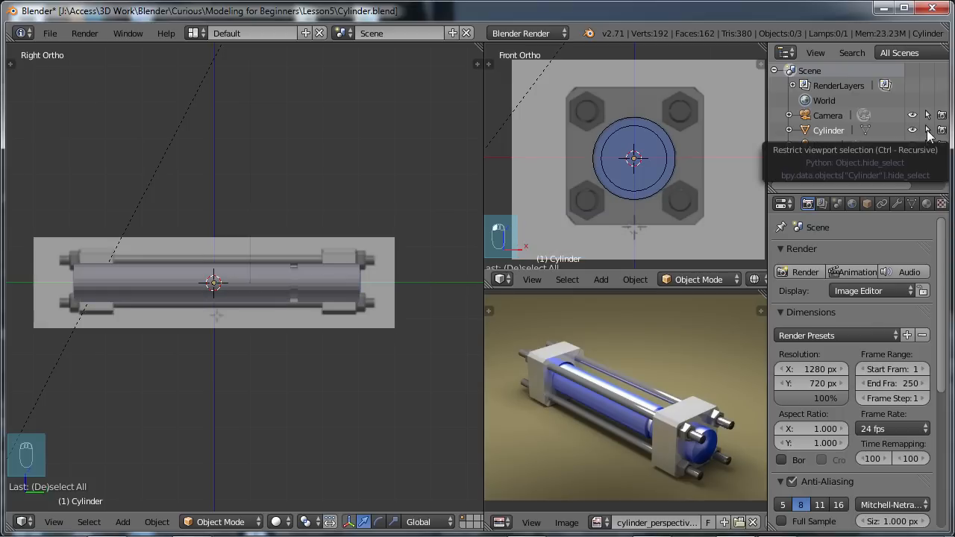
pyautogui.click(927, 130)
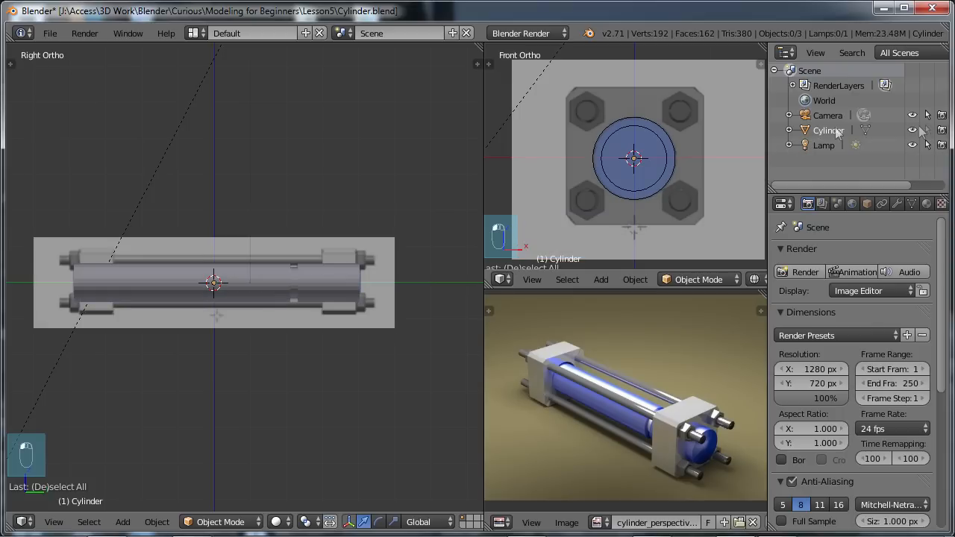
# Try selecting at the locked tube in the side view and move the lamp slightly.
pyautogui.rightClick(271, 280)
pyautogui.press('g')
pyautogui.click(263, 271)
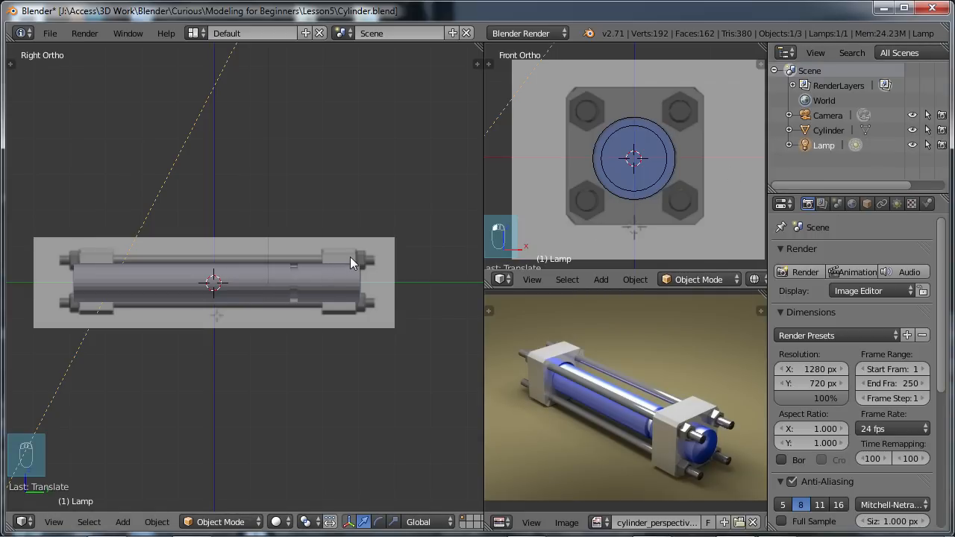
# Render the scene, exclude the Cylinder from rendering and render again to compare, closing each render.
pyautogui.press('F12')
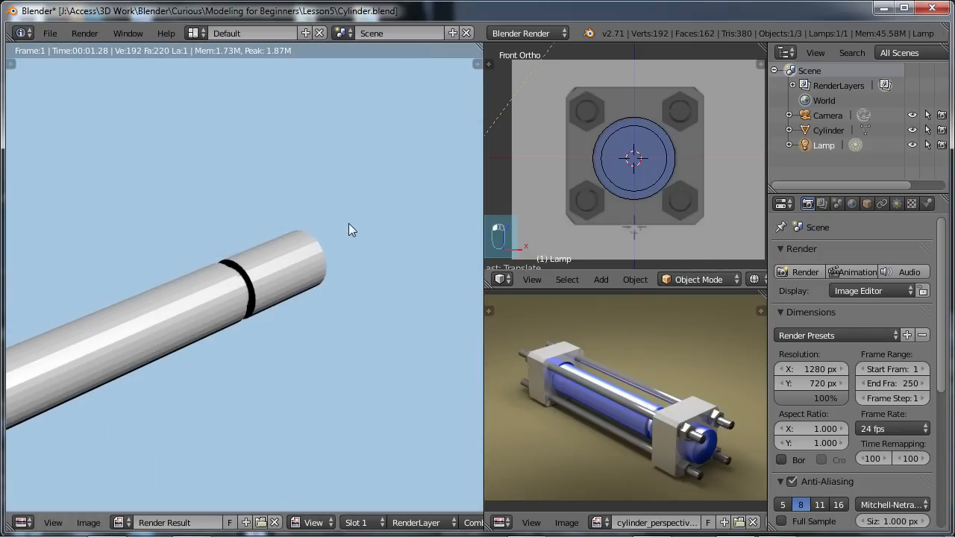
pyautogui.press('Escape')
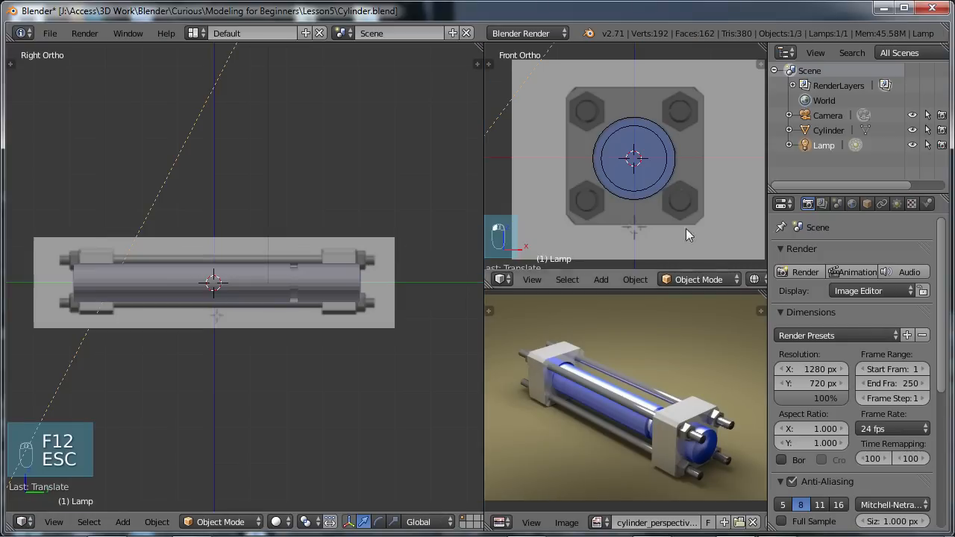
pyautogui.click(941, 131)
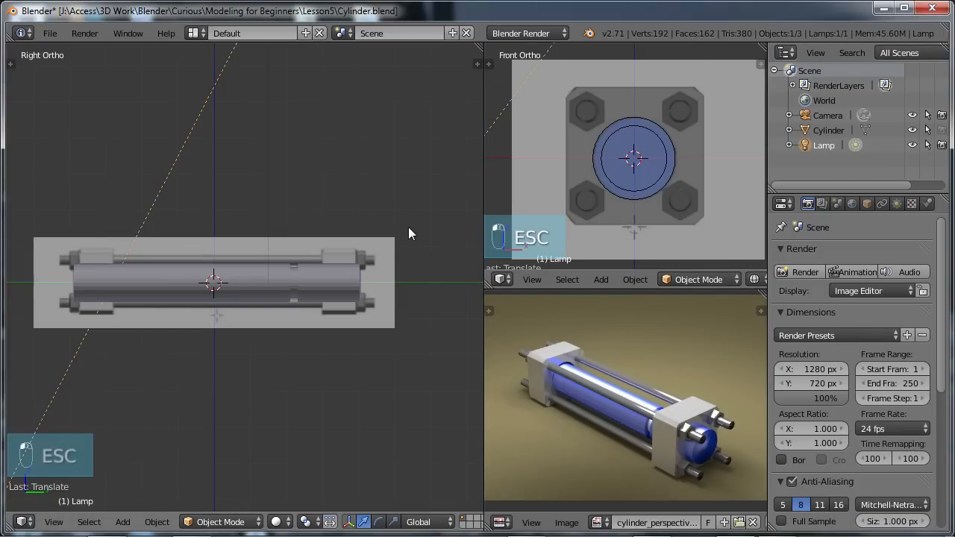
pyautogui.press('F12')
pyautogui.press('Escape')
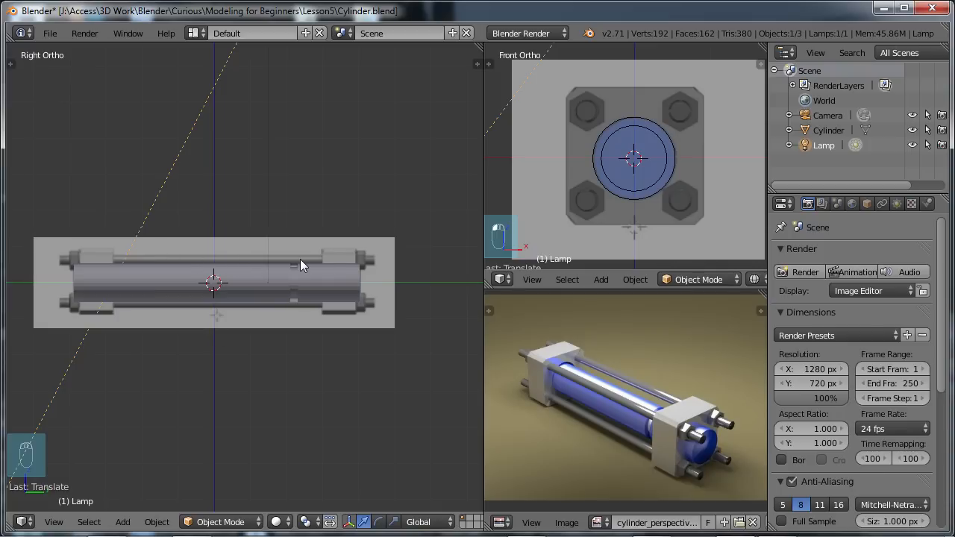
# Add a second cylinder mesh at the 3D cursor and rotate it 90° about the X axis.
pyautogui.hotkey('shift', 'a')
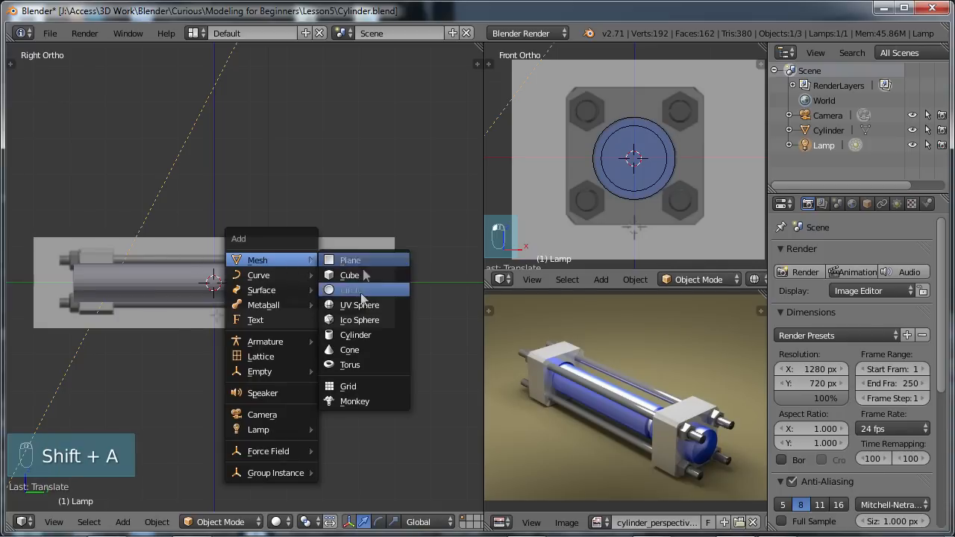
pyautogui.click(357, 334)
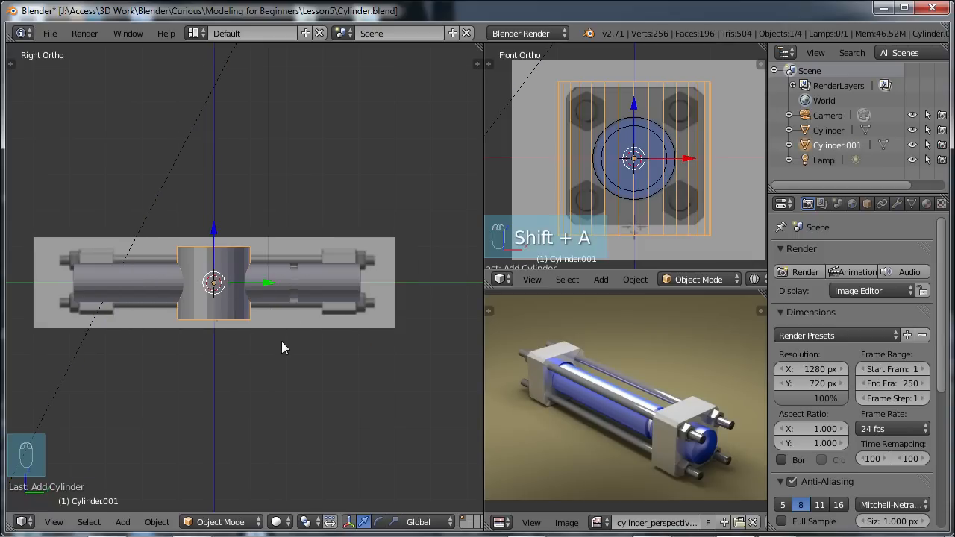
pyautogui.write('rx90')
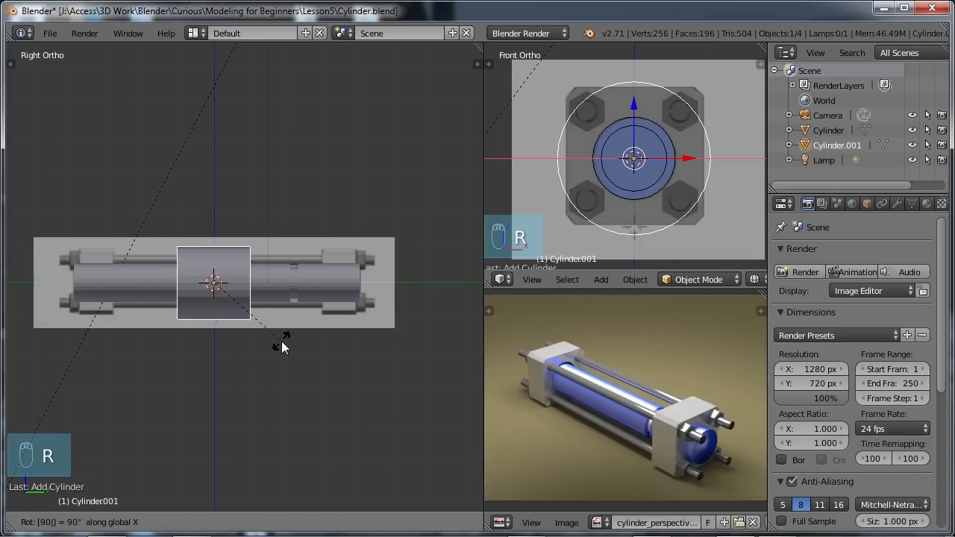
pyautogui.press('Return')
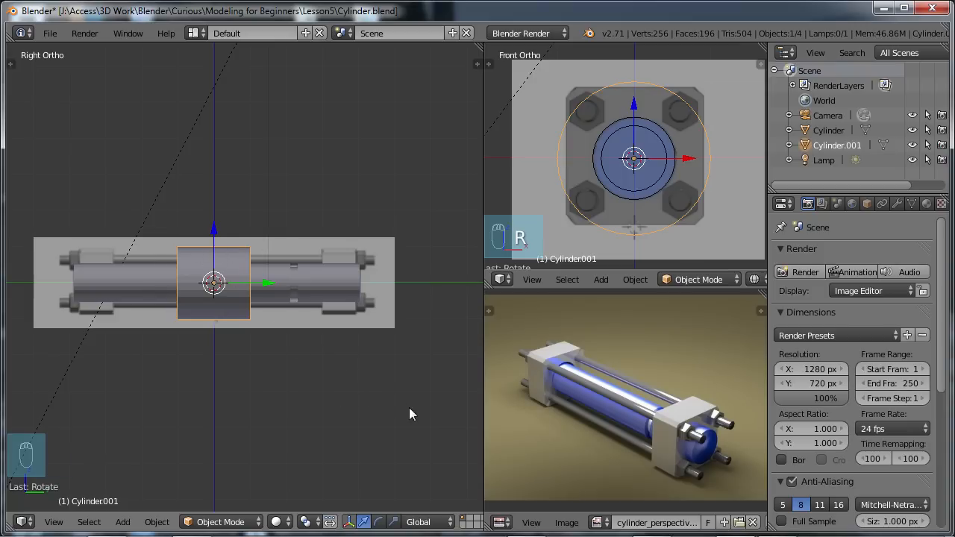
# Scale the new cylinder down well below the tube's diameter and raise it along Z to the upper tie rod.
pyautogui.press('s')
pyautogui.click(249, 316)
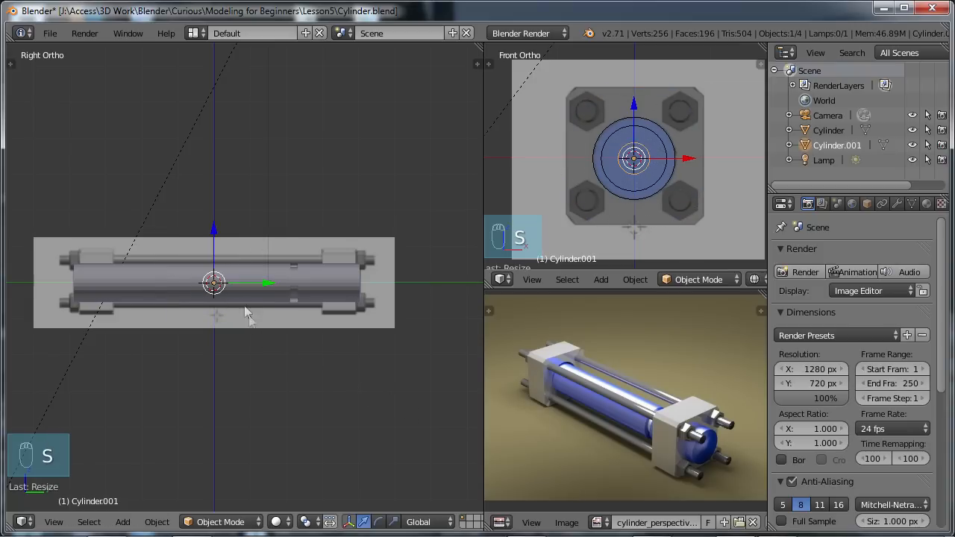
pyautogui.moveTo(214, 231); pyautogui.dragTo(215, 206)
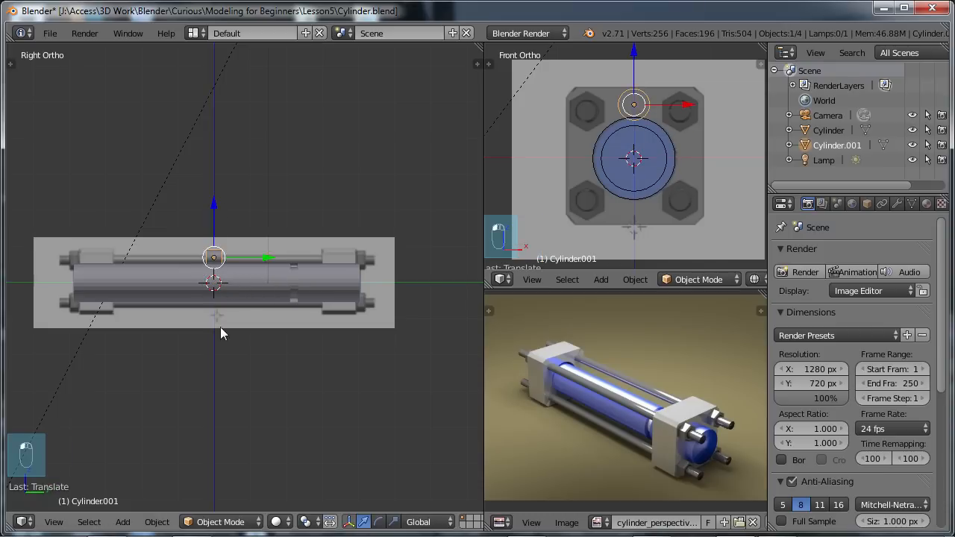
# Scale the small cylinder to the upper tie rod's thickness and align its height with the rod in the side view.
pyautogui.scroll(5, 223, 328)
pyautogui.scroll(3, 230, 323)
pyautogui.keyDown('shift'); pyautogui.moveTo(209, 292); pyautogui.dragTo(243, 342); pyautogui.keyUp('shift')
pyautogui.keyDown('shift'); pyautogui.moveTo(243, 341); pyautogui.dragTo(294, 380, button='middle'); pyautogui.keyUp('shift')
pyautogui.press('s')
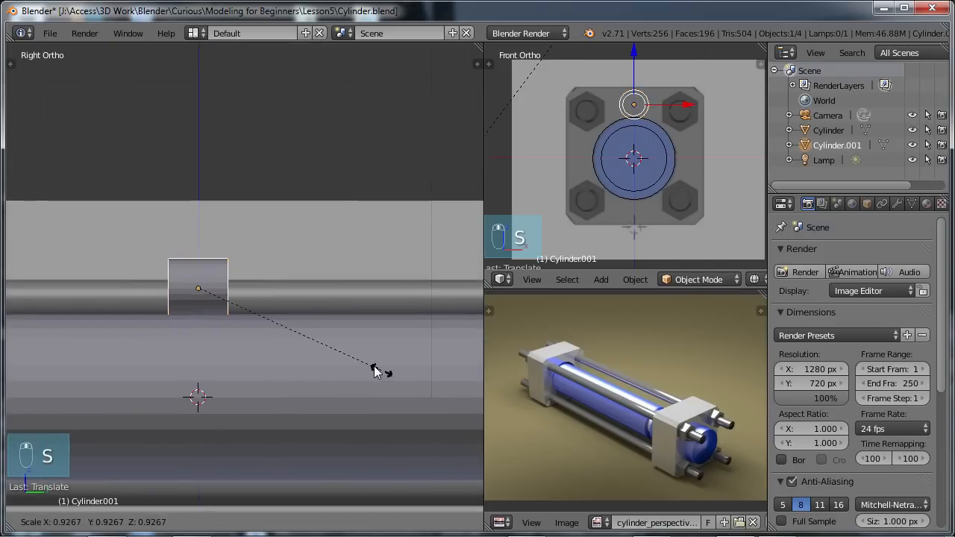
pyautogui.click(282, 336)
pyautogui.moveTo(199, 233); pyautogui.dragTo(199, 247)
pyautogui.press('s')
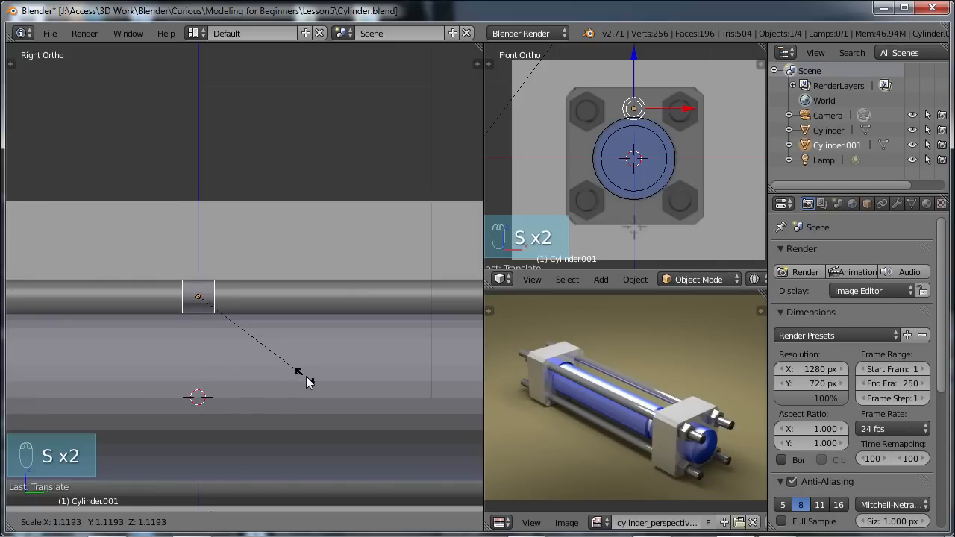
pyautogui.click(314, 376)
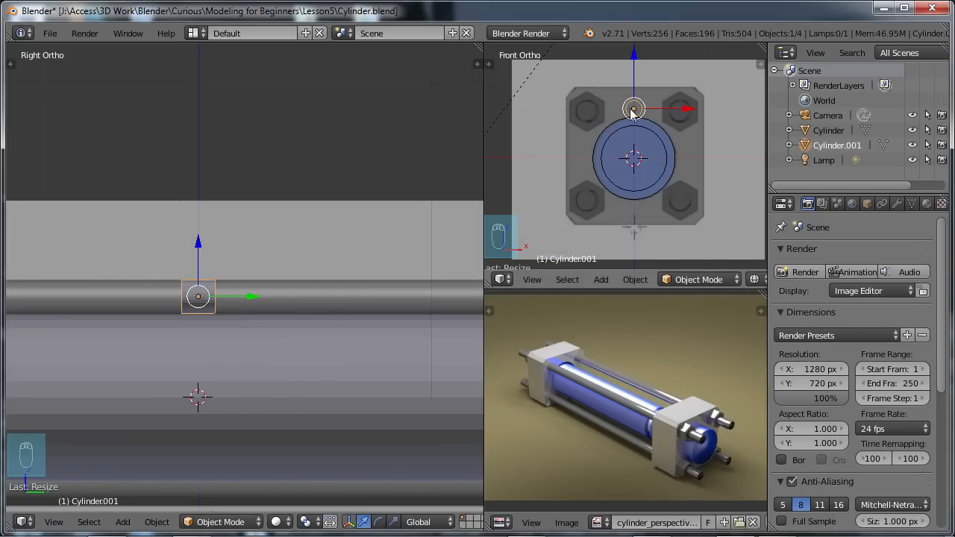
# Move the small cylinder along X to the upper-left bolt in the front view and centre it on the bolt's rod.
pyautogui.moveTo(692, 109); pyautogui.dragTo(638, 111)
pyautogui.scroll(3, 638, 112)
pyautogui.scroll(4, 643, 192)
pyautogui.keyDown('shift'); pyautogui.moveTo(619, 155); pyautogui.dragTo(641, 184, button='middle'); pyautogui.keyUp('shift')
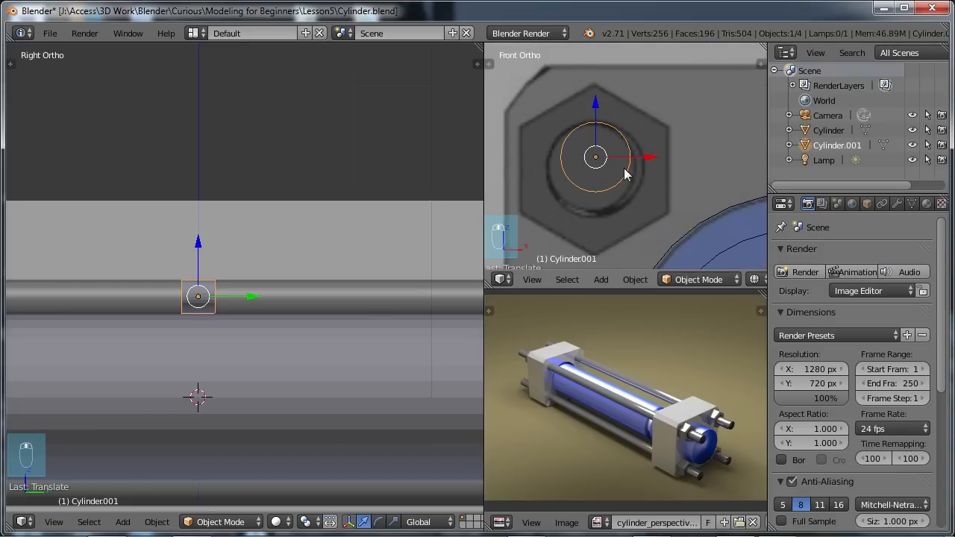
pyautogui.moveTo(596, 108)
pyautogui.mouseDown()
pyautogui.moveTo(595, 120)
pyautogui.moveTo(594, 111)
pyautogui.mouseUp()
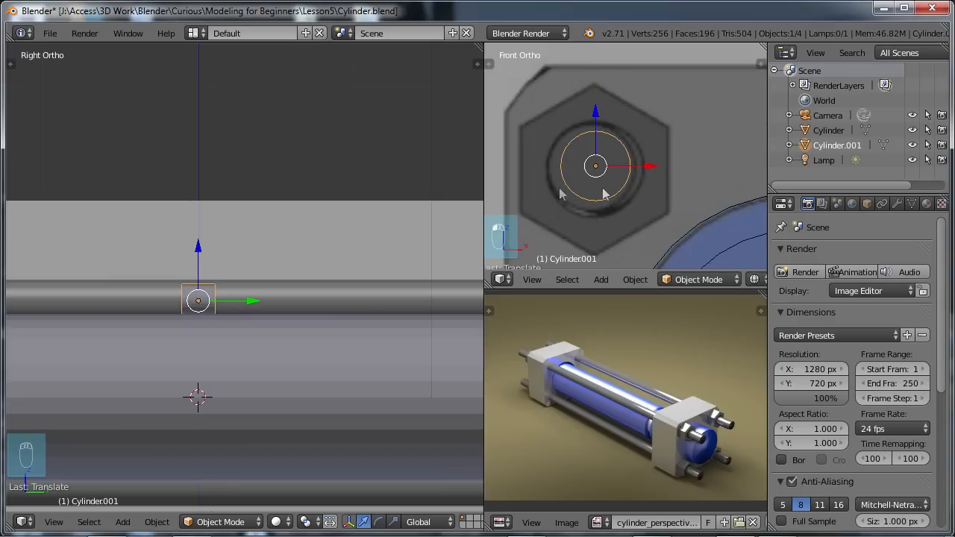
pyautogui.moveTo(658, 165); pyautogui.dragTo(652, 159)
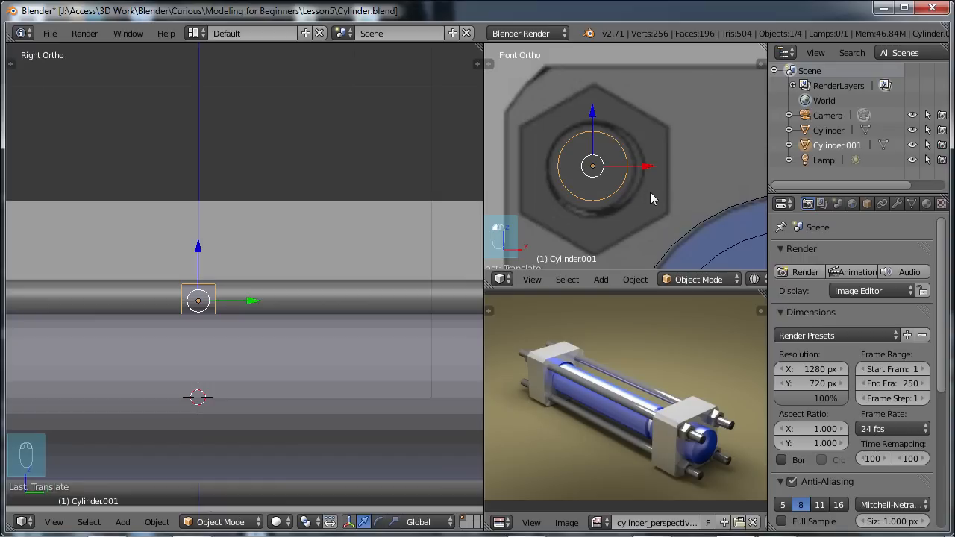
# Enlarge the small cylinder to match the bolt's circular outline in the front view and recentre it on X and Z.
pyautogui.press('s')
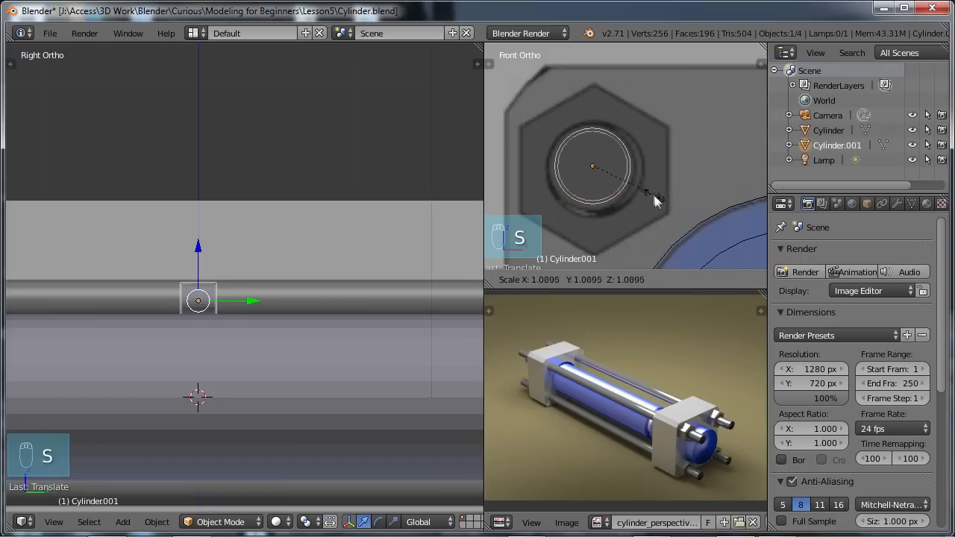
pyautogui.click(663, 204)
pyautogui.moveTo(648, 165); pyautogui.dragTo(651, 164)
pyautogui.moveTo(595, 118); pyautogui.dragTo(595, 118)
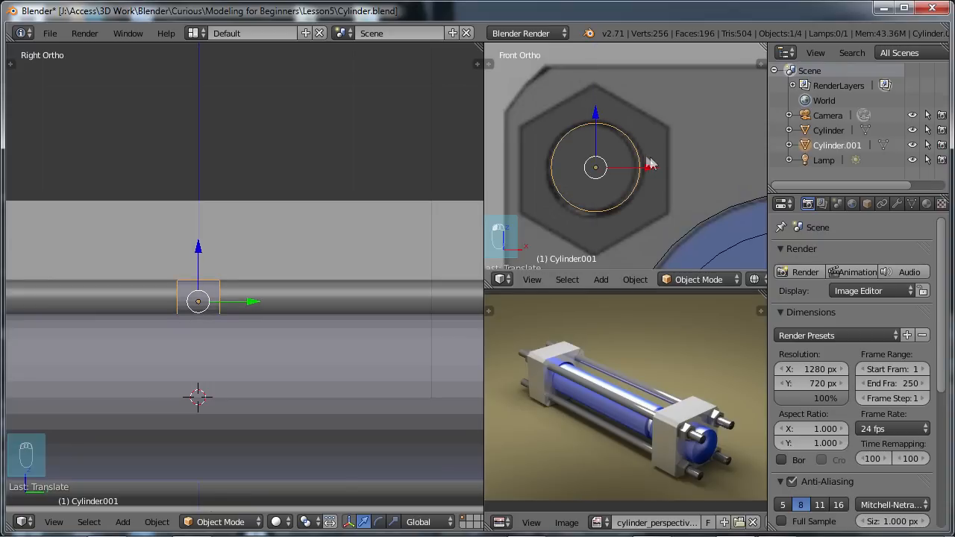
pyautogui.moveTo(654, 163); pyautogui.dragTo(652, 163)
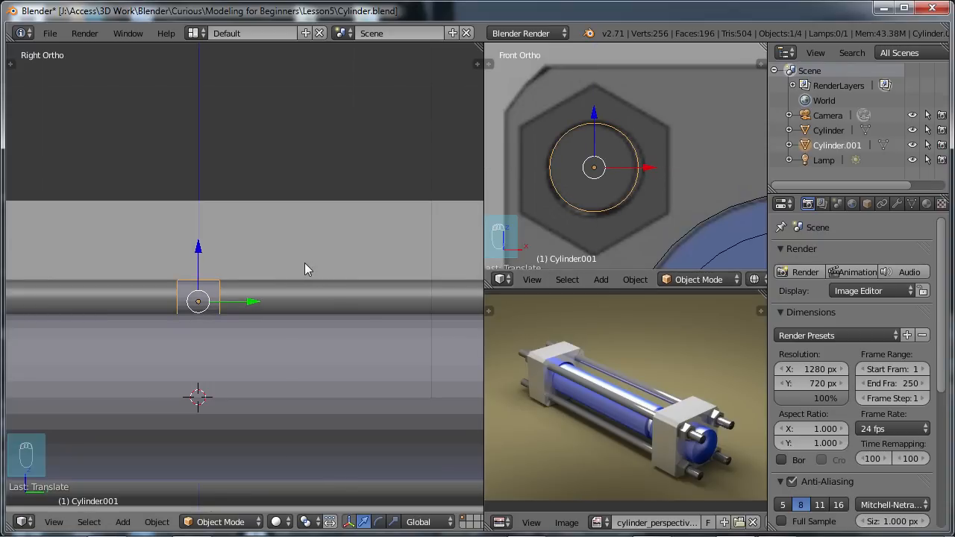
# Stretch the small cylinder along Y only until its ends match the full length of the upper tie rod in the side view.
pyautogui.scroll(-6, 305, 262)
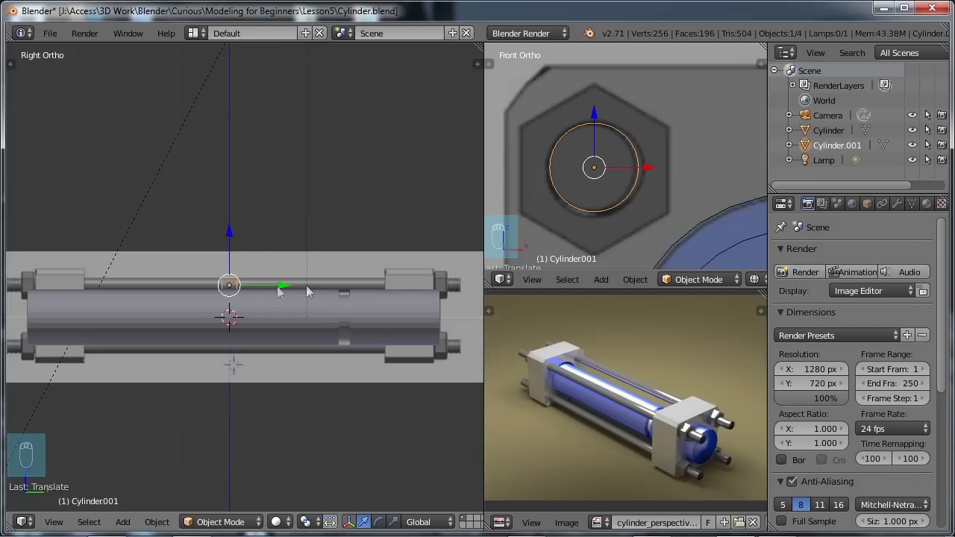
pyautogui.press('s')
pyautogui.press('y')
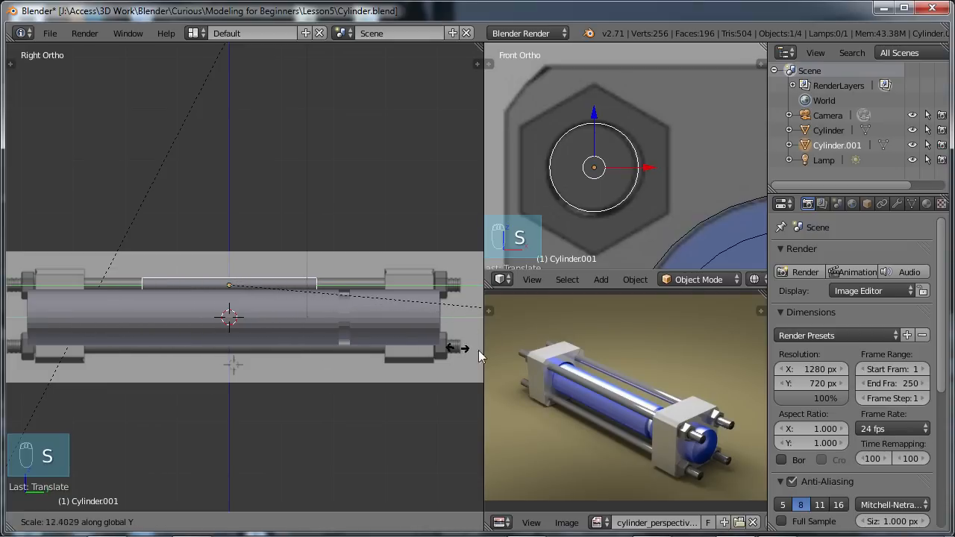
pyautogui.click(211, 345)
pyautogui.press('s')
pyautogui.press('y')
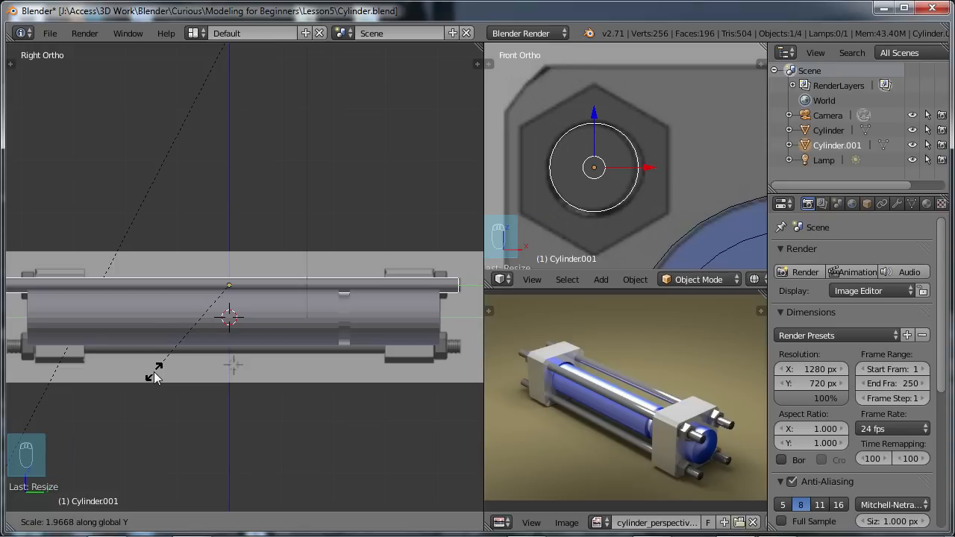
pyautogui.click(153, 377)
pyautogui.scroll(-1, 170, 359)
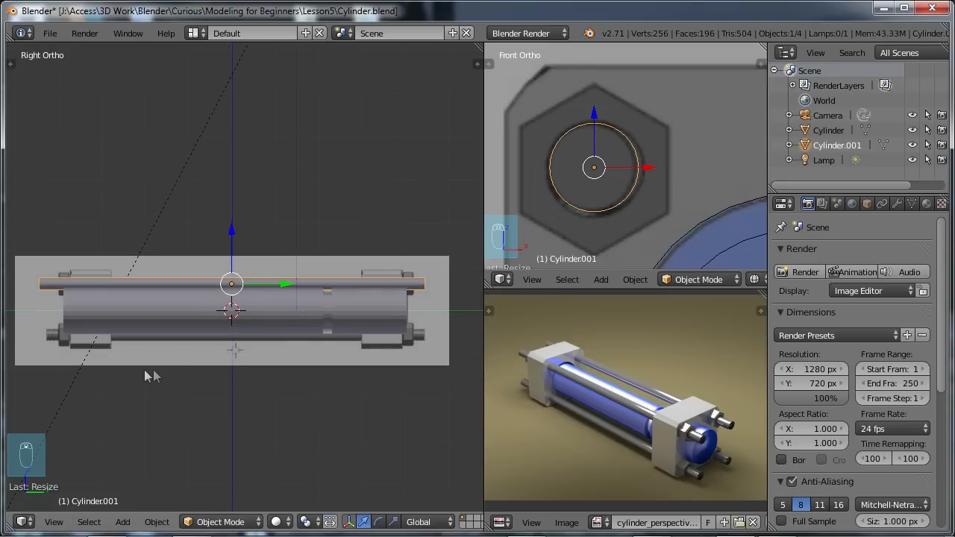
pyautogui.keyDown('ctrl'); pyautogui.scroll(-1, 163, 369); pyautogui.keyUp('ctrl')
pyautogui.scroll(2, 77, 318)
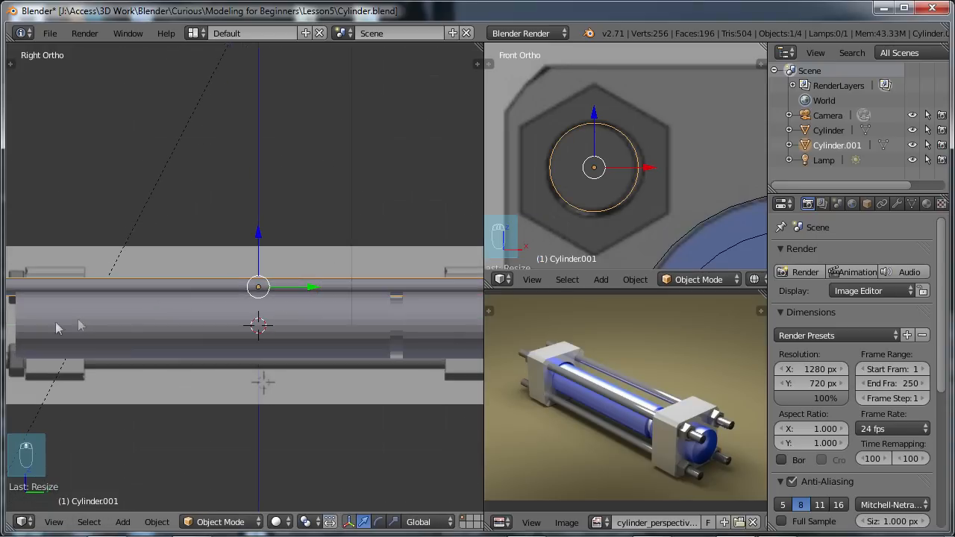
pyautogui.keyDown('shift'); pyautogui.moveTo(77, 319); pyautogui.dragTo(217, 352, button='middle'); pyautogui.keyUp('shift')
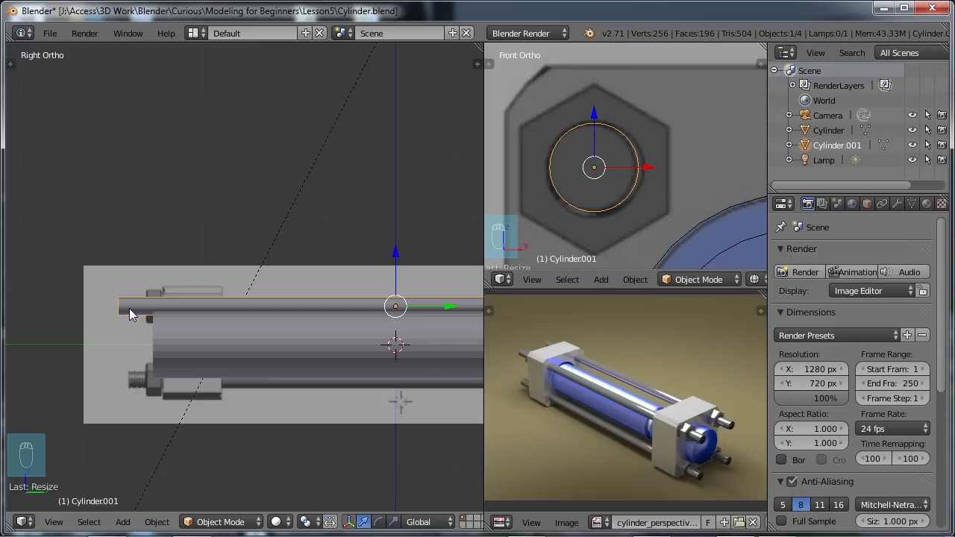
# Enter Edit Mode on the rod, deselect all its geometry and switch the side view to wireframe shading.
pyautogui.press('Tab')
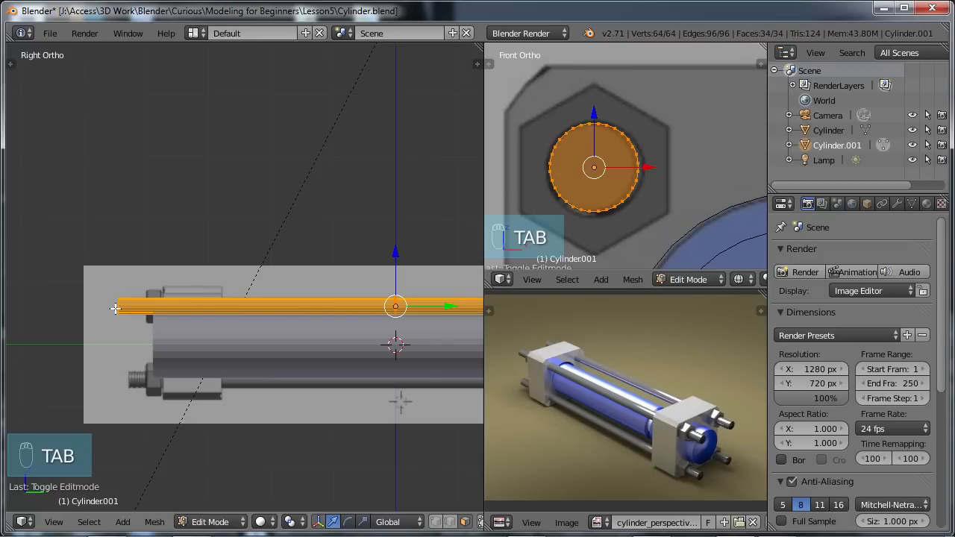
pyautogui.rightClick(117, 306)
pyautogui.moveTo(178, 306)
pyautogui.mouseDown()
pyautogui.moveTo(192, 306)
pyautogui.moveTo(185, 302)
pyautogui.mouseUp()
pyautogui.press('Home')
pyautogui.press('a')
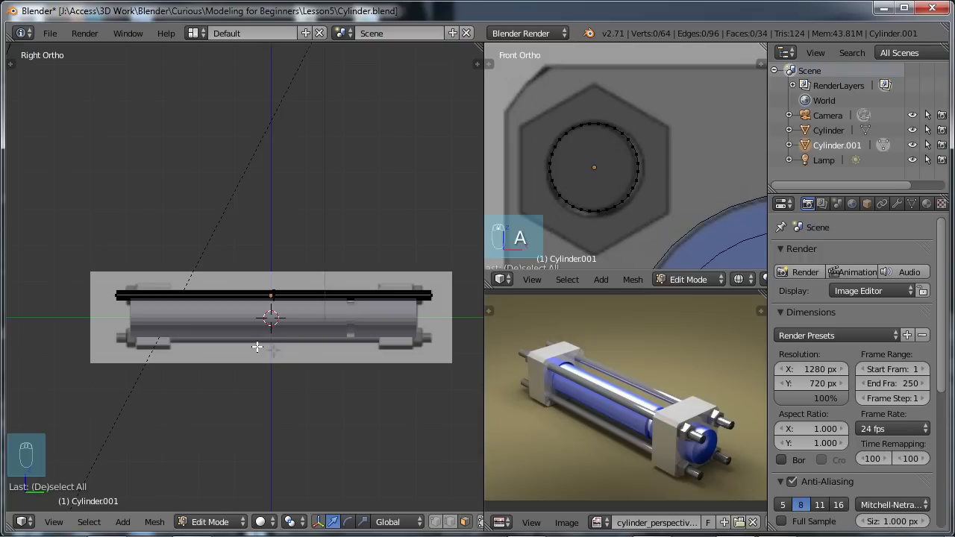
pyautogui.press('z')
pyautogui.scroll(3, 257, 346)
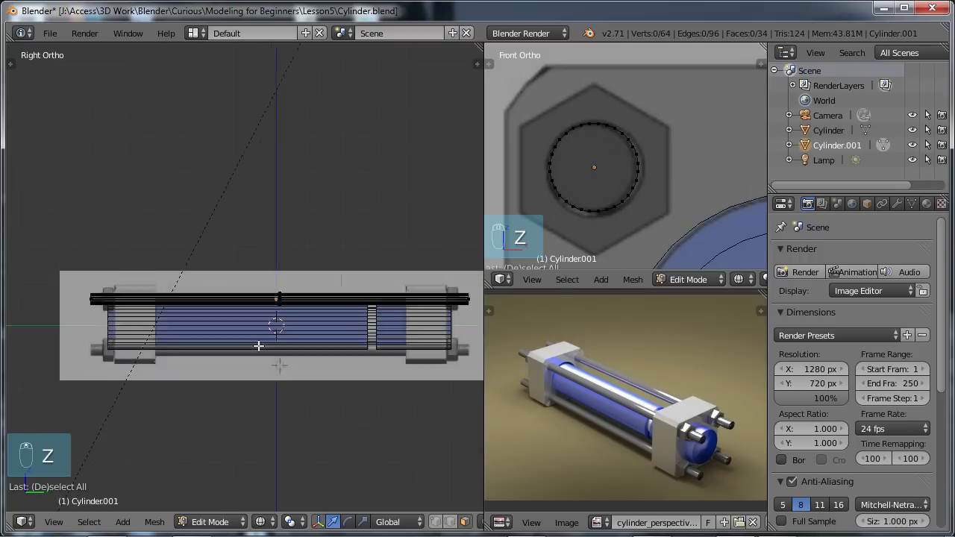
# Add one edge loop around the rod and slide it by about 0.9 towards the +Y end, inside the upper nut.
pyautogui.keyDown('shift'); pyautogui.moveTo(480, 329); pyautogui.dragTo(314, 306, button='middle'); pyautogui.keyUp('shift')
pyautogui.scroll(2, 314, 306)
pyautogui.keyDown('shift'); pyautogui.moveTo(395, 306); pyautogui.dragTo(318, 302, button='middle'); pyautogui.keyUp('shift')
pyautogui.scroll(2, 318, 302)
pyautogui.scroll(2, 318, 302)
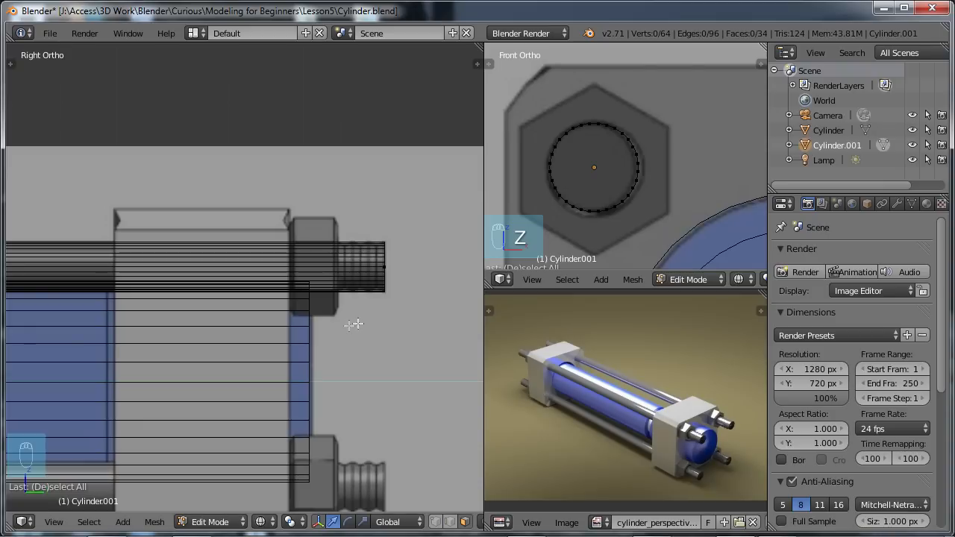
pyautogui.scroll(-1, 364, 319)
pyautogui.keyDown('shift'); pyautogui.moveTo(278, 307); pyautogui.dragTo(305, 282, button='middle'); pyautogui.keyUp('shift')
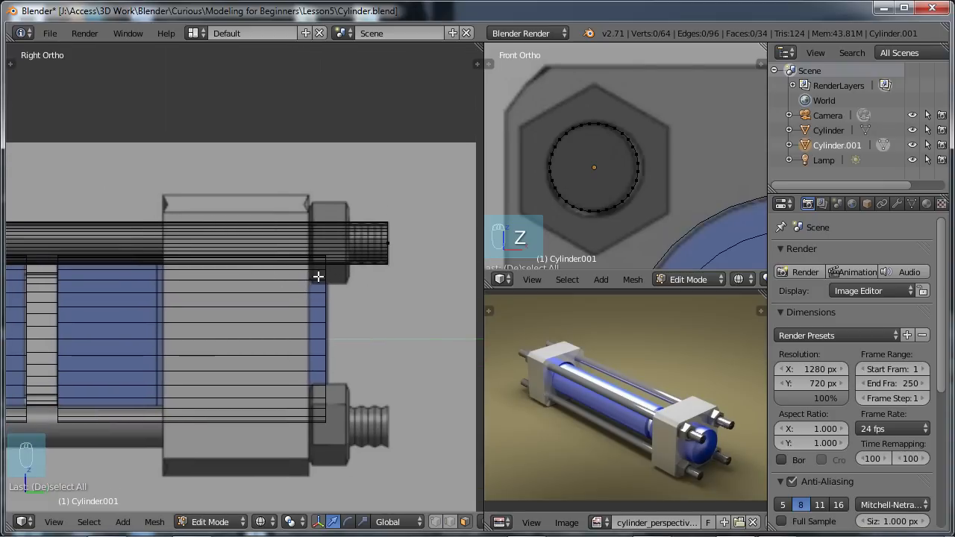
pyautogui.scroll(-3, 274, 271)
pyautogui.keyDown('shift'); pyautogui.moveTo(221, 288); pyautogui.dragTo(351, 313, button='middle'); pyautogui.keyUp('shift')
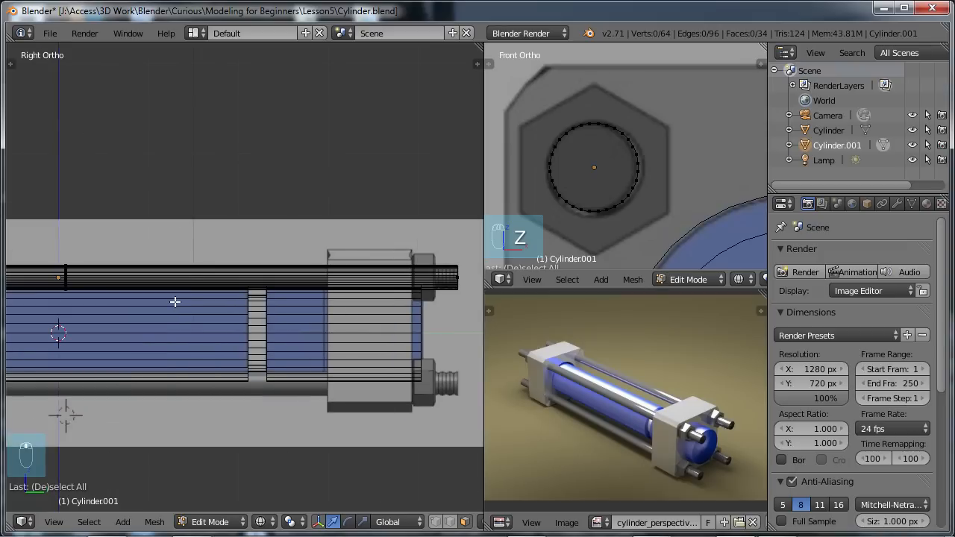
pyautogui.hotkey('ctrl', 'r')
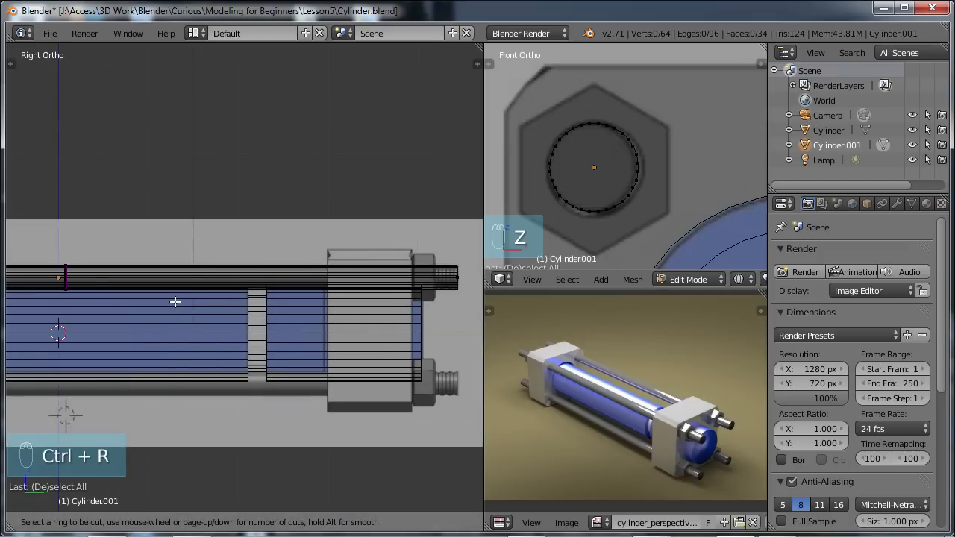
pyautogui.click(174, 301)
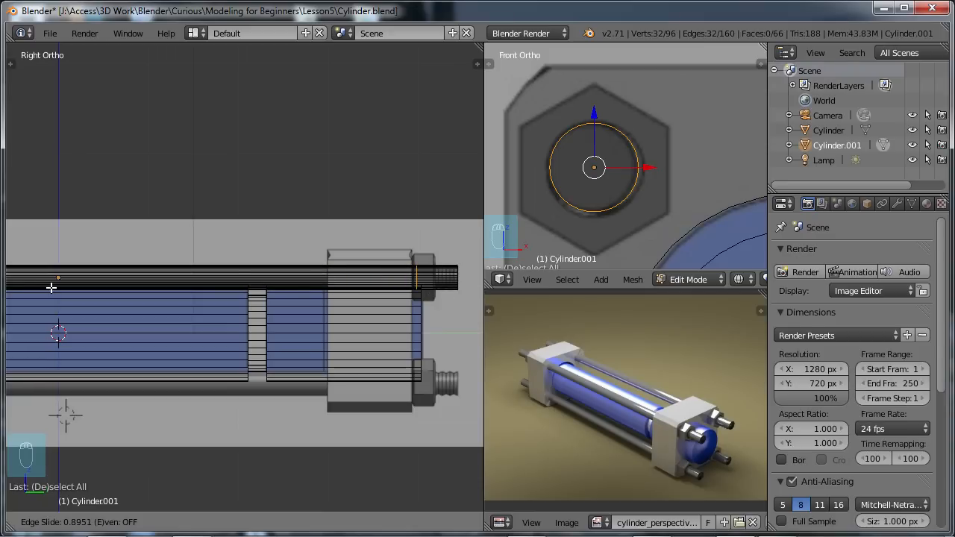
pyautogui.click(51, 288)
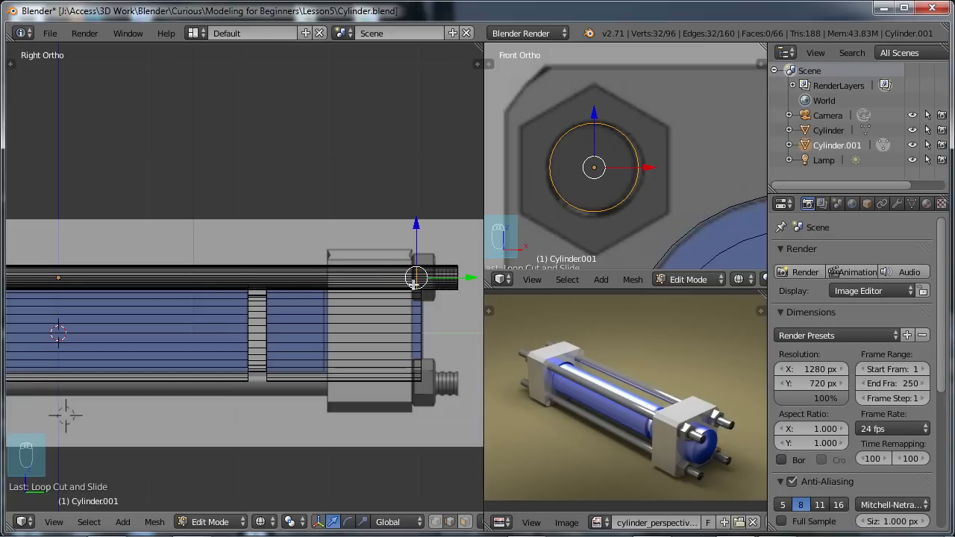
# Cut nine evenly spaced edge loops, without sliding them, between the loop inside the nut and the rod's threaded +Y end.
pyautogui.keyDown('shift'); pyautogui.moveTo(439, 289); pyautogui.dragTo(318, 281, button='middle'); pyautogui.keyUp('shift')
pyautogui.scroll(6, 317, 282)
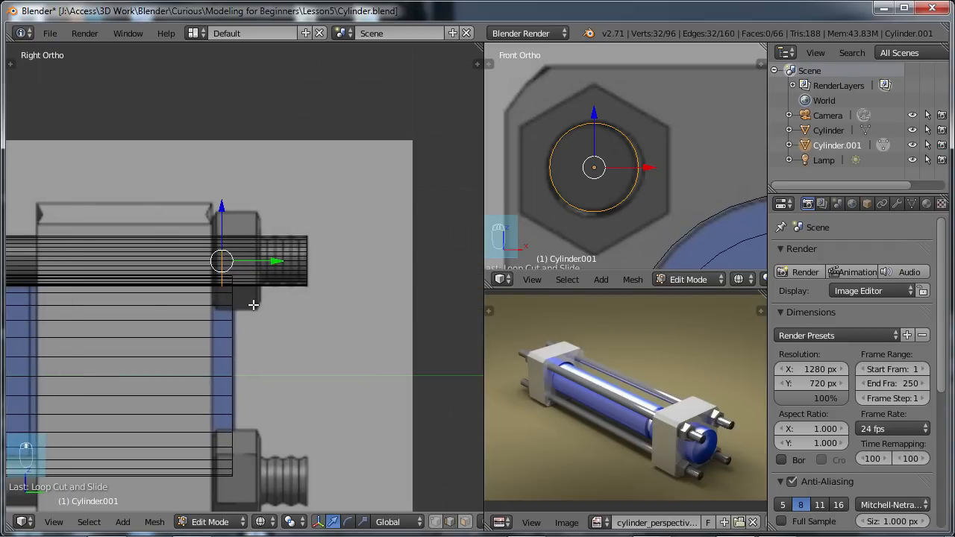
pyautogui.scroll(1, 260, 302)
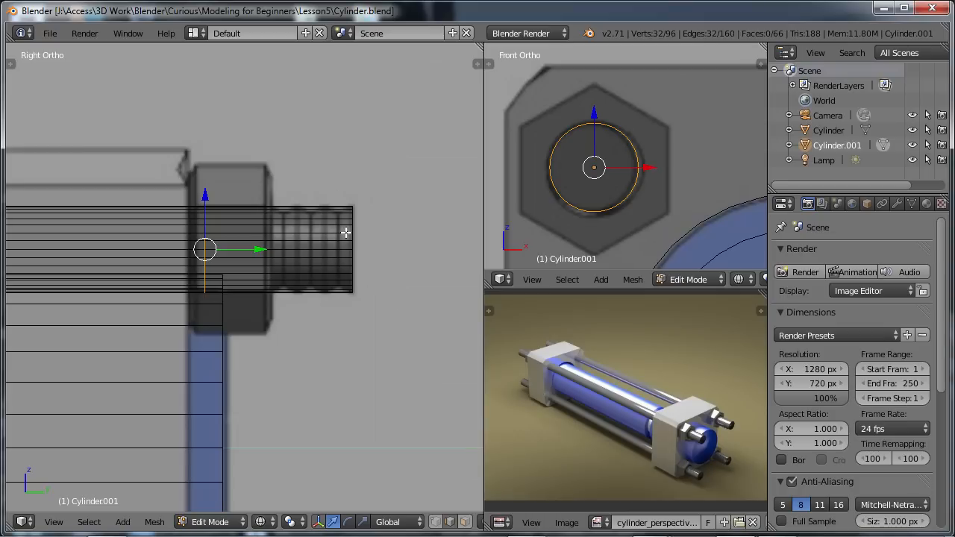
pyautogui.middleClick(303, 304)
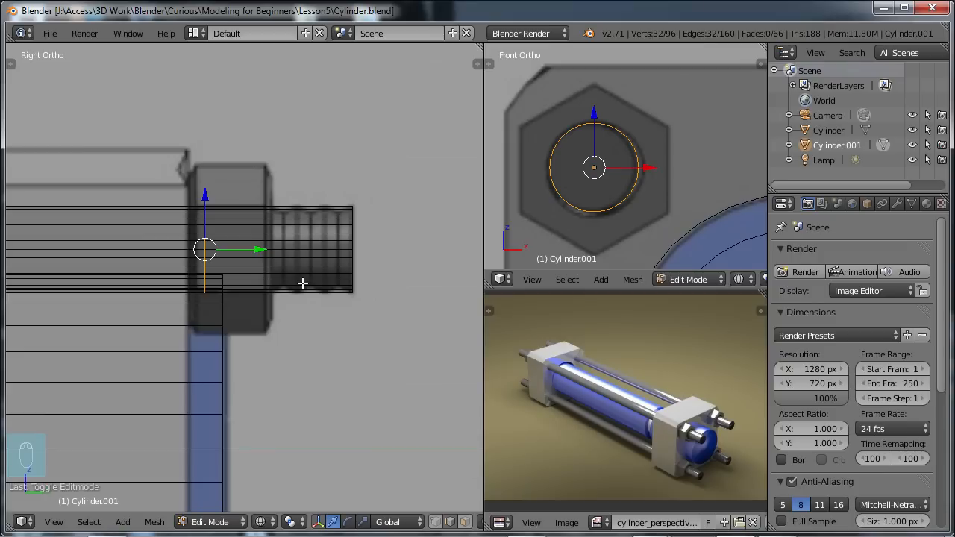
pyautogui.hotkey('ctrl', 'r')
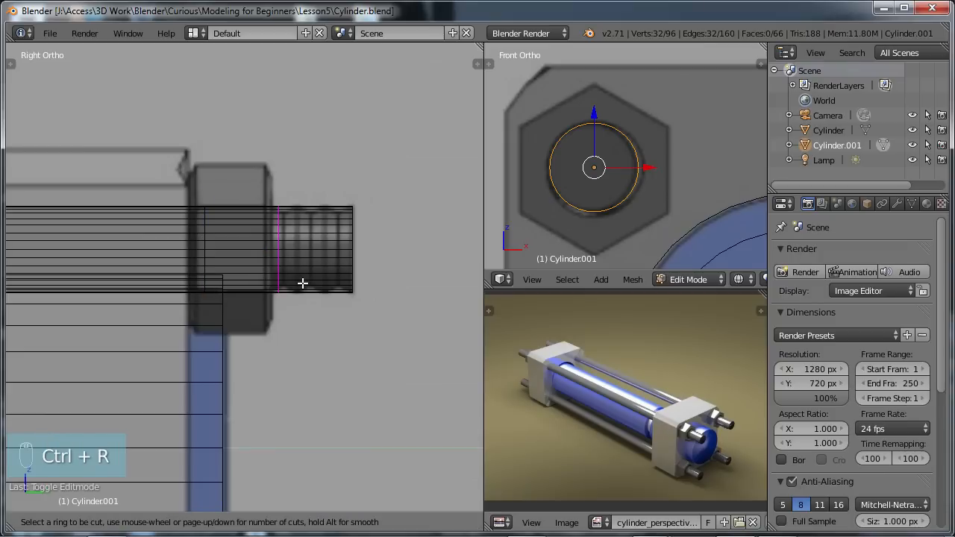
pyautogui.scroll(2, 302, 283)
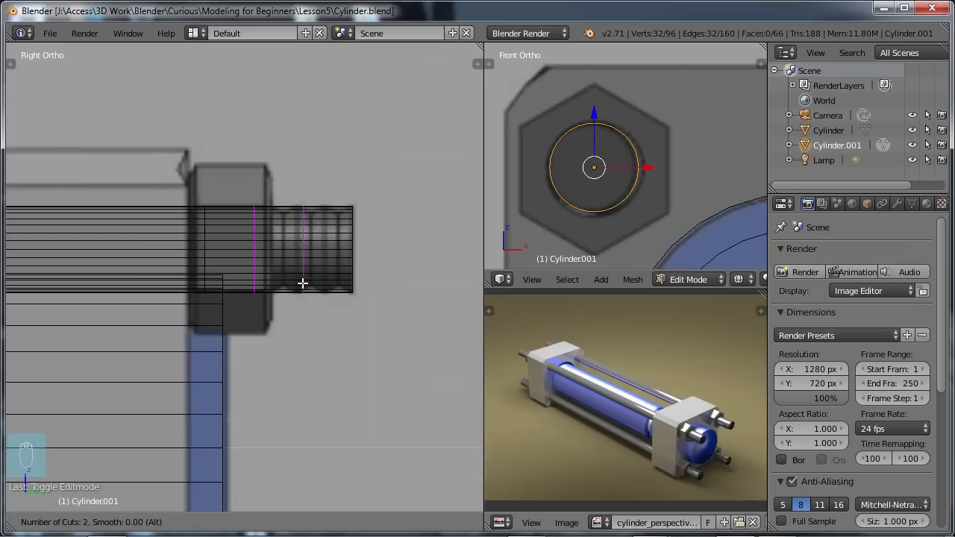
pyautogui.scroll(1, 302, 283)
pyautogui.scroll(1, 302, 283)
pyautogui.scroll(2, 302, 283)
pyautogui.scroll(1, 302, 283)
pyautogui.scroll(1, 302, 283)
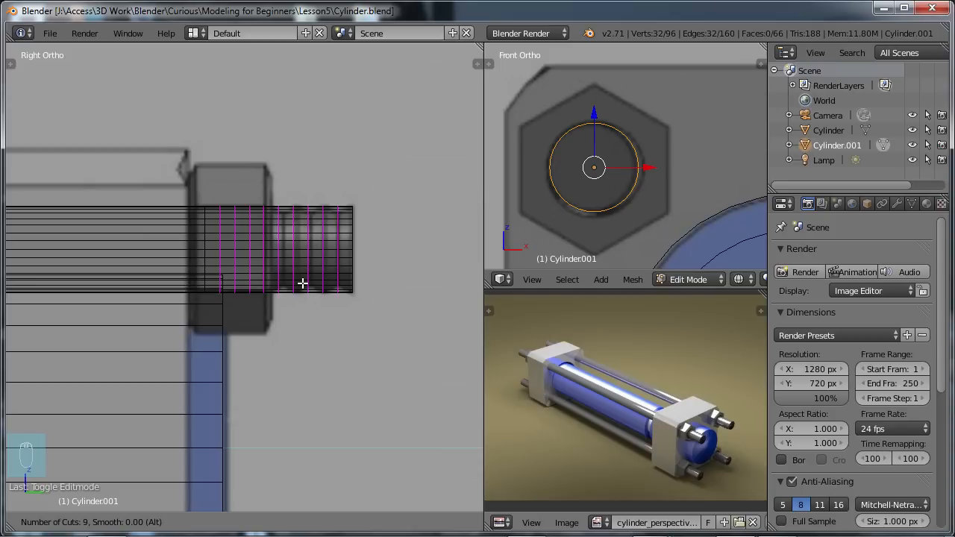
pyautogui.click(302, 283)
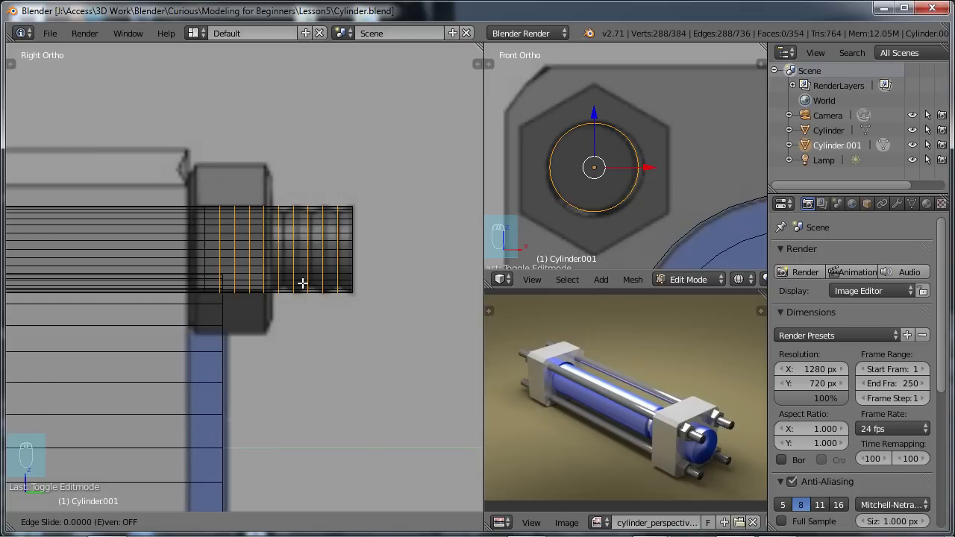
pyautogui.rightClick(302, 282)
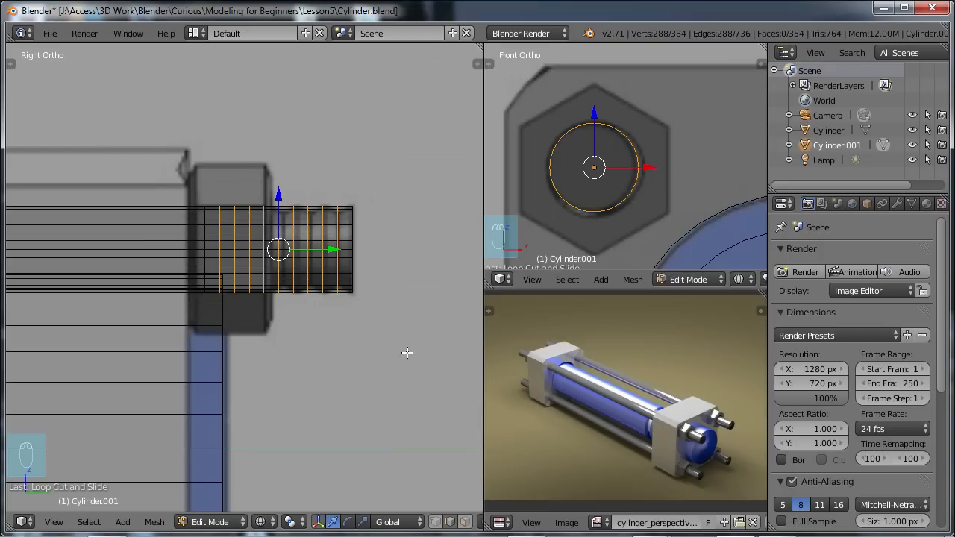
# In vertex mode, scale three alternate edge loops on the exposed thread to about 0.85 in X and Z, excluding Y, to form the grooves.
pyautogui.click(437, 522)
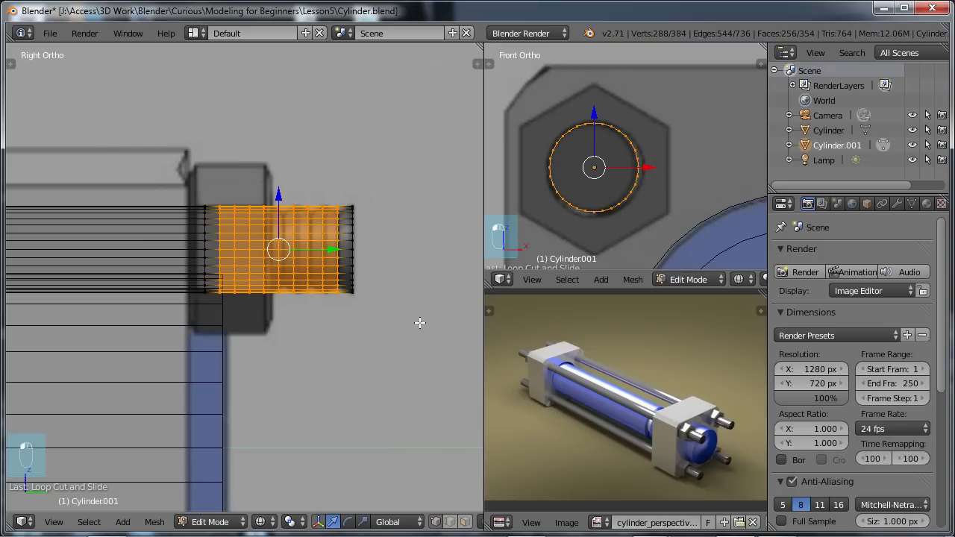
pyautogui.scroll(4, 348, 285)
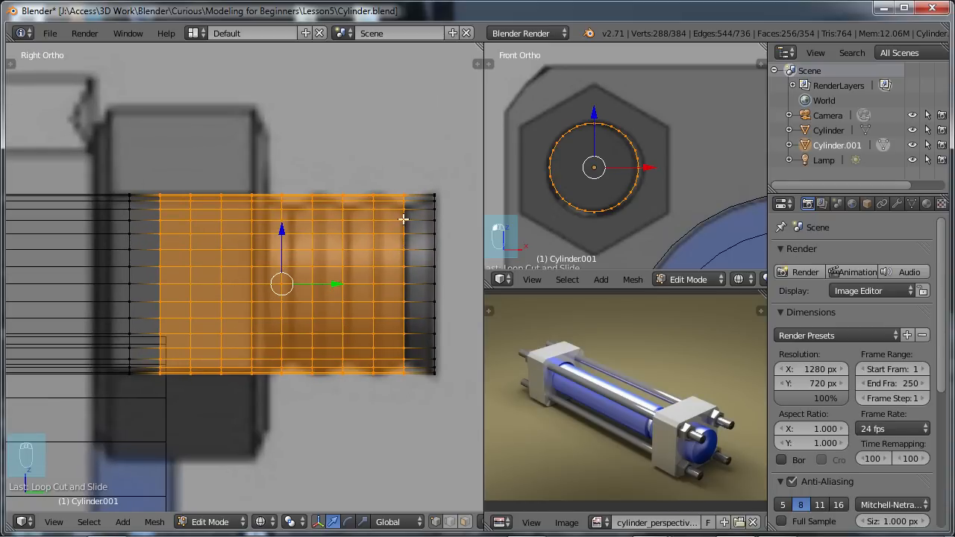
pyautogui.press('a')
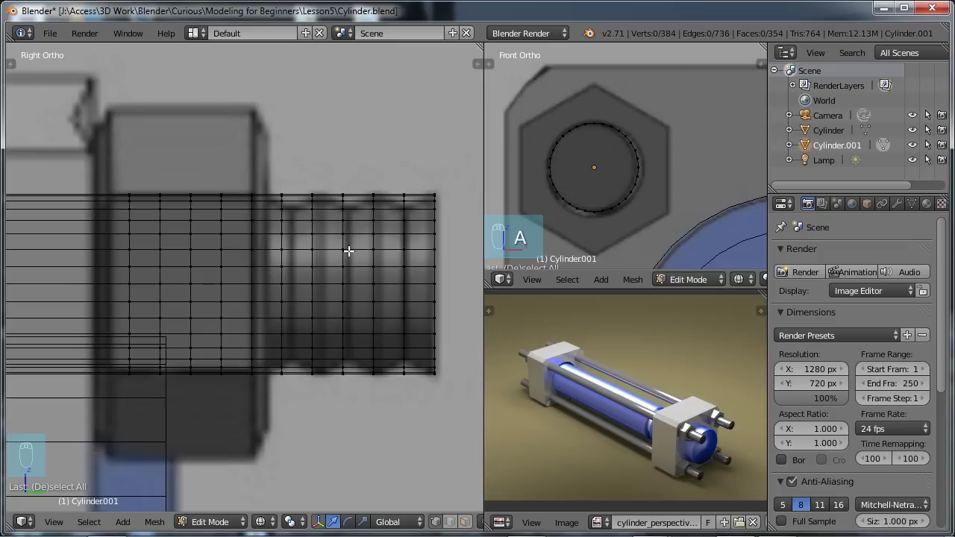
pyautogui.keyDown('alt'); pyautogui.rightClick(404, 257); pyautogui.keyUp('alt')
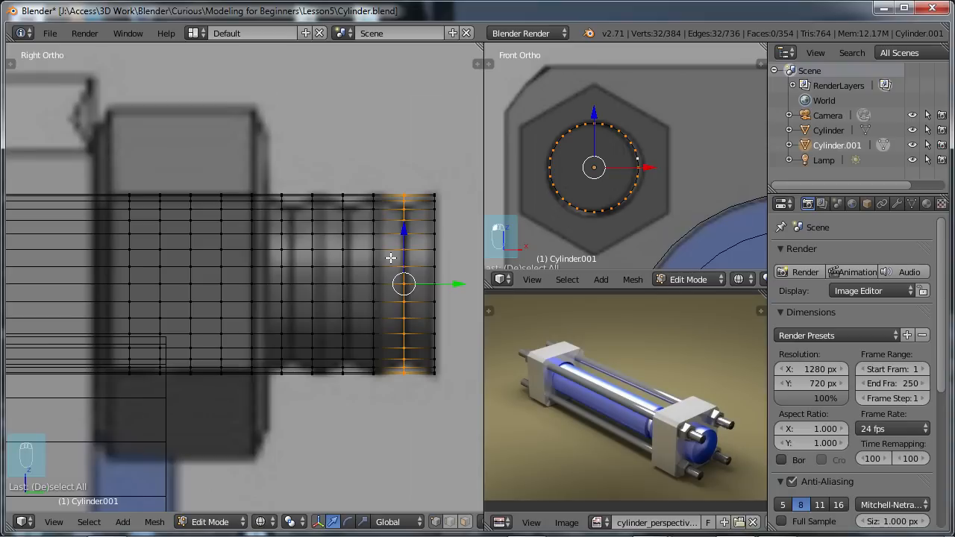
pyautogui.keyDown('alt'); pyautogui.keyDown('shift'); pyautogui.rightClick(342, 258); pyautogui.keyUp('shift'); pyautogui.keyUp('alt')
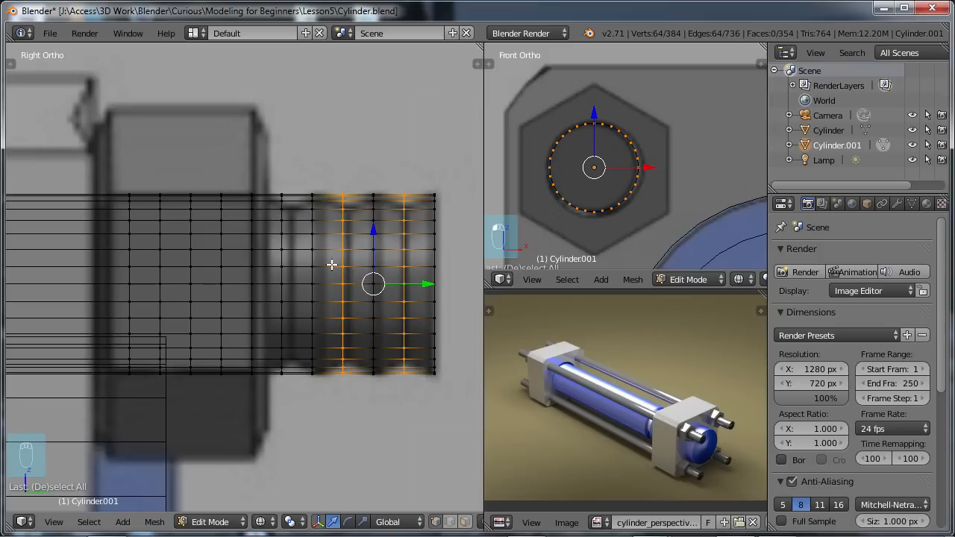
pyautogui.keyDown('alt'); pyautogui.keyDown('shift'); pyautogui.rightClick(282, 259); pyautogui.keyUp('shift'); pyautogui.keyUp('alt')
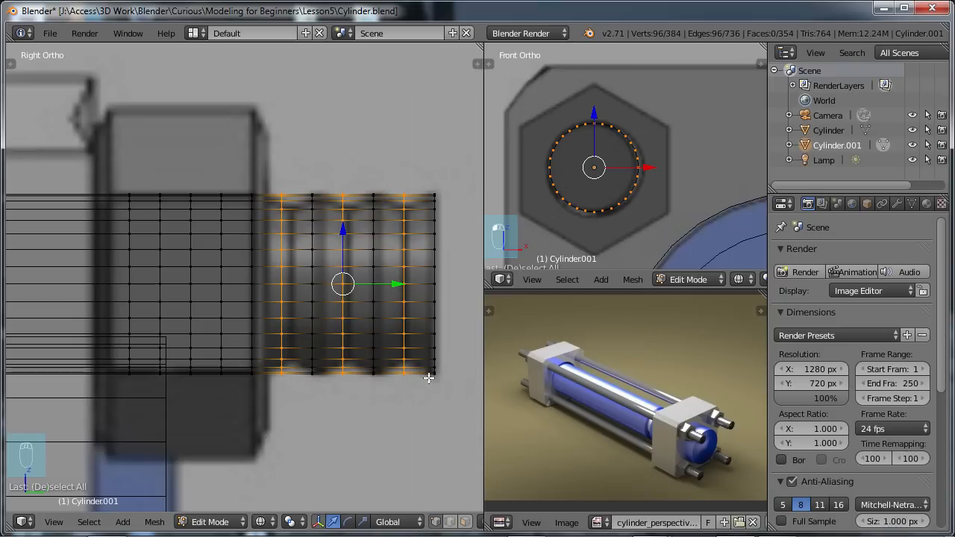
pyautogui.press('s')
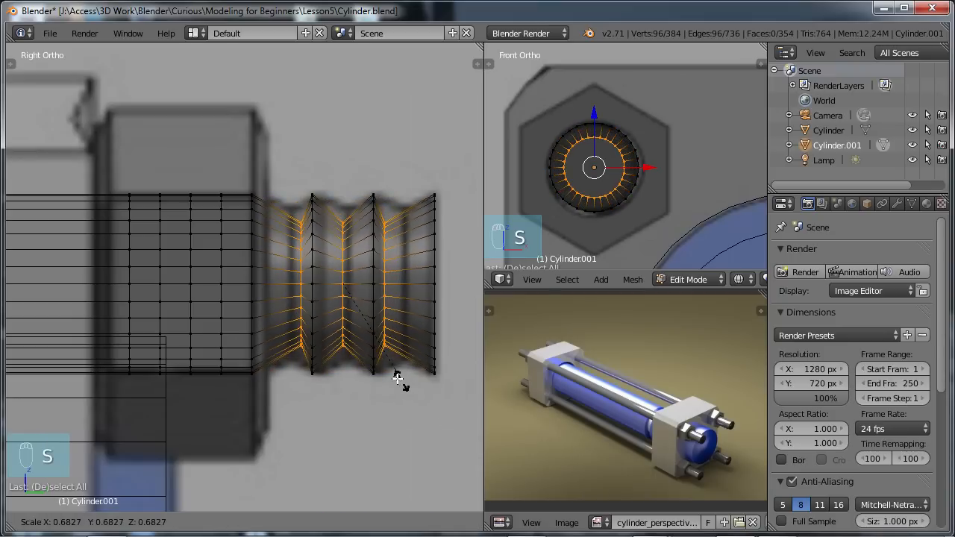
pyautogui.rightClick(385, 328)
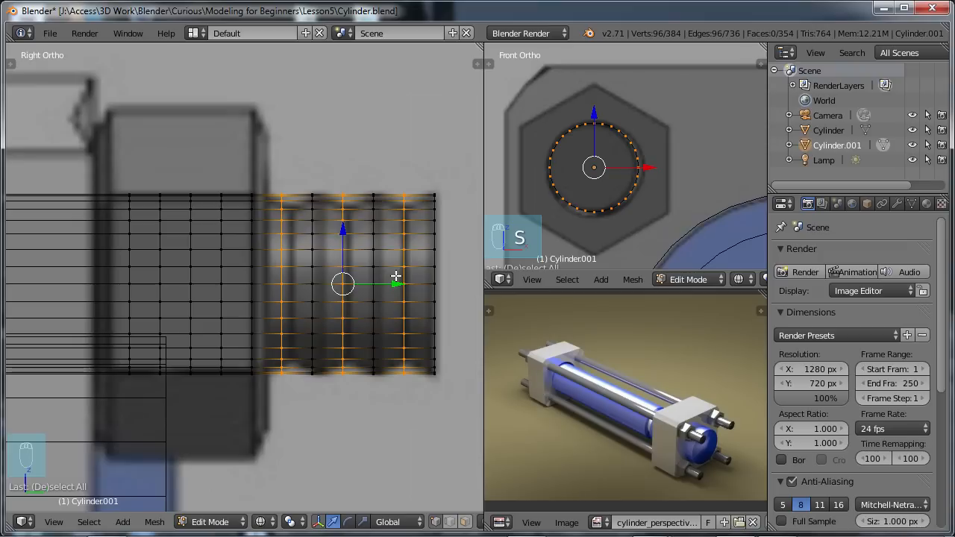
pyautogui.press('s')
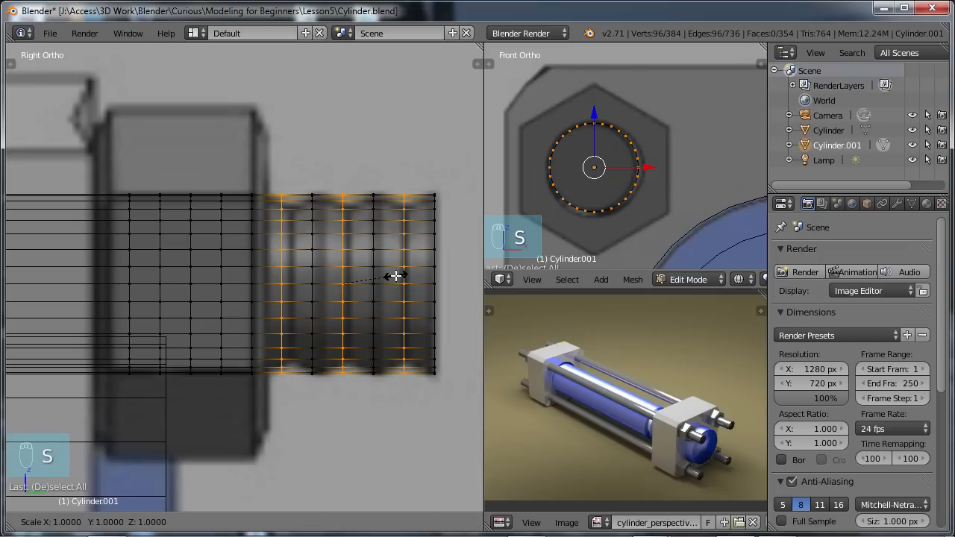
pyautogui.hotkey('shift', 'y')
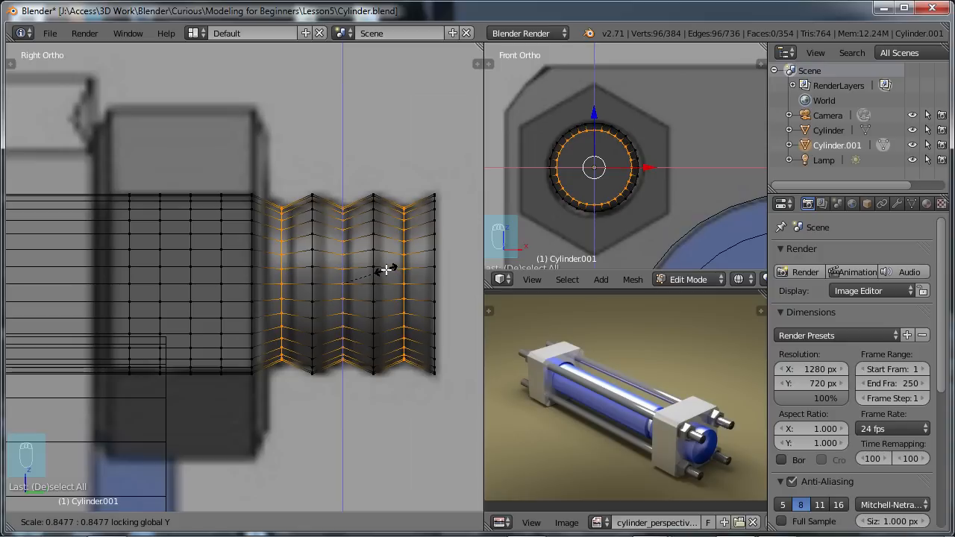
pyautogui.click(383, 268)
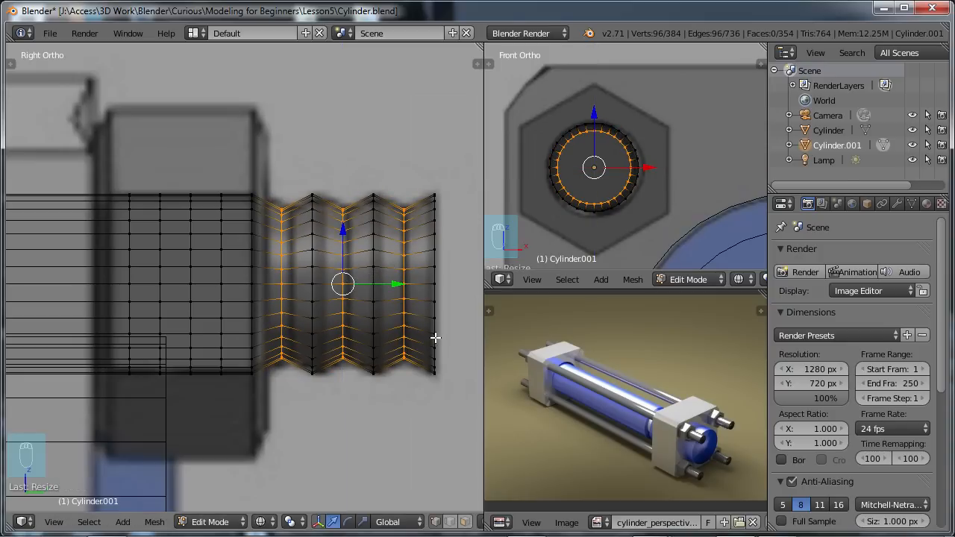
pyautogui.press('a')
pyautogui.scroll(-2, 423, 316)
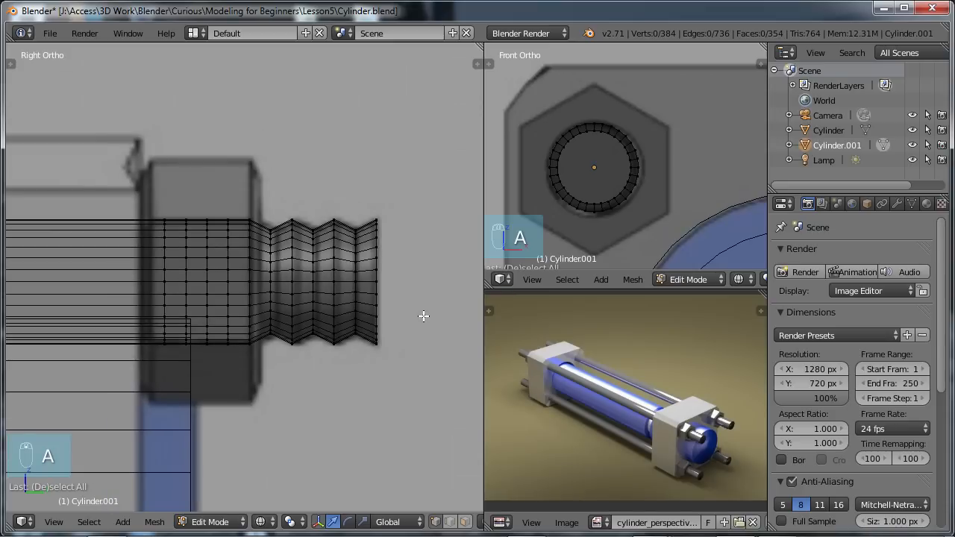
# Return to Object Mode, switch the side view to solid shading and examine the grooved thread from an angle.
pyautogui.press('Tab')
pyautogui.scroll(-1, 410, 323)
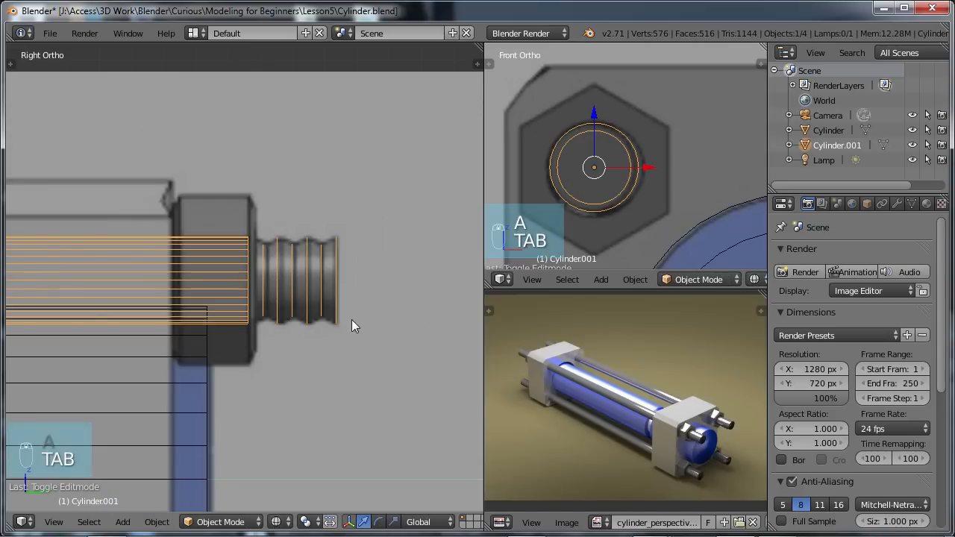
pyautogui.press('z')
pyautogui.scroll(-4, 344, 318)
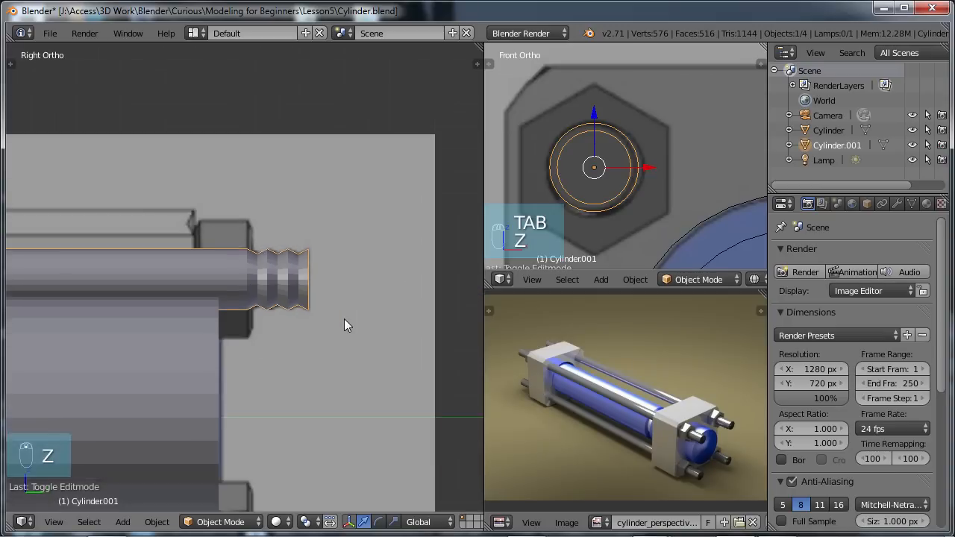
pyautogui.moveTo(344, 318); pyautogui.dragTo(302, 305, button='middle')
pyautogui.scroll(4, 242, 315)
pyautogui.scroll(1, 302, 305)
pyautogui.scroll(3, 302, 305)
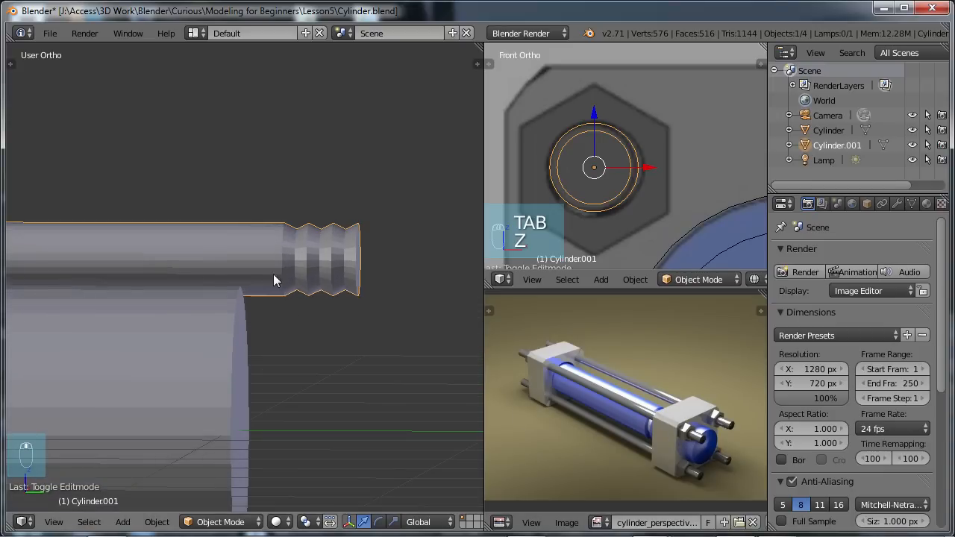
# In Edit Mode, scale two alternate edge loops inside the nut area to about 0.9 in X and Z, excluding Y.
pyautogui.press('Tab')
pyautogui.scroll(3, 287, 276)
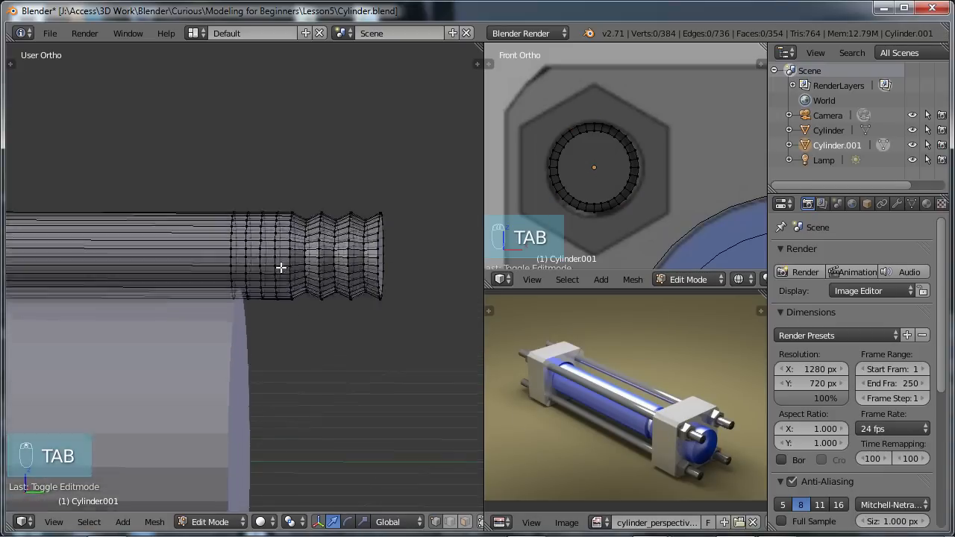
pyautogui.moveTo(284, 287); pyautogui.dragTo(294, 286, button='middle')
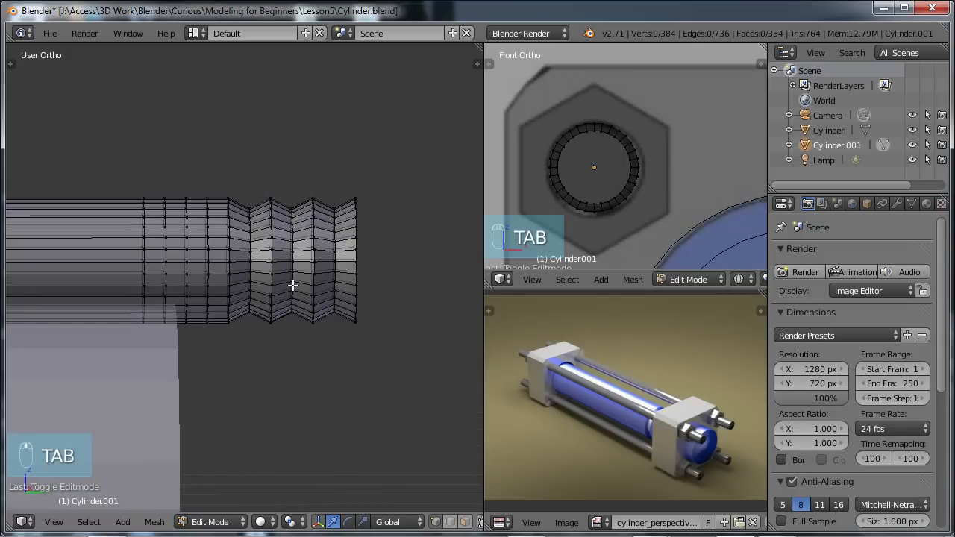
pyautogui.press('KP_3')
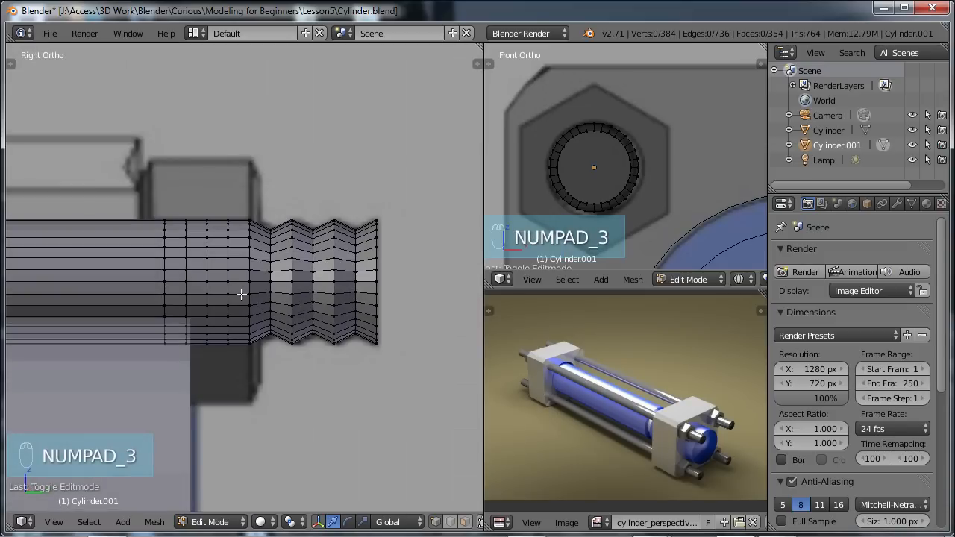
pyautogui.scroll(1, 241, 294)
pyautogui.scroll(-2, 248, 276)
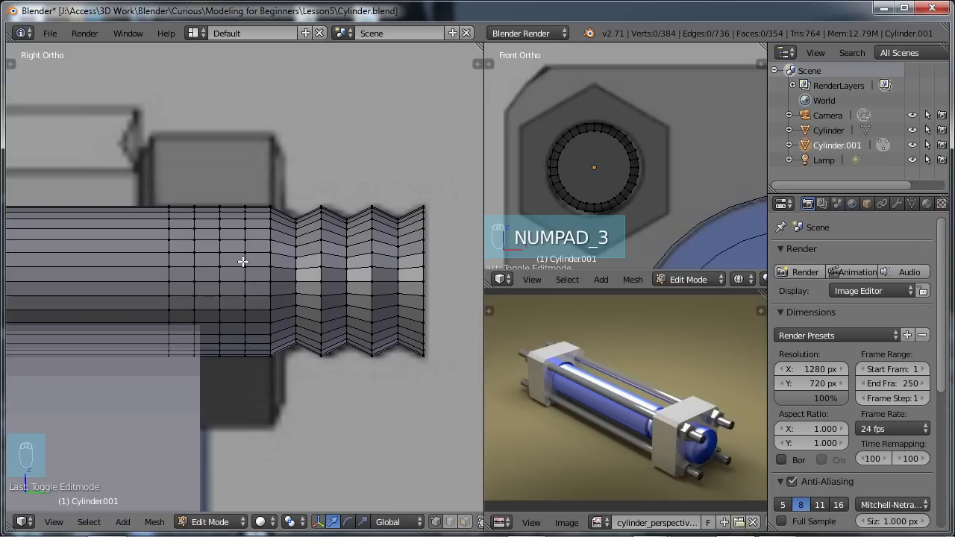
pyautogui.keyDown('alt'); pyautogui.rightClick(246, 260); pyautogui.keyUp('alt')
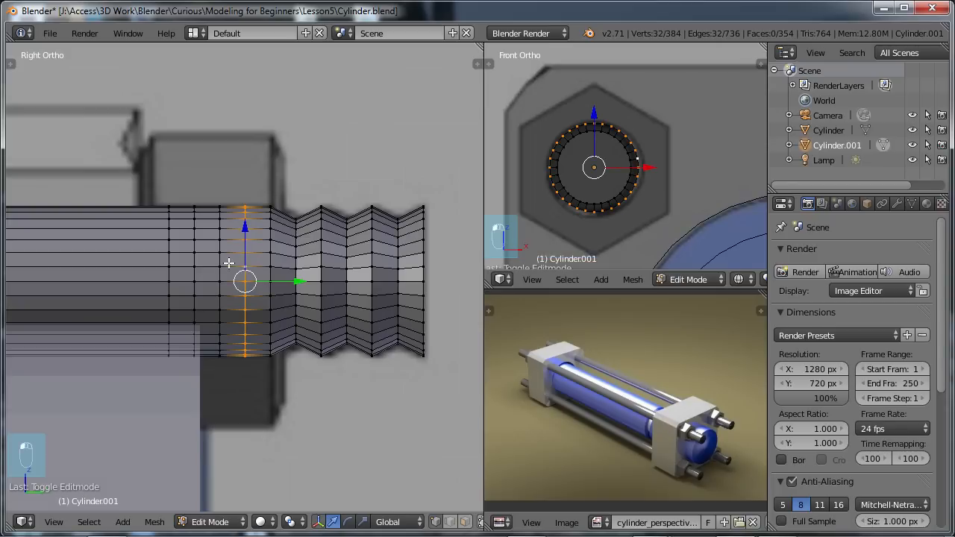
pyautogui.keyDown('alt'); pyautogui.keyDown('shift'); pyautogui.rightClick(193, 259); pyautogui.keyUp('shift'); pyautogui.keyUp('alt')
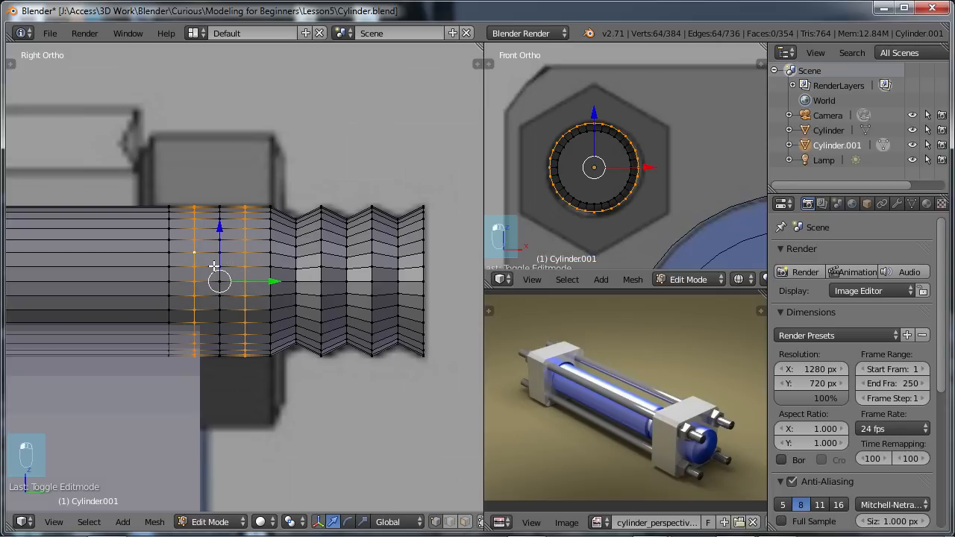
pyautogui.press('s')
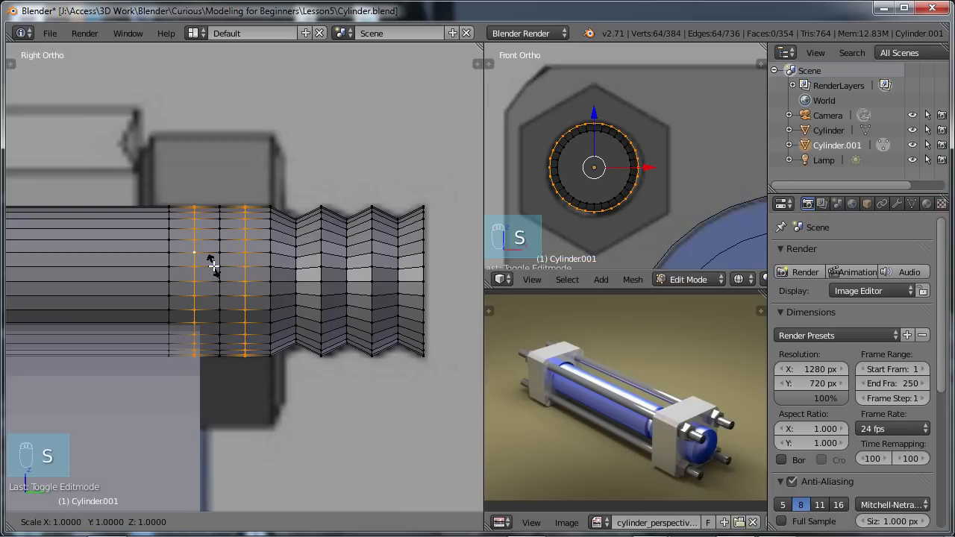
pyautogui.hotkey('shift', 'y')
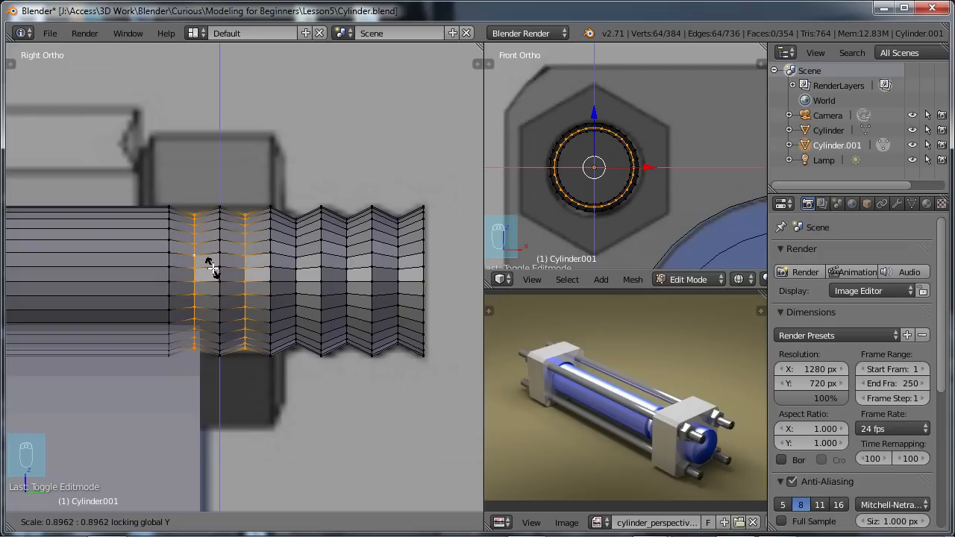
pyautogui.click(215, 268)
pyautogui.press('a')
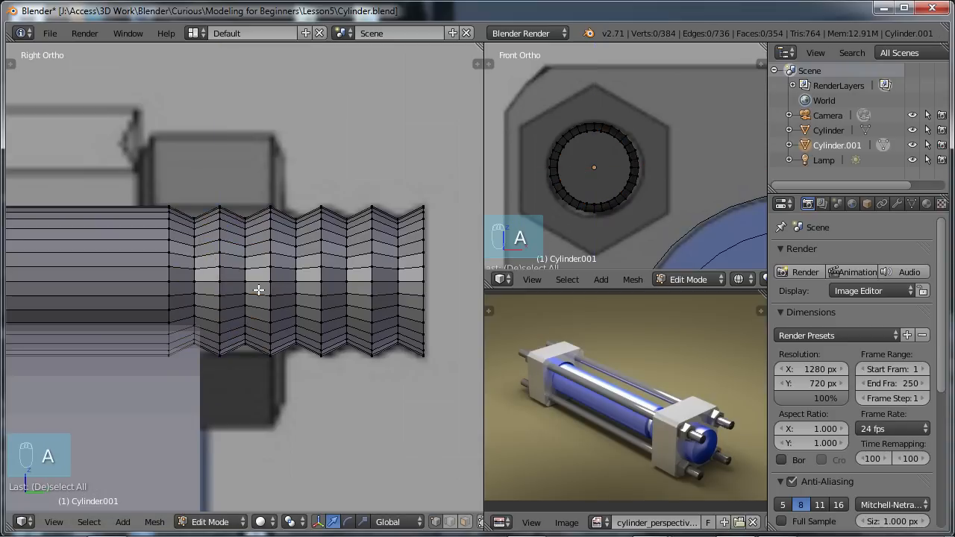
# Cut a single edge loop around the rod's plain shaft at the middle of its length.
pyautogui.scroll(-3, 258, 286)
pyautogui.press('Tab')
pyautogui.scroll(-4, 195, 296)
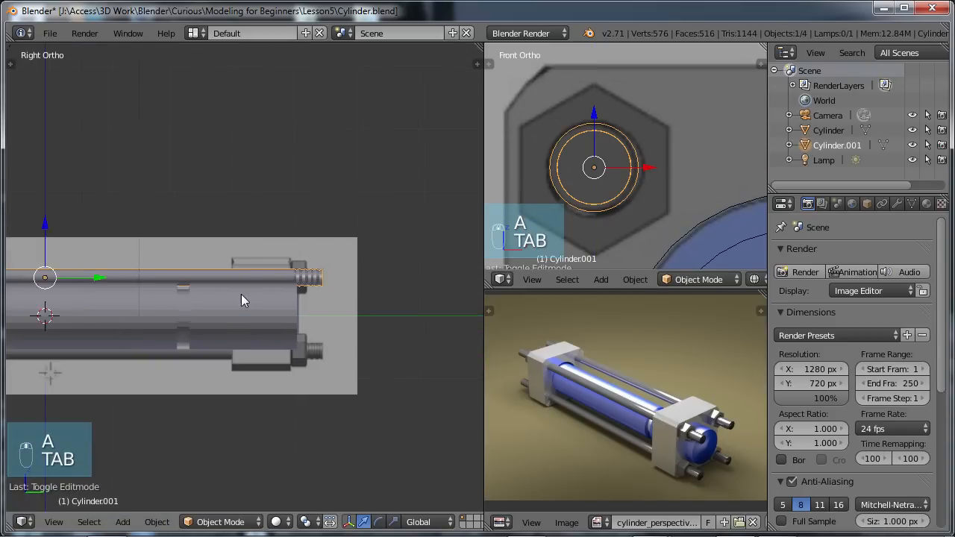
pyautogui.keyDown('shift'); pyautogui.moveTo(192, 290); pyautogui.dragTo(262, 288, button='middle'); pyautogui.keyUp('shift')
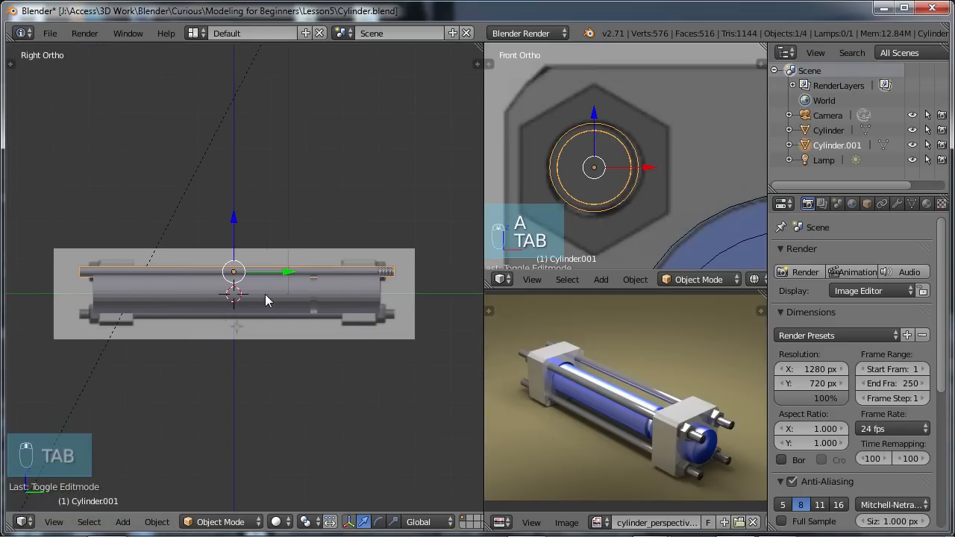
pyautogui.scroll(2, 264, 293)
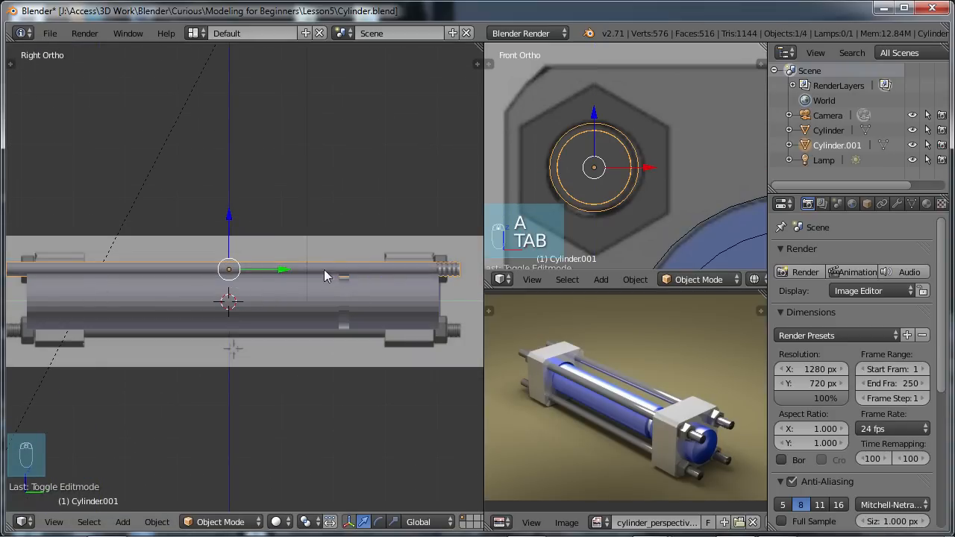
pyautogui.scroll(-2, 163, 288)
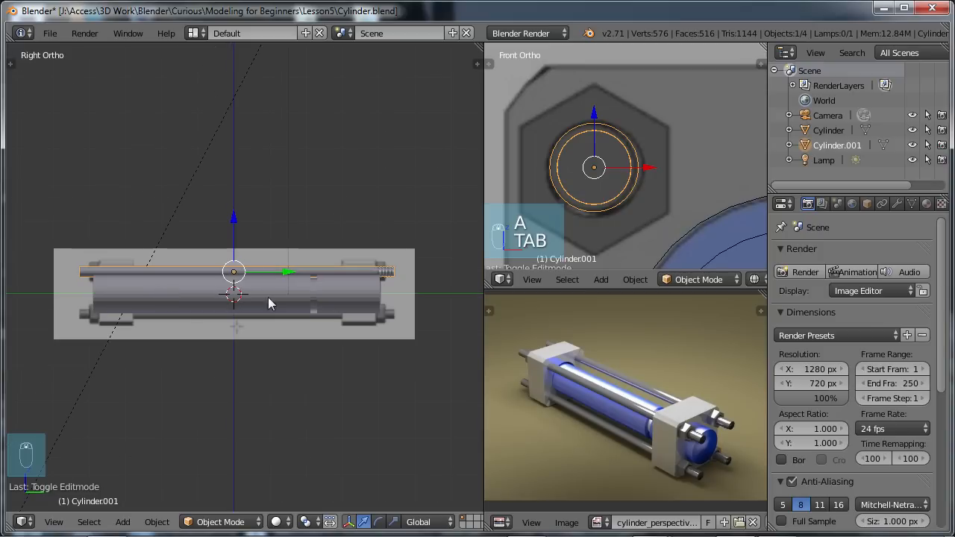
pyautogui.scroll(2, 266, 287)
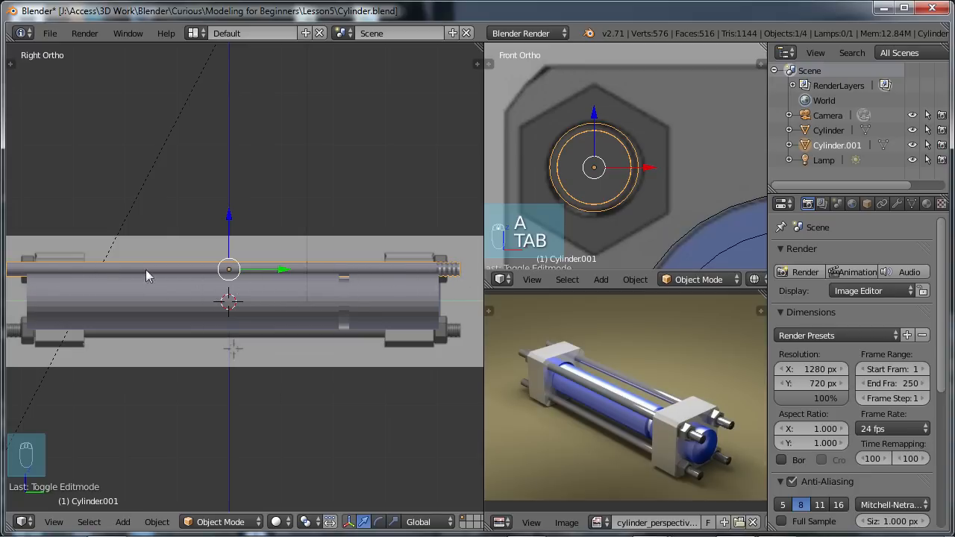
pyautogui.scroll(-1, 247, 298)
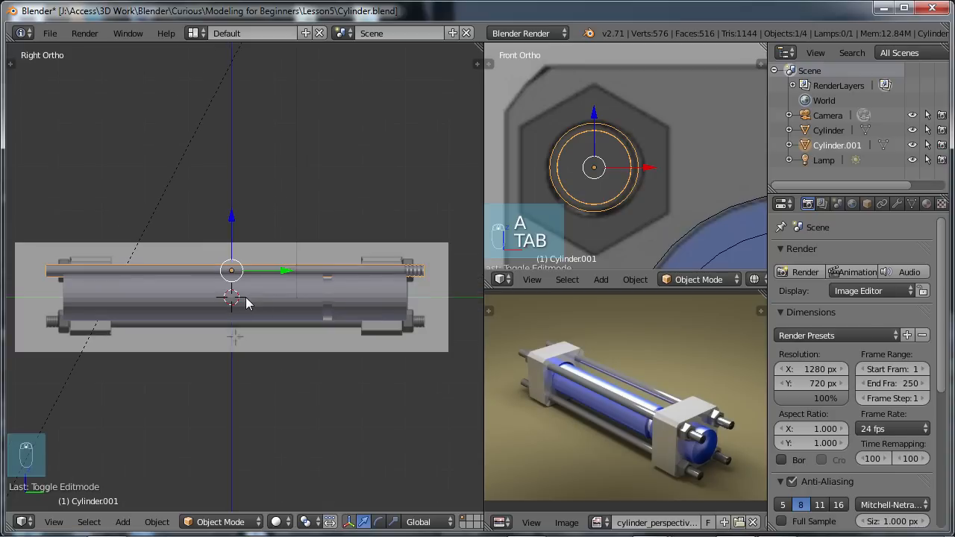
pyautogui.press('Tab')
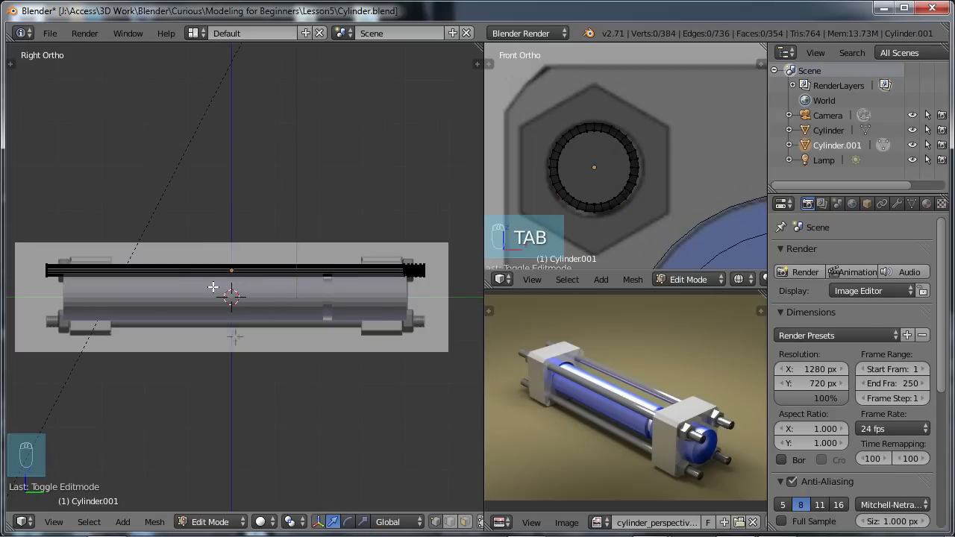
pyautogui.hotkey('ctrl', 'r')
pyautogui.click(213, 287)
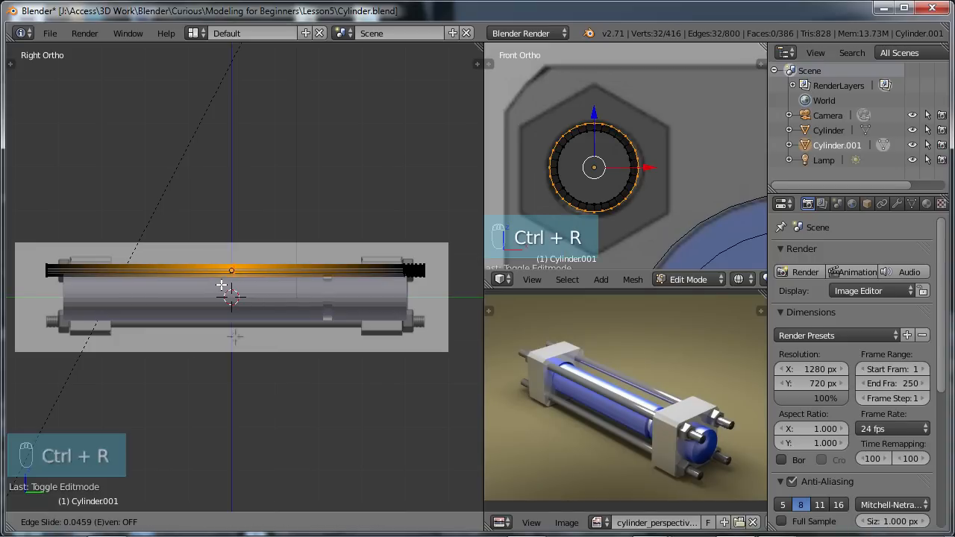
pyautogui.click(218, 285)
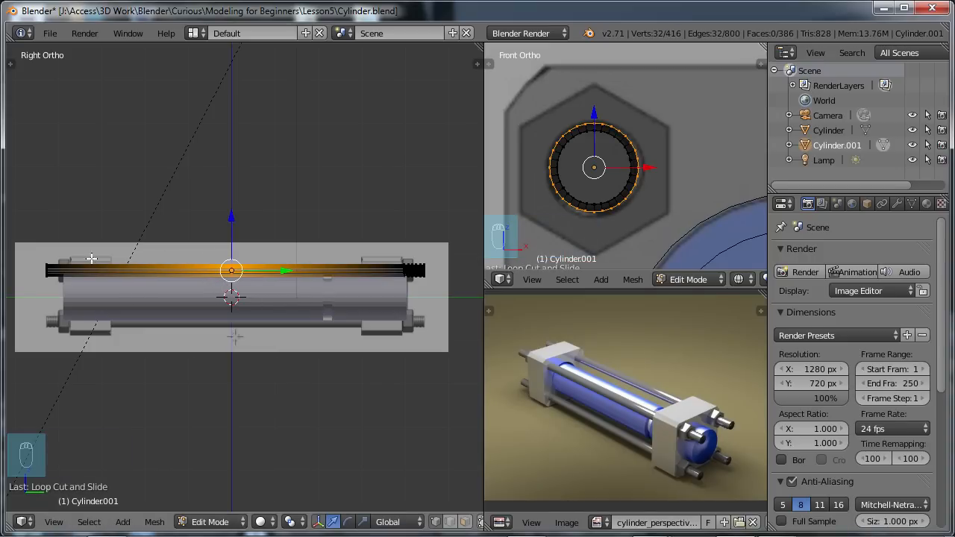
# Delete the vertices of the rod's unthreaded -Y end to remove that half, and return to Object Mode.
pyautogui.rightClick(47, 266)
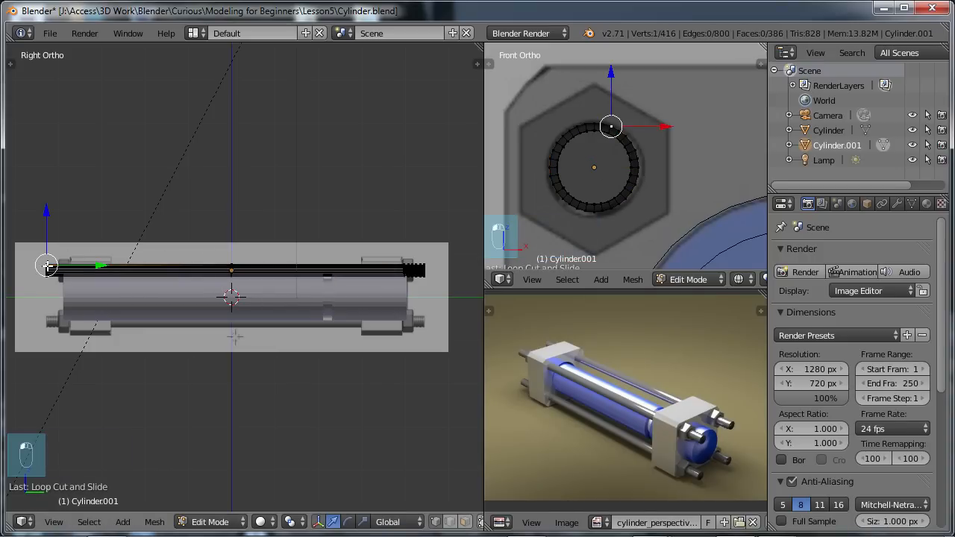
pyautogui.press('b')
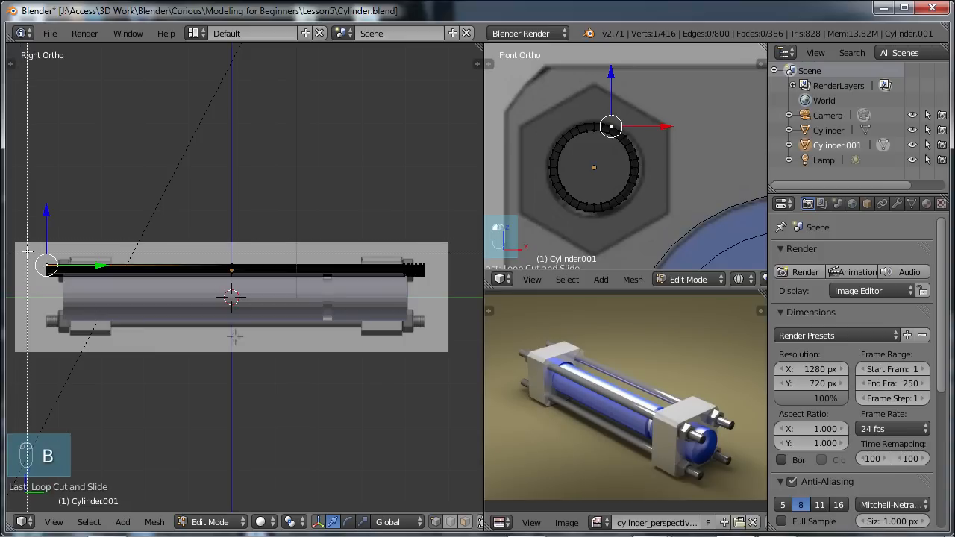
pyautogui.moveTo(33, 251); pyautogui.dragTo(69, 290)
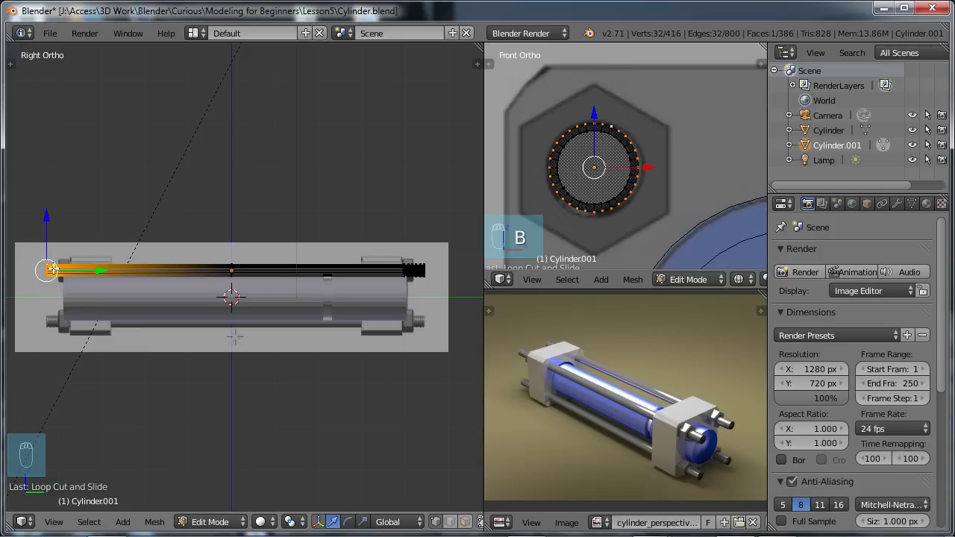
pyautogui.press('x')
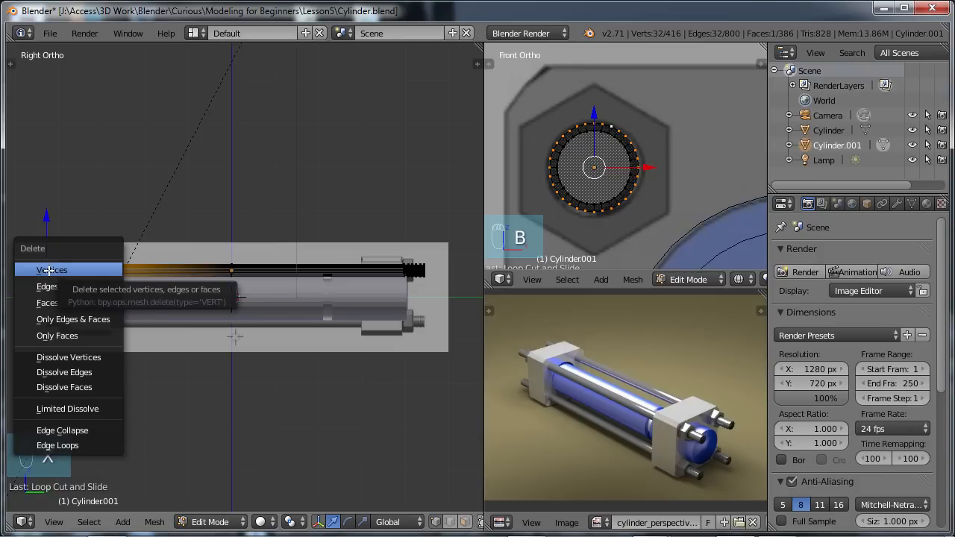
pyautogui.click(50, 271)
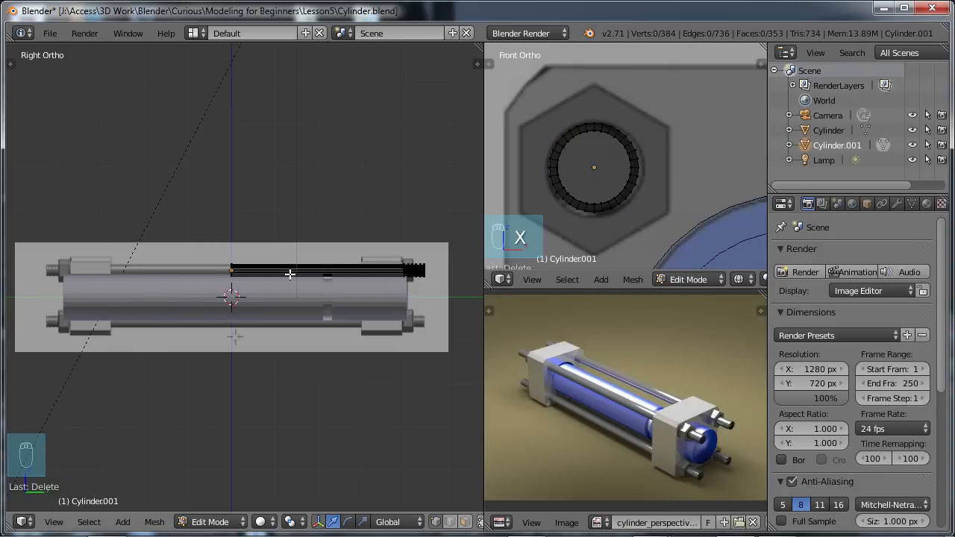
pyautogui.press('Tab')
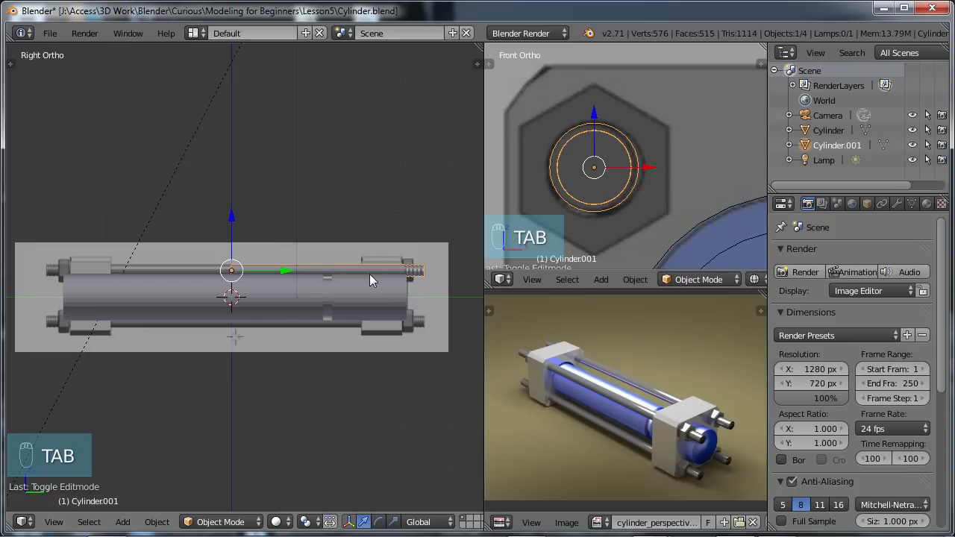
# Add a Mirror modifier to the half rod, using the Z axis instead of X, and enable Clipping.
pyautogui.click(897, 203)
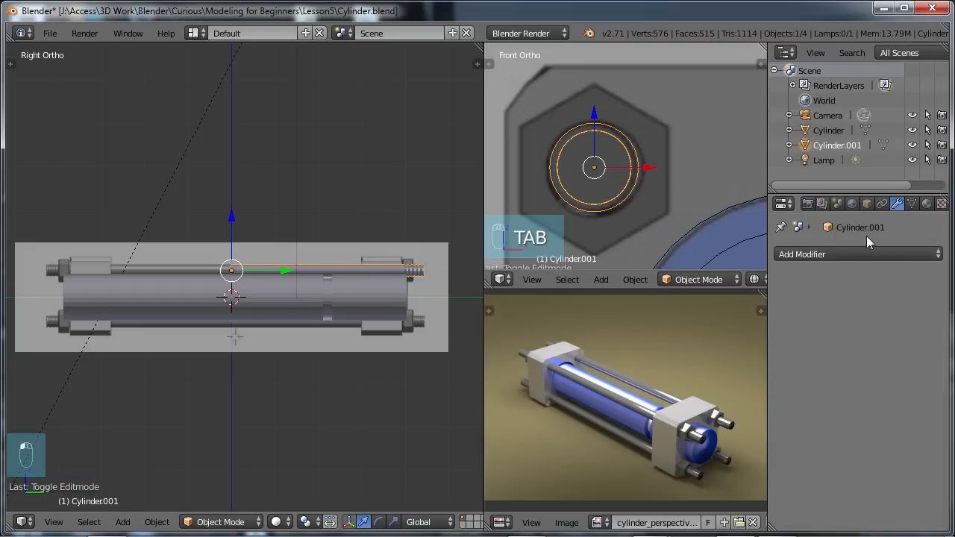
pyautogui.click(810, 256)
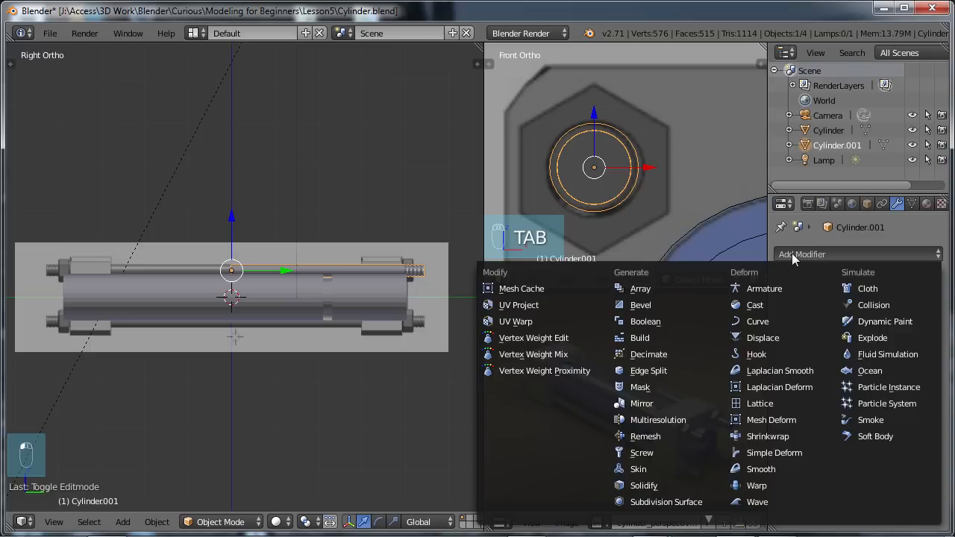
pyautogui.click(644, 403)
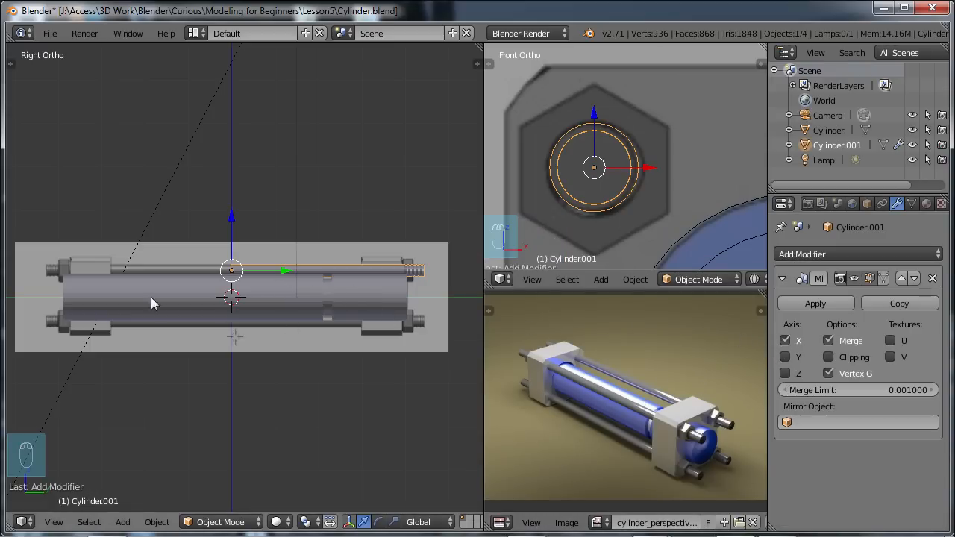
pyautogui.click(784, 340)
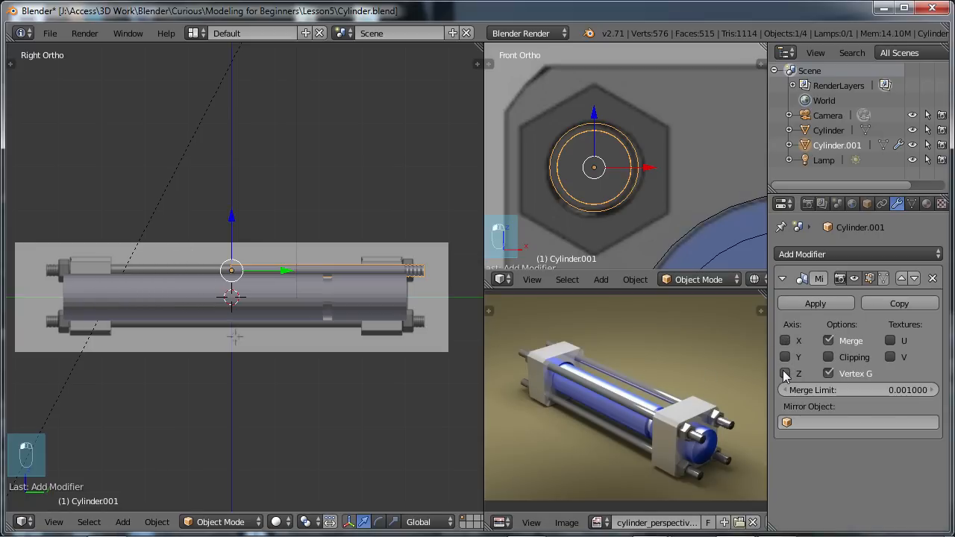
pyautogui.click(784, 372)
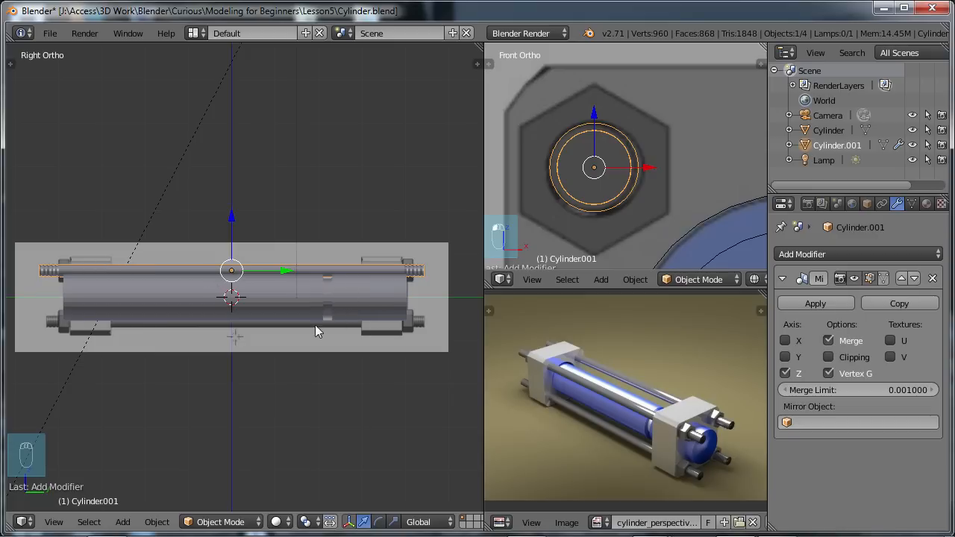
pyautogui.click(827, 357)
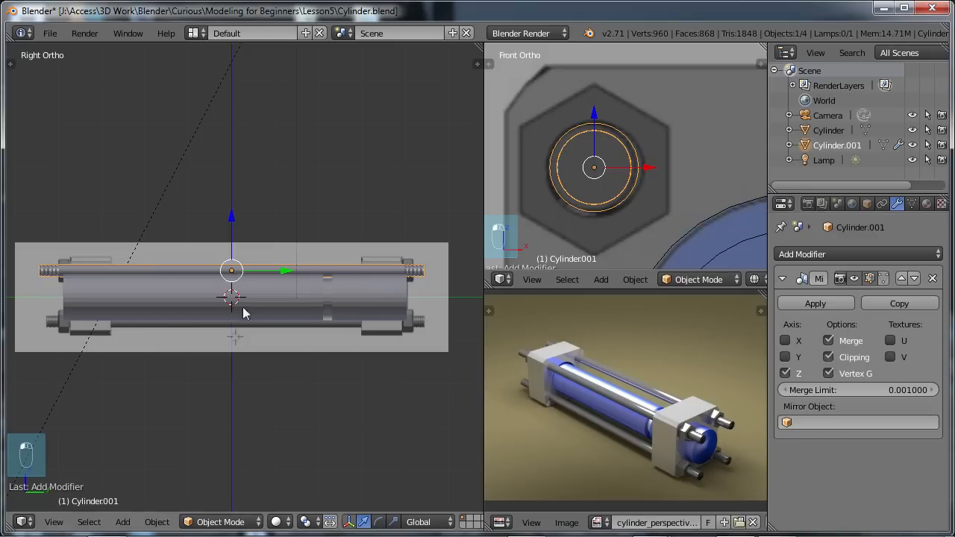
# In Edit Mode, move the half rod's open-end vertex ring along Y onto the mirror centre, and return to Object Mode.
pyautogui.press('Tab')
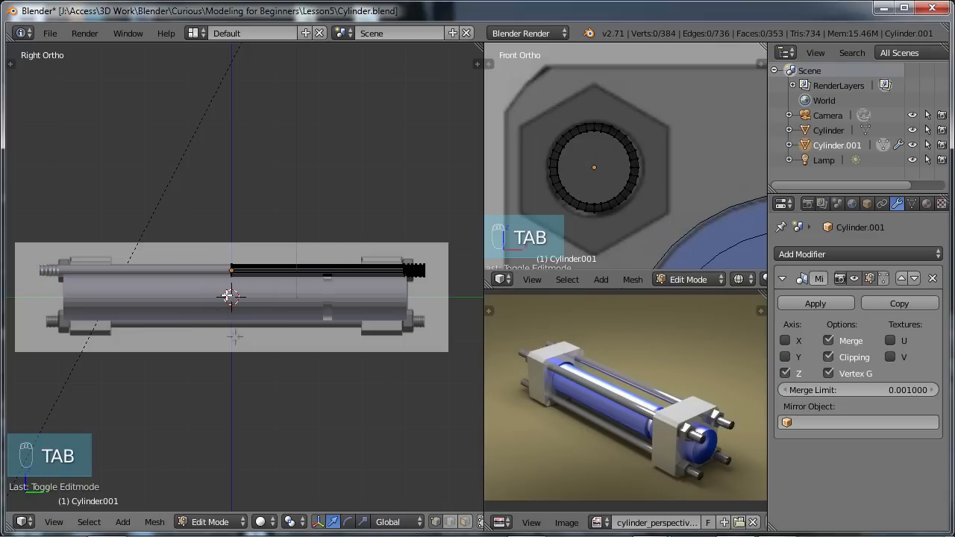
pyautogui.scroll(8, 224, 290)
pyautogui.rightClick(187, 235)
pyautogui.press('b')
pyautogui.press('b')
pyautogui.moveTo(172, 205); pyautogui.dragTo(215, 302)
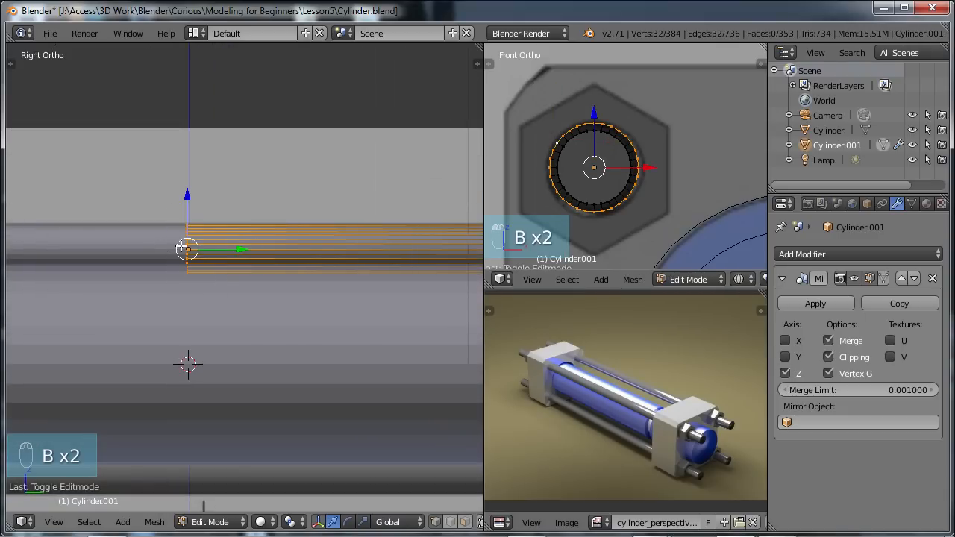
pyautogui.click(828, 357)
pyautogui.moveTo(241, 249); pyautogui.dragTo(214, 256)
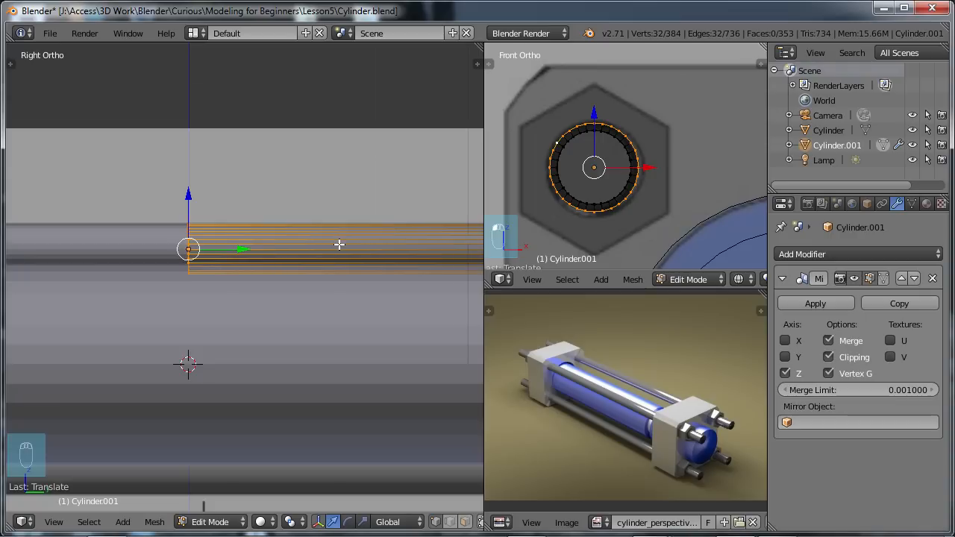
pyautogui.press('a')
pyautogui.press('Tab')
pyautogui.scroll(-7, 291, 272)
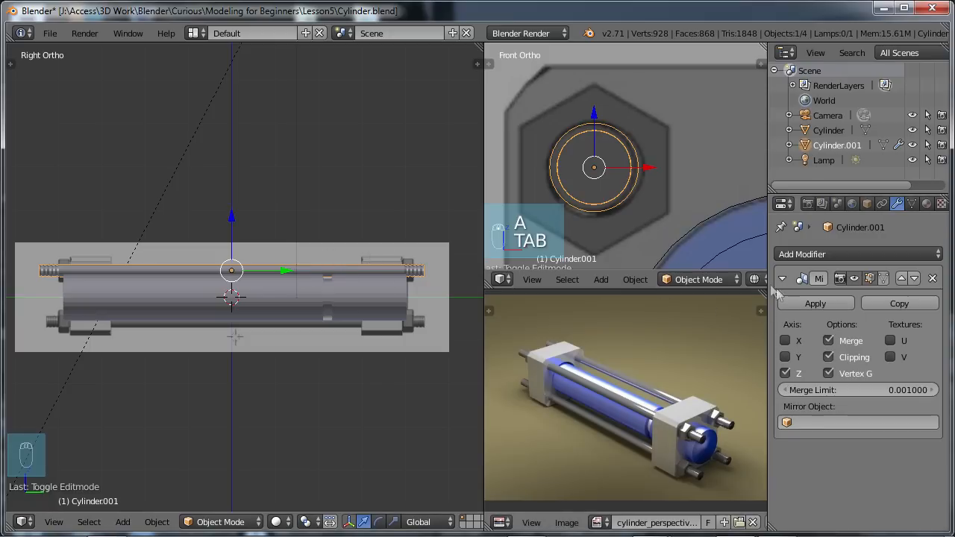
# Apply the rod's Mirror modifier and enter Edit Mode.
pyautogui.click(819, 302)
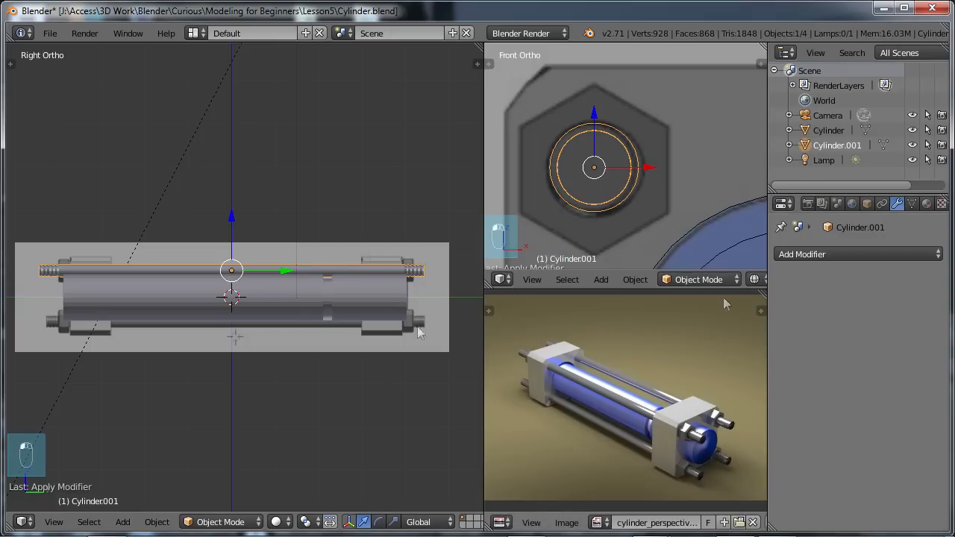
pyautogui.scroll(3, 172, 277)
pyautogui.scroll(-3, 195, 270)
pyautogui.press('Tab')
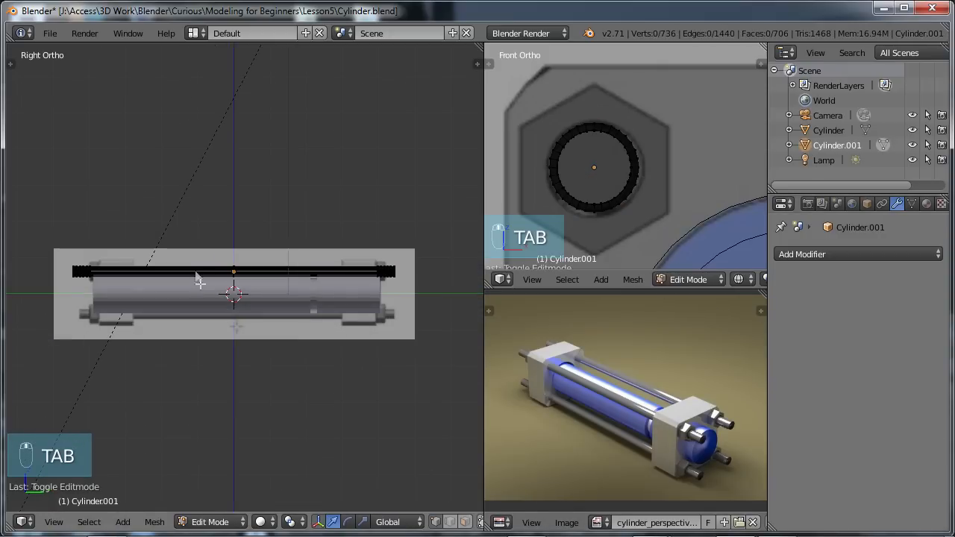
# Select all vertices of the rod's -Y threaded end and move them inward along Y to match the reference image.
pyautogui.scroll(2, 206, 289)
pyautogui.keyDown('shift'); pyautogui.moveTo(138, 290); pyautogui.dragTo(149, 270, button='middle'); pyautogui.keyUp('shift')
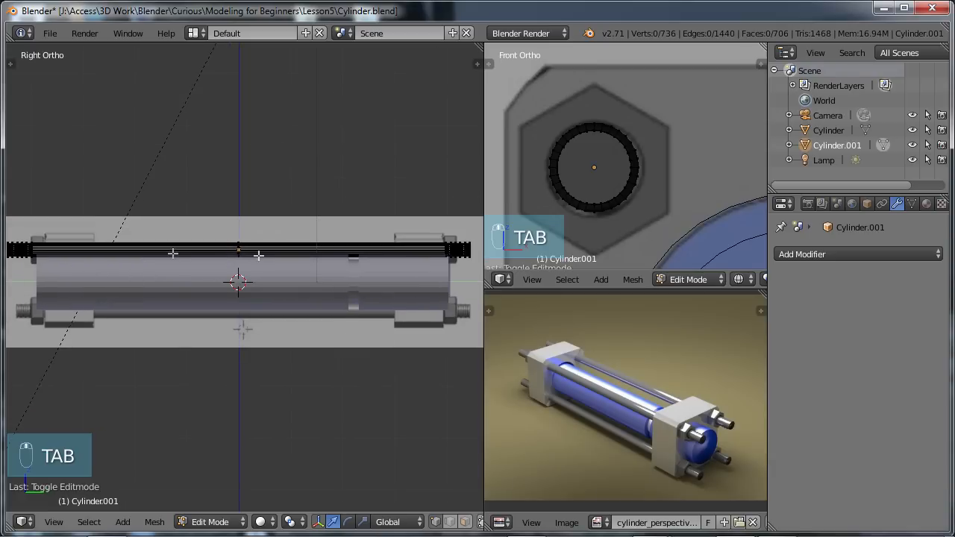
pyautogui.scroll(3, 239, 266)
pyautogui.scroll(3, 230, 267)
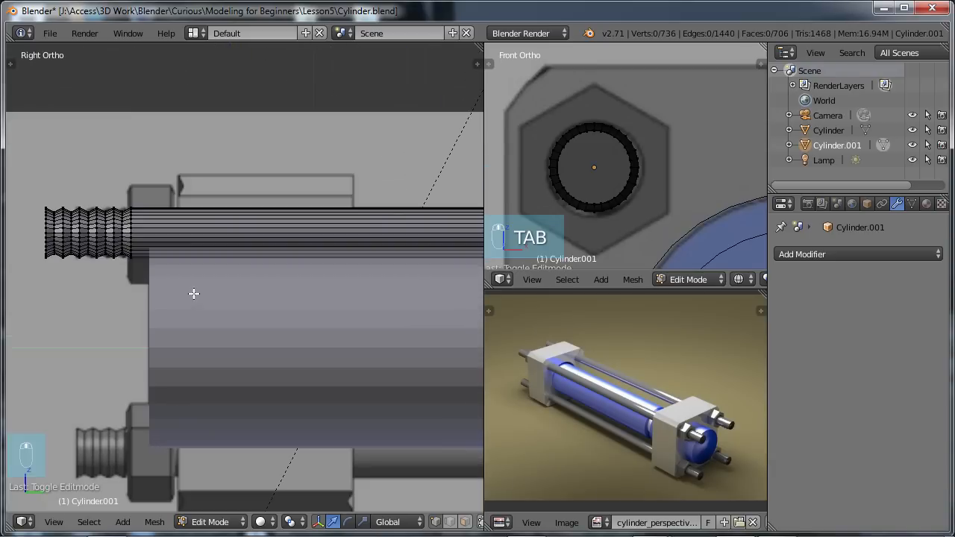
pyautogui.rightClick(49, 211)
pyautogui.press('b')
pyautogui.moveTo(31, 180); pyautogui.dragTo(180, 276)
pyautogui.moveTo(136, 232); pyautogui.dragTo(176, 233)
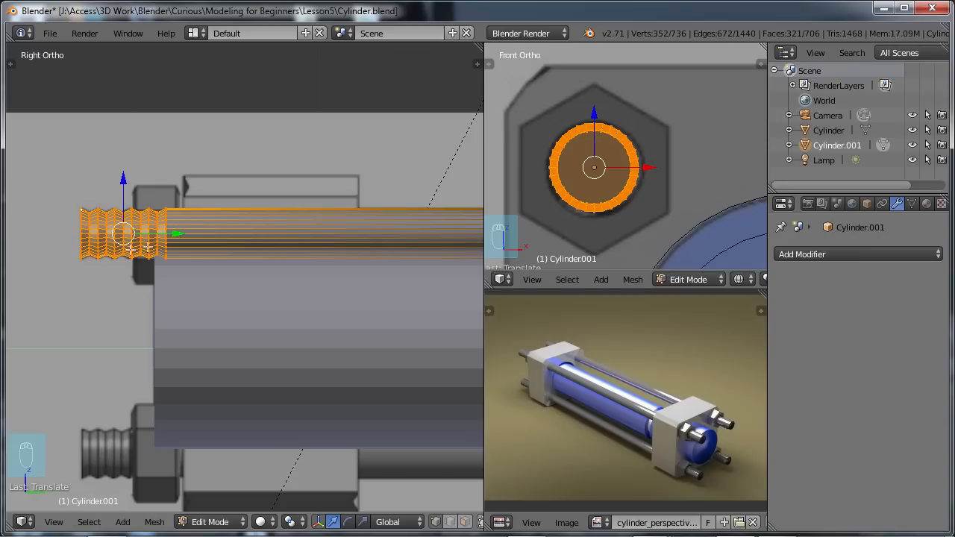
# Select the edge loop at the middle of the rod's shaft and delete it with the Edge Loops option.
pyautogui.scroll(-3, 304, 251)
pyautogui.keyDown('shift'); pyautogui.moveTo(330, 257); pyautogui.dragTo(196, 264, button='middle'); pyautogui.keyUp('shift')
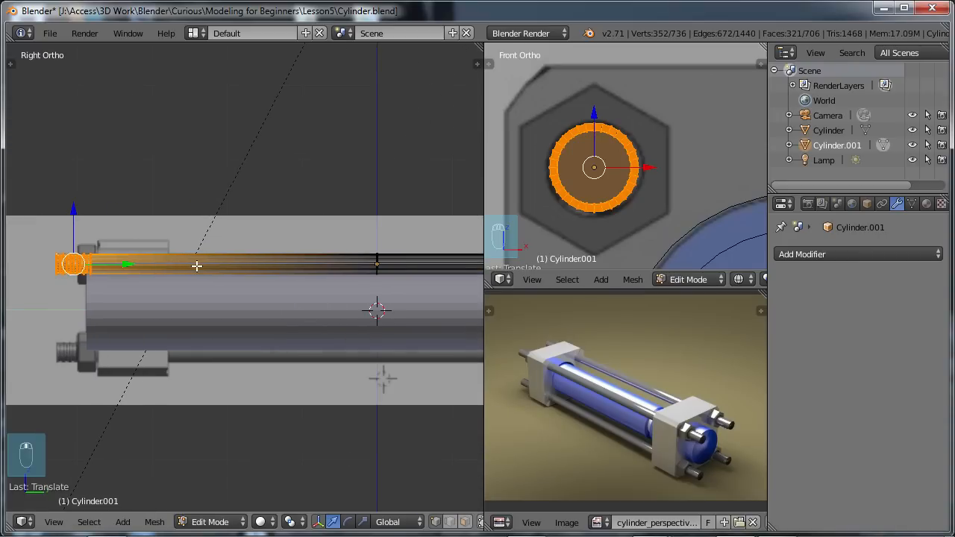
pyautogui.keyDown('shift'); pyautogui.moveTo(265, 271); pyautogui.dragTo(145, 271, button='middle'); pyautogui.keyUp('shift')
pyautogui.scroll(6, 275, 277)
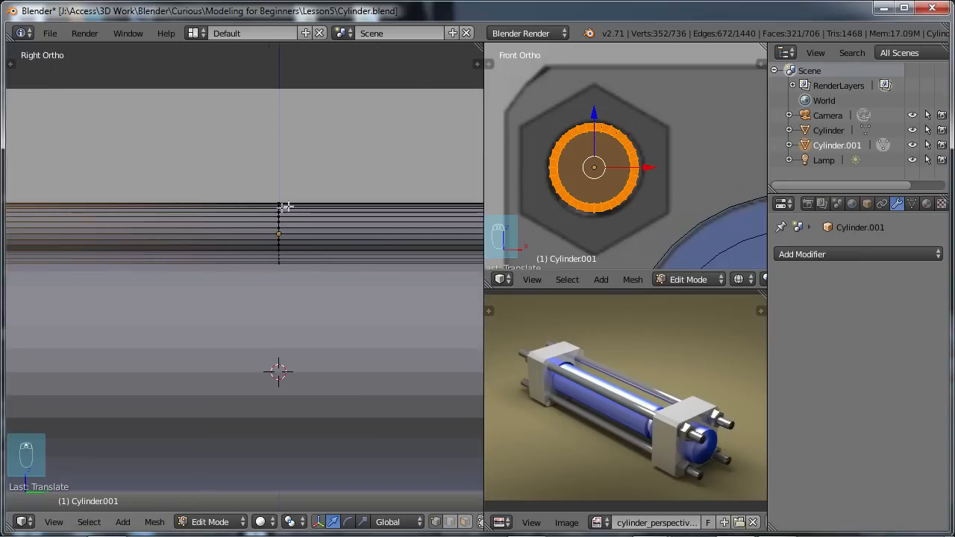
pyautogui.scroll(2, 282, 243)
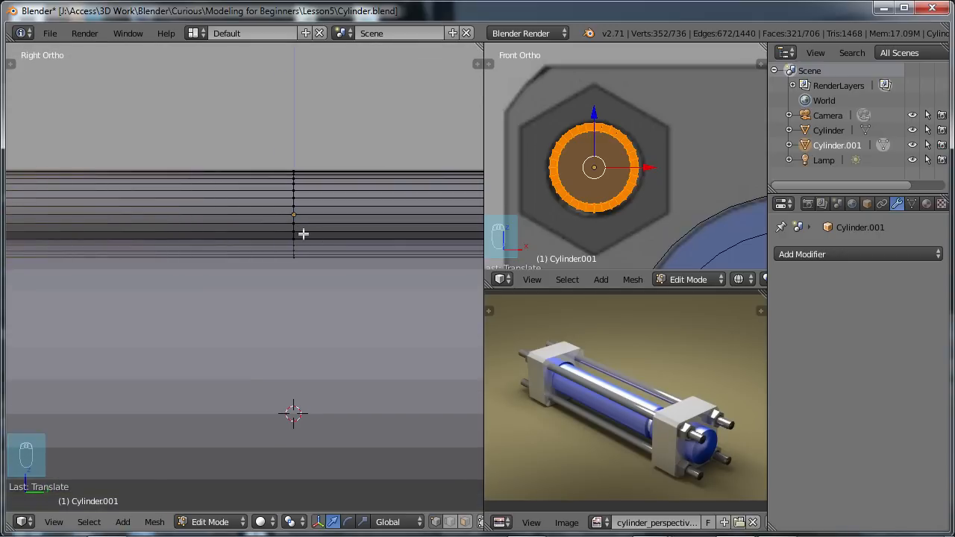
pyautogui.keyDown('alt'); pyautogui.rightClick(293, 227); pyautogui.keyUp('alt')
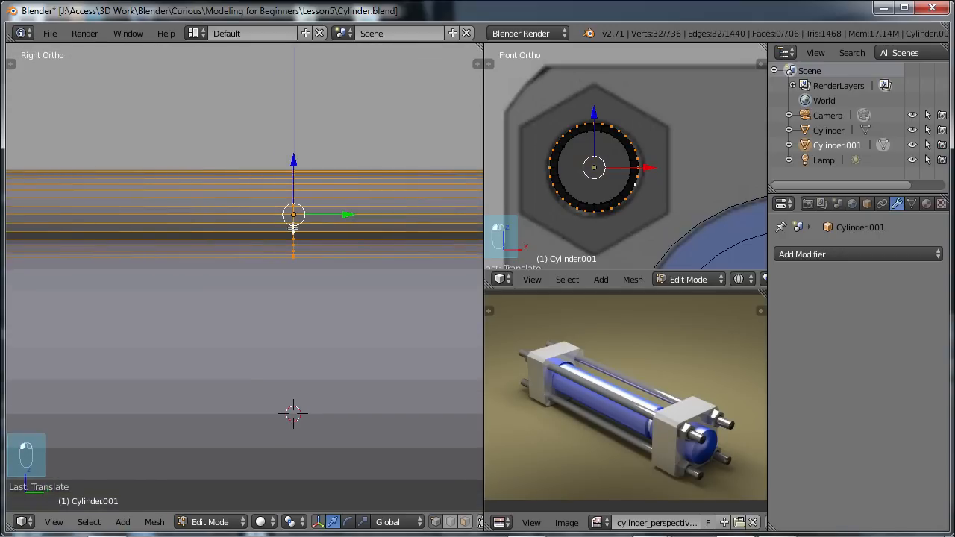
pyautogui.scroll(-5, 301, 231)
pyautogui.scroll(4, 301, 232)
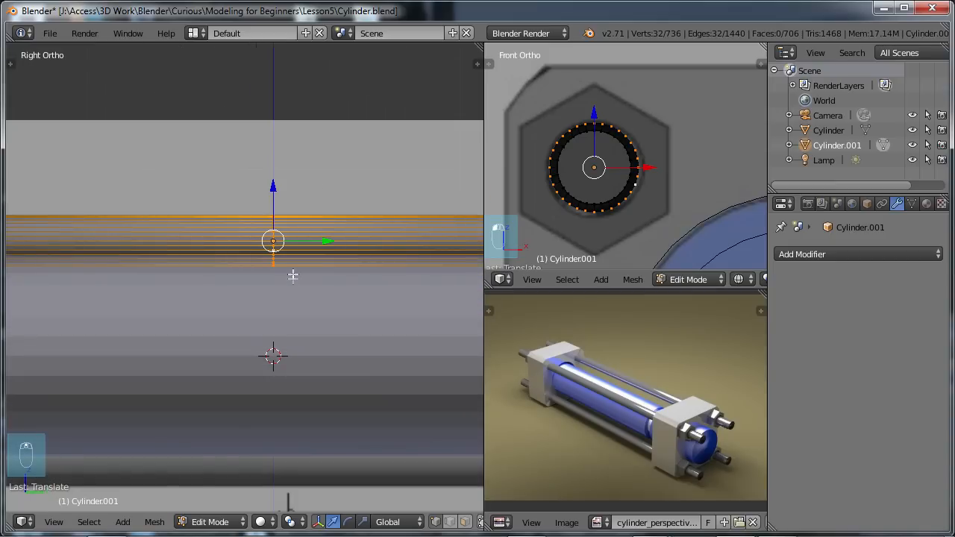
pyautogui.press('x')
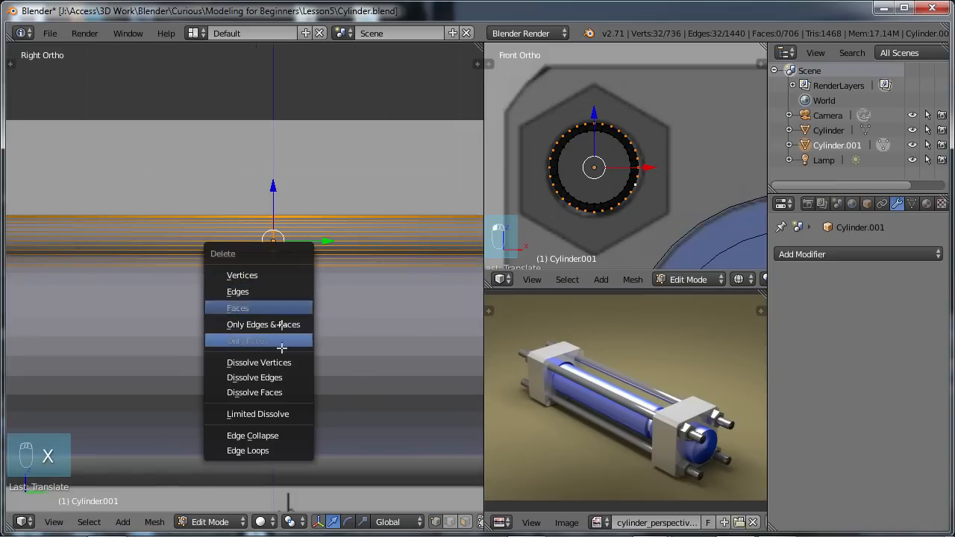
pyautogui.click(270, 450)
pyautogui.scroll(-5, 273, 357)
pyautogui.press('a')
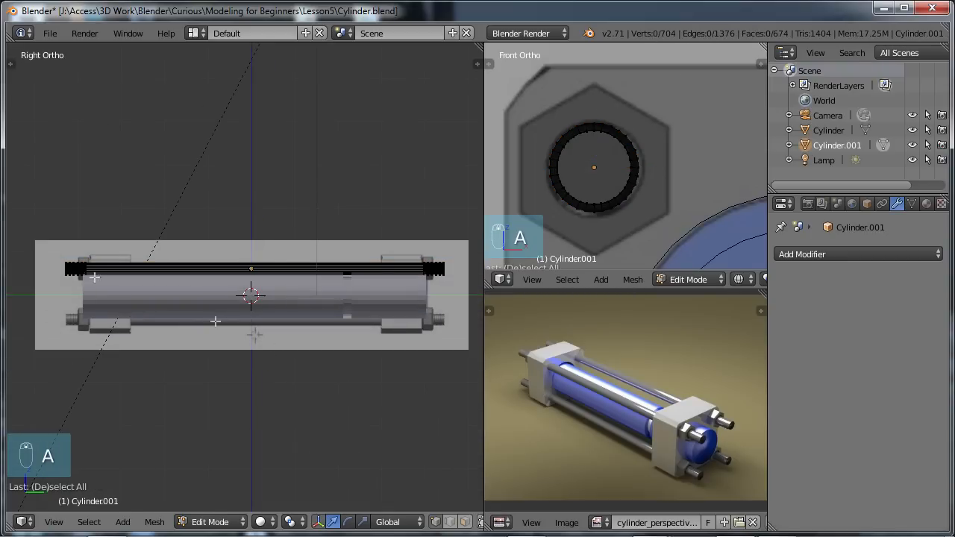
pyautogui.scroll(-2, 247, 273)
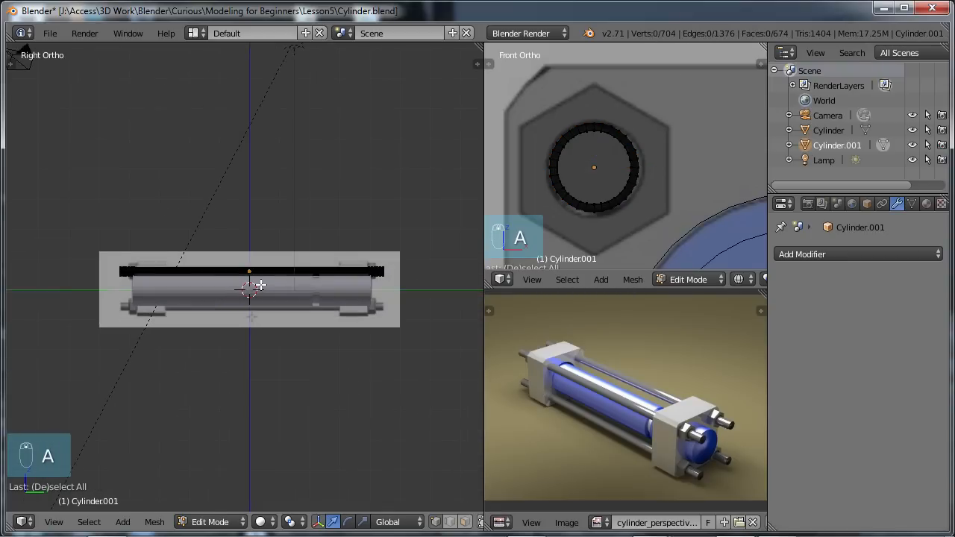
pyautogui.scroll(3, 260, 282)
pyautogui.moveTo(395, 283); pyautogui.dragTo(330, 224, button='middle')
pyautogui.press('KP_3')
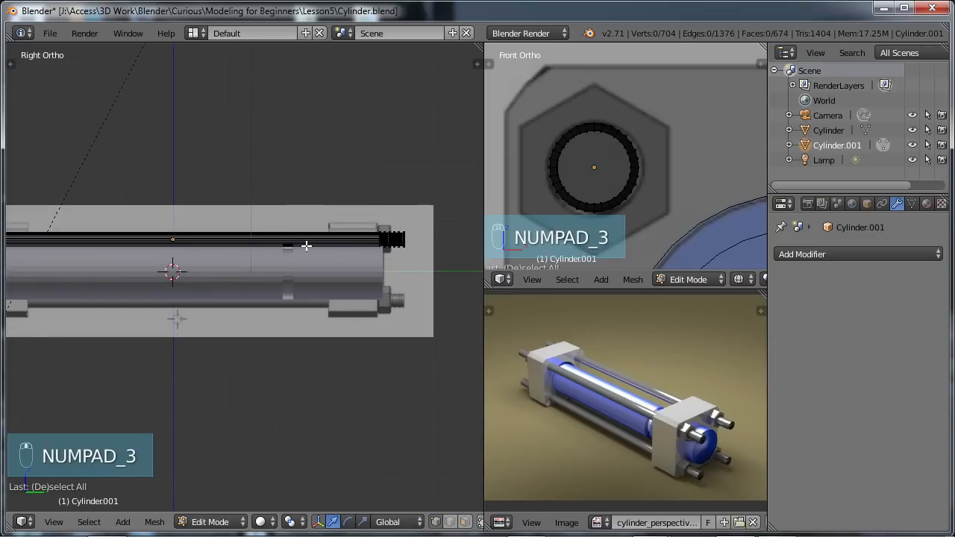
pyautogui.press('Tab')
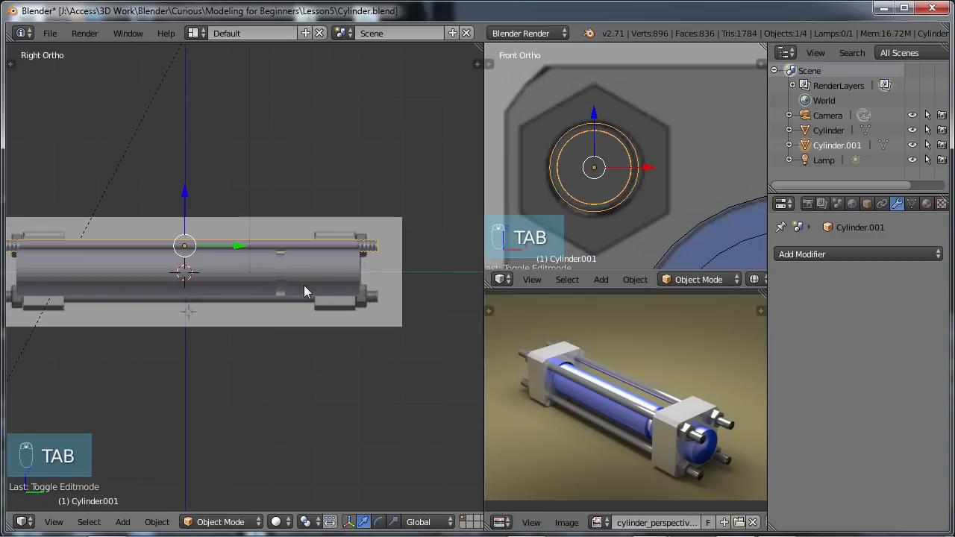
pyautogui.scroll(2, 303, 285)
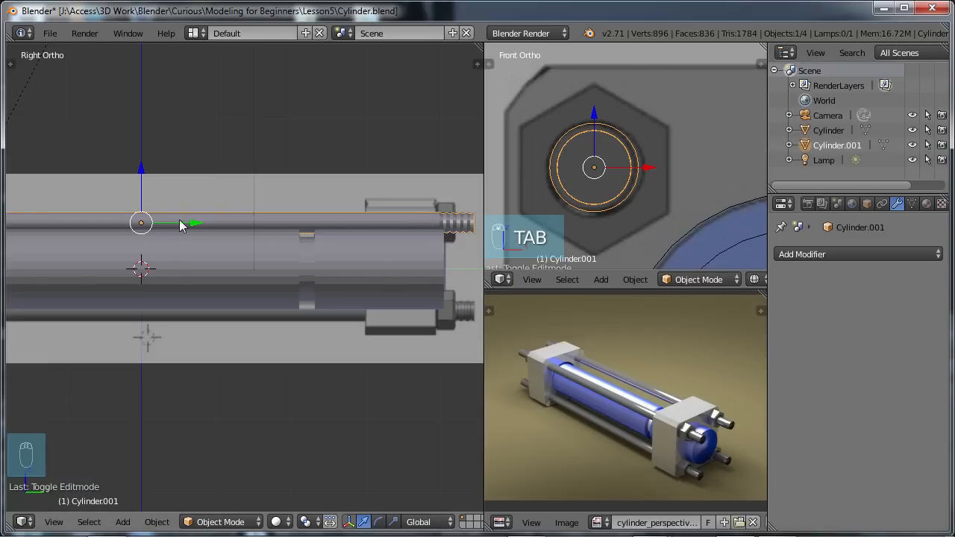
# In Edit Mode, duplicate the entire rod and move the copy along X onto the other upper nut in the front reference.
pyautogui.press('Tab')
pyautogui.scroll(-3, 375, 241)
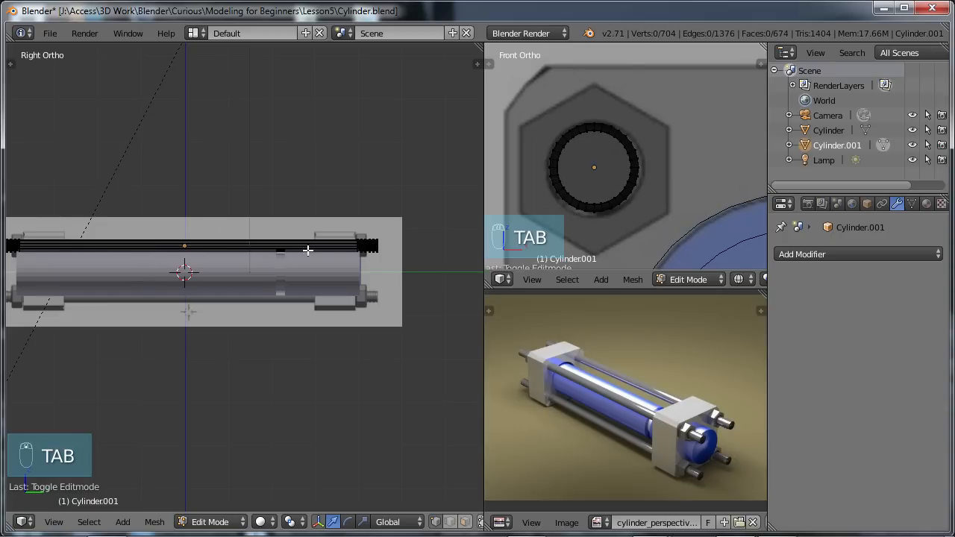
pyautogui.moveTo(335, 266); pyautogui.dragTo(285, 271, button='middle')
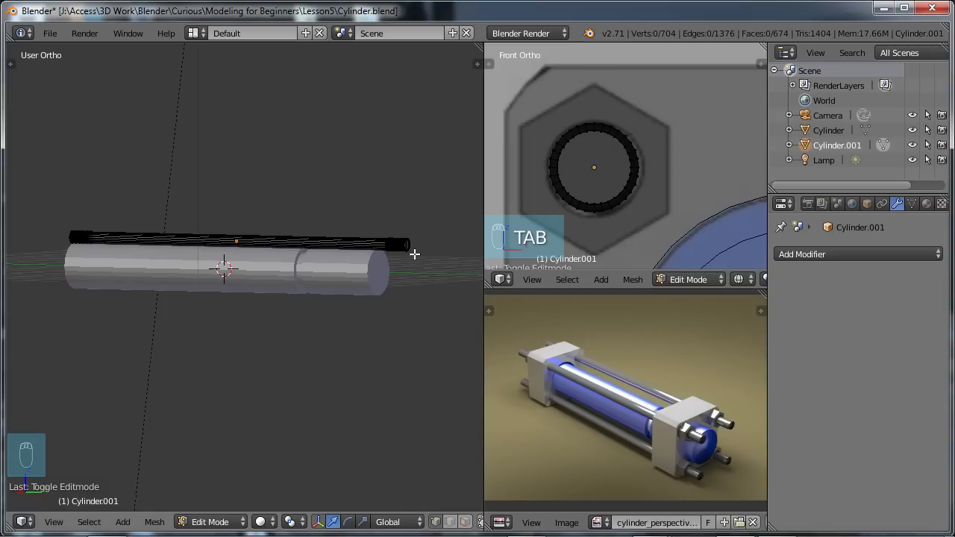
pyautogui.press('a')
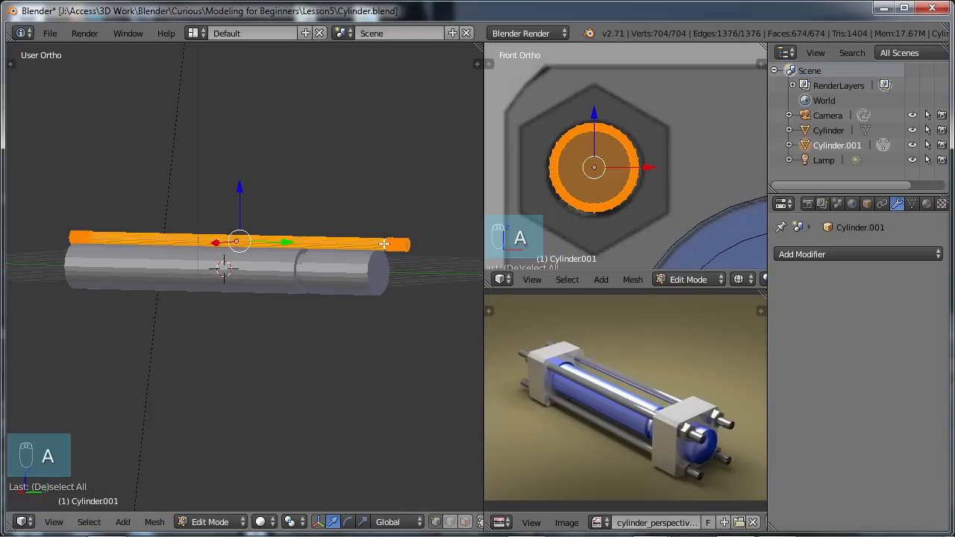
pyautogui.scroll(-1, 410, 268)
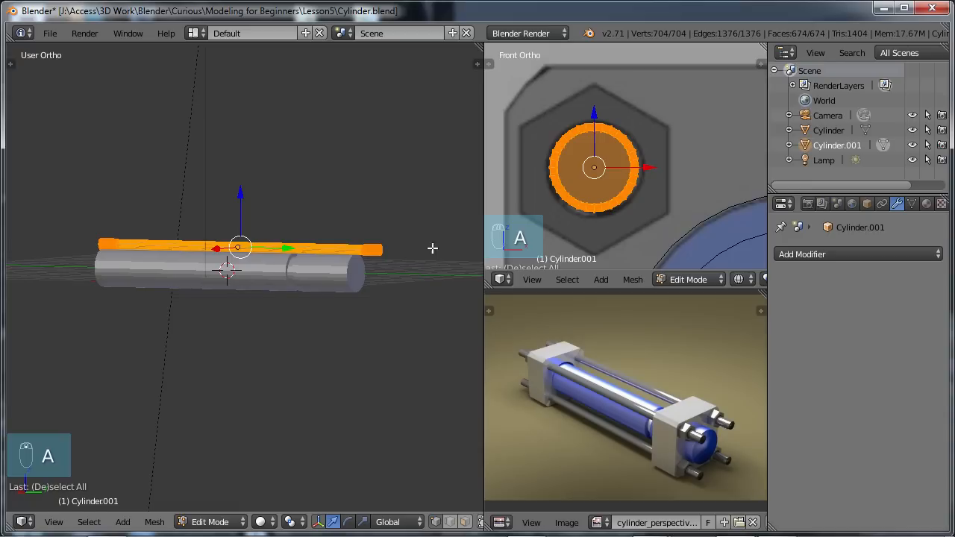
pyautogui.scroll(1, 593, 191)
pyautogui.scroll(-5, 593, 191)
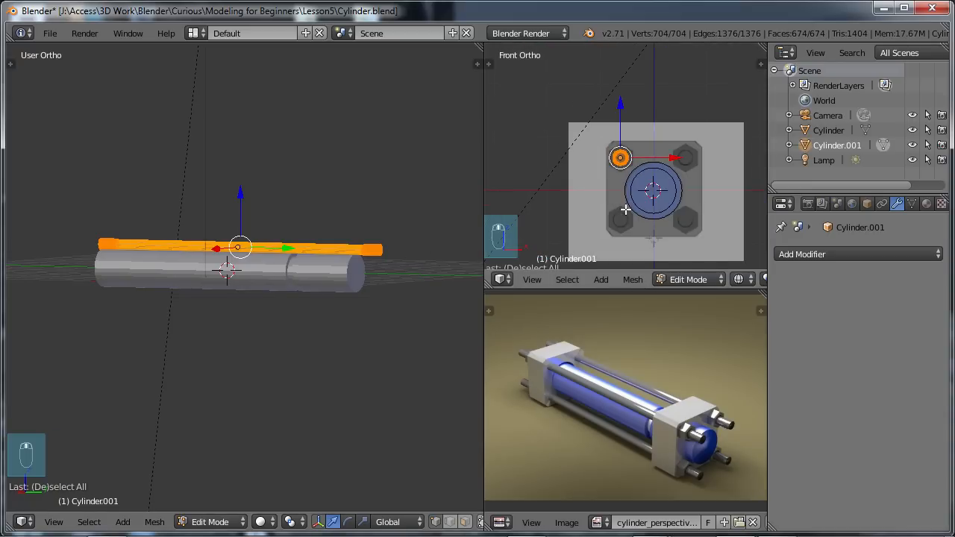
pyautogui.keyDown('shift'); pyautogui.moveTo(594, 179); pyautogui.dragTo(625, 196, button='middle'); pyautogui.keyUp('shift')
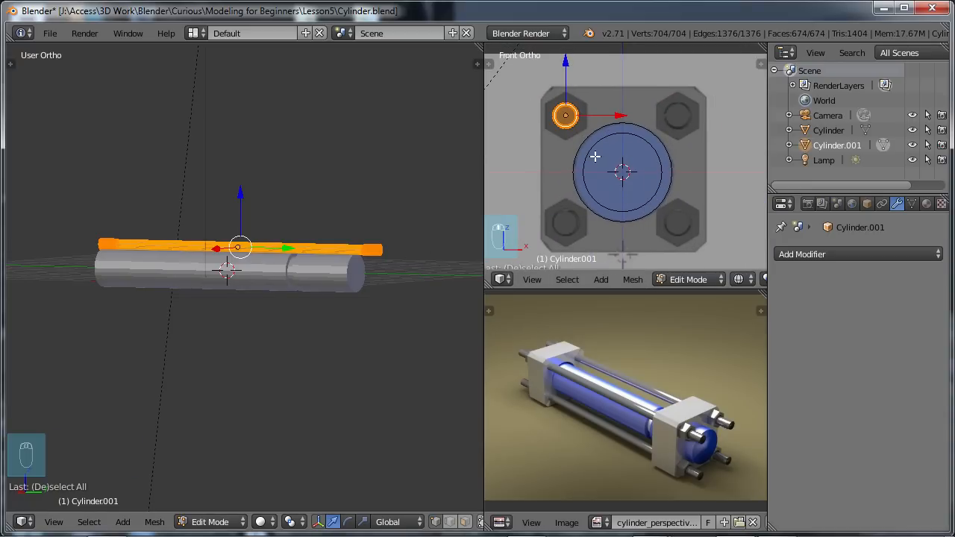
pyautogui.hotkey('shift', 'd')
pyautogui.rightClick(601, 116)
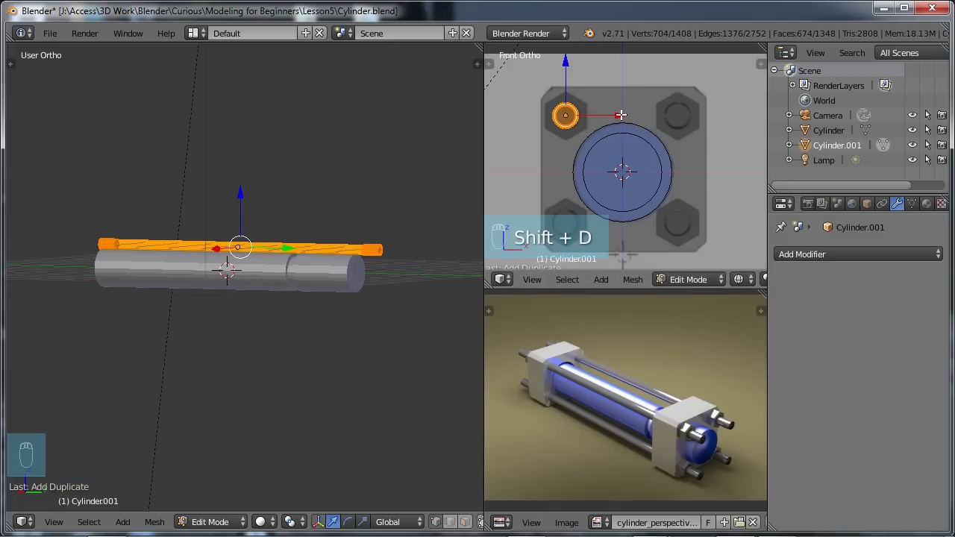
pyautogui.hotkey('shift', 'd')
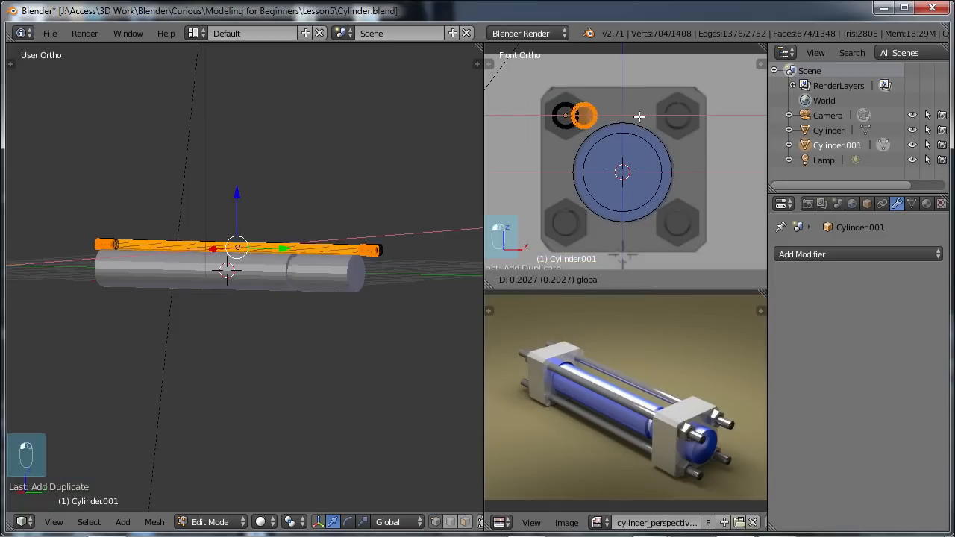
pyautogui.click(730, 116)
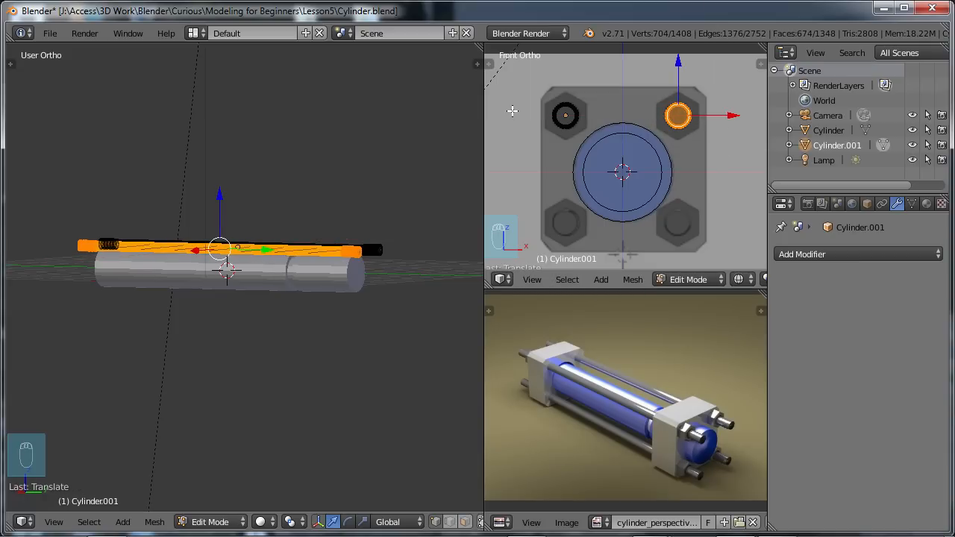
# Duplicate both upper rods, move the copies down along Z onto the two lower nuts, and return to Object Mode.
pyautogui.press('b')
pyautogui.moveTo(537, 87); pyautogui.dragTo(593, 141)
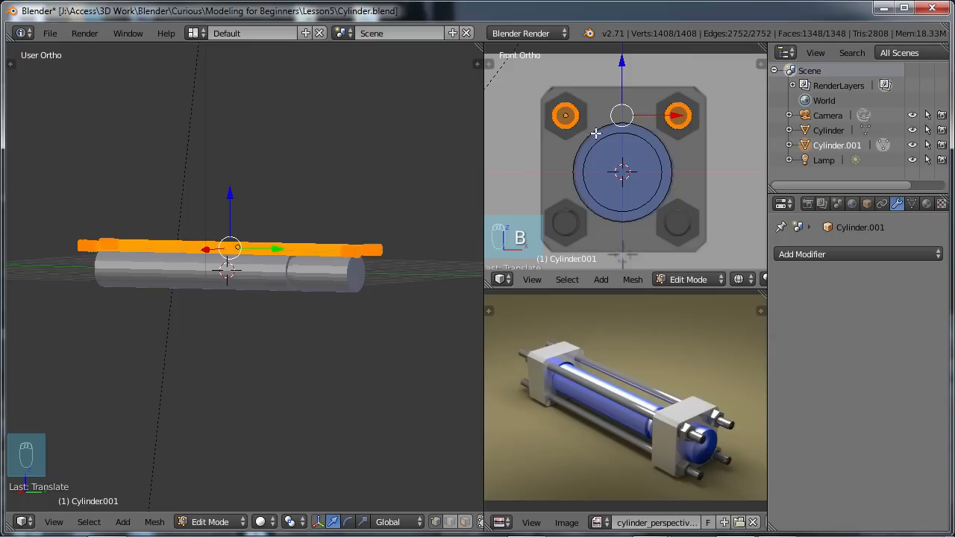
pyautogui.hotkey('shift', 'd')
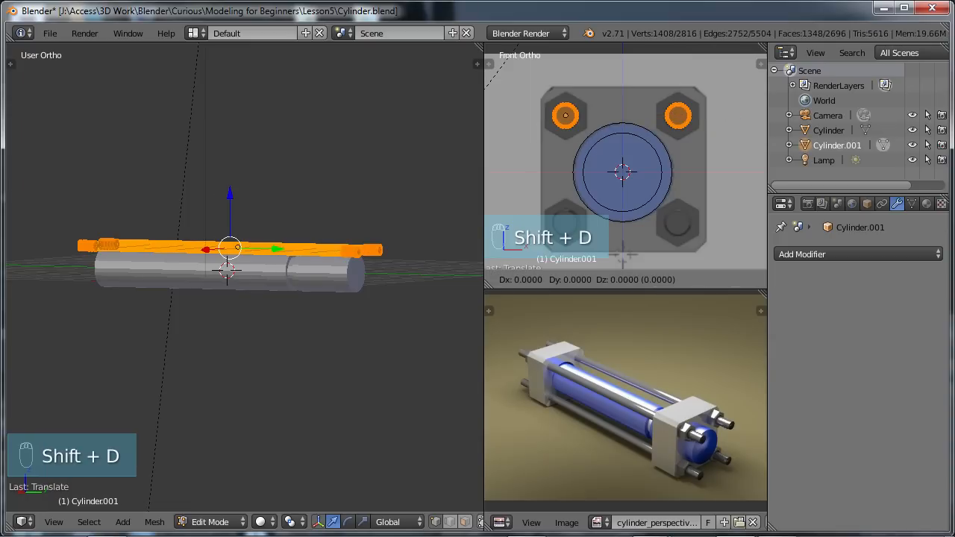
pyautogui.rightClick(625, 85)
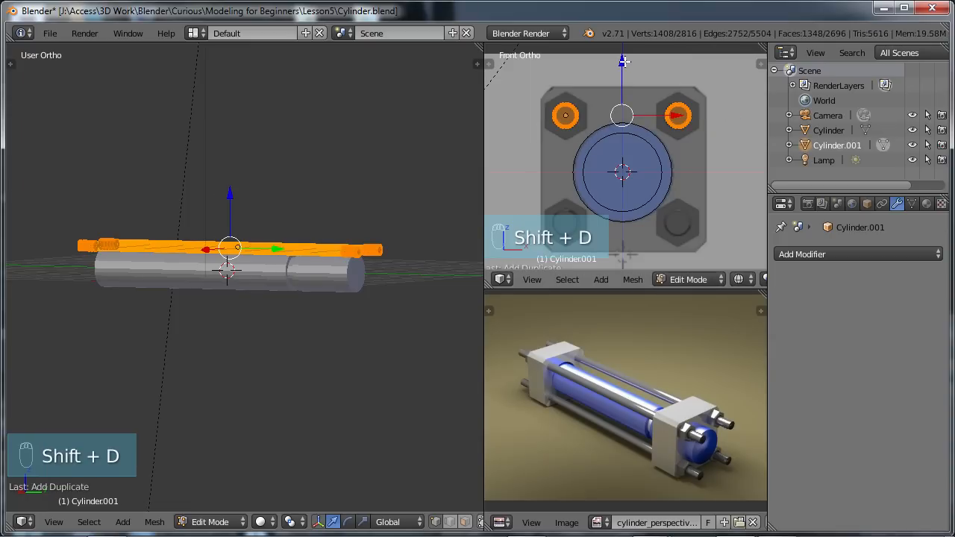
pyautogui.moveTo(622, 62); pyautogui.dragTo(626, 170)
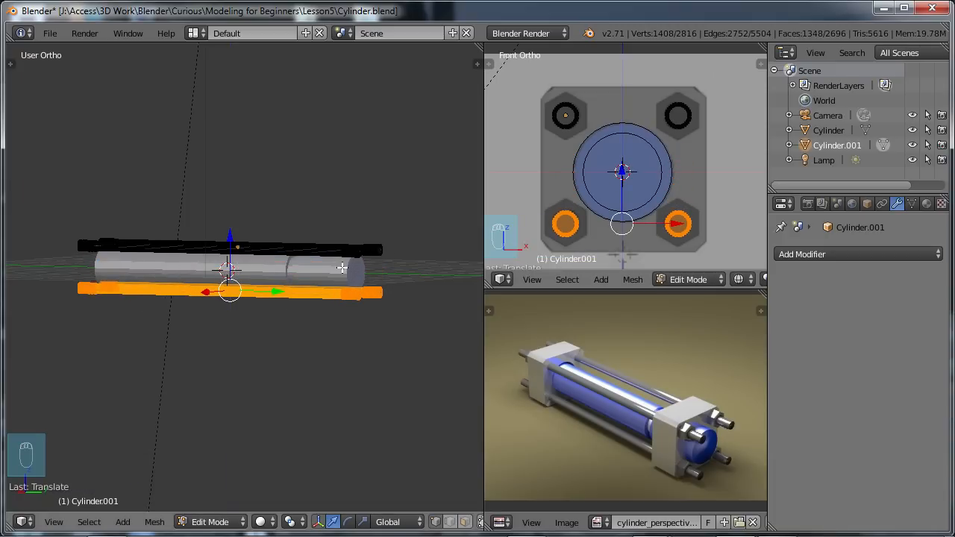
pyautogui.press('a')
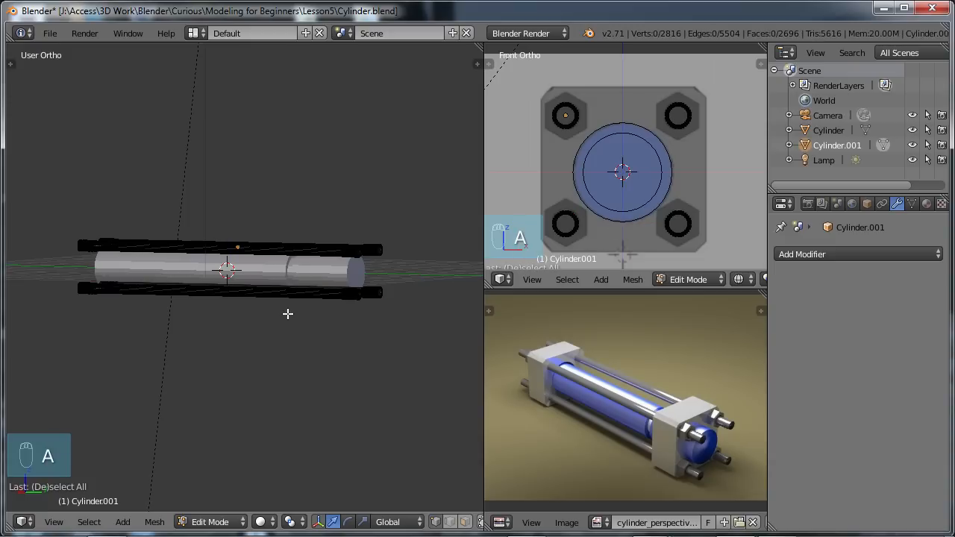
pyautogui.press('Tab')
pyautogui.moveTo(287, 312); pyautogui.dragTo(318, 315, button='middle')
pyautogui.scroll(3, 302, 276)
pyautogui.moveTo(397, 309); pyautogui.dragTo(340, 256, button='middle')
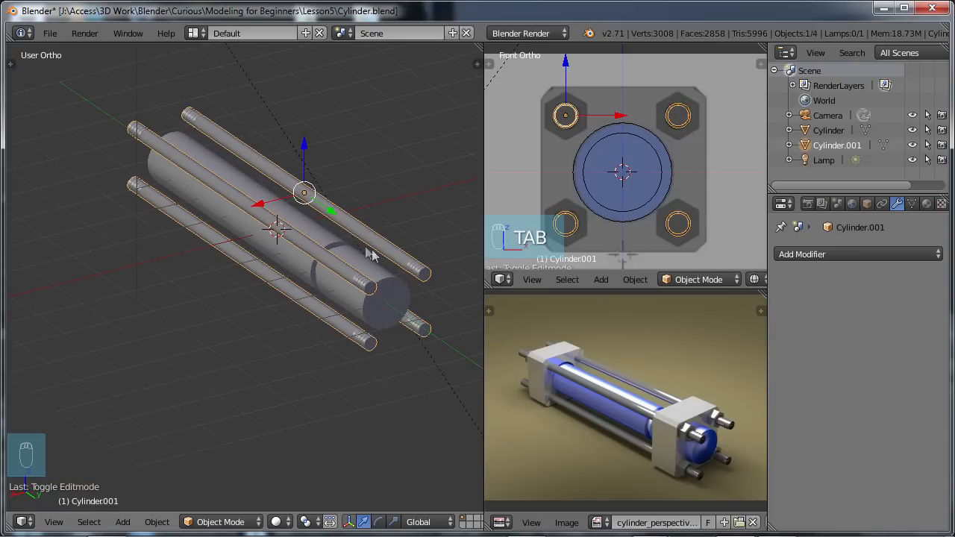
# Rename the tie rod object in the outliner to rods.
pyautogui.doubleClick(828, 144)
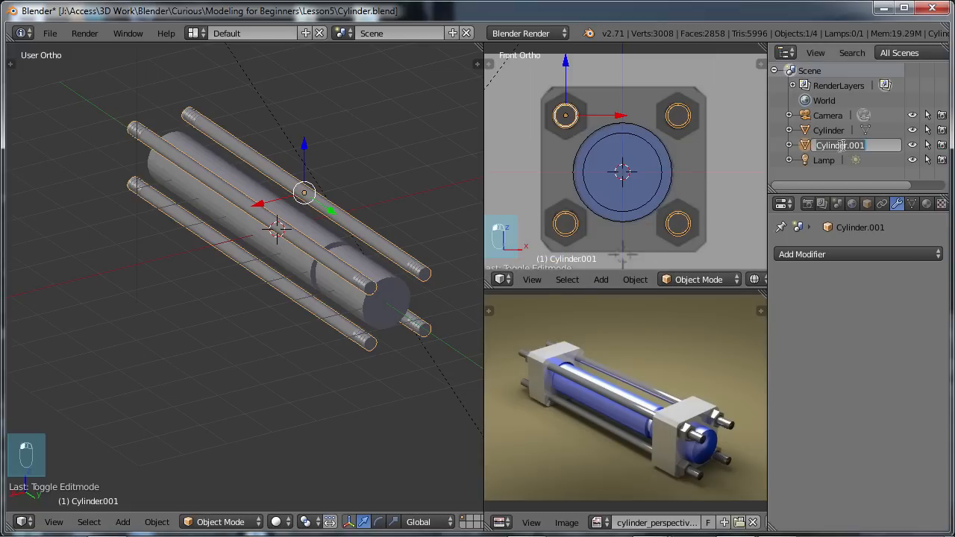
pyautogui.write('rods')
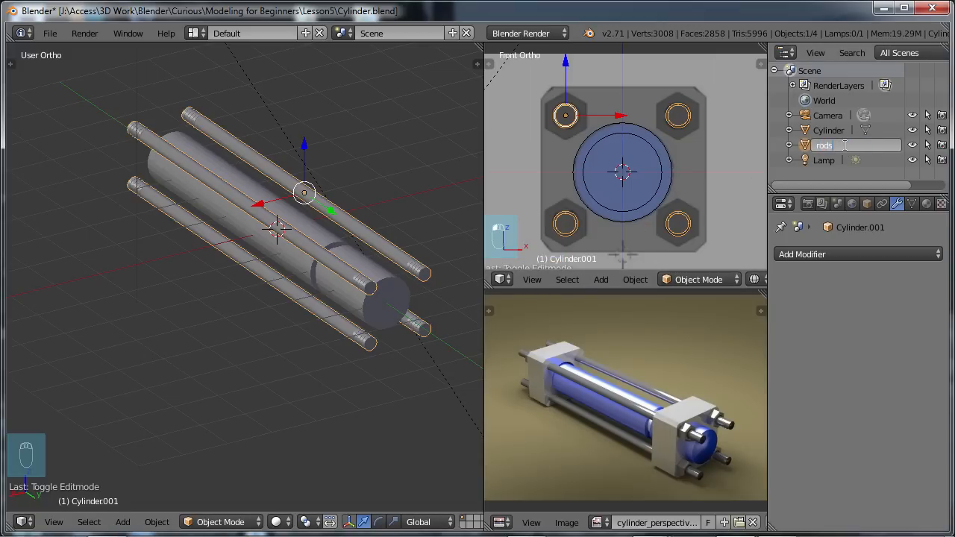
pyautogui.press('Return')
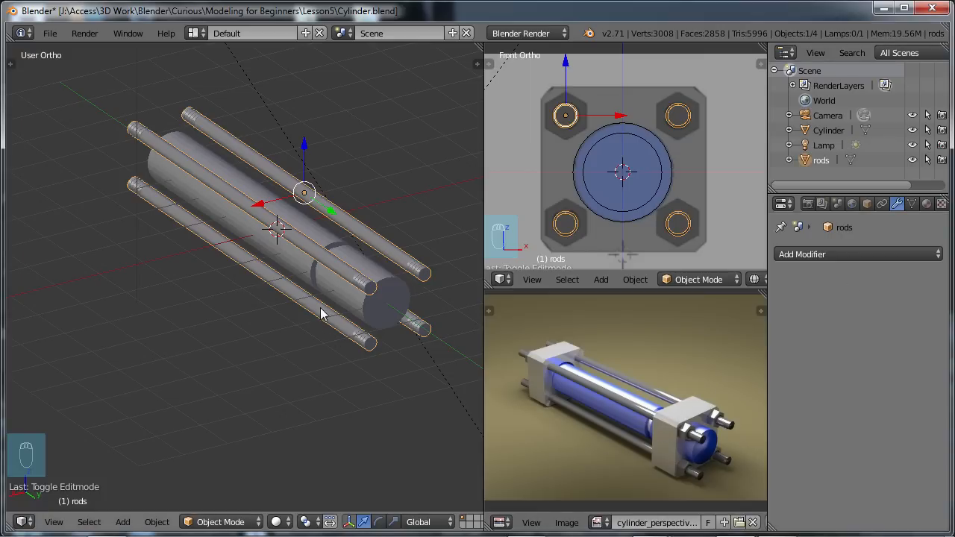
# Deselect everything and add a cube mesh, working in the right orthographic wireframe view.
pyautogui.press('KP_3')
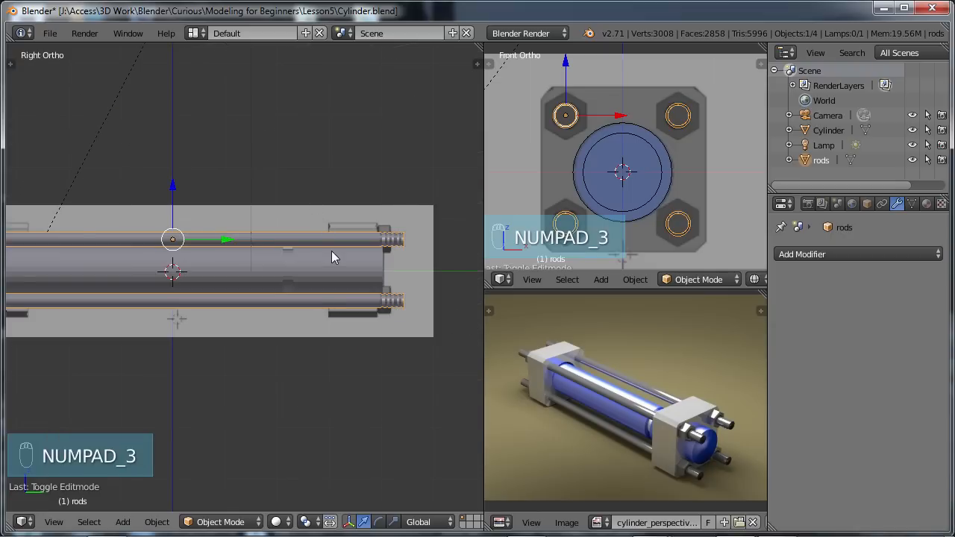
pyautogui.press('z')
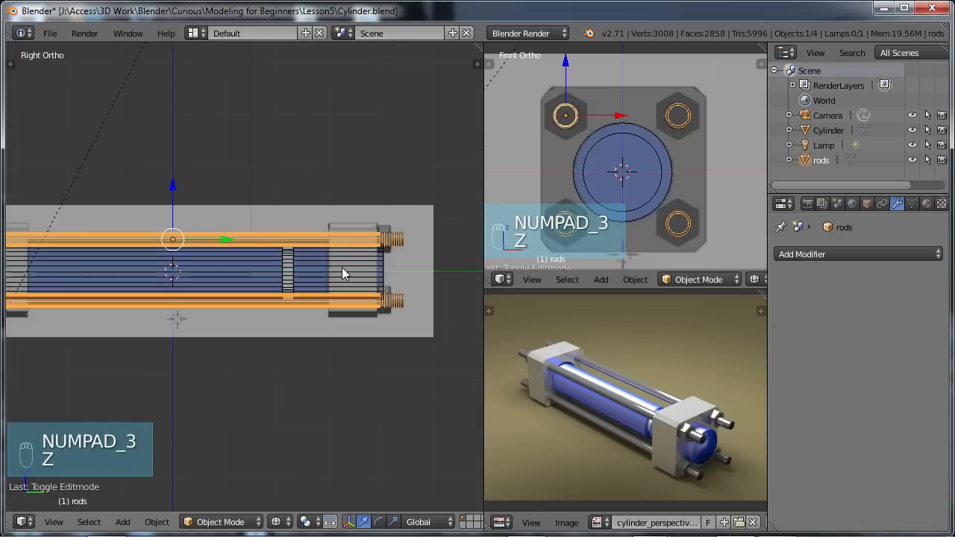
pyautogui.press('a')
pyautogui.scroll(2, 341, 267)
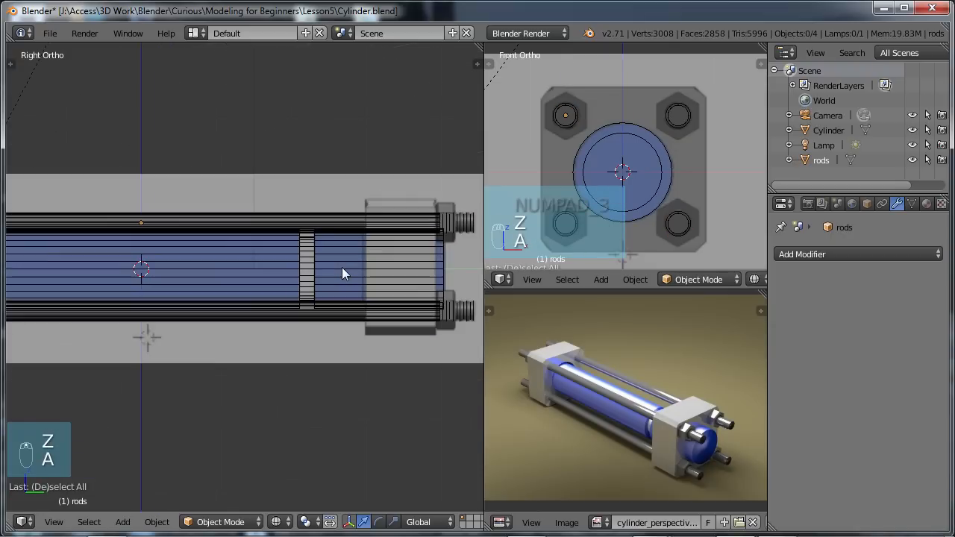
pyautogui.keyDown('shift'); pyautogui.moveTo(380, 262); pyautogui.dragTo(287, 238, button='middle'); pyautogui.keyUp('shift')
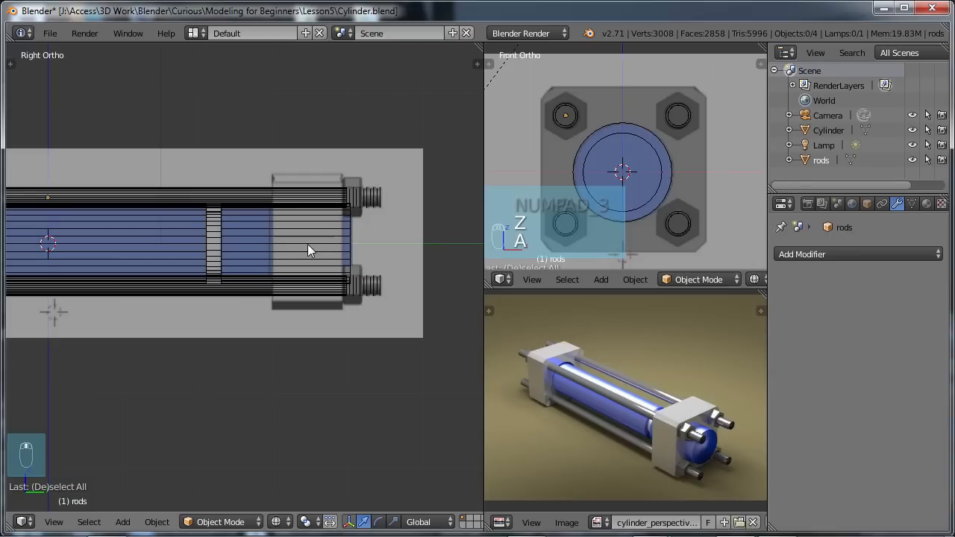
pyautogui.scroll(2, 308, 244)
pyautogui.keyDown('shift'); pyautogui.moveTo(377, 209); pyautogui.dragTo(296, 259, button='middle'); pyautogui.keyUp('shift')
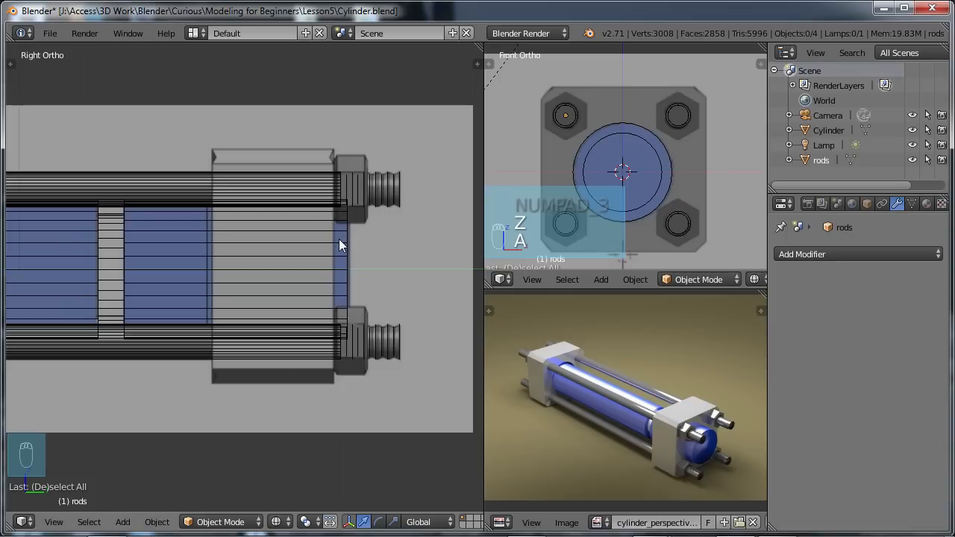
pyautogui.hotkey('shift', 'a')
pyautogui.moveTo(340, 239)
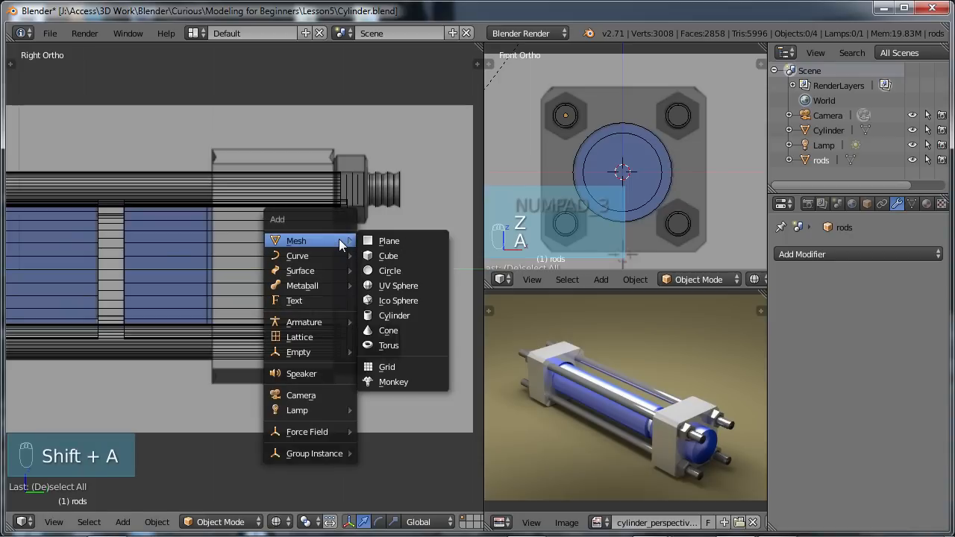
pyautogui.click(398, 259)
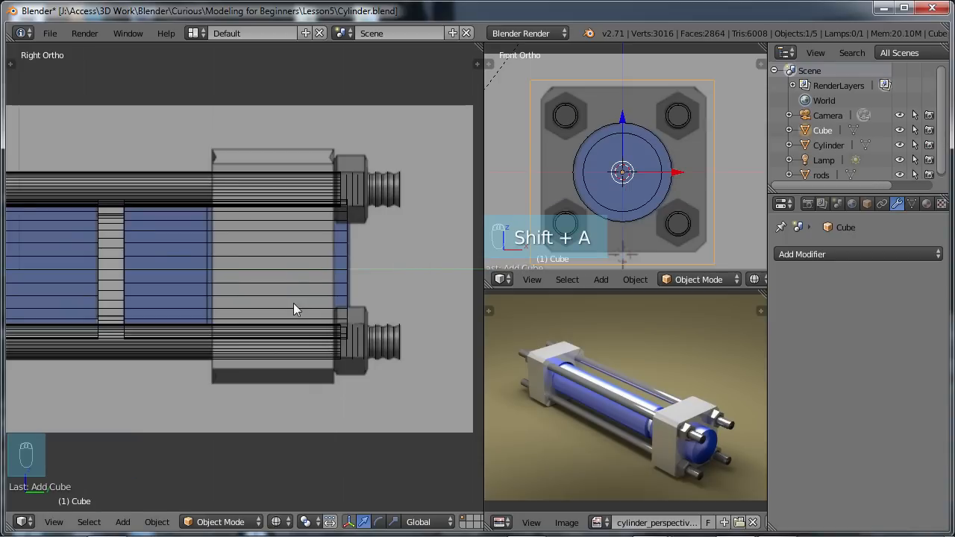
# Move the cube along Y onto the +Y end block in the side reference, scale it uniformly to the block's height, and align it along Z.
pyautogui.scroll(-5, 296, 308)
pyautogui.moveTo(130, 276); pyautogui.dragTo(314, 275)
pyautogui.press('s')
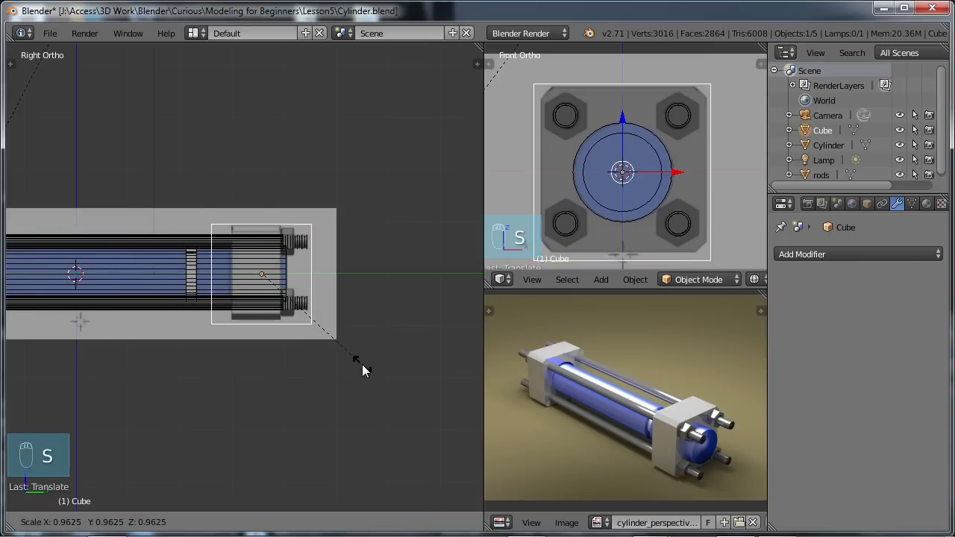
pyautogui.click(309, 368)
pyautogui.scroll(3, 308, 368)
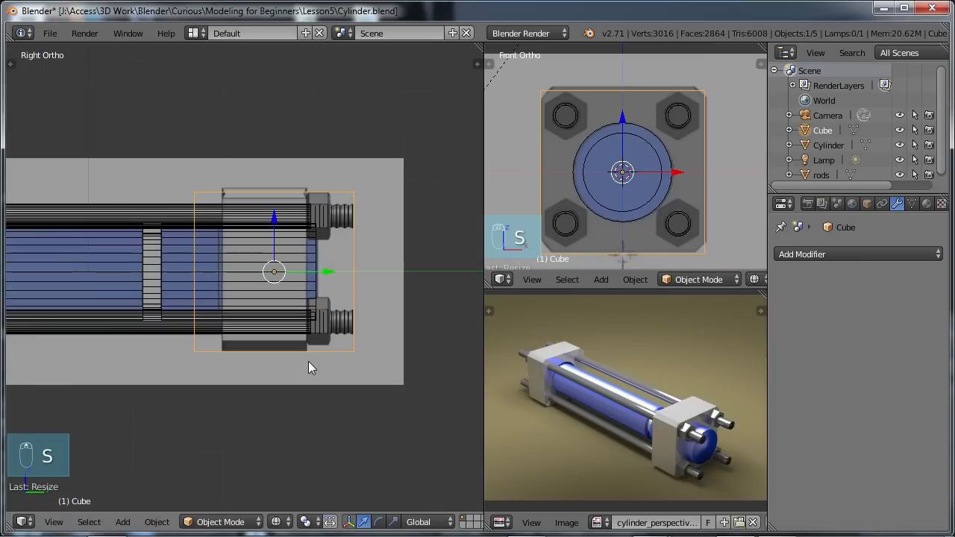
pyautogui.press('s')
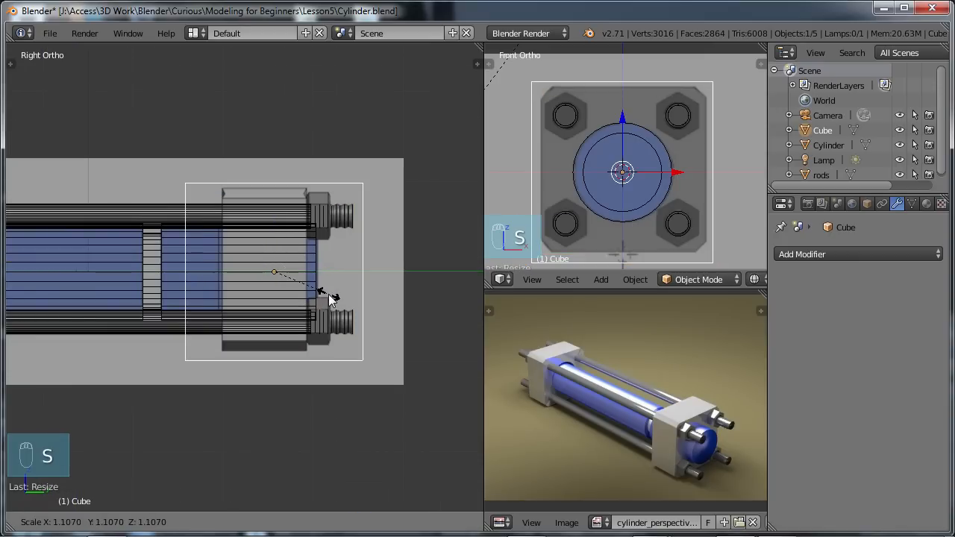
pyautogui.click(325, 293)
pyautogui.moveTo(270, 218); pyautogui.dragTo(270, 217)
# Scale the cube along Y and shift it to match the end block's thickness and position in the side reference.
pyautogui.press('s')
pyautogui.press('y')
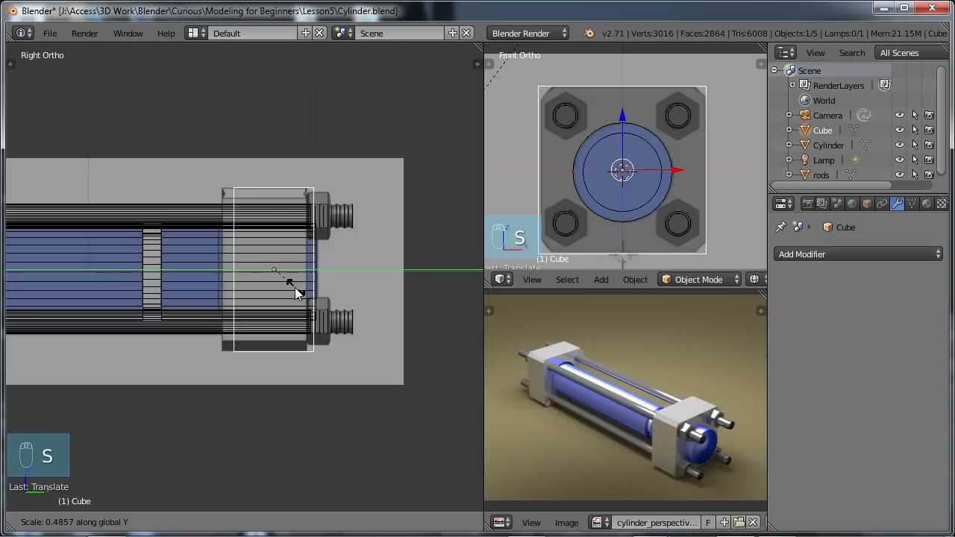
pyautogui.click(296, 293)
pyautogui.moveTo(325, 264); pyautogui.dragTo(315, 269)
pyautogui.press('s')
pyautogui.press('y')
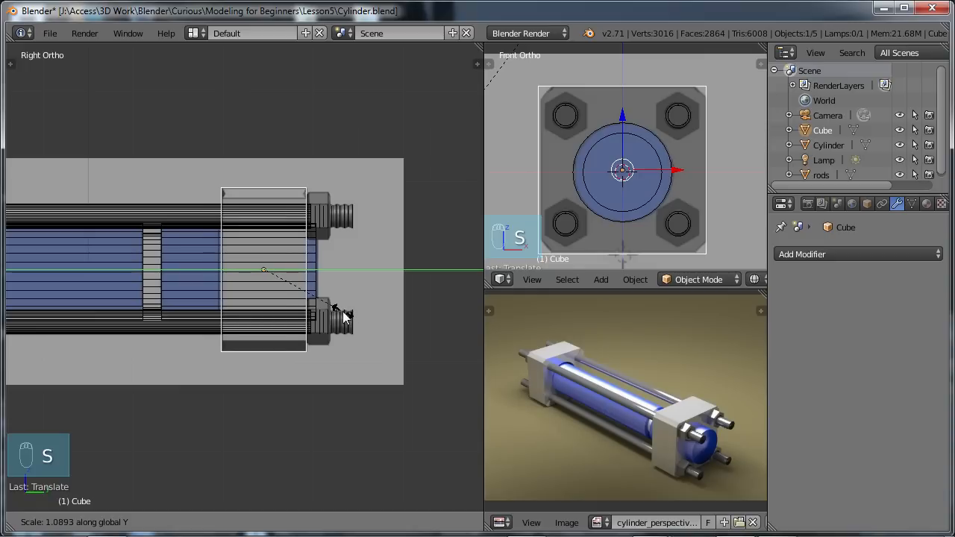
pyautogui.click(343, 318)
pyautogui.scroll(2, 321, 282)
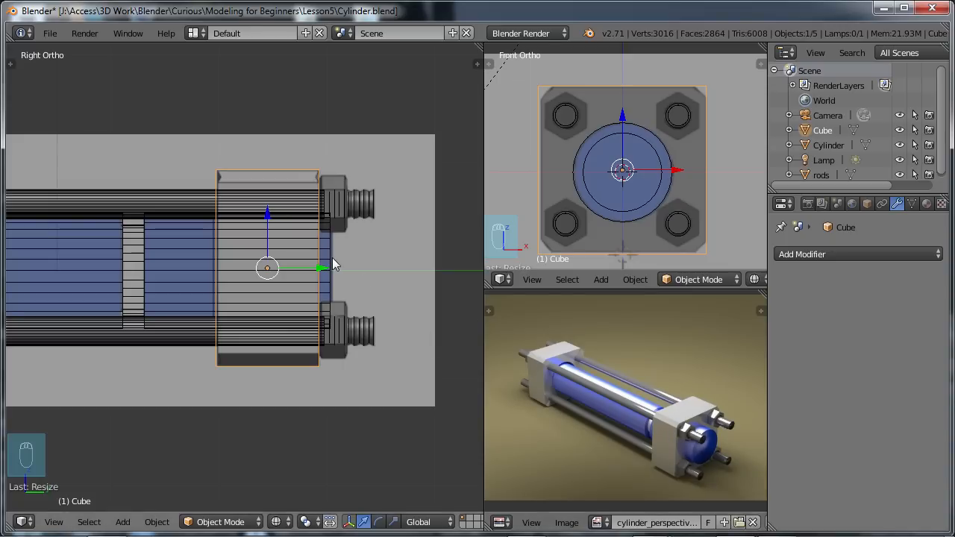
pyautogui.scroll(-2, 325, 273)
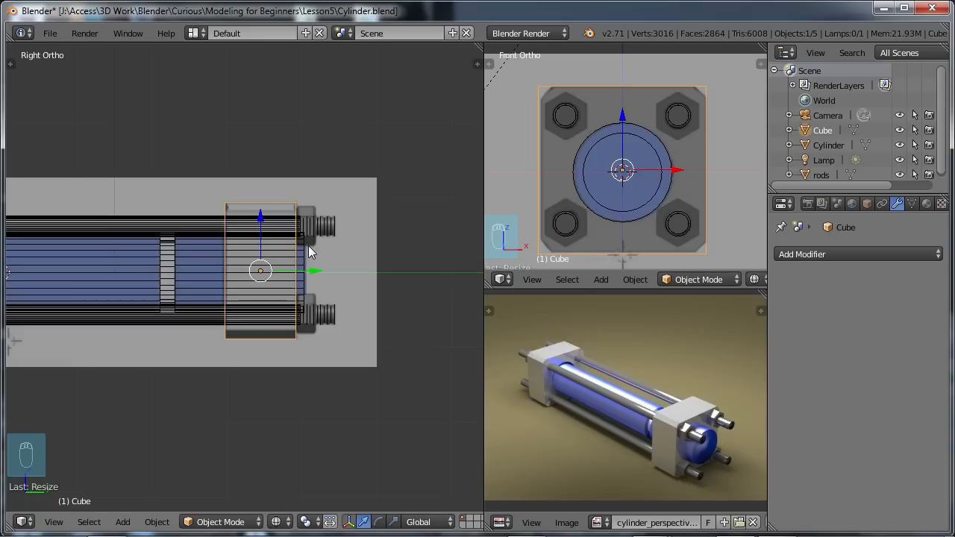
# In solid shading, enter Edit Mode on the end block and add two centred vertical loop cuts across its width.
pyautogui.press('z')
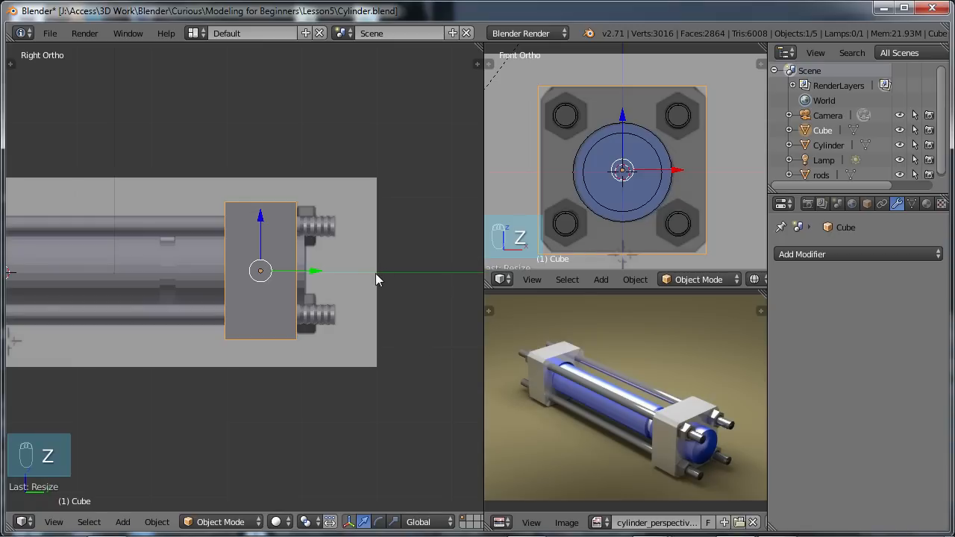
pyautogui.moveTo(375, 273); pyautogui.dragTo(235, 298, button='middle')
pyautogui.scroll(1, 230, 279)
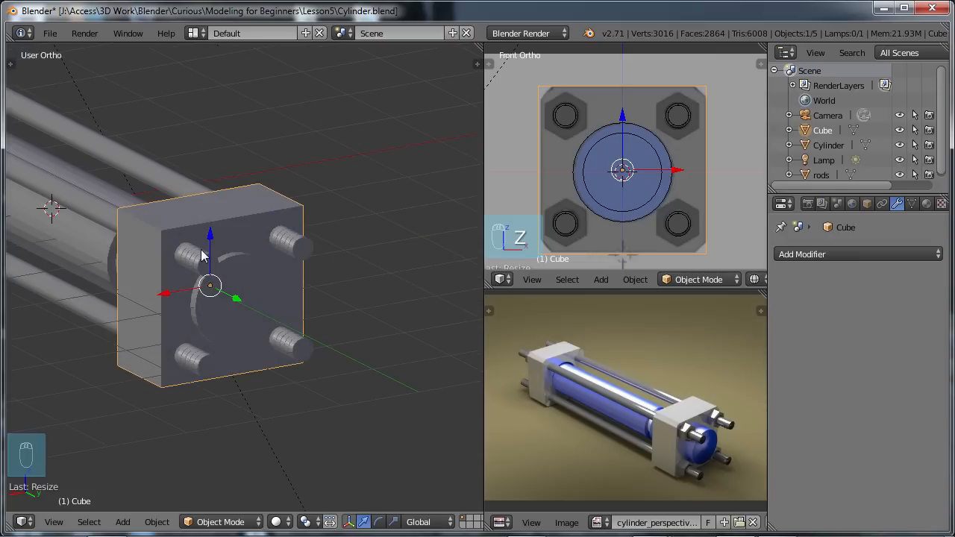
pyautogui.press('Tab')
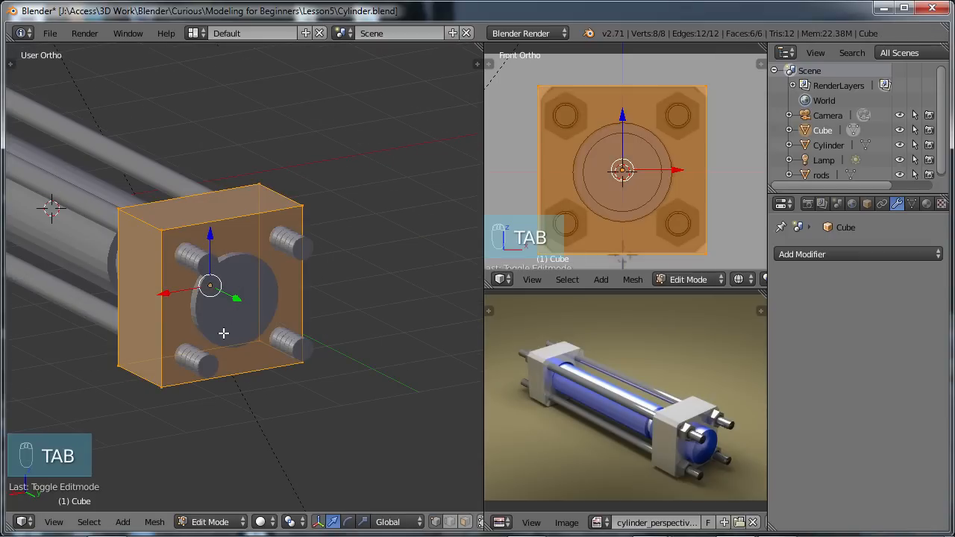
pyautogui.hotkey('ctrl', 'r')
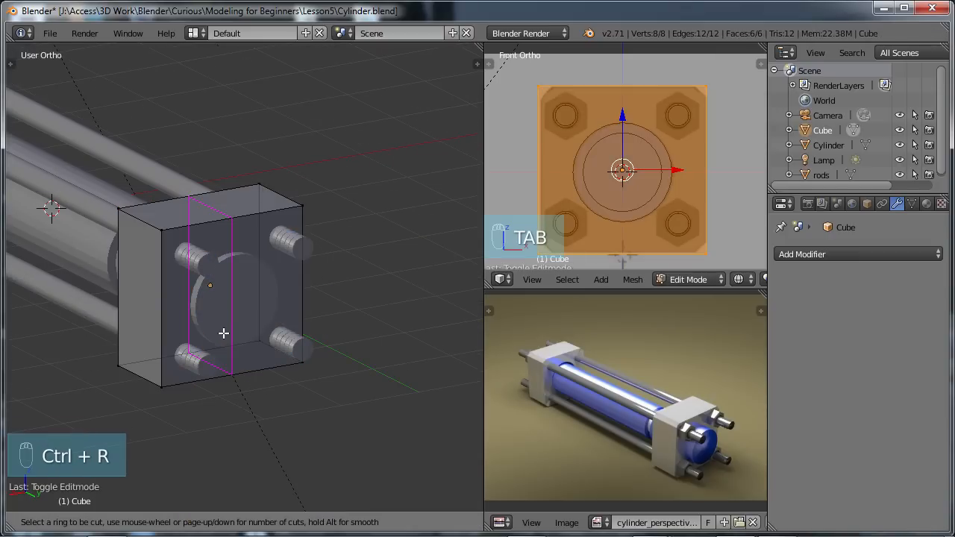
pyautogui.scroll(-1, 223, 333)
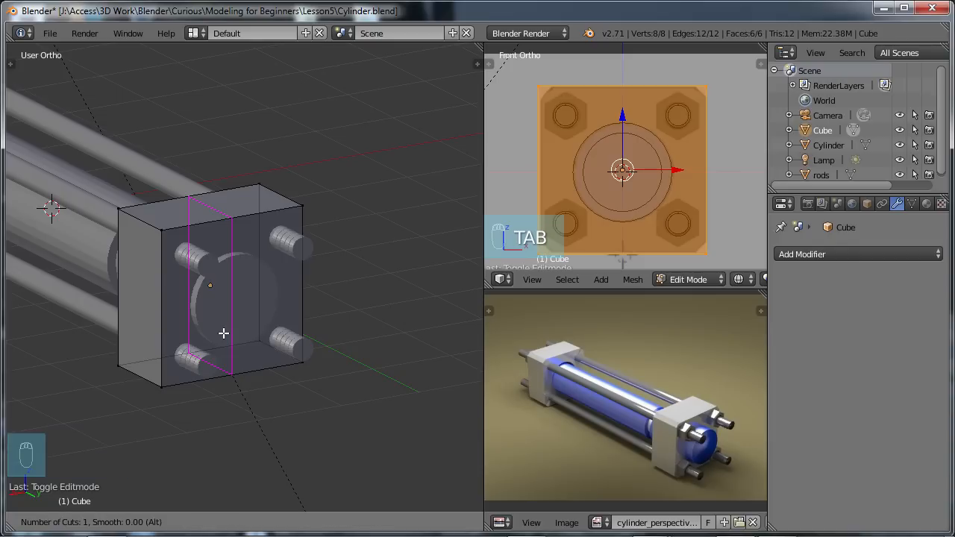
pyautogui.scroll(1, 223, 334)
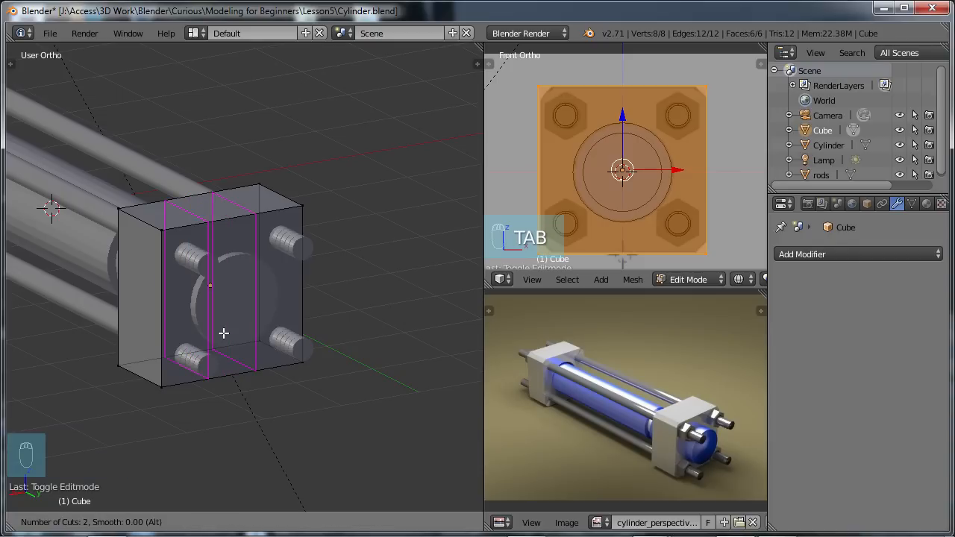
pyautogui.click(223, 333)
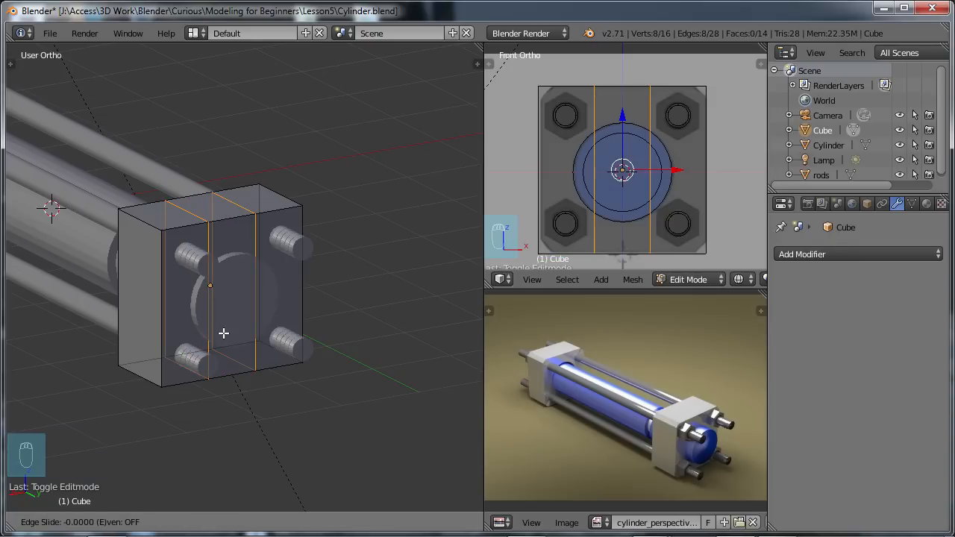
pyautogui.click(223, 333)
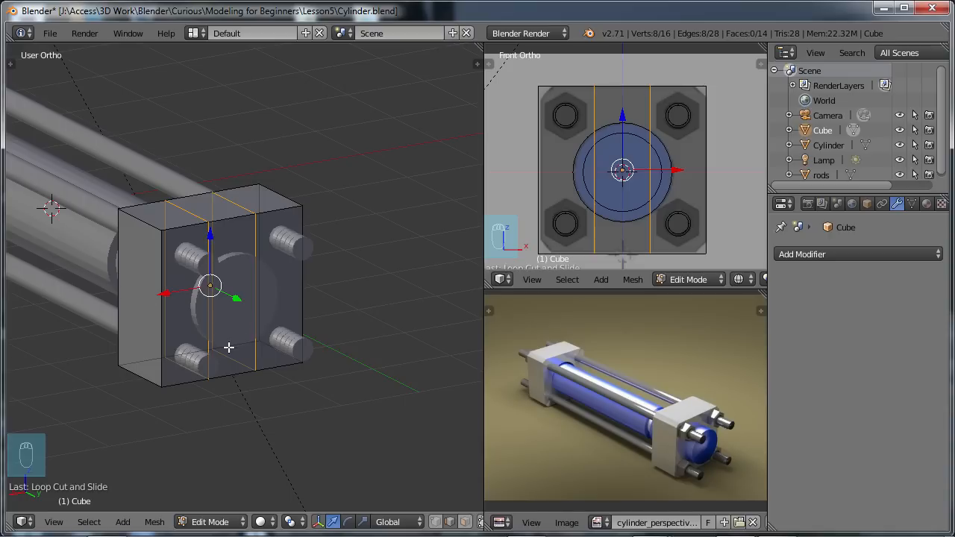
# Scale the two vertical loops apart along X to where the corner chamfers begin in the front reference.
pyautogui.press('s')
pyautogui.press('x')
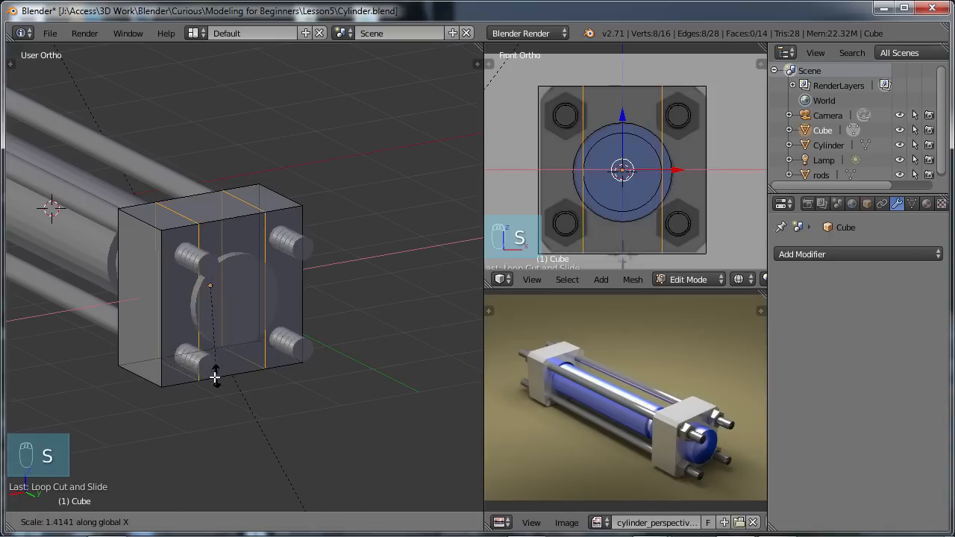
pyautogui.click(106, 408)
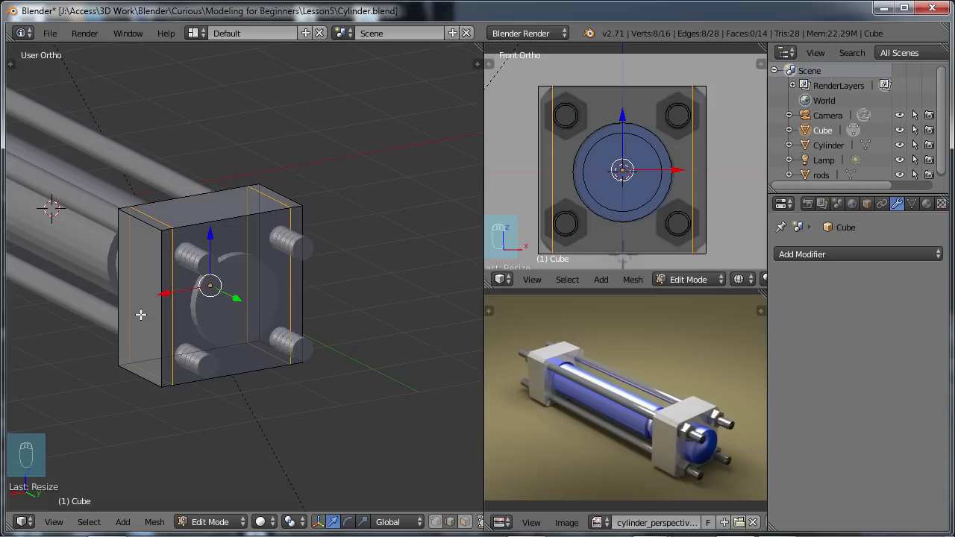
# Add two horizontal loop cuts around the end block and scale them apart along Z to the chamfer height in the front reference.
pyautogui.hotkey('ctrl', 'r')
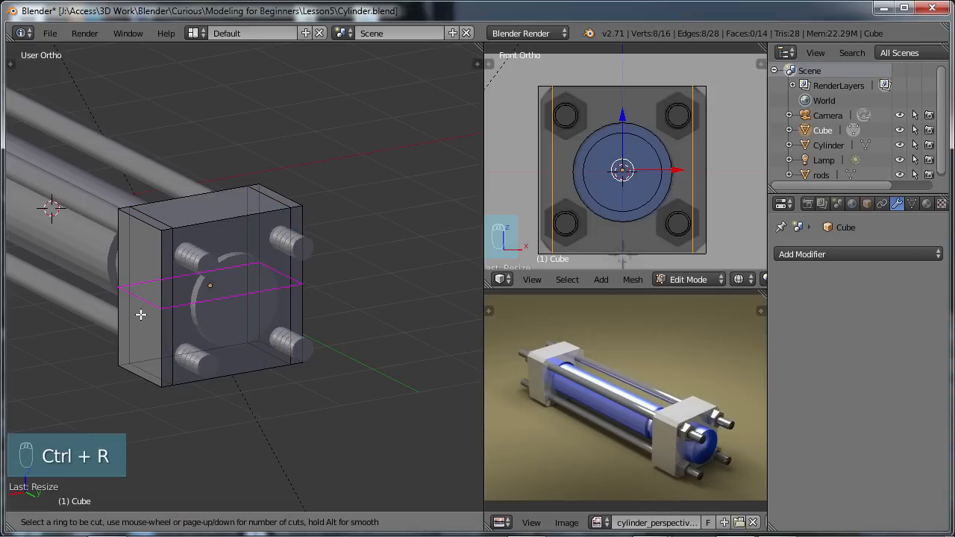
pyautogui.scroll(1, 141, 314)
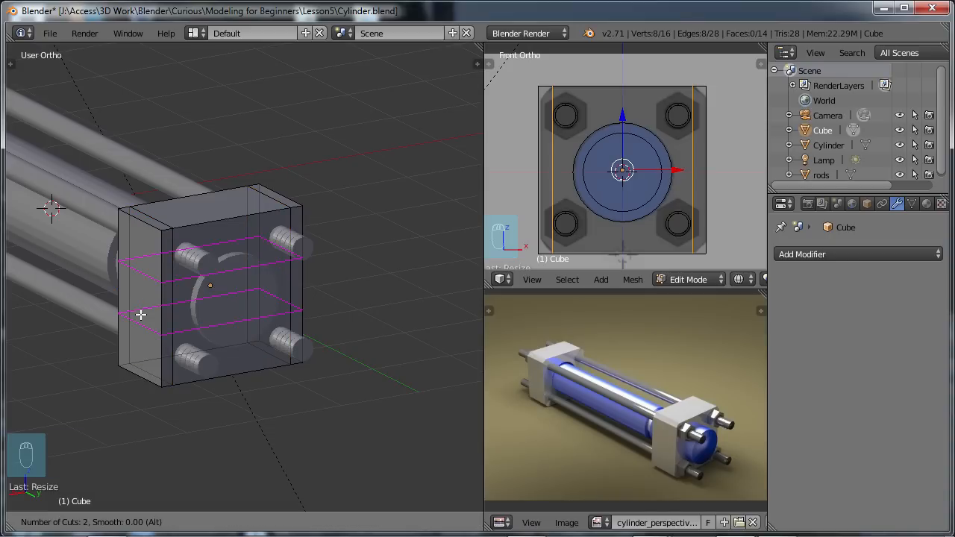
pyautogui.click(141, 314)
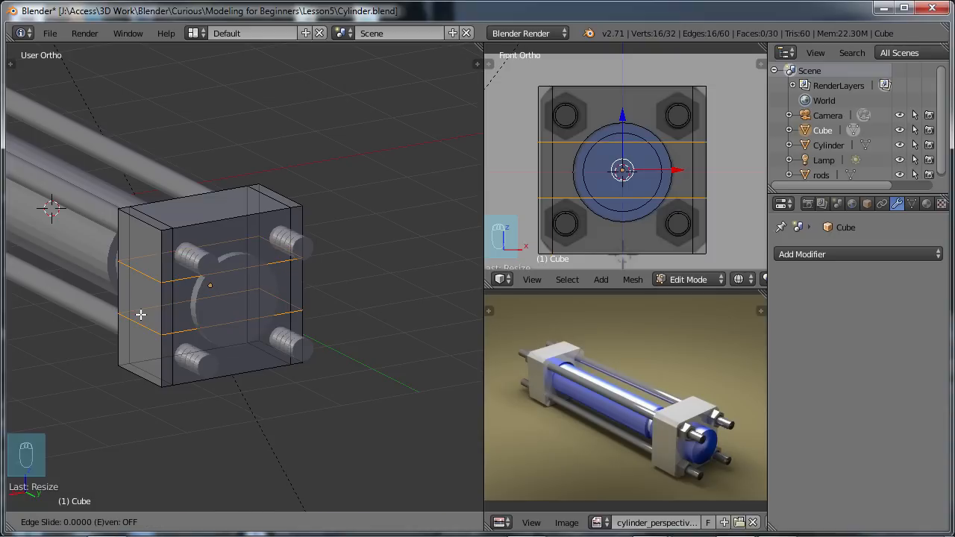
pyautogui.rightClick(140, 314)
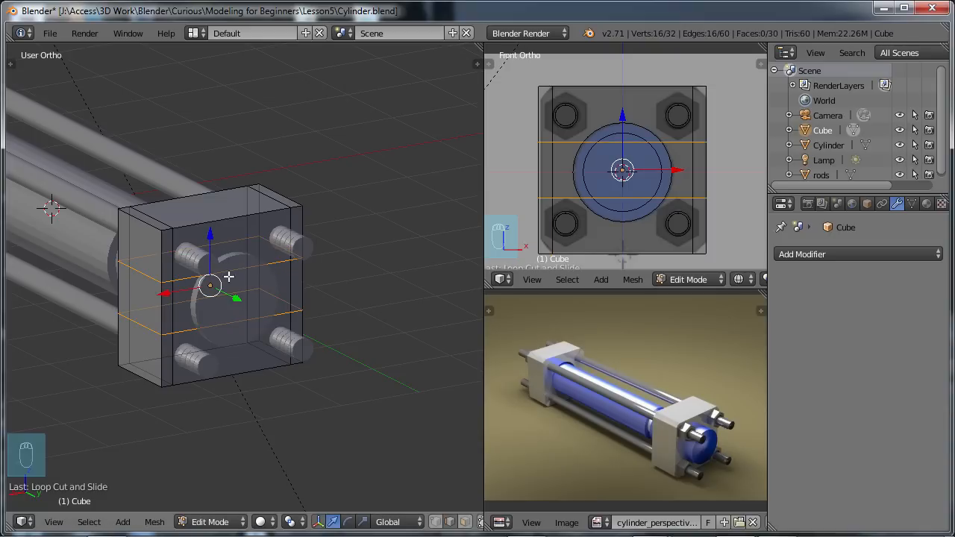
pyautogui.press('s')
pyautogui.press('z')
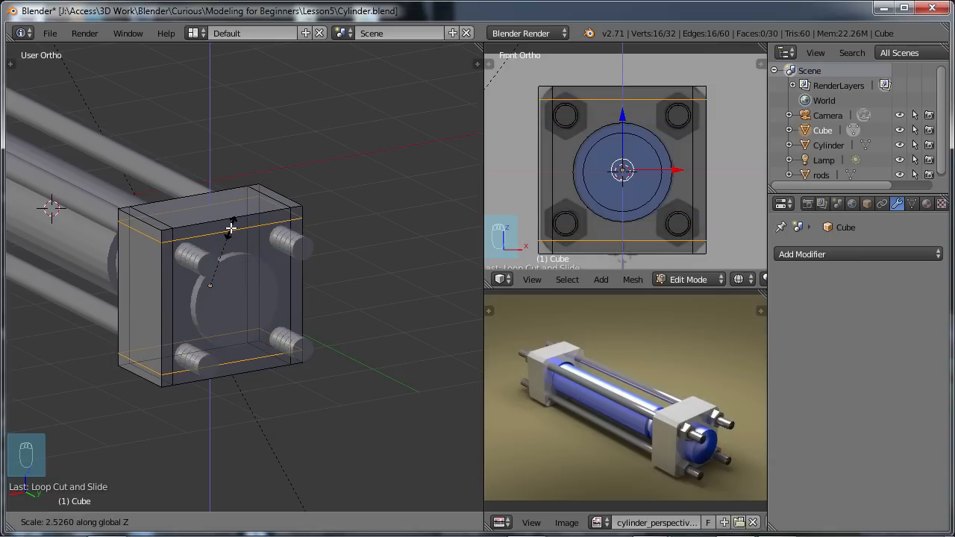
pyautogui.click(231, 227)
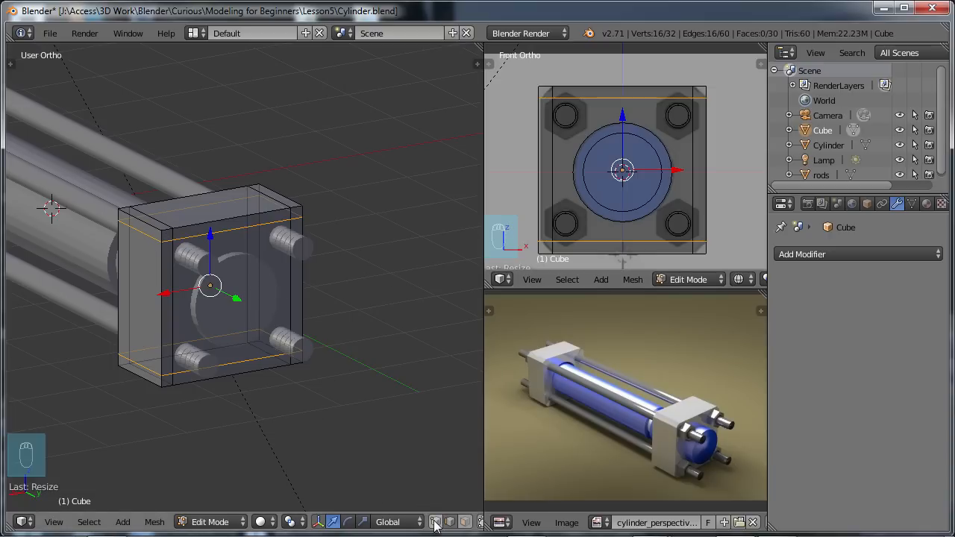
# Select the outermost vertices at all four corners of the end block, through its full depth.
pyautogui.press('a')
pyautogui.rightClick(302, 205)
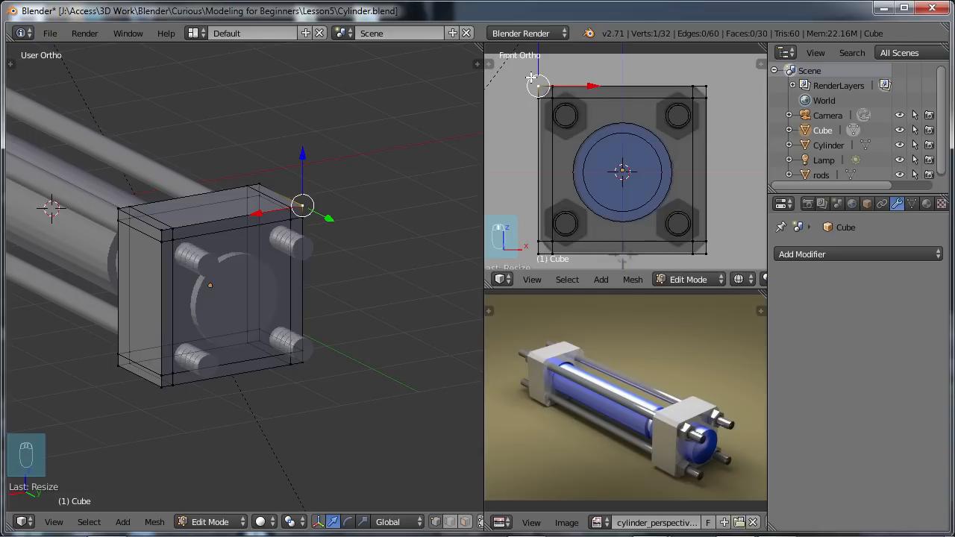
pyautogui.press('b')
pyautogui.moveTo(531, 78); pyautogui.dragTo(547, 96)
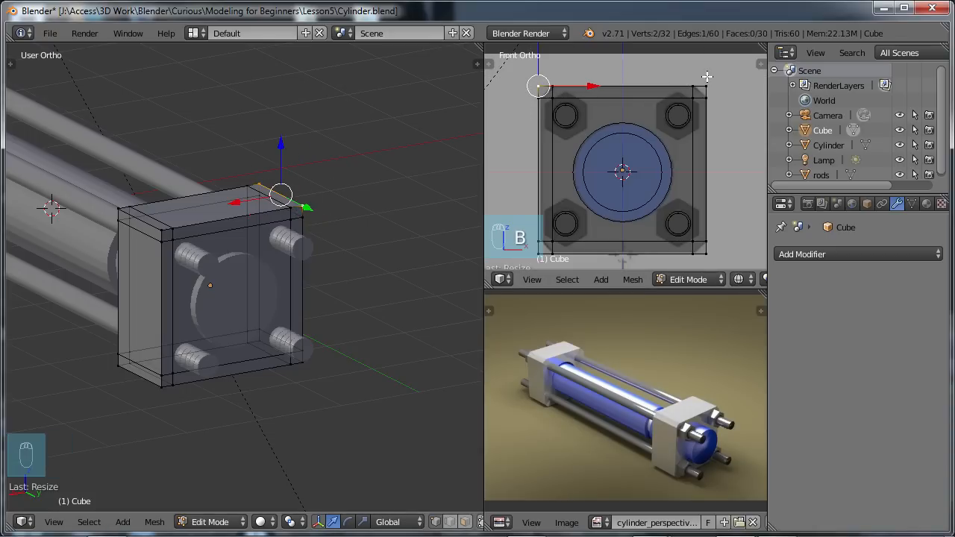
pyautogui.moveTo(706, 76); pyautogui.dragTo(690, 94)
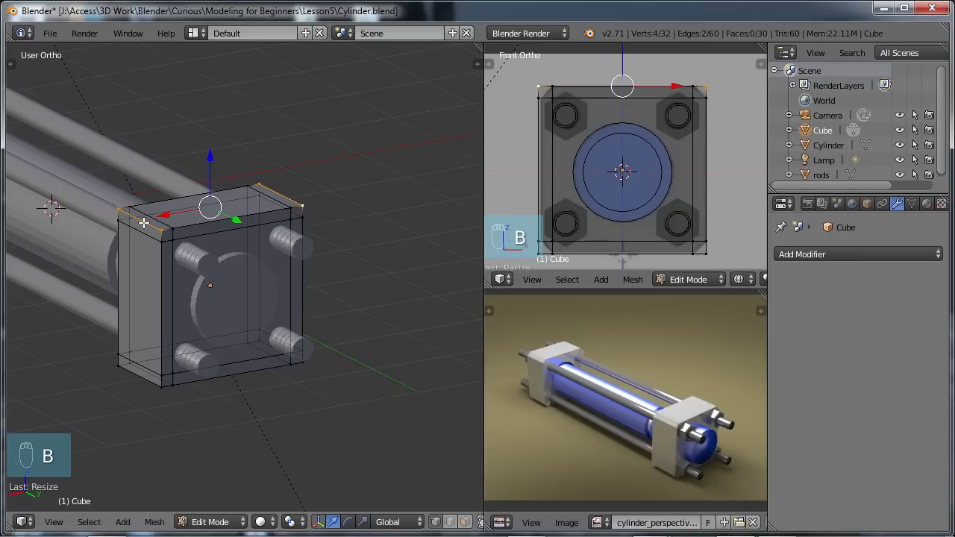
pyautogui.press('b')
pyautogui.moveTo(537, 254); pyautogui.dragTo(701, 249)
pyautogui.press('b')
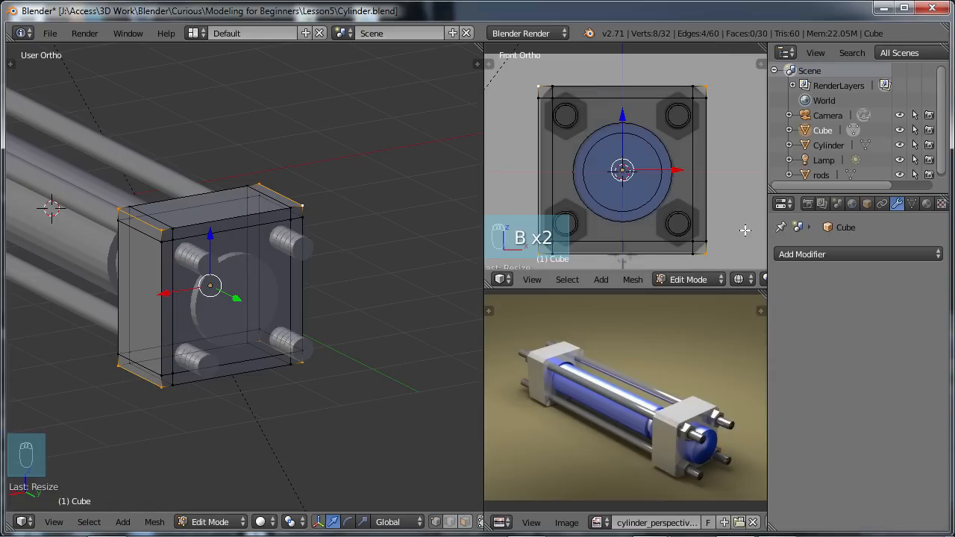
# Scale the selected corner vertices inward to about 0.93 to form the chamfers, and return to Object Mode.
pyautogui.press('s')
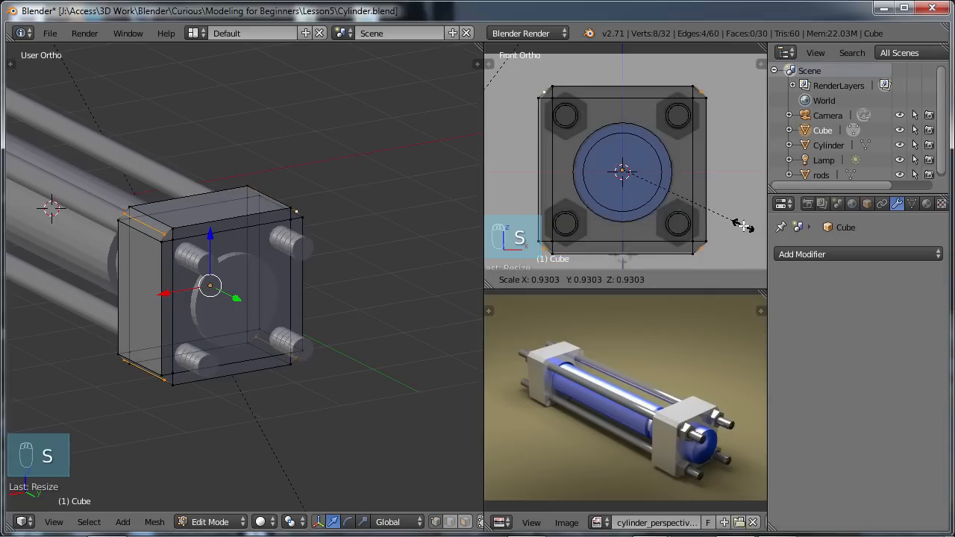
pyautogui.click(741, 224)
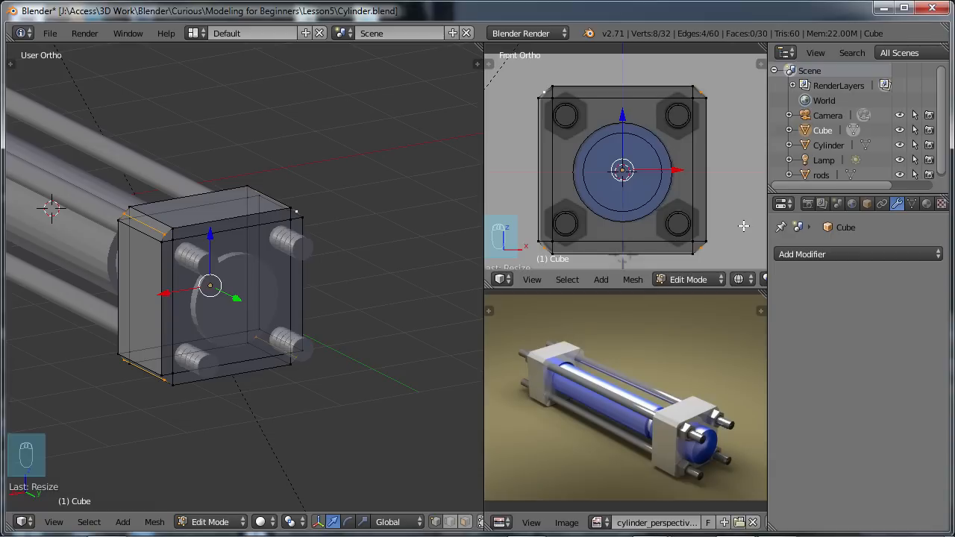
pyautogui.press('a')
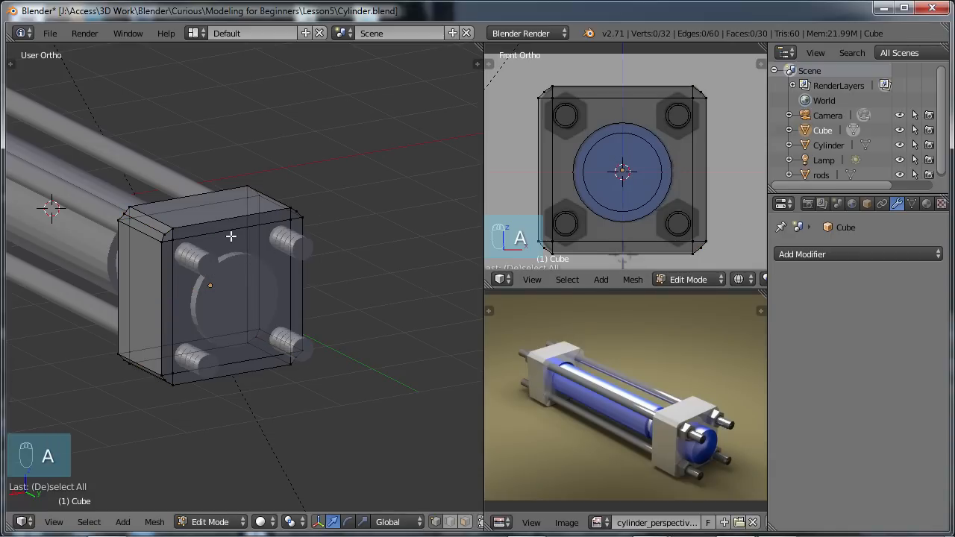
pyautogui.press('Tab')
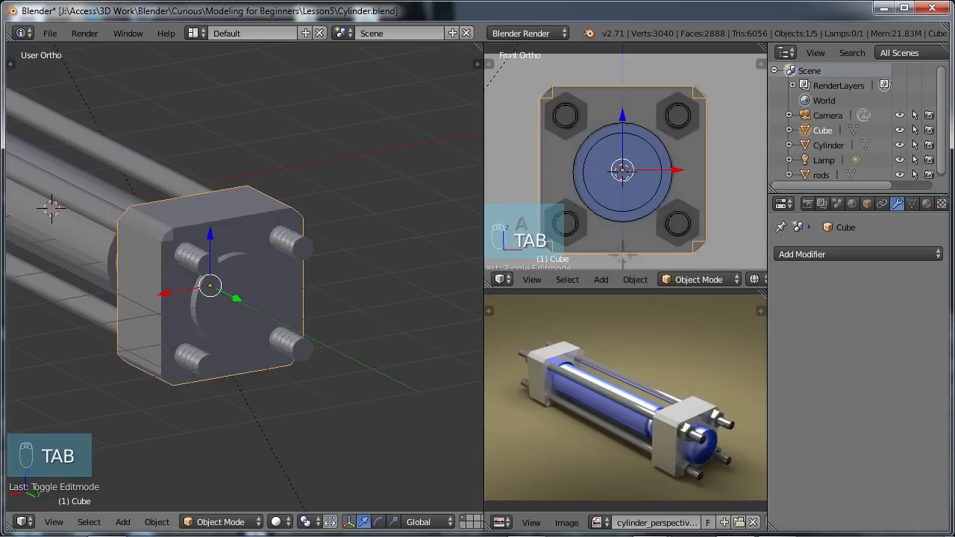
# Rename the Cube object as block.
pyautogui.scroll(-2, 231, 238)
pyautogui.moveTo(278, 297); pyautogui.dragTo(203, 268, button='middle')
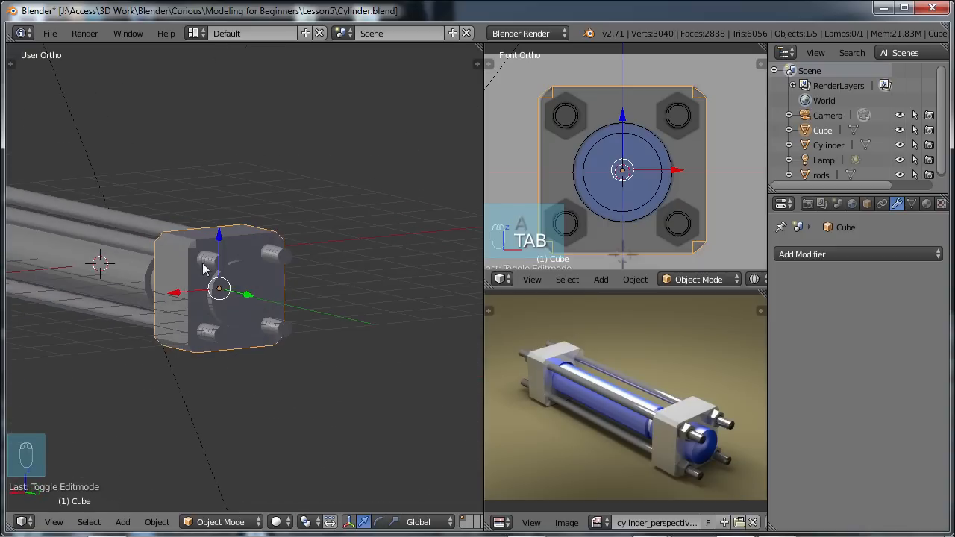
pyautogui.doubleClick(825, 132)
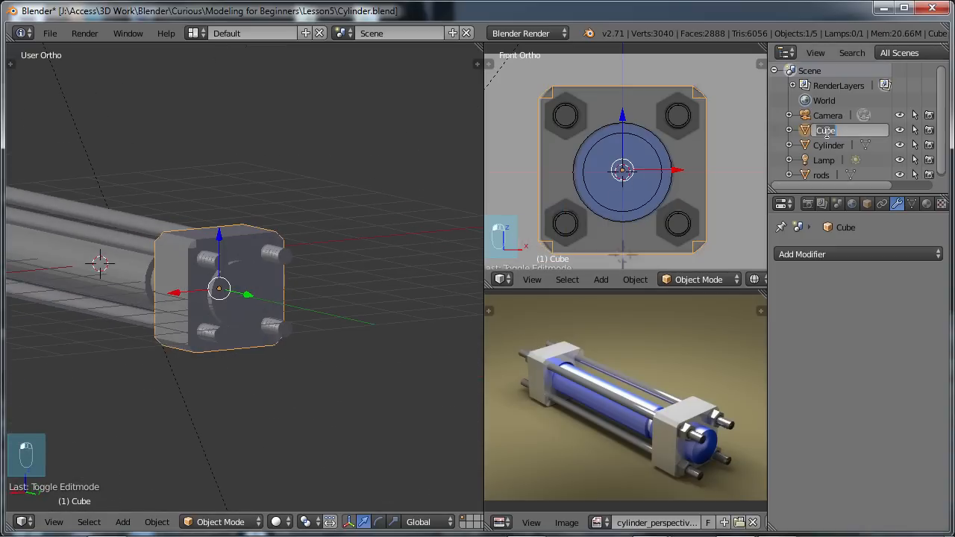
pyautogui.write('block')
pyautogui.press('Return')
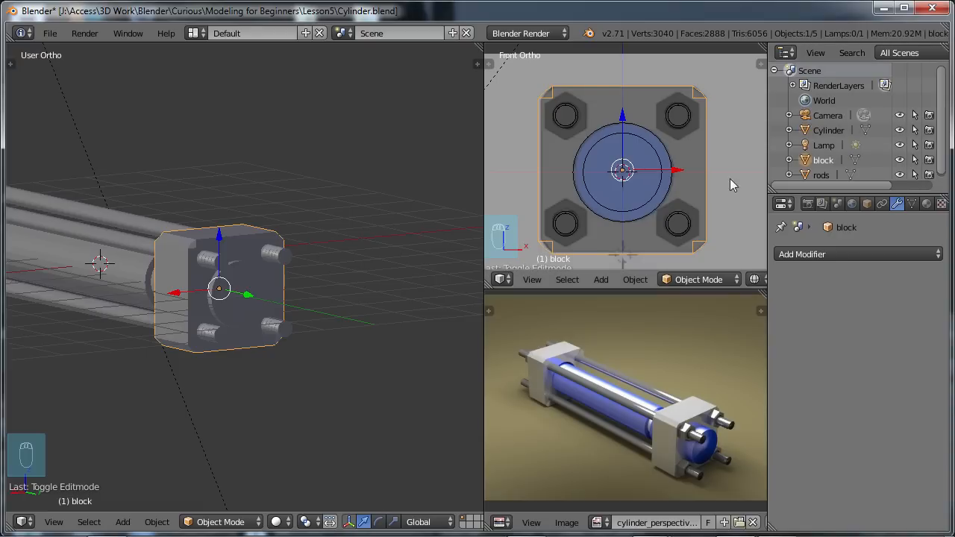
# Try small shifts of the block along Y over the threaded rod ends.
pyautogui.moveTo(273, 299); pyautogui.dragTo(317, 328, button='middle')
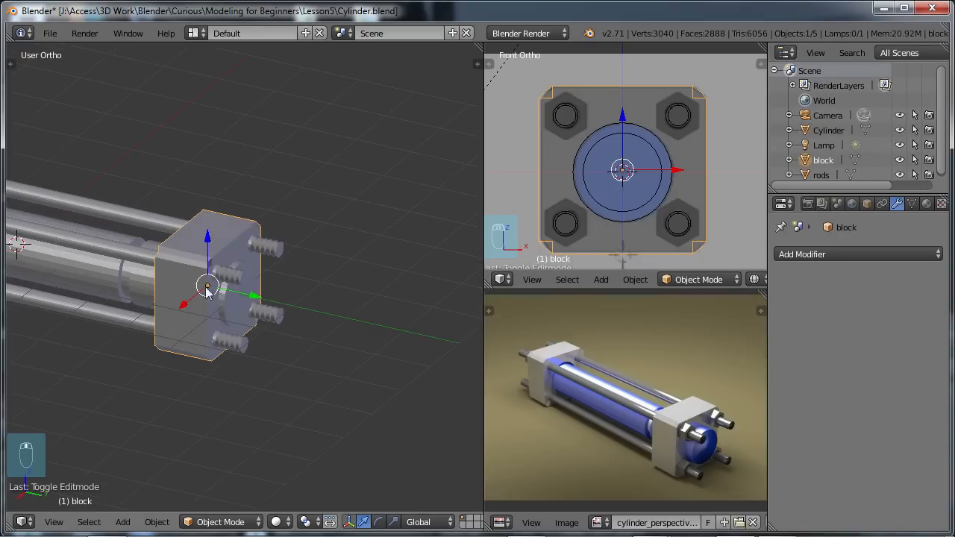
pyautogui.moveTo(256, 297)
pyautogui.mouseDown()
pyautogui.moveTo(401, 341)
pyautogui.moveTo(282, 320)
pyautogui.moveTo(248, 299)
pyautogui.moveTo(305, 298)
pyautogui.moveTo(253, 291)
pyautogui.mouseUp()
pyautogui.press('KP_3')
pyautogui.moveTo(287, 310); pyautogui.dragTo(252, 316, button='middle')
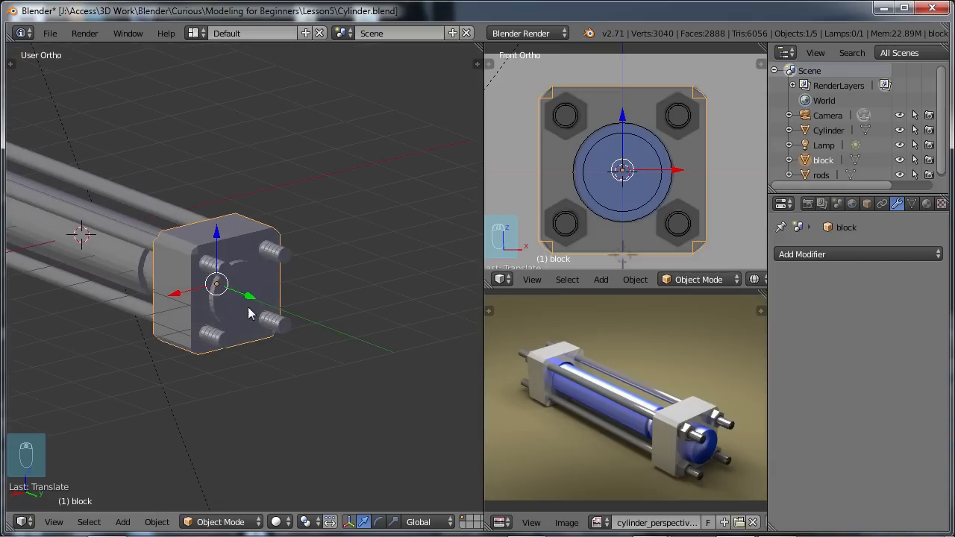
pyautogui.moveTo(270, 255); pyautogui.dragTo(270, 302, button='middle')
pyautogui.press('g')
pyautogui.press('y')
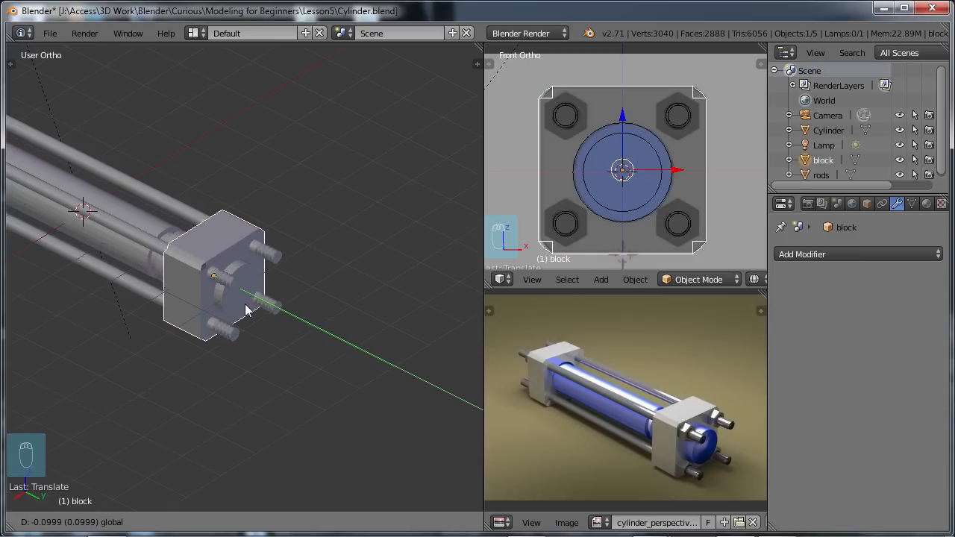
pyautogui.click(249, 311)
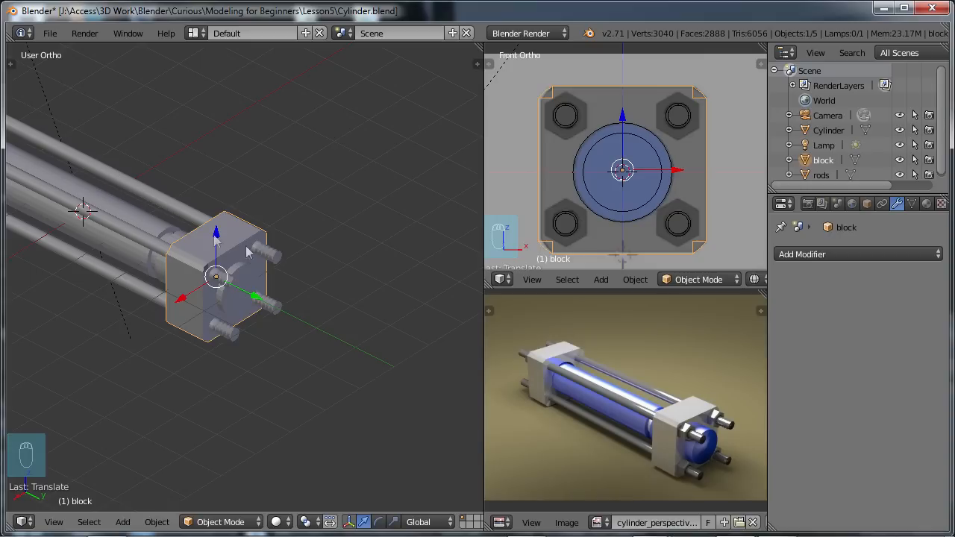
# Move the block along Y clear of the rod ends and save over Cylinder.blend.
pyautogui.moveTo(254, 295); pyautogui.dragTo(355, 347)
pyautogui.moveTo(257, 369); pyautogui.dragTo(247, 308, button='middle')
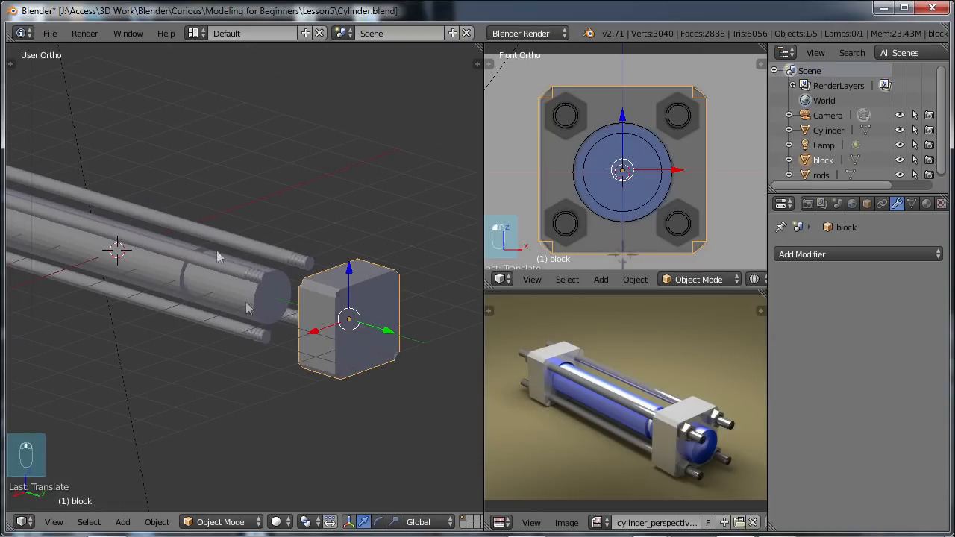
pyautogui.hotkey('ctrl', 's')
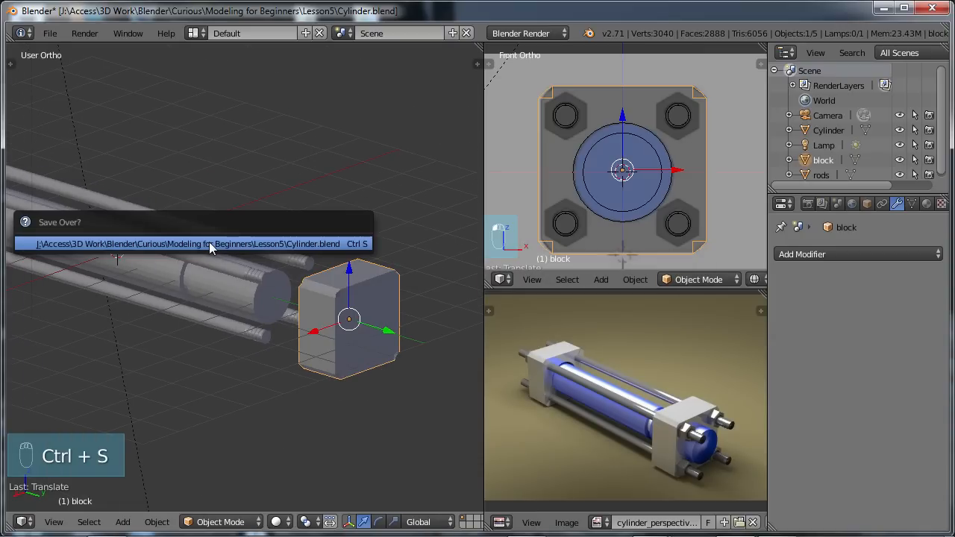
pyautogui.click(209, 243)
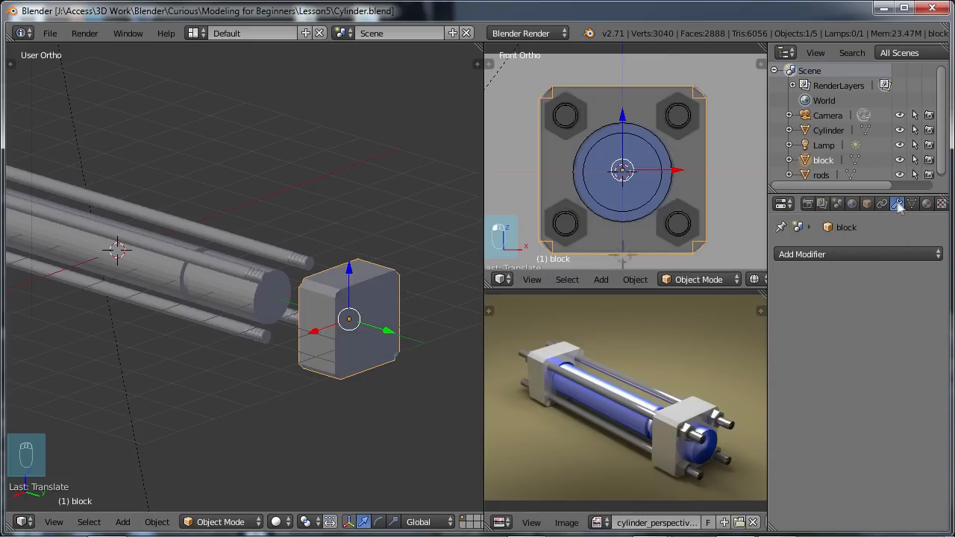
# Add a Boolean modifier to the block with the Difference operation and rods as the target object.
pyautogui.click(807, 257)
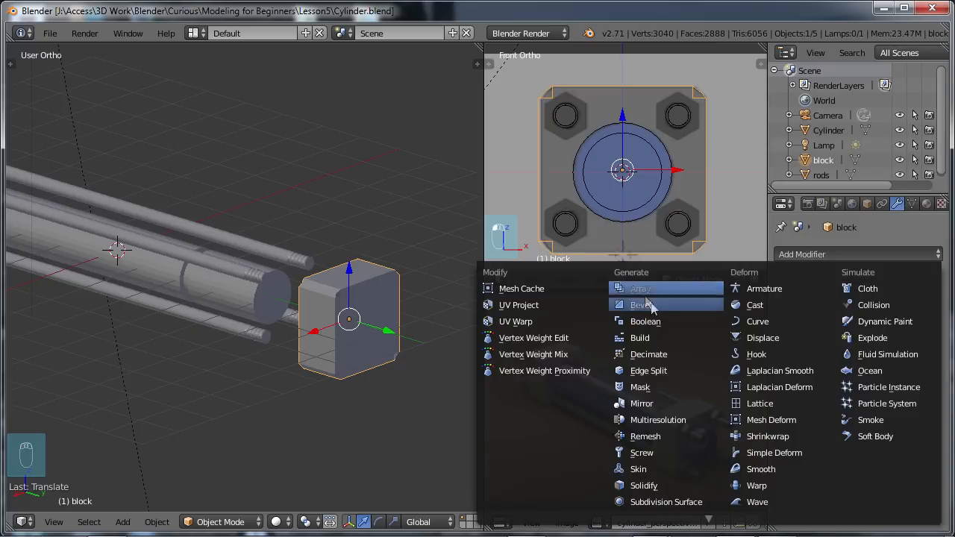
pyautogui.click(650, 324)
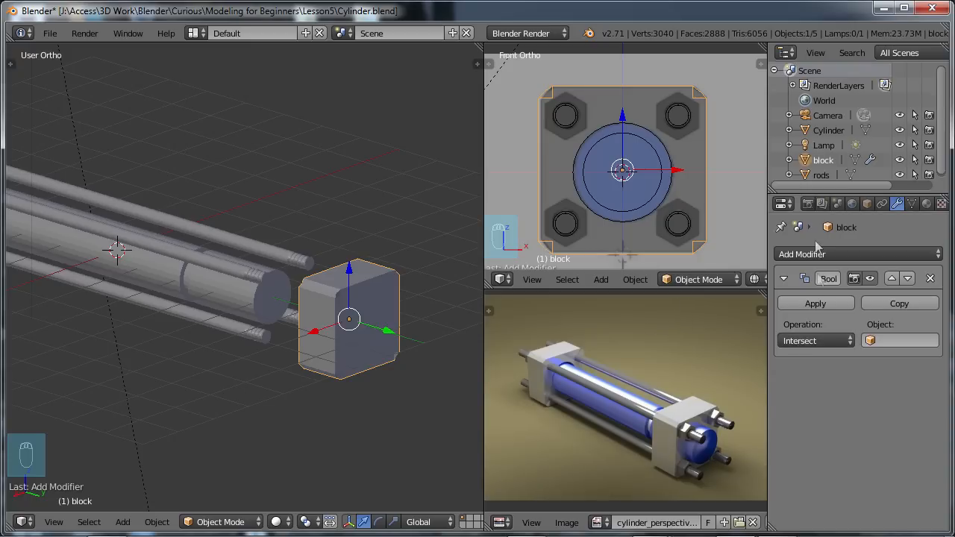
pyautogui.click(813, 348)
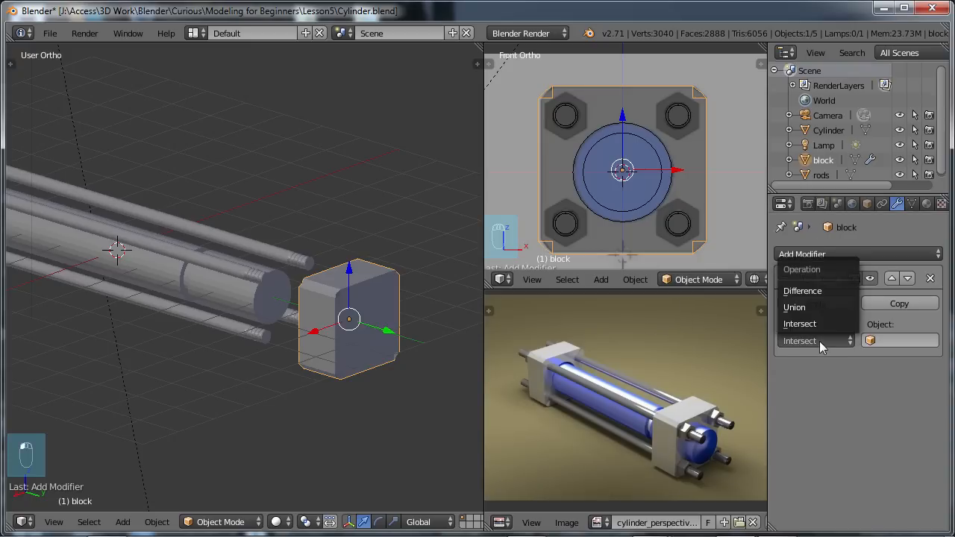
pyautogui.click(804, 292)
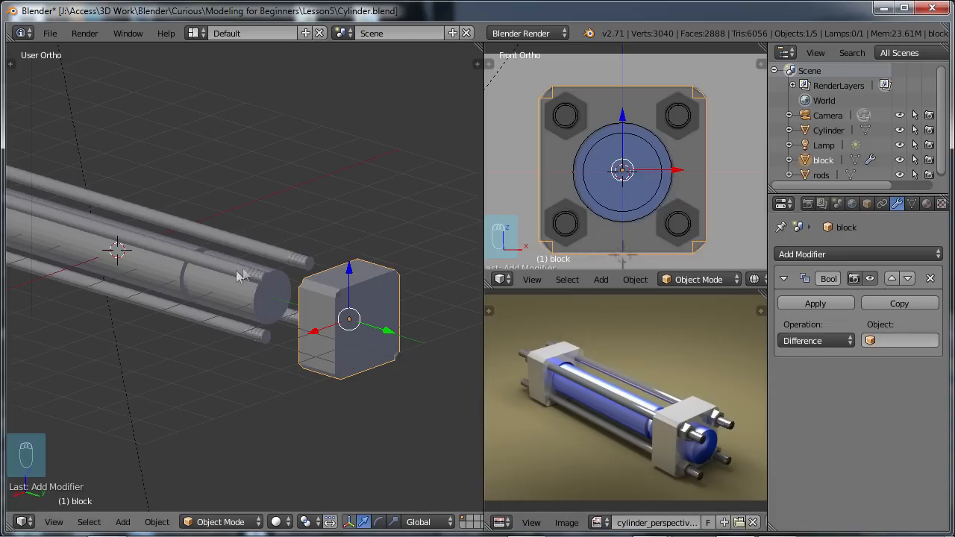
pyautogui.click(874, 343)
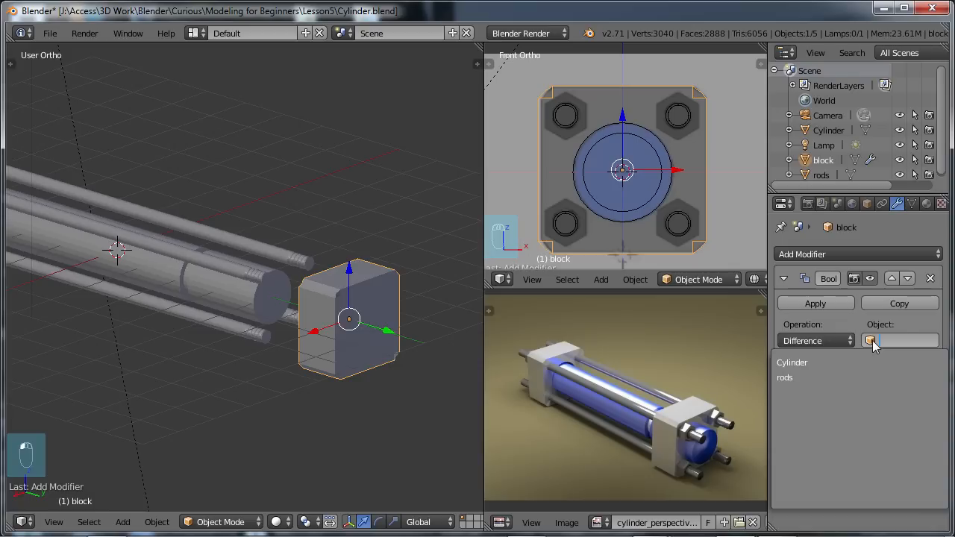
pyautogui.click(796, 377)
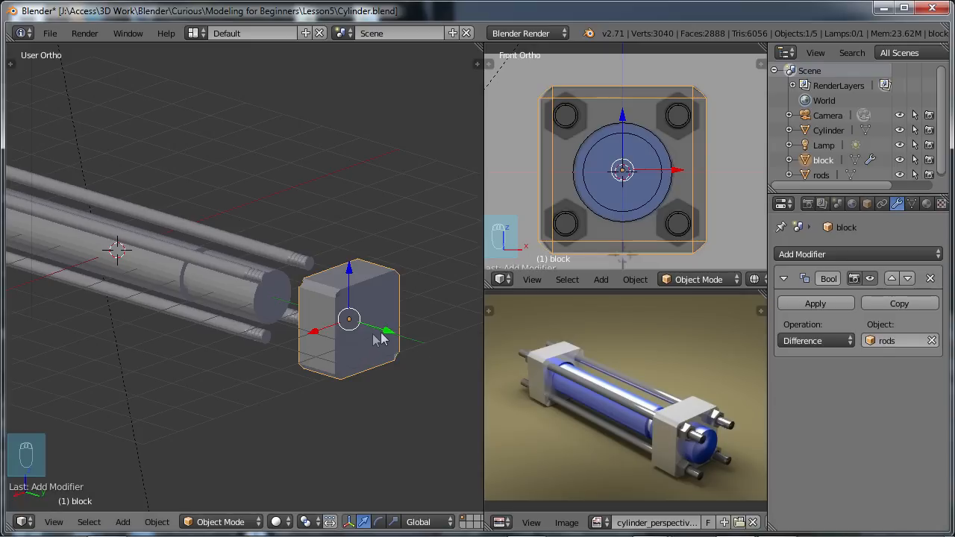
# Move the block back along Y onto the rods and apply the Boolean modifier to cut the rod holes.
pyautogui.moveTo(389, 333); pyautogui.dragTo(287, 304)
pyautogui.click(287, 303)
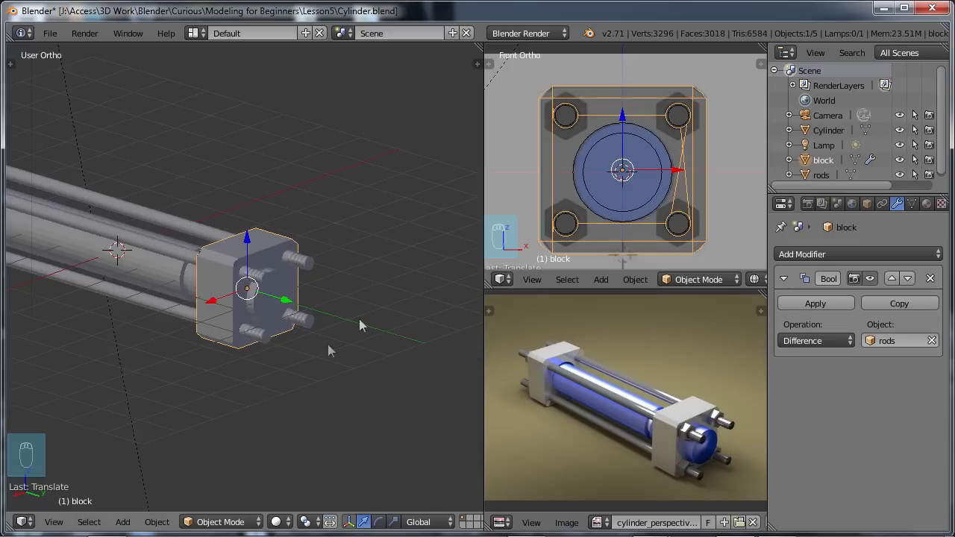
pyautogui.click(821, 300)
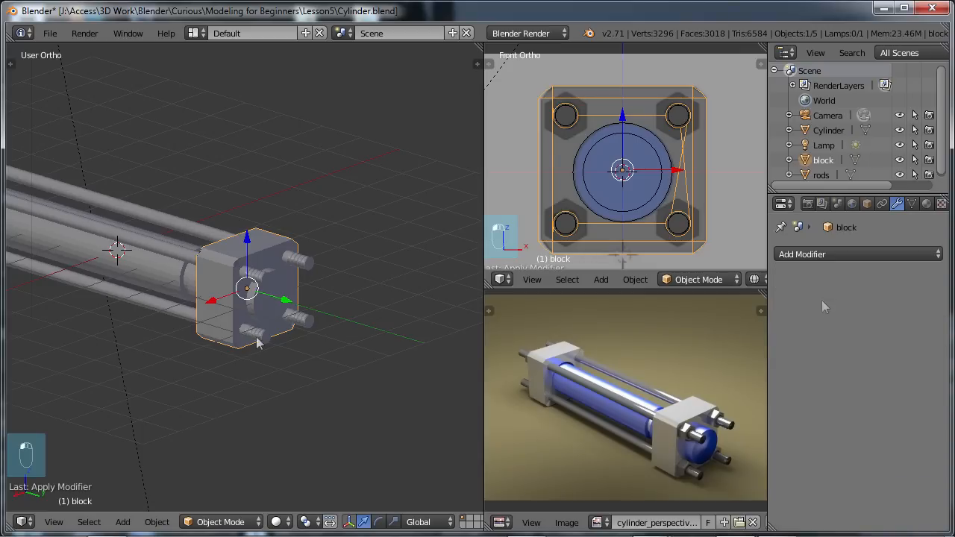
# Slide the block along Y off the rods to inspect the four rod holes.
pyautogui.moveTo(287, 301); pyautogui.dragTo(389, 347)
pyautogui.moveTo(397, 362); pyautogui.dragTo(428, 376, button='middle')
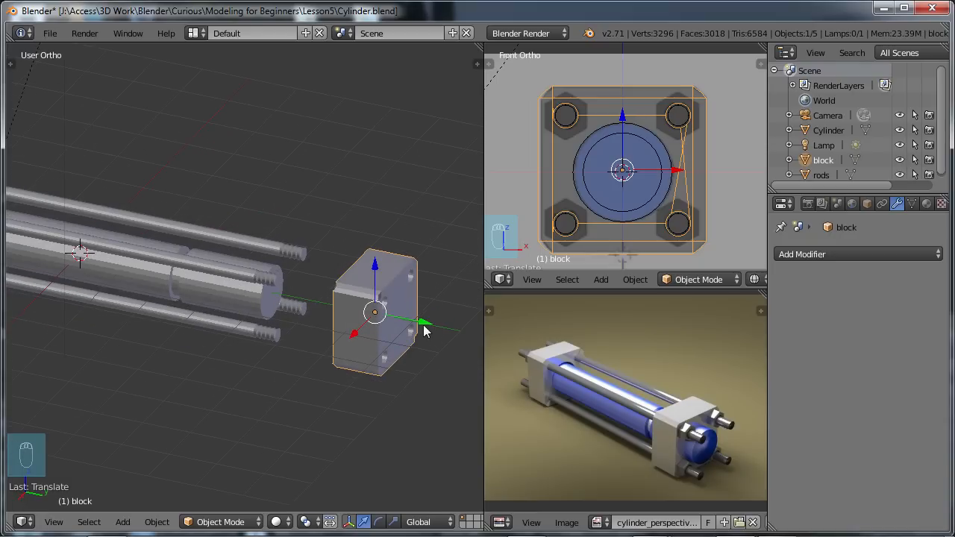
pyautogui.moveTo(418, 336); pyautogui.dragTo(373, 336, button='middle')
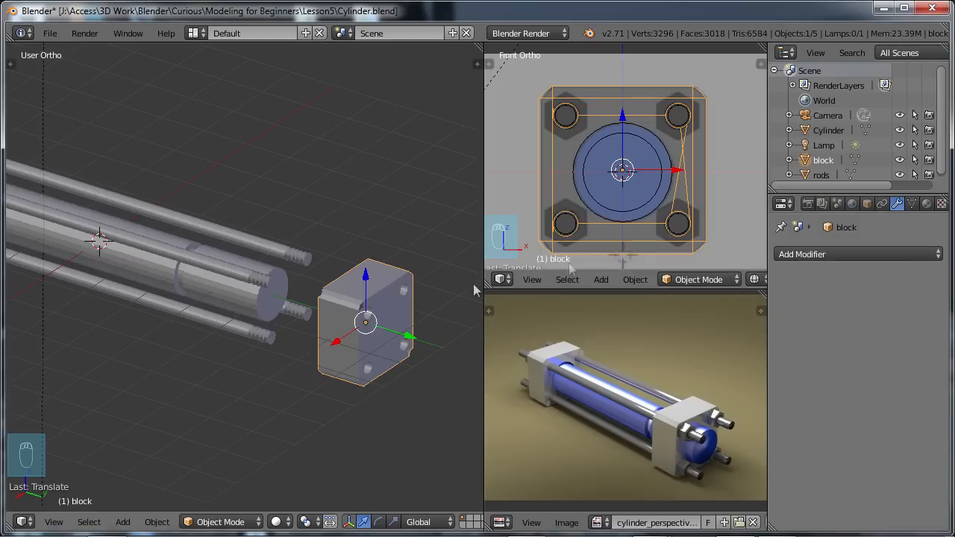
# Add another Boolean modifier to the block, set to Difference with Cylinder as the target object.
pyautogui.click(806, 254)
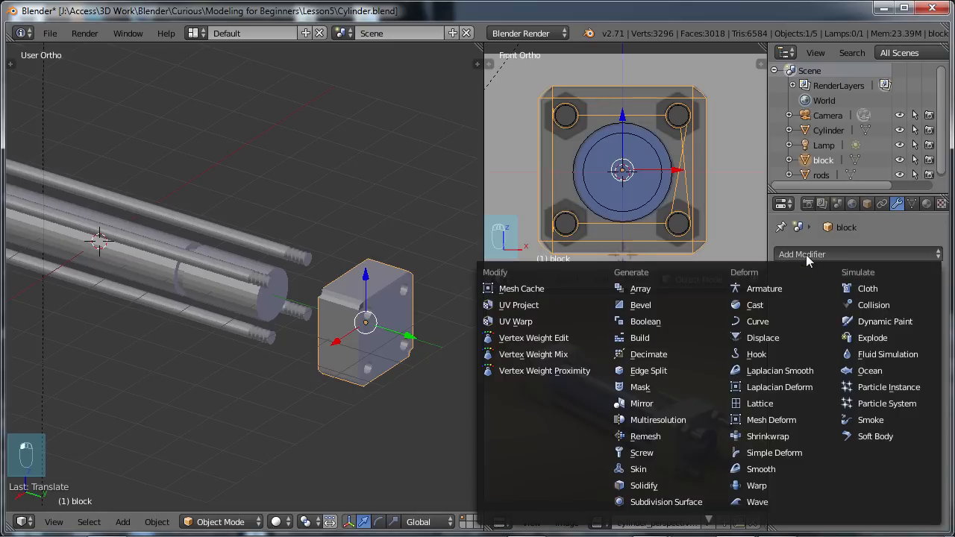
pyautogui.click(657, 321)
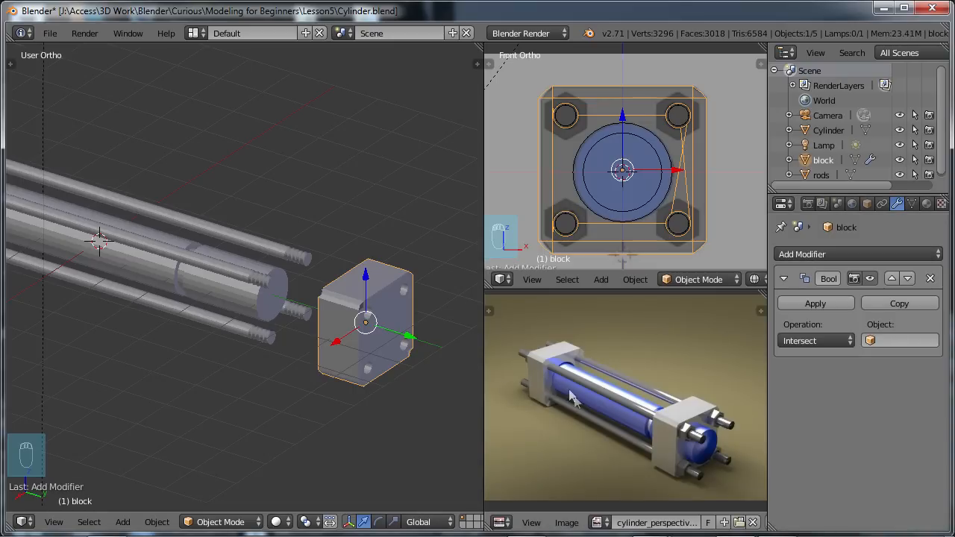
pyautogui.click(847, 341)
pyautogui.click(811, 290)
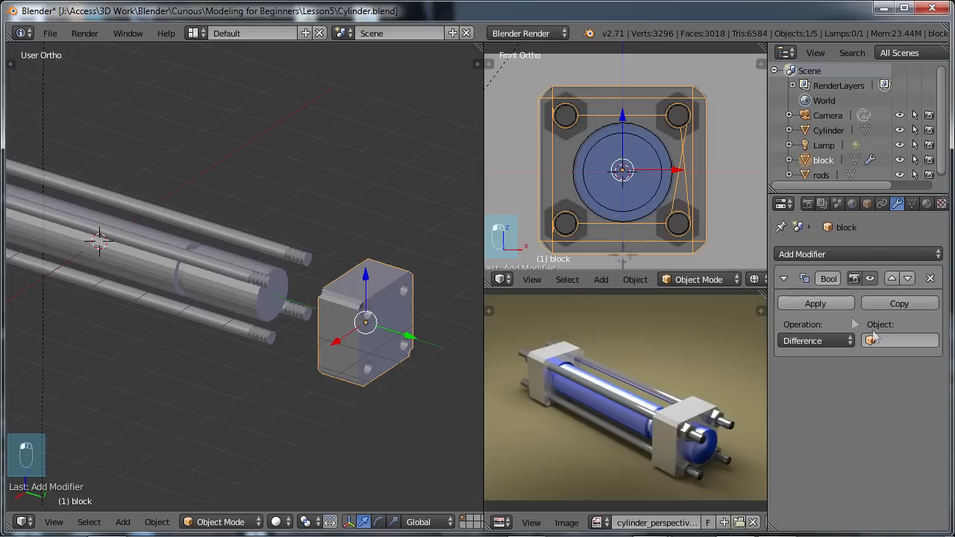
pyautogui.click(872, 342)
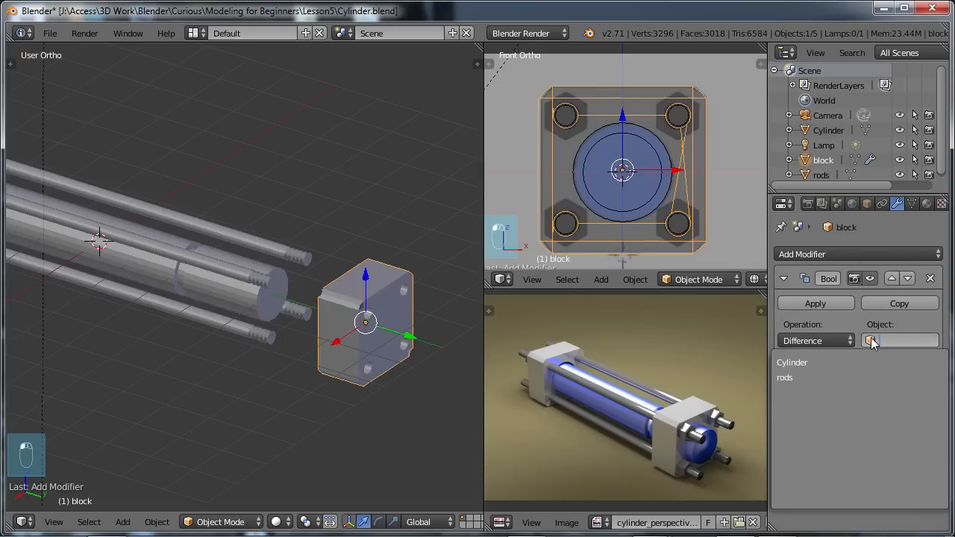
pyautogui.click(809, 362)
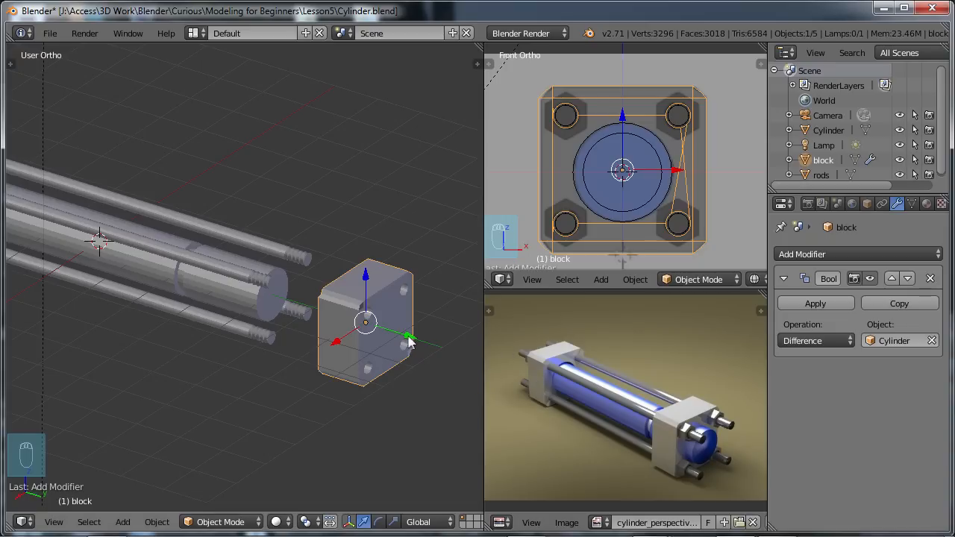
# Move the block along Y back over the cylinder end so the Boolean intersects the cylinder.
pyautogui.press('g')
pyautogui.press('y')
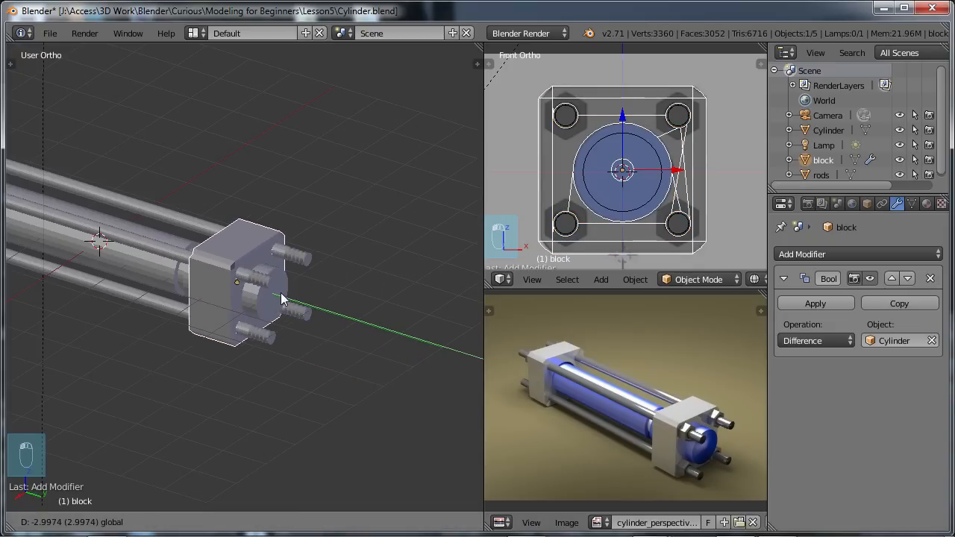
pyautogui.click(266, 298)
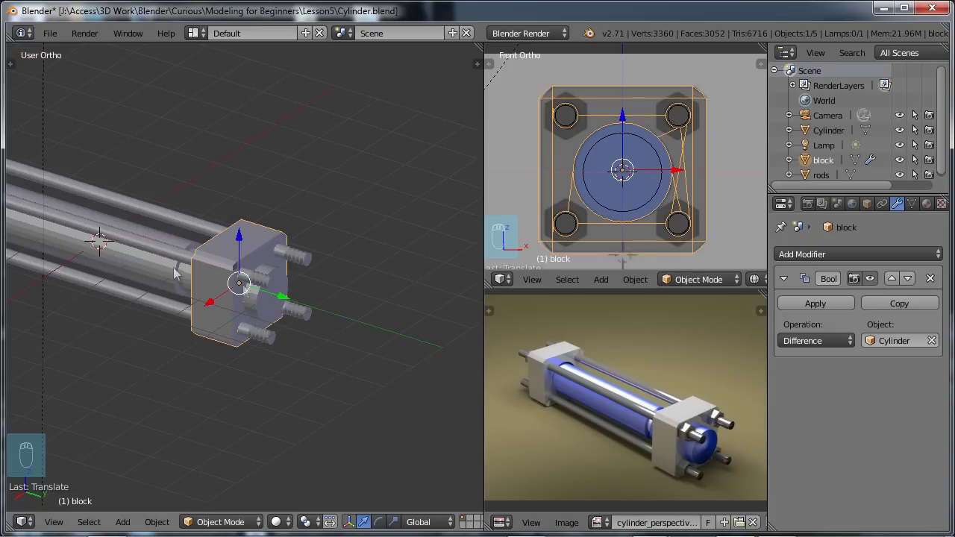
# Apply the Boolean modifier to cut the cylinder hole and slide the block along Y off the cylinder end.
pyautogui.click(816, 304)
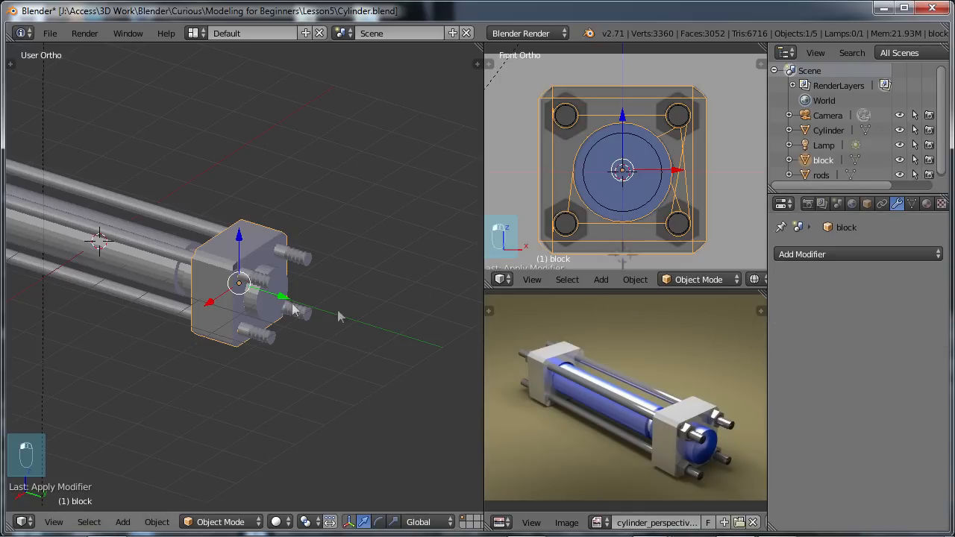
pyautogui.moveTo(278, 299); pyautogui.dragTo(382, 352)
pyautogui.moveTo(413, 385); pyautogui.dragTo(395, 323, button='middle')
# Move the block back along Y onto the cylinder end, matching its position in the side reference image.
pyautogui.press('KP_3')
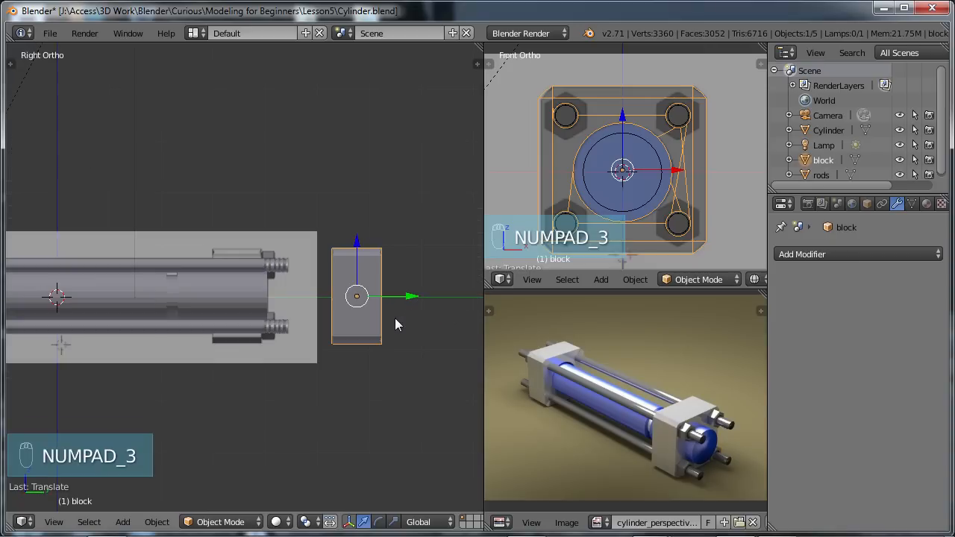
pyautogui.moveTo(410, 296); pyautogui.dragTo(293, 279)
pyautogui.scroll(3, 373, 295)
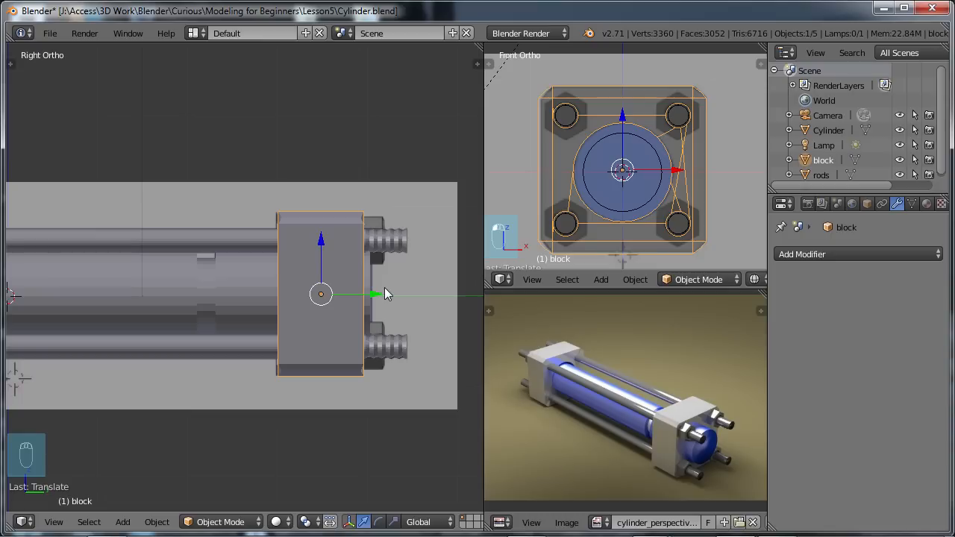
pyautogui.press('z')
pyautogui.moveTo(373, 291)
pyautogui.mouseDown()
pyautogui.moveTo(398, 290)
pyautogui.moveTo(369, 289)
pyautogui.mouseUp()
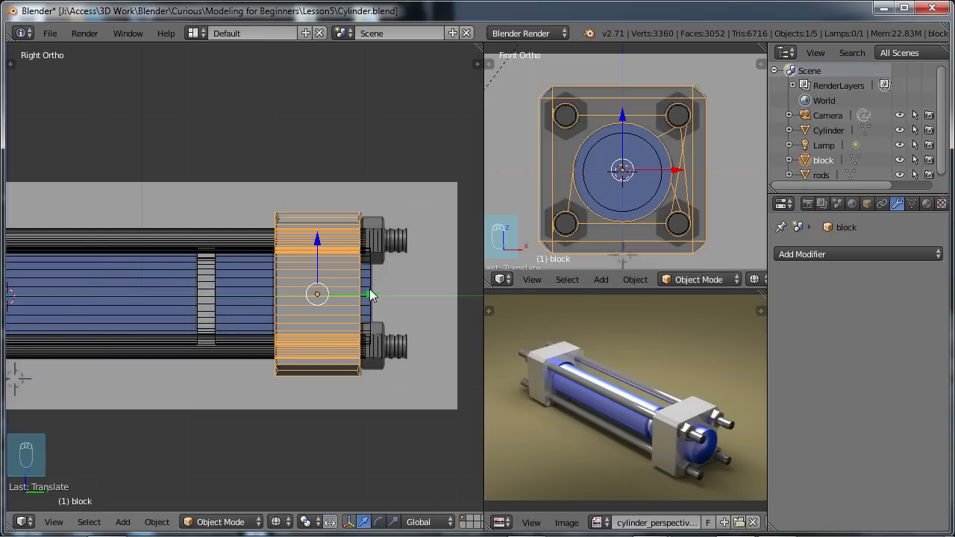
# Duplicate the finished block and move the copy along Y to the opposite end of the cylinder.
pyautogui.scroll(-6, 368, 289)
pyautogui.keyDown('shift'); pyautogui.moveTo(316, 288); pyautogui.dragTo(349, 290, button='middle'); pyautogui.keyUp('shift')
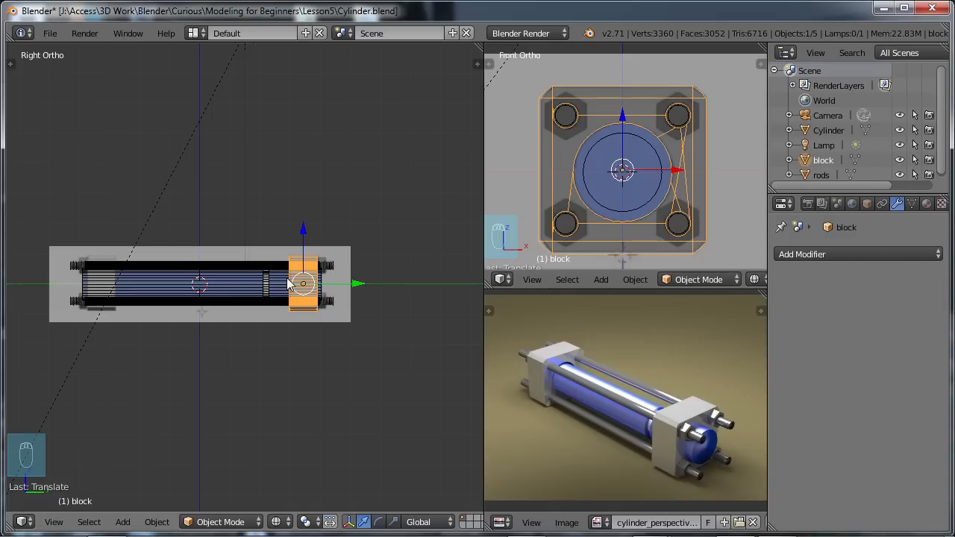
pyautogui.hotkey('shift', 'd')
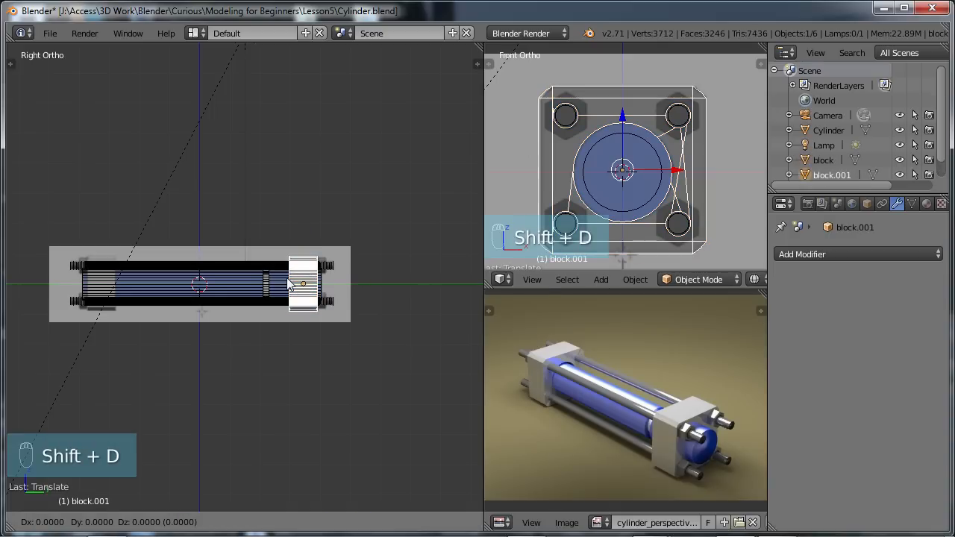
pyautogui.rightClick(289, 283)
pyautogui.moveTo(360, 284); pyautogui.dragTo(153, 284)
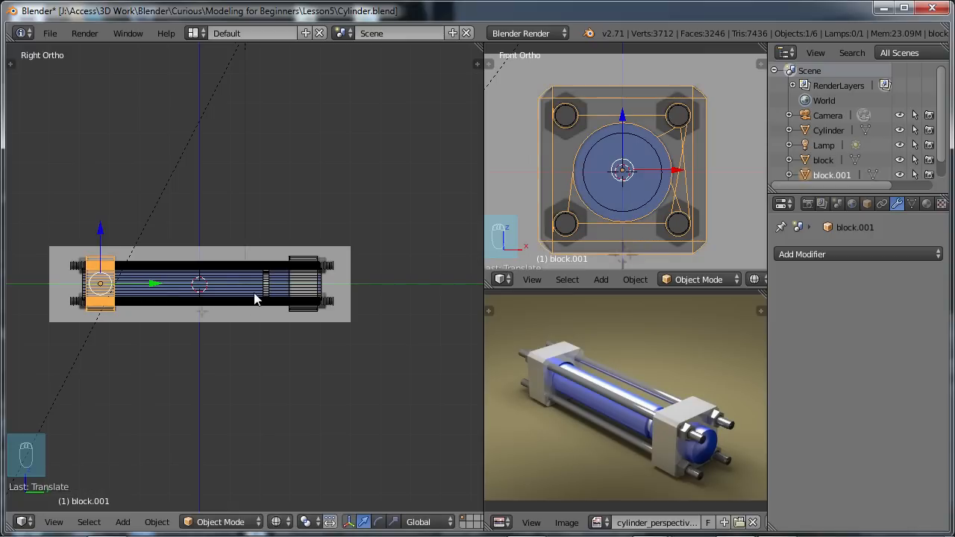
pyautogui.press('z')
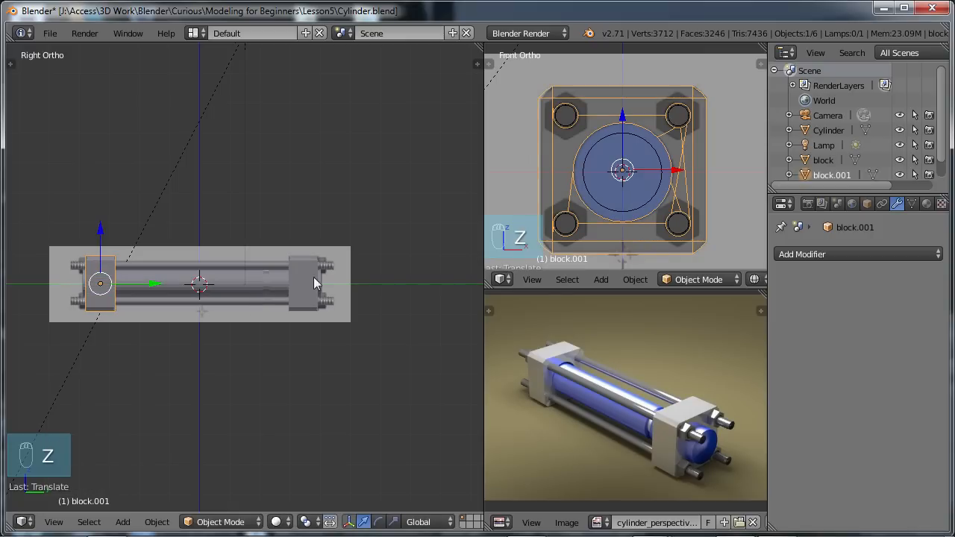
pyautogui.moveTo(311, 294); pyautogui.dragTo(339, 320, button='middle')
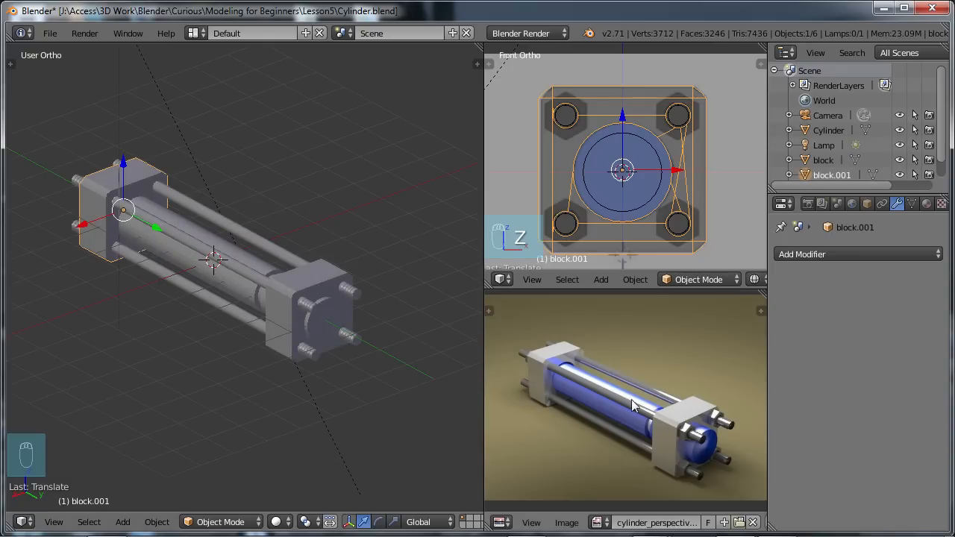
# Slide the original block along Y off the cylinder and rods to inspect its cut holes.
pyautogui.moveTo(232, 282); pyautogui.dragTo(294, 291, button='middle')
pyautogui.scroll(5, 294, 290)
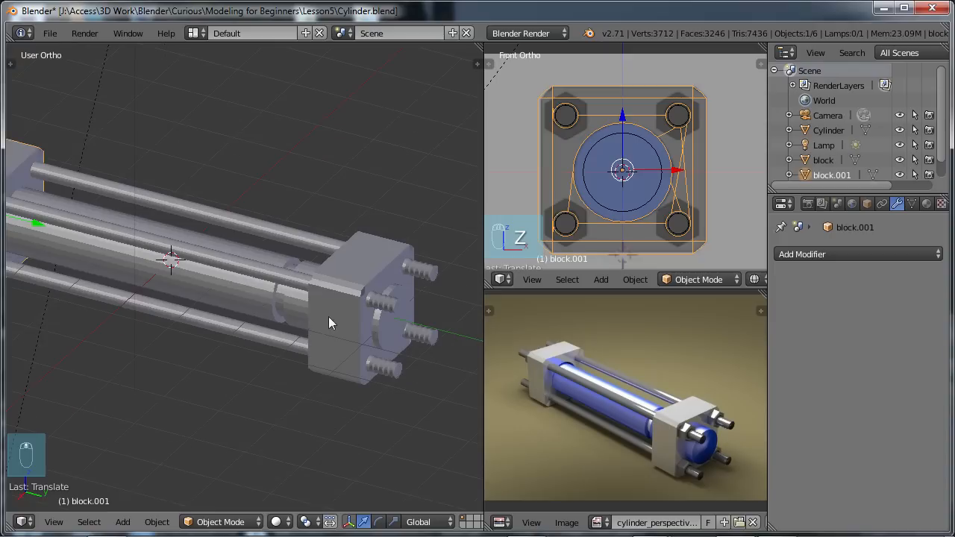
pyautogui.rightClick(285, 271)
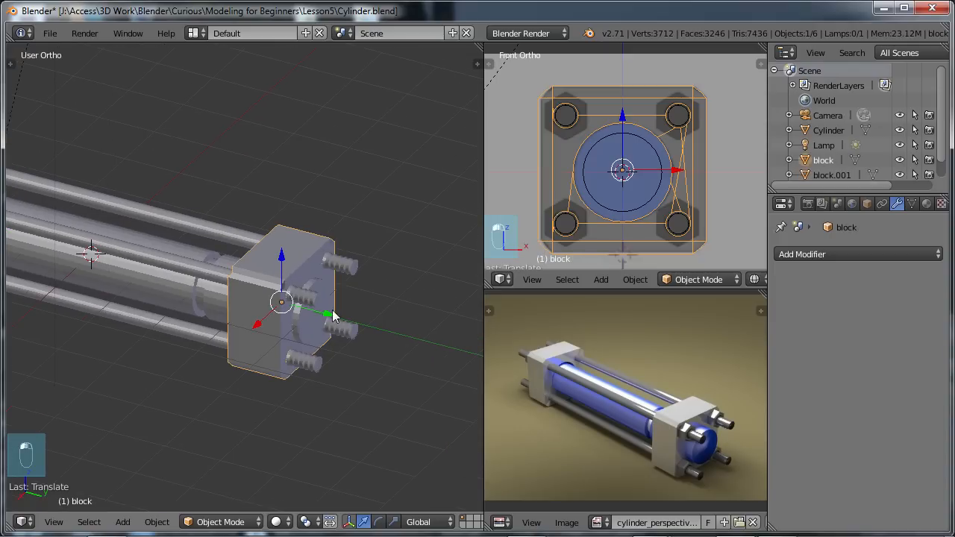
pyautogui.moveTo(329, 317); pyautogui.dragTo(466, 355)
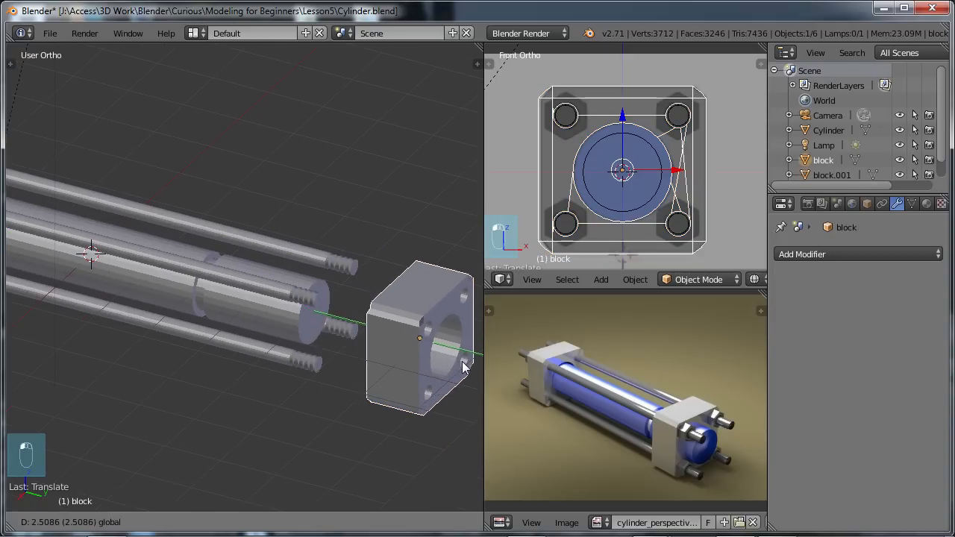
pyautogui.moveTo(360, 363); pyautogui.dragTo(245, 277, button='middle')
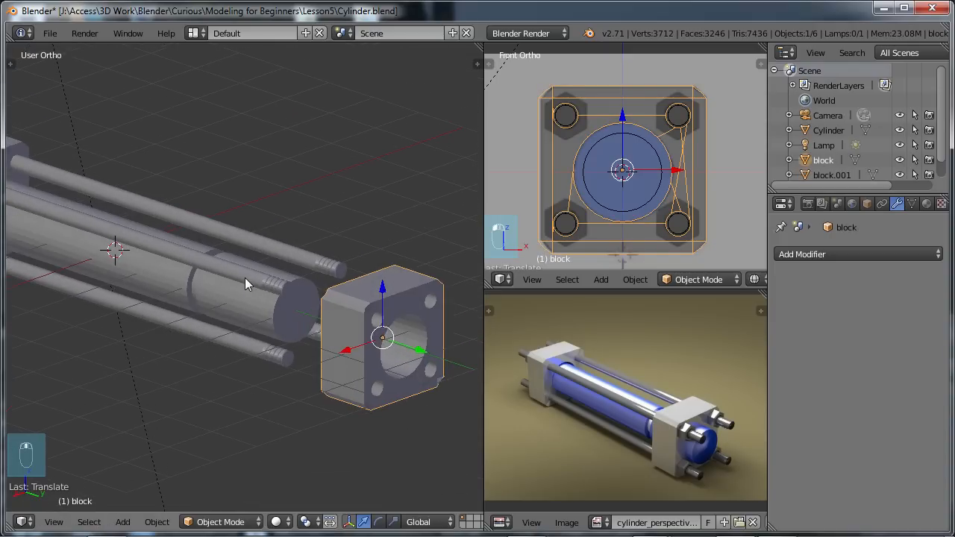
# Examine the original block's mesh in Edit Mode, checking the geometry around the rod holes and the central bore.
pyautogui.rightClick(244, 277)
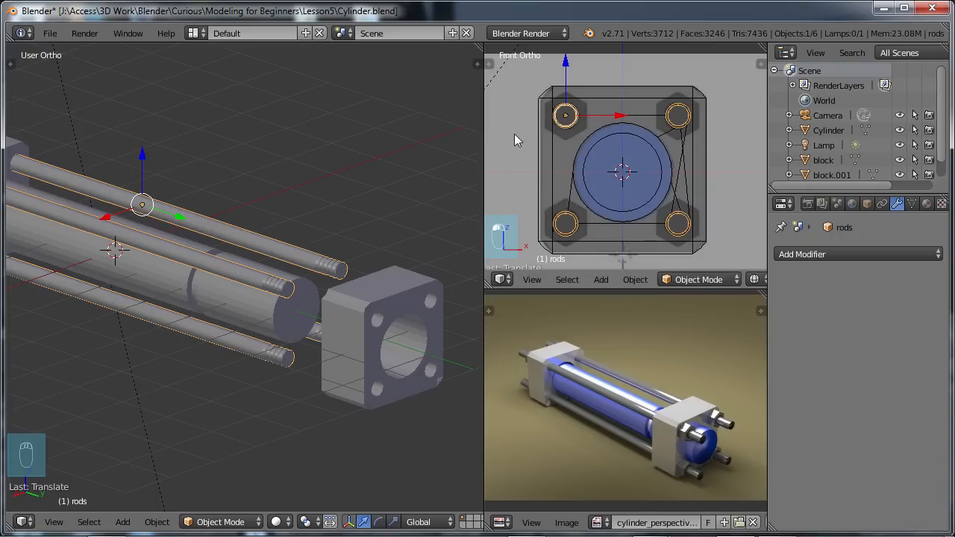
pyautogui.rightClick(379, 329)
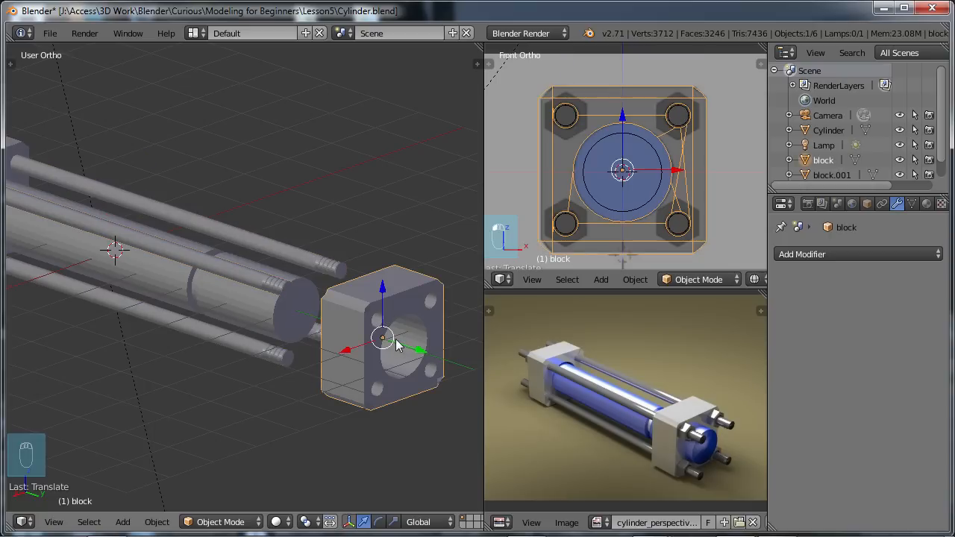
pyautogui.press('Tab')
pyautogui.moveTo(416, 365); pyautogui.dragTo(329, 368, button='middle')
pyautogui.press('a')
pyautogui.press('a')
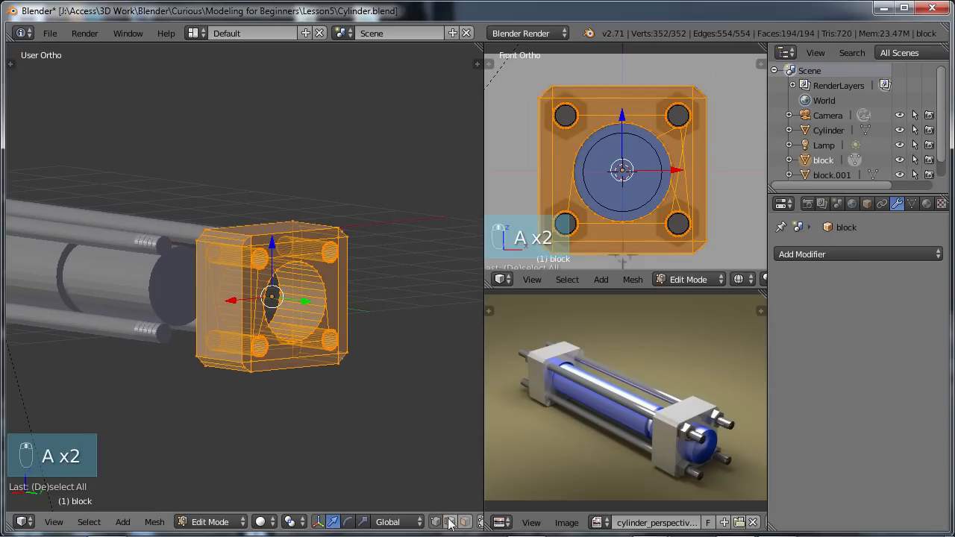
pyautogui.moveTo(359, 387); pyautogui.dragTo(331, 394, button='middle')
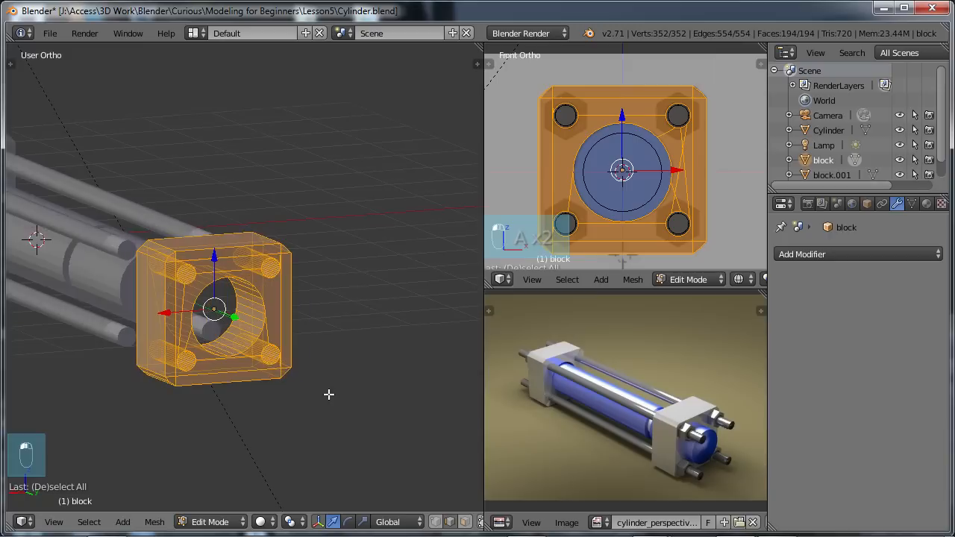
pyautogui.scroll(6, 324, 398)
pyautogui.moveTo(270, 273); pyautogui.dragTo(194, 177, button='middle')
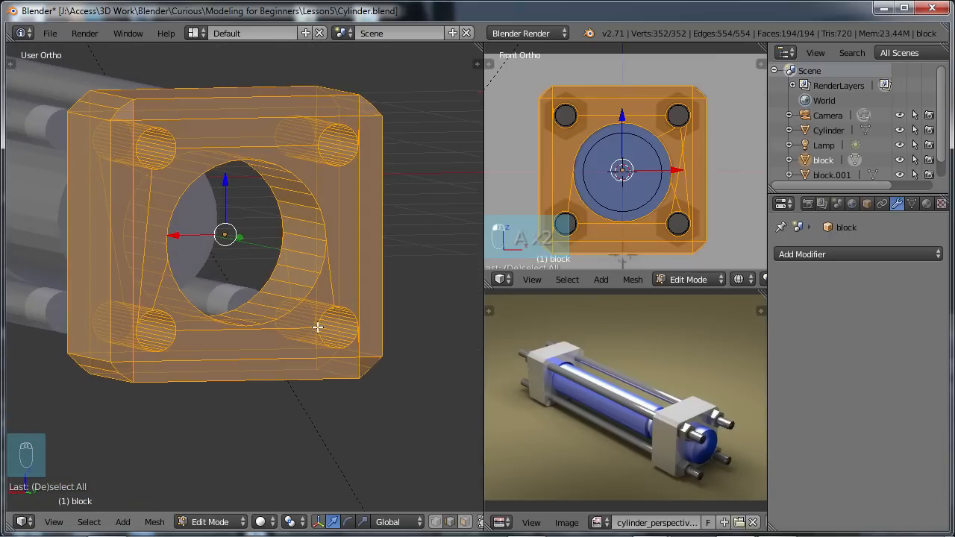
pyautogui.scroll(-2, 328, 259)
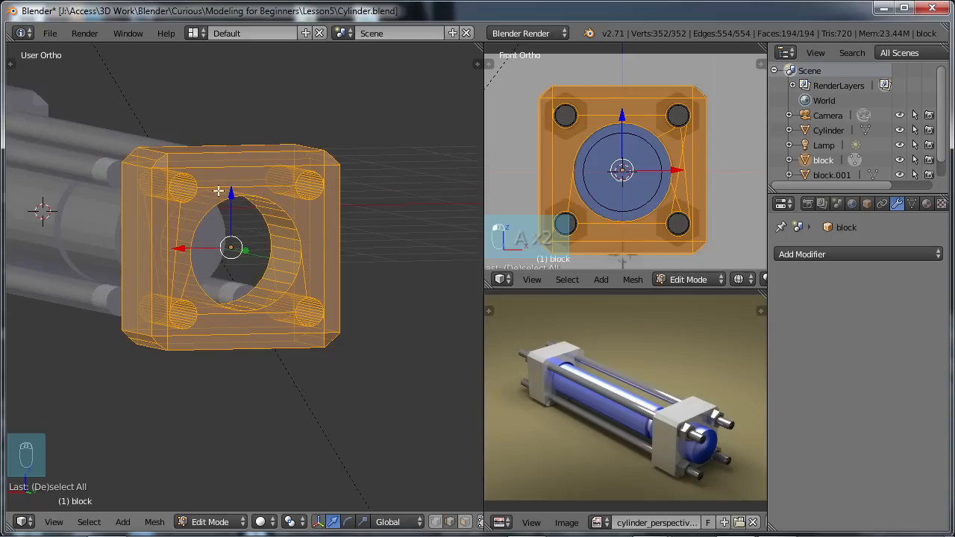
pyautogui.scroll(-2, 245, 275)
pyautogui.moveTo(239, 278); pyautogui.dragTo(254, 252, button='middle')
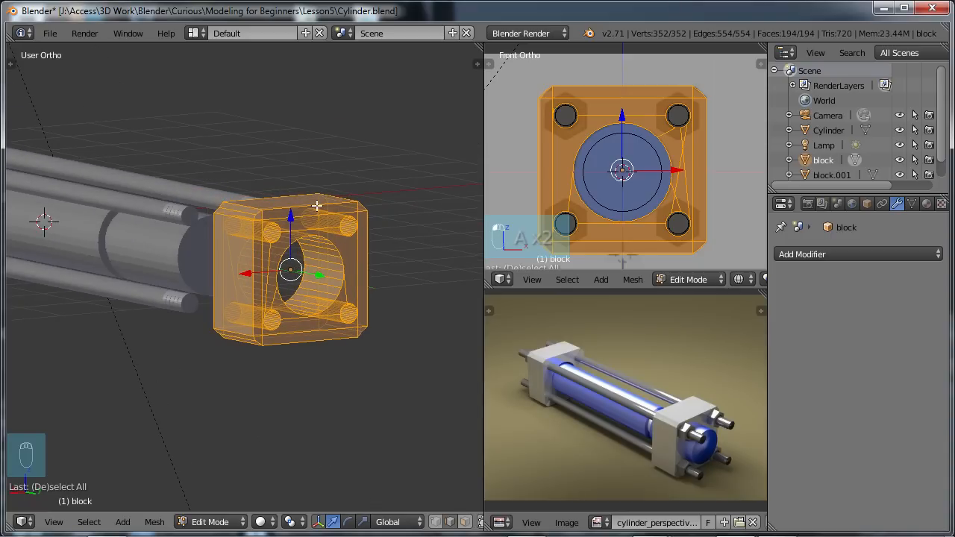
pyautogui.moveTo(273, 282); pyautogui.dragTo(368, 306, button='middle')
pyautogui.press('a')
pyautogui.press('Tab')
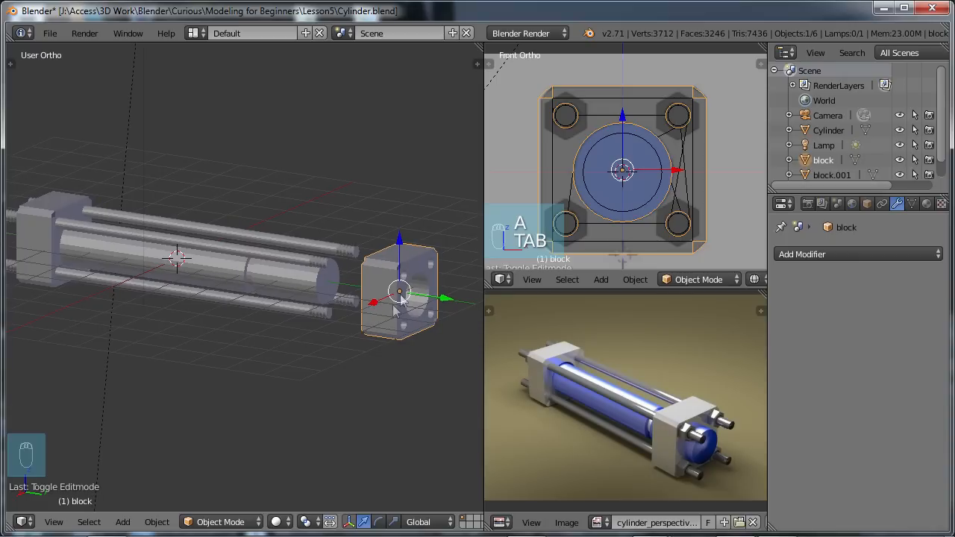
# Undo the block's slide so it sits back on the cylinder end, and deselect everything.
pyautogui.moveTo(48, 251)
pyautogui.mouseDown(button='middle')
pyautogui.moveTo(229, 229)
pyautogui.moveTo(58, 217)
pyautogui.moveTo(32, 227)
pyautogui.moveTo(38, 256)
pyautogui.mouseUp(button='middle')
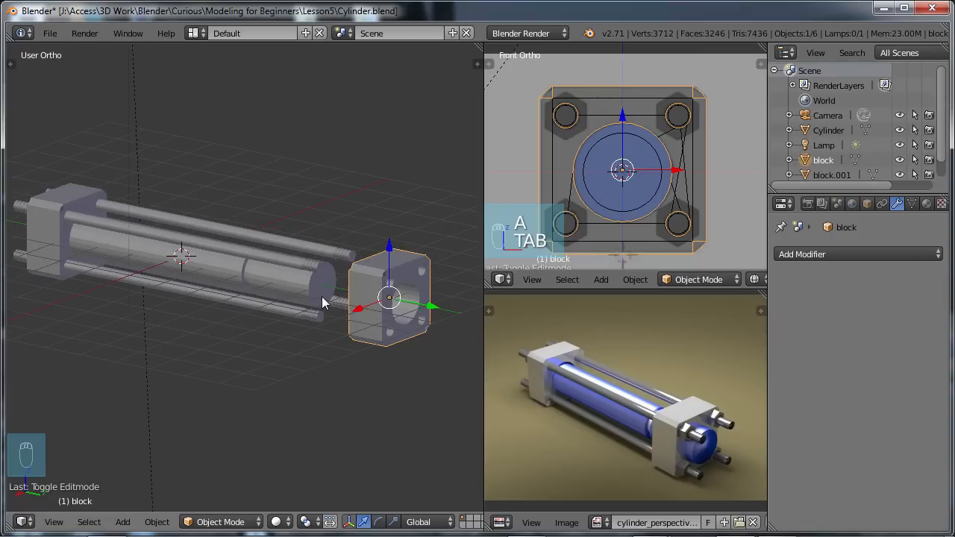
pyautogui.hotkey('ctrl', 'z')
pyautogui.hotkey('ctrl', 'z')
pyautogui.hotkey('ctrl', 'z')
pyautogui.hotkey('ctrl', 'z')
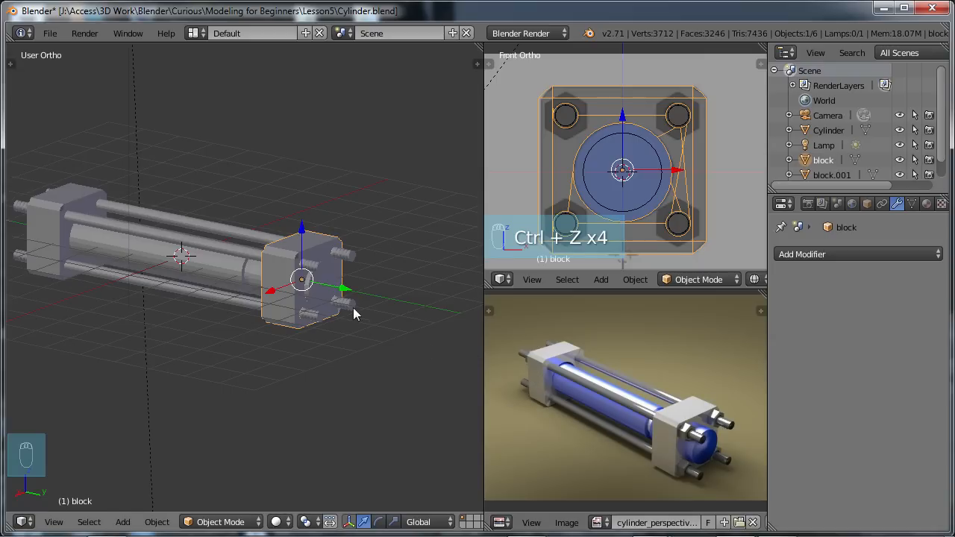
pyautogui.moveTo(349, 320); pyautogui.dragTo(337, 320, button='middle')
pyautogui.press('a')
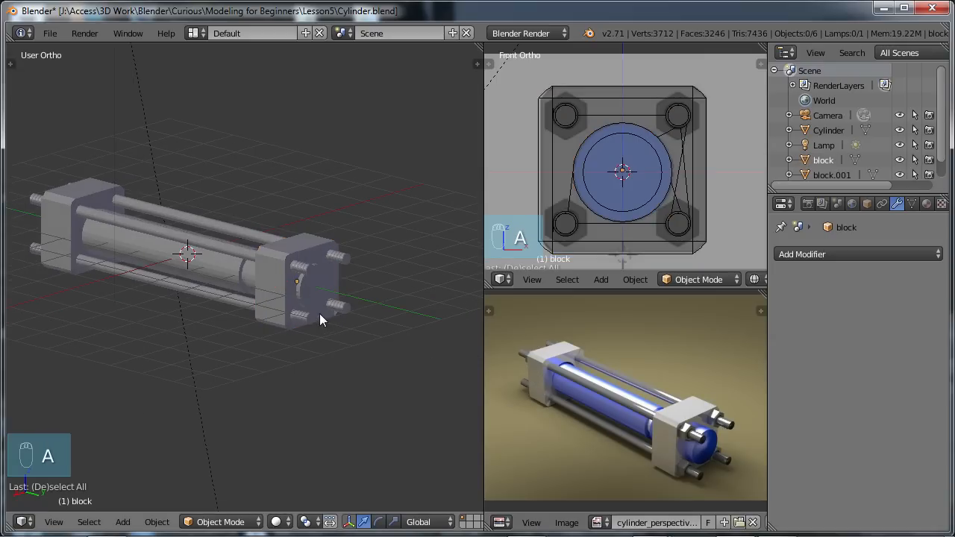
pyautogui.scroll(3, 319, 313)
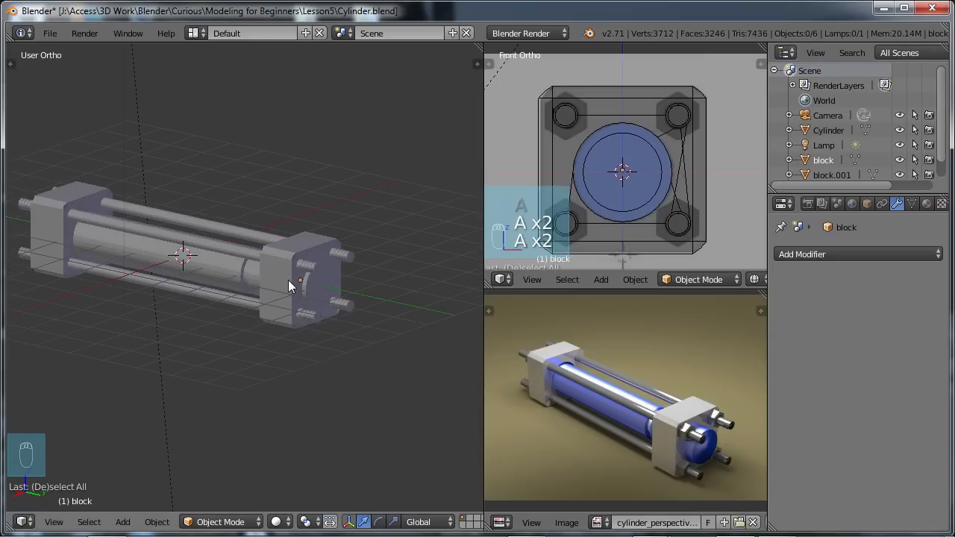
# Separate one complete upper rod from the rods mesh into its own object using Separate by Selection.
pyautogui.rightClick(235, 223)
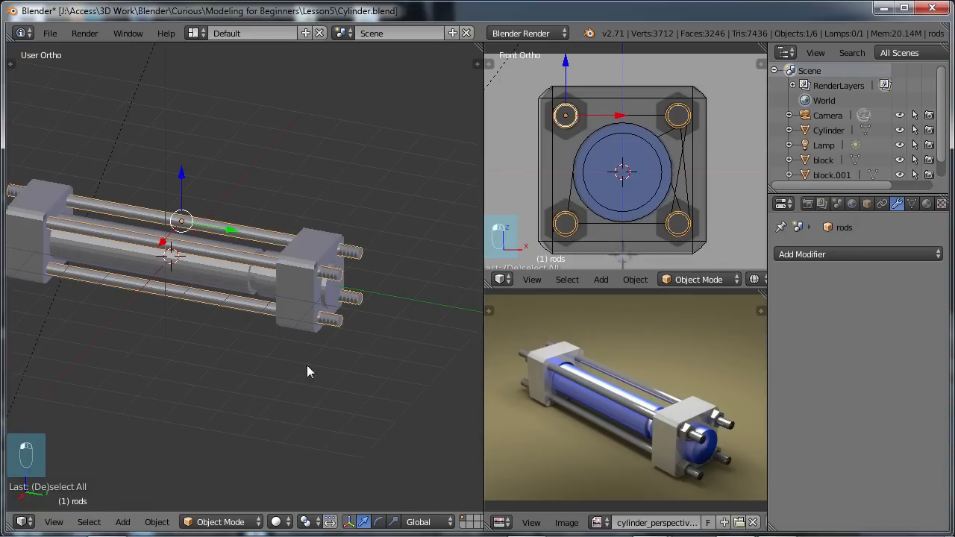
pyautogui.moveTo(306, 365); pyautogui.dragTo(280, 338, button='middle')
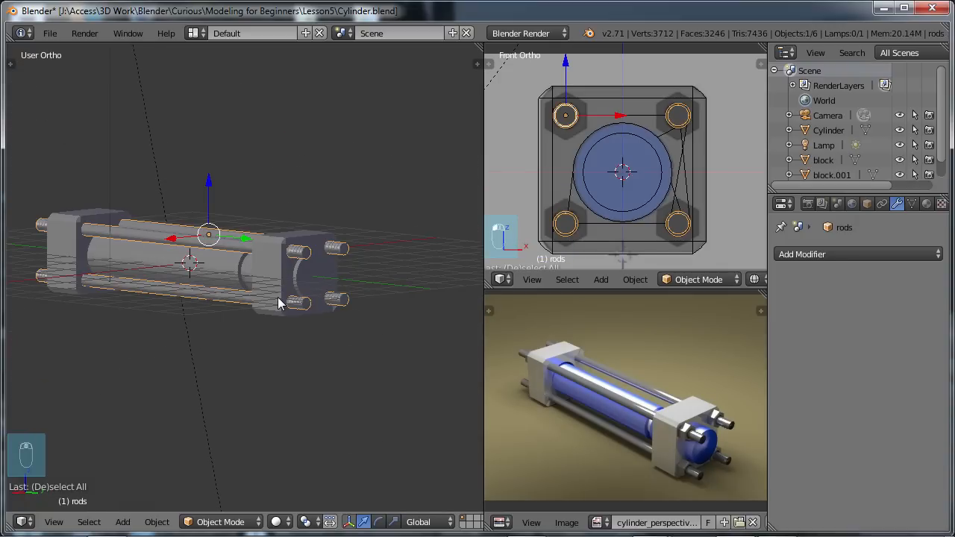
pyautogui.press('Tab')
pyautogui.moveTo(277, 302); pyautogui.dragTo(339, 308, button='middle')
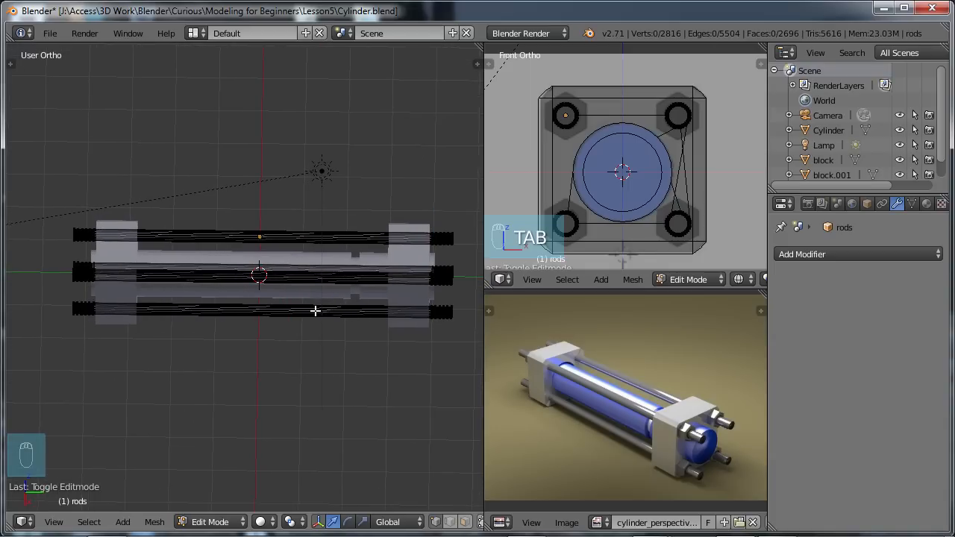
pyautogui.rightClick(67, 221)
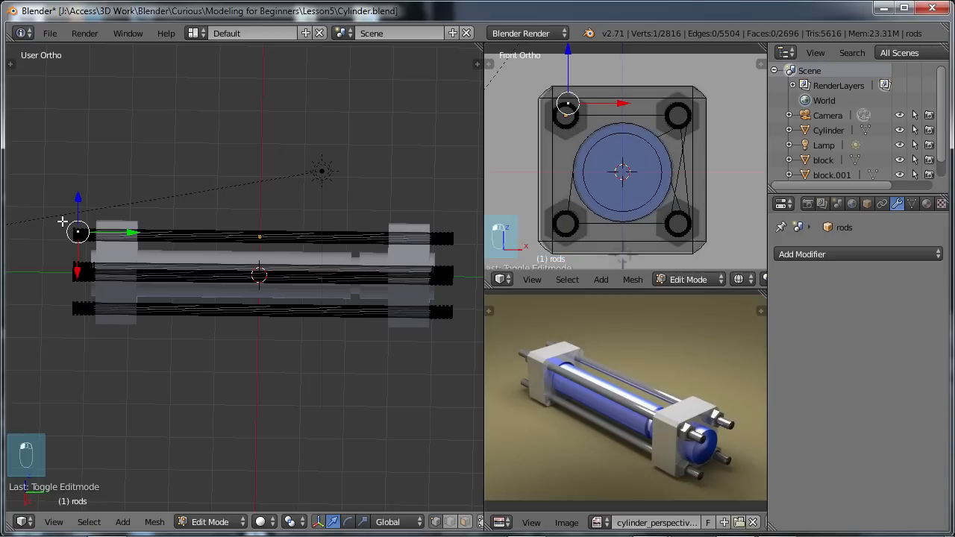
pyautogui.press('b')
pyautogui.moveTo(58, 213); pyautogui.dragTo(473, 250)
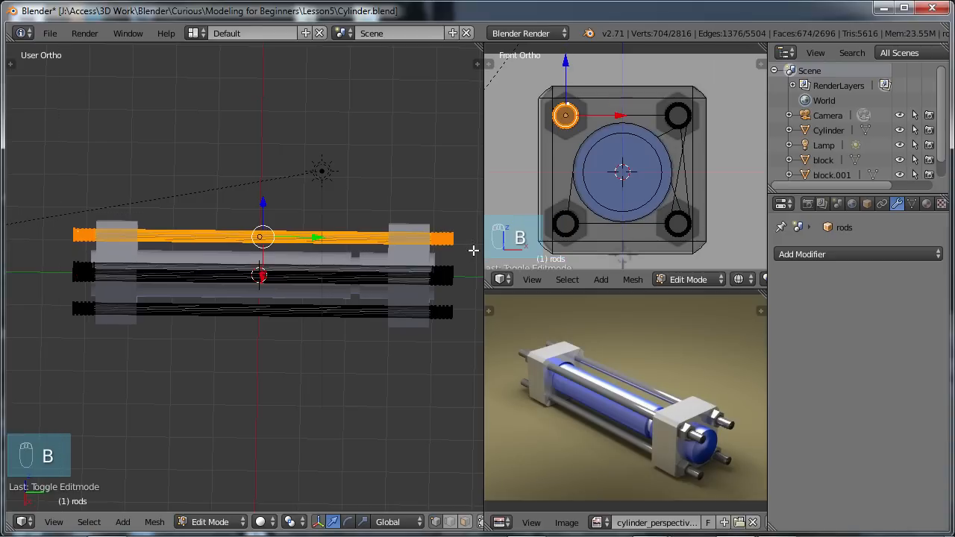
pyautogui.moveTo(380, 344); pyautogui.dragTo(338, 321, button='middle')
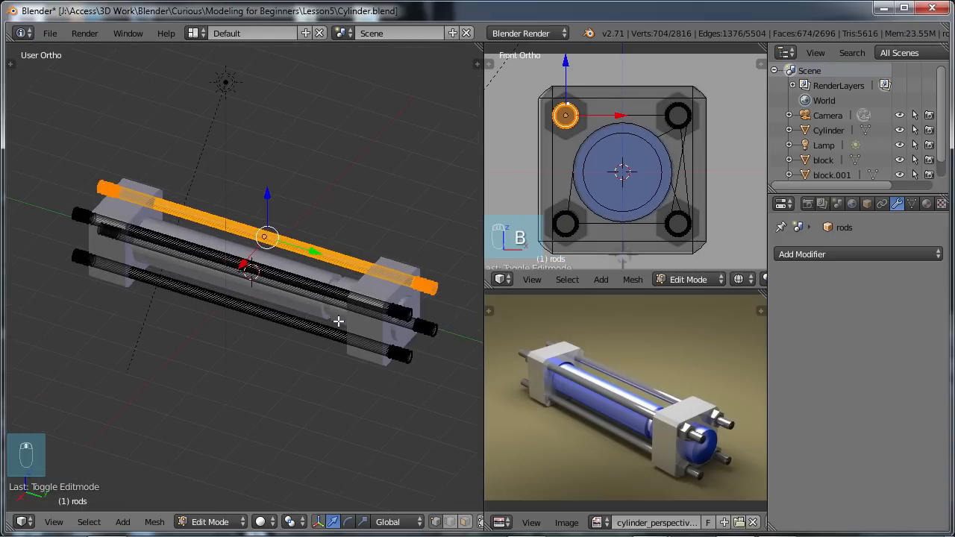
pyautogui.press('p')
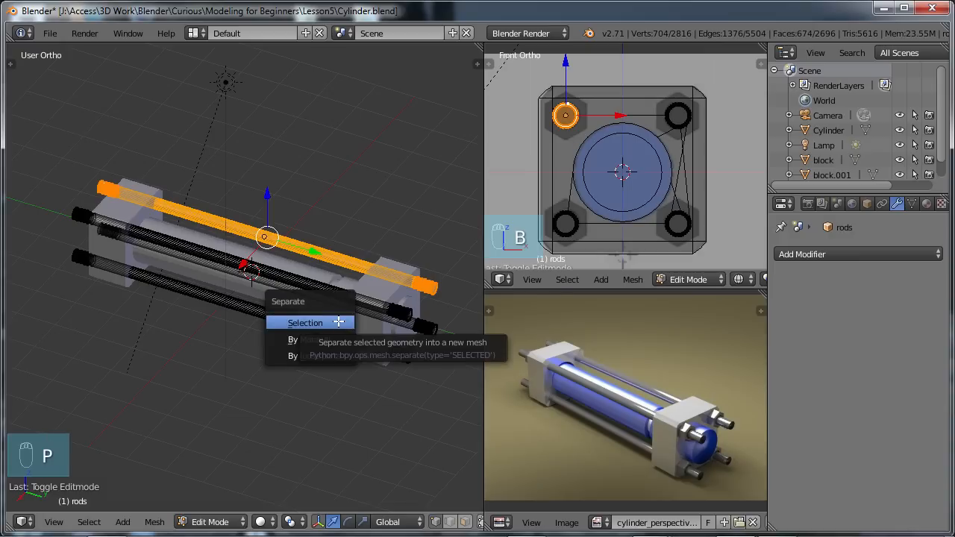
pyautogui.click(302, 324)
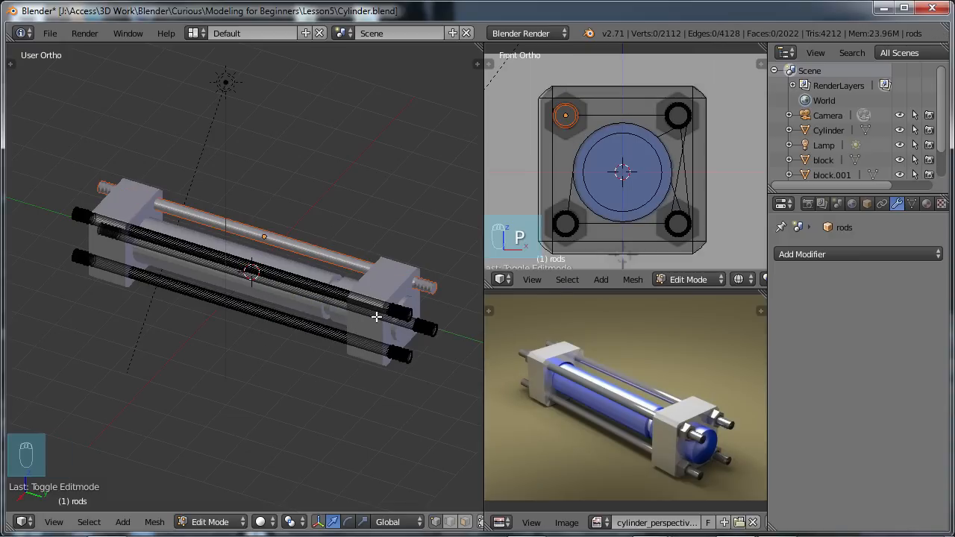
# Return the rods to object mode and deselect all objects.
pyautogui.press('Tab')
pyautogui.moveTo(400, 345); pyautogui.dragTo(379, 331, button='middle')
pyautogui.press('a')
pyautogui.press('a')
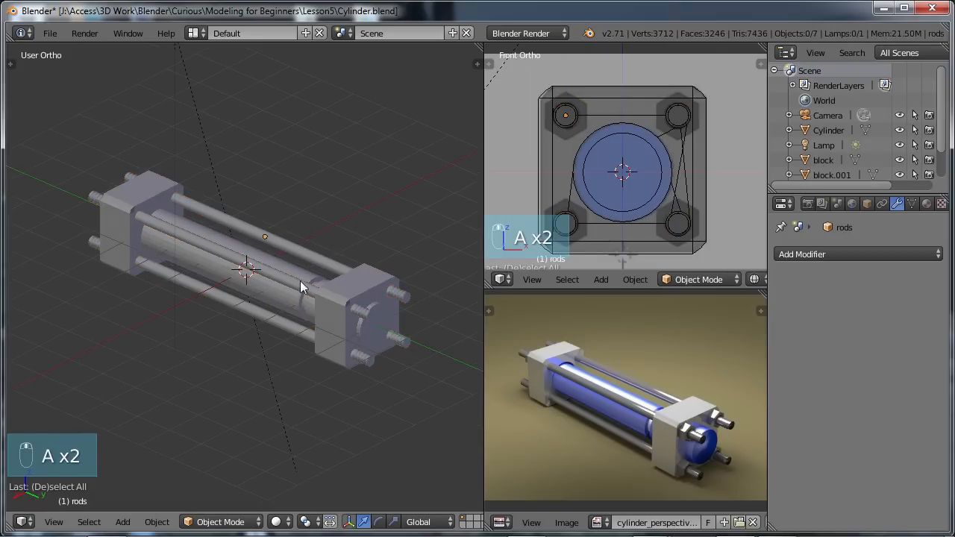
# Examine the separated rod and the remaining three rods as individual objects in the viewport and the outliner.
pyautogui.rightClick(321, 262)
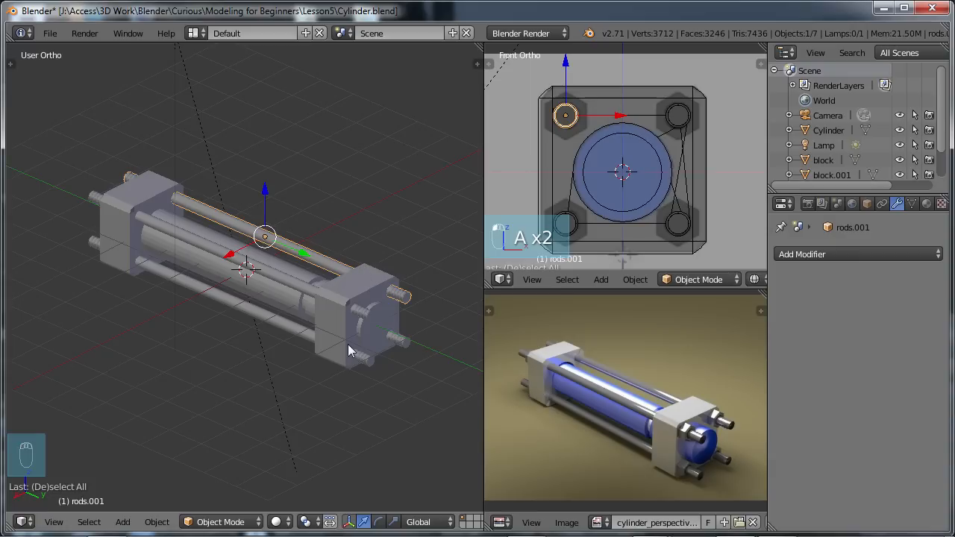
pyautogui.rightClick(285, 279)
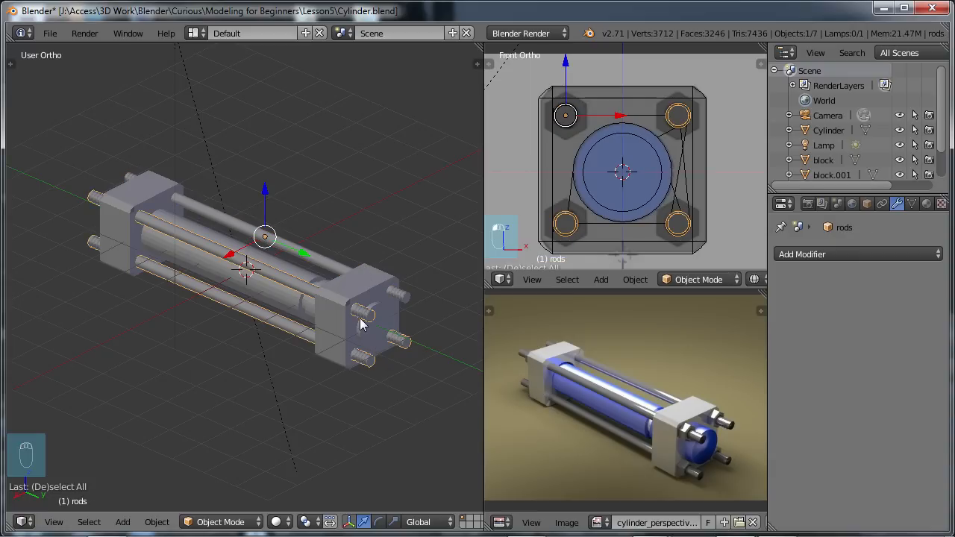
pyautogui.rightClick(319, 260)
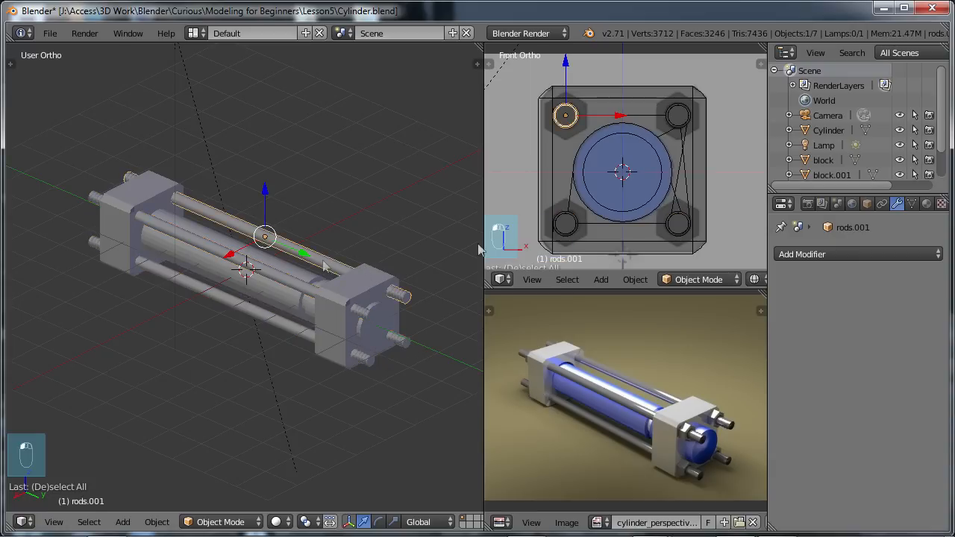
pyautogui.scroll(-2, 943, 126)
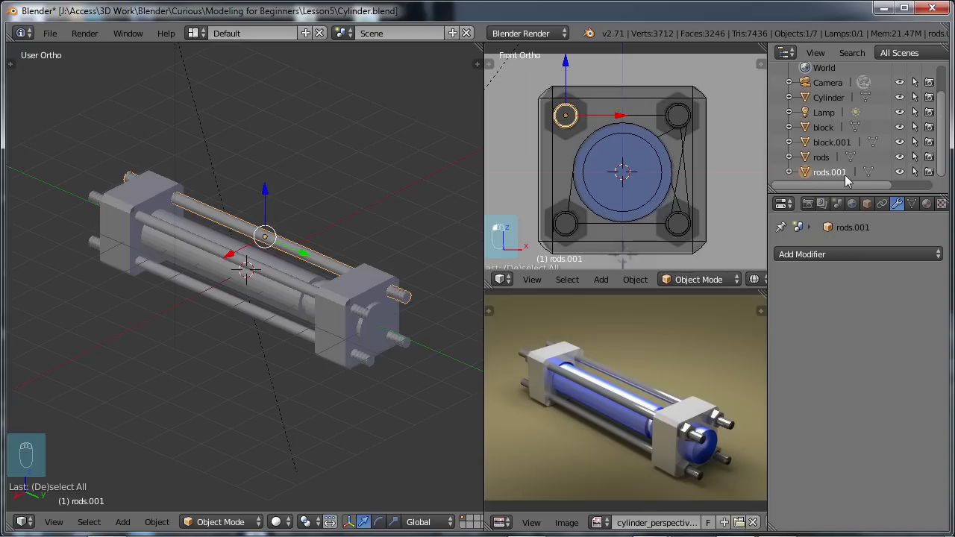
pyautogui.moveTo(298, 285)
pyautogui.mouseDown(button='middle')
pyautogui.moveTo(349, 287)
pyautogui.moveTo(296, 279)
pyautogui.moveTo(303, 299)
pyautogui.mouseUp(button='middle')
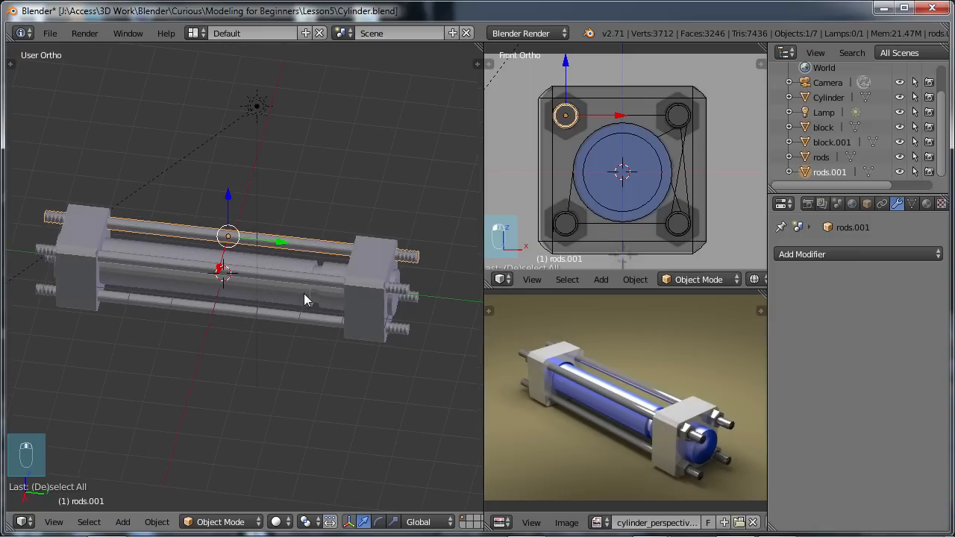
pyautogui.moveTo(320, 261); pyautogui.dragTo(382, 297, button='middle')
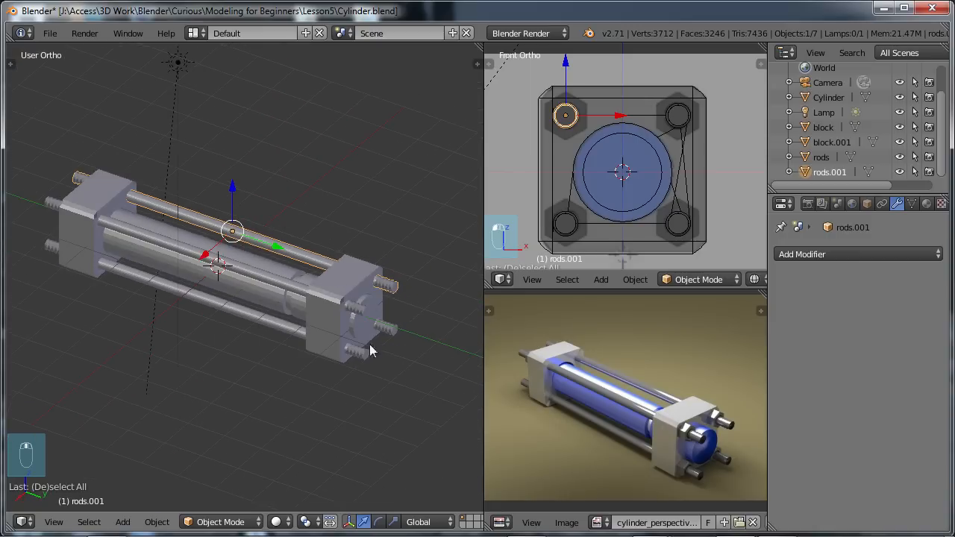
pyautogui.moveTo(325, 295); pyautogui.dragTo(342, 298, button='middle')
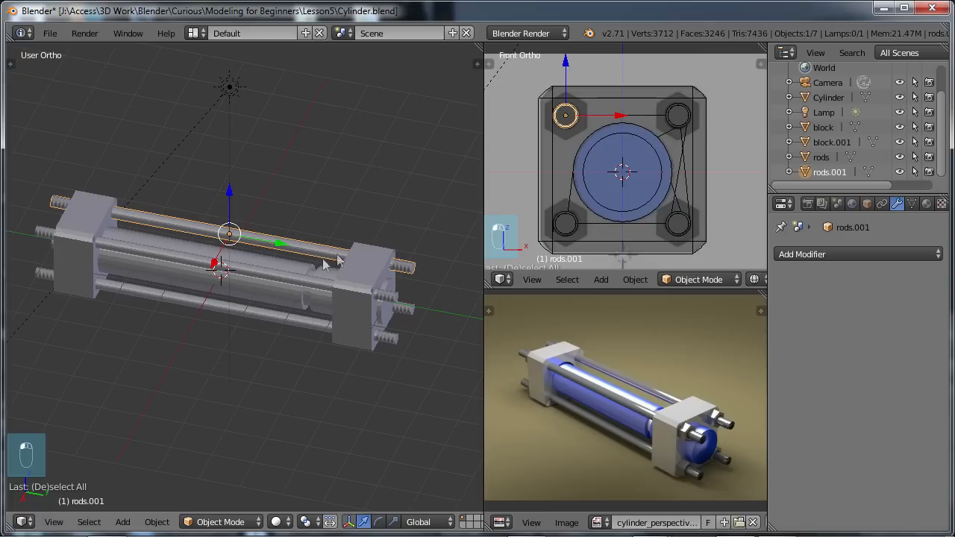
# Join the separated rod with the other three rods into one object and clear the selection.
pyautogui.keyDown('shift'); pyautogui.rightClick(305, 277); pyautogui.keyUp('shift')
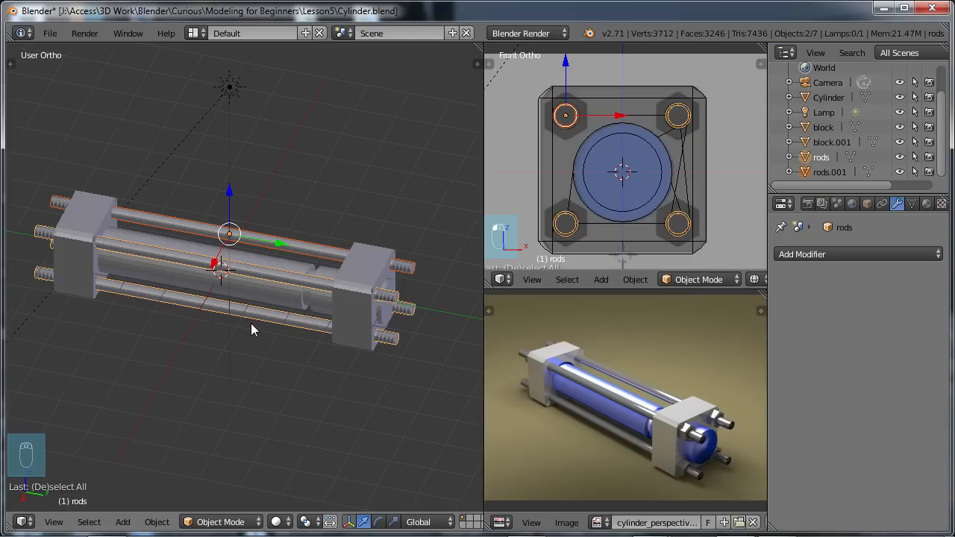
pyautogui.hotkey('ctrl', 'j')
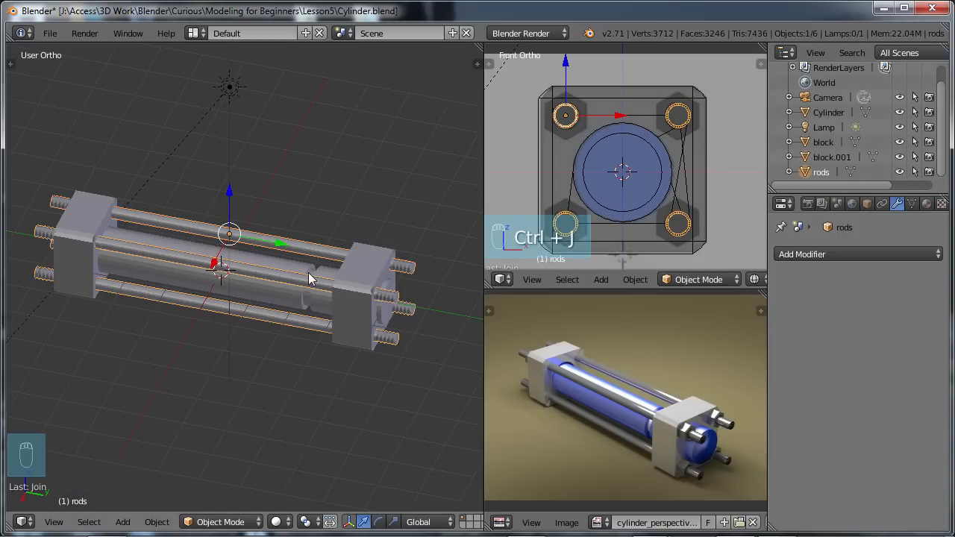
pyautogui.press('Tab')
pyautogui.moveTo(332, 307); pyautogui.dragTo(321, 288, button='middle')
pyautogui.press('a')
pyautogui.press('a')
pyautogui.press('a')
pyautogui.press('Tab')
pyautogui.press('a')
pyautogui.press('a')
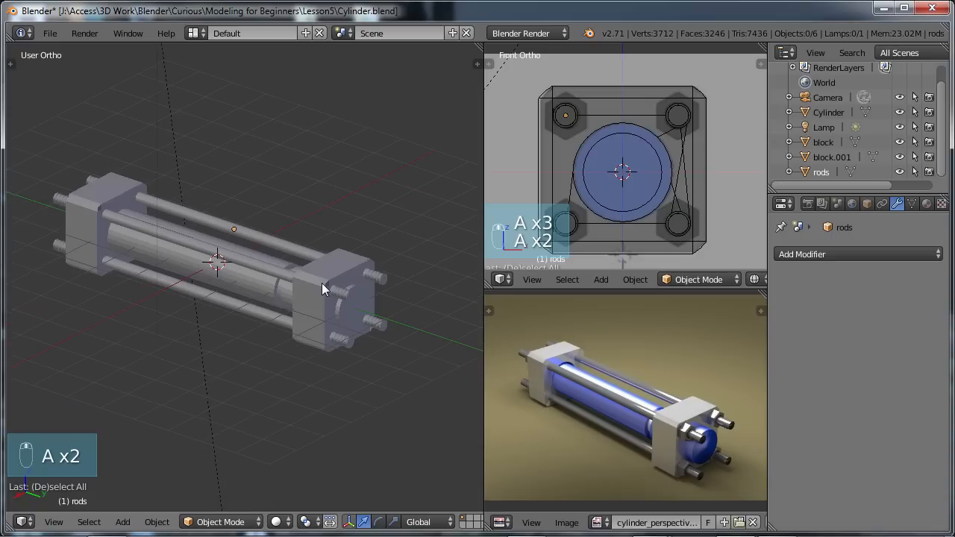
# Add a mesh circle at the 3D cursor as the base for a nut.
pyautogui.scroll(1, 558, 152)
pyautogui.keyDown('shift'); pyautogui.moveTo(565, 132); pyautogui.dragTo(586, 170, button='middle'); pyautogui.keyUp('shift')
pyautogui.scroll(1, 622, 125)
pyautogui.scroll(1, 587, 168)
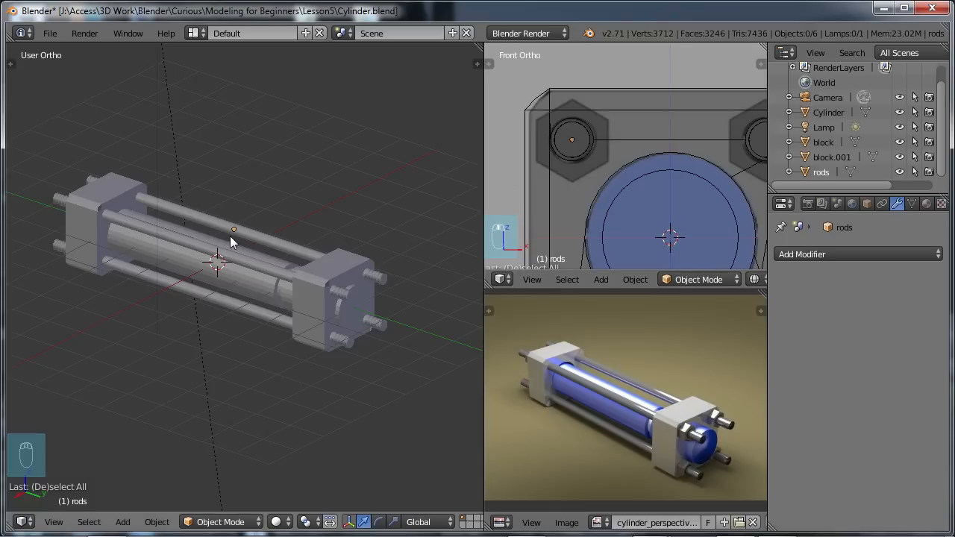
pyautogui.hotkey('shift', 'a')
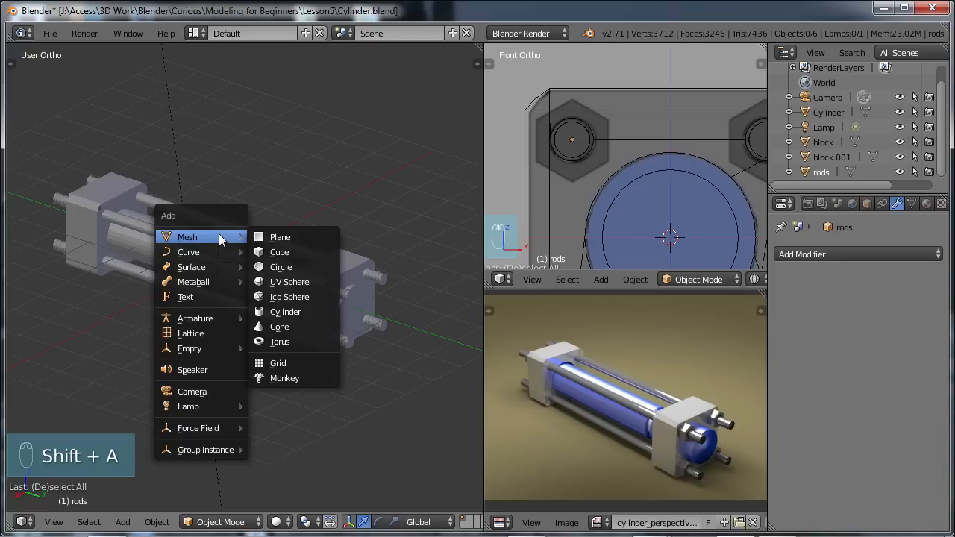
pyautogui.click(280, 268)
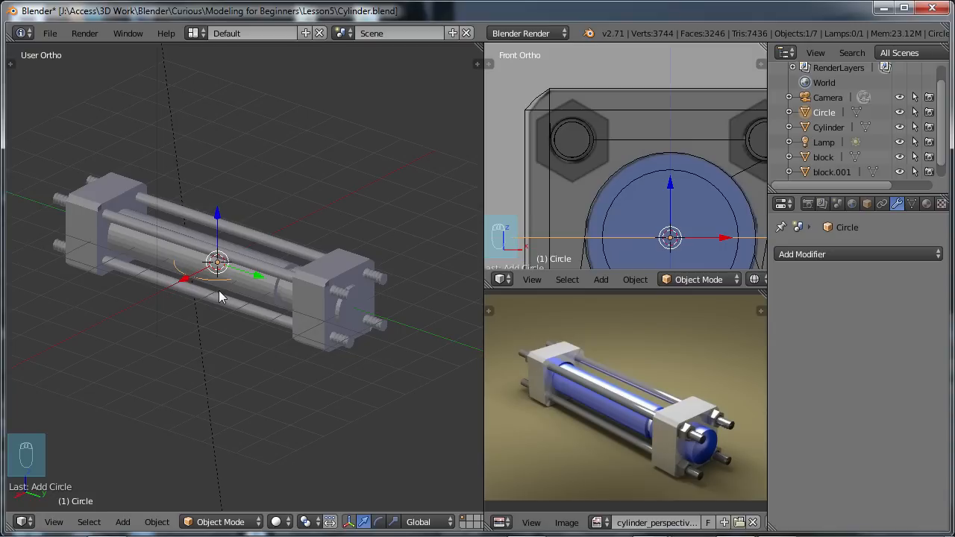
# Set the new circle's vertex count to 6 to make it a hexagon.
pyautogui.press('t')
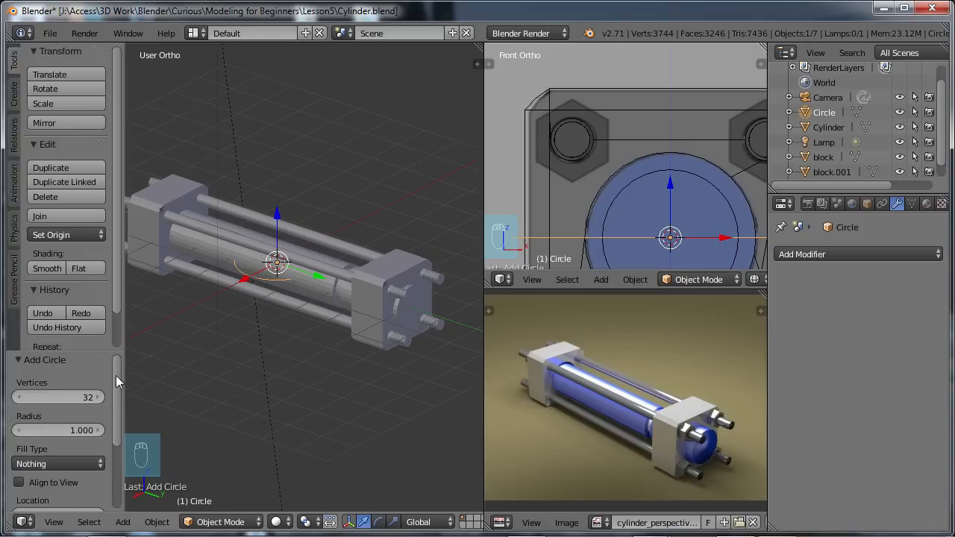
pyautogui.moveTo(115, 371)
pyautogui.mouseDown()
pyautogui.moveTo(114, 422)
pyautogui.moveTo(111, 372)
pyautogui.mouseUp()
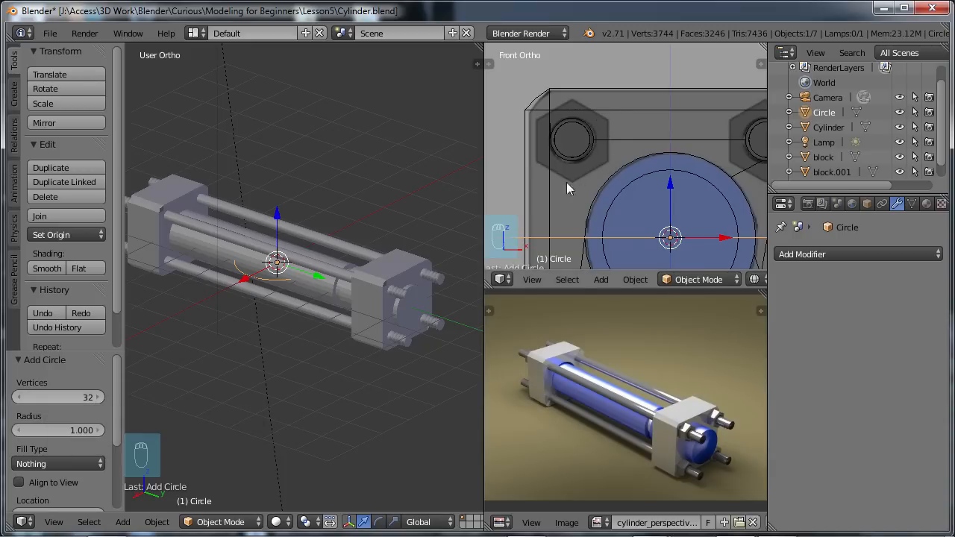
pyautogui.moveTo(85, 400); pyautogui.dragTo(76, 397)
pyautogui.click(83, 398)
pyautogui.write('6')
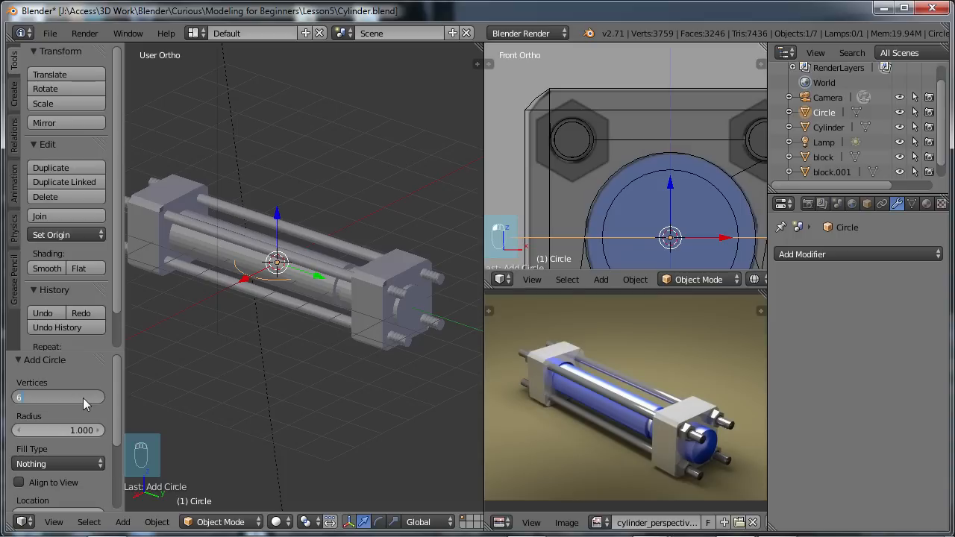
pyautogui.press('Return')
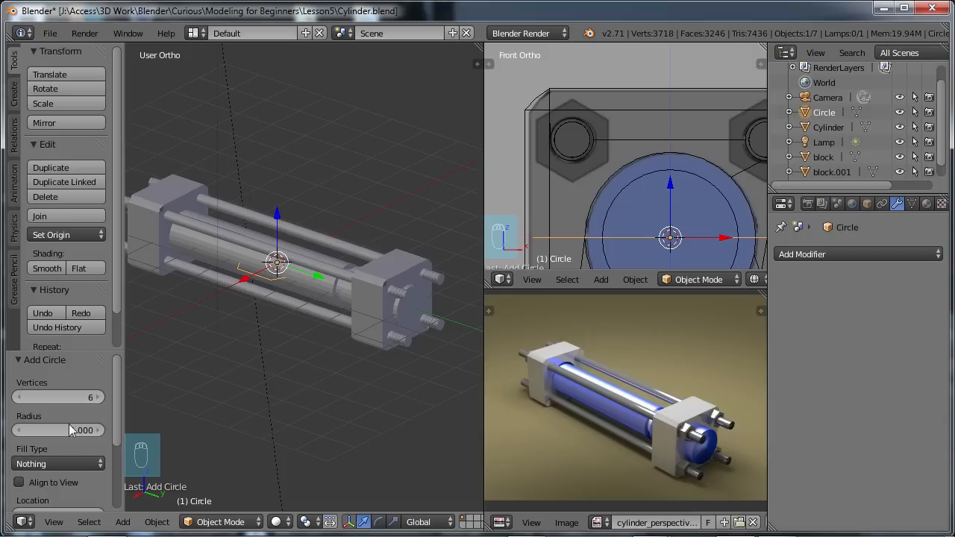
# Raise the hexagon above the cylinder along Z and rotate it 90 degrees about the X axis.
pyautogui.moveTo(277, 217); pyautogui.dragTo(277, 149)
pyautogui.press('t')
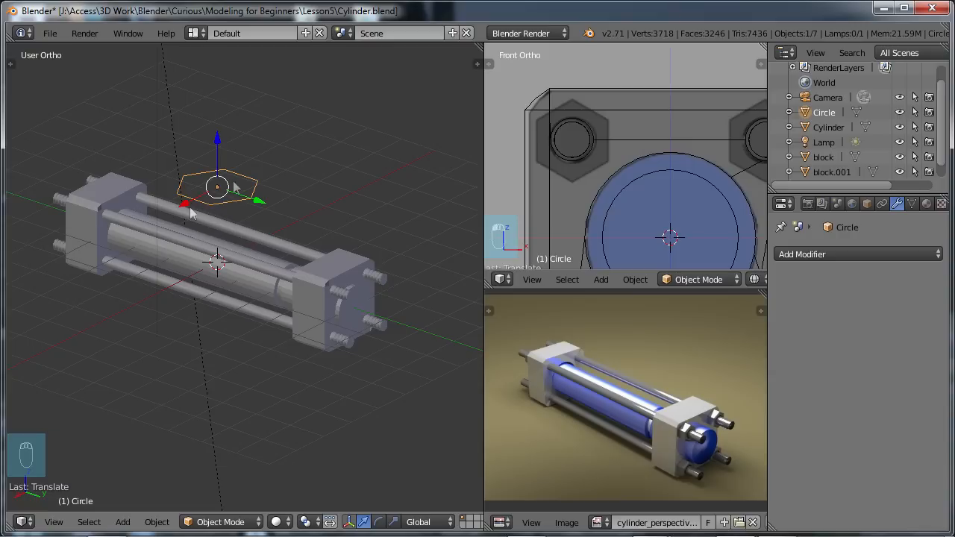
pyautogui.press('r')
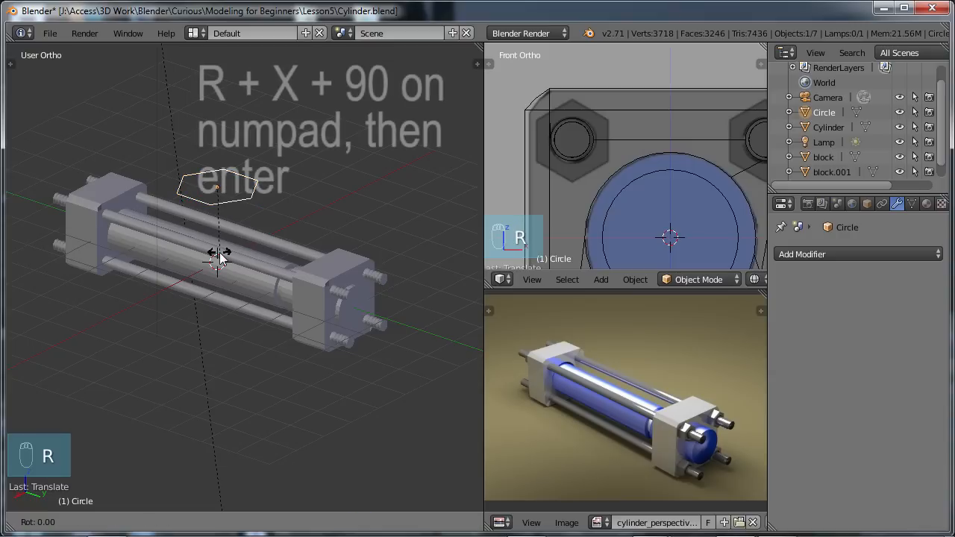
pyautogui.press('KP_9')
pyautogui.press('x')
pyautogui.press('KP_0')
pyautogui.press('Return')
pyautogui.moveTo(219, 253); pyautogui.dragTo(294, 207, button='middle')
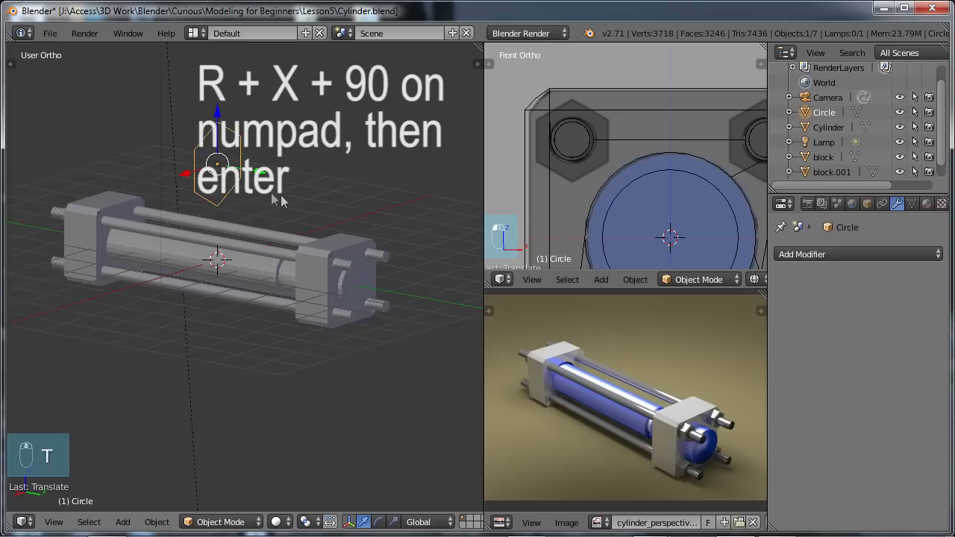
# Scale the hexagon down to about half size and move it to the end block's outer face at upper rod height.
pyautogui.press('s')
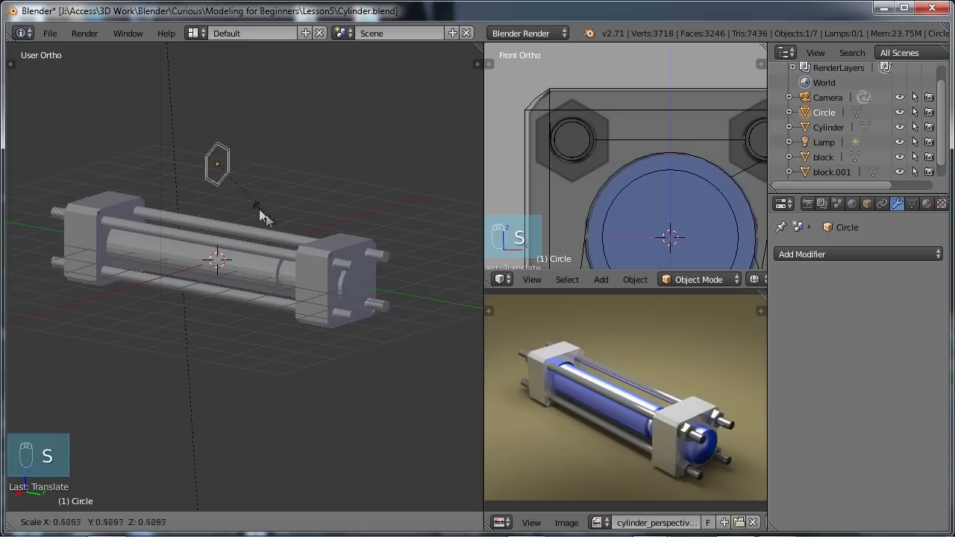
pyautogui.click(252, 201)
pyautogui.moveTo(255, 176); pyautogui.dragTo(403, 197)
pyautogui.press('KP_3')
pyautogui.moveTo(411, 124); pyautogui.dragTo(419, 176)
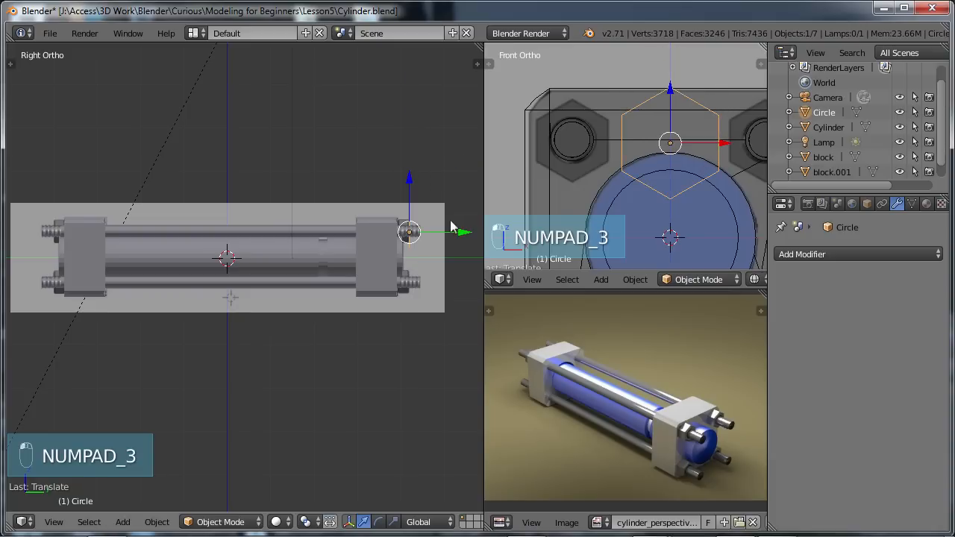
pyautogui.moveTo(452, 236)
pyautogui.mouseDown()
pyautogui.moveTo(463, 230)
pyautogui.moveTo(451, 226)
pyautogui.mouseUp()
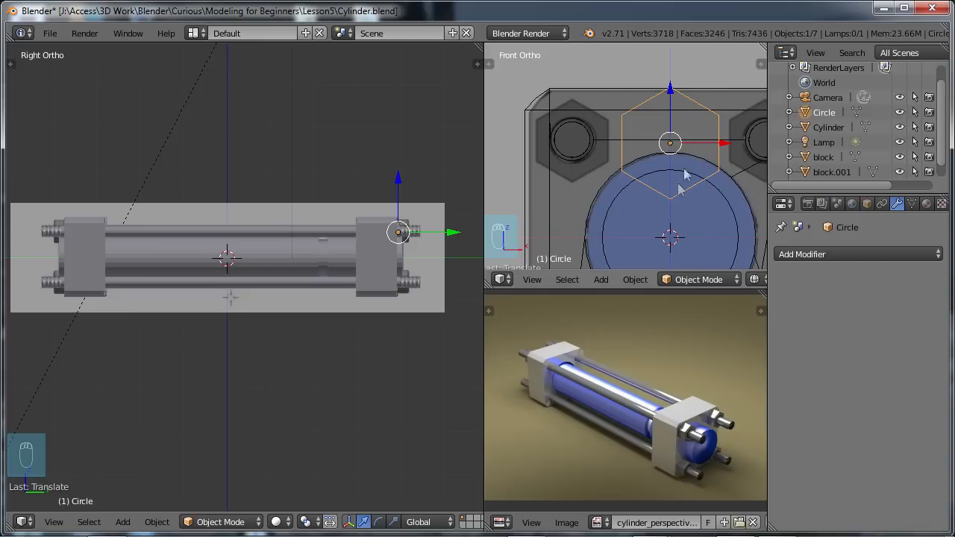
# Center the hexagon on the upper-left rod in the front view and scale it to match the reference nut's outline.
pyautogui.moveTo(726, 140); pyautogui.dragTo(628, 137)
pyautogui.press('s')
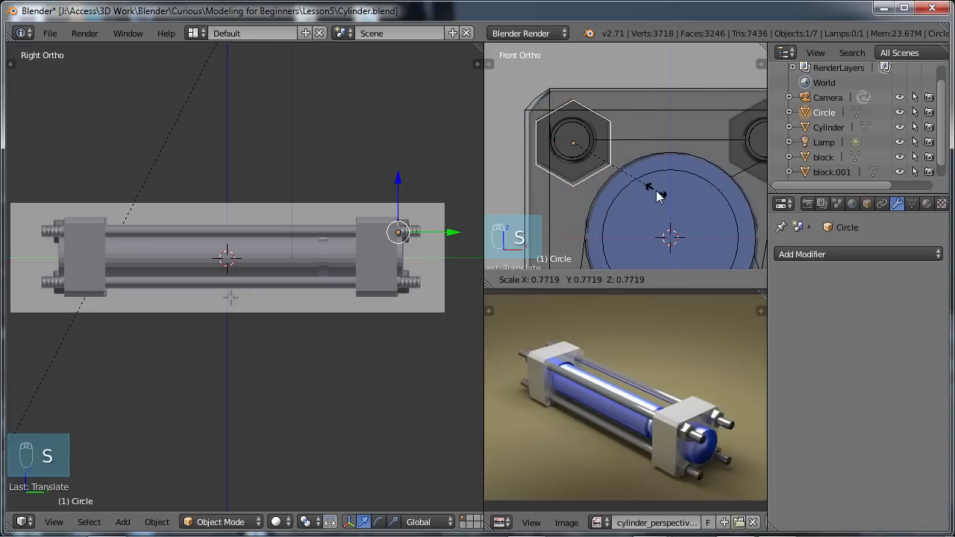
pyautogui.click(652, 189)
pyautogui.moveTo(573, 90); pyautogui.dragTo(574, 89)
pyautogui.moveTo(619, 138); pyautogui.dragTo(624, 137)
pyautogui.press('s')
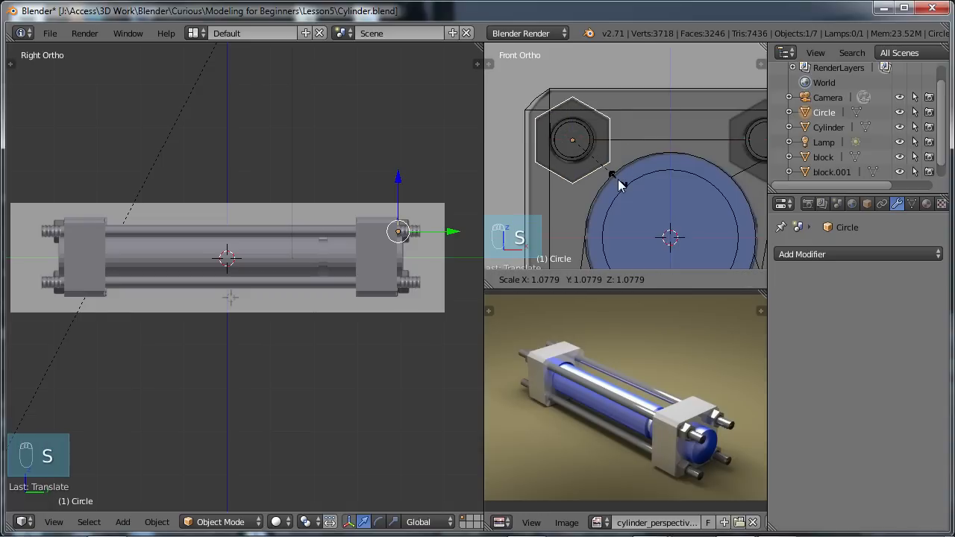
pyautogui.click(617, 185)
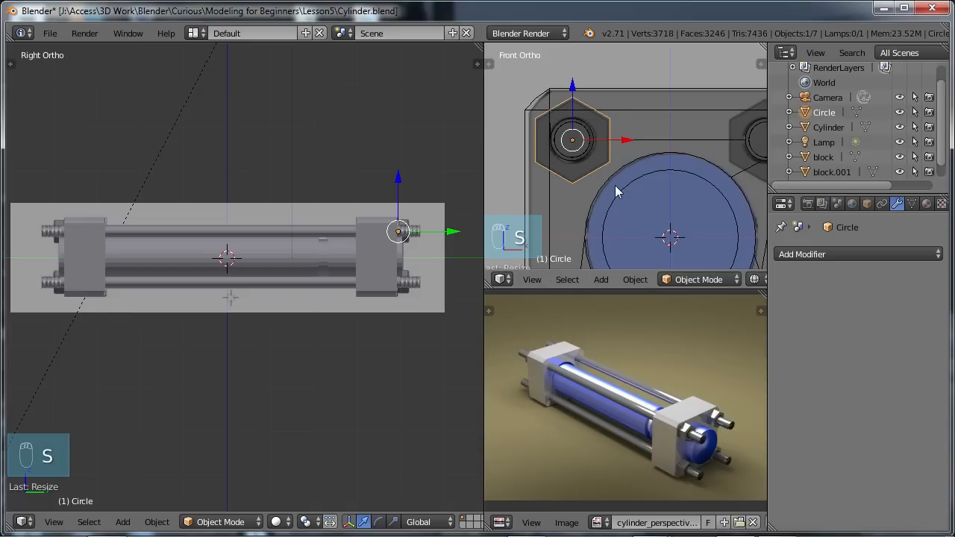
# Save the project over the existing Cylinder.blend file.
pyautogui.scroll(2, 416, 249)
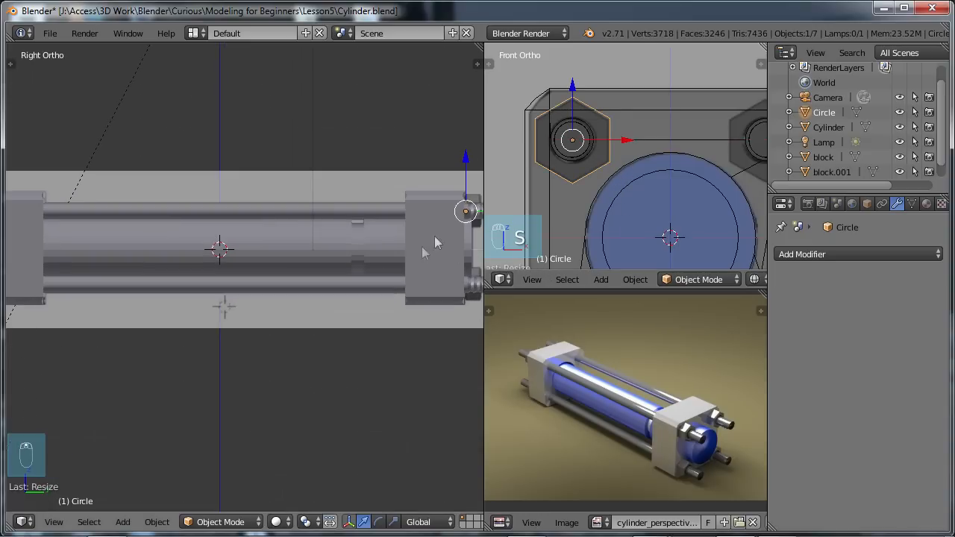
pyautogui.scroll(4, 255, 295)
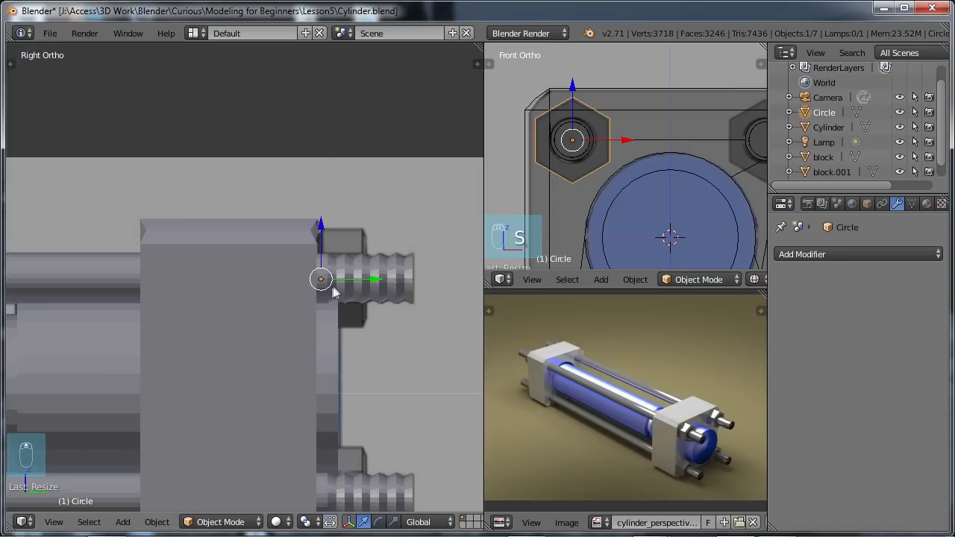
pyautogui.scroll(2, 316, 280)
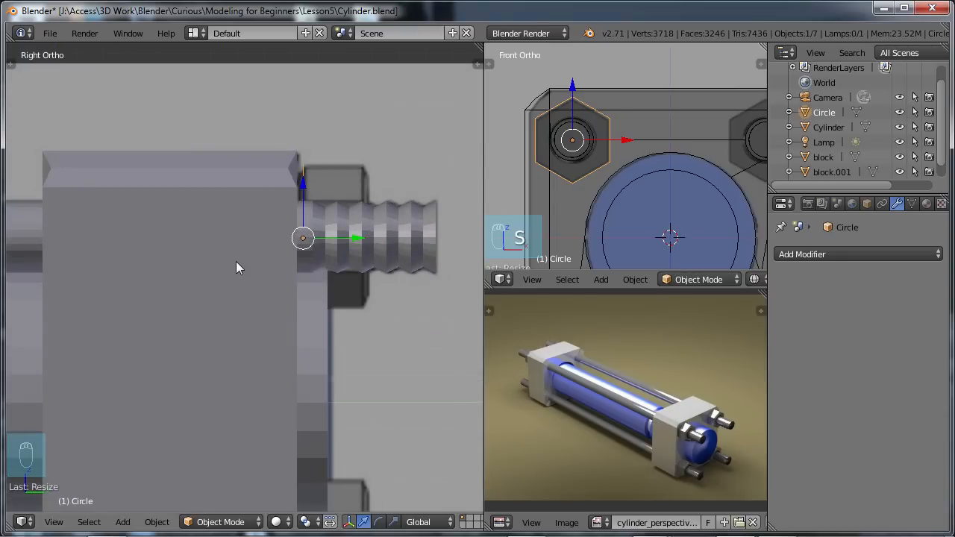
pyautogui.hotkey('ctrl', 's')
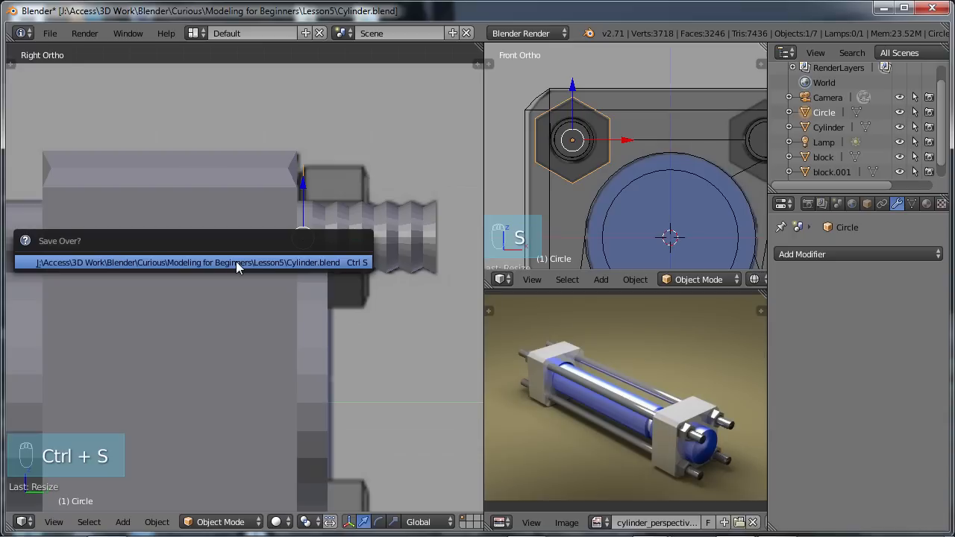
pyautogui.click(236, 261)
# Extrude the hexagon about 0.22 outward along Y to match the thickness of the reference nut's straight sides.
pyautogui.scroll(1, 290, 243)
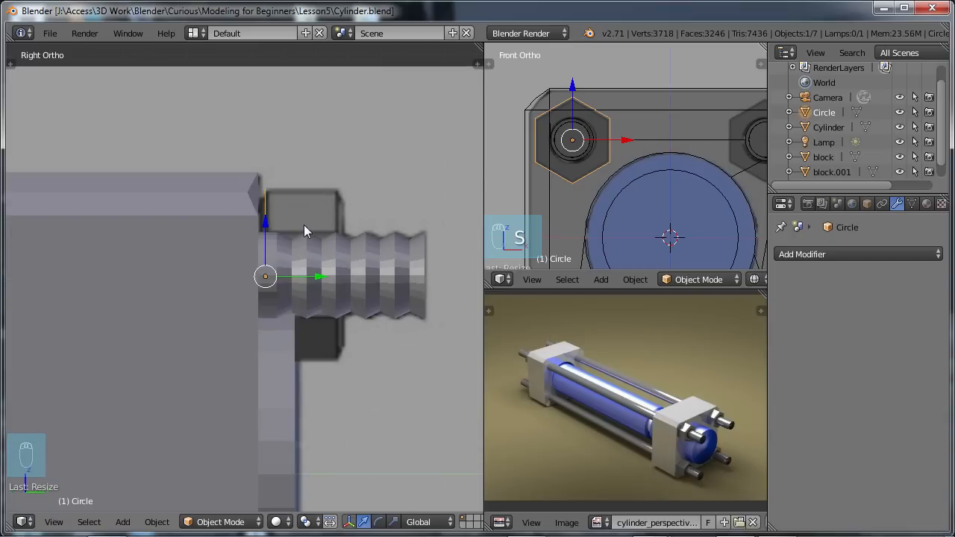
pyautogui.press('Tab')
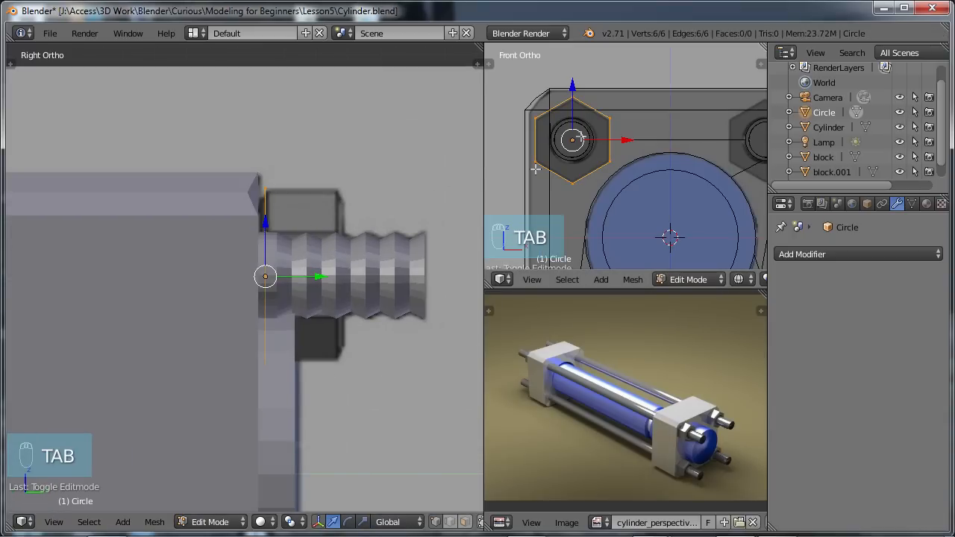
pyautogui.press('e')
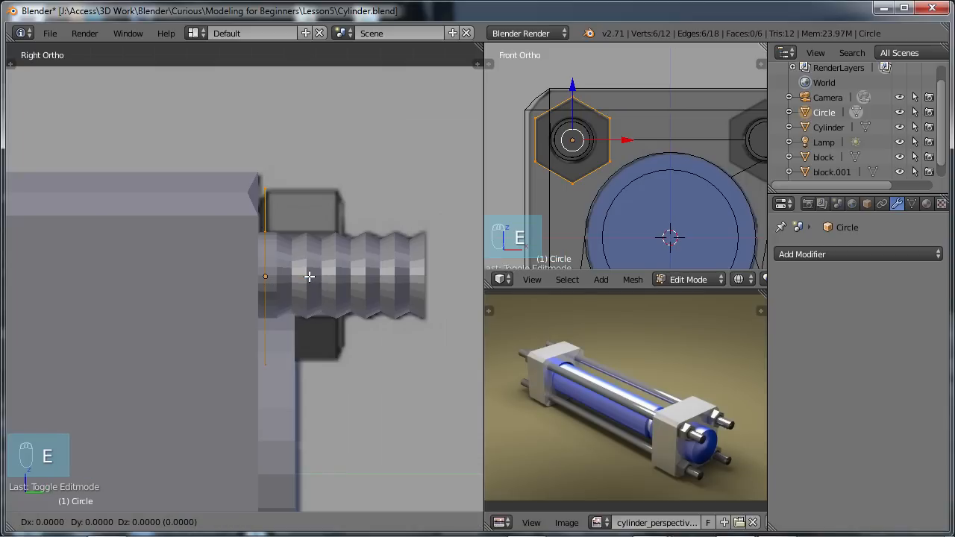
pyautogui.click(309, 276)
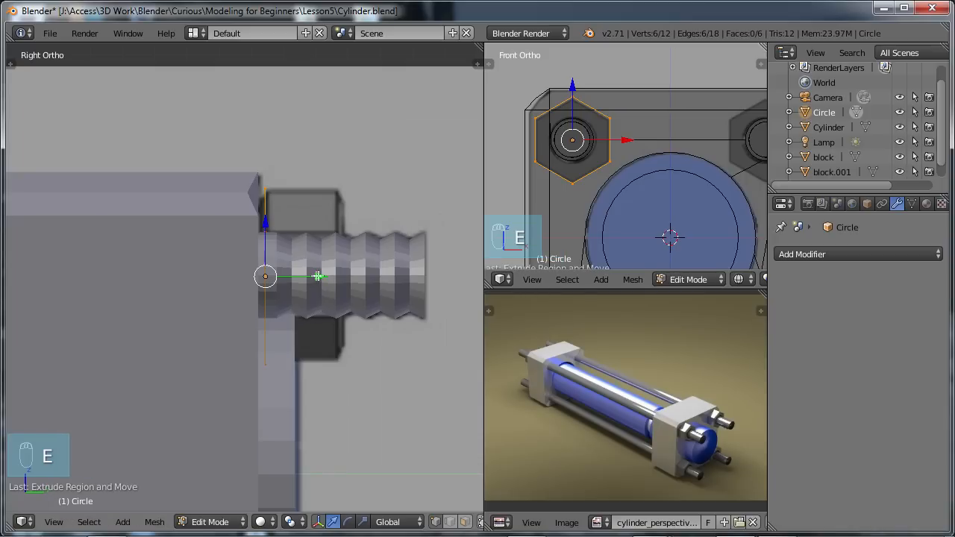
pyautogui.press('g')
pyautogui.press('y')
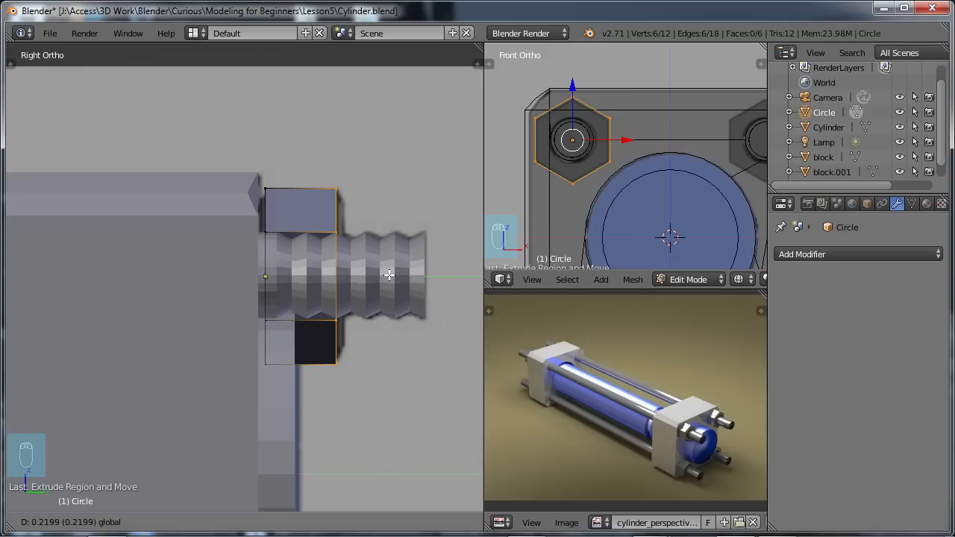
pyautogui.click(388, 275)
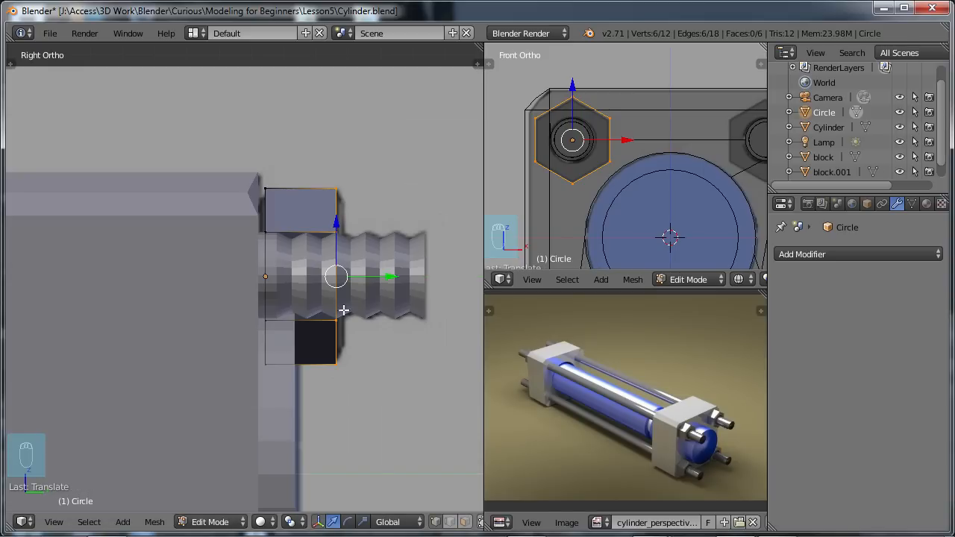
# Extrude the nut's outer edge loop, scale it to about 0.8 and move it outward along Y to form a chamfer.
pyautogui.press('e')
pyautogui.click(612, 187)
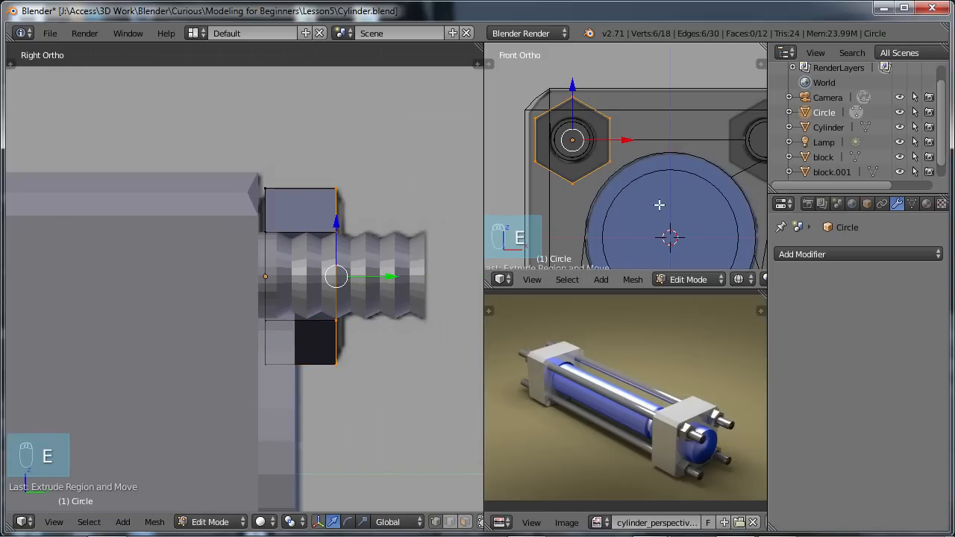
pyautogui.press('s')
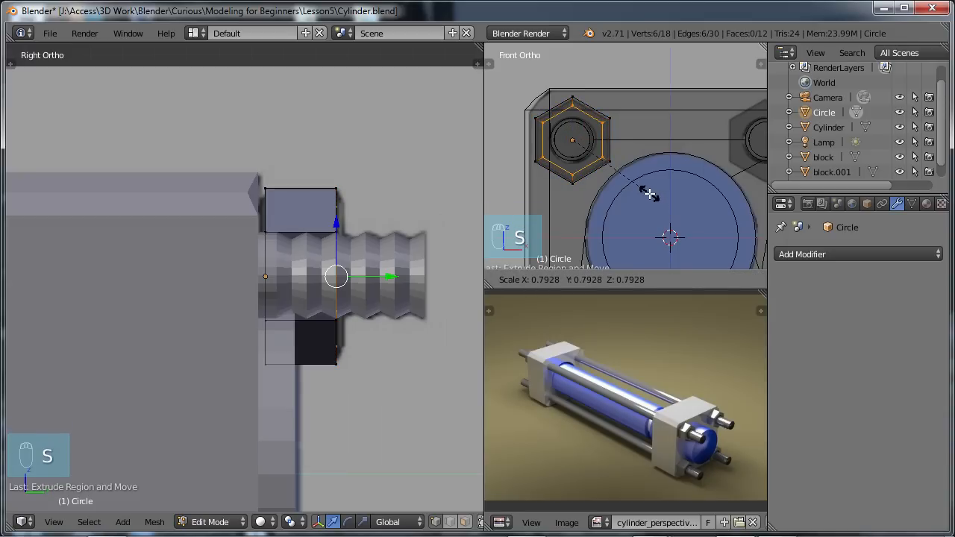
pyautogui.click(646, 192)
pyautogui.press('g')
pyautogui.press('y')
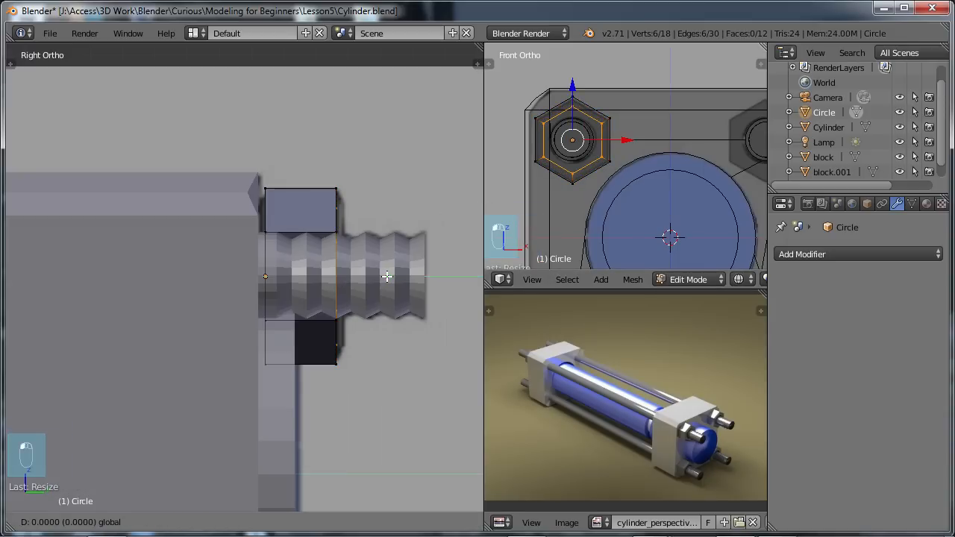
pyautogui.click(396, 279)
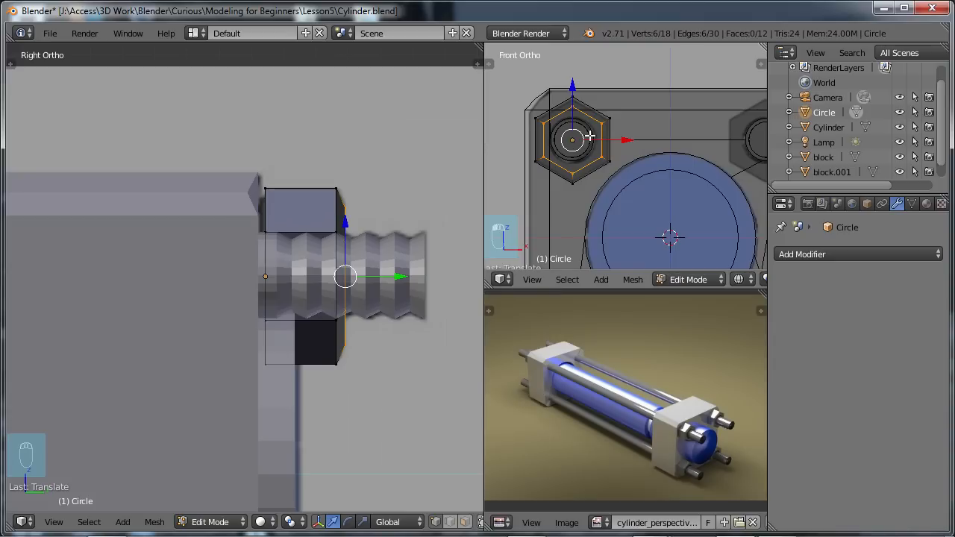
# Close the nut's outer face by extruding its edge loop inward and merging the new vertices at center.
pyautogui.press('e')
pyautogui.rightClick(606, 179)
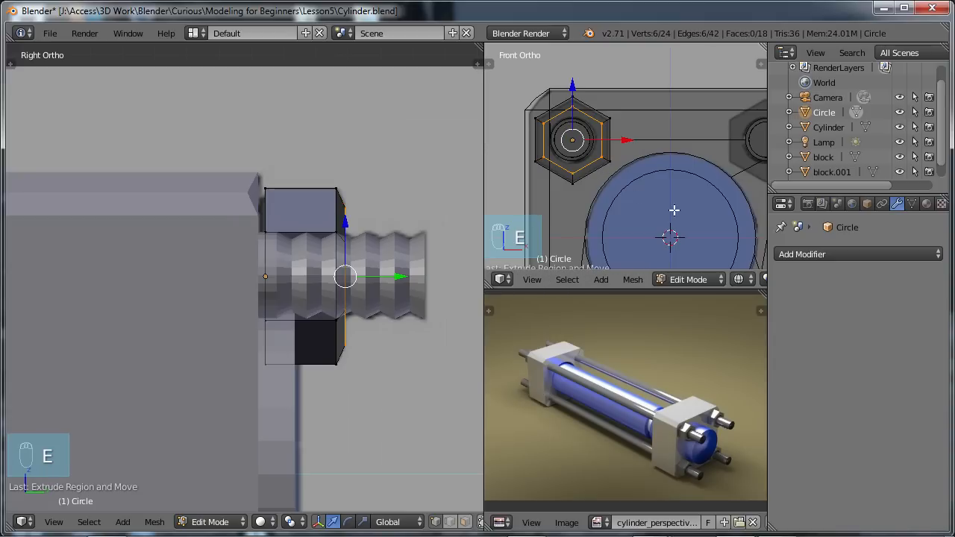
pyautogui.press('s')
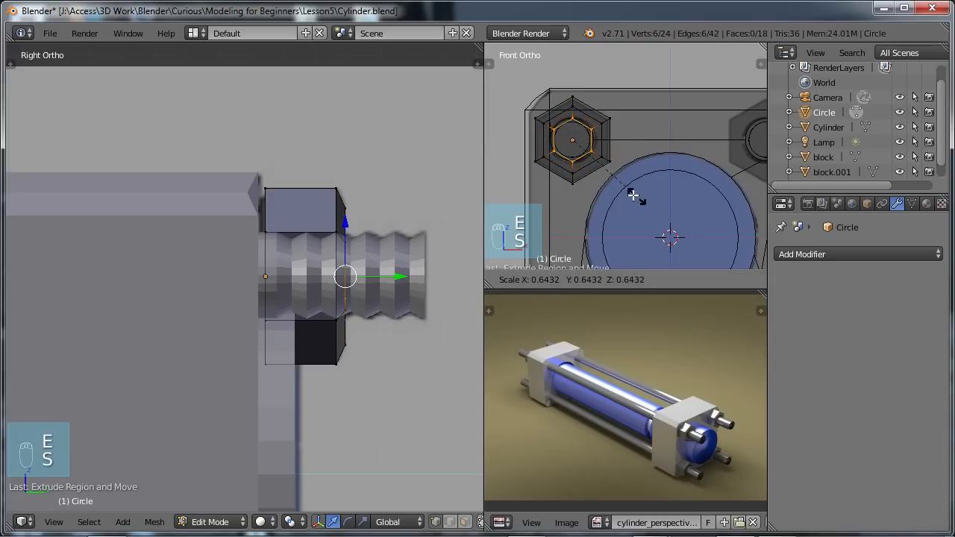
pyautogui.click(627, 190)
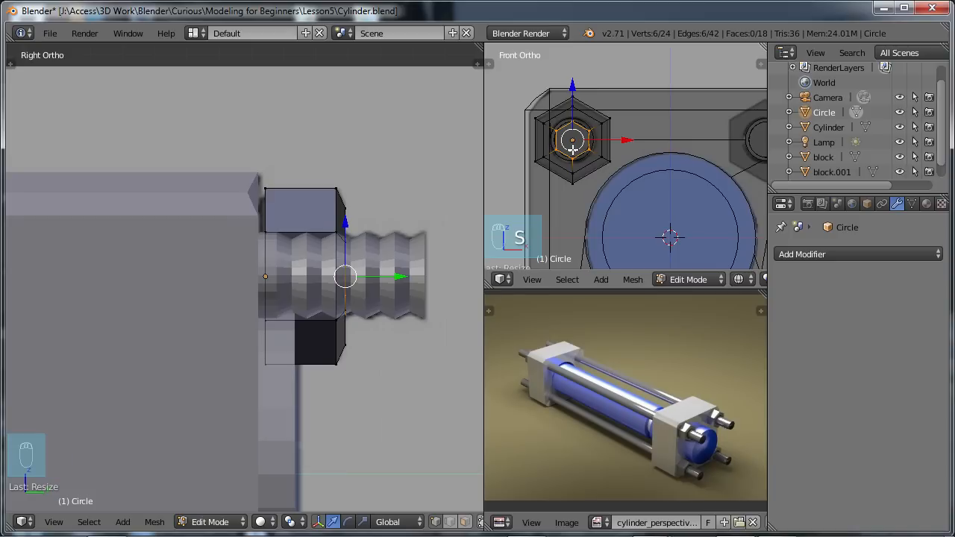
pyautogui.hotkey('alt', 'm')
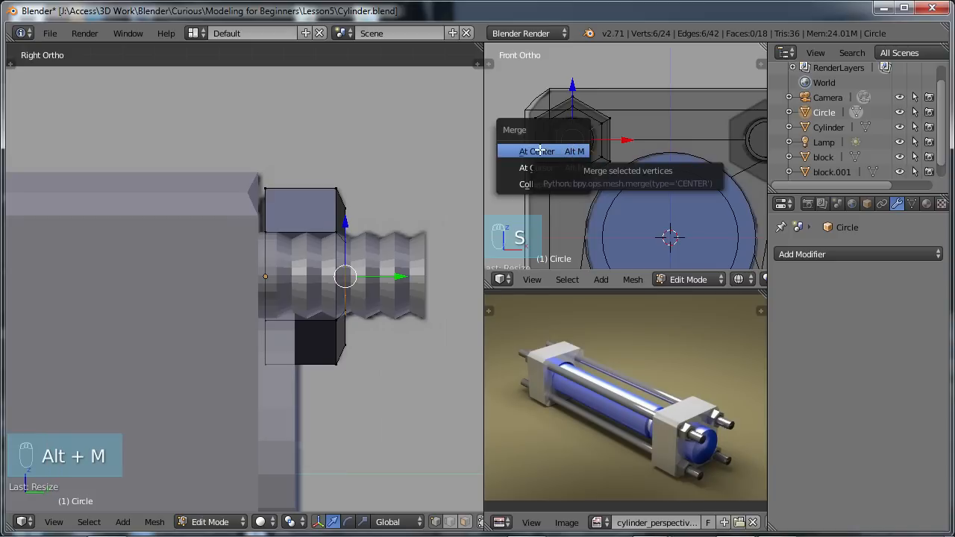
pyautogui.click(537, 150)
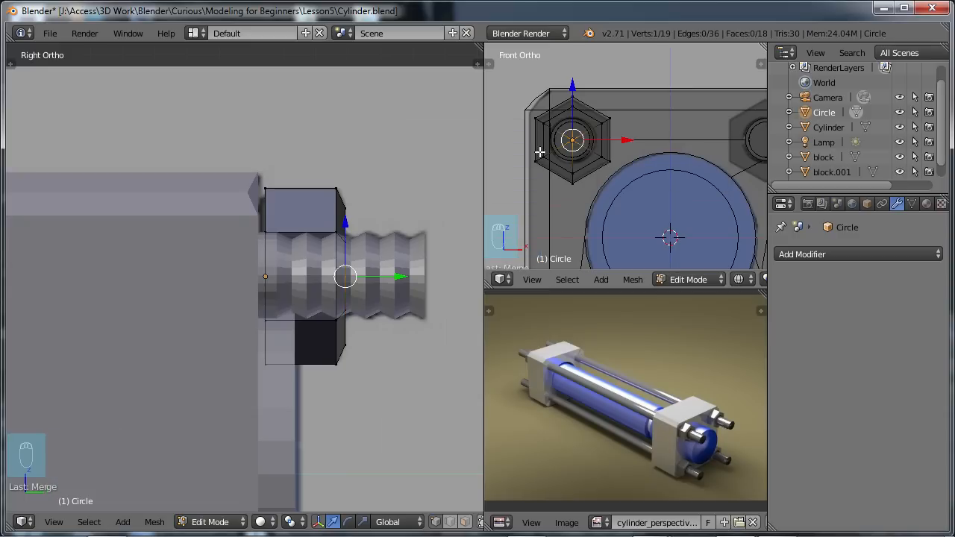
# Extrude the nut's back edge loop, scale it to about 0.8 and move it along Y toward the block as a chamfer.
pyautogui.keyDown('alt'); pyautogui.rightClick(264, 332); pyautogui.keyUp('alt')
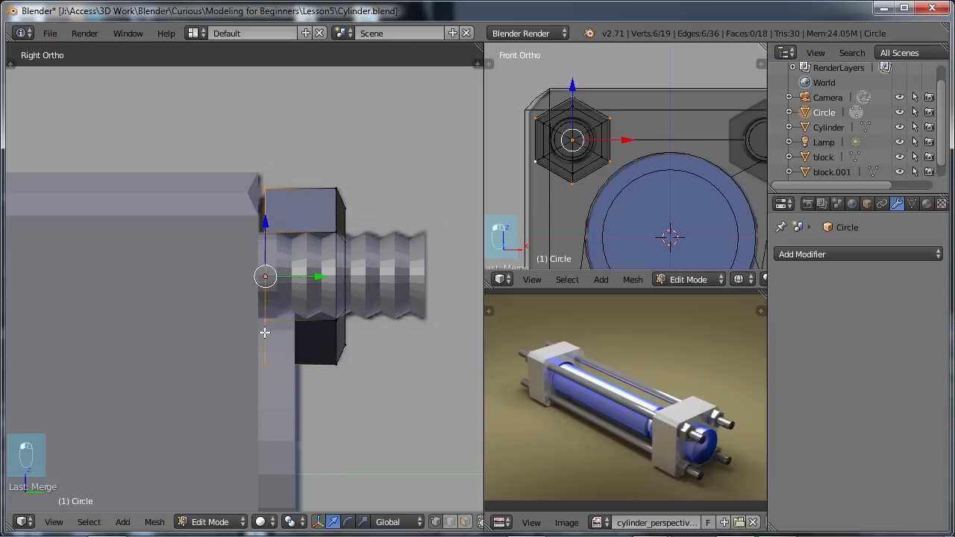
pyautogui.moveTo(279, 300)
pyautogui.mouseDown(button='middle')
pyautogui.moveTo(305, 311)
pyautogui.moveTo(270, 313)
pyautogui.mouseUp(button='middle')
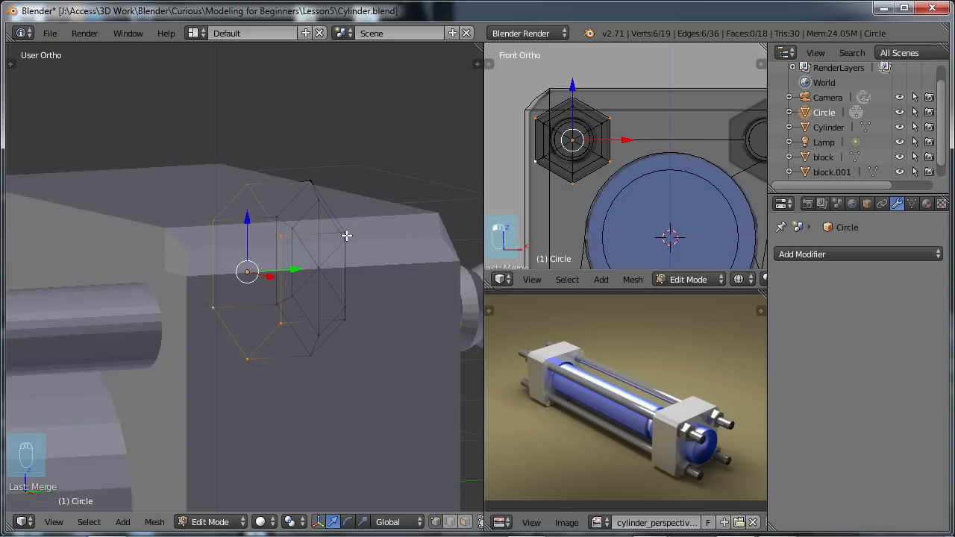
pyautogui.press('KP_3')
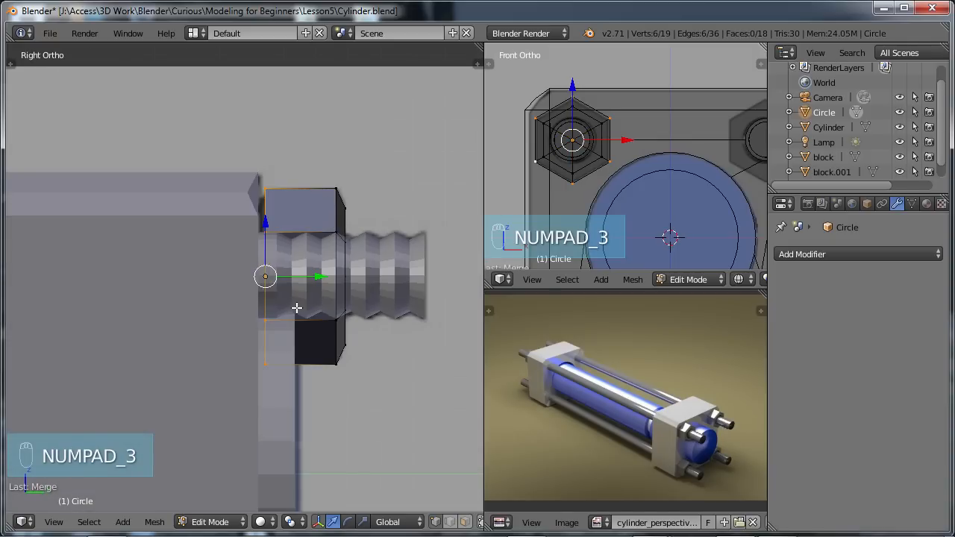
pyautogui.press('e')
pyautogui.rightClick(297, 307)
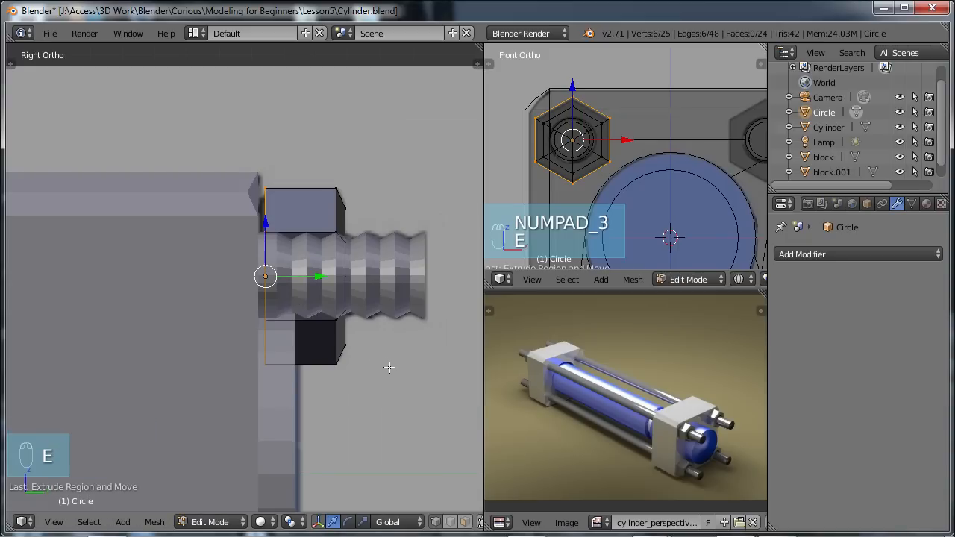
pyautogui.press('s')
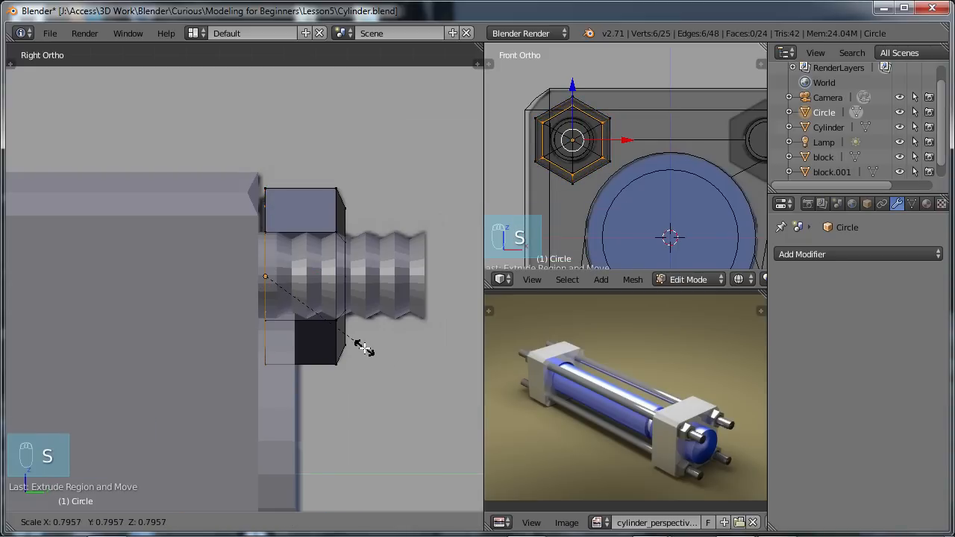
pyautogui.click(363, 349)
pyautogui.moveTo(314, 277); pyautogui.dragTo(311, 277)
# Close the nut's back face by extruding the loop inward and merging the new vertices at center.
pyautogui.press('e')
pyautogui.rightClick(321, 296)
pyautogui.press('s')
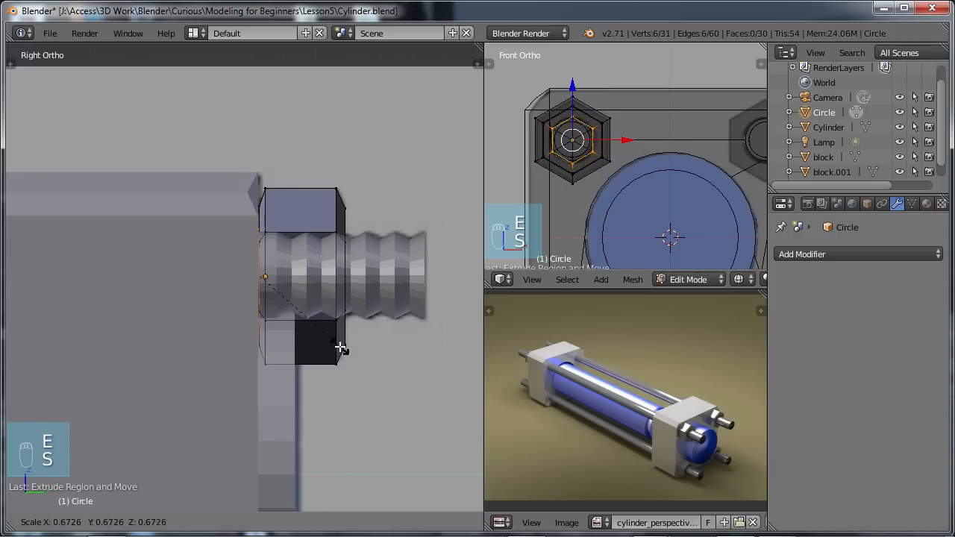
pyautogui.click(333, 344)
pyautogui.hotkey('alt', 'm')
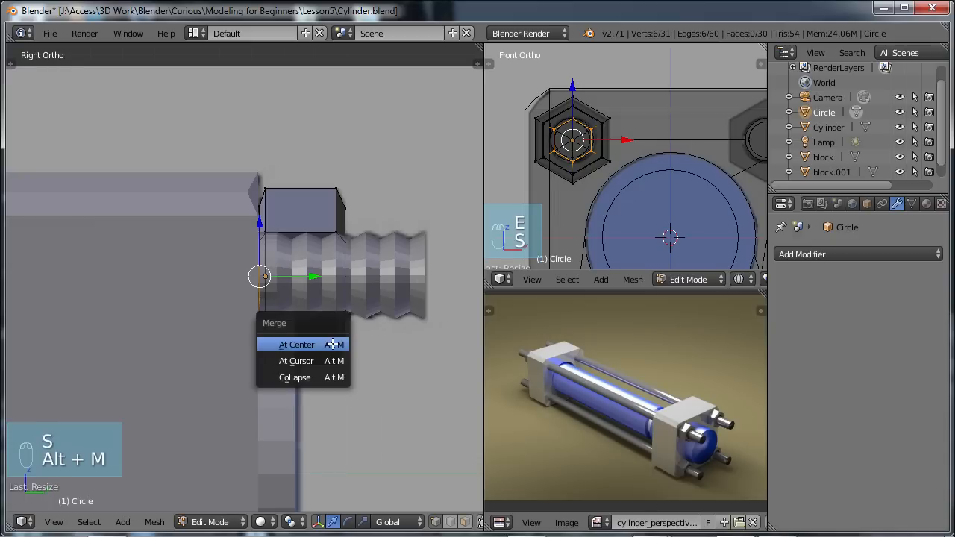
pyautogui.click(333, 343)
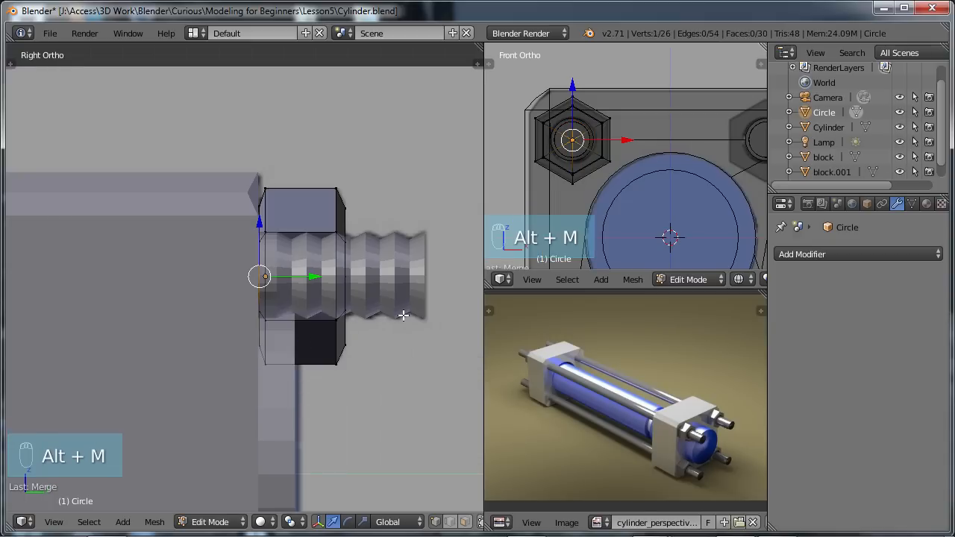
# Return to Object Mode and move the finished nut along Y until it is clear of the threaded rod end.
pyautogui.scroll(-1, 351, 306)
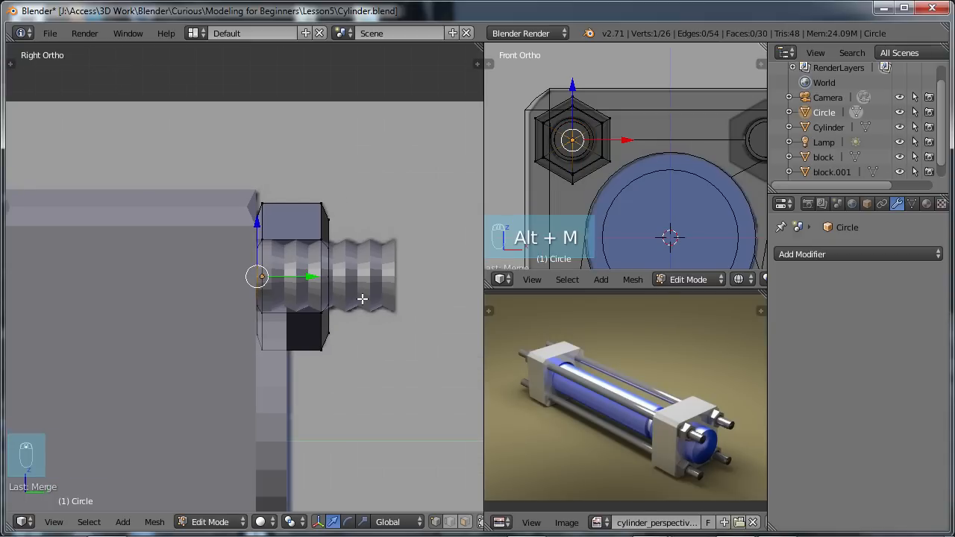
pyautogui.press('a')
pyautogui.press('Tab')
pyautogui.moveTo(362, 298); pyautogui.dragTo(300, 282, button='middle')
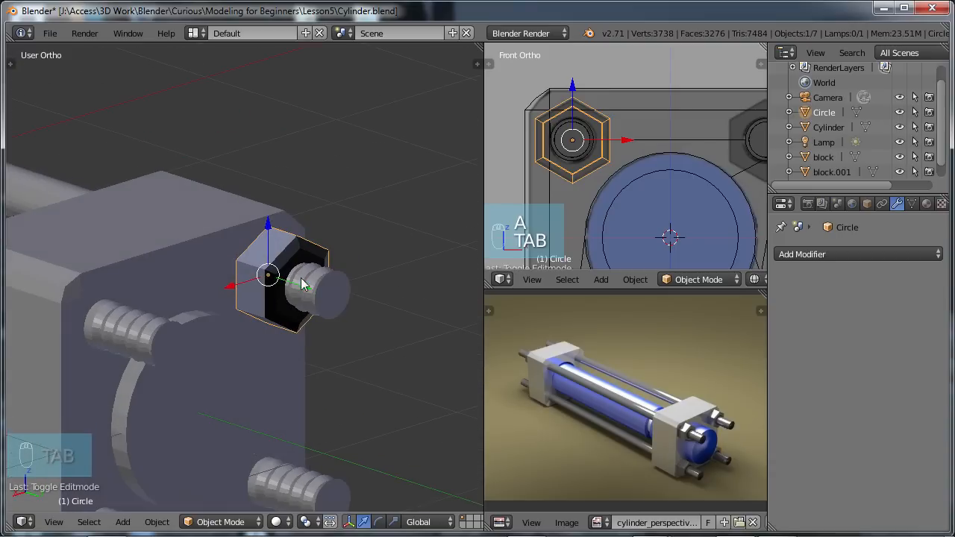
pyautogui.moveTo(298, 293); pyautogui.dragTo(413, 323)
pyautogui.scroll(-2, 422, 326)
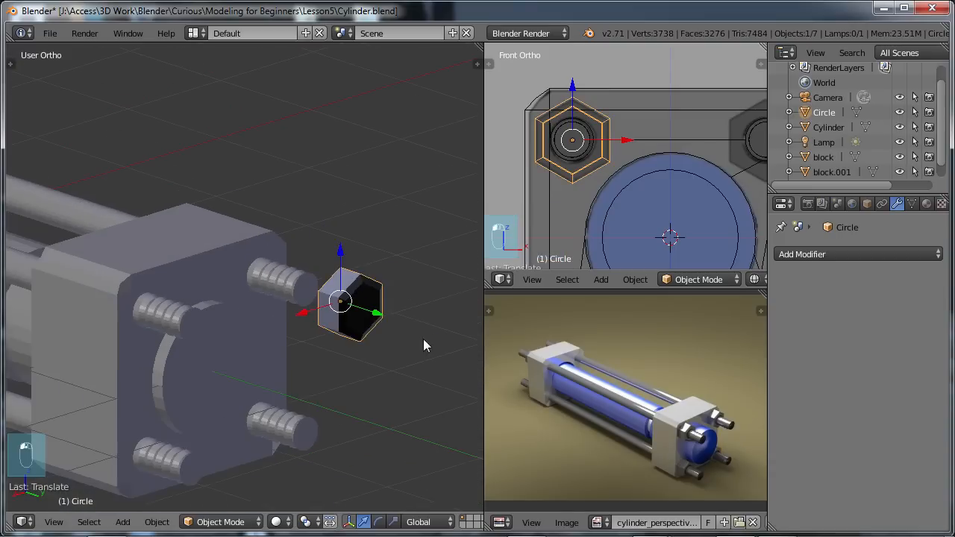
pyautogui.moveTo(386, 328); pyautogui.dragTo(415, 327, button='middle')
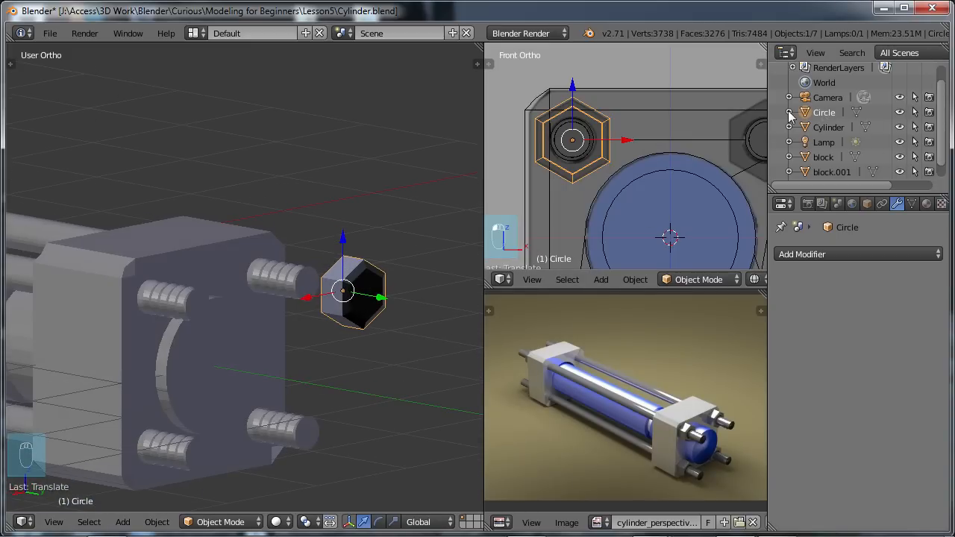
# Rename the Circle object to "nut".
pyautogui.doubleClick(832, 116)
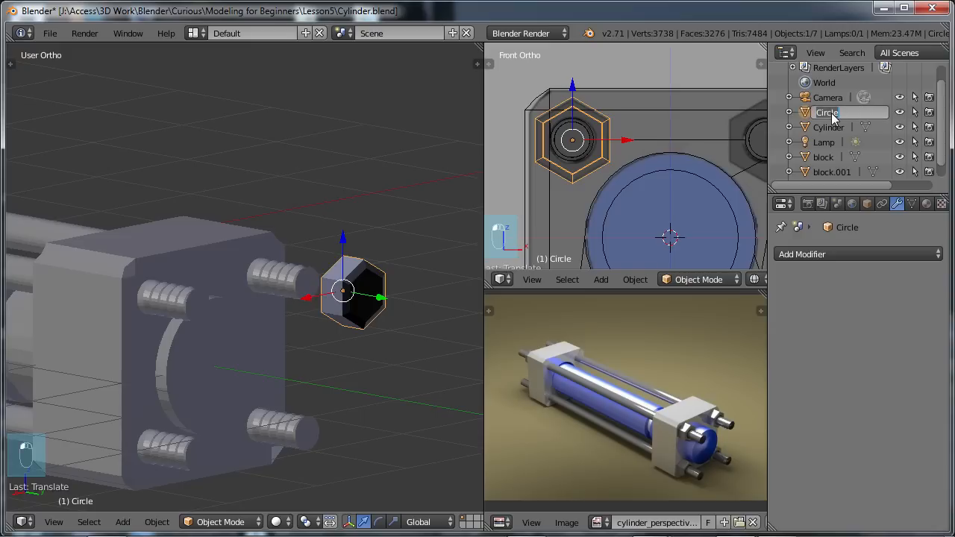
pyautogui.write('nut')
pyautogui.press('Return')
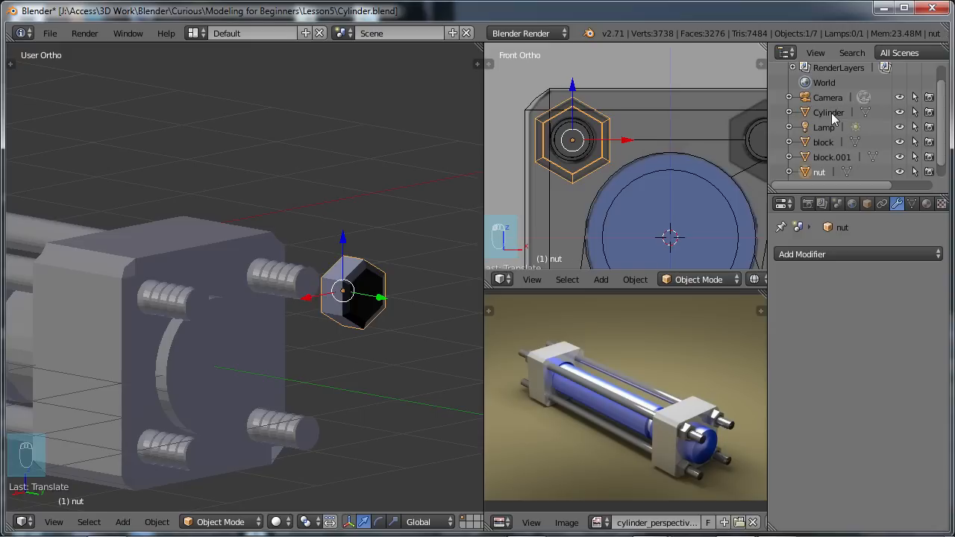
# Deselect the nut and add a mesh cylinder to the scene.
pyautogui.press('a')
pyautogui.scroll(-1, 356, 287)
pyautogui.moveTo(355, 287); pyautogui.dragTo(408, 335, button='middle')
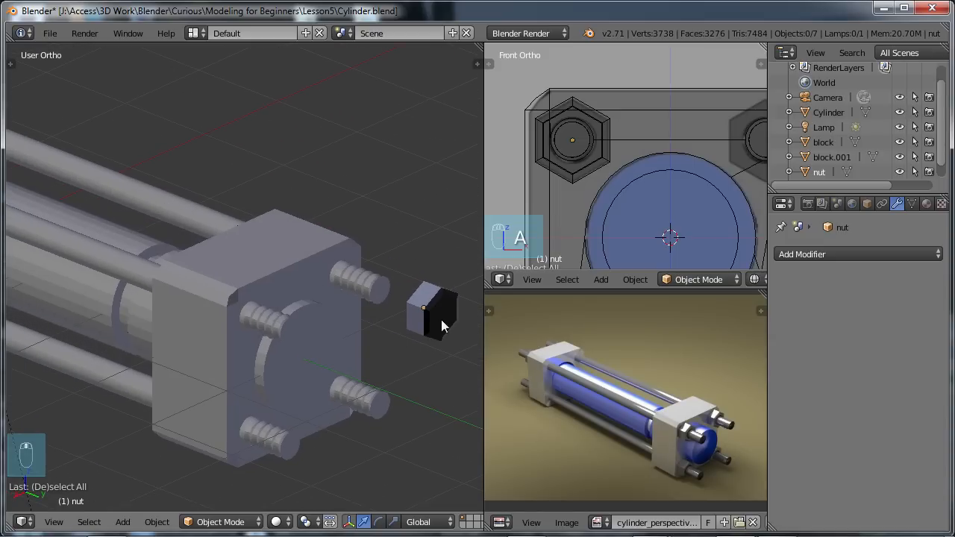
pyautogui.scroll(-1, 441, 326)
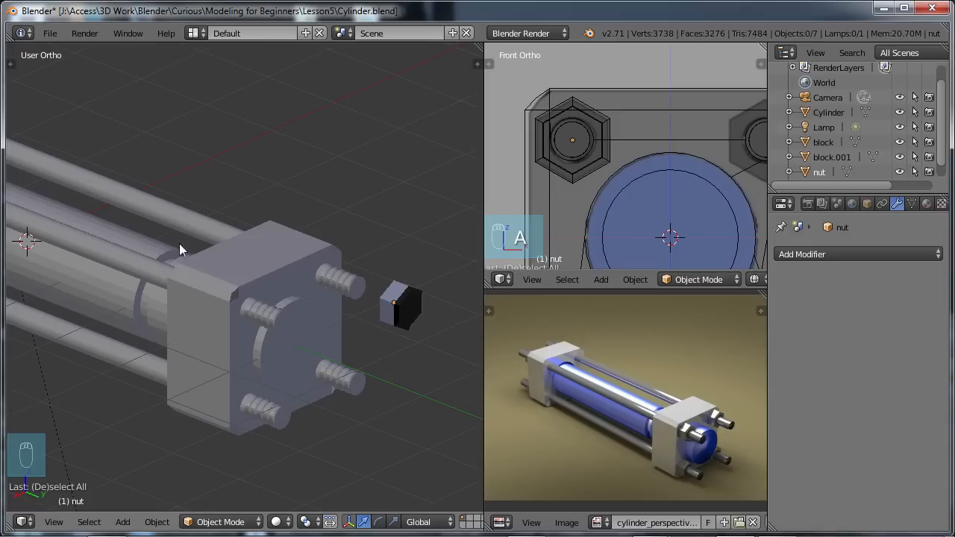
pyautogui.moveTo(390, 314); pyautogui.dragTo(274, 267, button='middle')
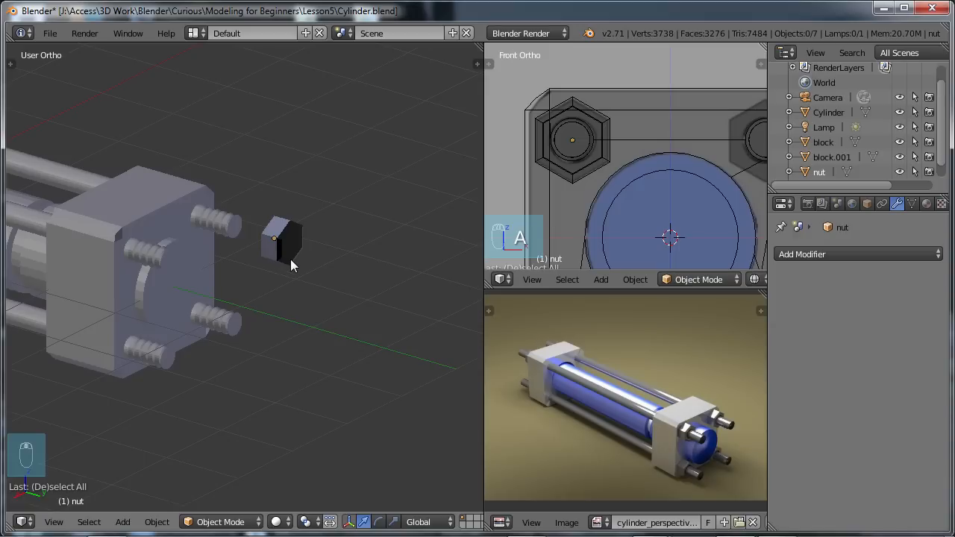
pyautogui.hotkey('shift', 'a')
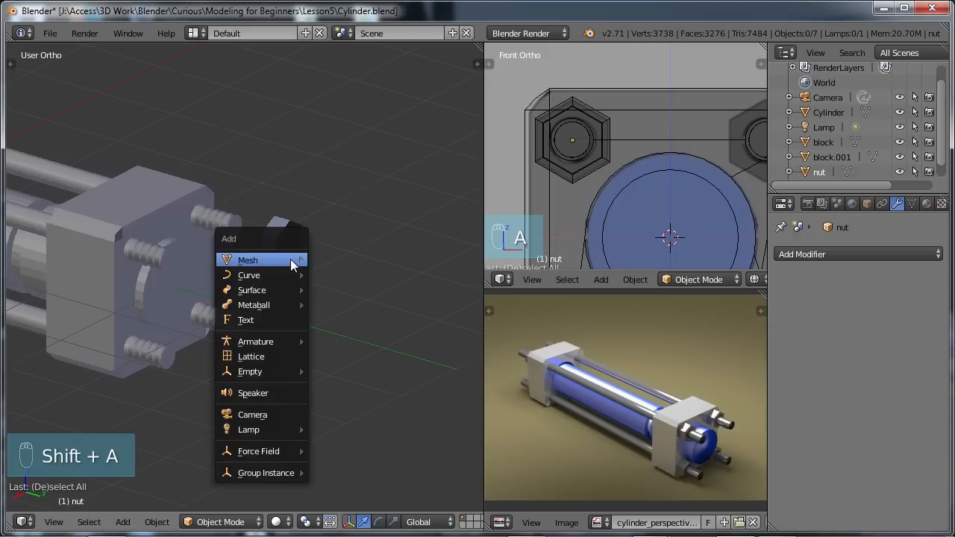
pyautogui.moveTo(290, 259)
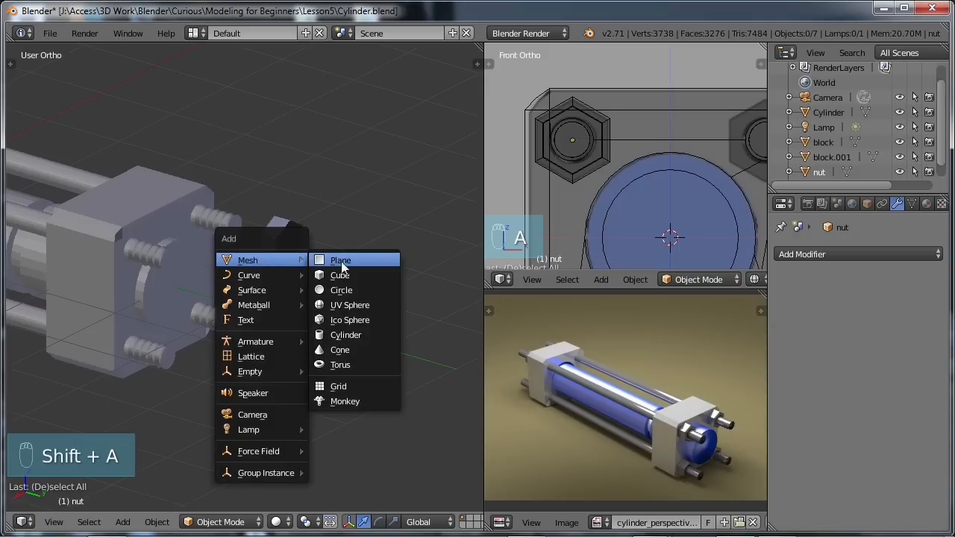
pyautogui.click(352, 334)
pyautogui.press('Home')
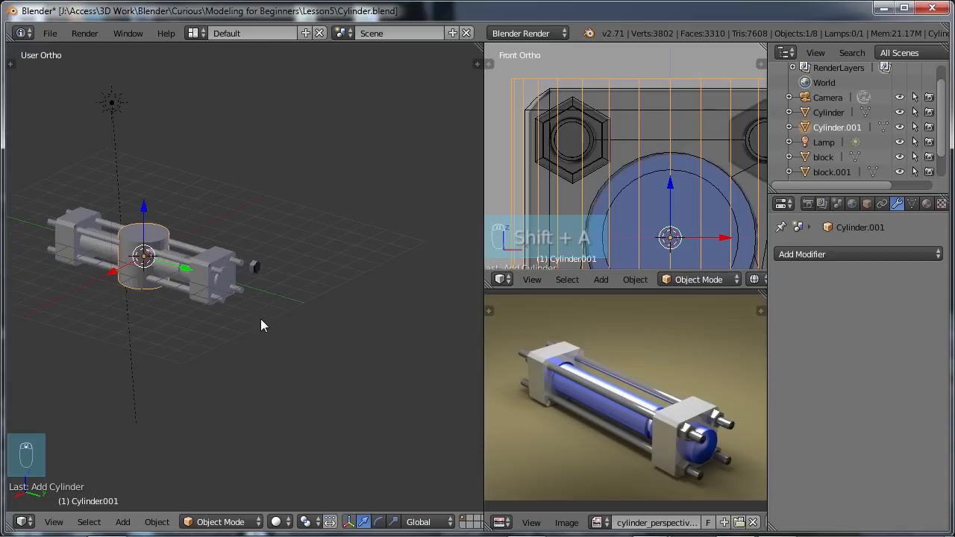
# Move the new cylinder along Y until it is clear of the assembly and rotate it 90 degrees about X.
pyautogui.press('g')
pyautogui.press('y')
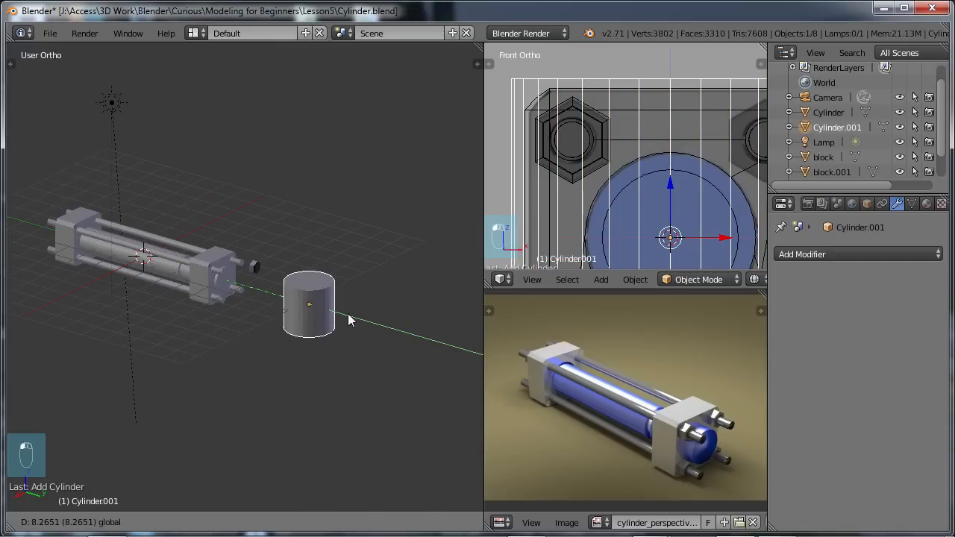
pyautogui.click(348, 321)
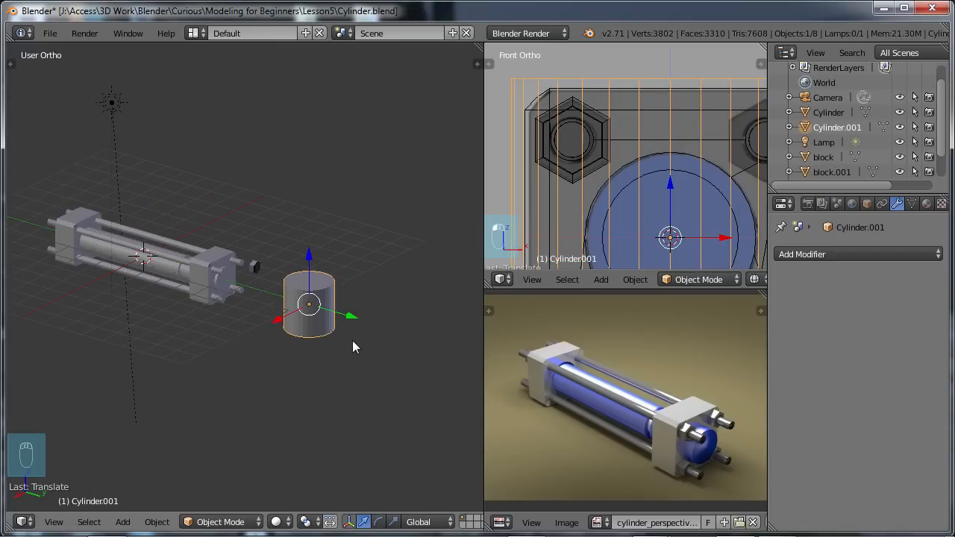
pyautogui.press('r')
pyautogui.press('x')
pyautogui.press('9')
pyautogui.press('0')
pyautogui.press('Return')
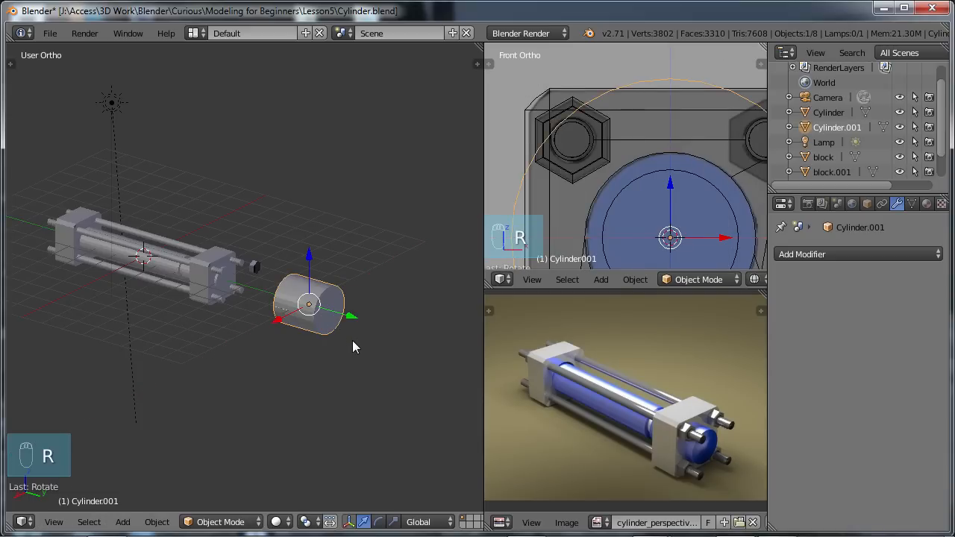
# Scale the cylinder down close to rod size and move it along Z and X onto one of the upper rods.
pyautogui.press('s')
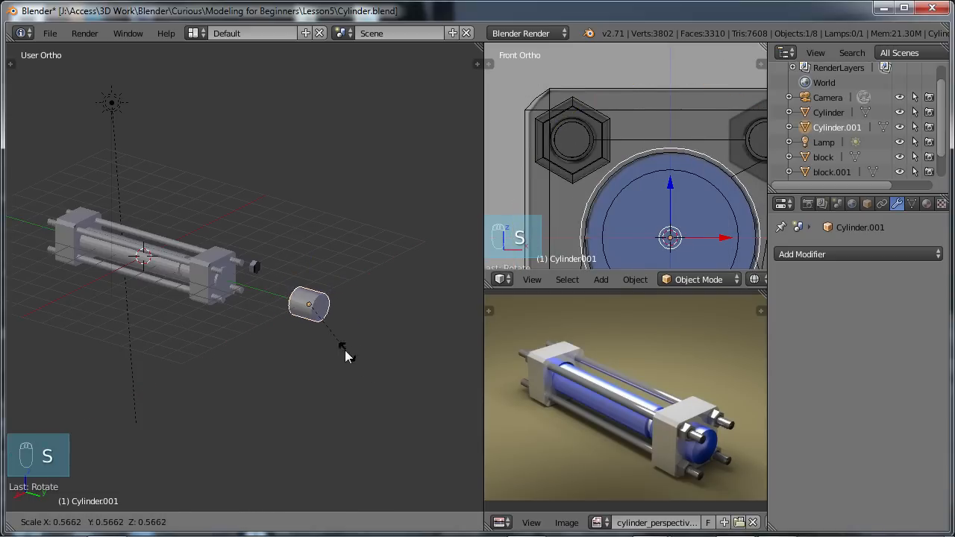
pyautogui.click(315, 326)
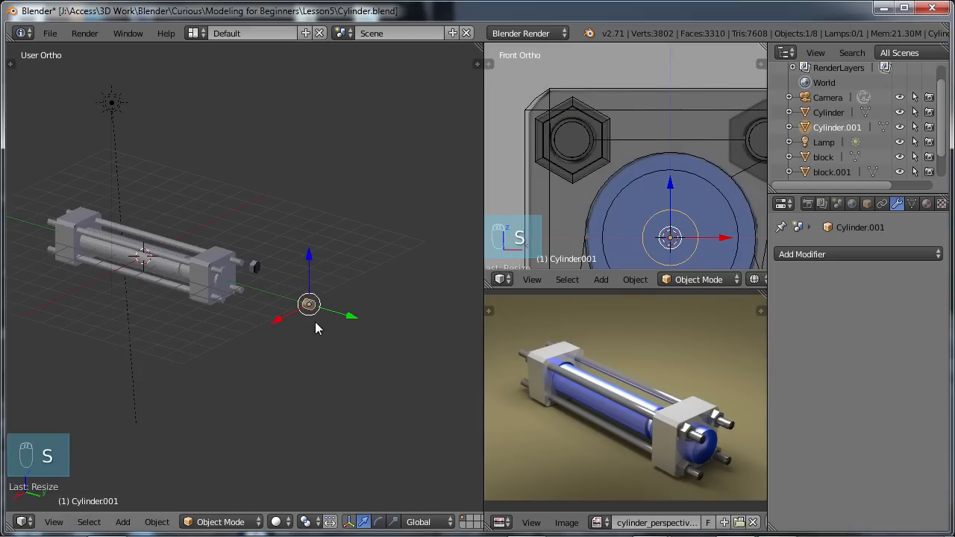
pyautogui.moveTo(673, 193); pyautogui.dragTo(672, 90)
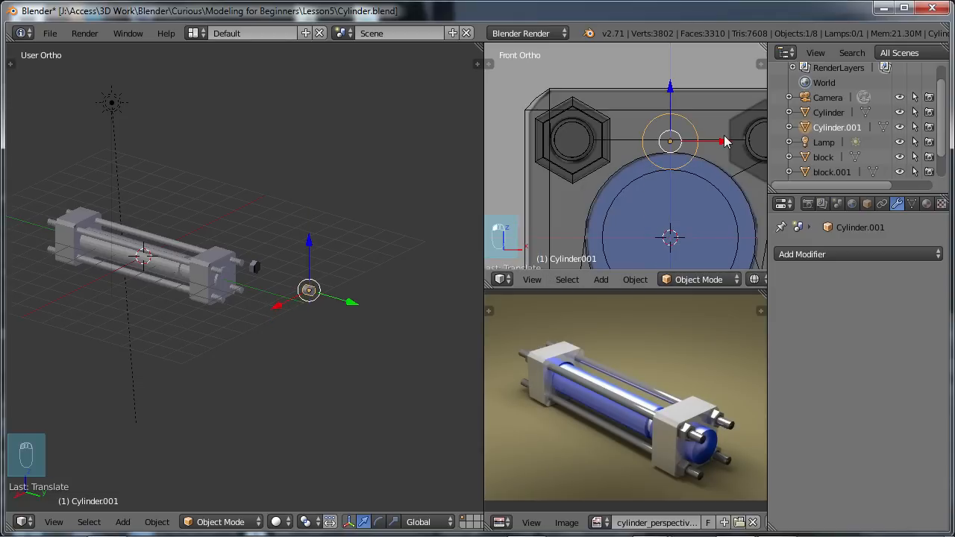
pyautogui.moveTo(722, 137); pyautogui.dragTo(535, 138)
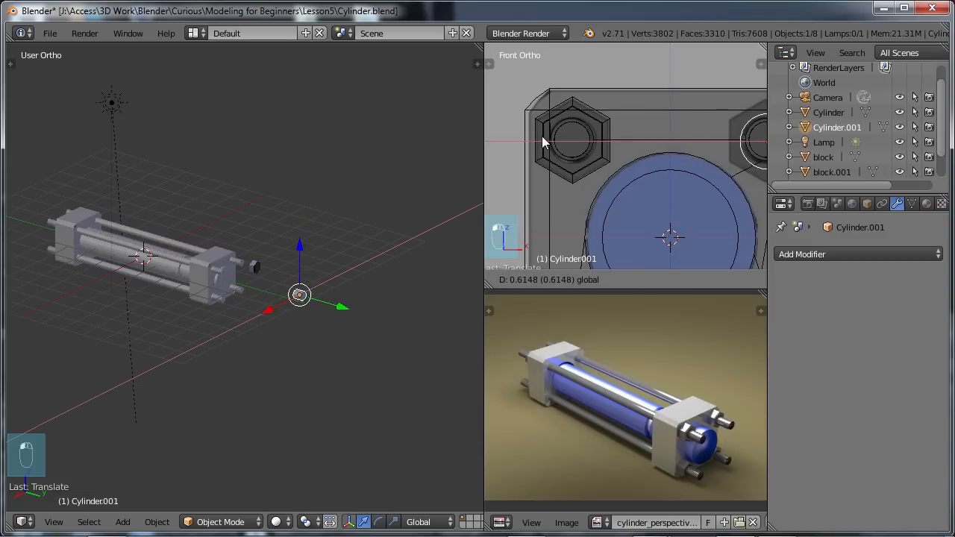
pyautogui.click(541, 136)
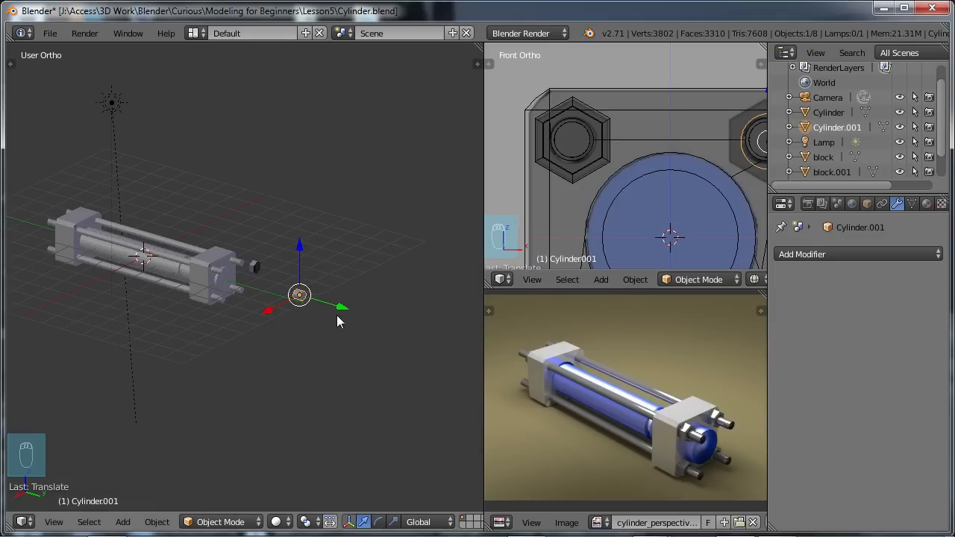
# Move the cylinder along Y back toward the rod ends and shift it along X onto the nut's center.
pyautogui.press('g')
pyautogui.press('y')
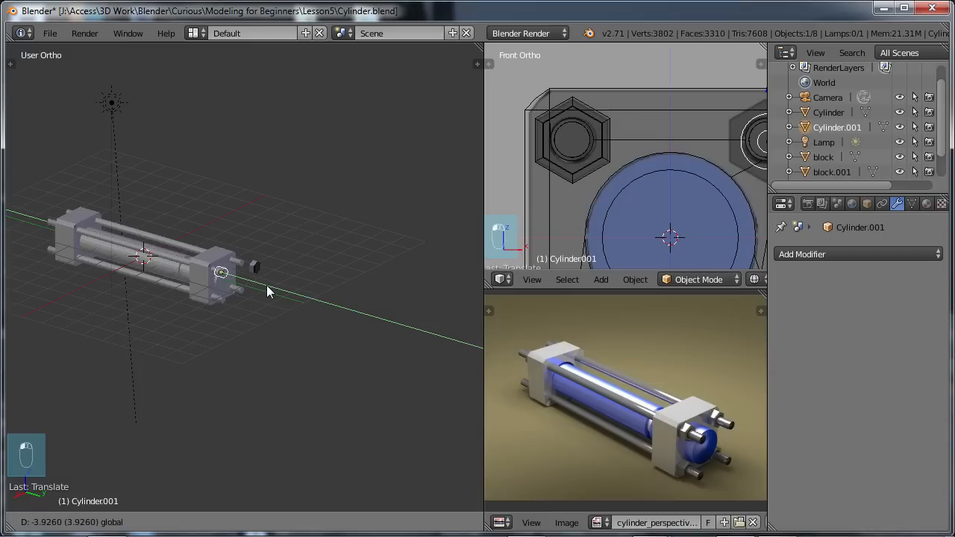
pyautogui.click(281, 294)
pyautogui.scroll(-2, 629, 155)
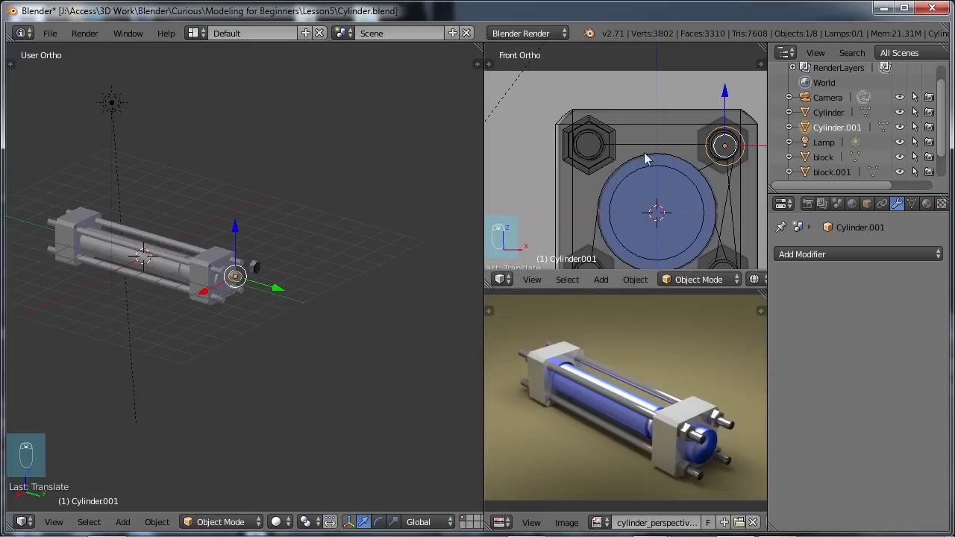
pyautogui.press('g')
pyautogui.press('x')
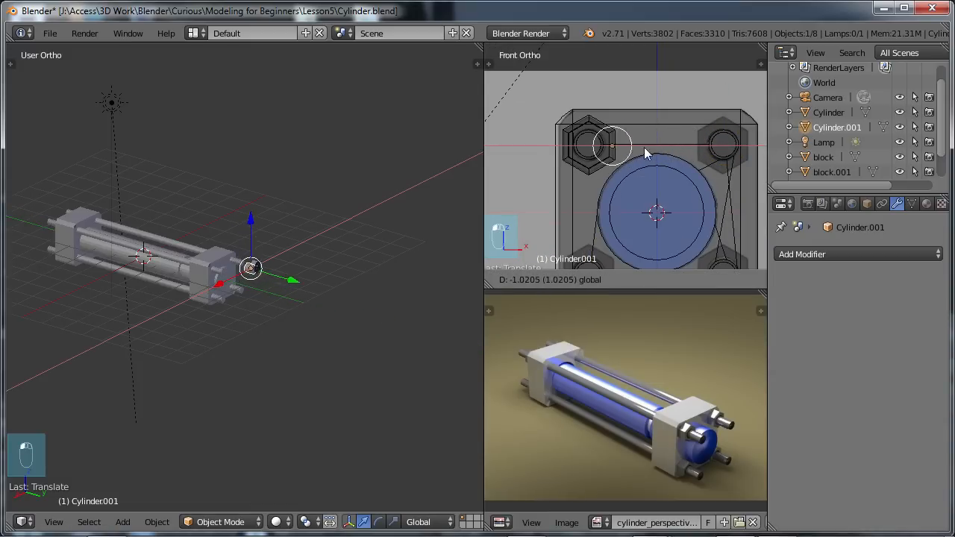
pyautogui.click(629, 153)
# Scale the cylinder down until its outline nearly matches the threaded rod's diameter inside the nut.
pyautogui.scroll(4, 594, 181)
pyautogui.keyDown('shift'); pyautogui.moveTo(594, 181); pyautogui.dragTo(693, 239, button='middle'); pyautogui.keyUp('shift')
pyautogui.scroll(2, 693, 238)
pyautogui.press('s')
pyautogui.click(668, 222)
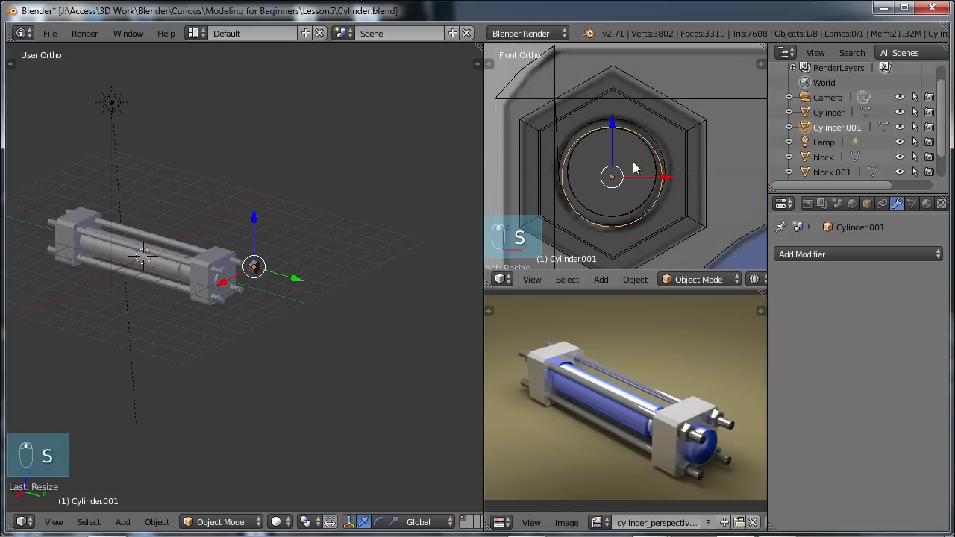
# Center the cylinder in the nut along Z and X, adjusting its scale to sit just outside the inner rod outline.
pyautogui.press('g')
pyautogui.press('z')
pyautogui.click(611, 125)
pyautogui.press('s')
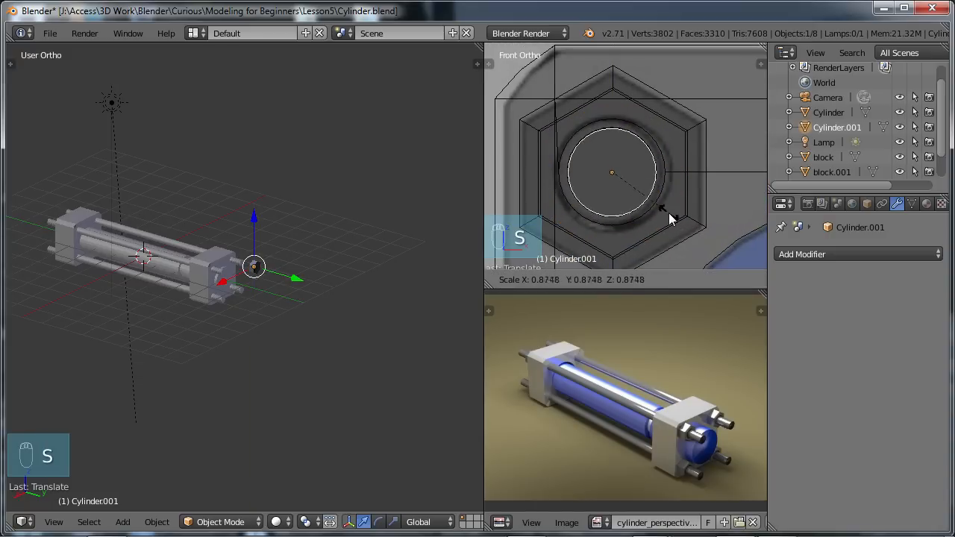
pyautogui.click(679, 217)
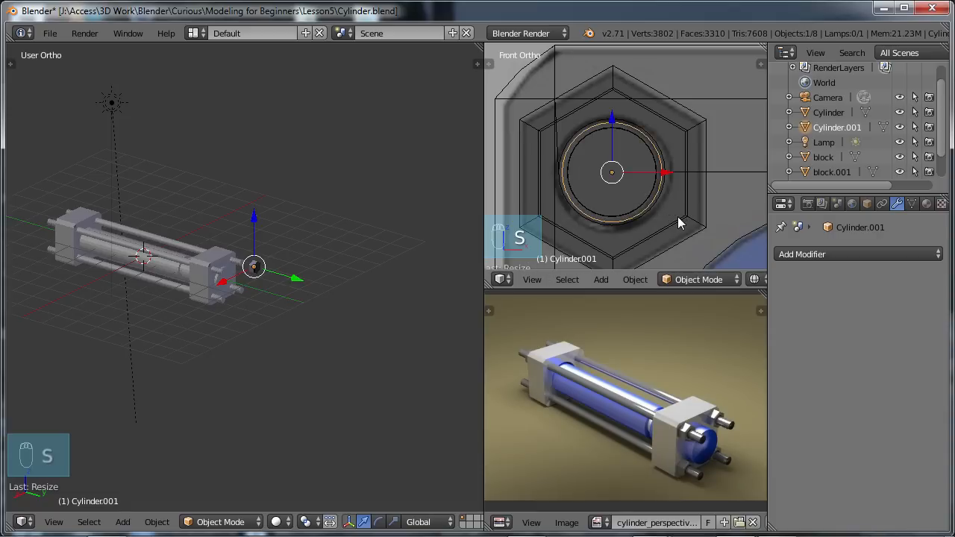
pyautogui.press('g')
pyautogui.press('x')
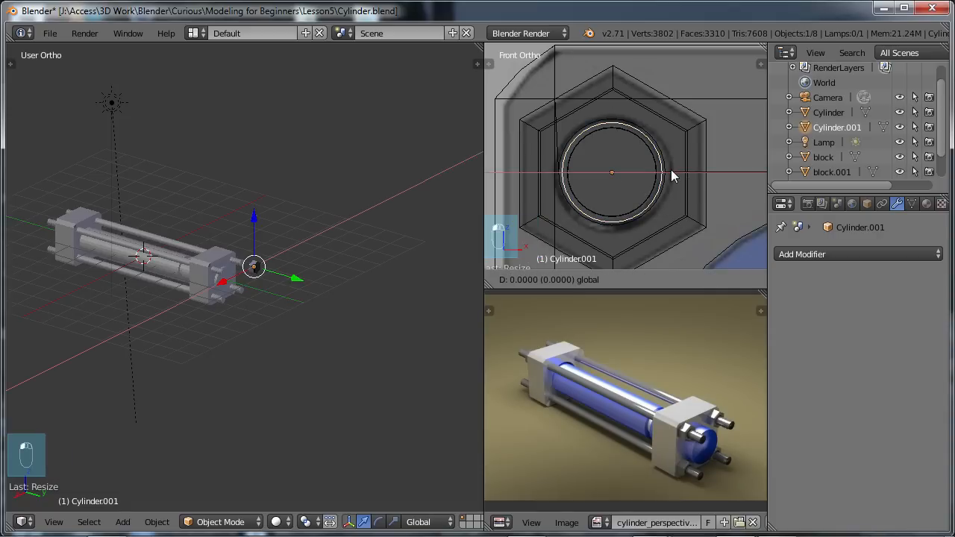
pyautogui.click(671, 170)
# Move the cylinder along Y past the nut and stretch it along Y to about twice its length.
pyautogui.press('g')
pyautogui.press('y')
pyautogui.scroll(8, 355, 252)
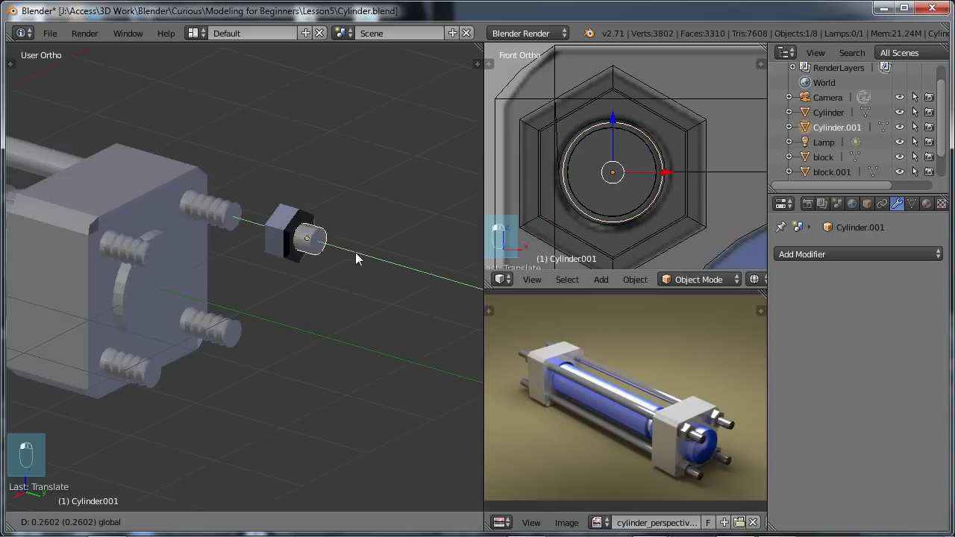
pyautogui.click(396, 291)
pyautogui.moveTo(396, 293); pyautogui.dragTo(304, 297, button='middle')
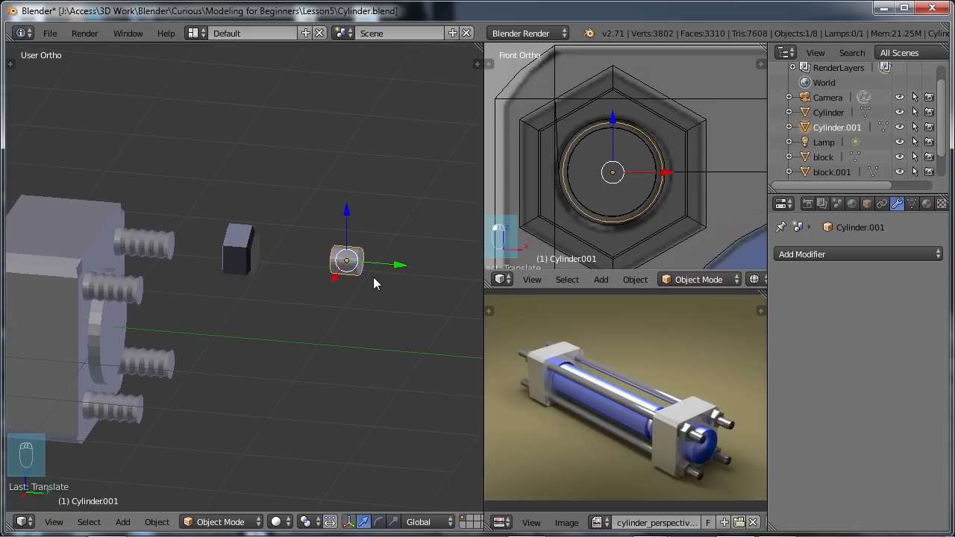
pyautogui.press('s')
pyautogui.press('y')
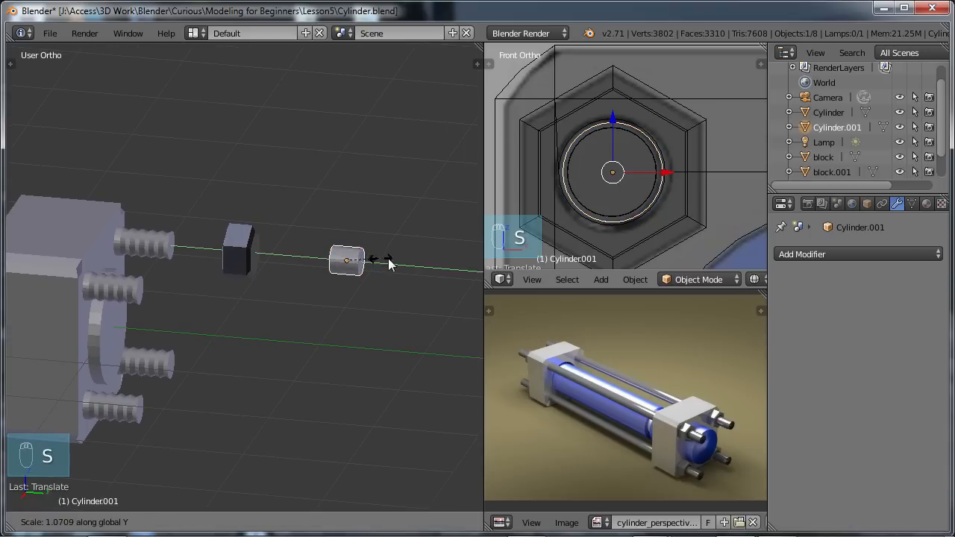
pyautogui.click(418, 271)
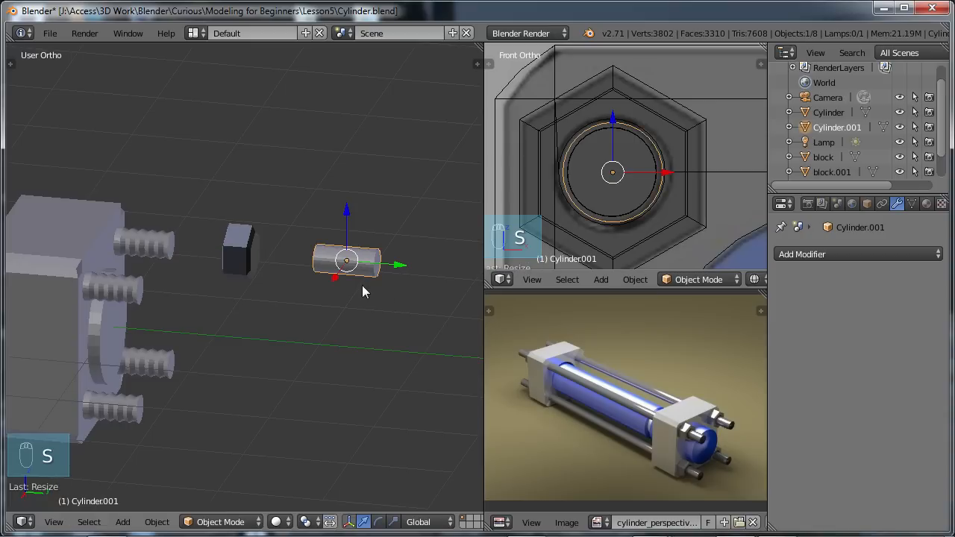
# Rename the Cylinder.001 object to "temp".
pyautogui.doubleClick(835, 127)
pyautogui.write('t')
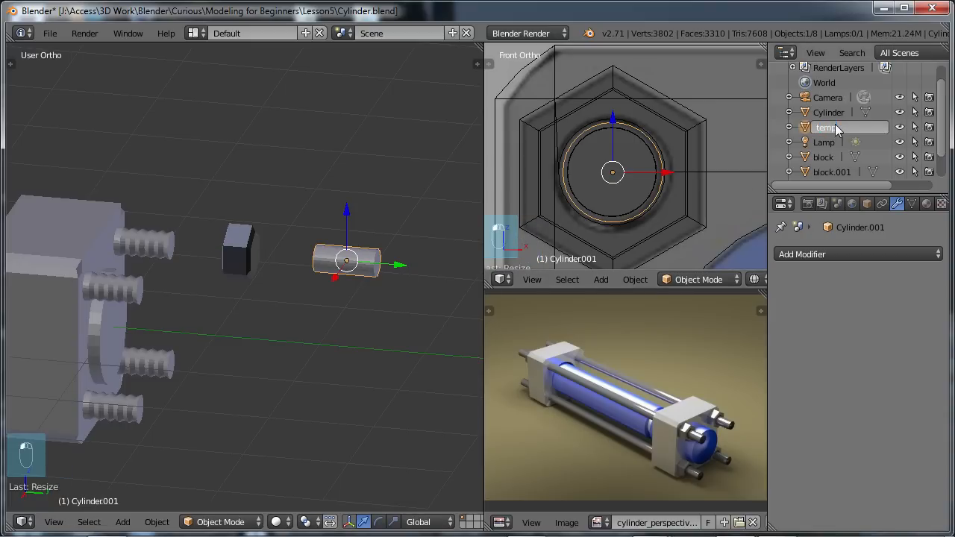
pyautogui.write('emp')
pyautogui.press('Return')
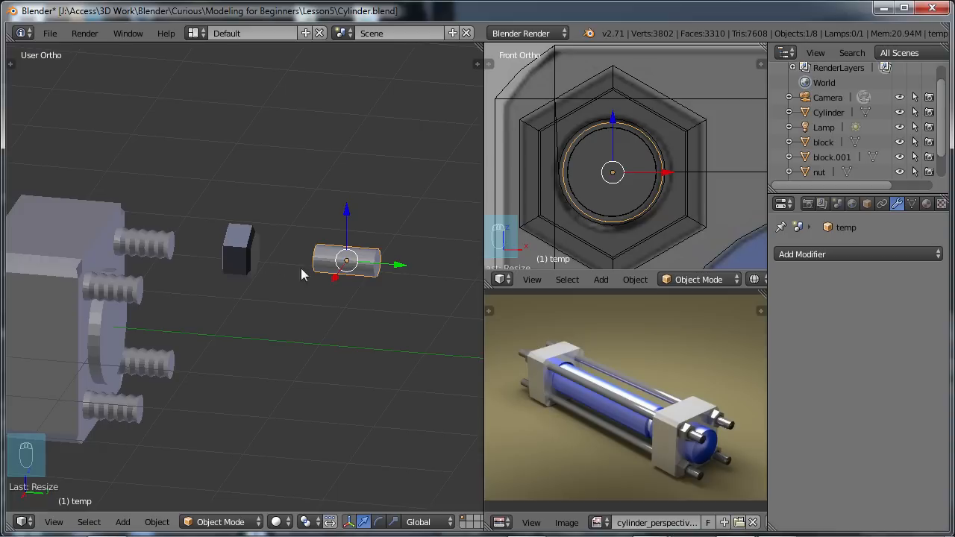
# Add a Boolean modifier to the nut with the Difference operation and temp as its object.
pyautogui.moveTo(346, 271); pyautogui.dragTo(246, 255, button='middle')
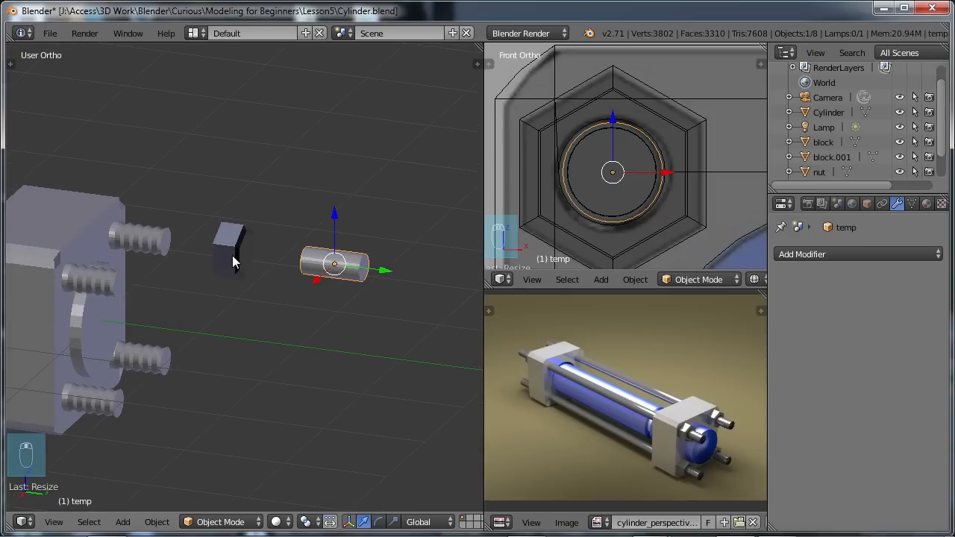
pyautogui.rightClick(232, 255)
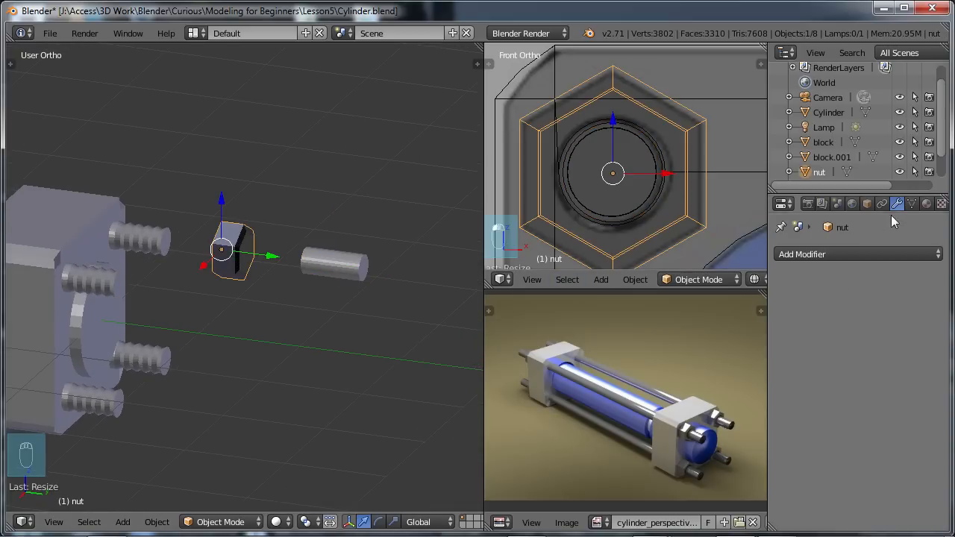
pyautogui.click(813, 255)
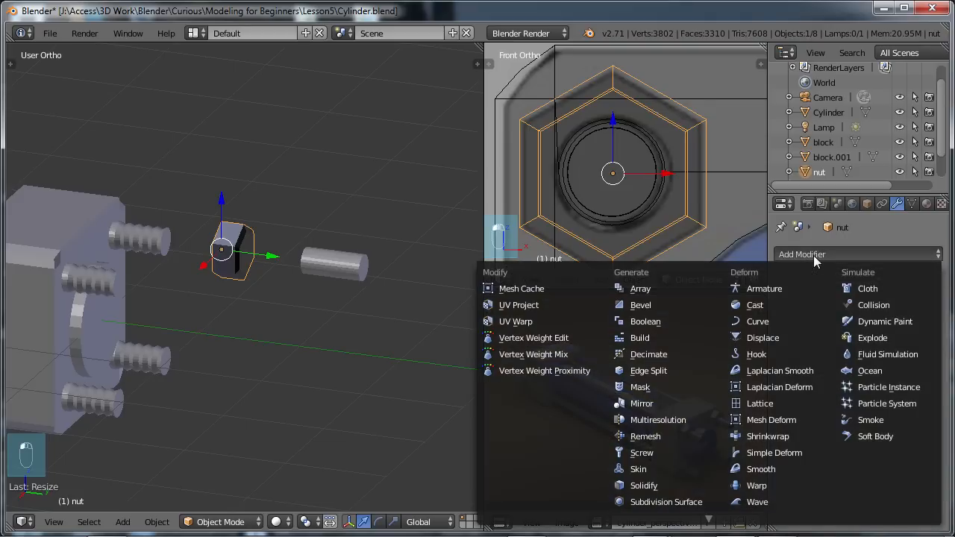
pyautogui.click(652, 322)
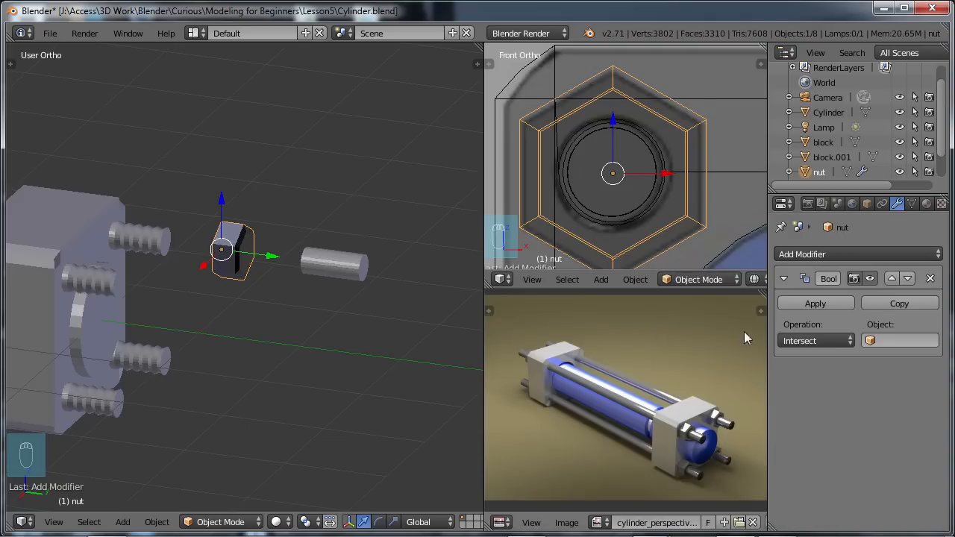
pyautogui.click(820, 338)
pyautogui.click(815, 290)
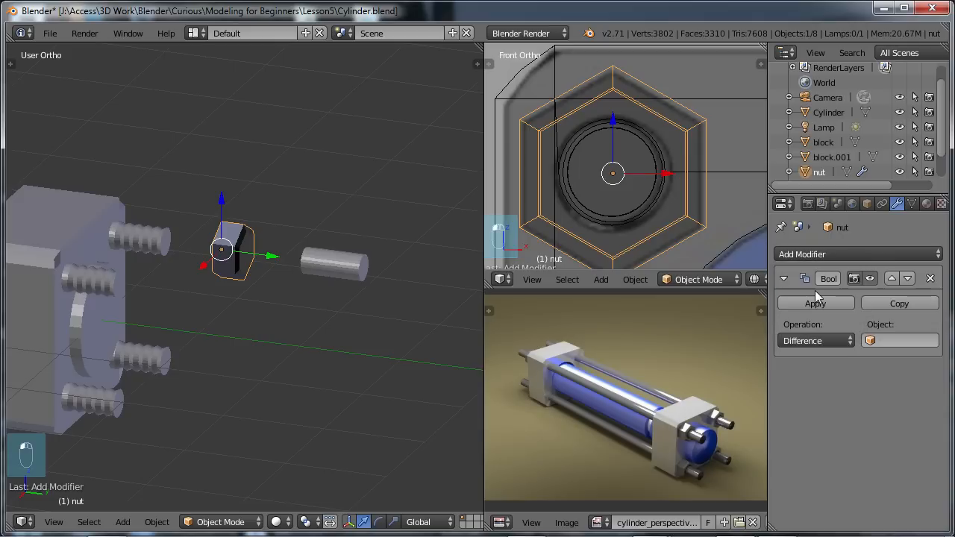
pyautogui.click(874, 341)
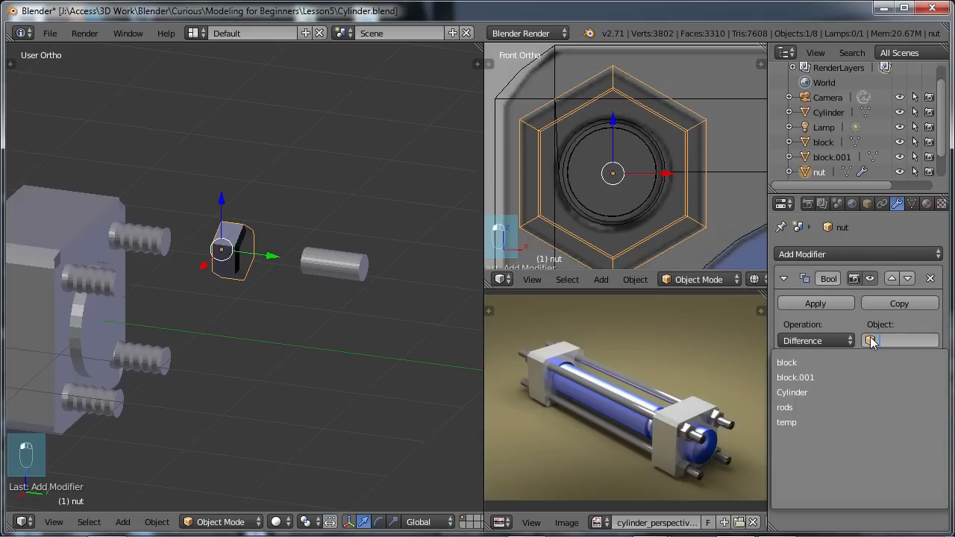
pyautogui.click(799, 422)
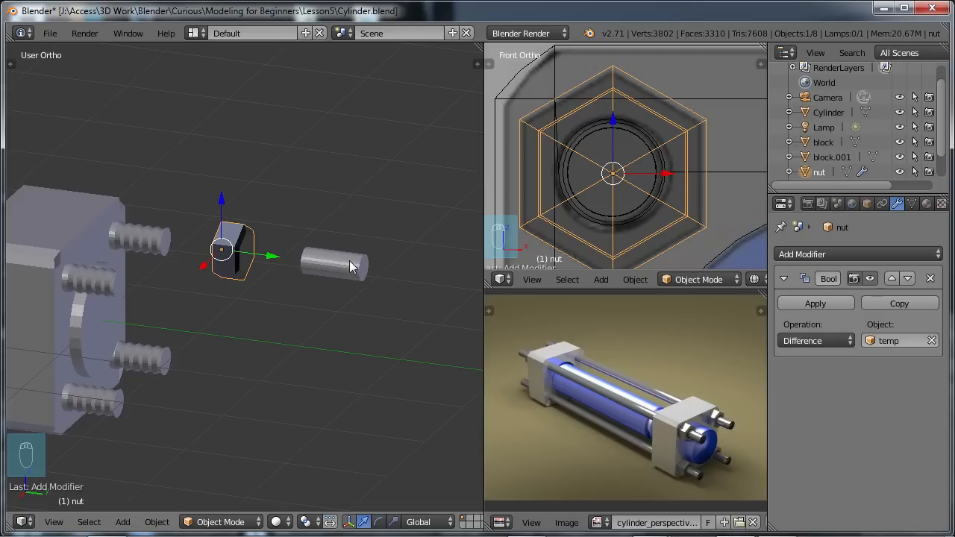
# Move the nut along Y until the temp cylinder passes through it and apply the Boolean modifier.
pyautogui.moveTo(270, 259); pyautogui.dragTo(367, 261)
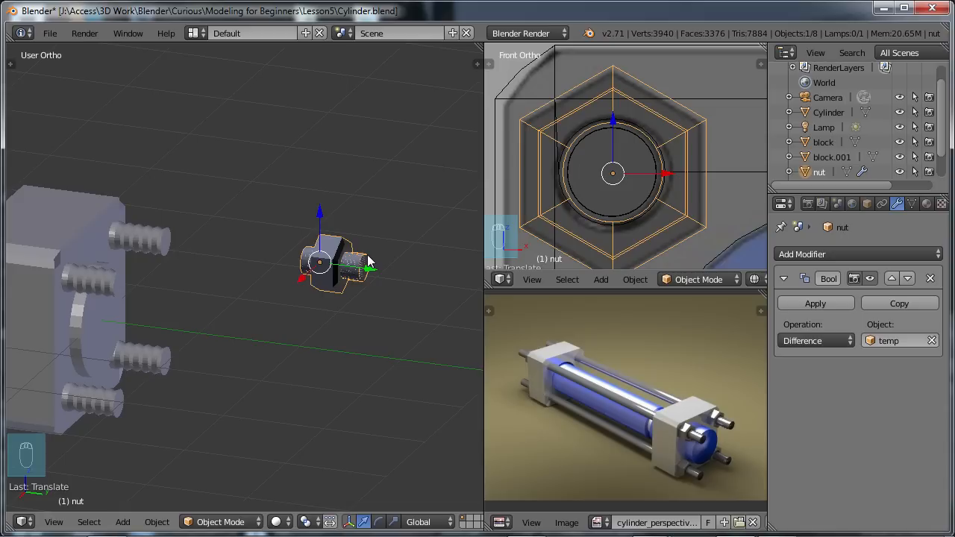
pyautogui.click(820, 302)
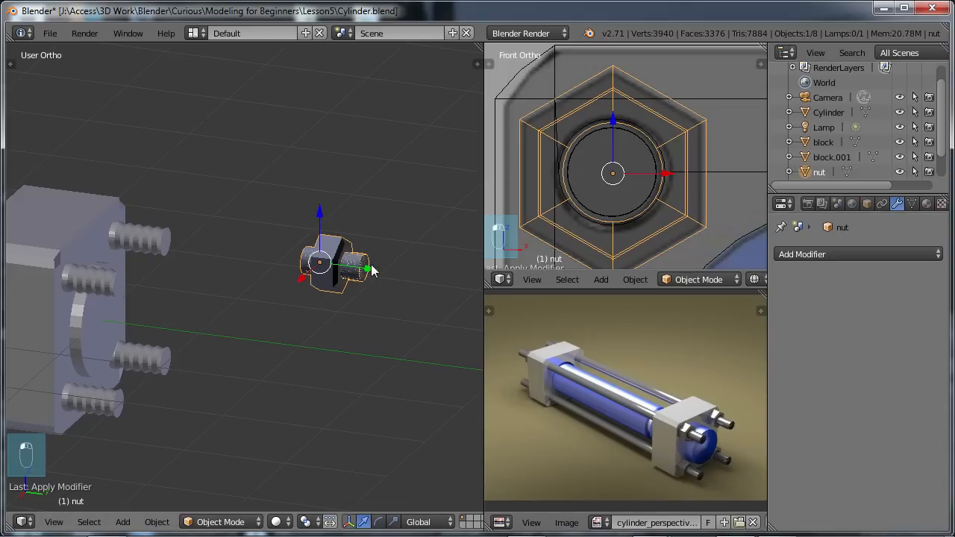
# Examine the nut's mesh in Edit Mode around the cylinder cut with everything deselected, and return to Object Mode.
pyautogui.press('Tab')
pyautogui.press('KP_Decimal')
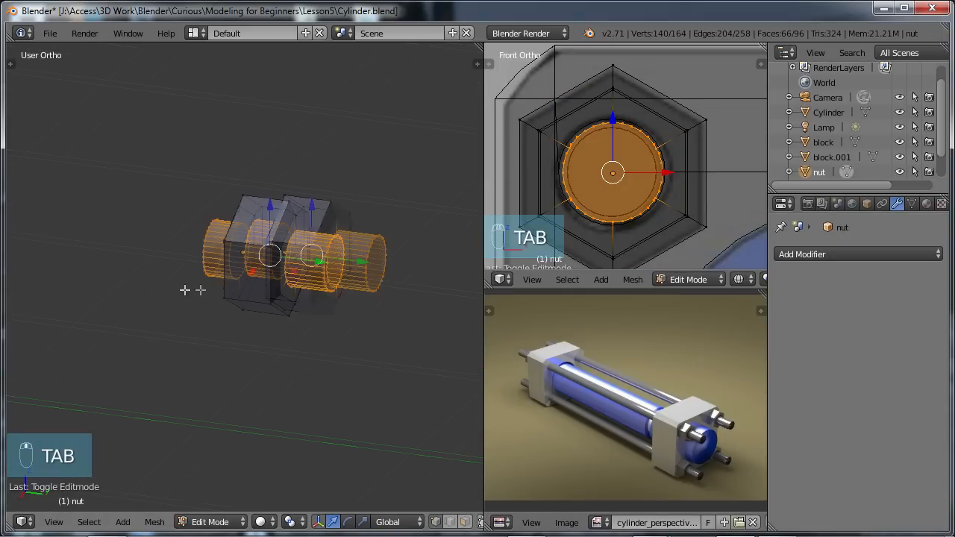
pyautogui.scroll(6, 314, 281)
pyautogui.scroll(-3, 336, 283)
pyautogui.scroll(-1, 343, 281)
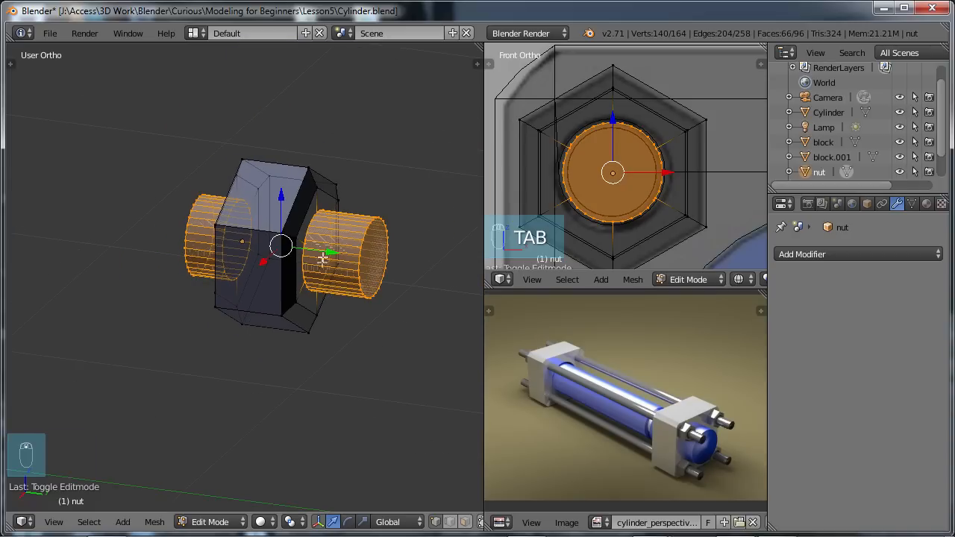
pyautogui.moveTo(301, 297); pyautogui.dragTo(270, 284, button='middle')
pyautogui.scroll(-3, 266, 277)
pyautogui.press('a')
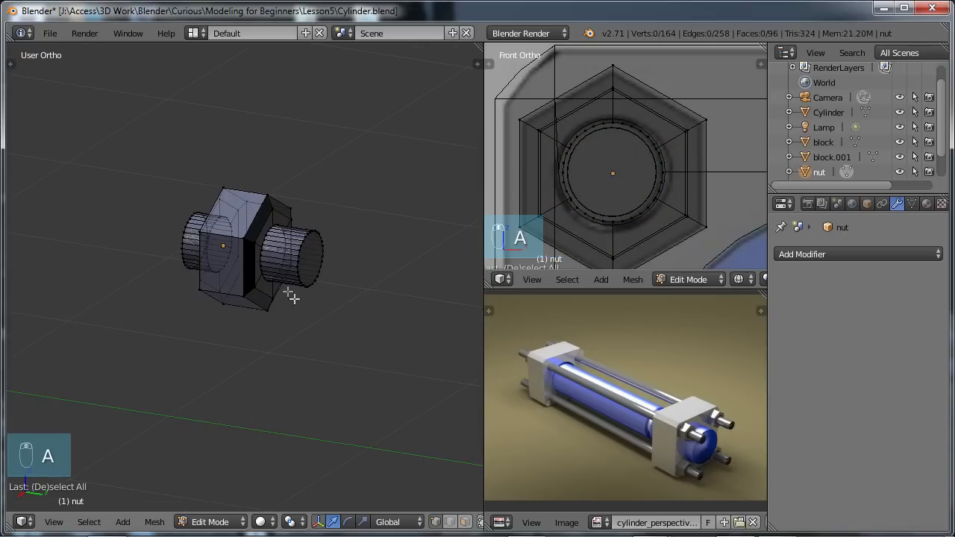
pyautogui.moveTo(253, 258)
pyautogui.mouseDown(button='middle')
pyautogui.moveTo(367, 269)
pyautogui.moveTo(245, 243)
pyautogui.moveTo(244, 254)
pyautogui.mouseUp(button='middle')
pyautogui.press('Tab')
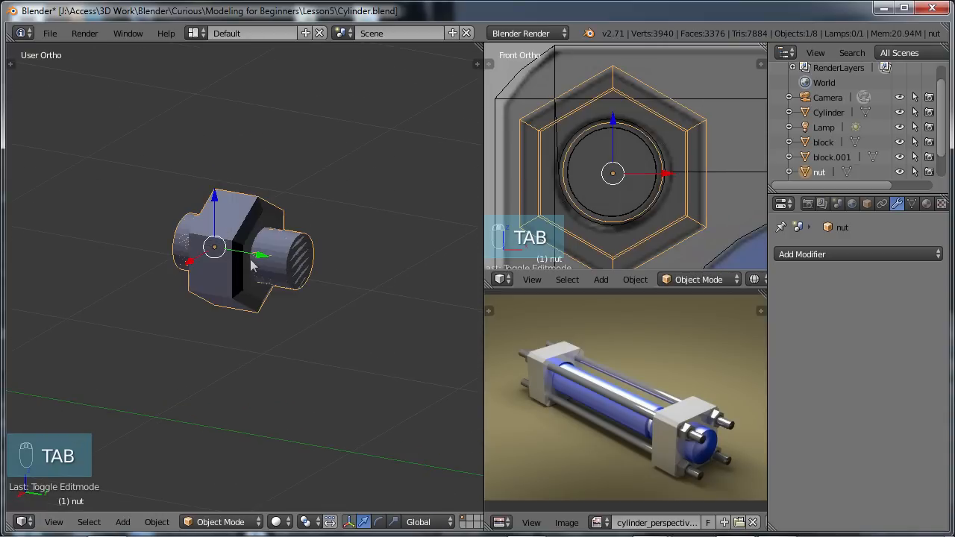
pyautogui.scroll(2, 276, 279)
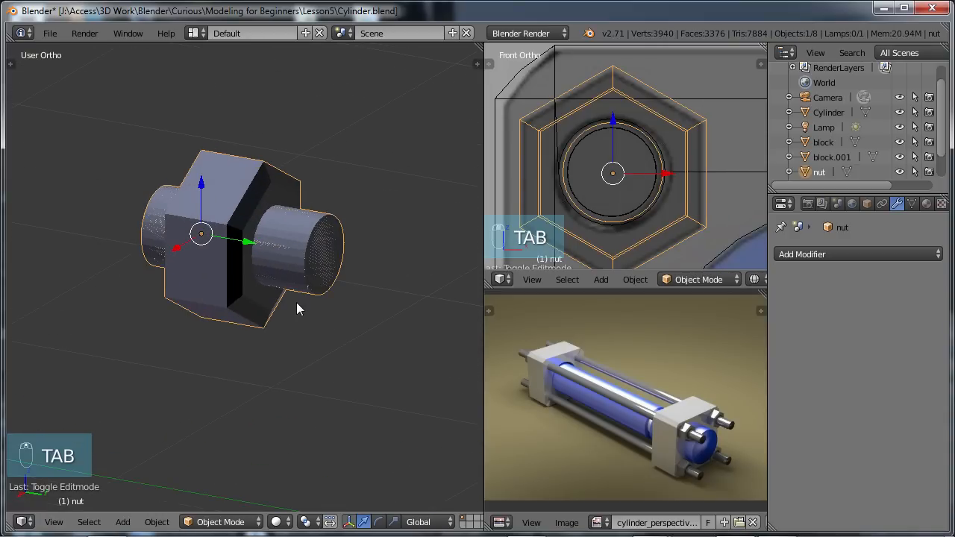
# Undo the nut's applied Boolean, its Y move and the assignment of temp as the modifier's object.
pyautogui.hotkey('ctrl', 'z')
pyautogui.hotkey('ctrl', 'z')
pyautogui.hotkey('ctrl', 'z')
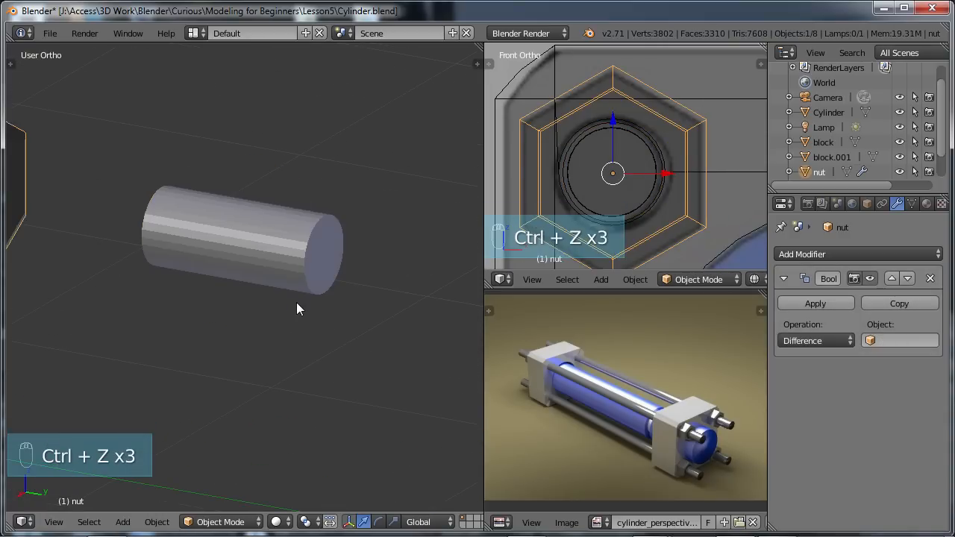
pyautogui.scroll(-2, 200, 270)
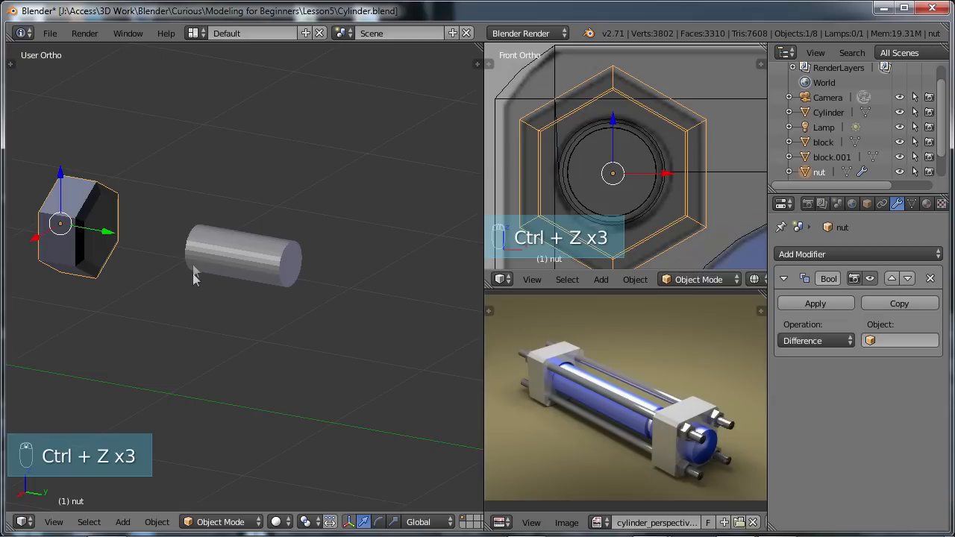
pyautogui.moveTo(137, 258); pyautogui.dragTo(179, 260, button='middle')
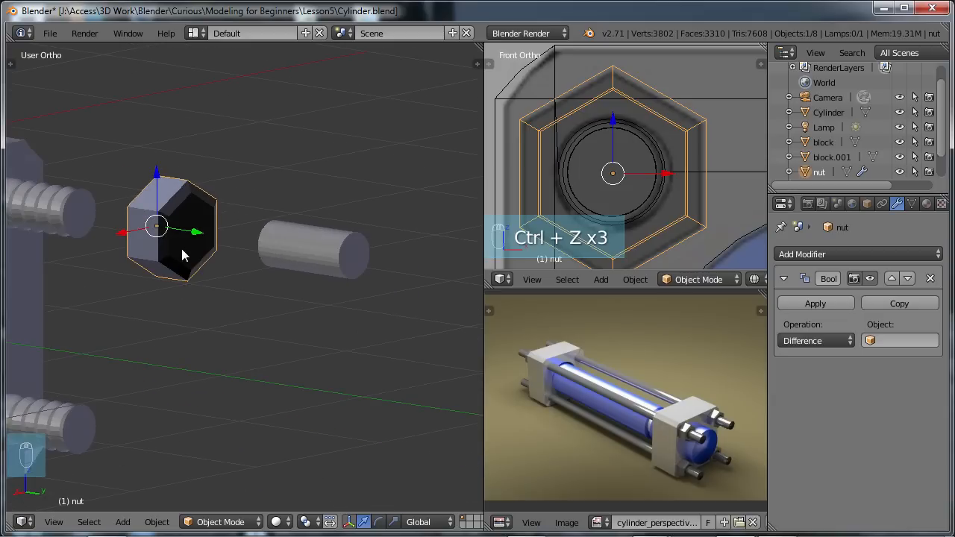
# Recalculate the normals of the whole nut mesh to the outside in Edit Mode and deselect everything.
pyautogui.press('Tab')
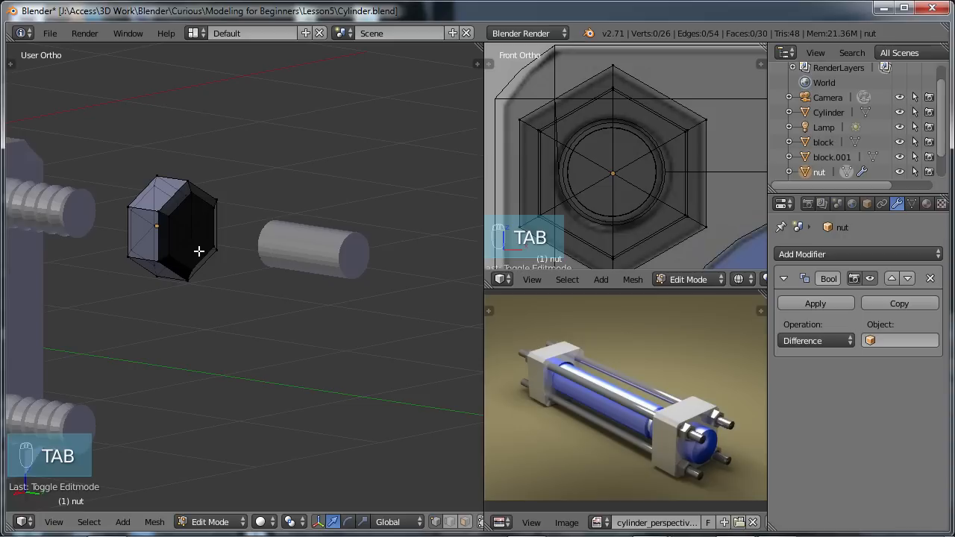
pyautogui.press('a')
pyautogui.press('a')
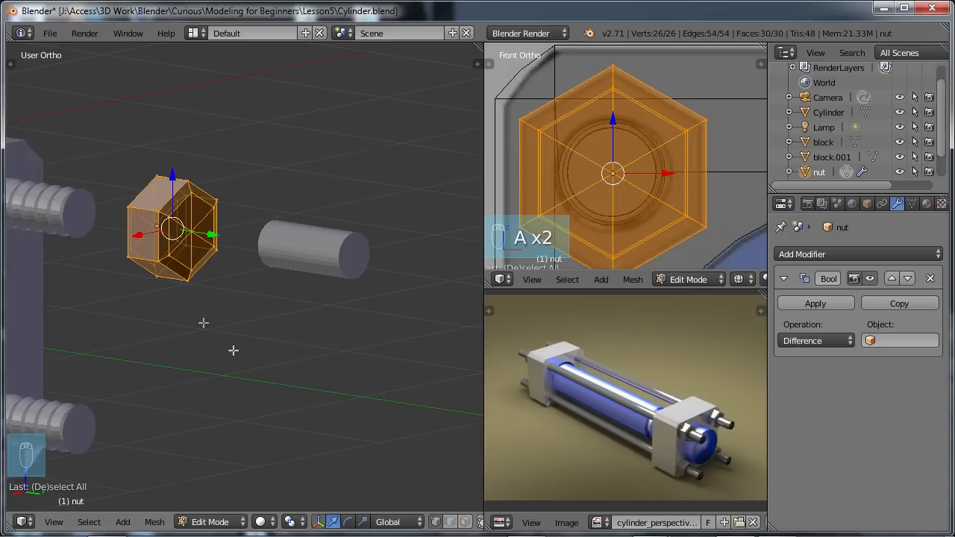
pyautogui.click(153, 522)
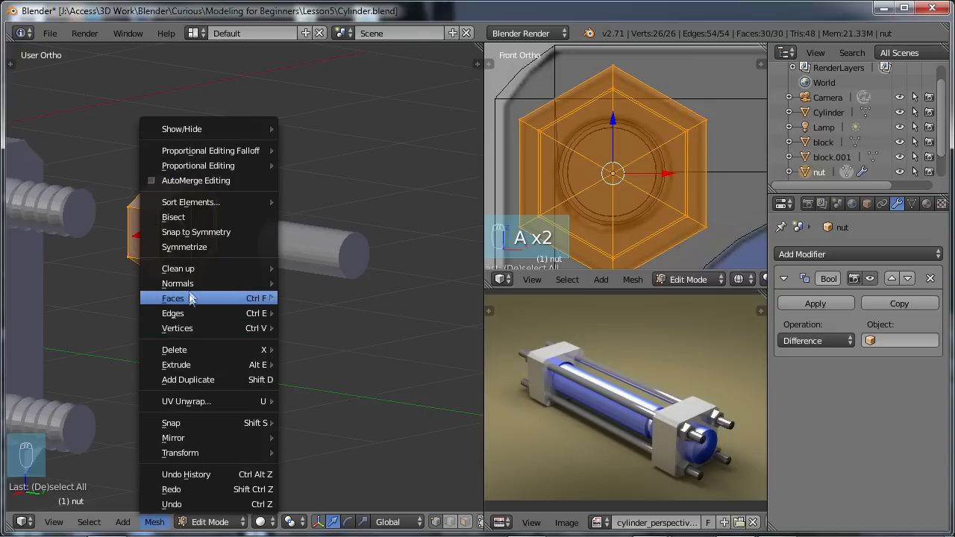
pyautogui.moveTo(189, 288)
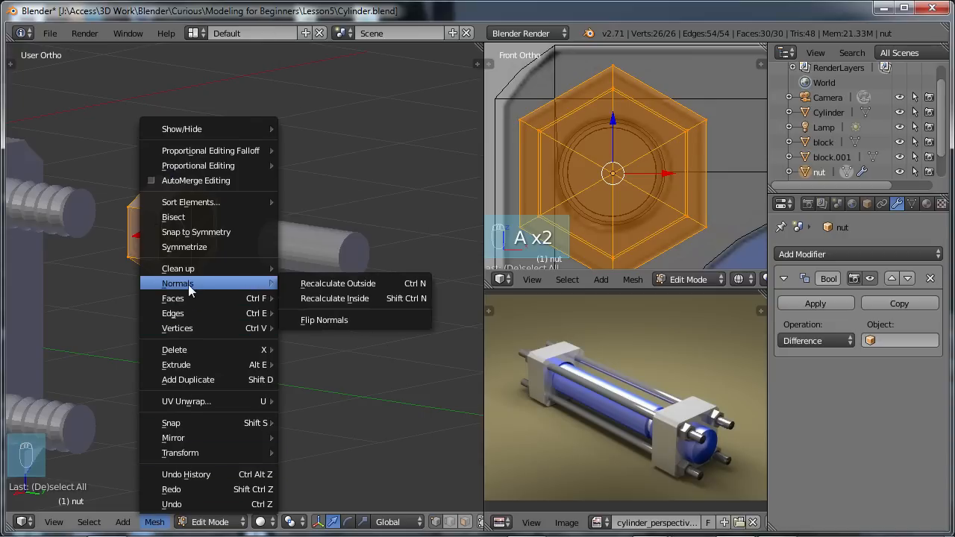
pyautogui.click(384, 282)
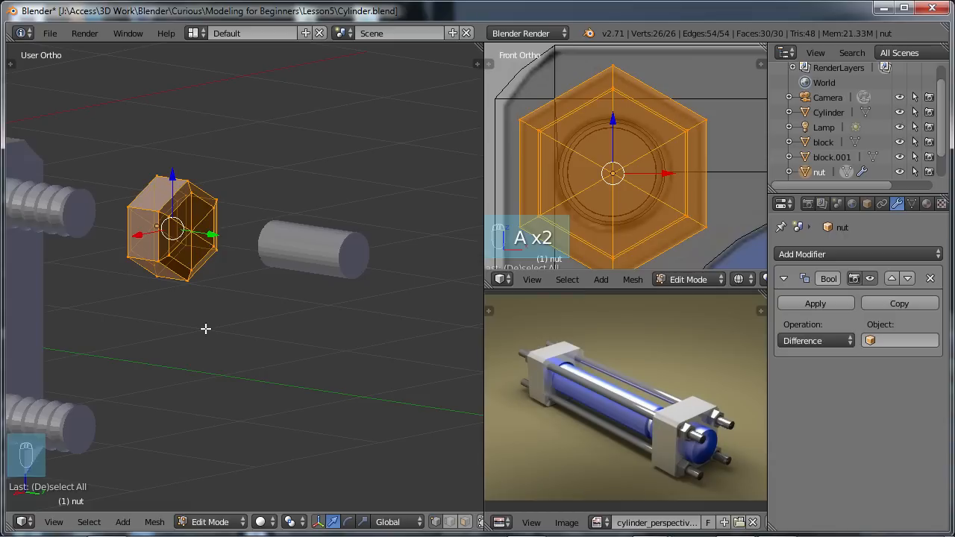
pyautogui.hotkey('ctrl', 'n')
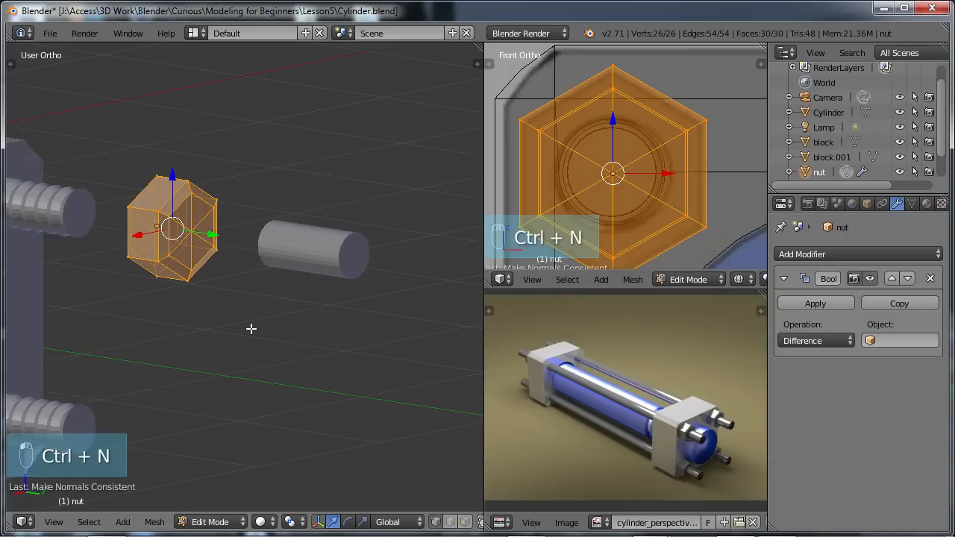
pyautogui.press('a')
# Turn on the vertex normals display for the nut's mesh and view the normals up close.
pyautogui.moveTo(197, 284); pyautogui.dragTo(91, 313, button='middle')
pyautogui.scroll(-4, 207, 287)
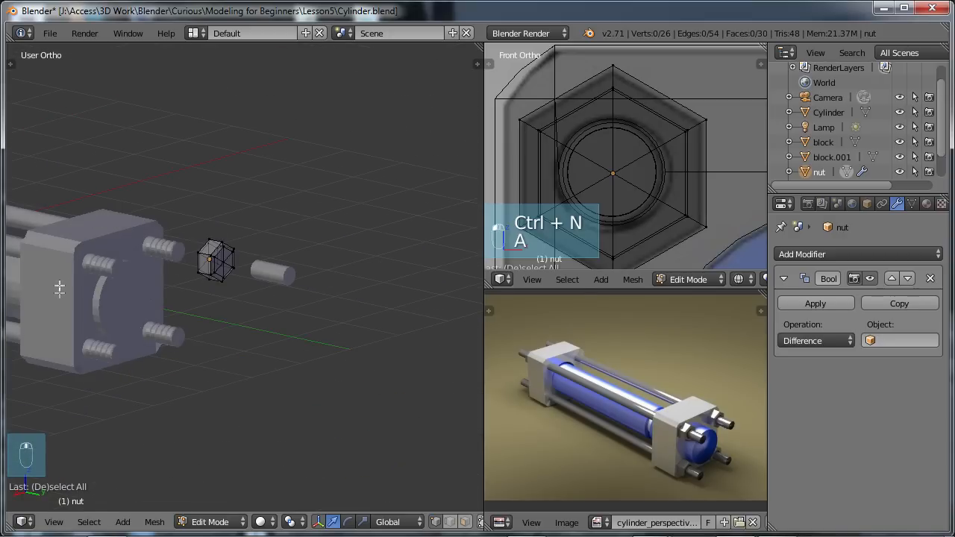
pyautogui.scroll(4, 217, 276)
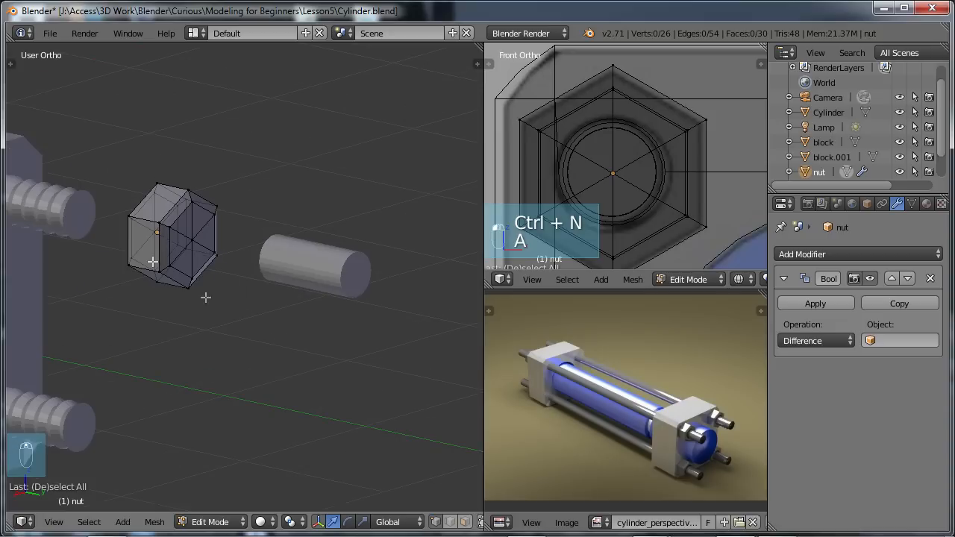
pyautogui.scroll(-4, 197, 264)
pyautogui.moveTo(179, 298); pyautogui.dragTo(222, 309, button='middle')
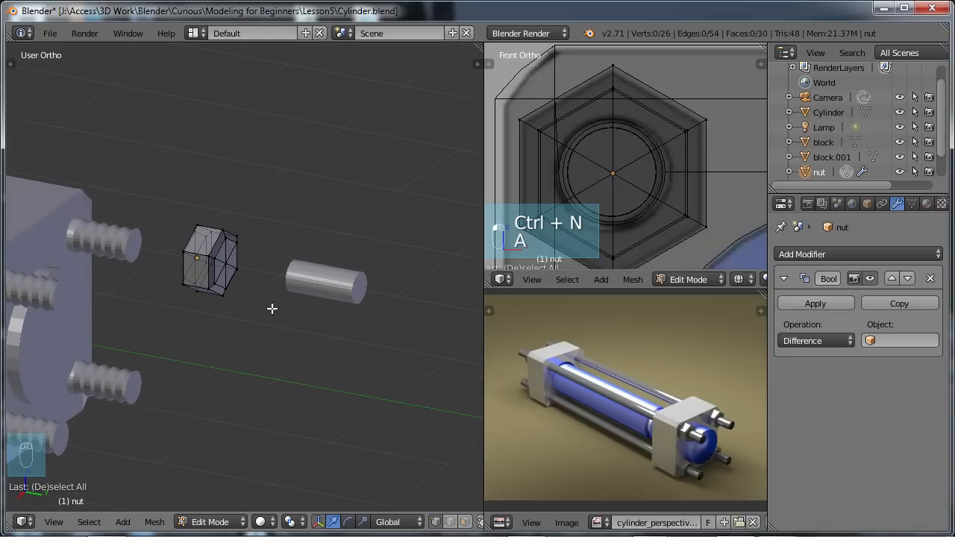
pyautogui.press('n')
pyautogui.moveTo(476, 344)
pyautogui.mouseDown()
pyautogui.moveTo(485, 91)
pyautogui.moveTo(461, 305)
pyautogui.moveTo(362, 323)
pyautogui.mouseUp()
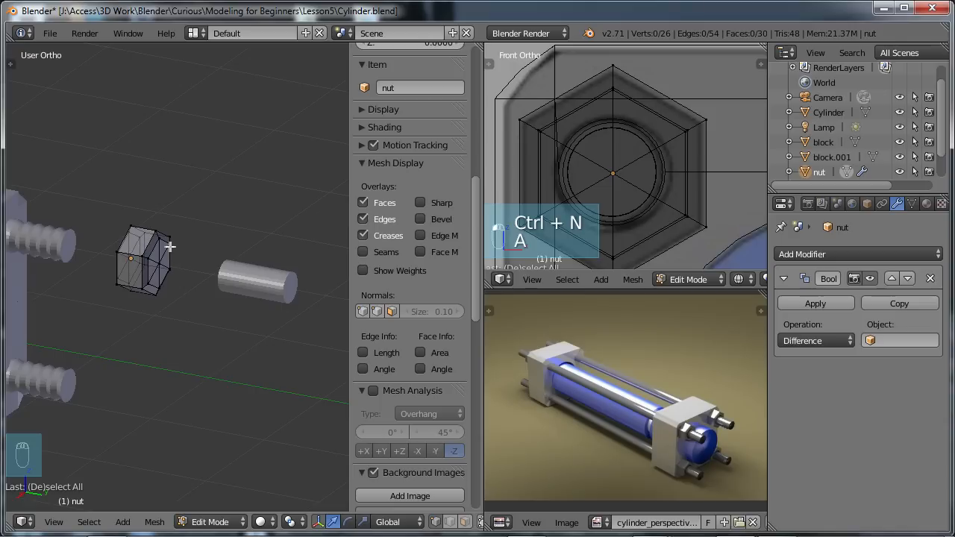
pyautogui.click(360, 312)
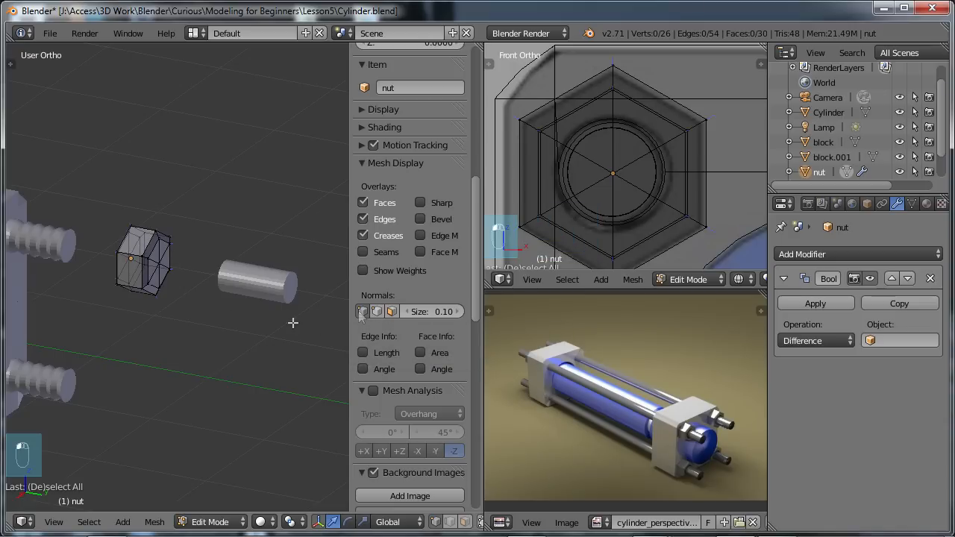
pyautogui.scroll(3, 149, 280)
pyautogui.scroll(2, 159, 213)
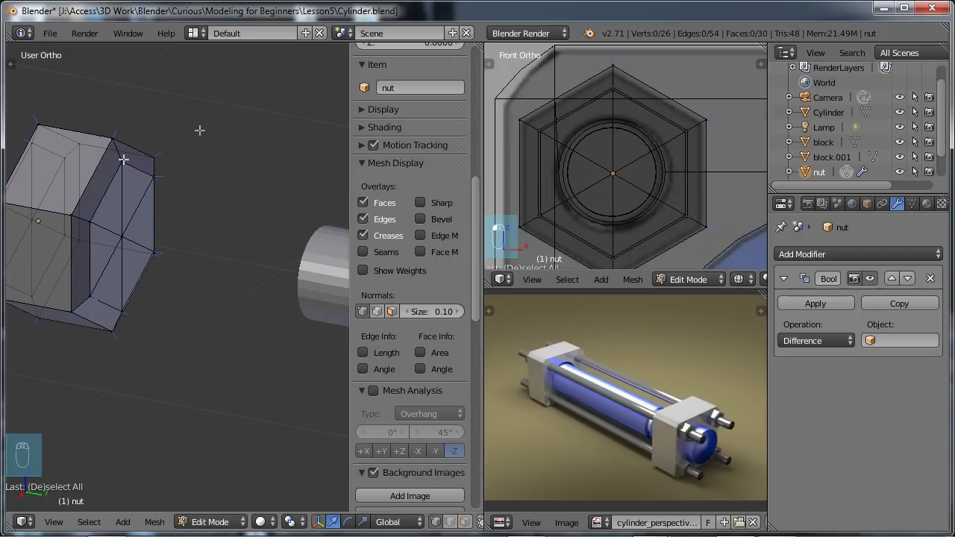
# Flip the normals of the entire nut mesh, deselect everything and inspect the shading of its faces.
pyautogui.scroll(-3, 177, 305)
pyautogui.press('a')
pyautogui.click(155, 521)
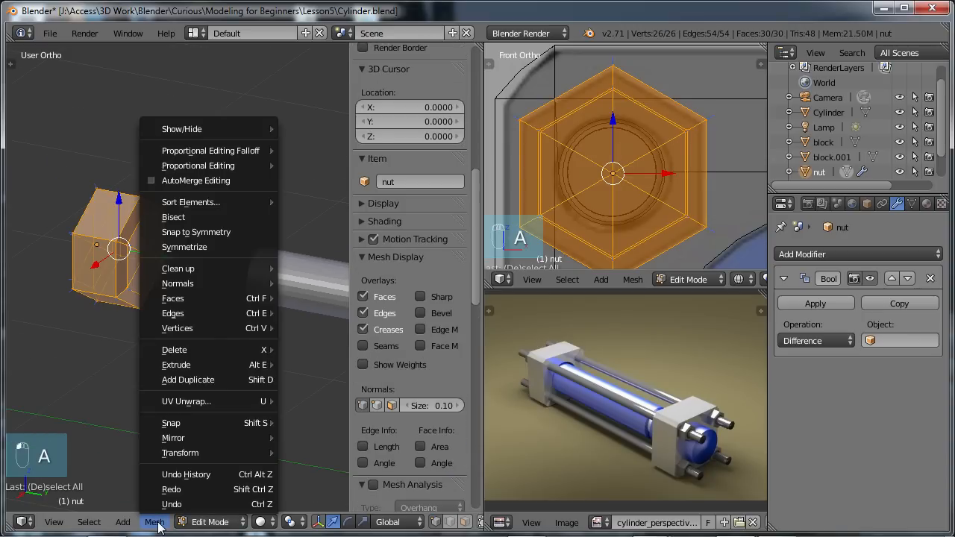
pyautogui.moveTo(185, 286)
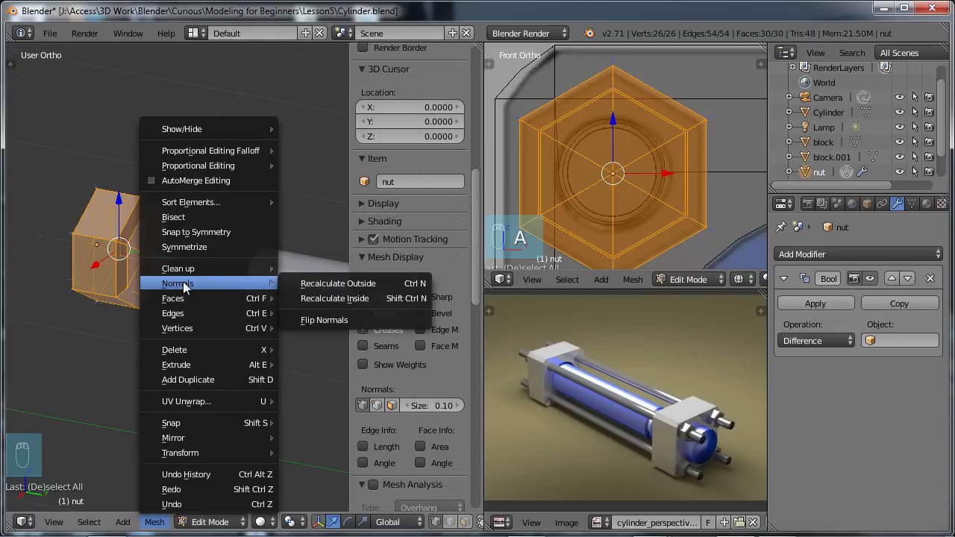
pyautogui.click(323, 321)
pyautogui.scroll(4, 192, 387)
pyautogui.keyDown('shift'); pyautogui.moveTo(146, 302); pyautogui.dragTo(271, 424, button='middle'); pyautogui.keyUp('shift')
pyautogui.scroll(2, 271, 420)
pyautogui.scroll(-3, 267, 409)
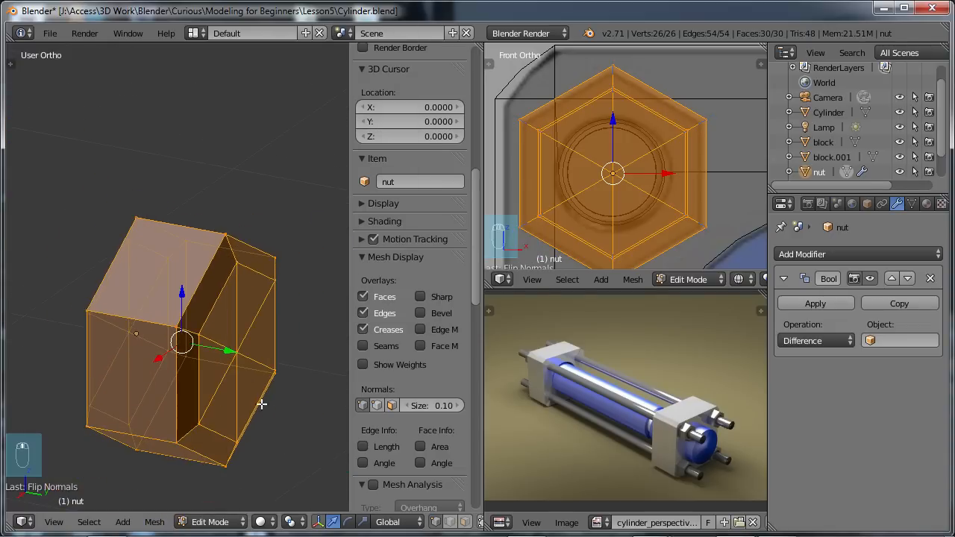
pyautogui.press('a')
pyautogui.scroll(-2, 223, 337)
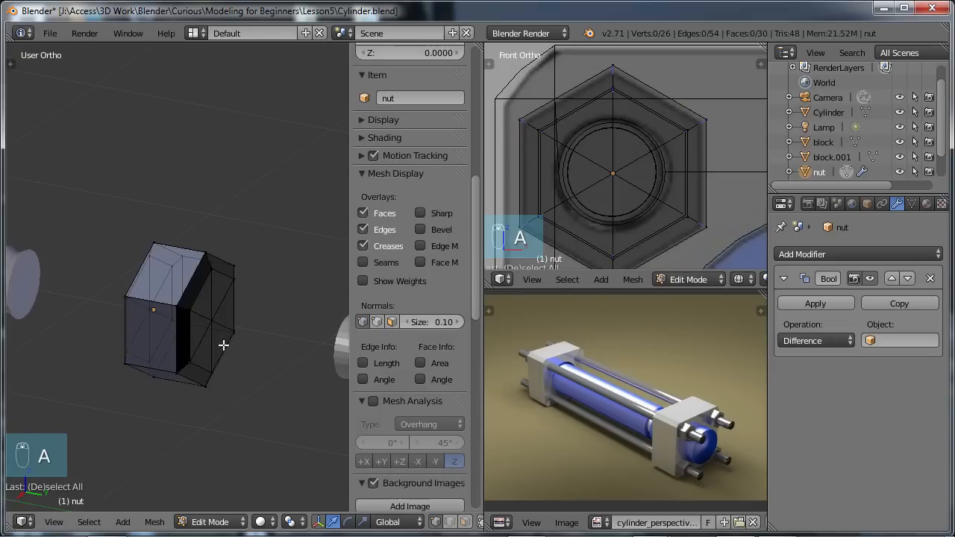
pyautogui.scroll(2, 189, 364)
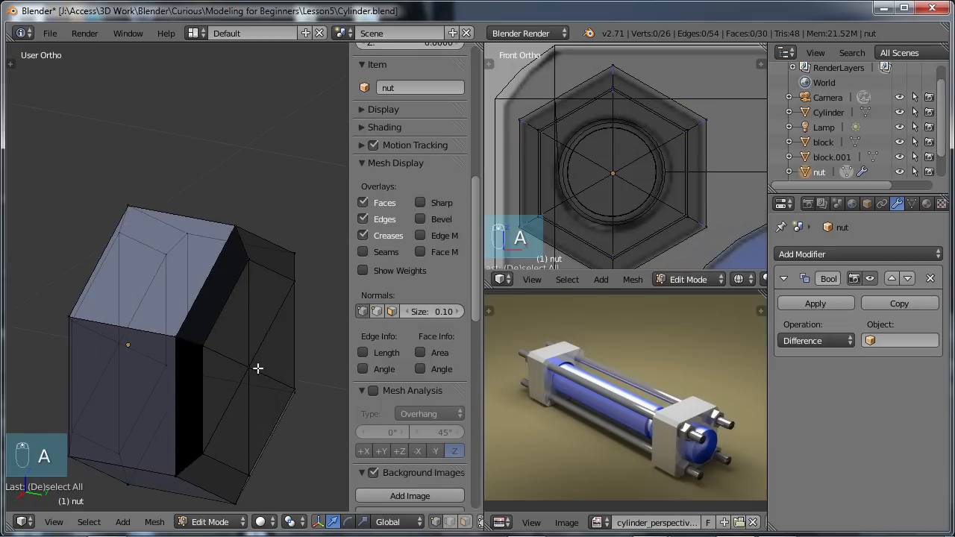
pyautogui.scroll(3, 268, 277)
pyautogui.scroll(-3, 307, 267)
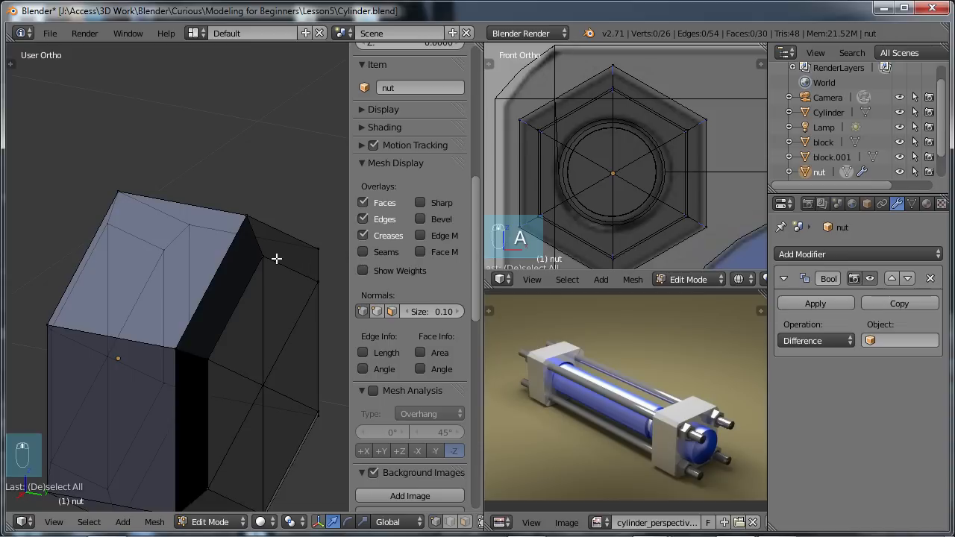
pyautogui.scroll(-3, 276, 262)
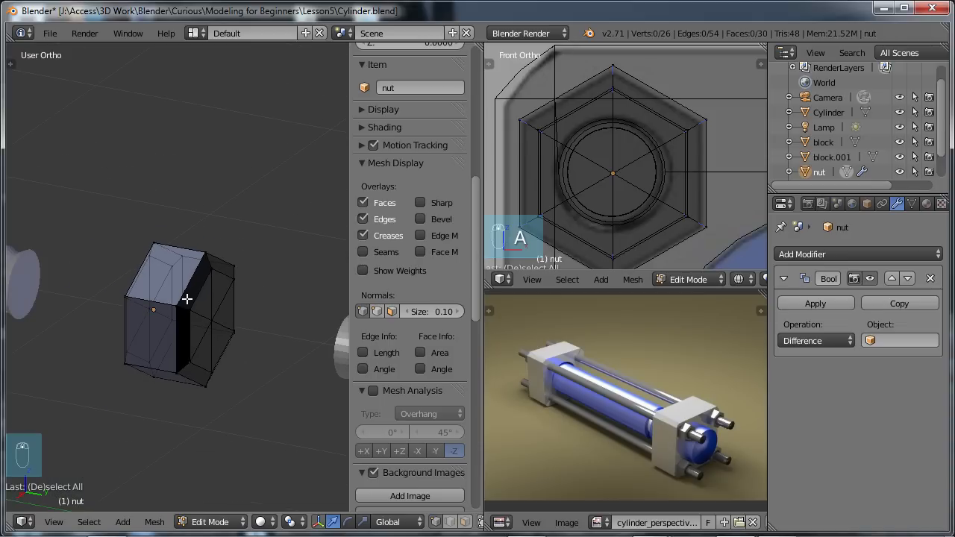
# Recalculate all of the nut's flipped normals to the outside again and return to Object Mode.
pyautogui.press('a')
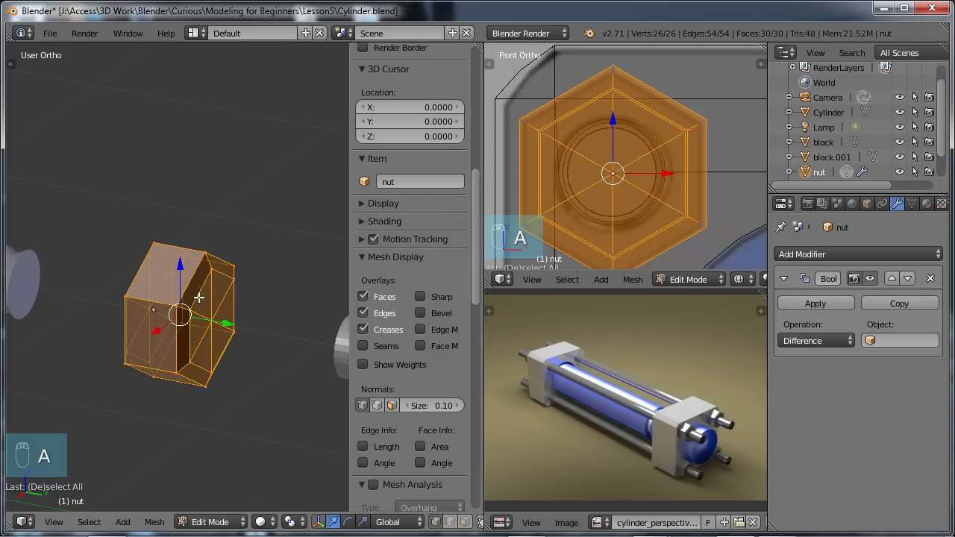
pyautogui.hotkey('ctrl', 'n')
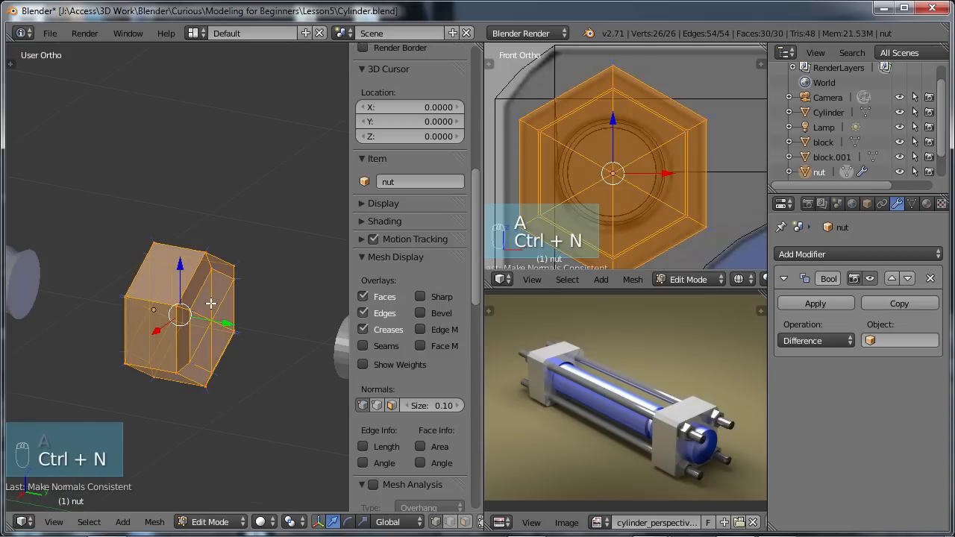
pyautogui.scroll(-2, 222, 304)
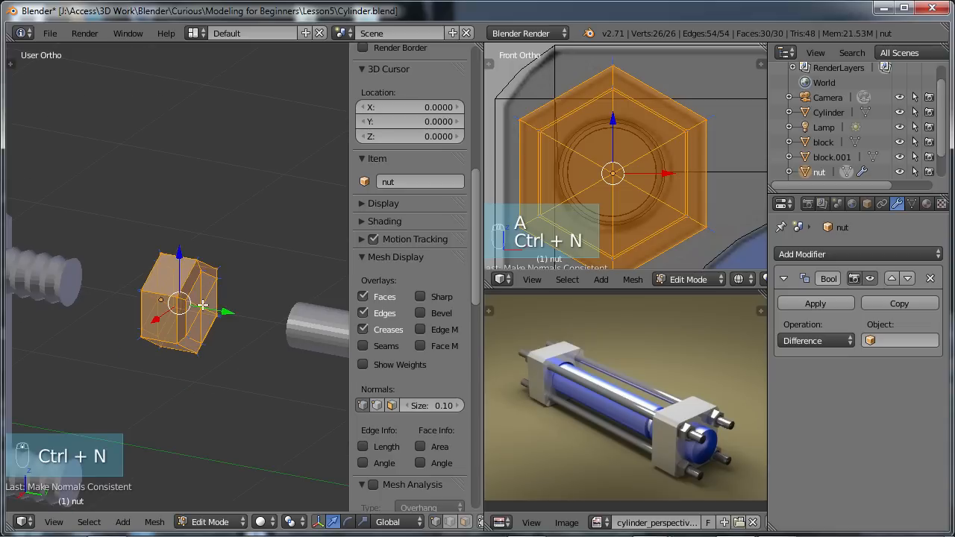
pyautogui.press('a')
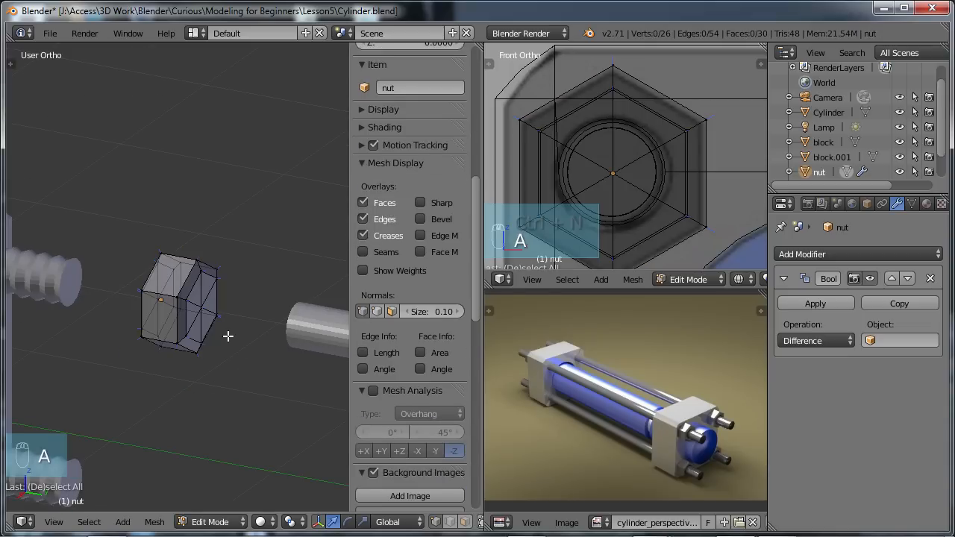
pyautogui.press('n')
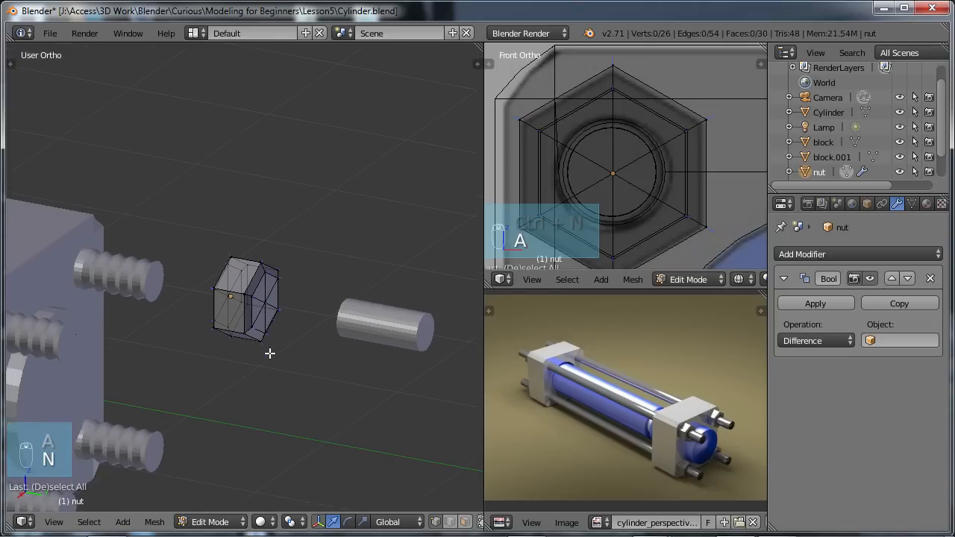
pyautogui.press('Tab')
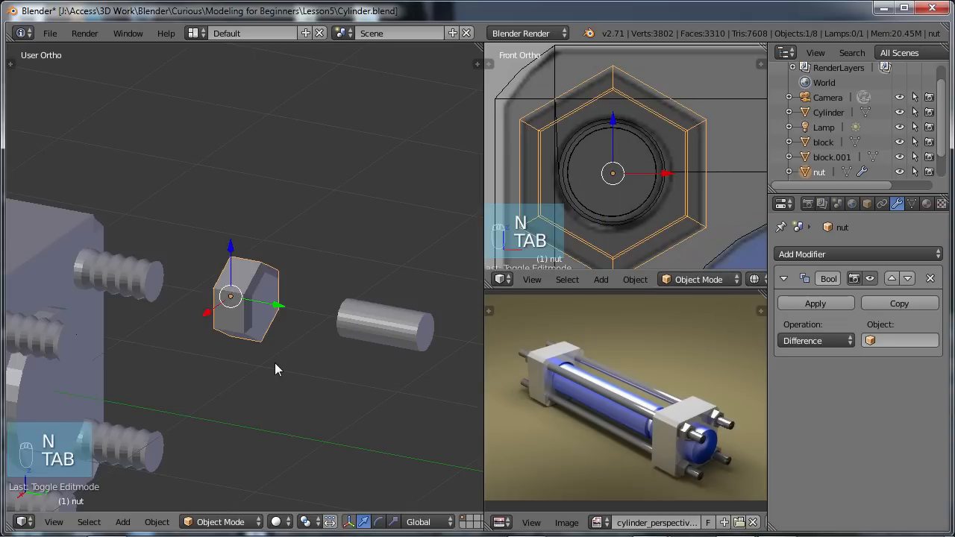
# Set temp as the object of the nut's Boolean Difference modifier.
pyautogui.scroll(4, 274, 363)
pyautogui.scroll(-3, 281, 359)
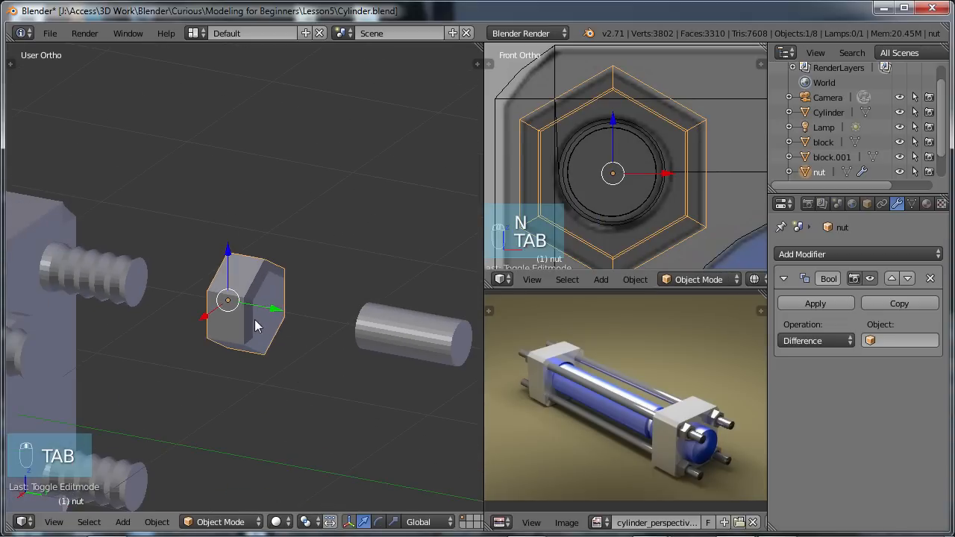
pyautogui.click(869, 341)
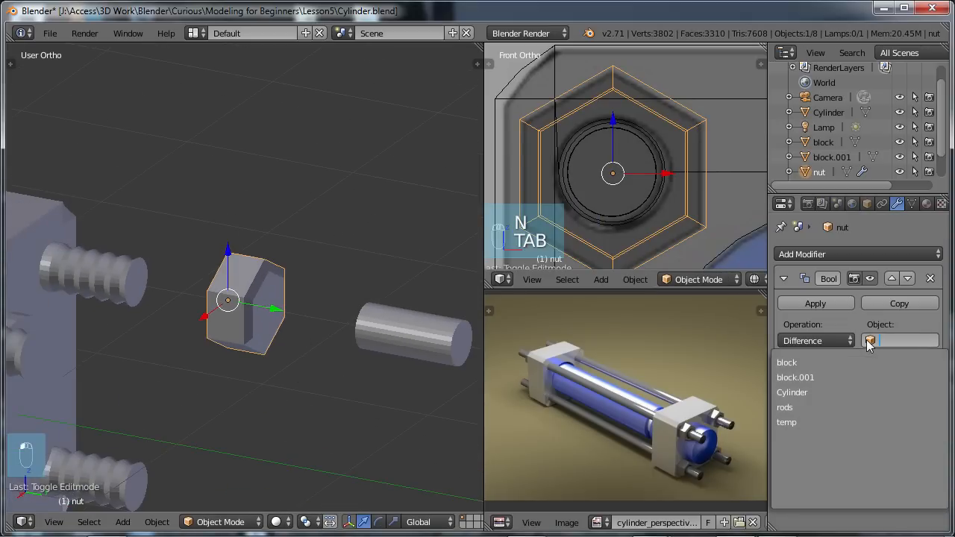
pyautogui.click(801, 422)
# Move the nut about 0.96 along Y so the temp cylinder passes through it and apply the Boolean modifier.
pyautogui.press('g')
pyautogui.press('y')
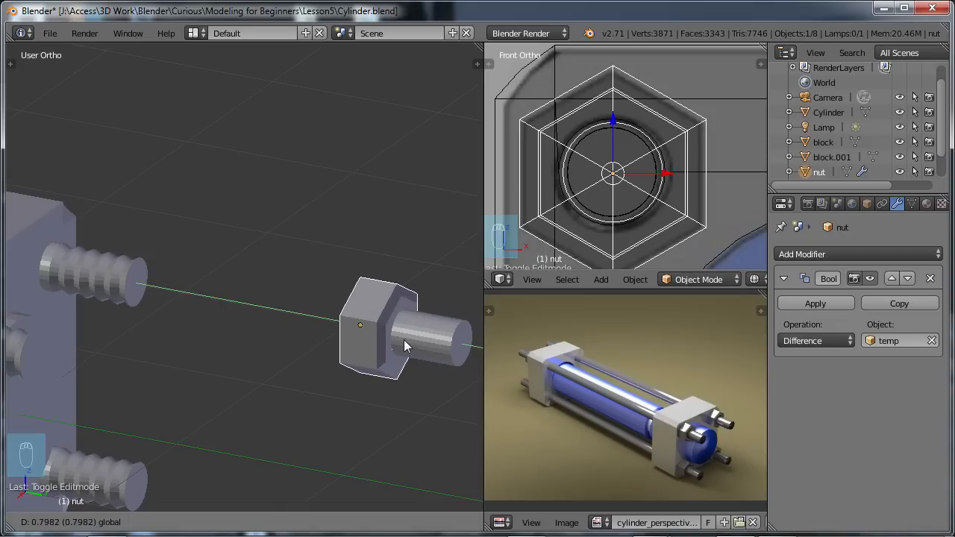
pyautogui.moveTo(423, 340)
pyautogui.mouseDown()
pyautogui.moveTo(365, 332)
pyautogui.moveTo(431, 336)
pyautogui.mouseUp()
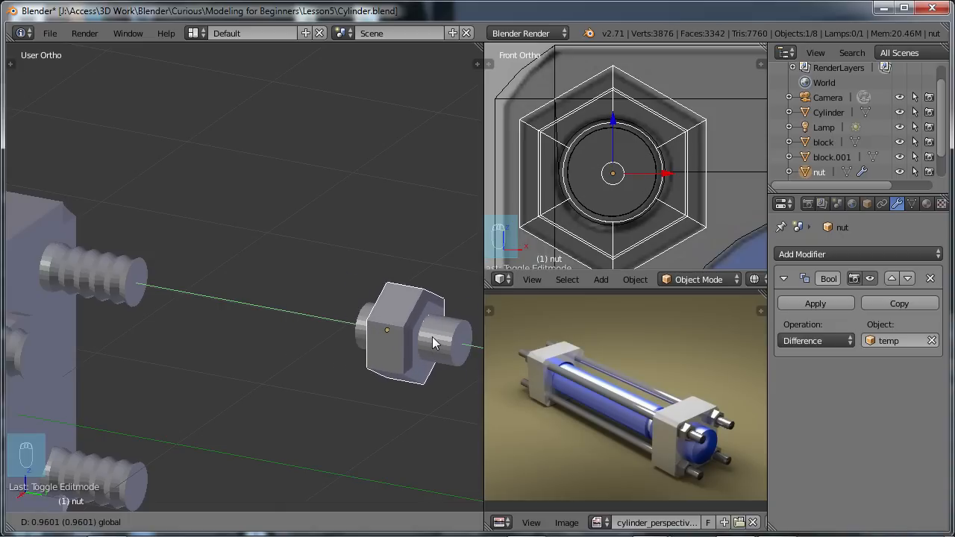
pyautogui.click(432, 337)
pyautogui.click(815, 304)
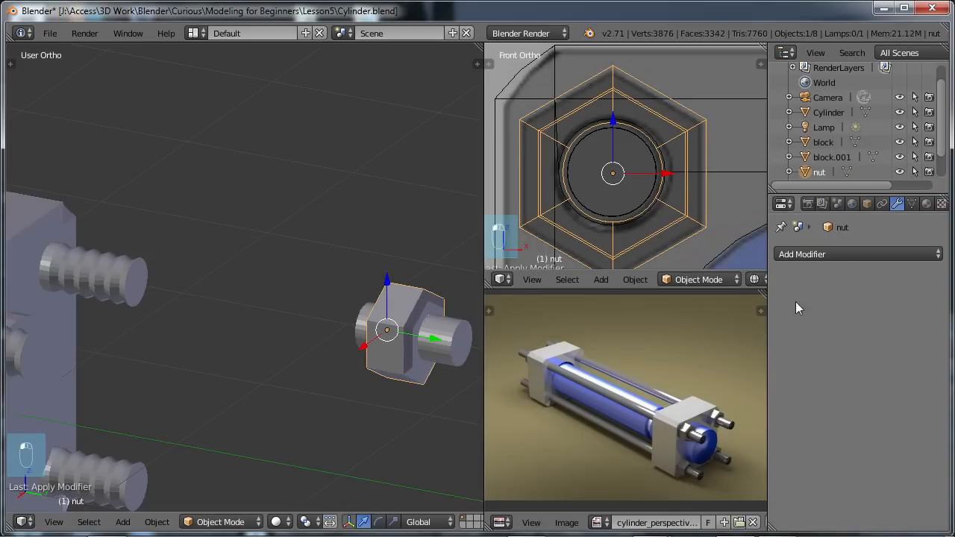
# Move the nut back along Y until it clears the temp cylinder, and select the temp cylinder.
pyautogui.moveTo(437, 341); pyautogui.dragTo(332, 351)
pyautogui.moveTo(343, 364)
pyautogui.mouseDown(button='middle')
pyautogui.moveTo(305, 347)
pyautogui.moveTo(326, 356)
pyautogui.mouseUp(button='middle')
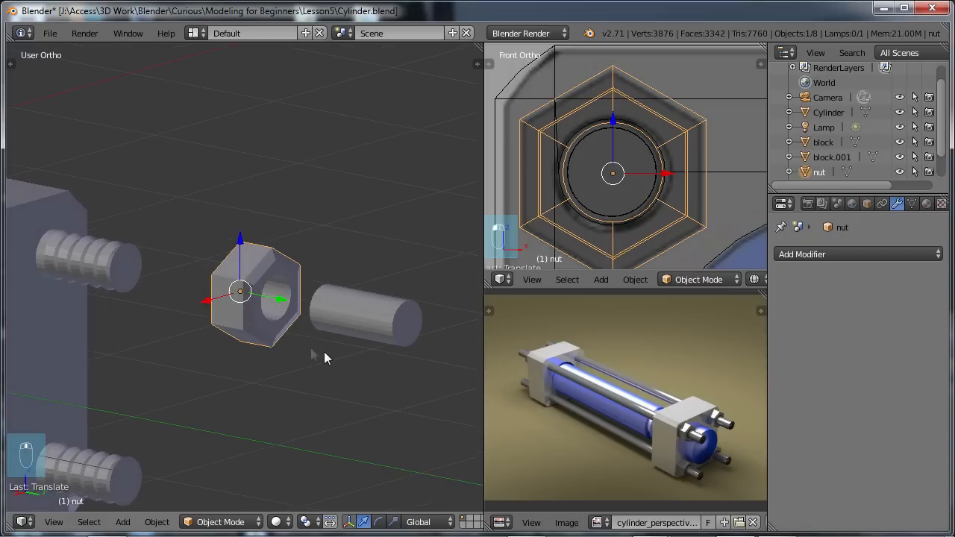
pyautogui.rightClick(364, 318)
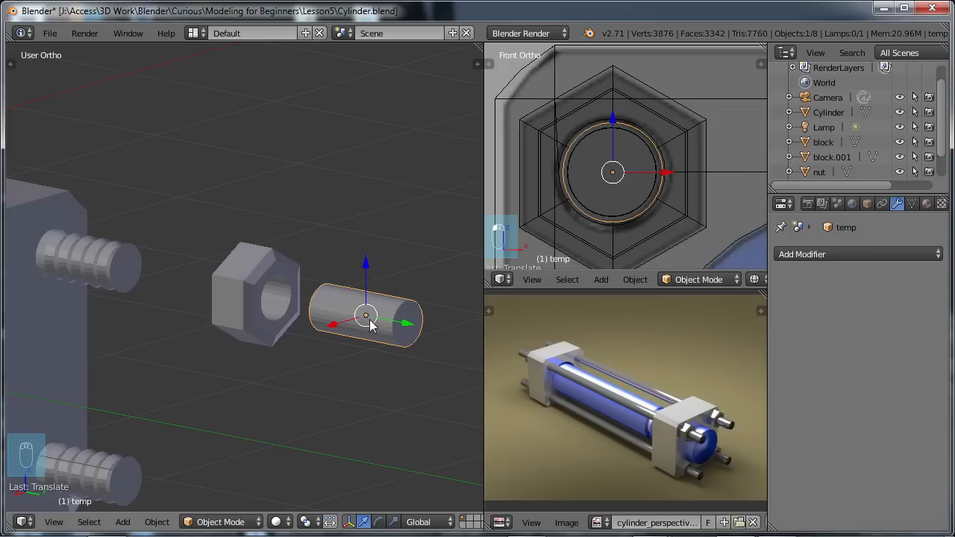
# Delete the temp cylinder and move the nut back along Y onto its rod, against the end block.
pyautogui.press('x')
pyautogui.click(362, 319)
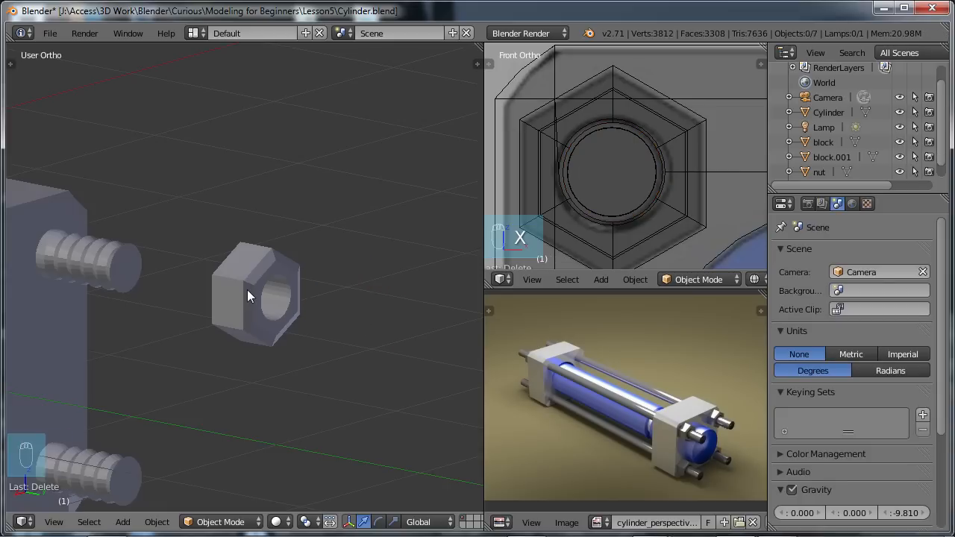
pyautogui.press('KP_3')
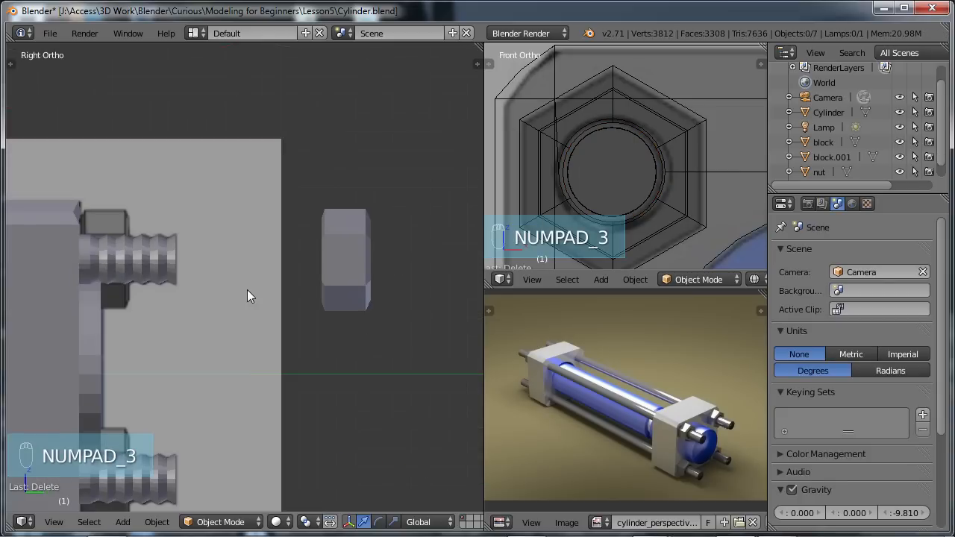
pyautogui.rightClick(354, 259)
pyautogui.moveTo(384, 263); pyautogui.dragTo(144, 265)
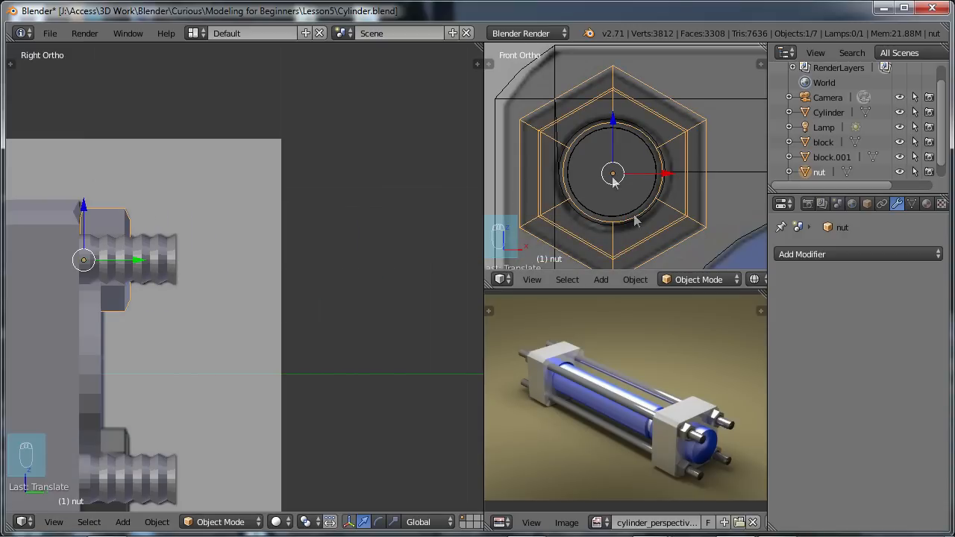
# Duplicate the nut and move the copy along X onto the other upper rod.
pyautogui.scroll(-2, 610, 162)
pyautogui.scroll(-2, 610, 163)
pyautogui.keyDown('shift'); pyautogui.moveTo(651, 176); pyautogui.dragTo(546, 139, button='middle'); pyautogui.keyUp('shift')
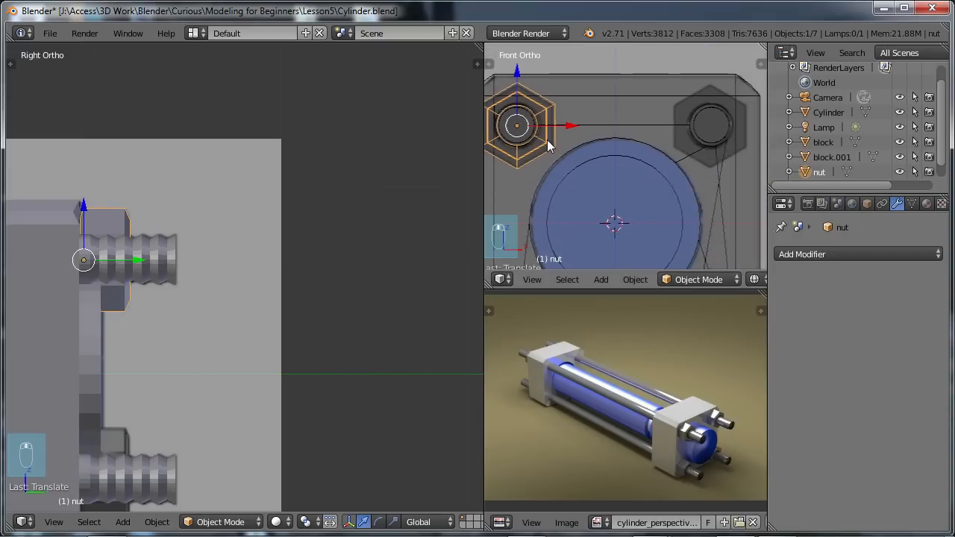
pyautogui.scroll(-2, 564, 139)
pyautogui.keyDown('shift'); pyautogui.moveTo(579, 169); pyautogui.dragTo(583, 174, button='middle'); pyautogui.keyUp('shift')
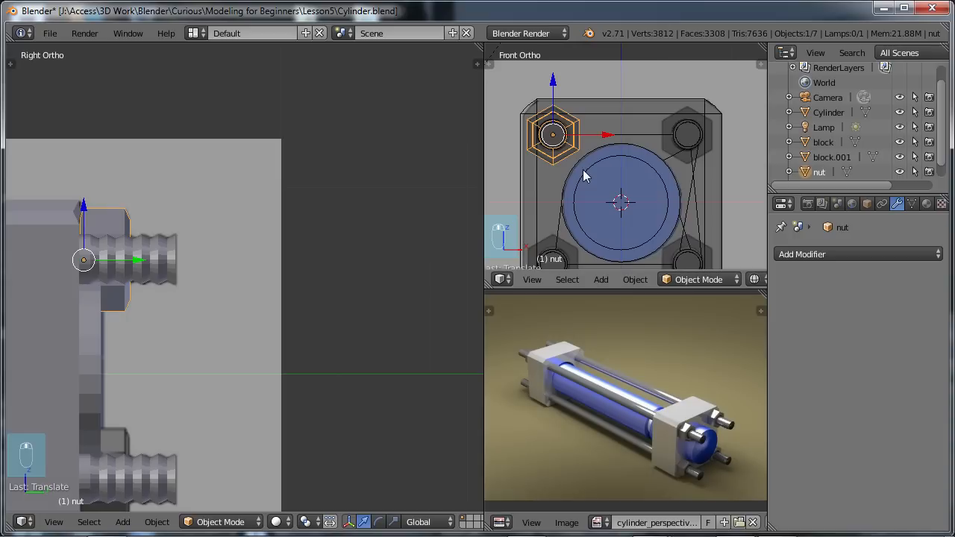
pyautogui.hotkey('shift', 'd')
pyautogui.rightClick(582, 169)
pyautogui.moveTo(605, 132); pyautogui.dragTo(740, 128)
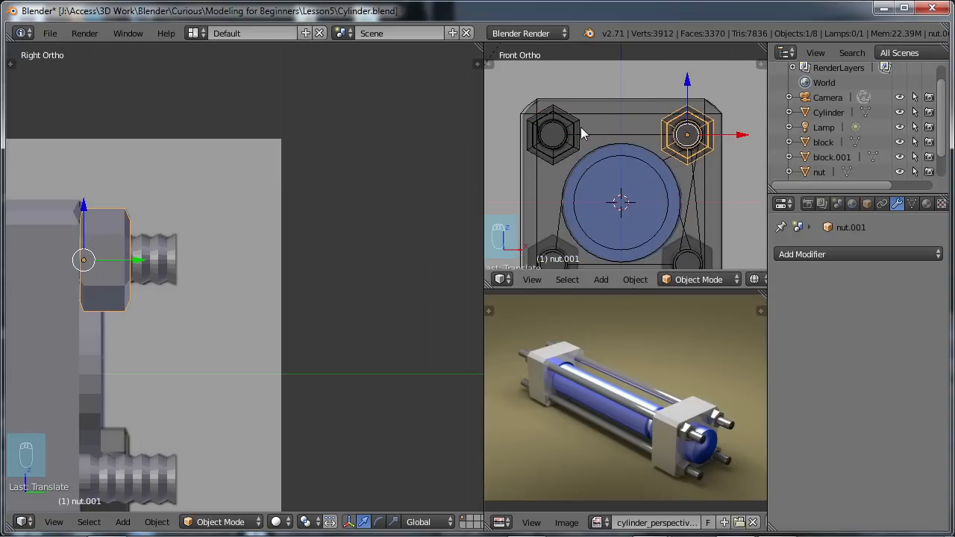
# Duplicate the two upper nuts together and move the copies about -1.158 along Z onto the two lower rods.
pyautogui.keyDown('shift'); pyautogui.rightClick(580, 127); pyautogui.keyUp('shift')
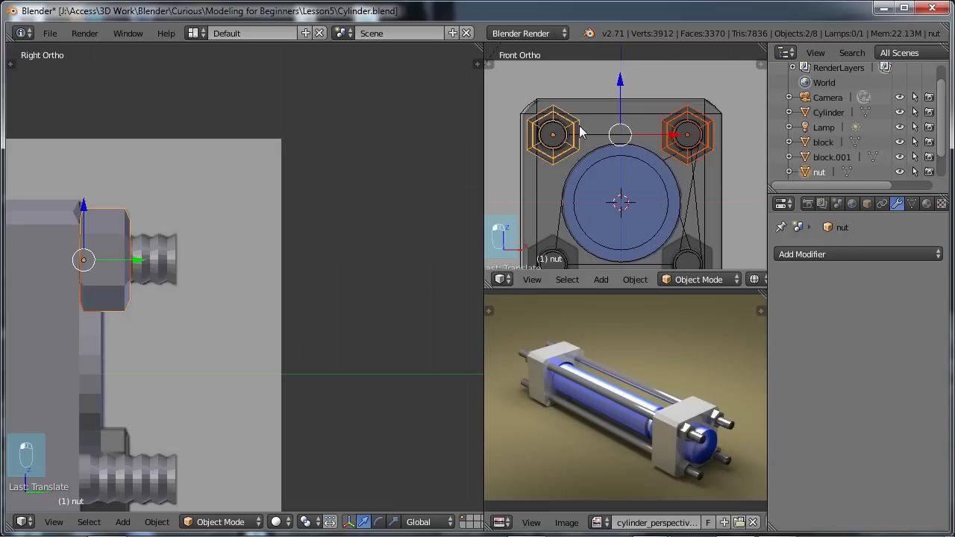
pyautogui.hotkey('shift', 'd')
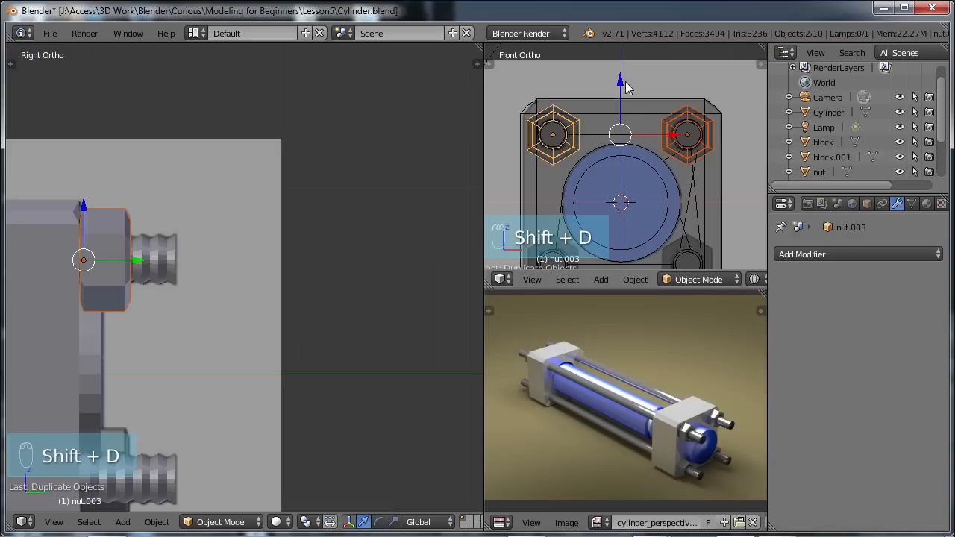
pyautogui.scroll(-1, 654, 164)
pyautogui.scroll(-1, 653, 166)
pyautogui.press('g')
pyautogui.press('z')
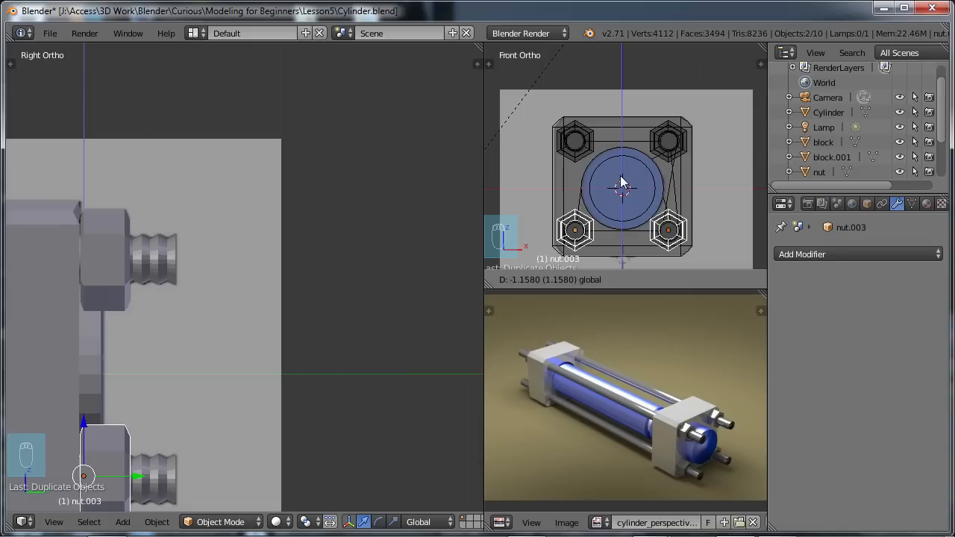
pyautogui.click(622, 183)
# Select the nuts on the end block one after another to examine them as separate objects.
pyautogui.scroll(-4, 232, 327)
pyautogui.moveTo(289, 337); pyautogui.dragTo(262, 371, button='middle')
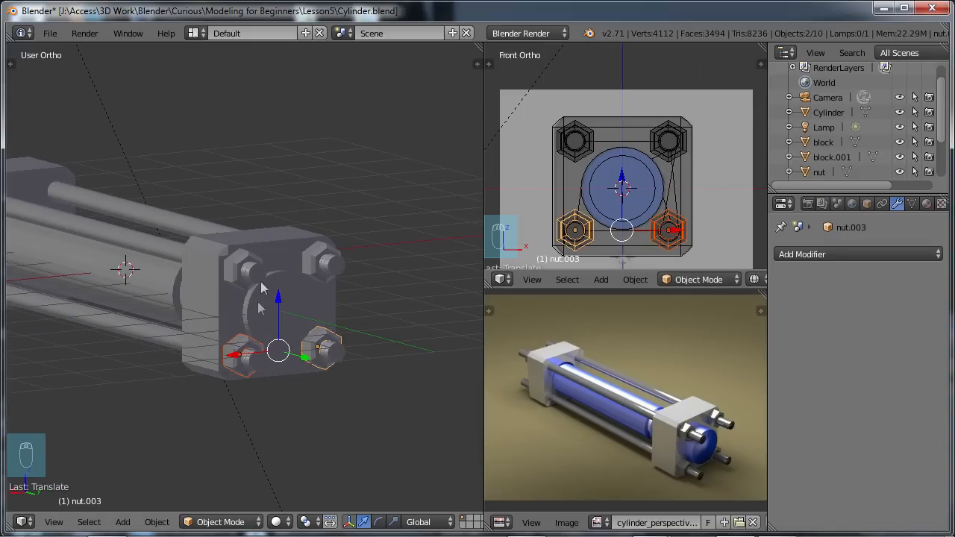
pyautogui.rightClick(246, 266)
pyautogui.rightClick(328, 258)
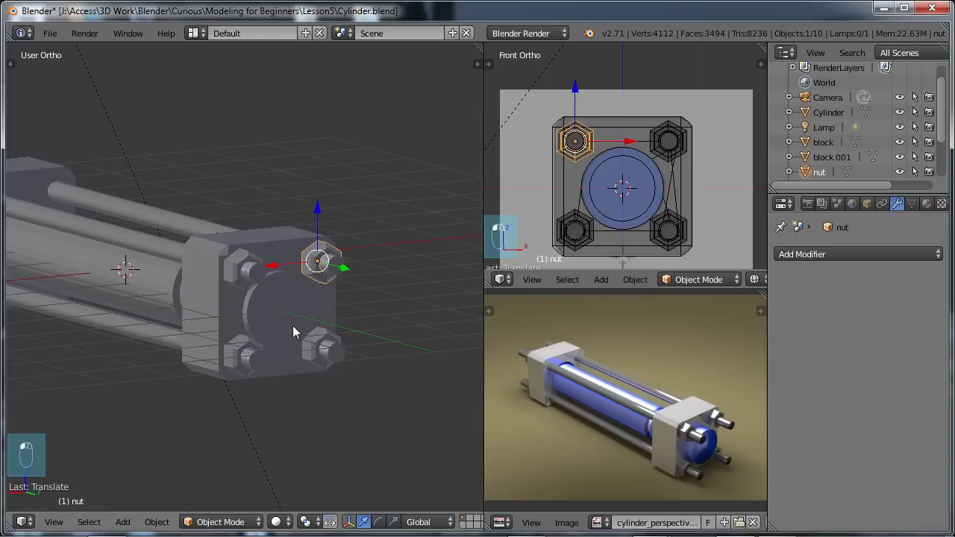
pyautogui.rightClick(308, 342)
pyautogui.rightClick(241, 354)
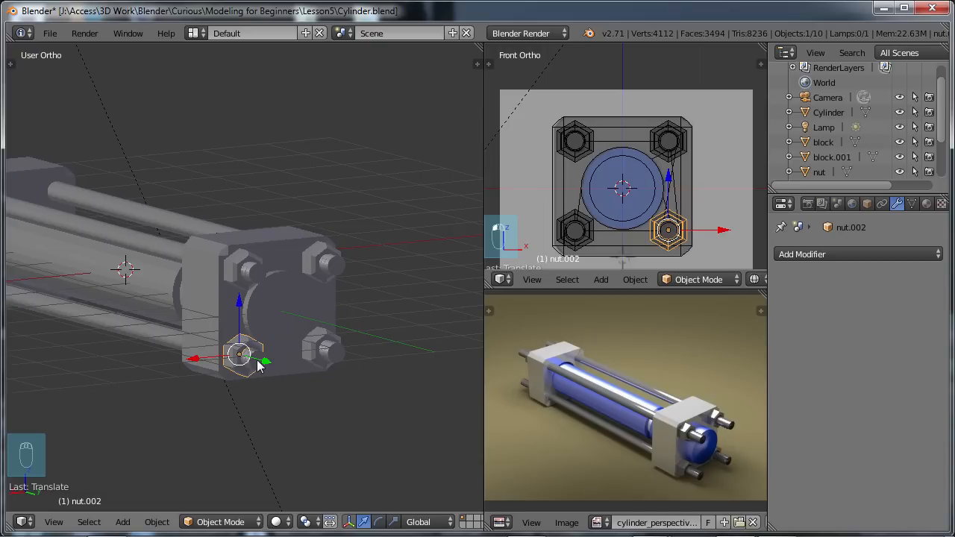
pyautogui.moveTo(269, 310); pyautogui.dragTo(271, 321, button='middle')
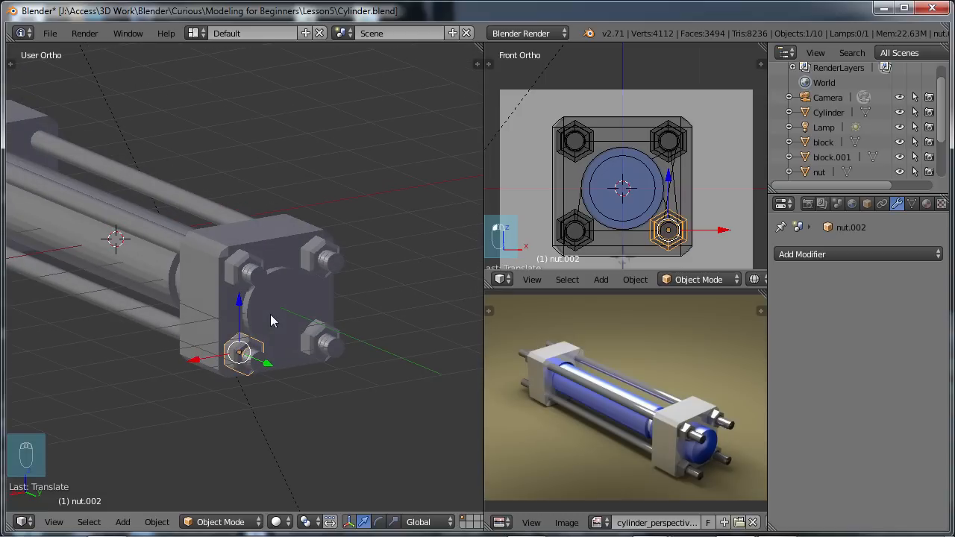
# Select nut.003, nut.002, nut.001 and nut, with nut as the active object, and join them into one object.
pyautogui.scroll(-2, 947, 153)
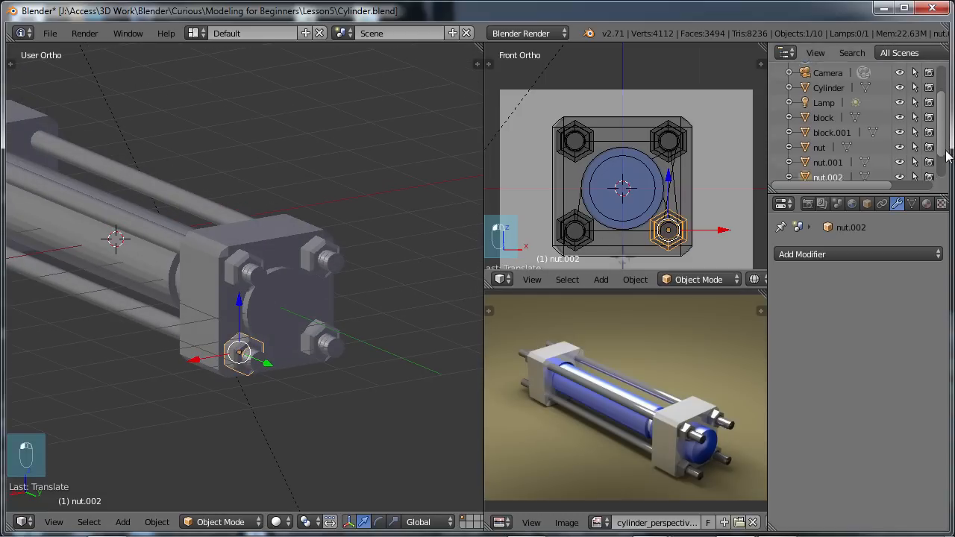
pyautogui.click(822, 129)
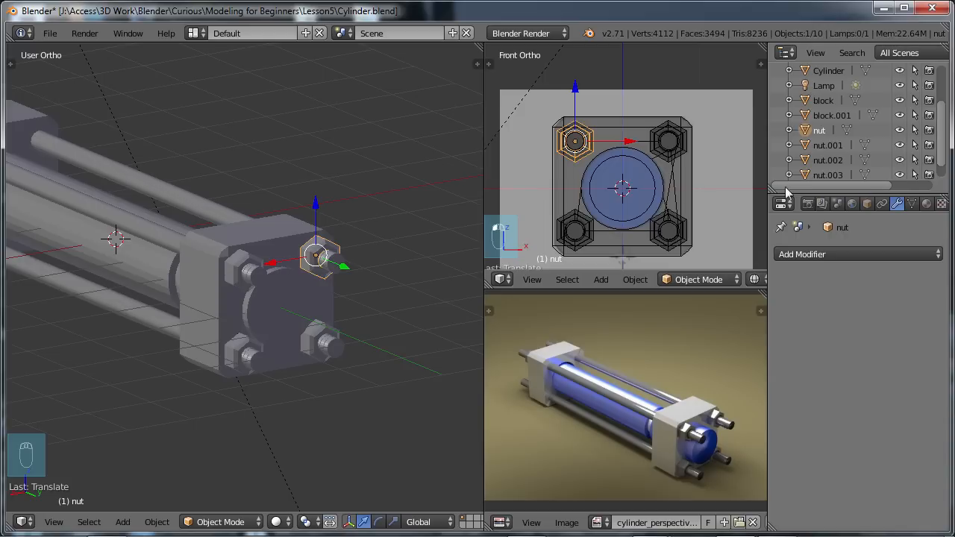
pyautogui.click(825, 174)
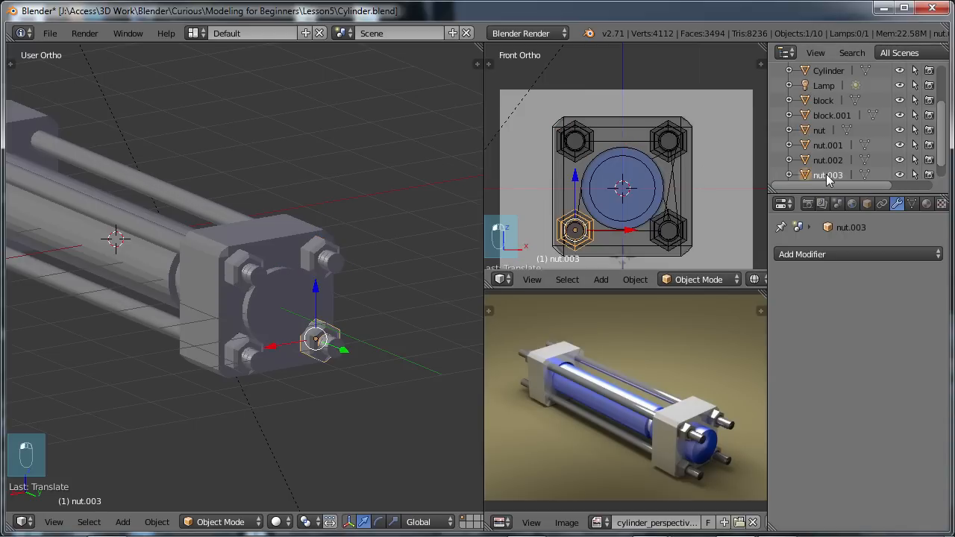
pyautogui.keyDown('ctrl'); pyautogui.click(825, 161); pyautogui.keyUp('ctrl')
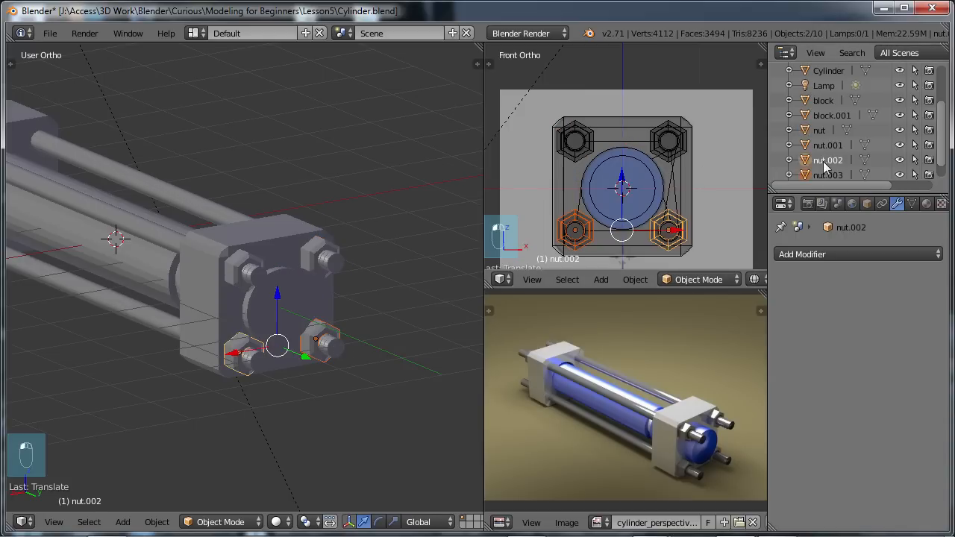
pyautogui.keyDown('ctrl'); pyautogui.click(823, 147); pyautogui.keyUp('ctrl')
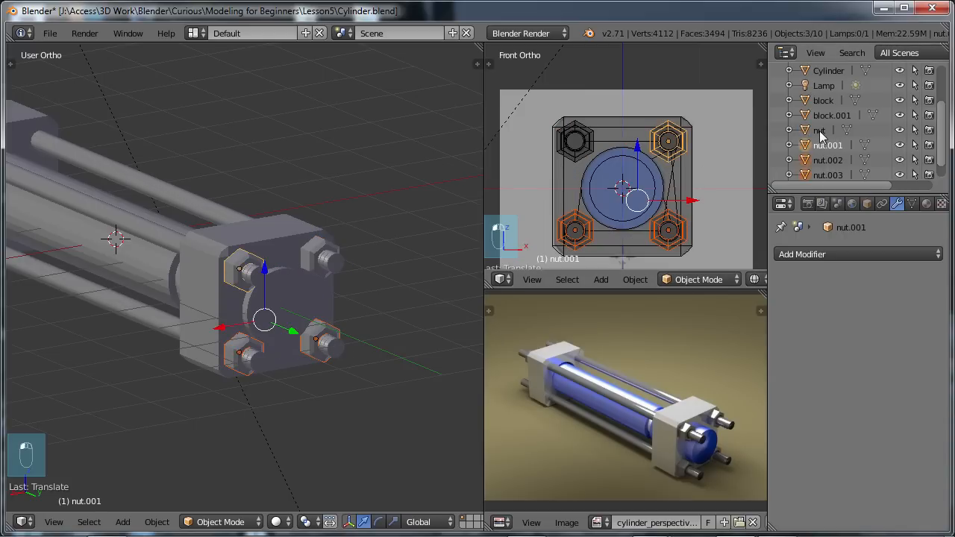
pyautogui.keyDown('ctrl'); pyautogui.click(819, 130); pyautogui.keyUp('ctrl')
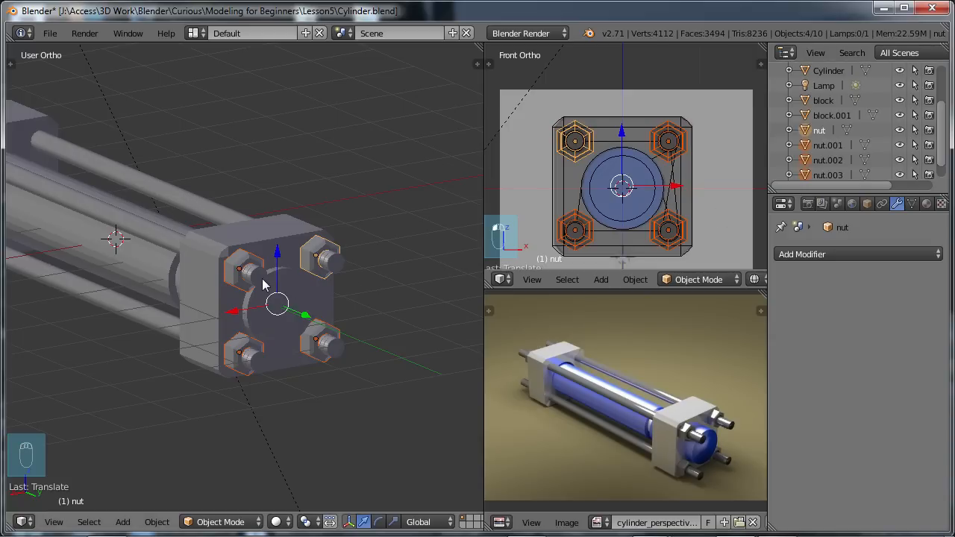
pyautogui.hotkey('ctrl', 'j')
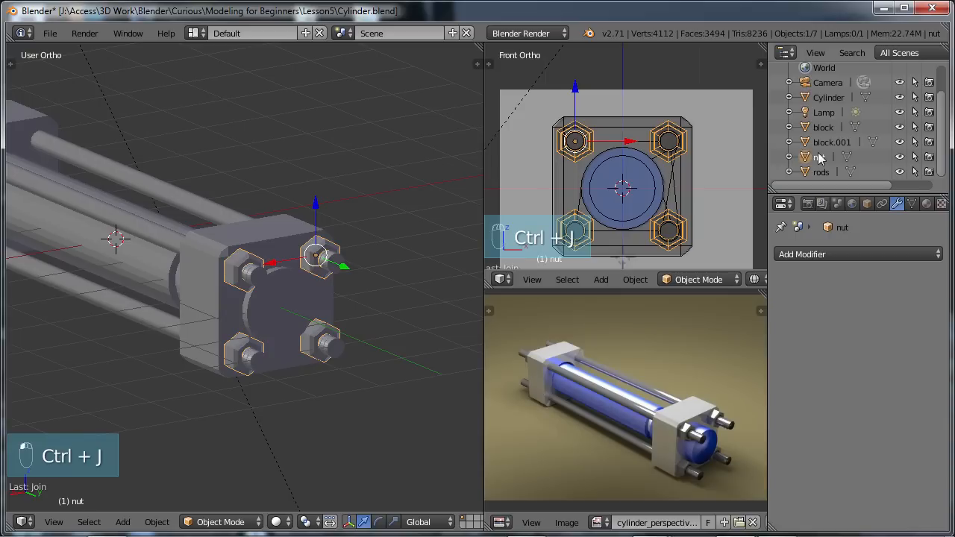
pyautogui.moveTo(343, 266)
pyautogui.mouseDown()
pyautogui.moveTo(392, 286)
pyautogui.moveTo(350, 266)
pyautogui.mouseUp()
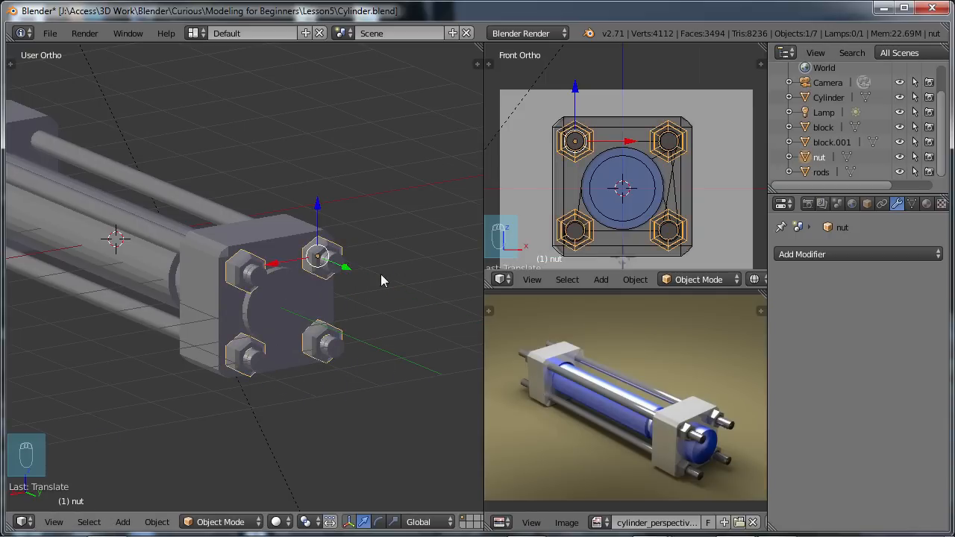
pyautogui.hotkey('ctrl', 'z')
# Duplicate the joined nuts, move the copy along Y onto the rods at the opposite end block, and deselect everything.
pyautogui.moveTo(392, 284); pyautogui.dragTo(285, 330, button='middle')
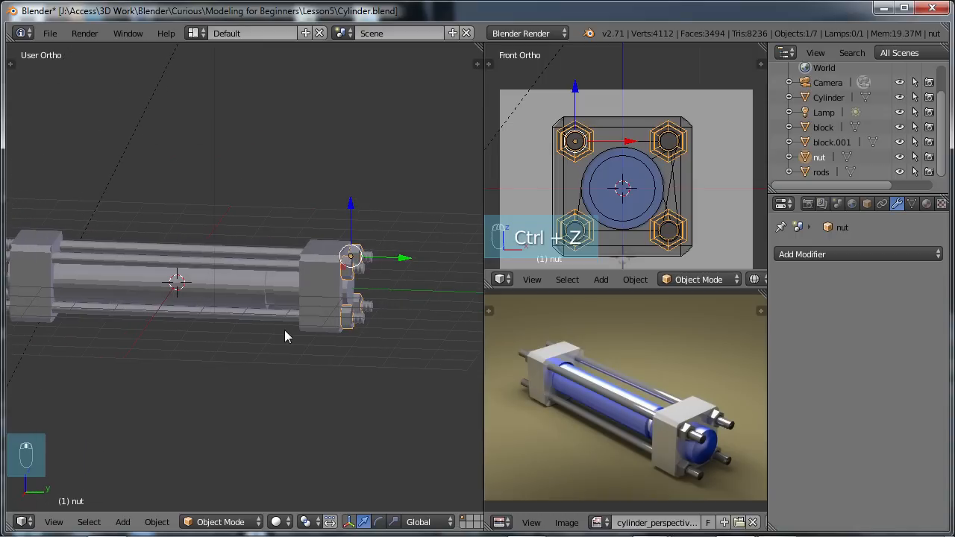
pyautogui.press('KP_3')
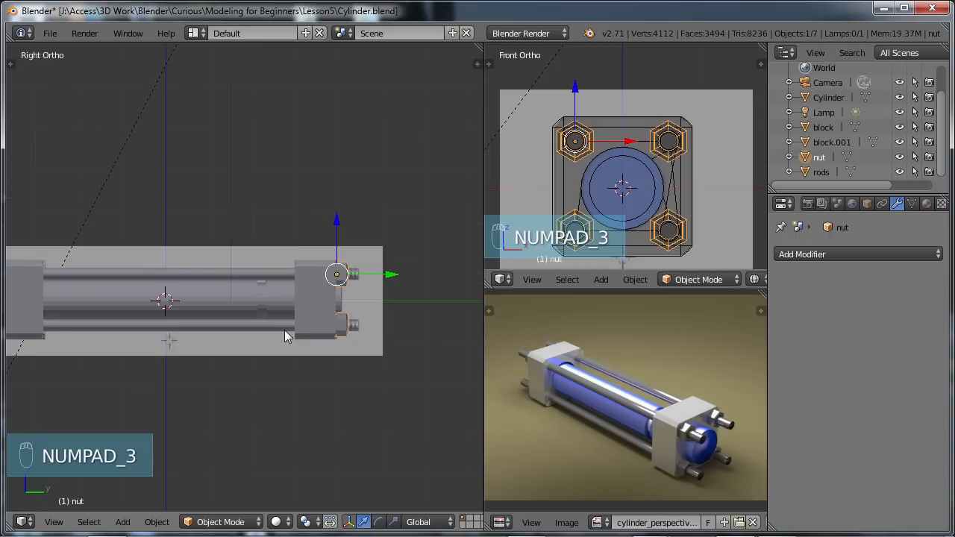
pyautogui.keyDown('shift'); pyautogui.moveTo(110, 347); pyautogui.dragTo(162, 338, button='middle'); pyautogui.keyUp('shift')
pyautogui.hotkey('shift', 'd')
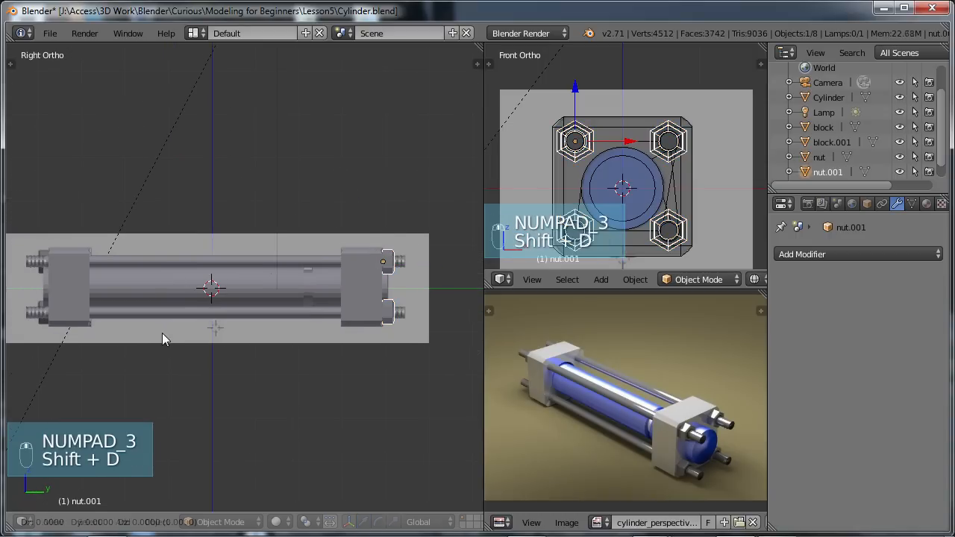
pyautogui.rightClick(162, 332)
pyautogui.moveTo(440, 262); pyautogui.dragTo(88, 270)
pyautogui.press('a')
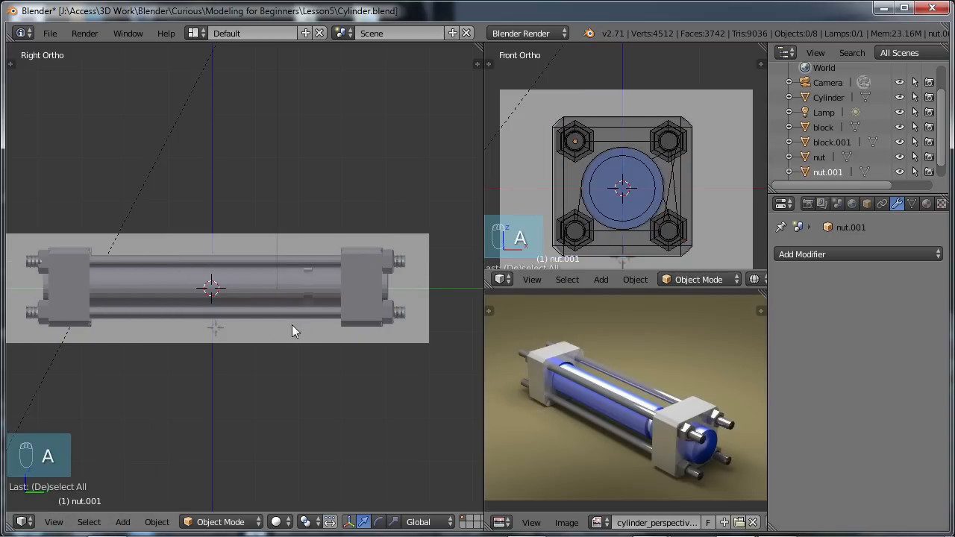
# Save the file over the existing Cylinder.blend.
pyautogui.moveTo(352, 286); pyautogui.dragTo(280, 337, button='middle')
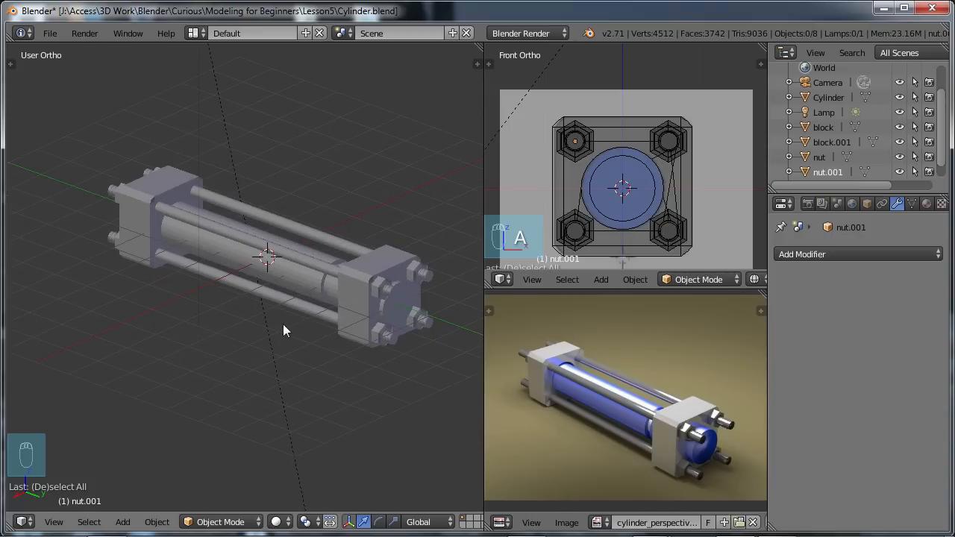
pyautogui.hotkey('ctrl', 's')
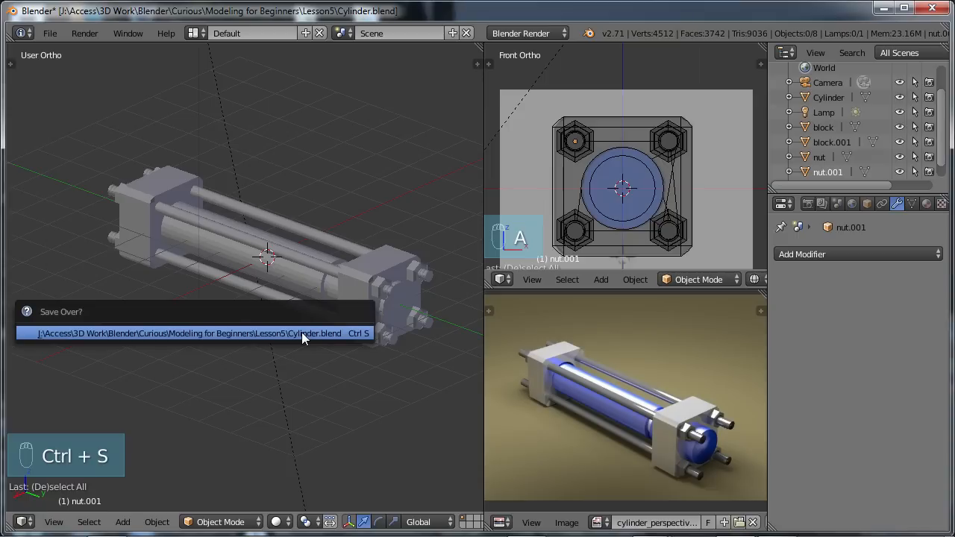
pyautogui.click(301, 332)
# Apply smooth shading to the main Cylinder object and to the rods object.
pyautogui.moveTo(301, 332); pyautogui.dragTo(272, 319, button='middle')
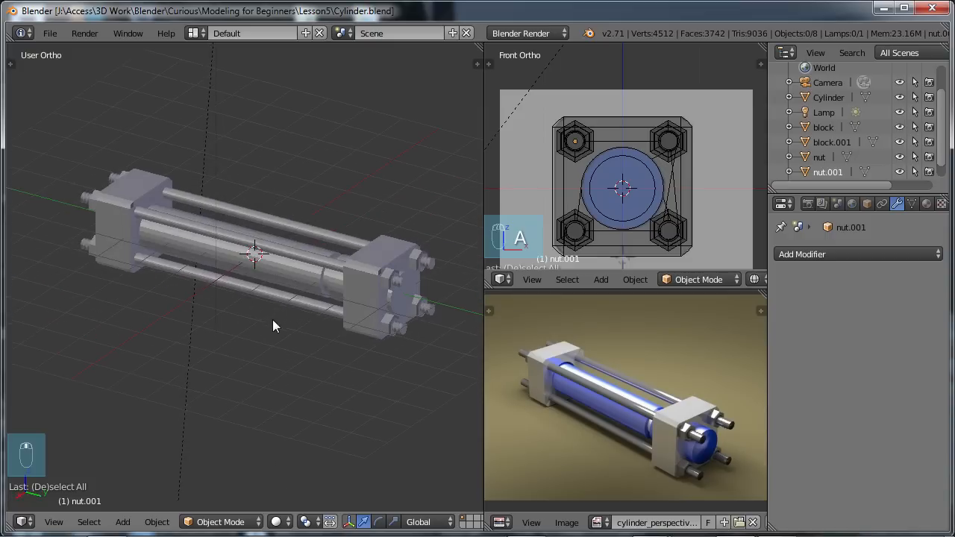
pyautogui.scroll(5, 272, 319)
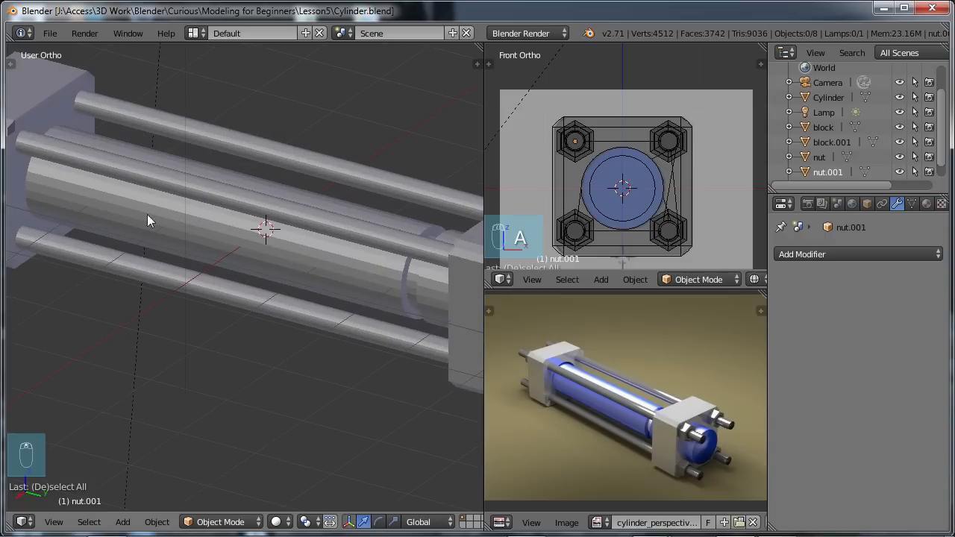
pyautogui.scroll(-5, 301, 253)
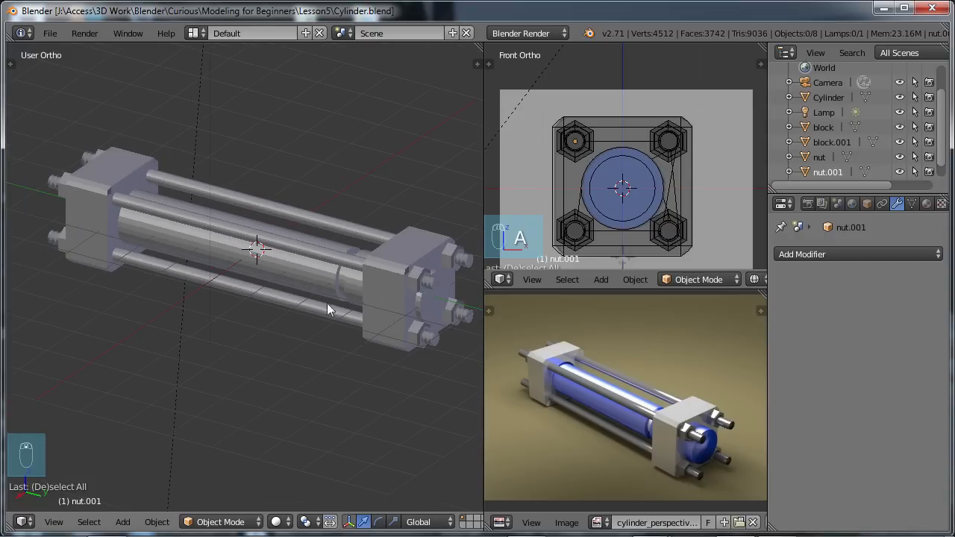
pyautogui.moveTo(285, 291); pyautogui.dragTo(319, 291, button='middle')
pyautogui.rightClick(299, 272)
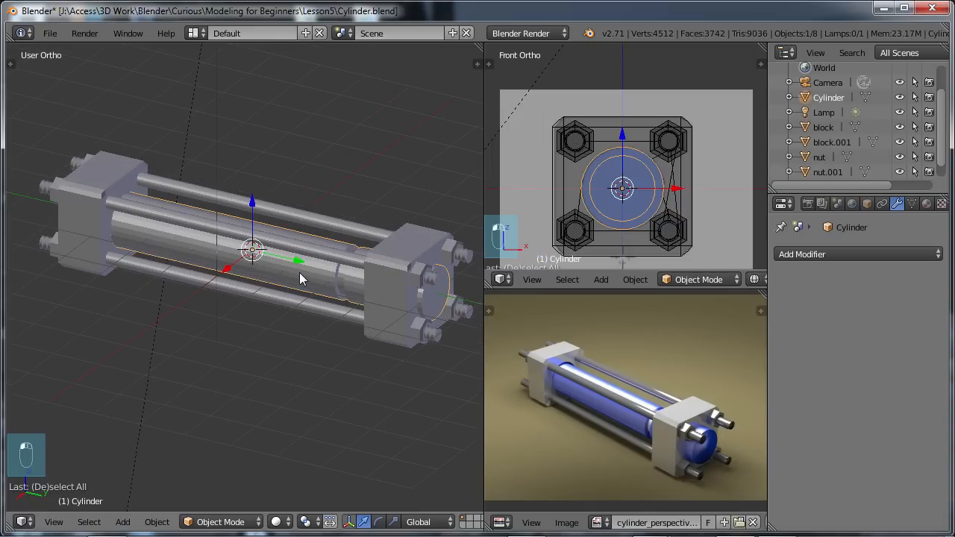
pyautogui.press('t')
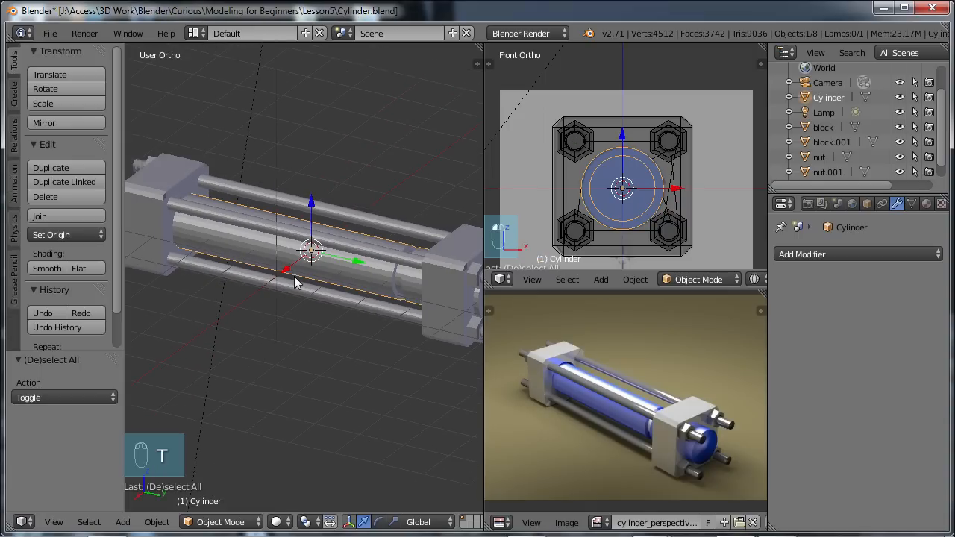
pyautogui.click(47, 270)
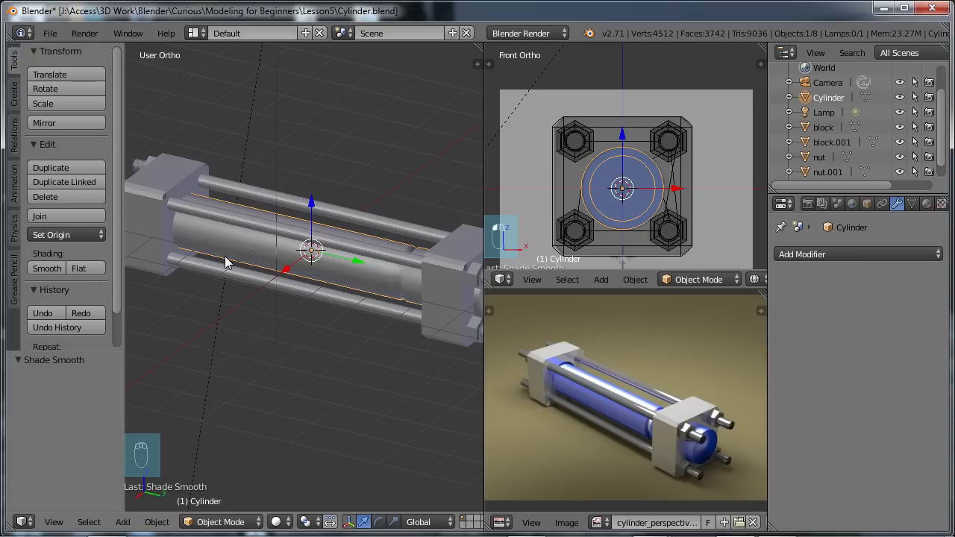
pyautogui.rightClick(285, 192)
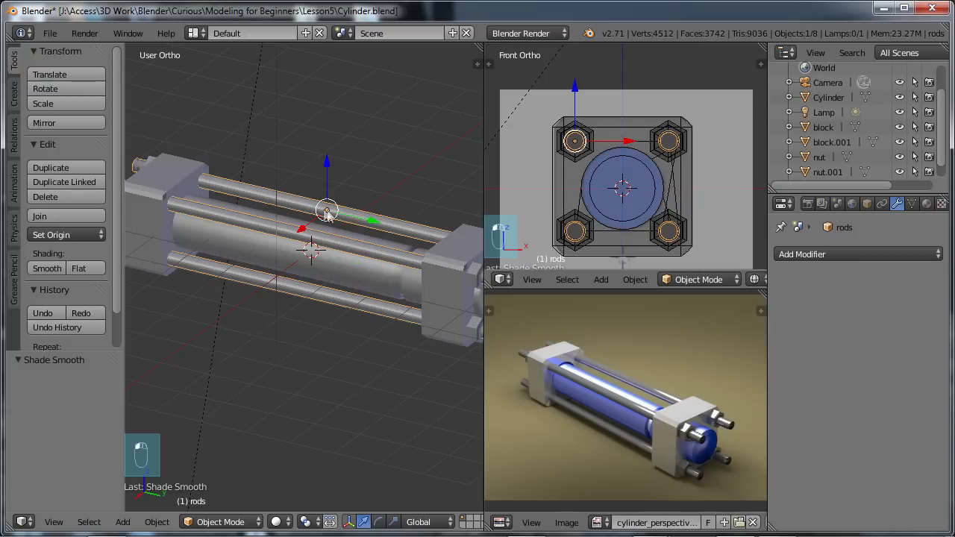
pyautogui.click(48, 268)
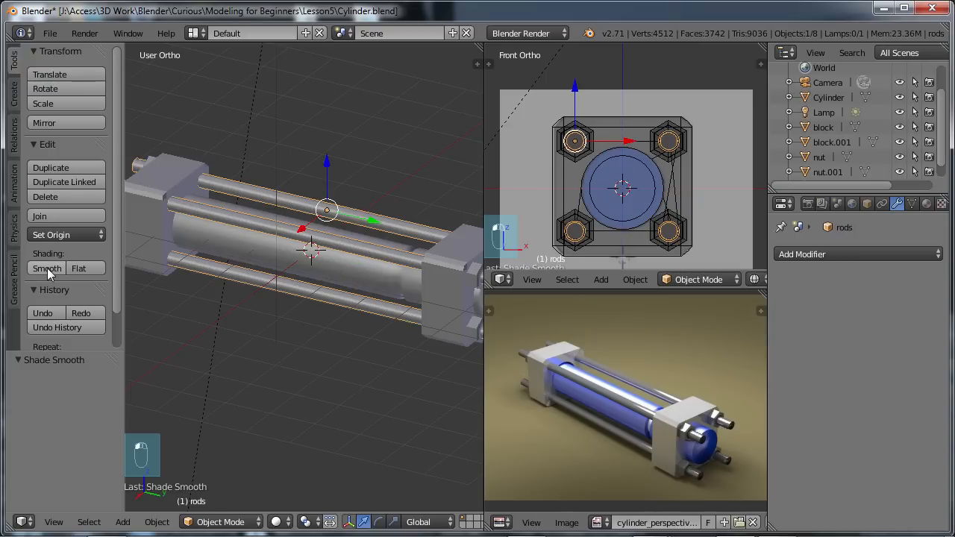
# Hide the tool shelf in the 3D view and save the file.
pyautogui.scroll(-1, 408, 309)
pyautogui.scroll(-1, 408, 307)
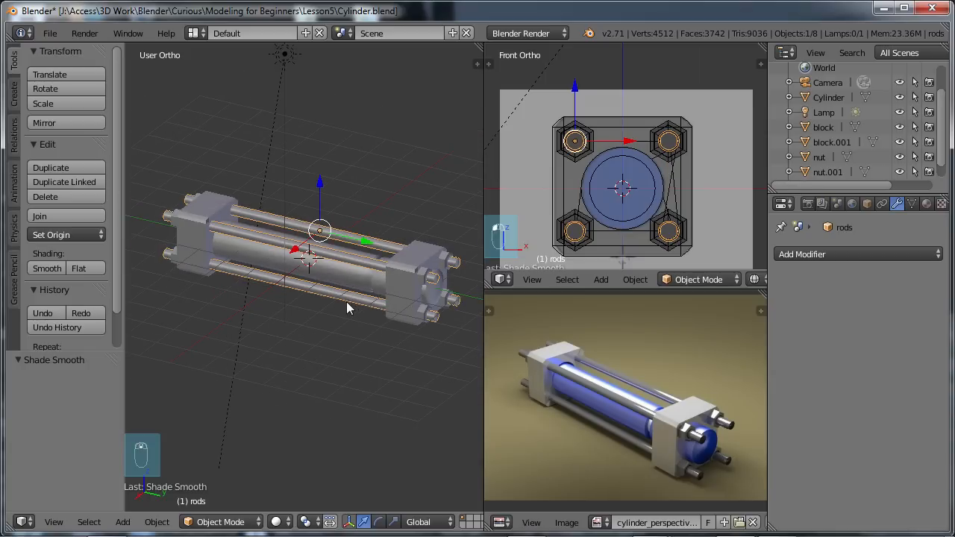
pyautogui.press('t')
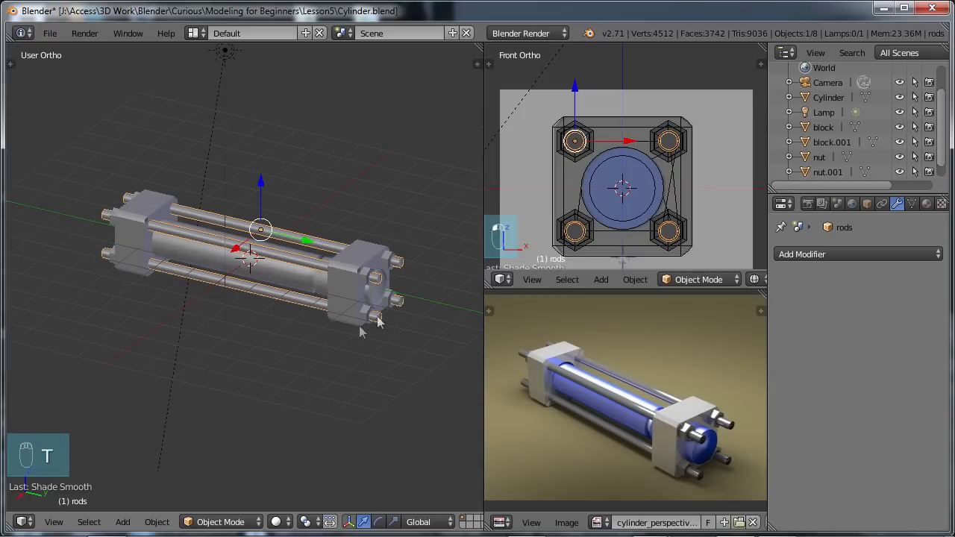
pyautogui.hotkey('ctrl', 's')
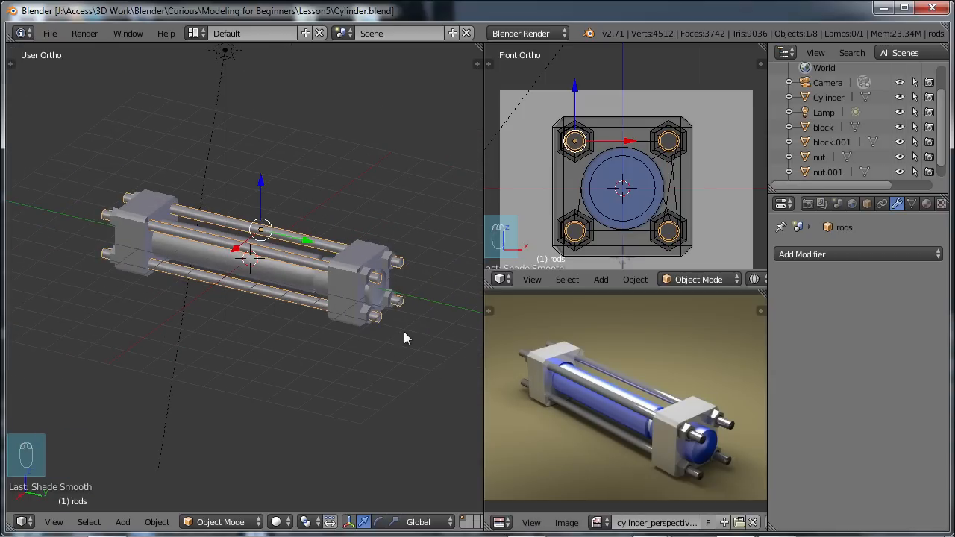
# Select the main Cylinder object, give it a new material slot with a new material, and name the material cylinder.
pyautogui.moveTo(377, 332); pyautogui.dragTo(140, 296, button='middle')
pyautogui.scroll(2, 358, 306)
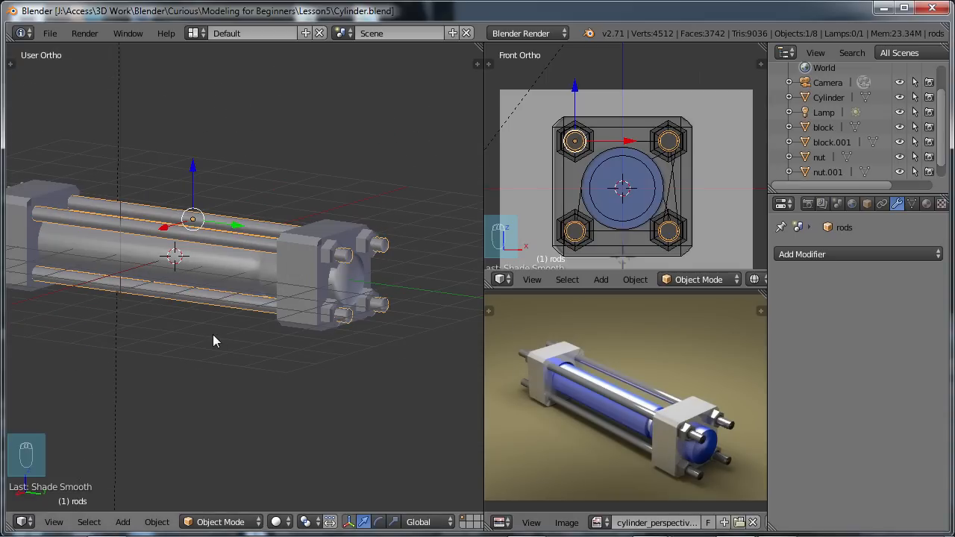
pyautogui.scroll(1, 213, 332)
pyautogui.moveTo(216, 333); pyautogui.dragTo(286, 335, button='middle')
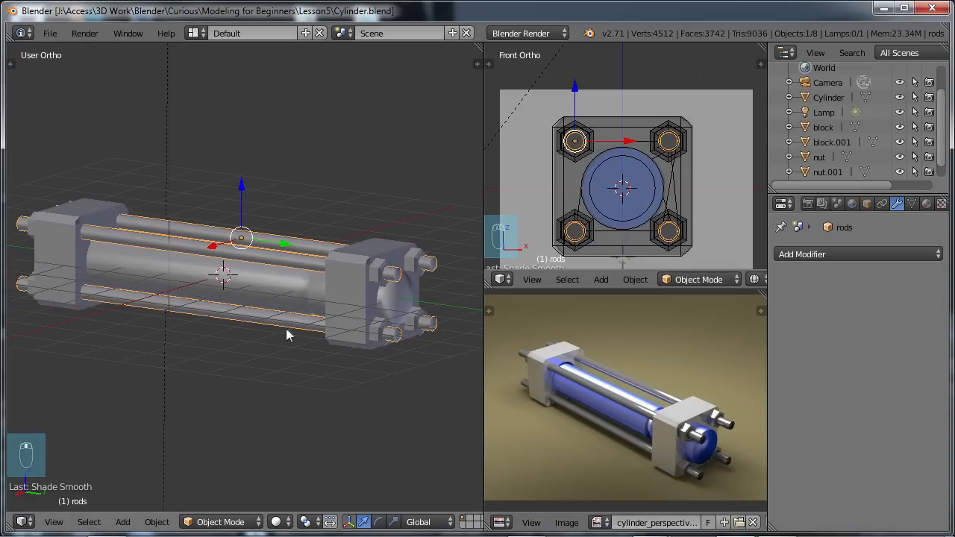
pyautogui.rightClick(270, 282)
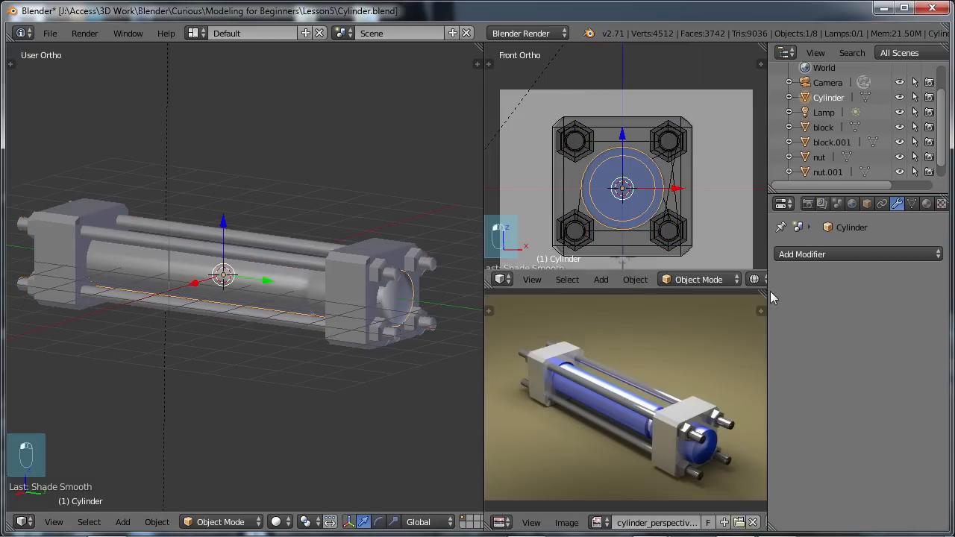
pyautogui.click(926, 203)
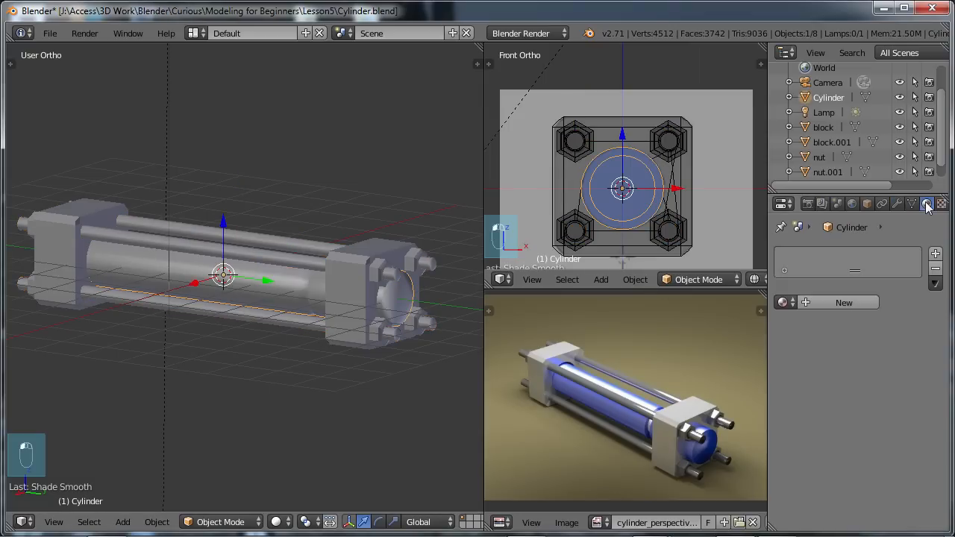
pyautogui.click(937, 255)
pyautogui.click(835, 300)
pyautogui.doubleClick(807, 259)
pyautogui.write('cylinder')
pyautogui.press('Return')
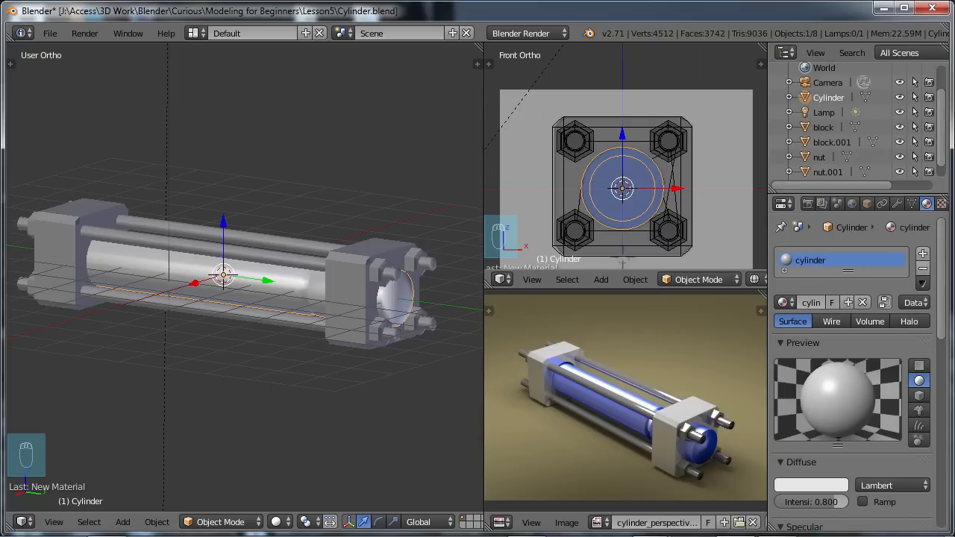
# Set the diffuse color of the cylinder material to a medium blue.
pyautogui.scroll(-4, 803, 378)
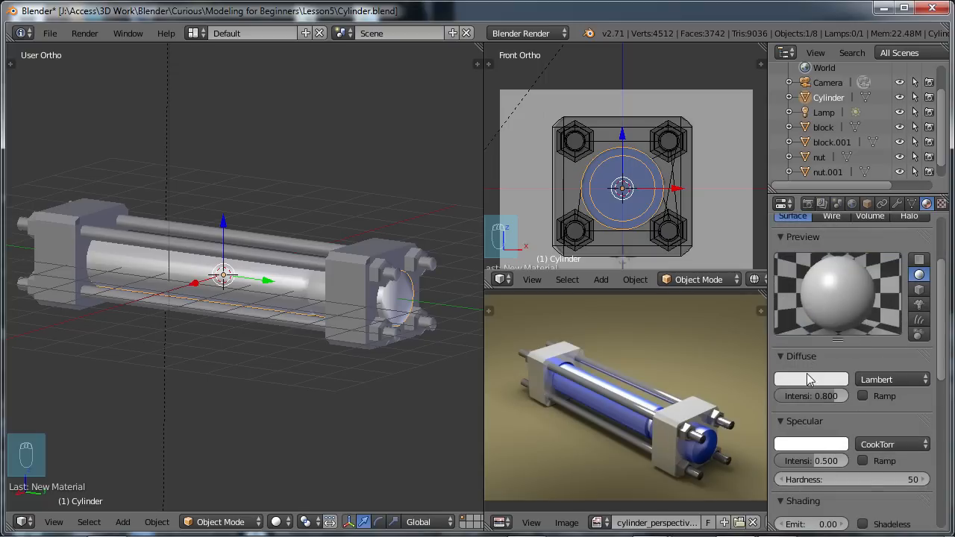
pyautogui.click(803, 378)
pyautogui.click(787, 213)
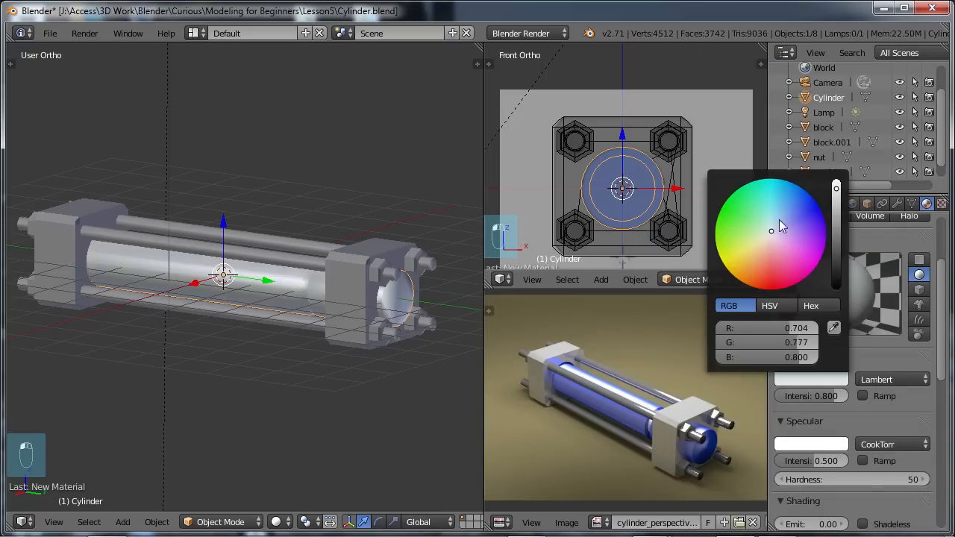
pyautogui.moveTo(787, 212); pyautogui.dragTo(789, 206)
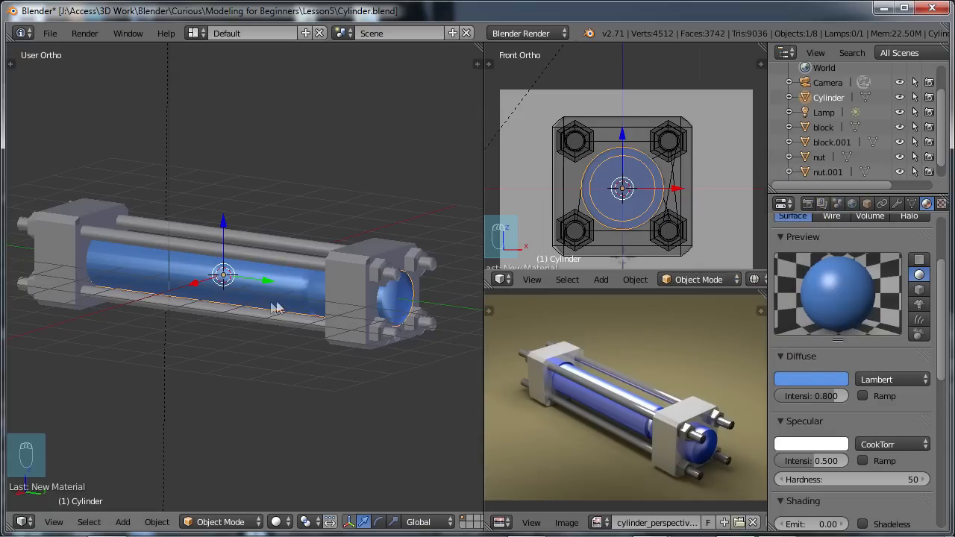
pyautogui.moveTo(349, 278); pyautogui.dragTo(341, 301, button='middle')
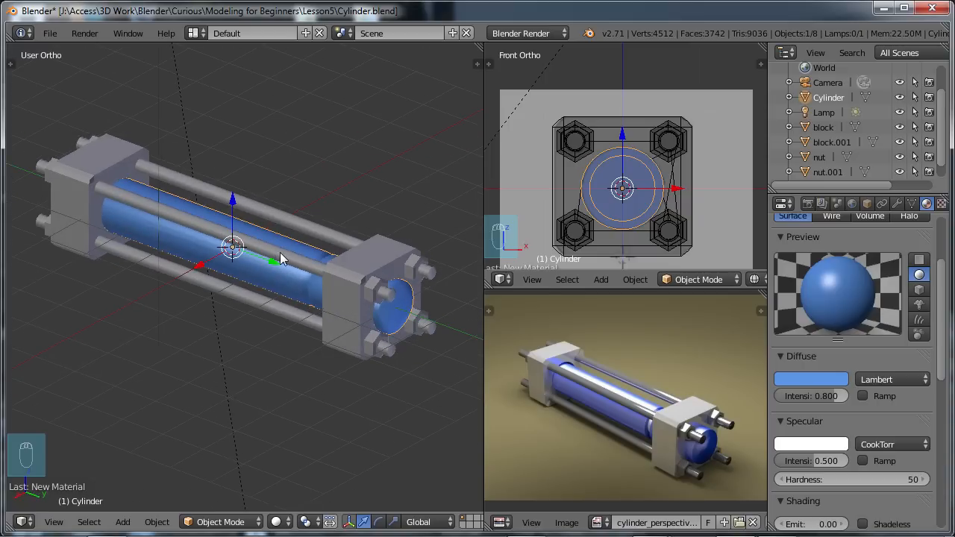
pyautogui.keyDown('shift'); pyautogui.moveTo(331, 264); pyautogui.dragTo(326, 297, button='middle'); pyautogui.keyUp('shift')
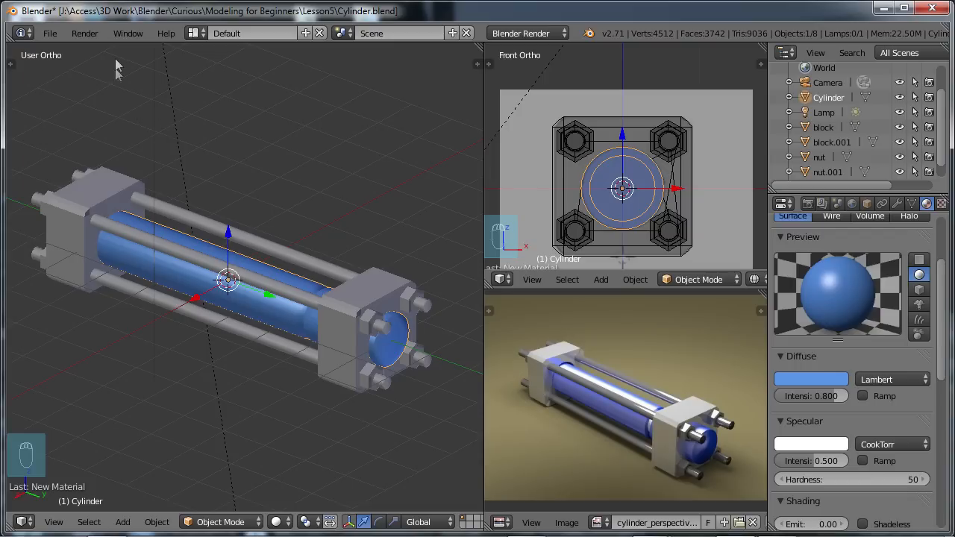
# Check in the system preferences that the compute device is CUDA on the GeForce GTX 760, save the user settings and close the preferences.
pyautogui.click(48, 33)
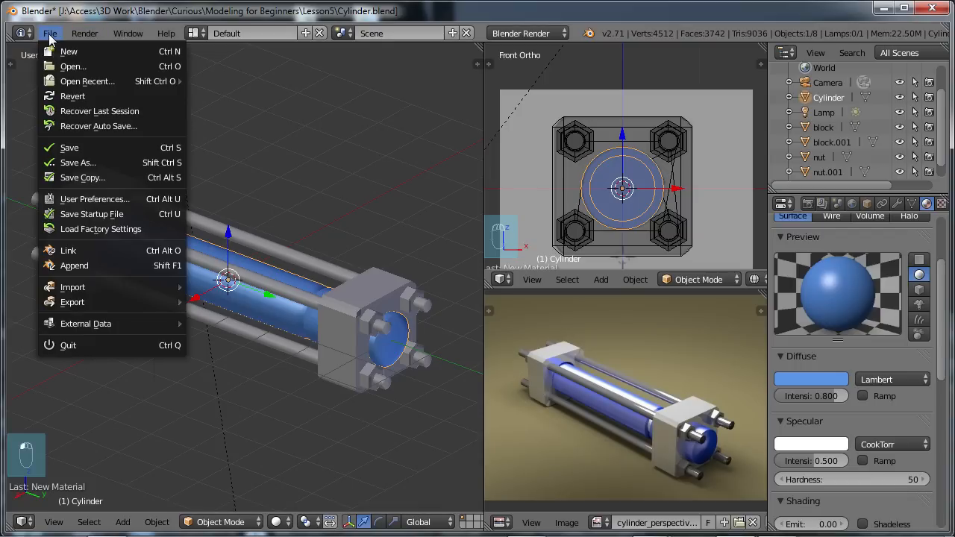
pyautogui.click(85, 198)
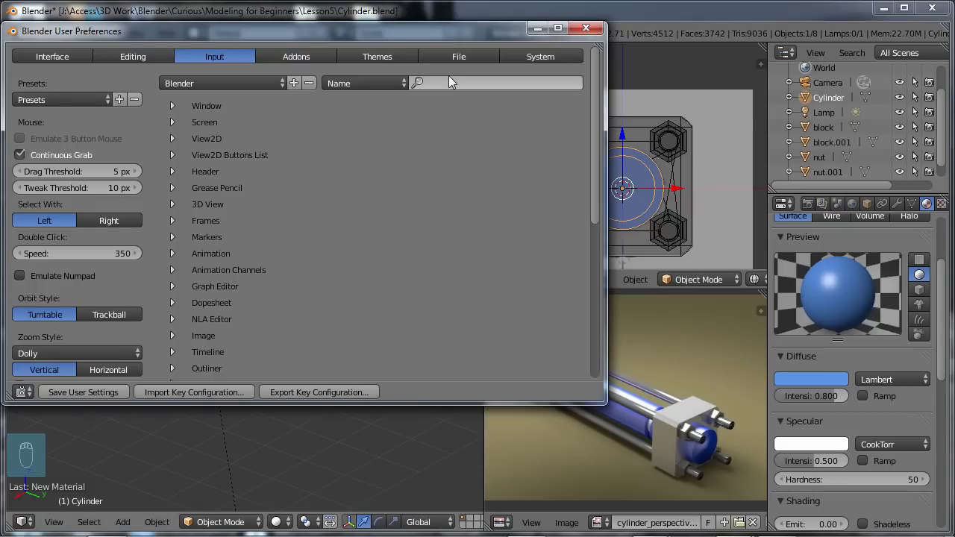
pyautogui.click(528, 57)
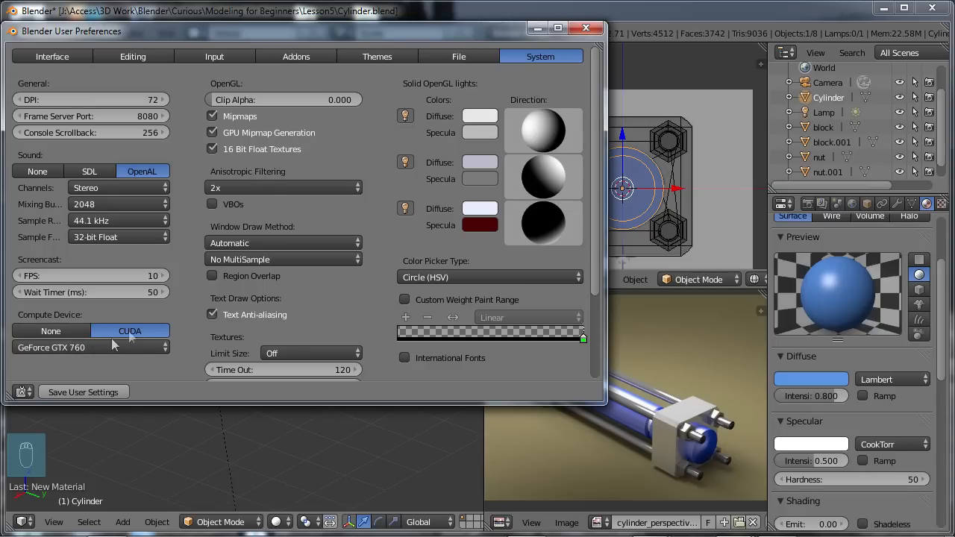
pyautogui.click(89, 346)
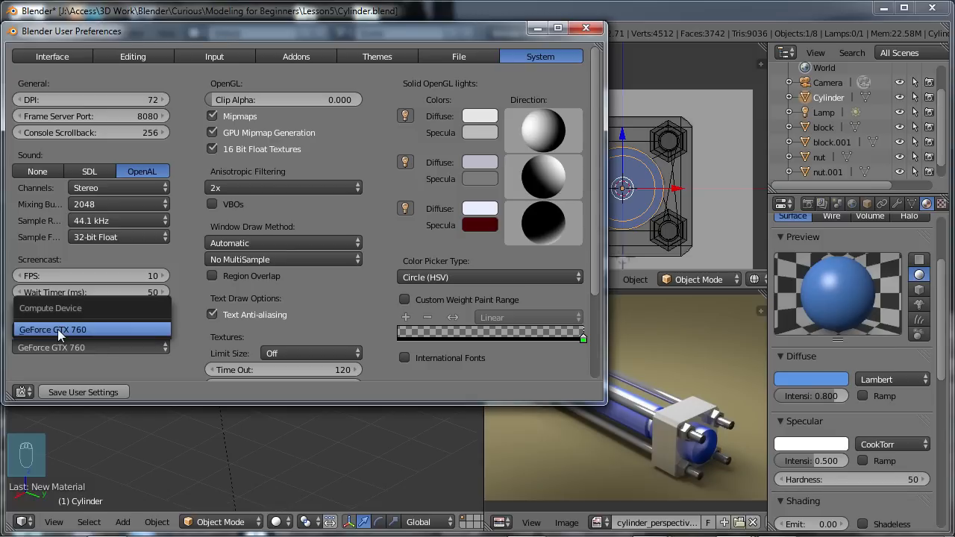
pyautogui.click(64, 346)
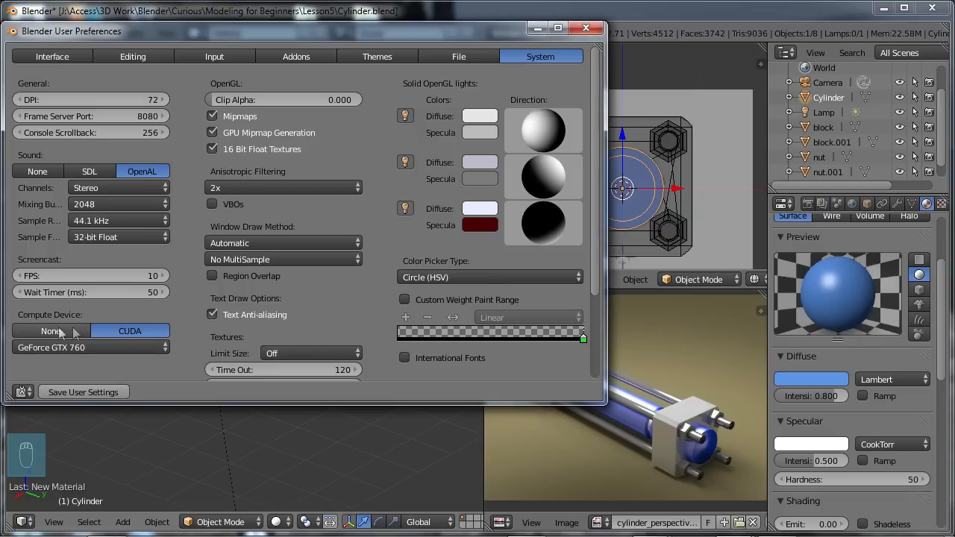
pyautogui.click(78, 391)
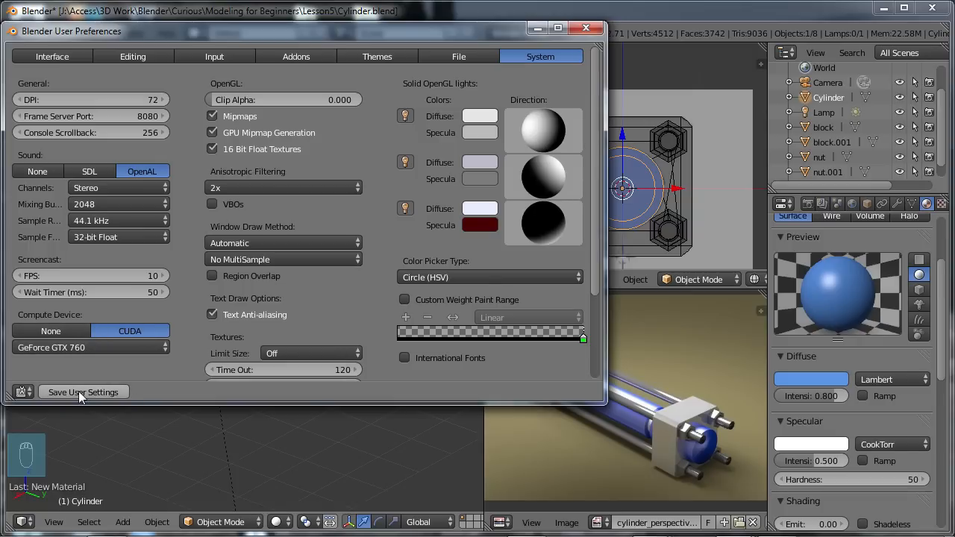
pyautogui.click(585, 28)
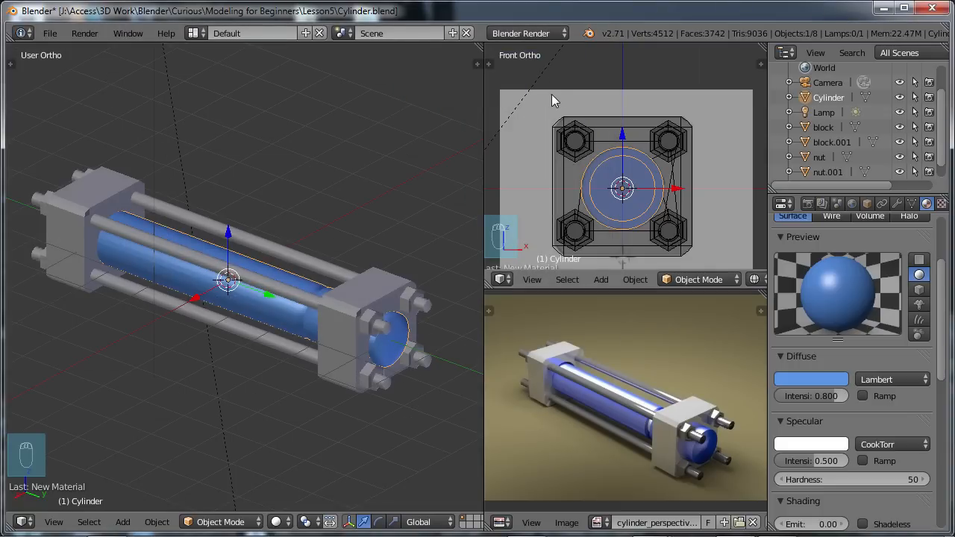
# Switch the render engine to Cycles Render and set the render device to GPU Compute.
pyautogui.click(528, 33)
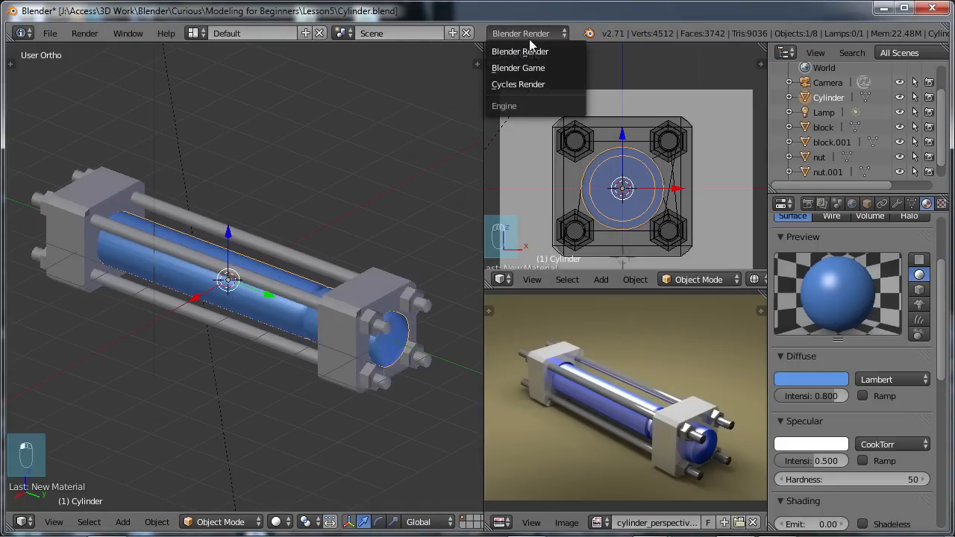
pyautogui.click(520, 80)
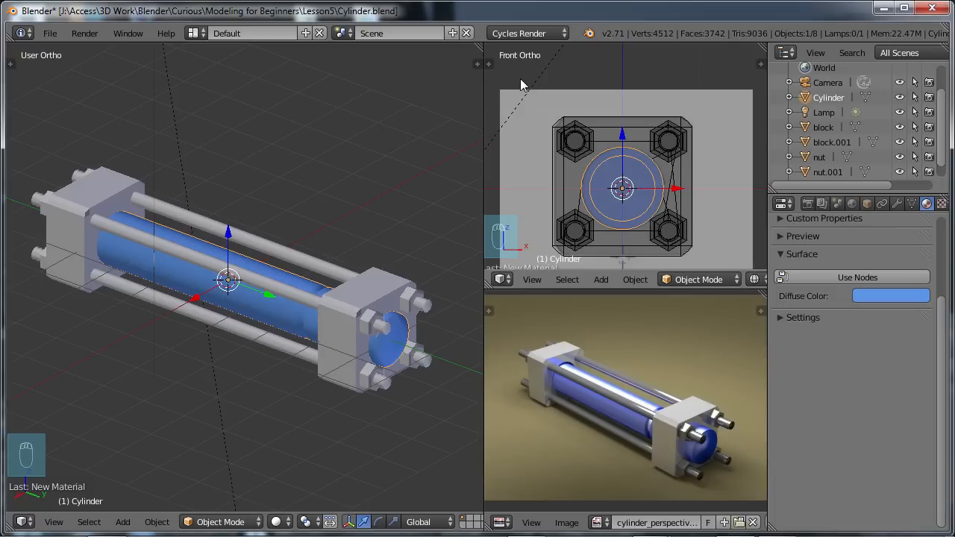
pyautogui.click(807, 203)
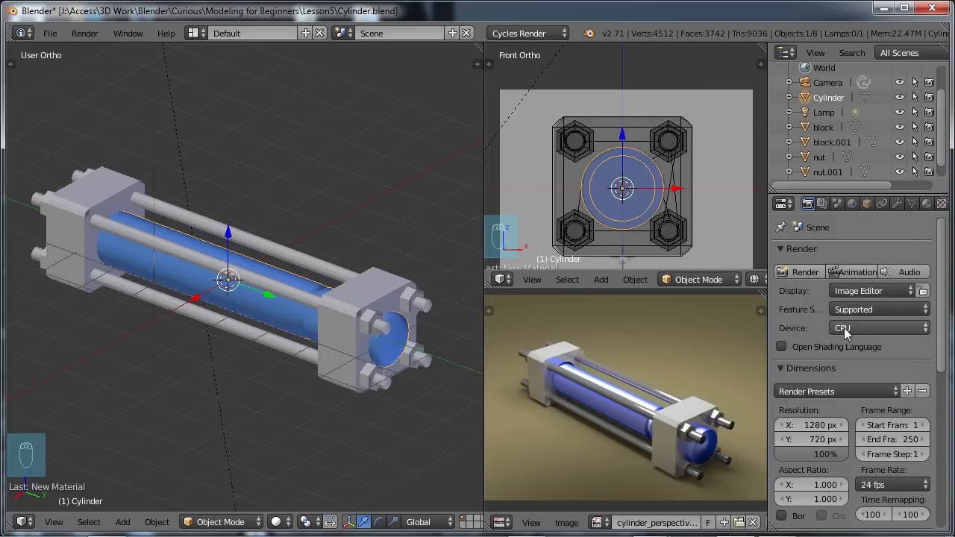
pyautogui.click(894, 328)
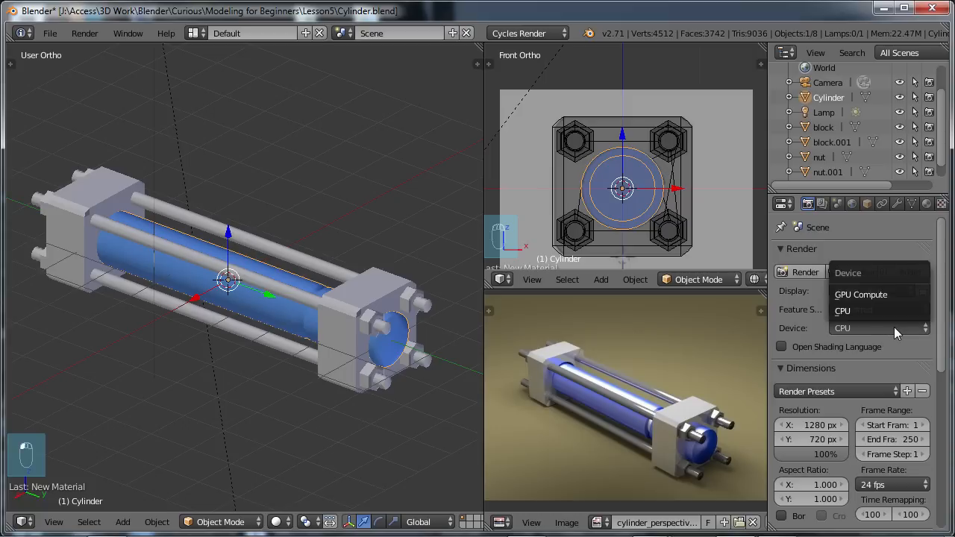
pyautogui.click(866, 292)
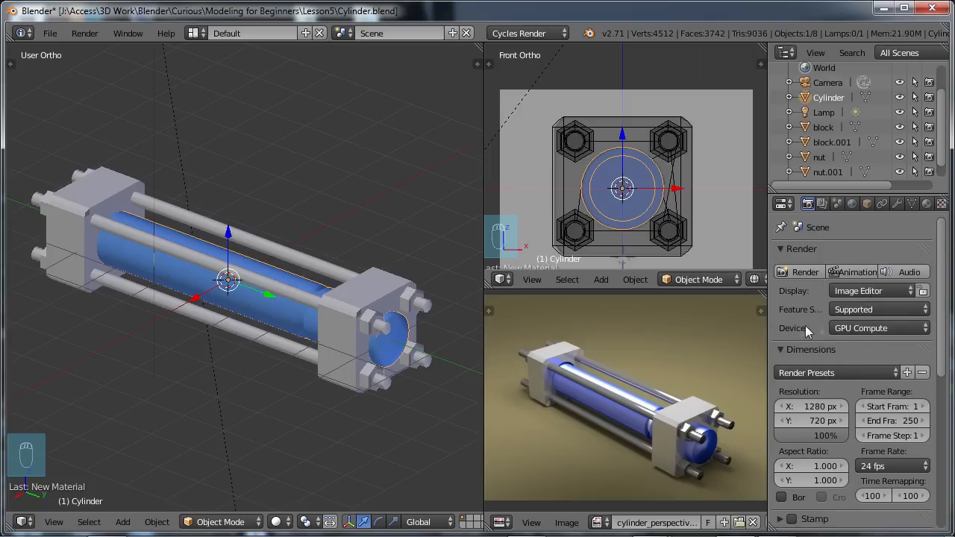
pyautogui.click(862, 328)
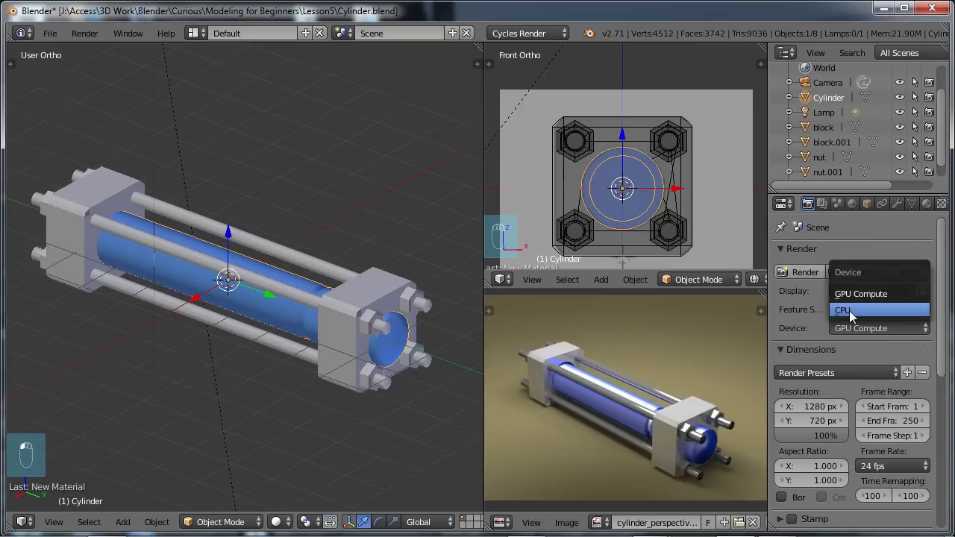
pyautogui.click(842, 328)
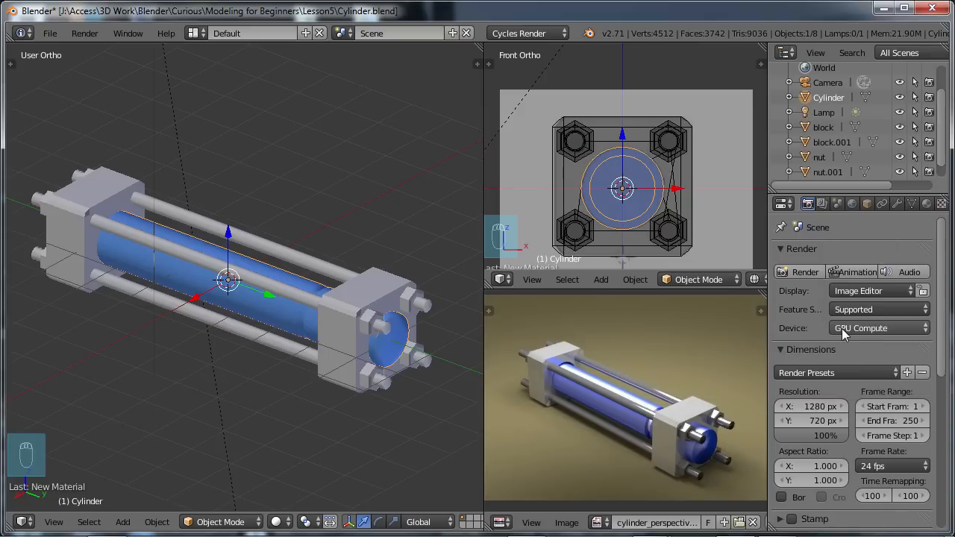
# Enable nodes for the cylinder material, keeping Diffuse BSDF as its surface shader.
pyautogui.click(925, 204)
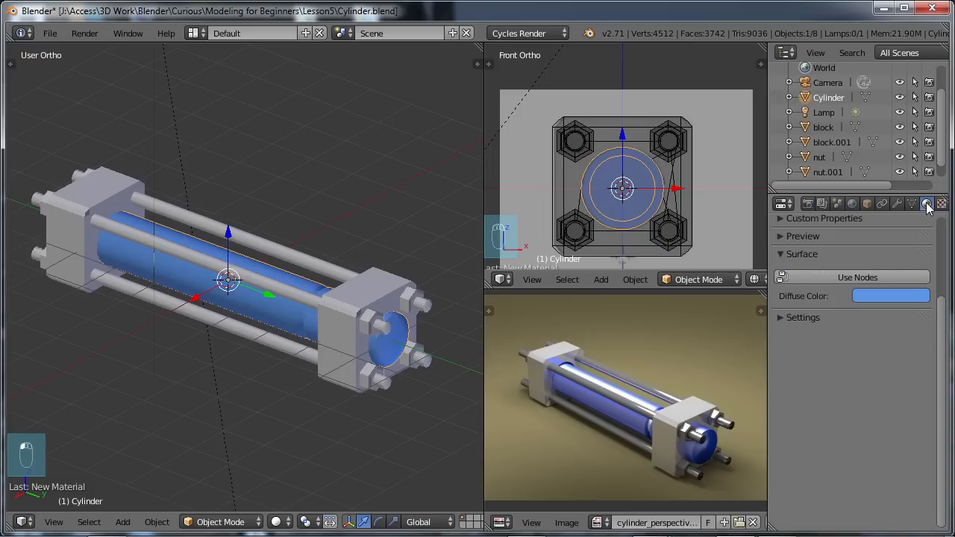
pyautogui.moveTo(230, 351); pyautogui.dragTo(251, 311, button='middle')
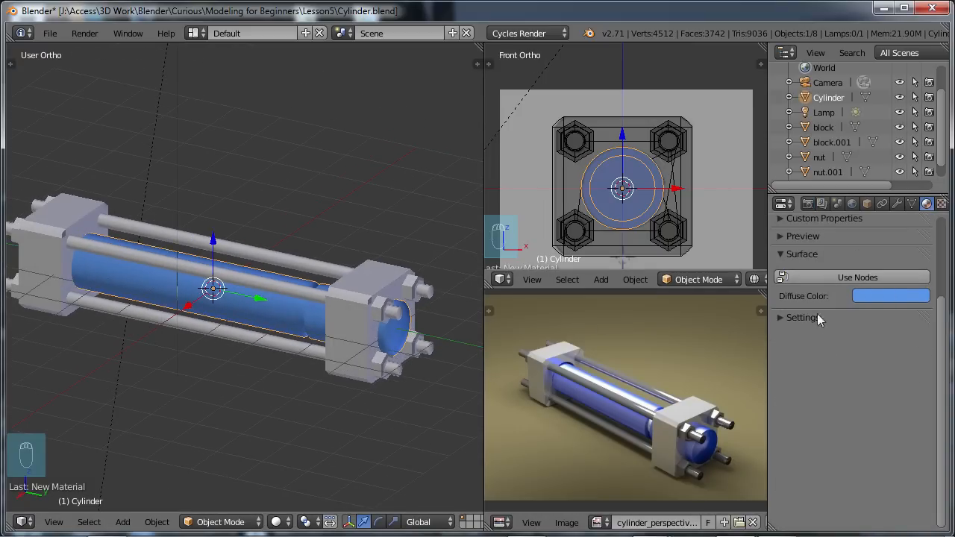
pyautogui.click(843, 278)
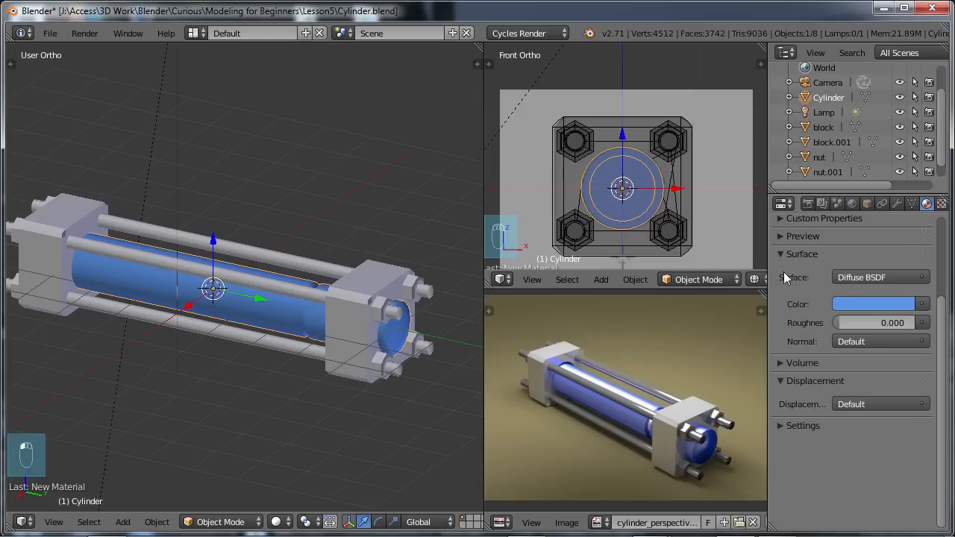
pyautogui.click(865, 278)
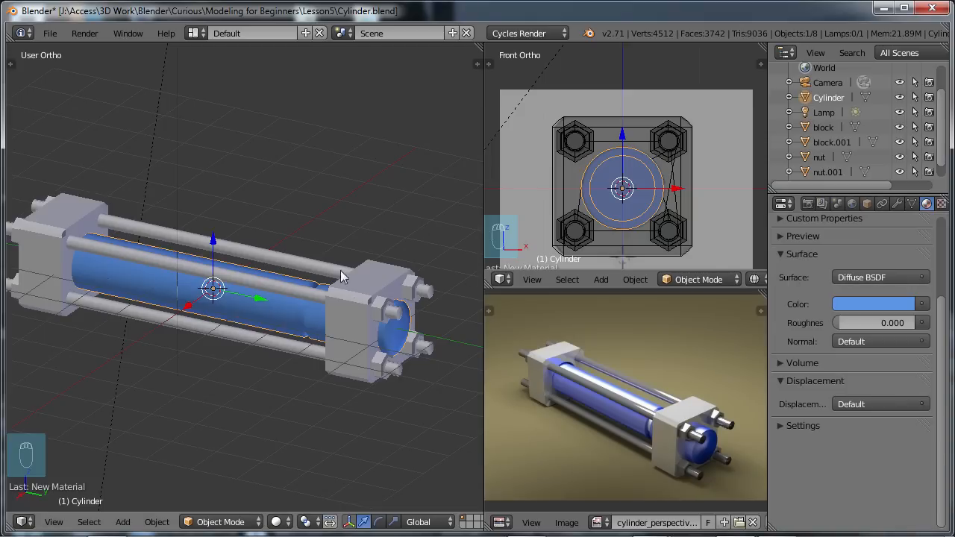
# Give the end block at the cylinder's exposed end a new material named steel.
pyautogui.rightClick(349, 313)
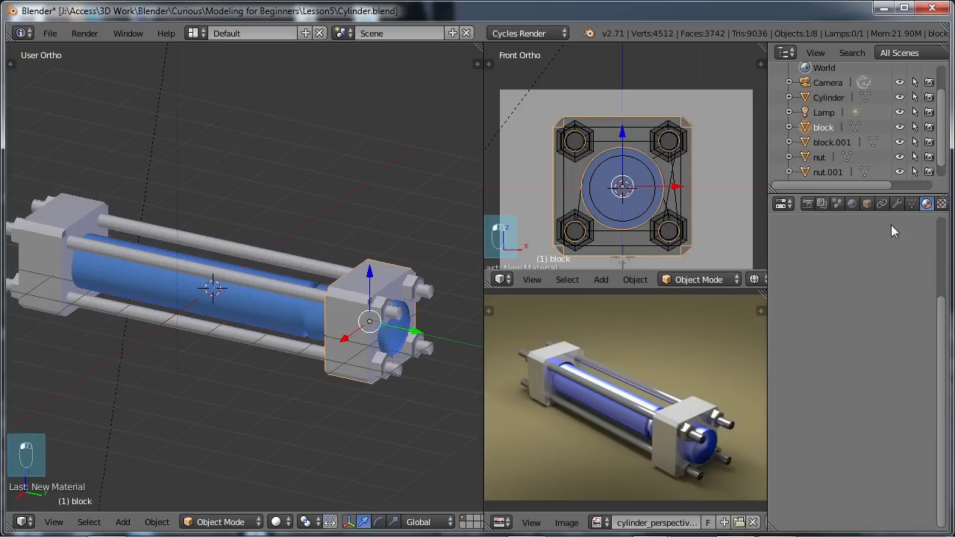
pyautogui.moveTo(939, 301); pyautogui.dragTo(939, 199)
pyautogui.click(936, 254)
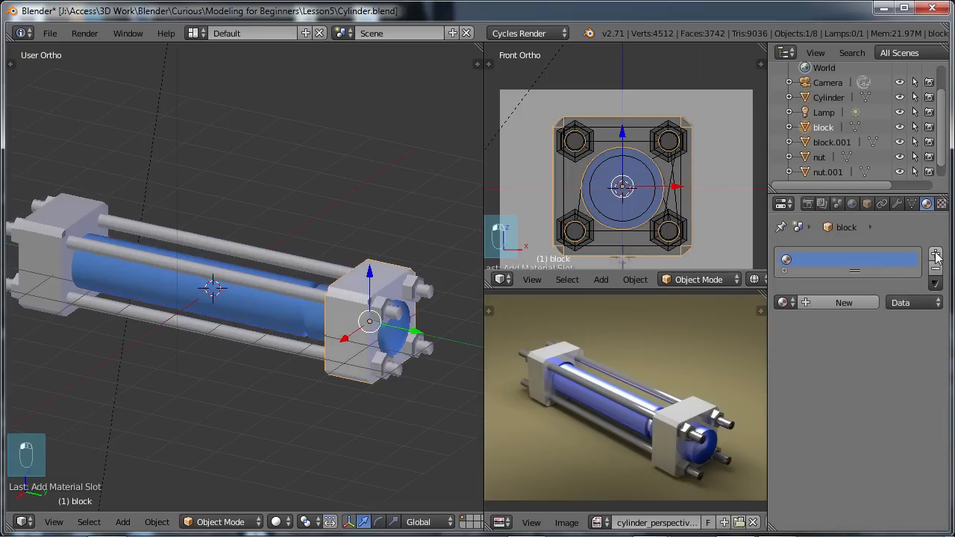
pyautogui.click(826, 301)
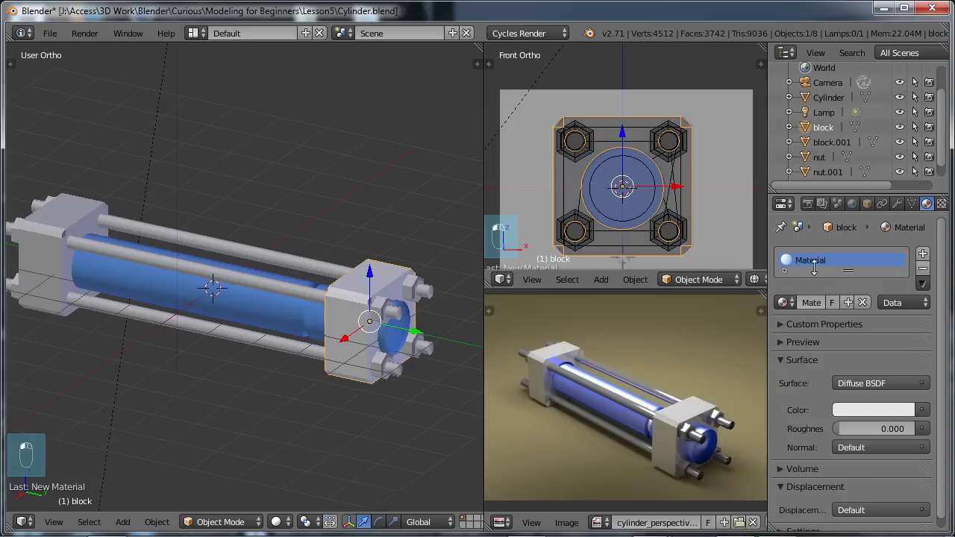
pyautogui.doubleClick(824, 260)
pyautogui.write('steel')
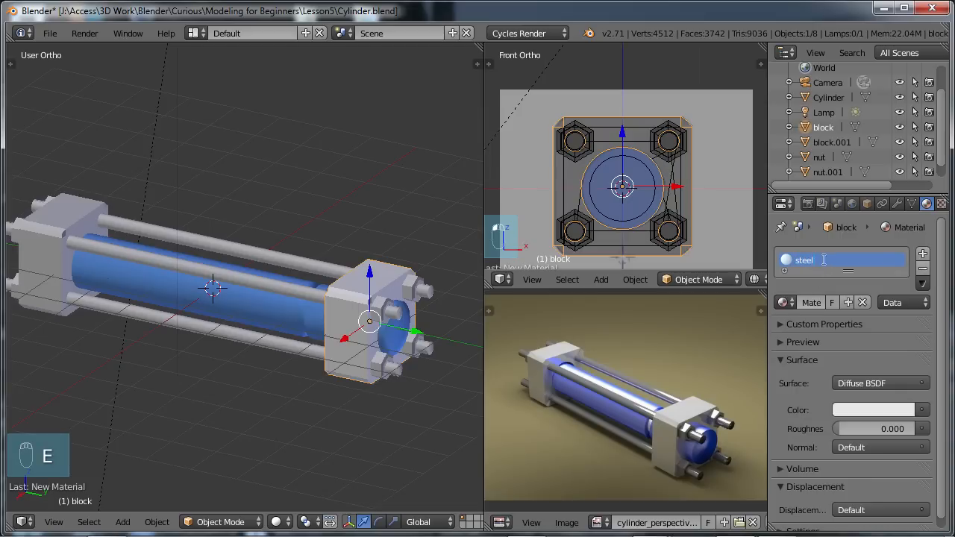
pyautogui.press('Return')
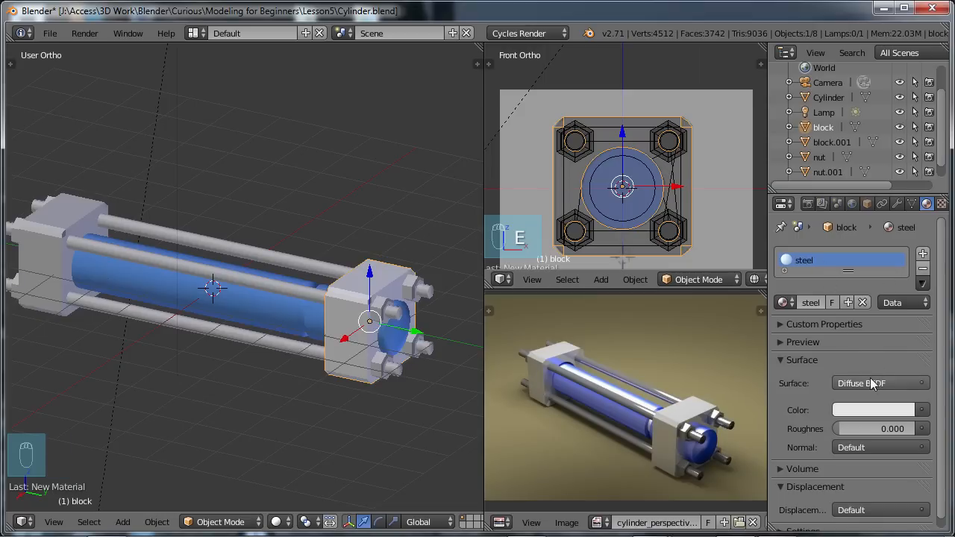
# Darken the steel material's color to a light grey and show the material preview.
pyautogui.click(869, 409)
pyautogui.moveTo(905, 203); pyautogui.dragTo(909, 235)
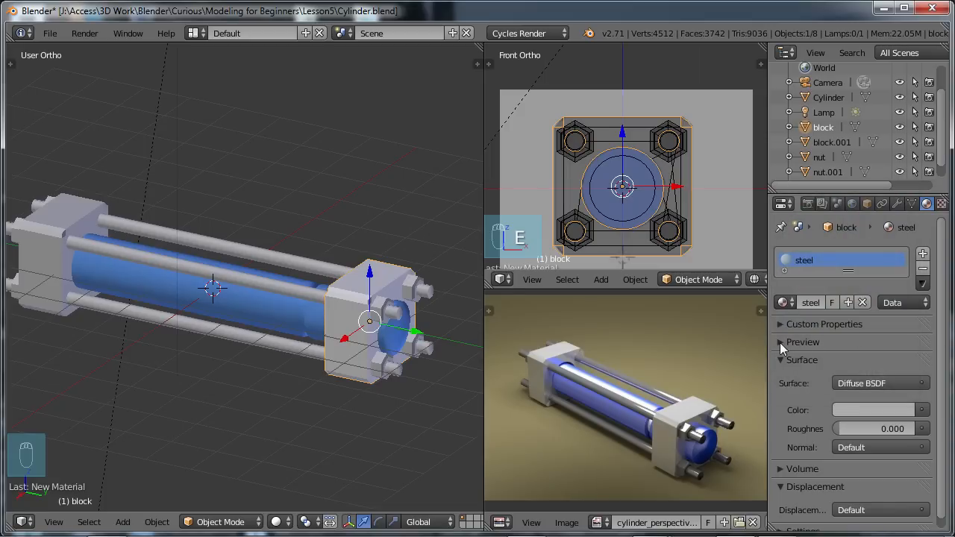
pyautogui.click(779, 343)
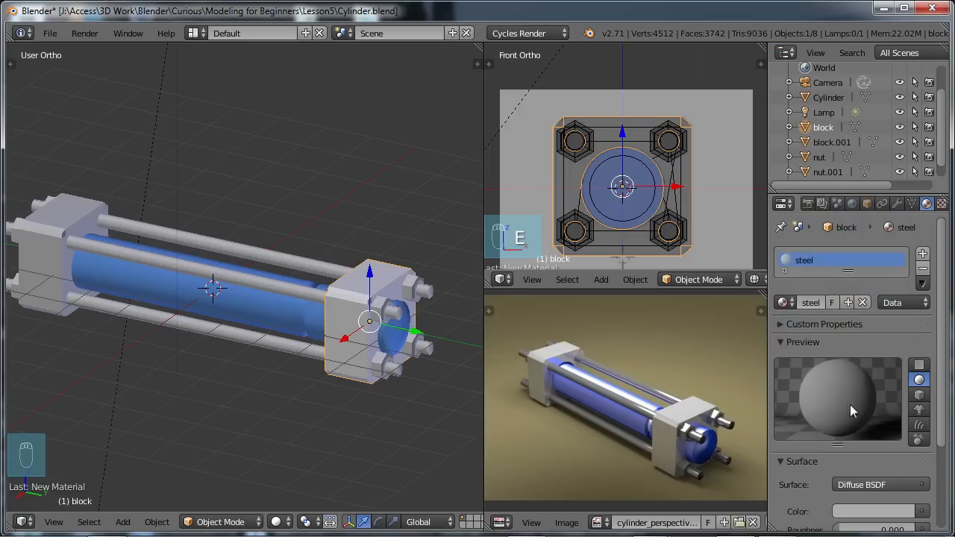
# Change the steel material's surface shader to Glossy BSDF with a roughness of 0.2.
pyautogui.scroll(-1, 947, 388)
pyautogui.scroll(-1, 948, 388)
pyautogui.click(921, 471)
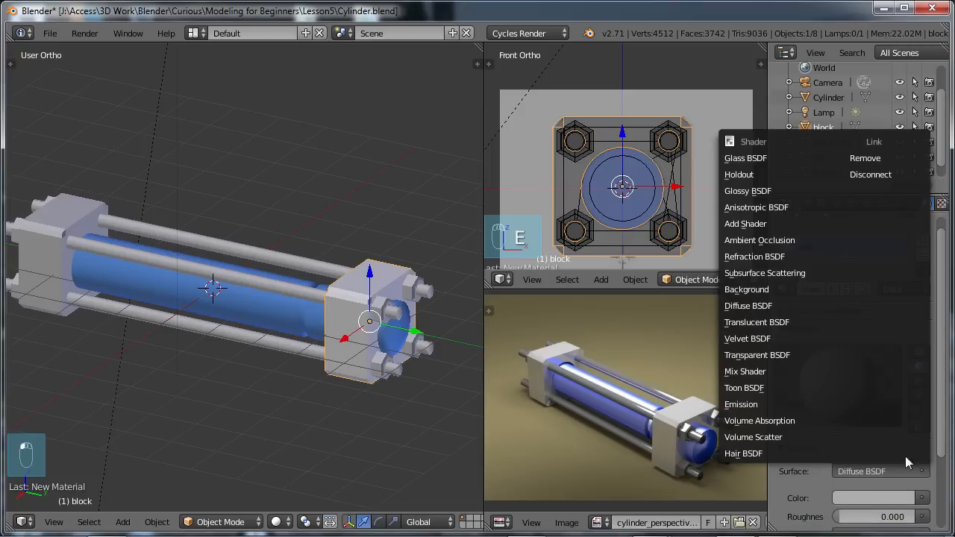
pyautogui.click(741, 192)
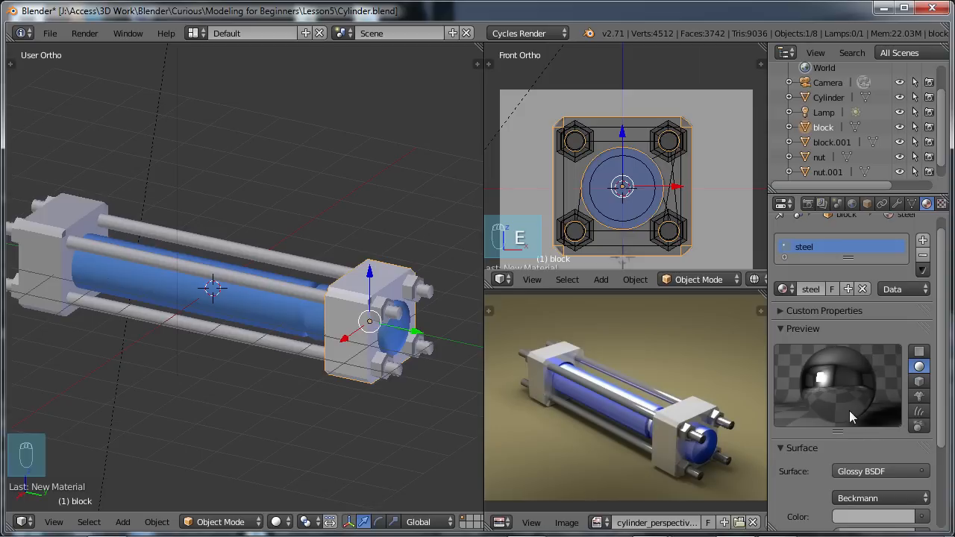
pyautogui.scroll(-3, 950, 365)
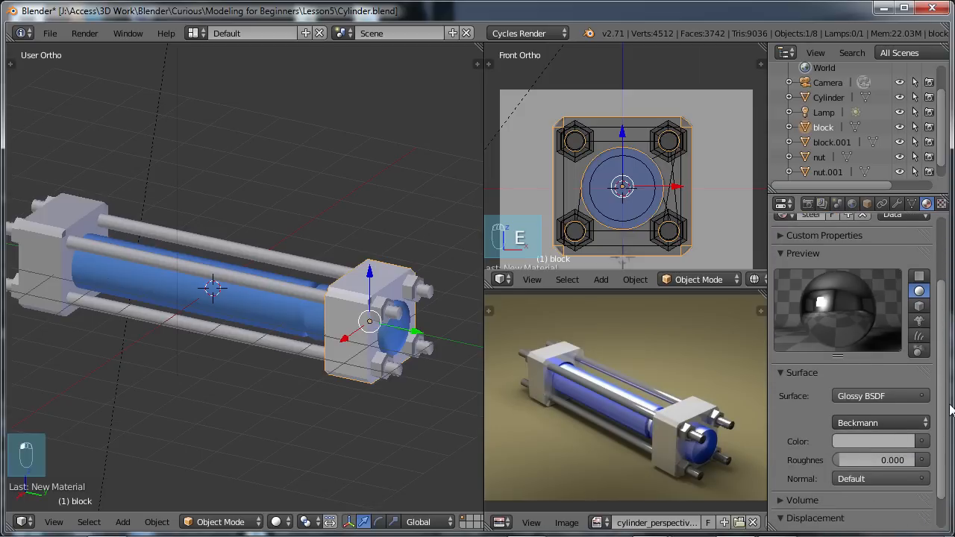
pyautogui.click(845, 455)
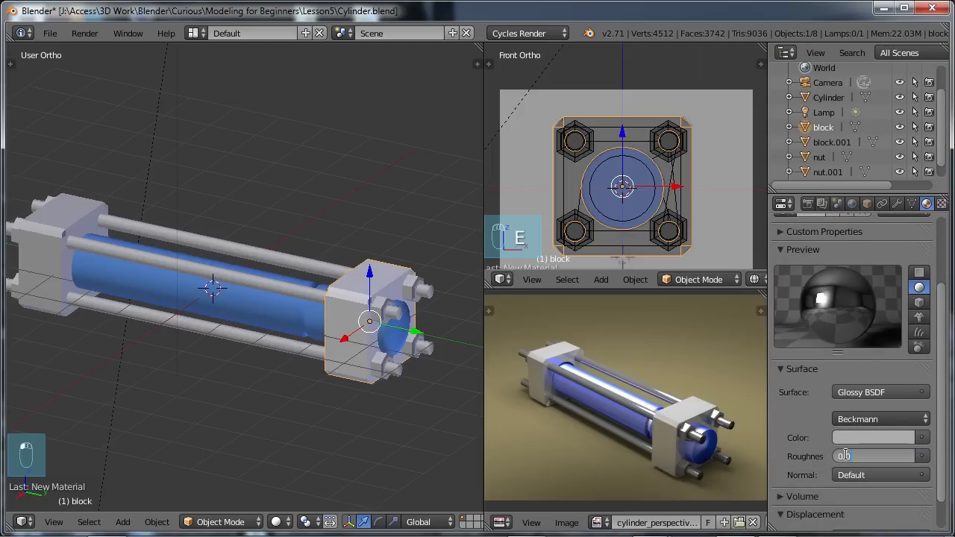
pyautogui.write('0.2')
pyautogui.press('Return')
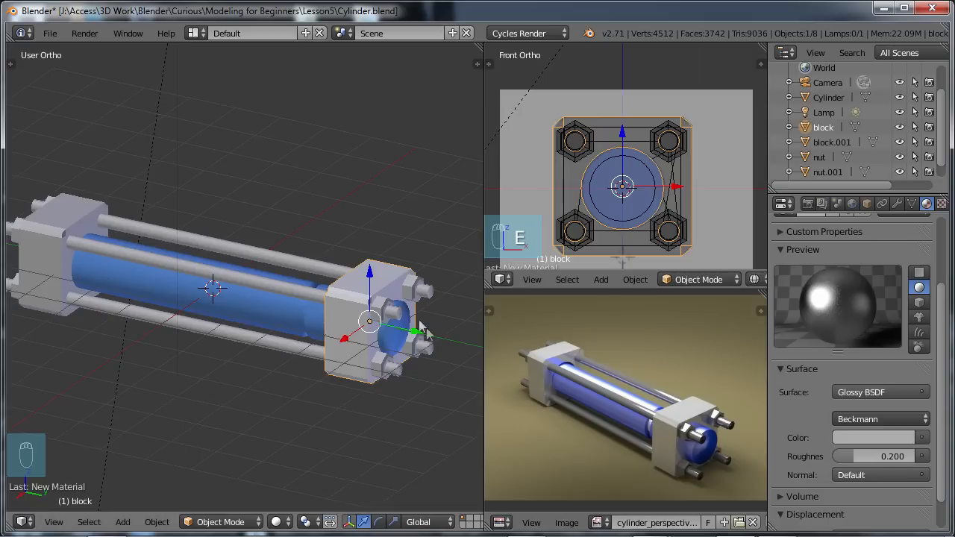
# Give the nuts on the steel end block a new material named steel2.
pyautogui.rightClick(384, 306)
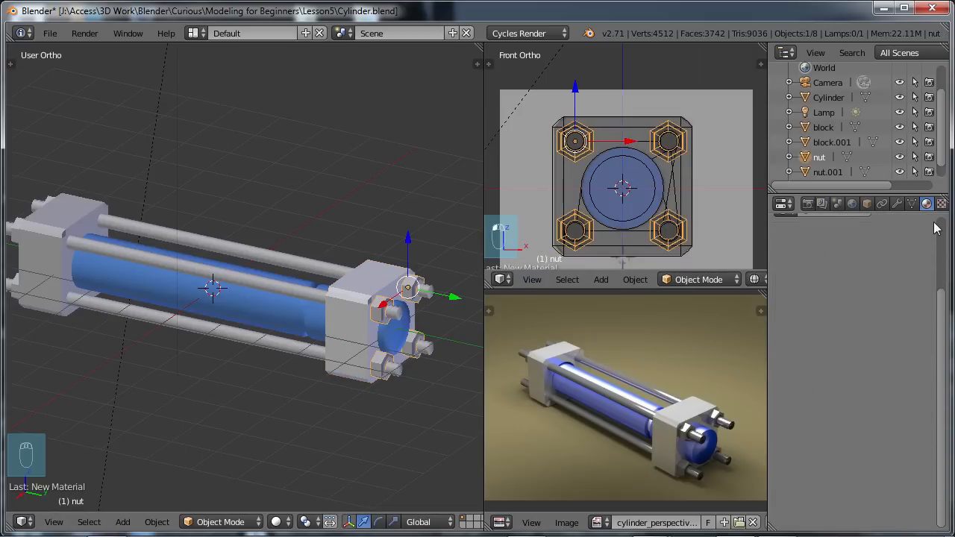
pyautogui.moveTo(940, 294); pyautogui.dragTo(948, 207)
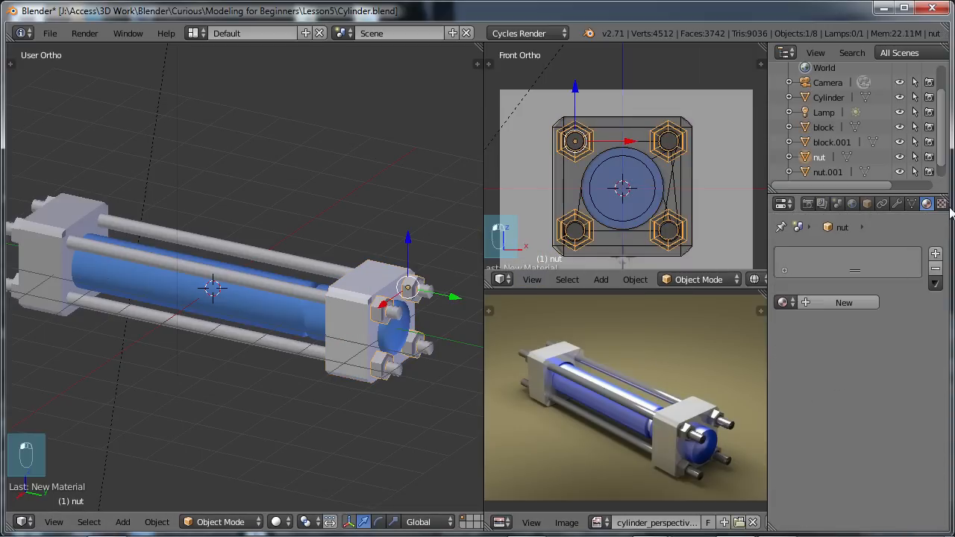
pyautogui.click(935, 254)
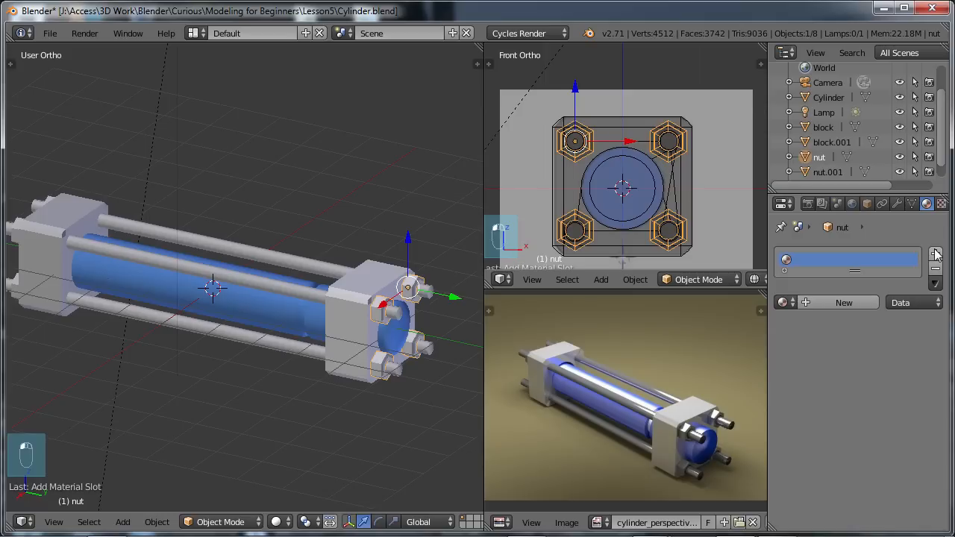
pyautogui.click(825, 302)
pyautogui.doubleClick(809, 264)
pyautogui.write('steel')
pyautogui.press('Return')
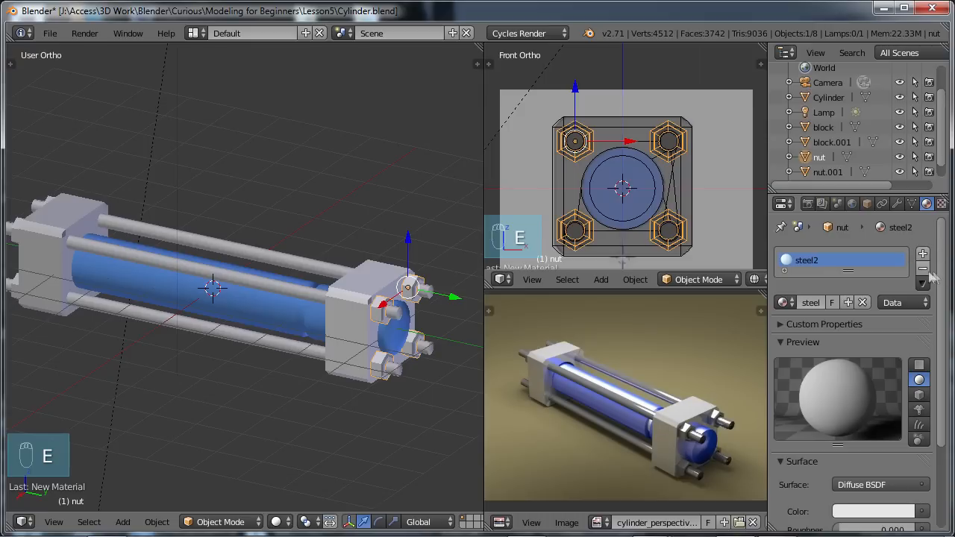
# Darken the color of the steel2 material to a dark grey.
pyautogui.scroll(-2, 938, 299)
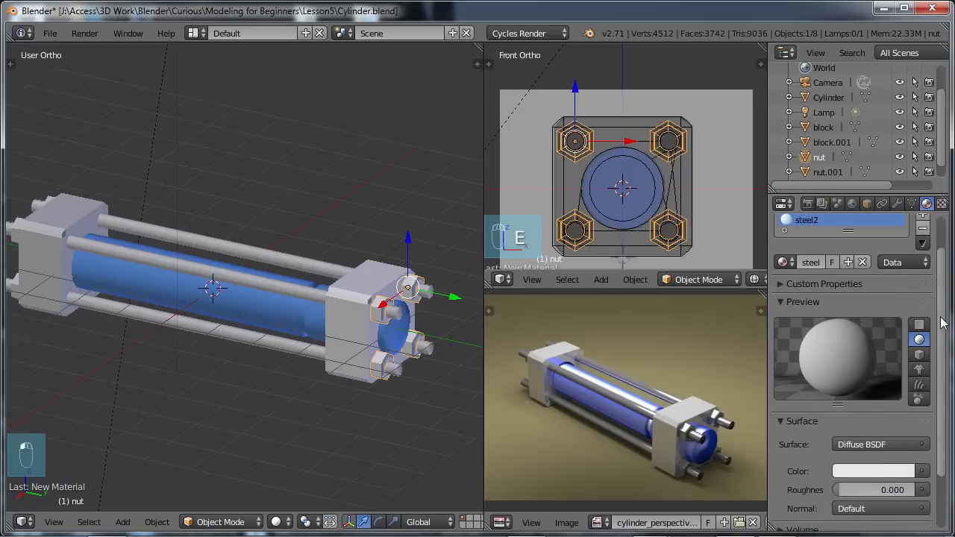
pyautogui.moveTo(941, 322); pyautogui.dragTo(941, 363)
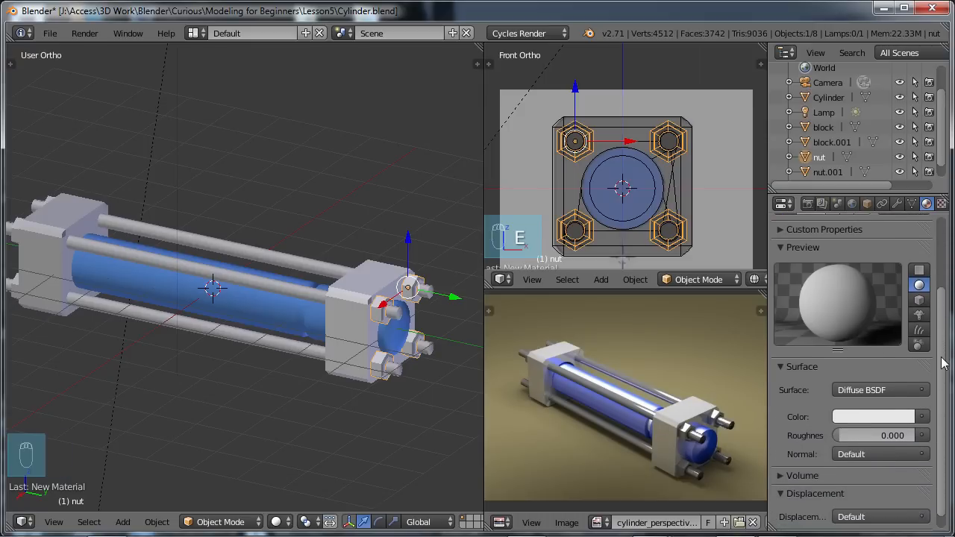
pyautogui.click(873, 417)
pyautogui.moveTo(904, 229); pyautogui.dragTo(907, 265)
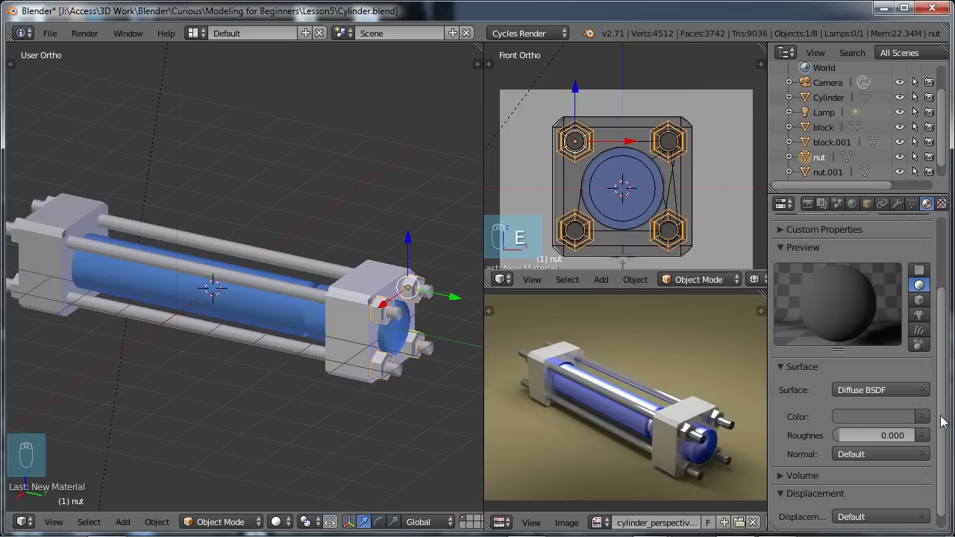
# Change the steel2 material's surface shader to Glossy BSDF with a roughness of 0.1.
pyautogui.click(888, 389)
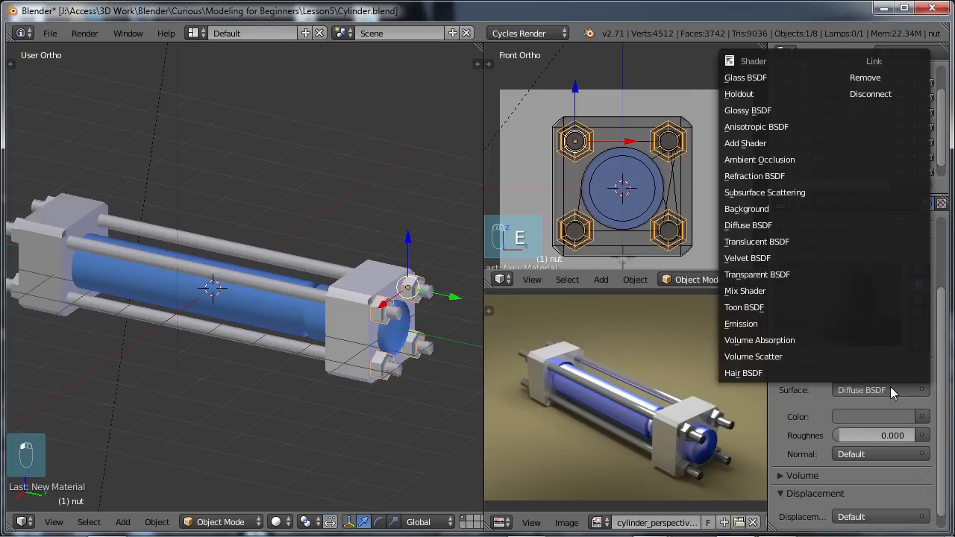
pyautogui.click(762, 109)
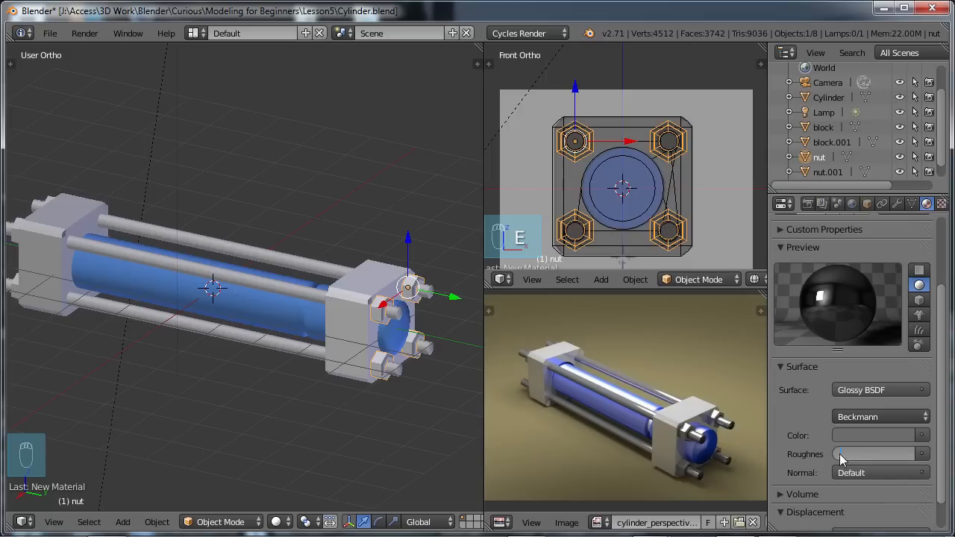
pyautogui.write('.1')
pyautogui.press('Return')
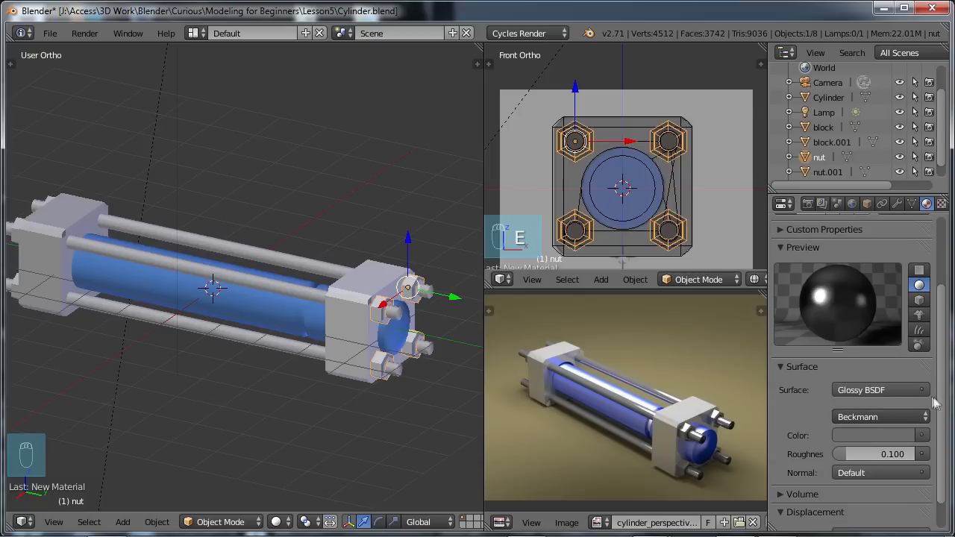
# Assign the existing steel2 material to the four tie rods.
pyautogui.rightClick(261, 282)
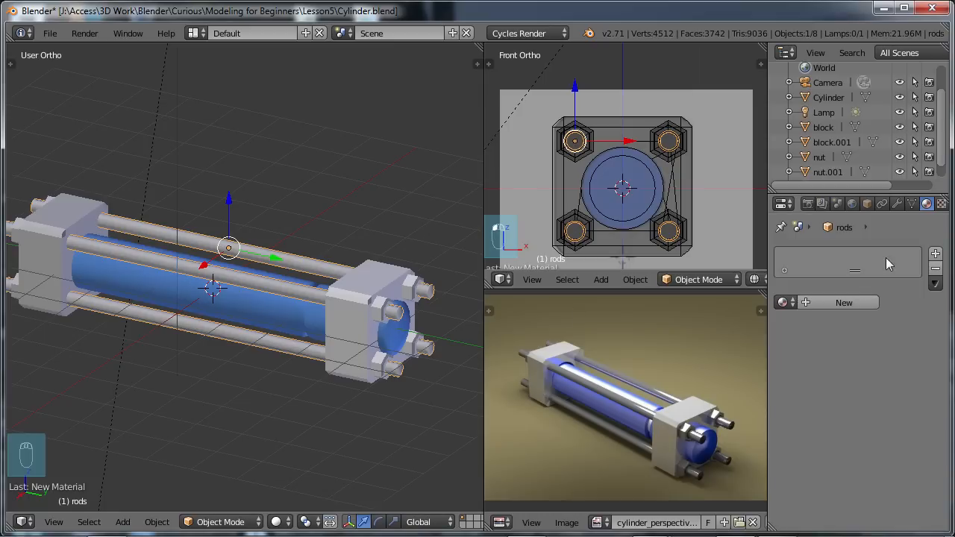
pyautogui.click(782, 302)
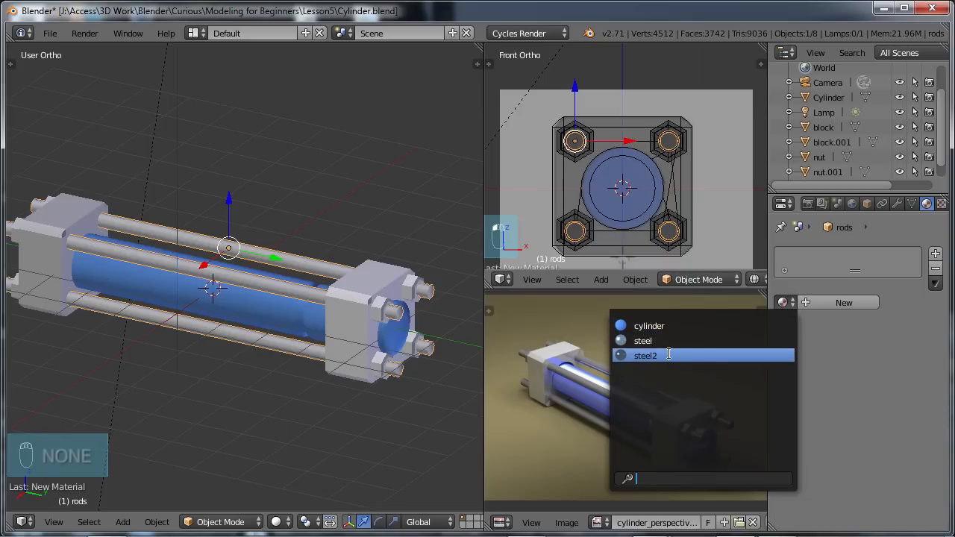
pyautogui.click(642, 356)
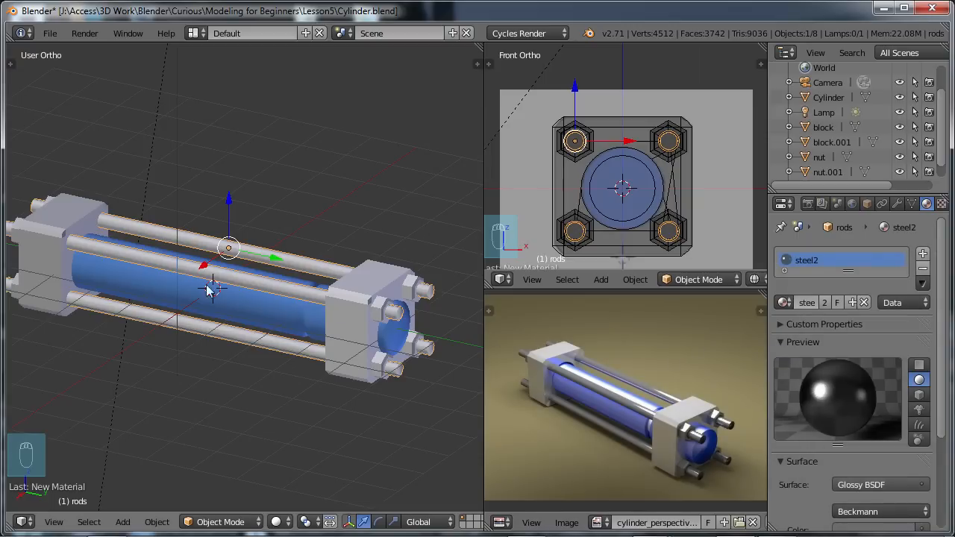
# Assign the existing steel2 material to the nuts at the opposite end, nut.001.
pyautogui.moveTo(85, 284); pyautogui.dragTo(79, 262, button='middle')
pyautogui.rightClick(49, 257)
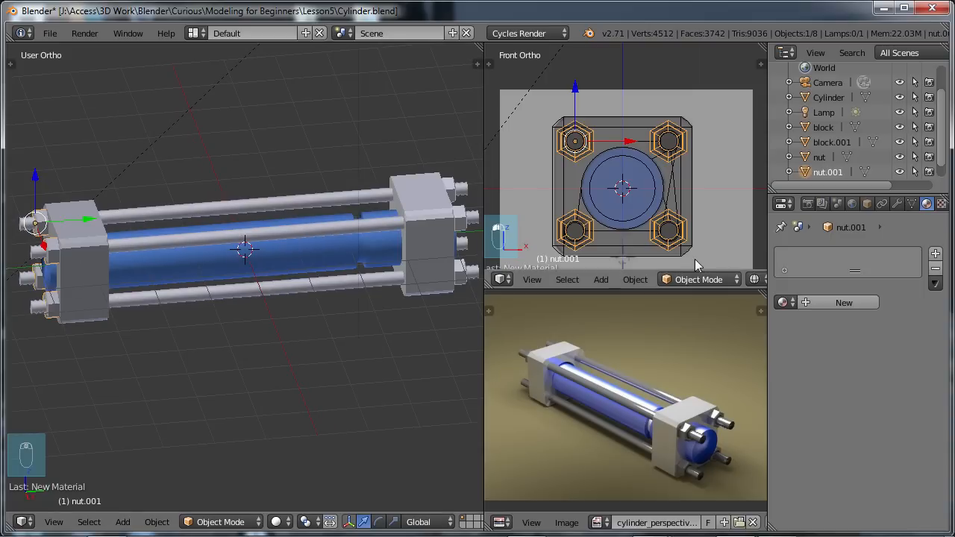
pyautogui.click(785, 303)
pyautogui.click(665, 355)
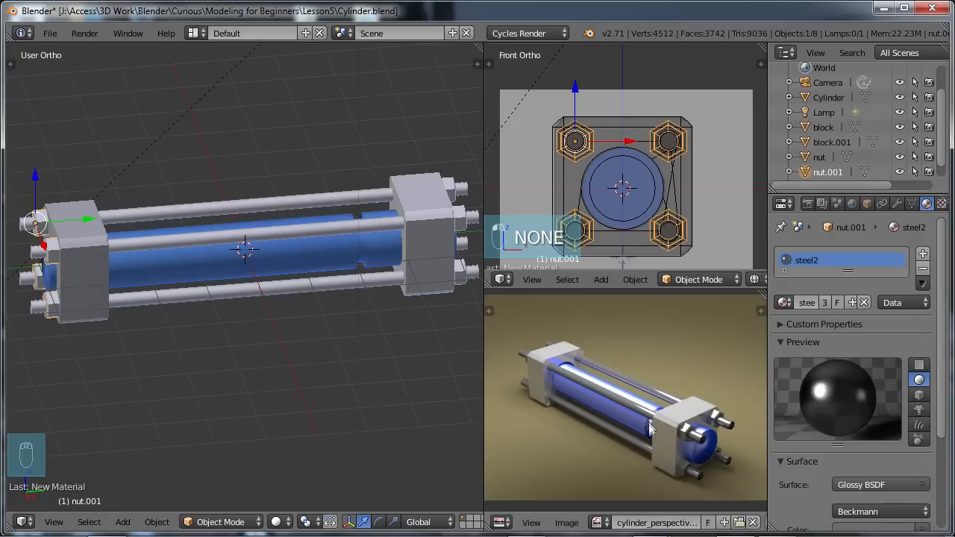
# Select the blue cylinder object between the two end blocks.
pyautogui.moveTo(372, 286); pyautogui.dragTo(270, 264, button='middle')
pyautogui.scroll(2, 291, 288)
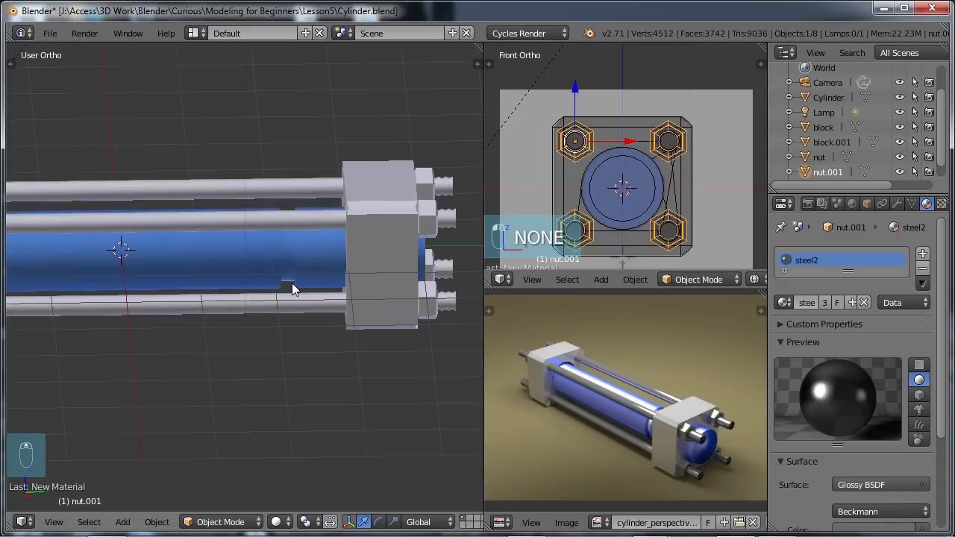
pyautogui.rightClick(254, 267)
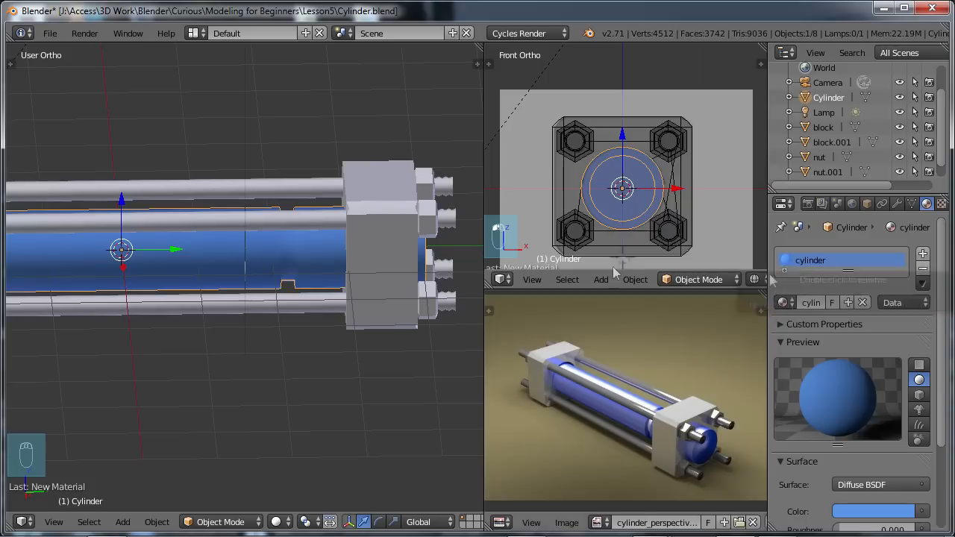
pyautogui.moveTo(263, 298); pyautogui.dragTo(242, 321, button='middle')
pyautogui.scroll(2, 242, 322)
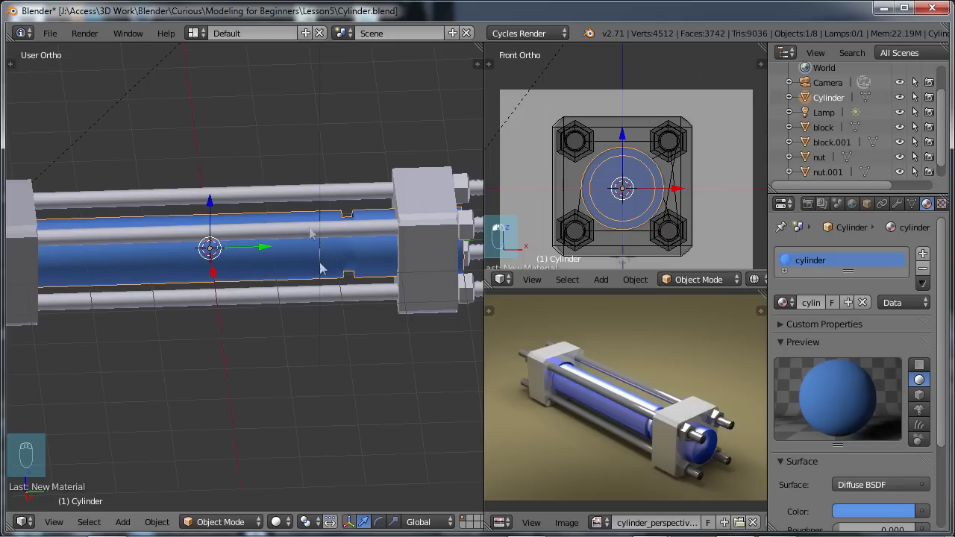
pyautogui.moveTo(360, 250); pyautogui.dragTo(358, 284, button='middle')
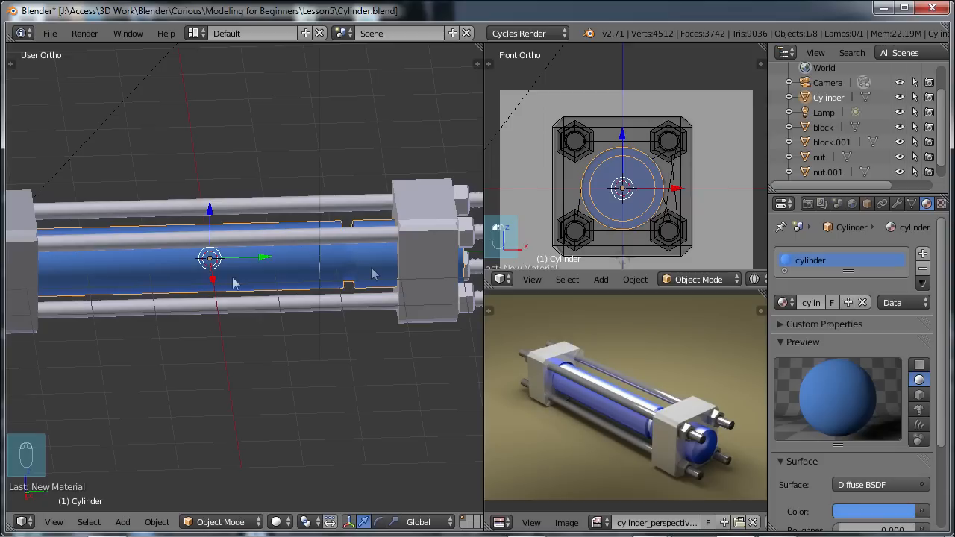
pyautogui.scroll(1, 361, 291)
pyautogui.scroll(-1, 362, 286)
pyautogui.moveTo(246, 310)
pyautogui.mouseDown(button='middle')
pyautogui.moveTo(249, 298)
pyautogui.moveTo(262, 305)
pyautogui.mouseUp(button='middle')
pyautogui.scroll(3, 267, 316)
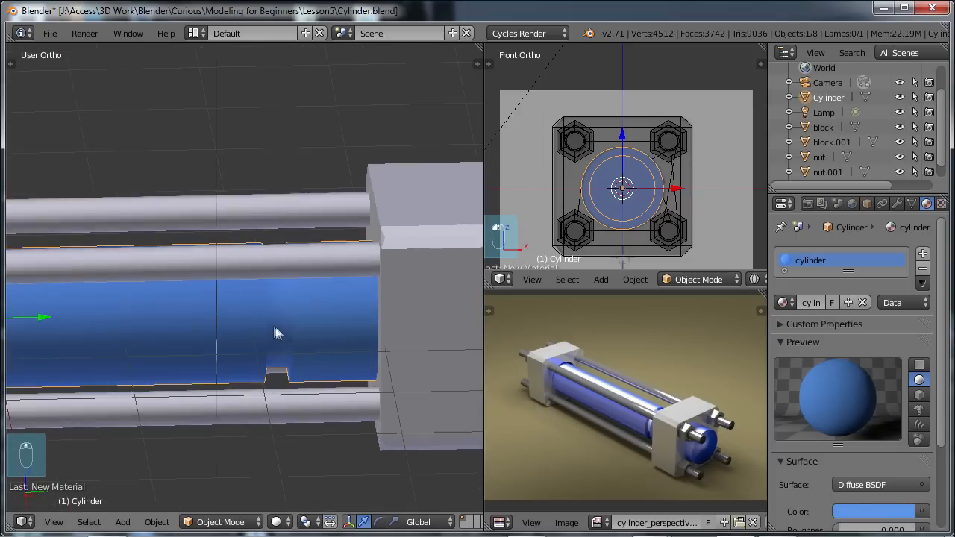
# In Edit Mode with face selection, select the full ring of faces on the floor of the cylinder's groove.
pyautogui.press('Tab')
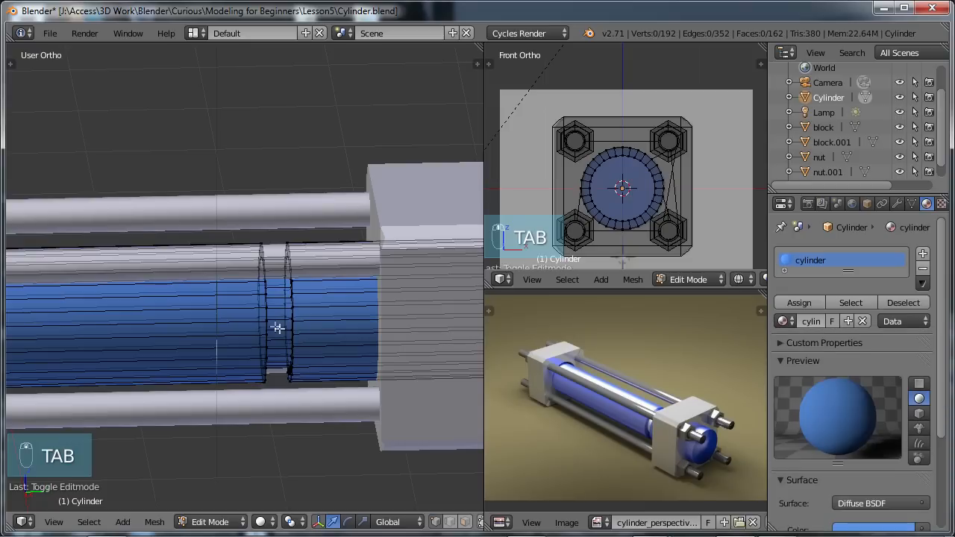
pyautogui.scroll(-1, 277, 323)
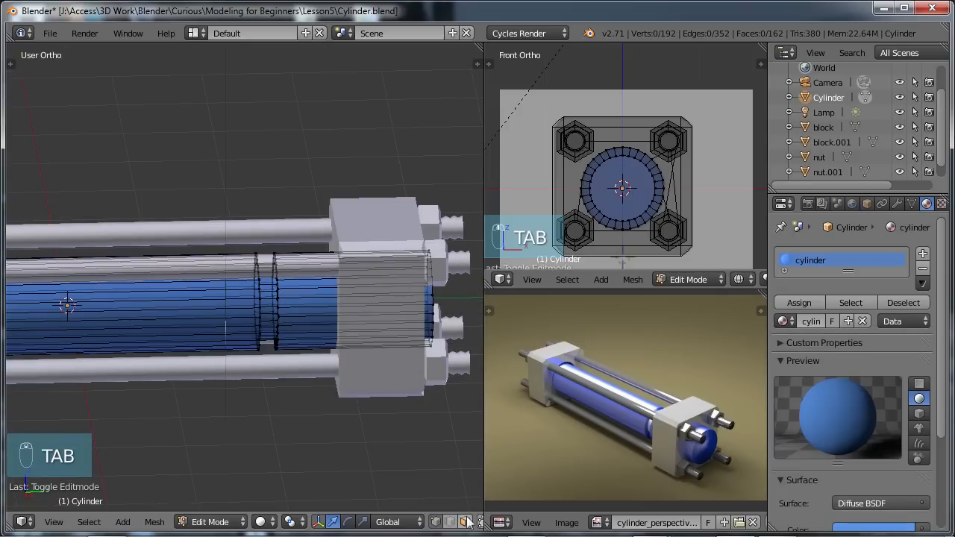
pyautogui.scroll(5, 305, 366)
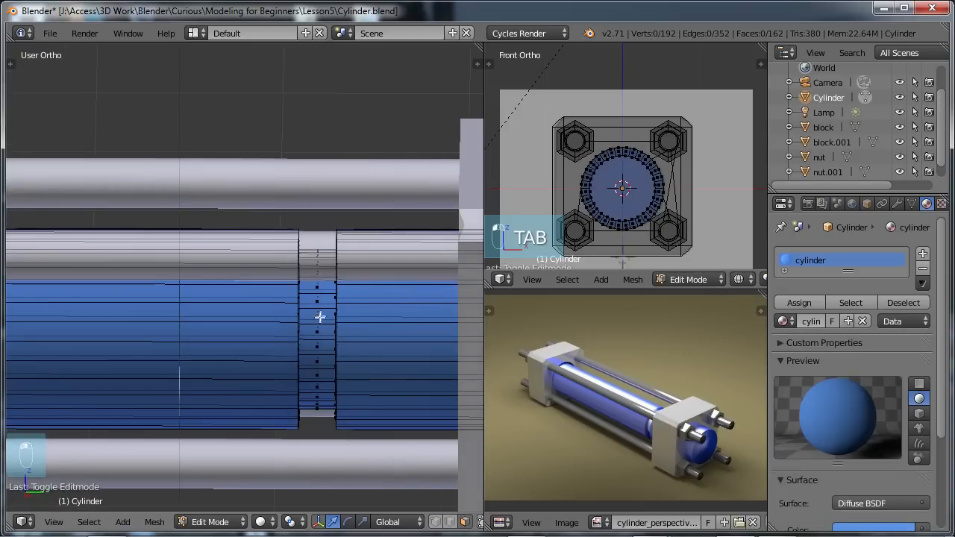
pyautogui.moveTo(320, 324); pyautogui.dragTo(331, 334, button='middle')
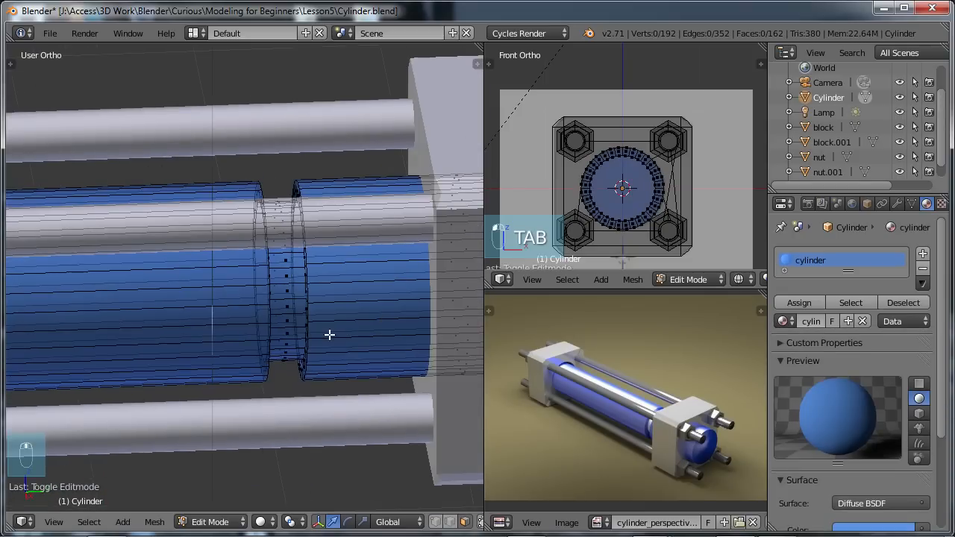
pyautogui.keyDown('alt'); pyautogui.rightClick(278, 267); pyautogui.keyUp('alt')
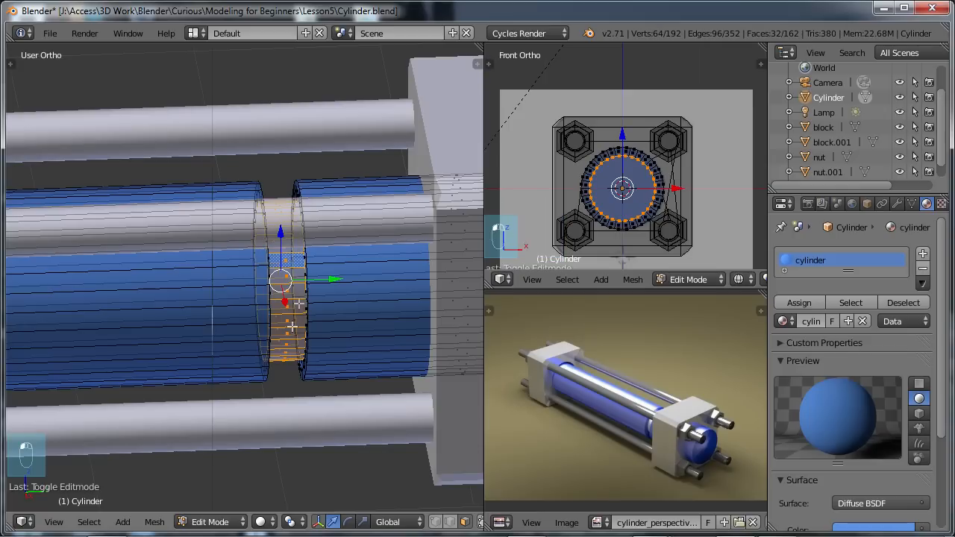
pyautogui.moveTo(339, 321); pyautogui.dragTo(312, 319, button='middle')
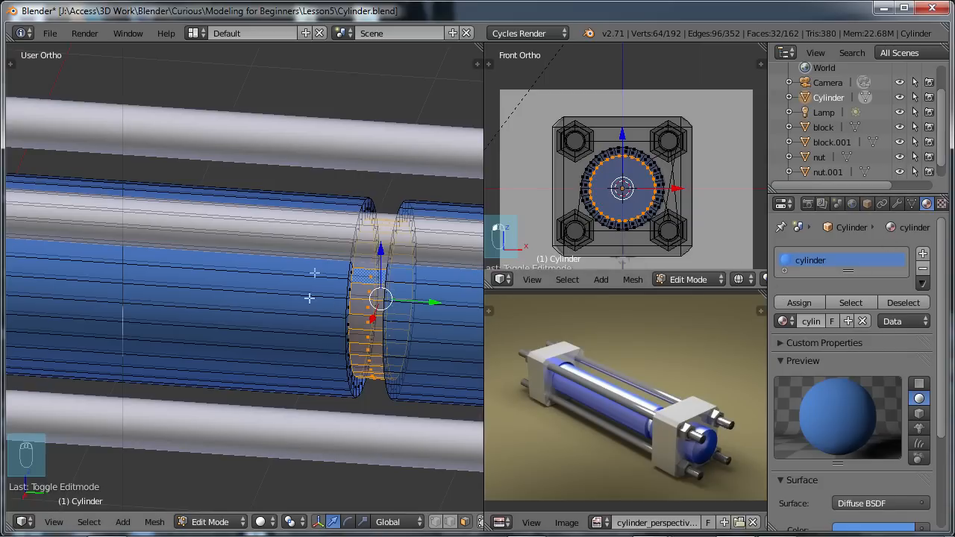
pyautogui.moveTo(417, 326); pyautogui.dragTo(162, 322, button='middle')
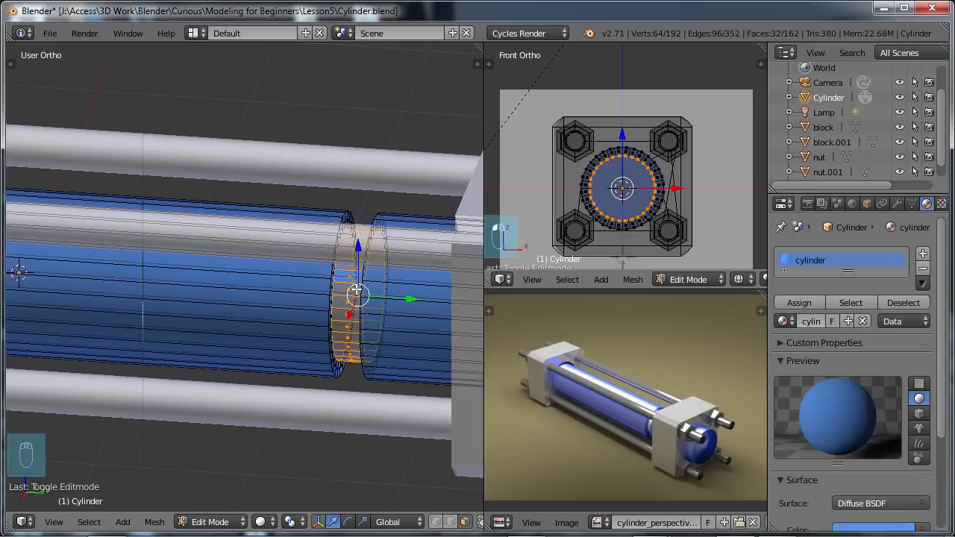
# Add a second material slot to the cylinder with a new material named white.
pyautogui.click(922, 255)
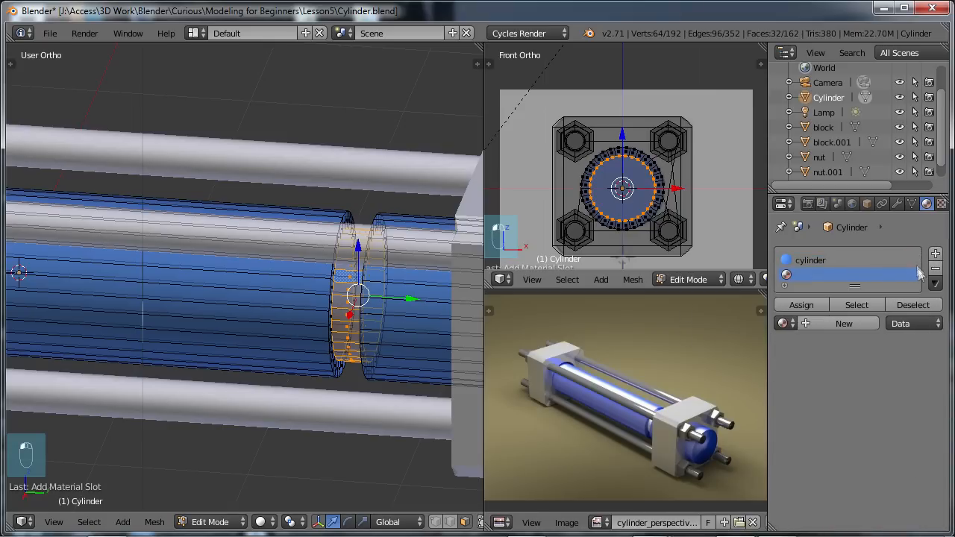
pyautogui.click(826, 323)
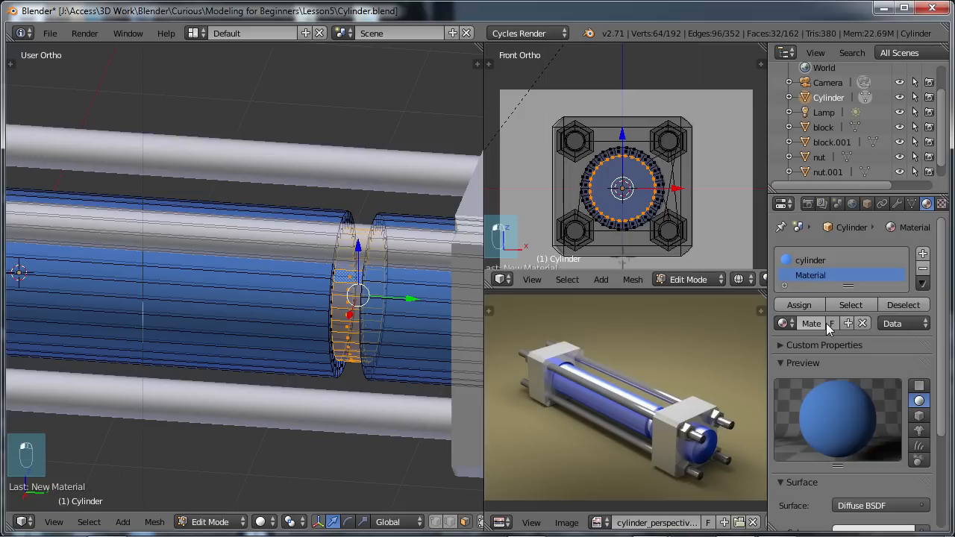
pyautogui.doubleClick(813, 274)
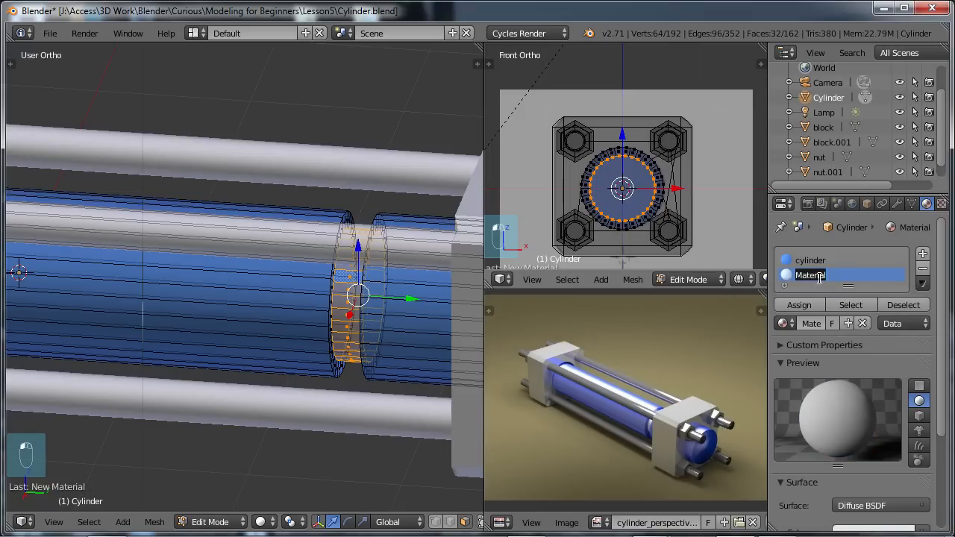
pyautogui.write('white')
pyautogui.press('Return')
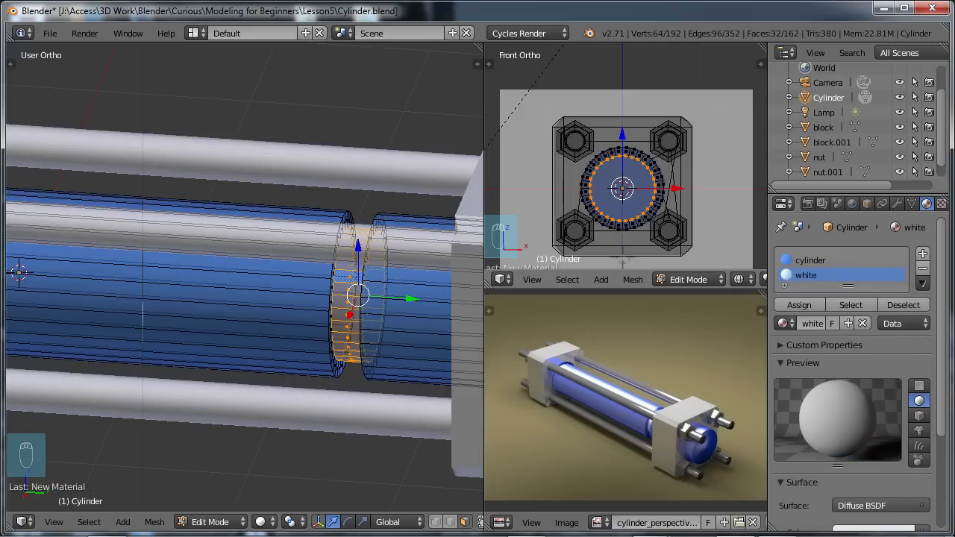
# Brighten the white material's color to pure white, with R, G and B at 1.000.
pyautogui.scroll(-2, 887, 436)
pyautogui.click(866, 479)
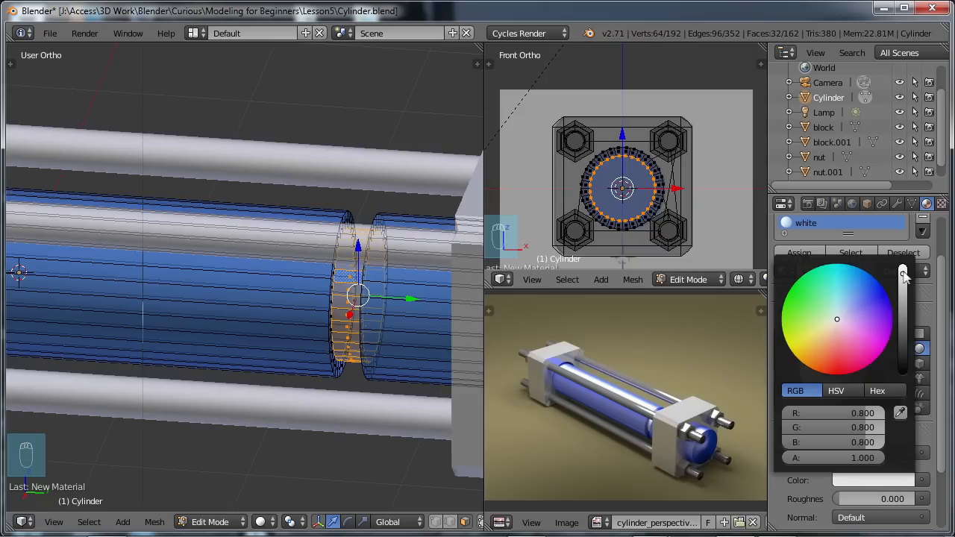
pyautogui.moveTo(904, 275); pyautogui.dragTo(905, 264)
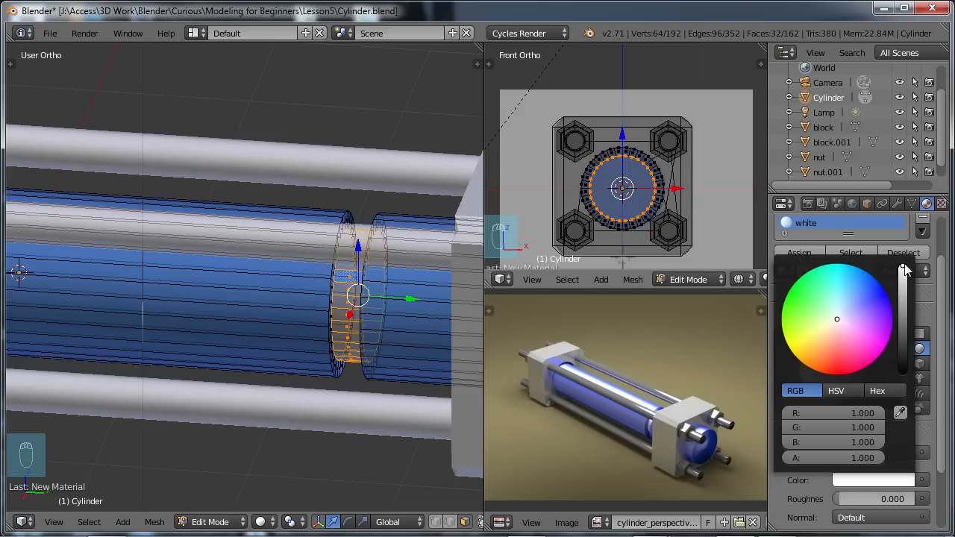
# Change the white material's surface shader to Glossy BSDF with a roughness of 0.5.
pyautogui.click(906, 451)
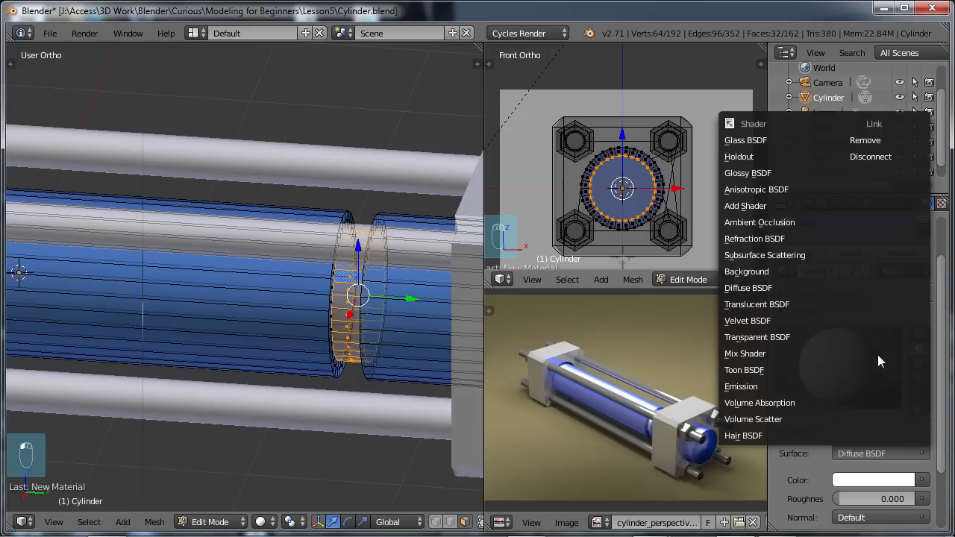
pyautogui.click(761, 173)
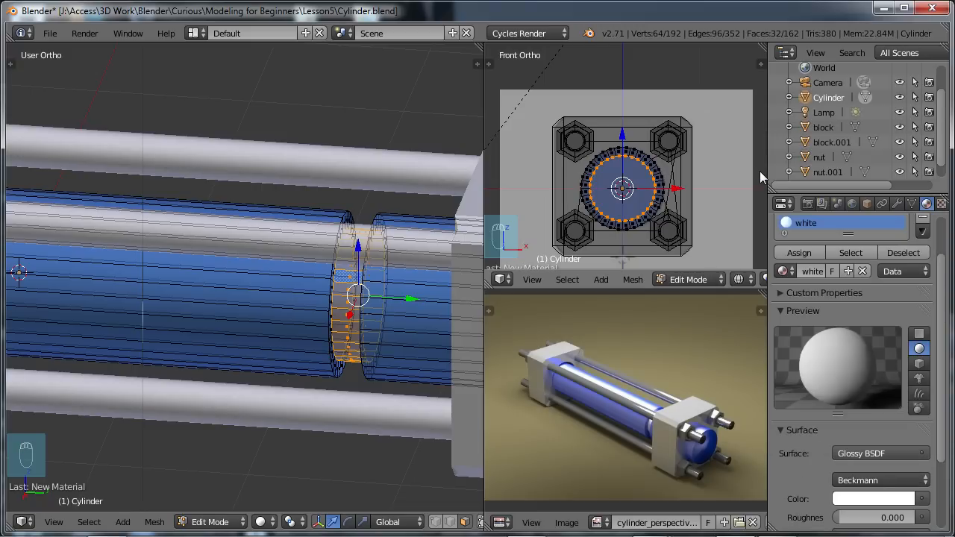
pyautogui.click(883, 516)
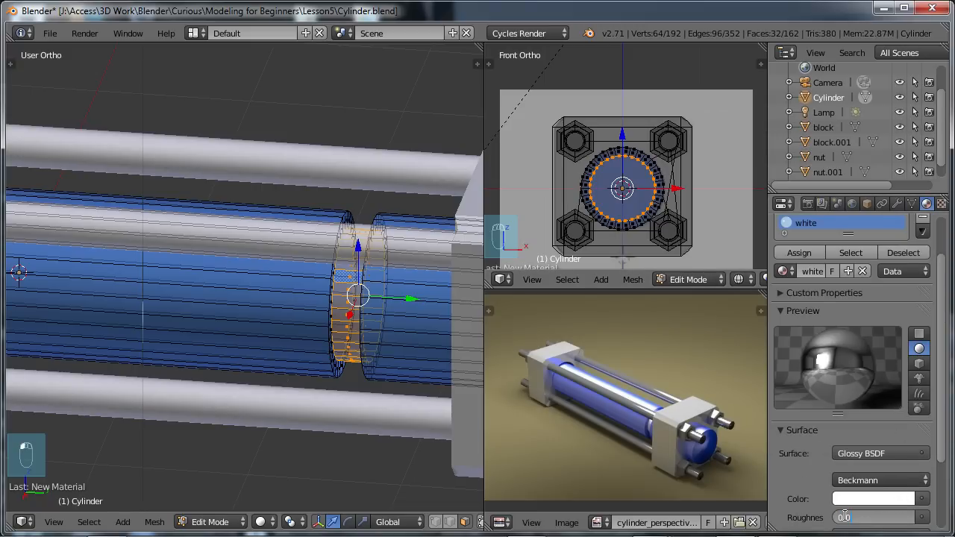
pyautogui.write('0.3')
pyautogui.press('Return')
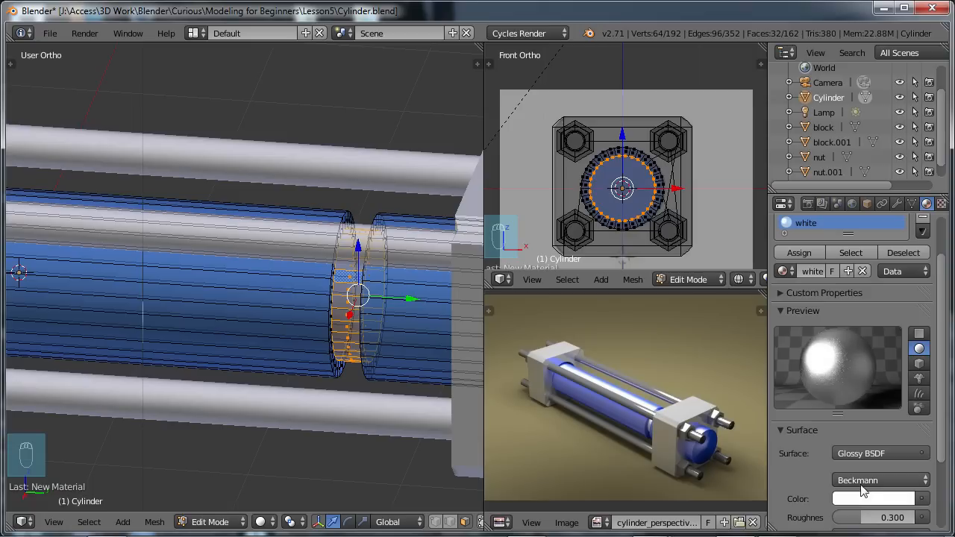
pyautogui.click(866, 517)
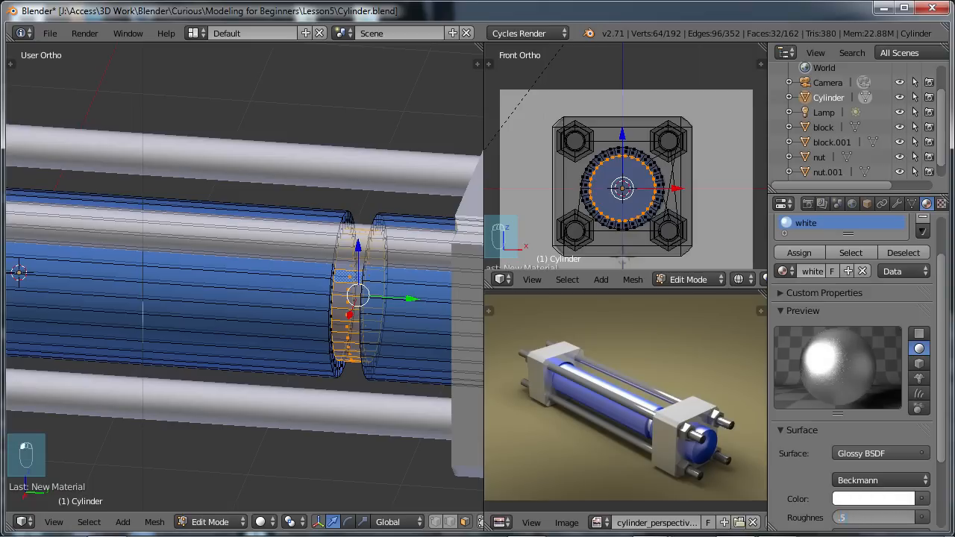
pyautogui.write('.5')
pyautogui.press('Return')
# Assign the white material to the selected groove faces, deselect everything and return to Object Mode.
pyautogui.scroll(1, 943, 383)
pyautogui.scroll(3, 943, 382)
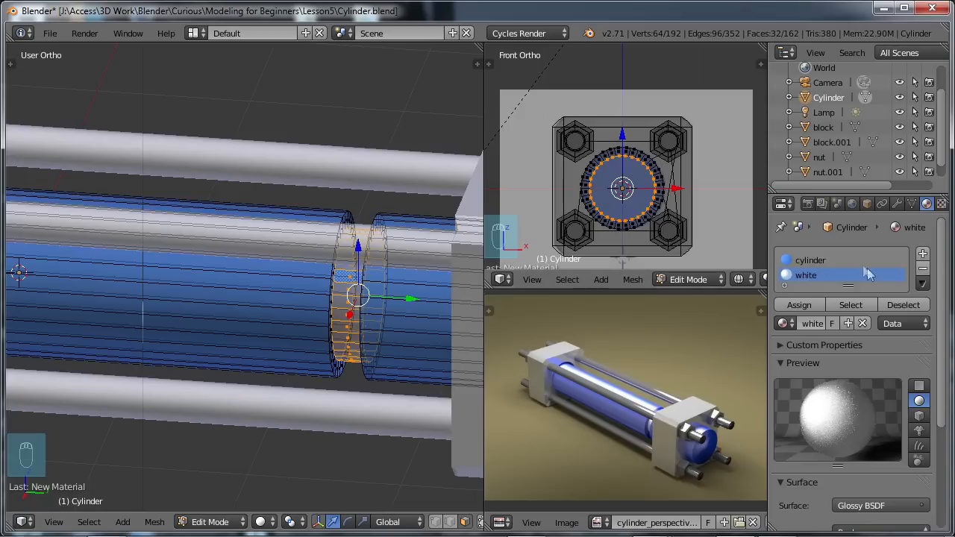
pyautogui.click(794, 304)
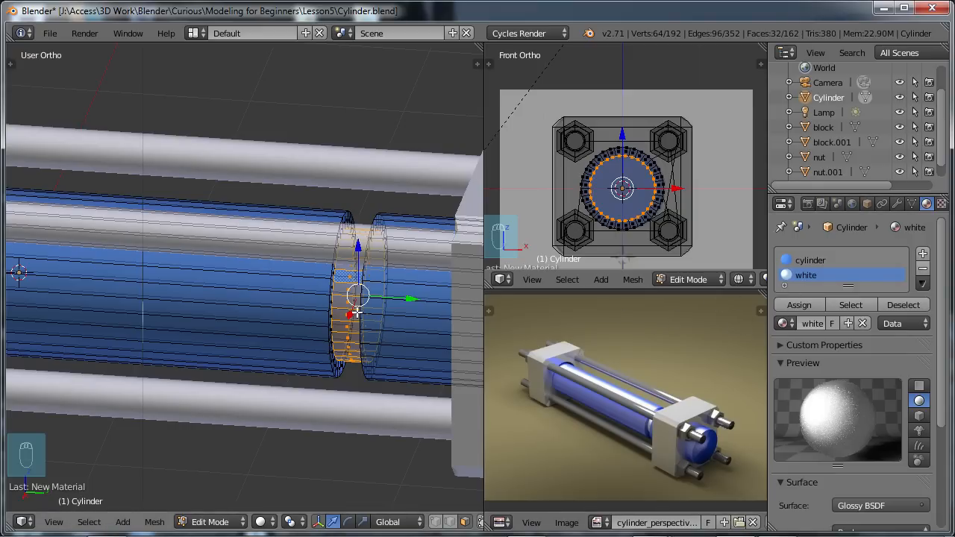
pyautogui.click(798, 305)
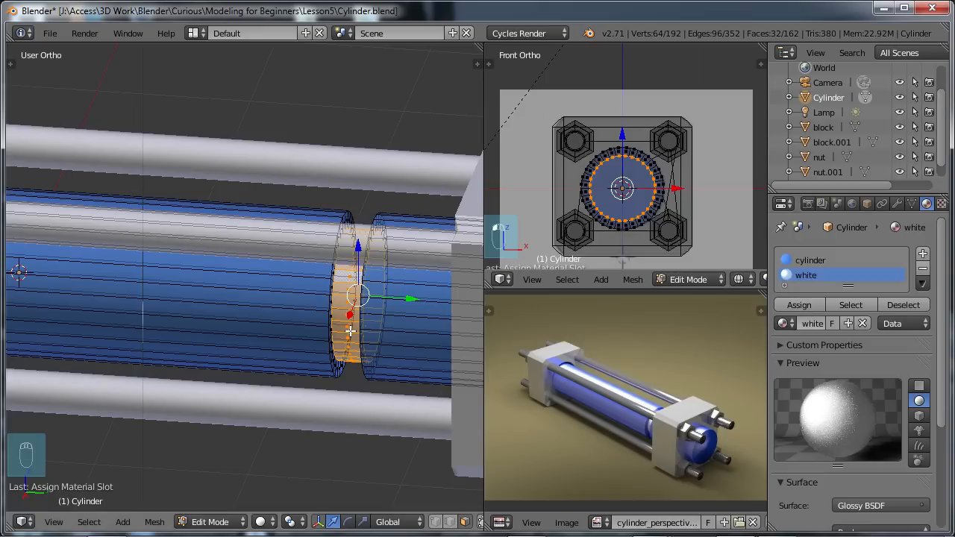
pyautogui.press('a')
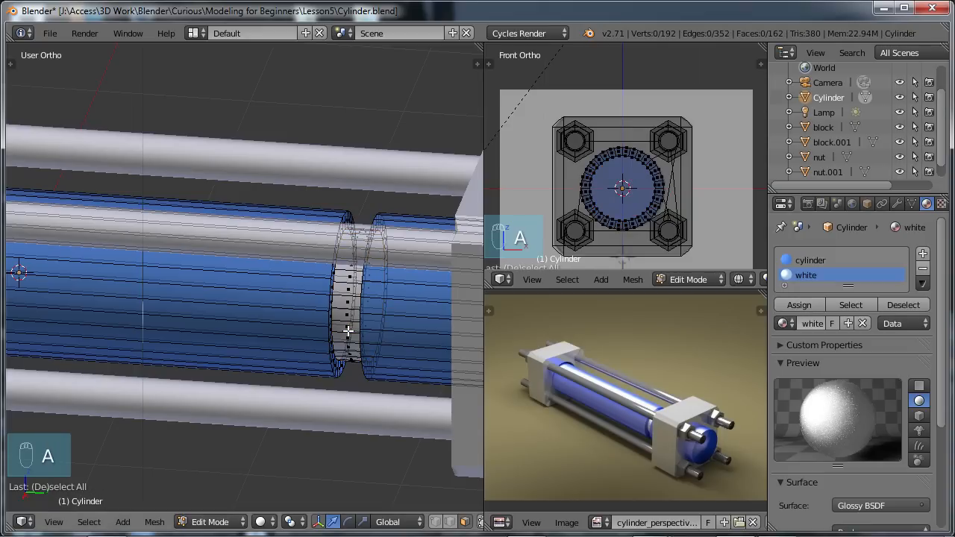
pyautogui.press('Tab')
pyautogui.scroll(-4, 348, 330)
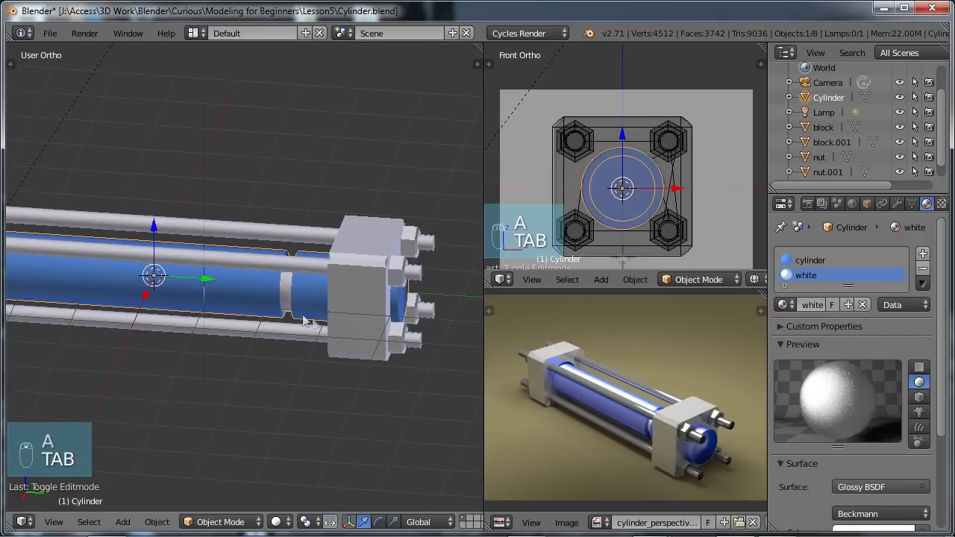
# Save the scene over the existing Cylinder.blend file.
pyautogui.moveTo(293, 317); pyautogui.dragTo(267, 289, button='middle')
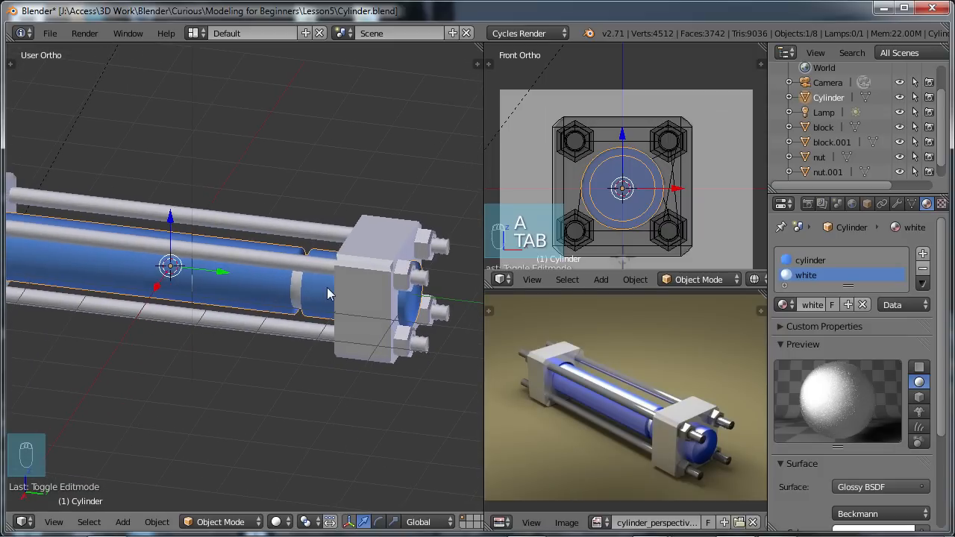
pyautogui.hotkey('ctrl', 's')
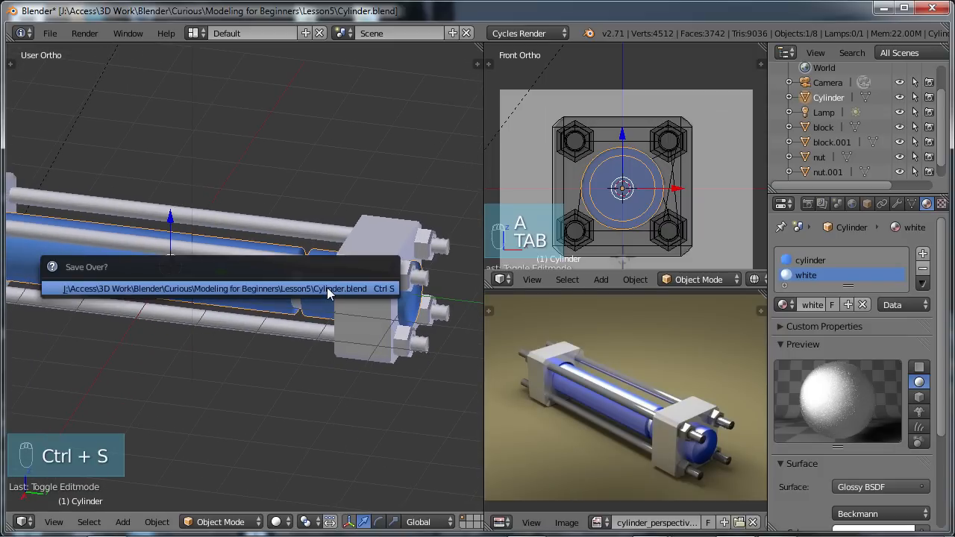
pyautogui.click(329, 289)
# Add a mesh plane at the cylinder's centre and scale it up until it extends past the grid on all sides.
pyautogui.scroll(-2, 193, 322)
pyautogui.moveTo(209, 313); pyautogui.dragTo(227, 313, button='middle')
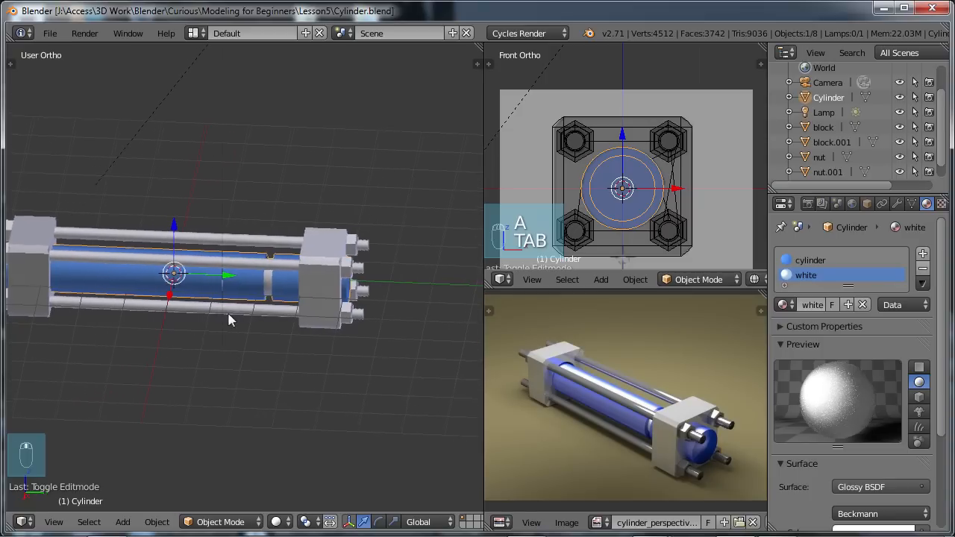
pyautogui.scroll(-3, 159, 299)
pyautogui.moveTo(160, 293); pyautogui.dragTo(248, 321, button='middle')
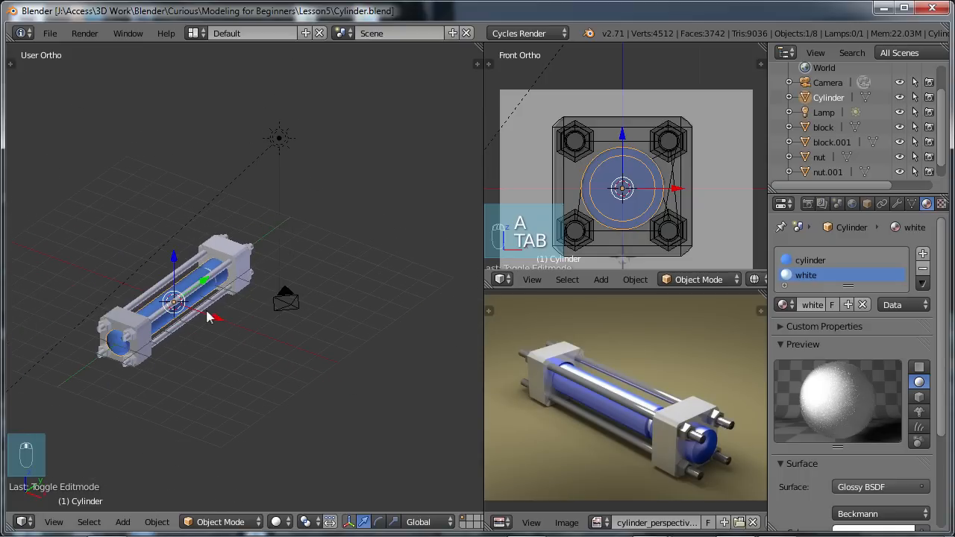
pyautogui.hotkey('shift', 'a')
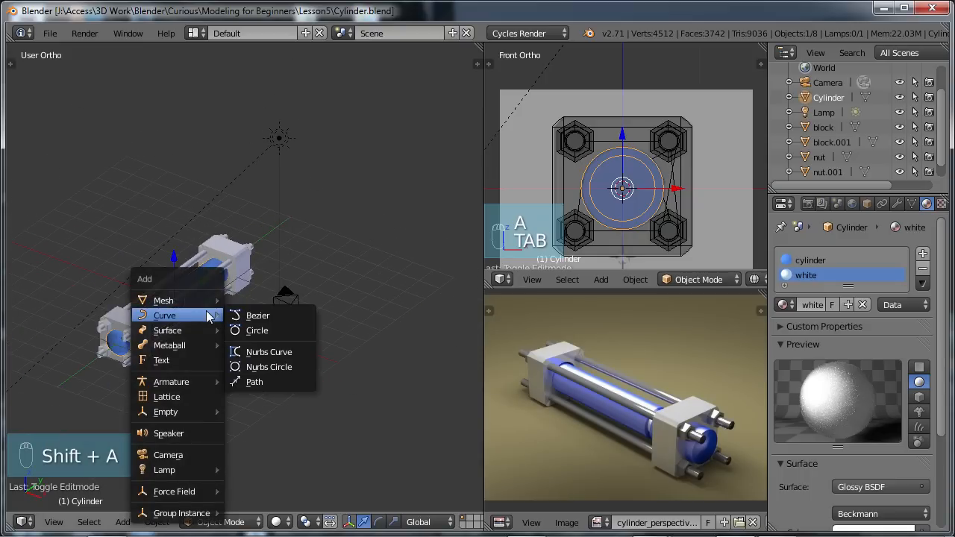
pyautogui.moveTo(179, 301)
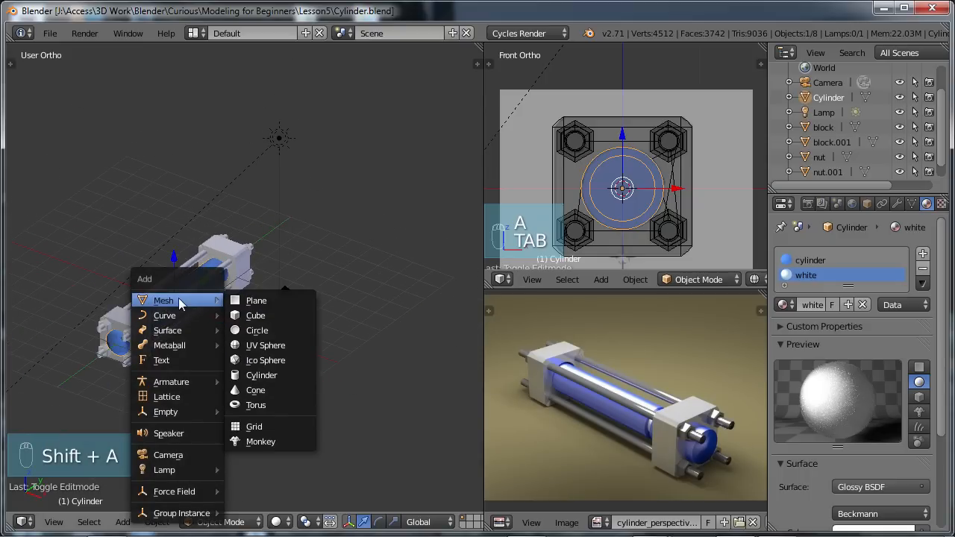
pyautogui.click(256, 301)
pyautogui.press('s')
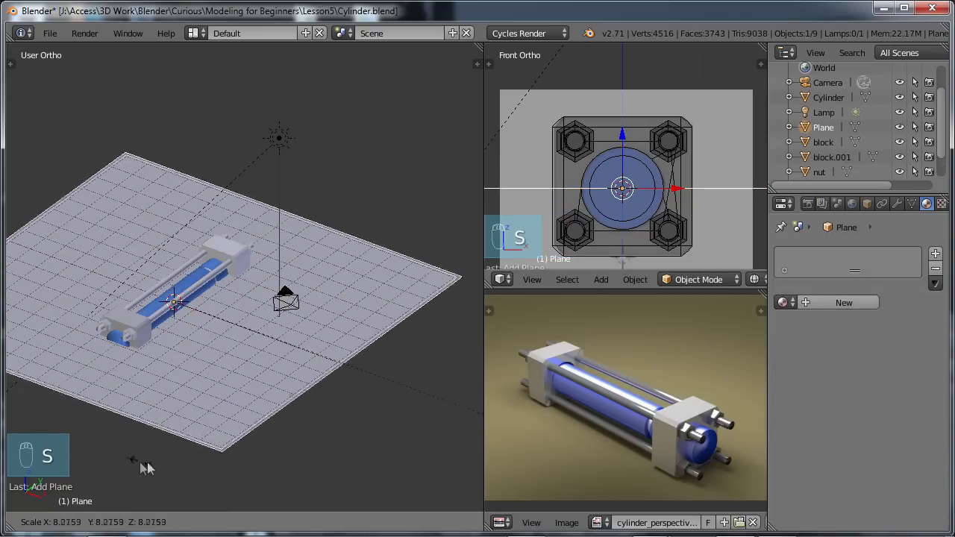
pyautogui.click(231, 478)
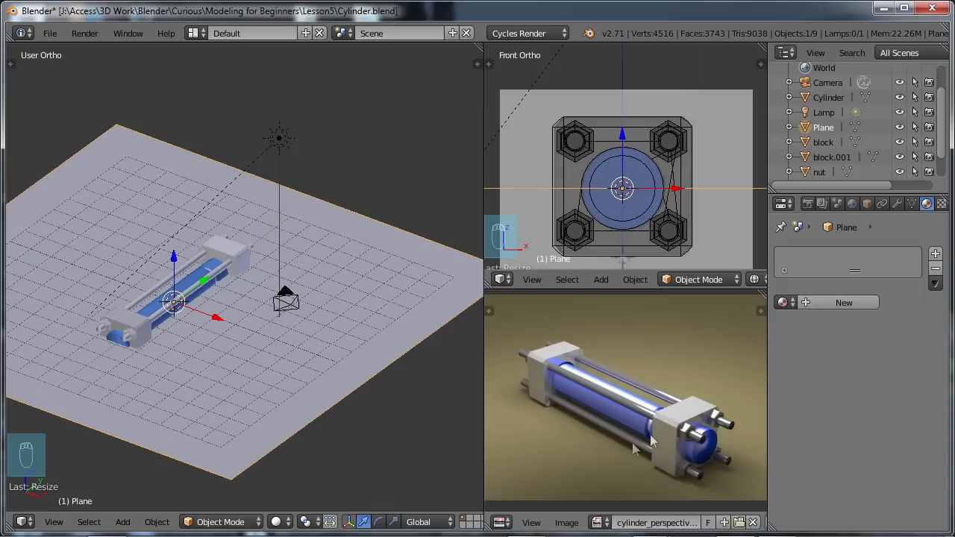
# Lower the large plane along Z and fine-tune its height in the right view so it sits just beneath the end blocks.
pyautogui.moveTo(312, 348); pyautogui.dragTo(97, 321, button='middle')
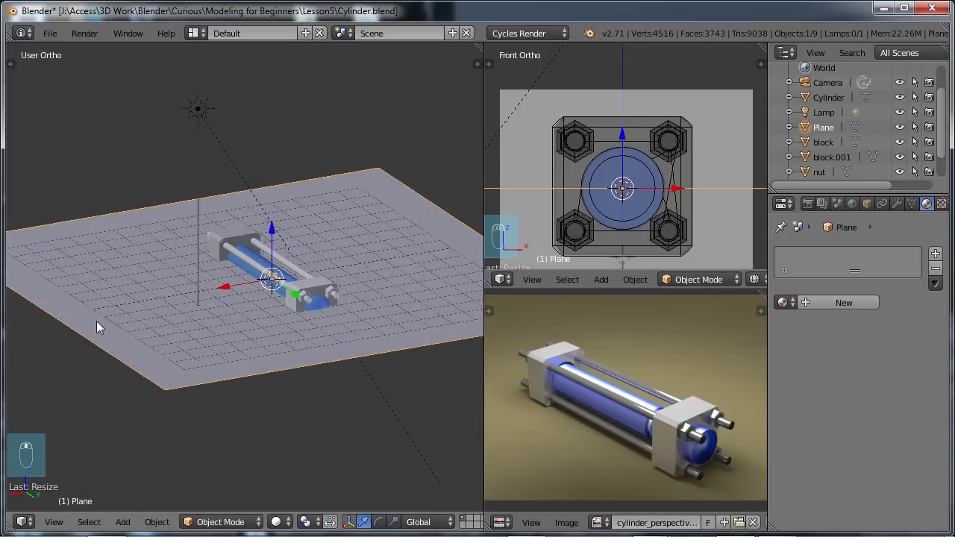
pyautogui.scroll(4, 285, 328)
pyautogui.keyDown('shift'); pyautogui.moveTo(284, 329); pyautogui.dragTo(206, 327, button='middle'); pyautogui.keyUp('shift')
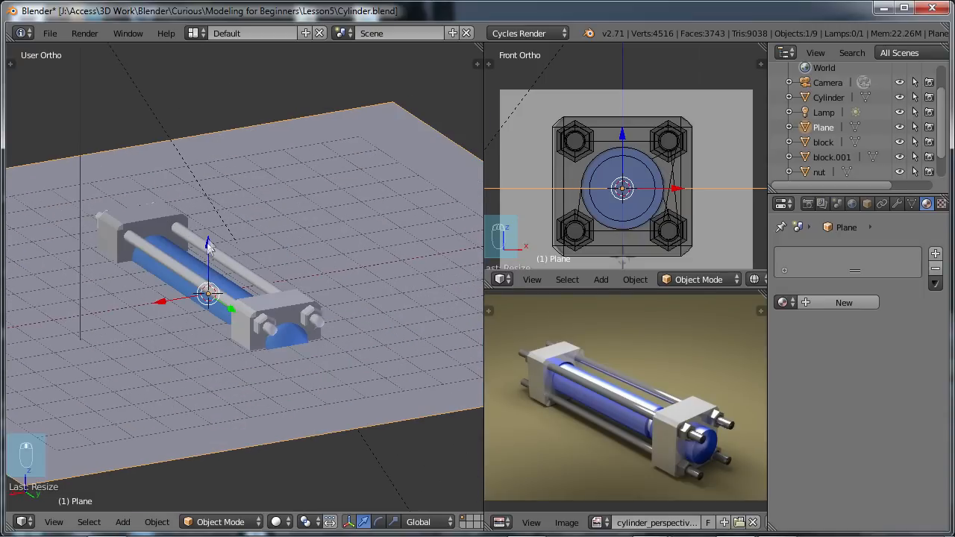
pyautogui.press('g')
pyautogui.press('z')
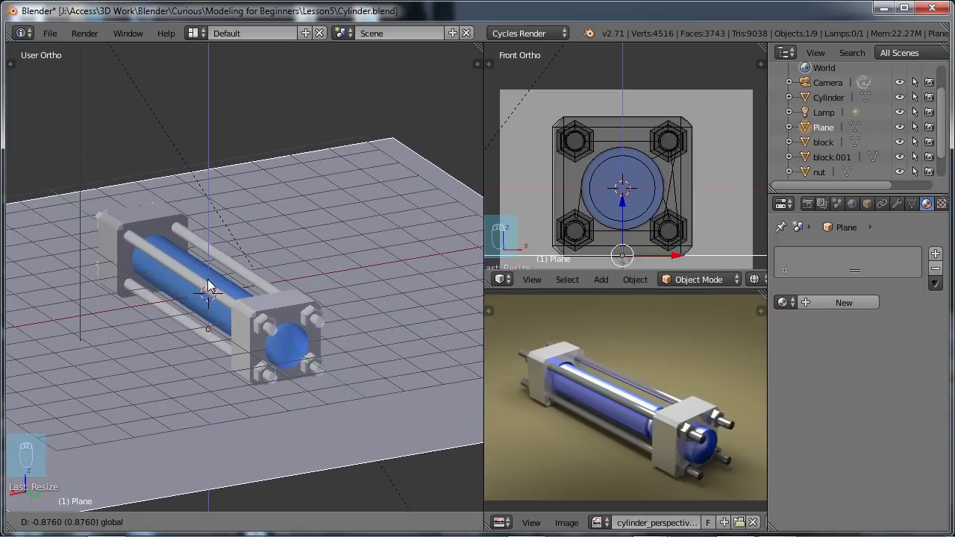
pyautogui.click(208, 290)
pyautogui.press('KP_3')
pyautogui.scroll(3, 149, 342)
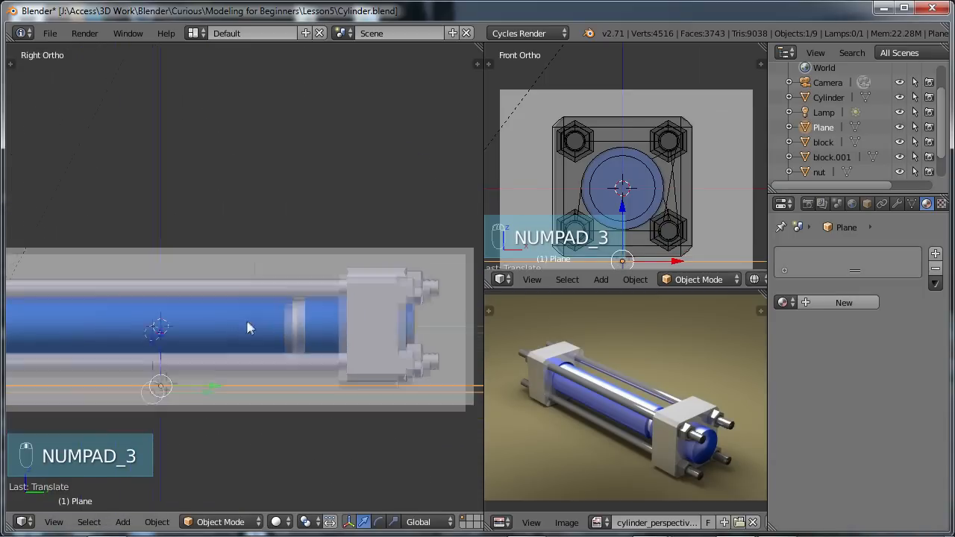
pyautogui.press('g')
pyautogui.press('z')
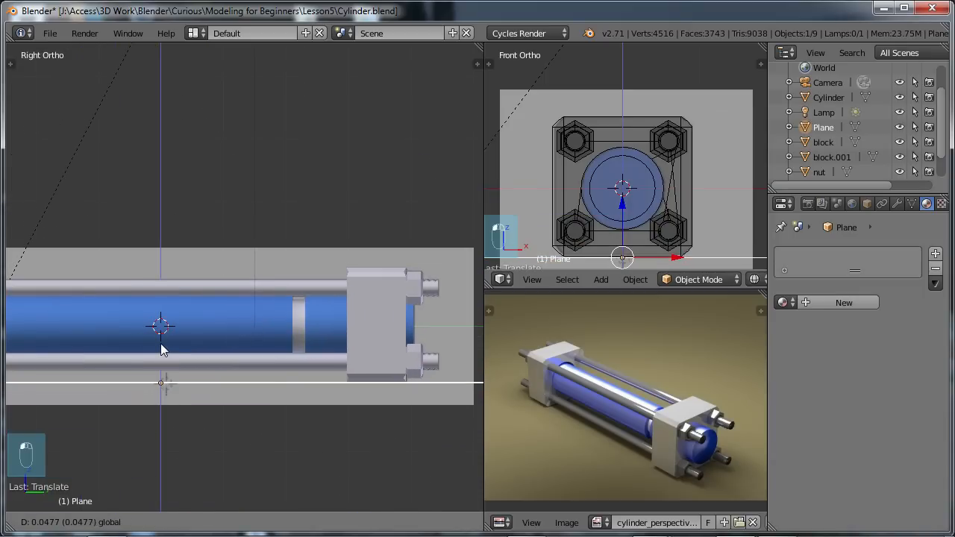
pyautogui.click(160, 344)
# Delete the sun lamp above the cylinder from the scene.
pyautogui.scroll(-7, 206, 301)
pyautogui.moveTo(307, 285); pyautogui.dragTo(232, 338, button='middle')
pyautogui.moveTo(315, 299); pyautogui.dragTo(314, 347, button='middle')
pyautogui.scroll(3, 337, 350)
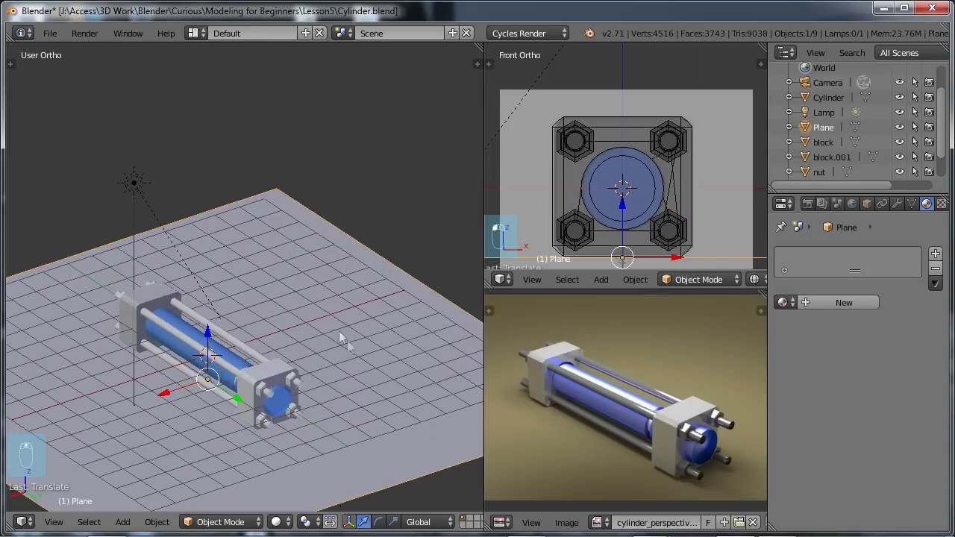
pyautogui.scroll(-2, 339, 352)
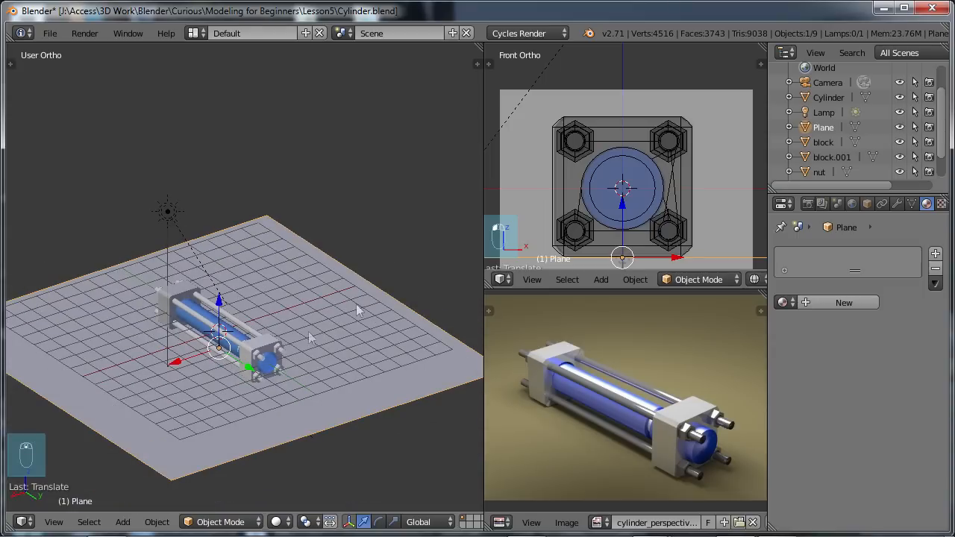
pyautogui.moveTo(317, 348); pyautogui.dragTo(231, 255, button='middle')
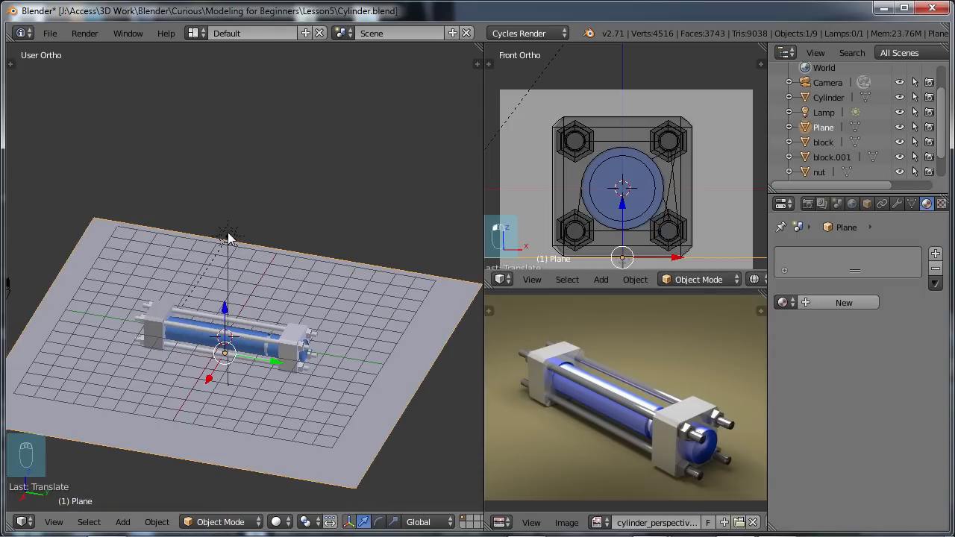
pyautogui.rightClick(228, 237)
pyautogui.scroll(-2, 239, 267)
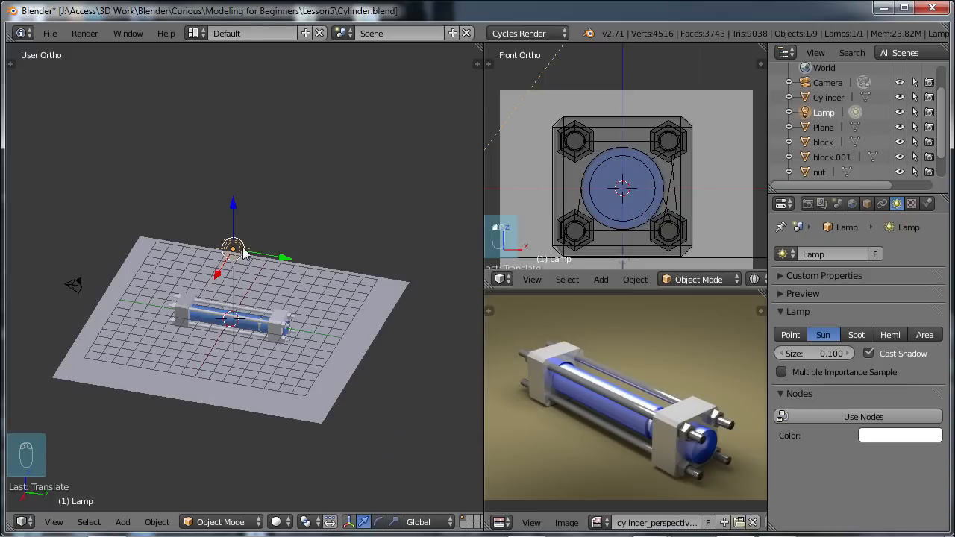
pyautogui.press('x')
pyautogui.click(223, 245)
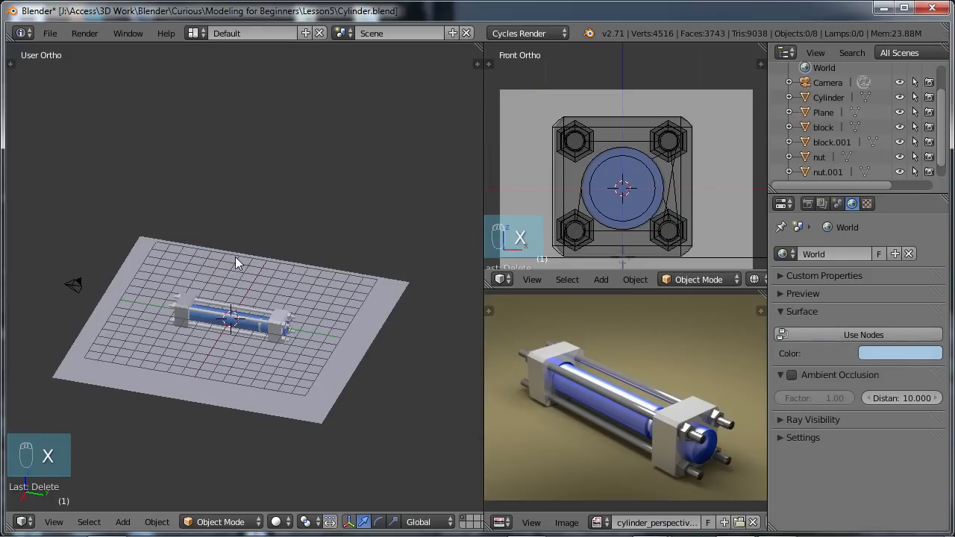
# Add a second mesh plane and raise it along Z well above the cylinder.
pyautogui.moveTo(221, 275); pyautogui.dragTo(264, 262, button='middle')
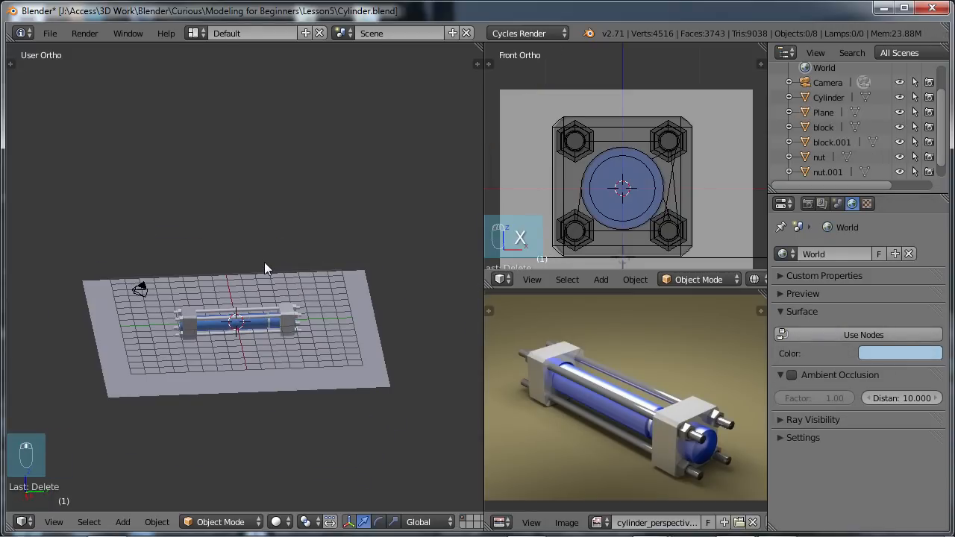
pyautogui.hotkey('shift', 'a')
pyautogui.moveTo(251, 267)
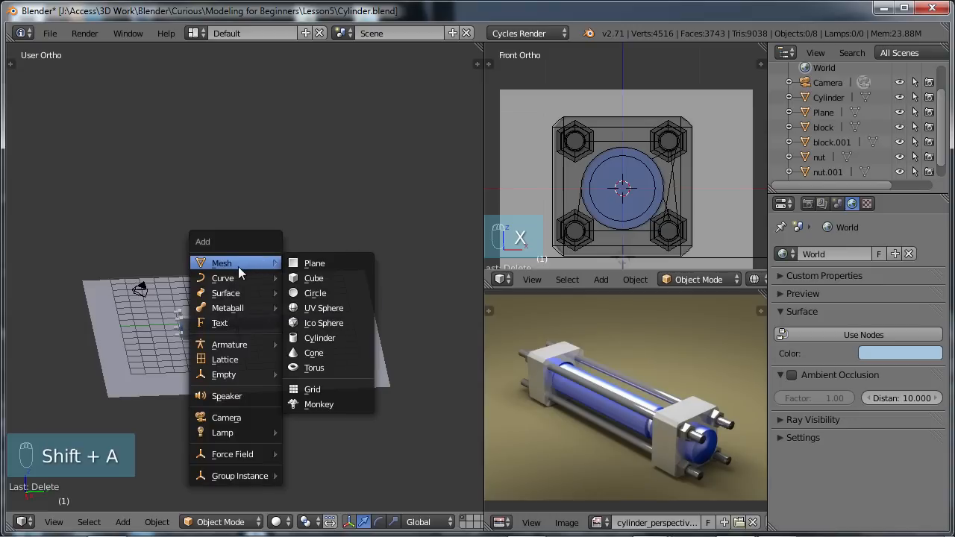
pyautogui.click(308, 263)
pyautogui.moveTo(235, 282); pyautogui.dragTo(238, 168)
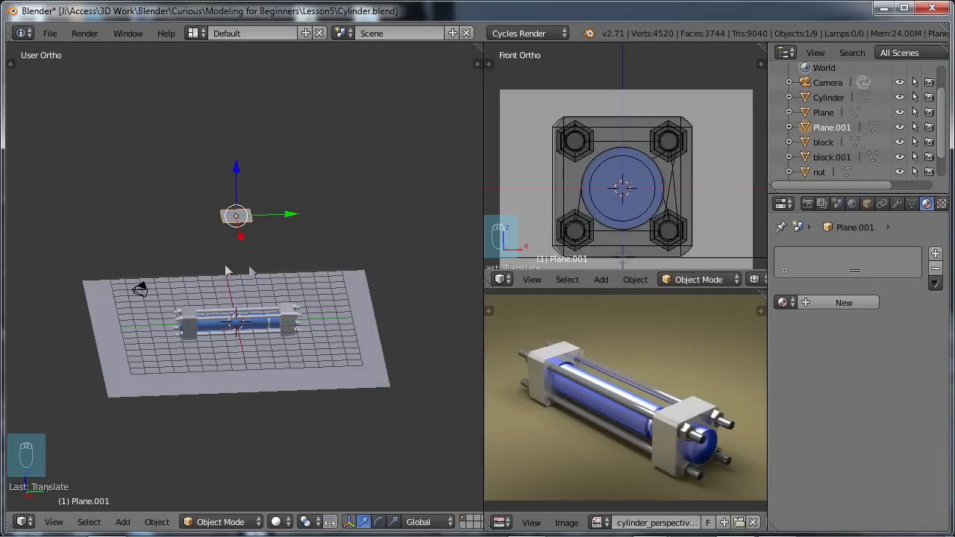
# Scale up the raised plane uniformly and stretch it along the Y axis.
pyautogui.moveTo(208, 267); pyautogui.dragTo(174, 302, button='middle')
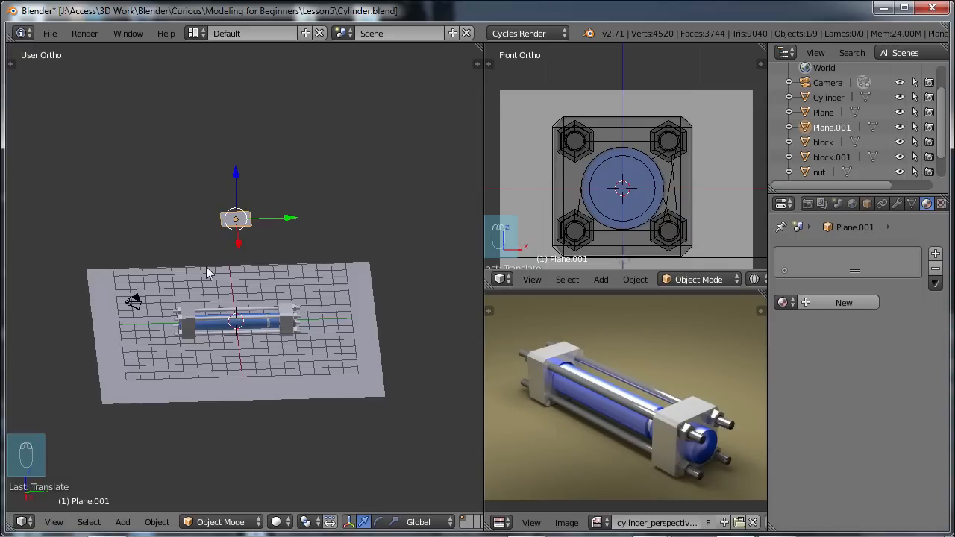
pyautogui.press('s')
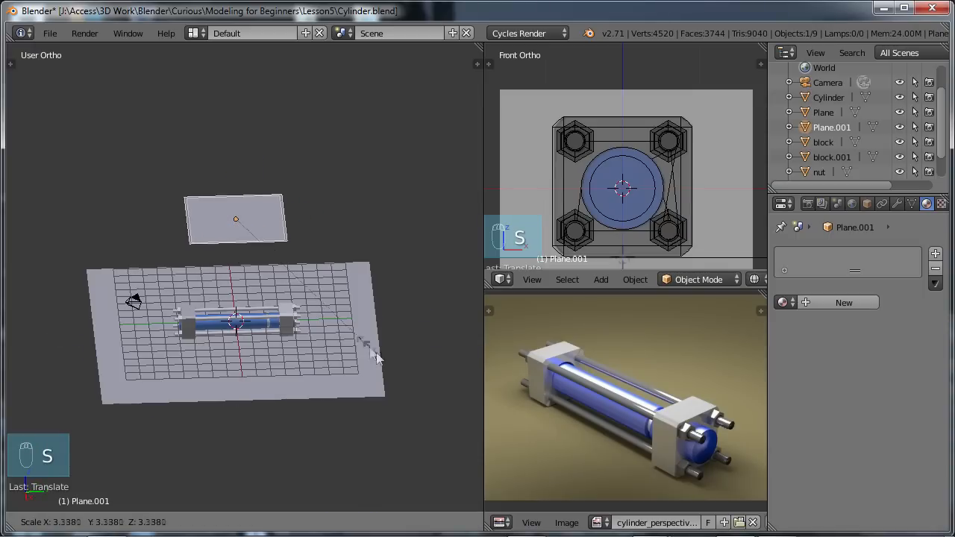
pyautogui.click(390, 362)
pyautogui.press('s')
pyautogui.press('y')
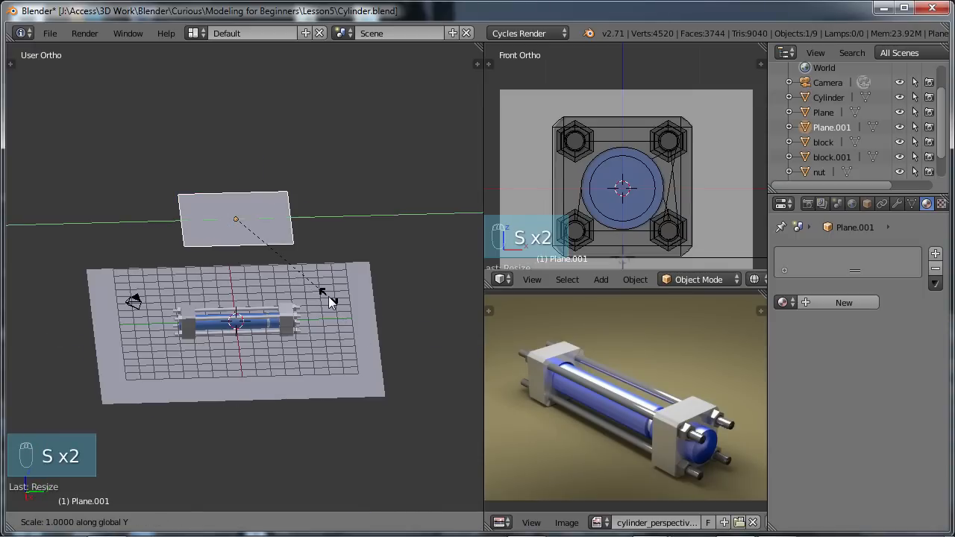
# Tilt the raised plane in an end-on view and move it about 4.7 units along X towards the camera.
pyautogui.moveTo(63, 312); pyautogui.dragTo(179, 267, button='middle')
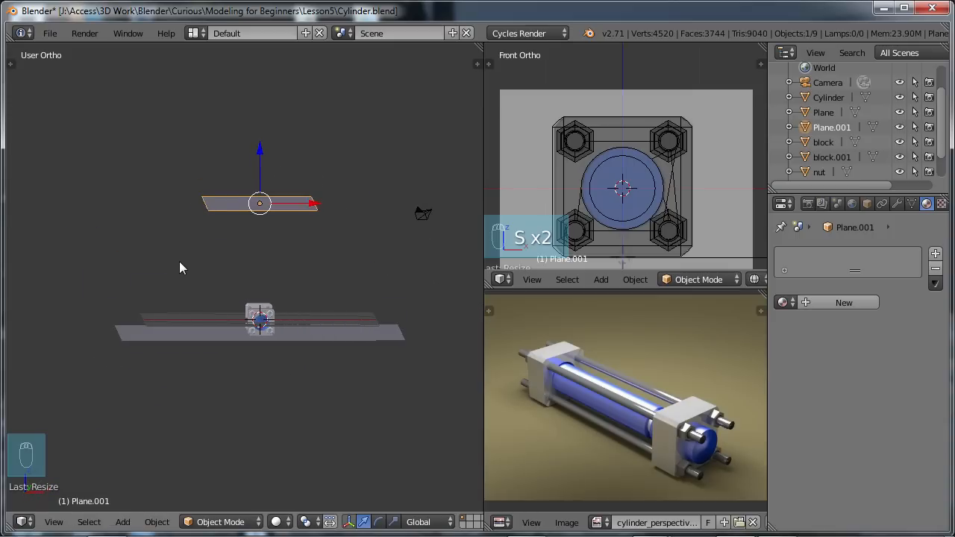
pyautogui.press('r')
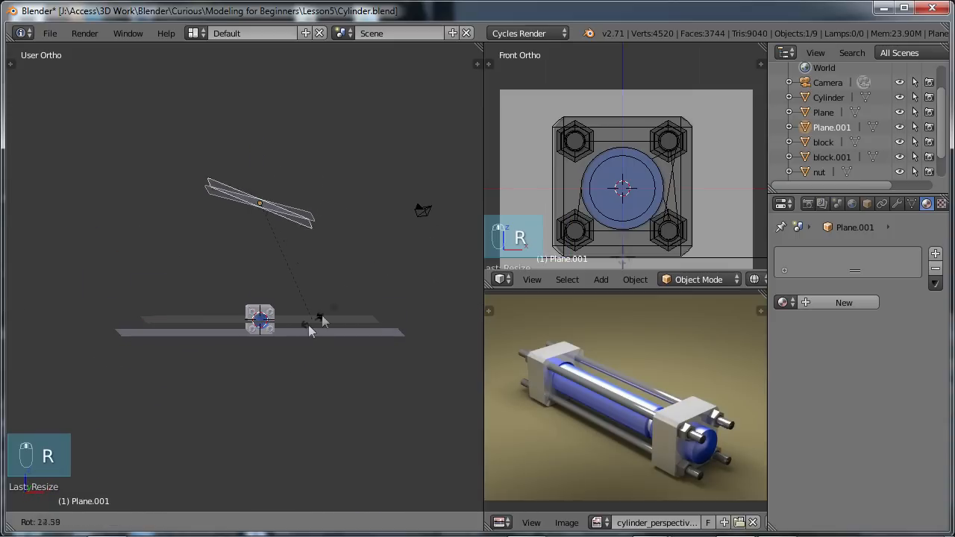
pyautogui.click(282, 336)
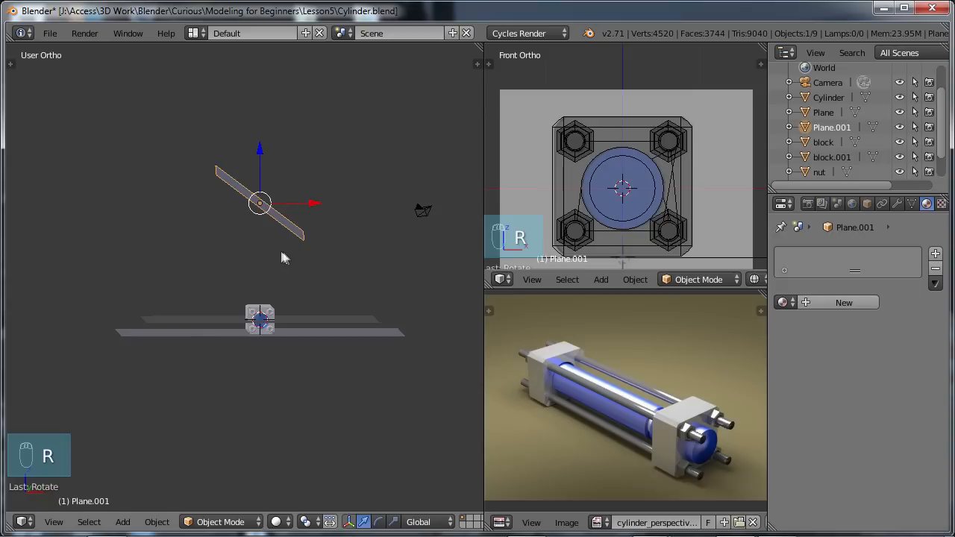
pyautogui.press('g')
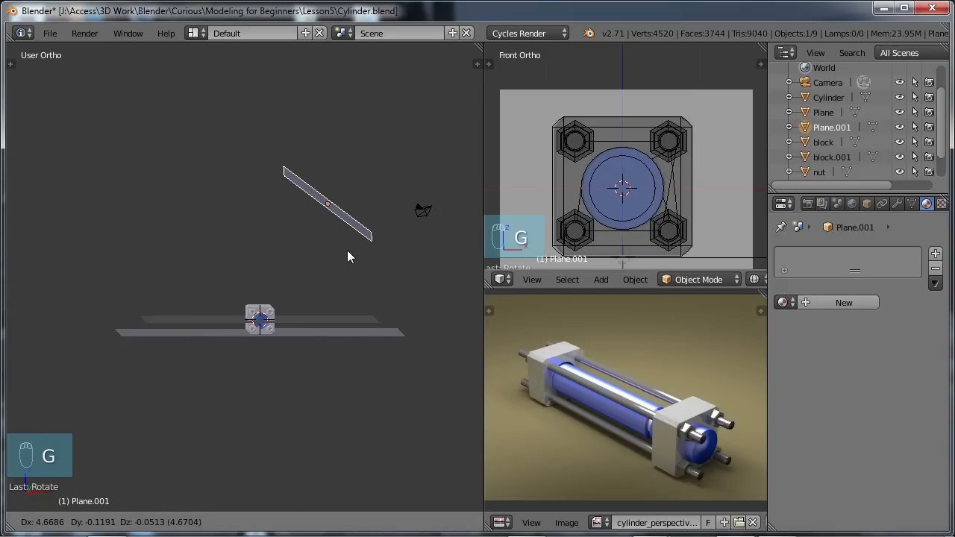
pyautogui.click(348, 252)
pyautogui.moveTo(267, 271)
pyautogui.mouseDown(button='middle')
pyautogui.moveTo(273, 282)
pyautogui.moveTo(284, 273)
pyautogui.mouseUp(button='middle')
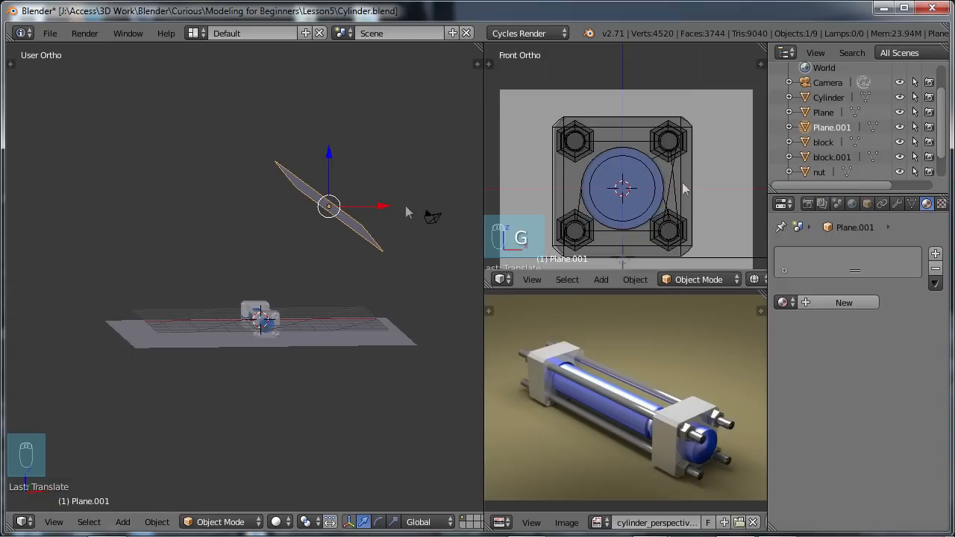
# Rename the tilted overhead plane to lamp and the ground plane to floor.
pyautogui.doubleClick(834, 128)
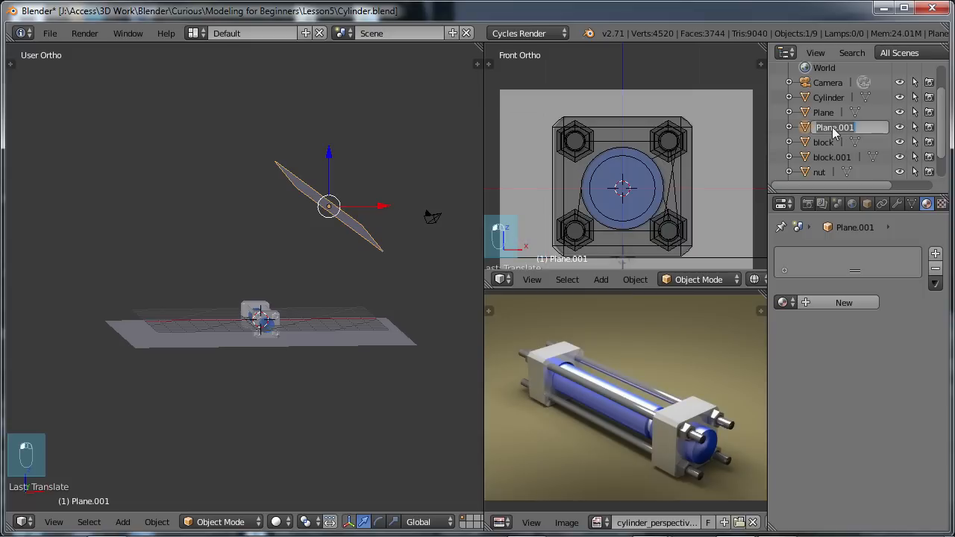
pyautogui.write('lamp')
pyautogui.press('Return')
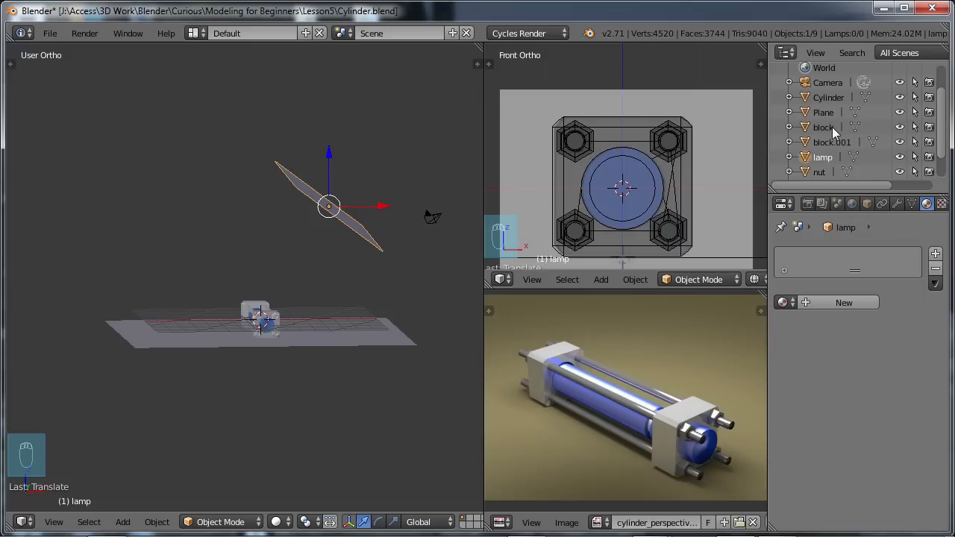
pyautogui.rightClick(349, 339)
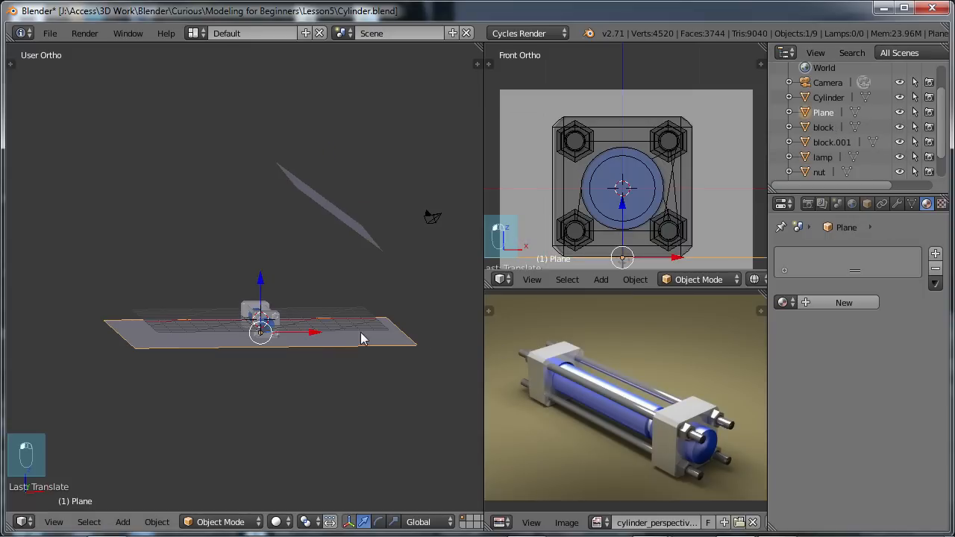
pyautogui.doubleClick(813, 112)
pyautogui.write('floor')
pyautogui.press('Return')
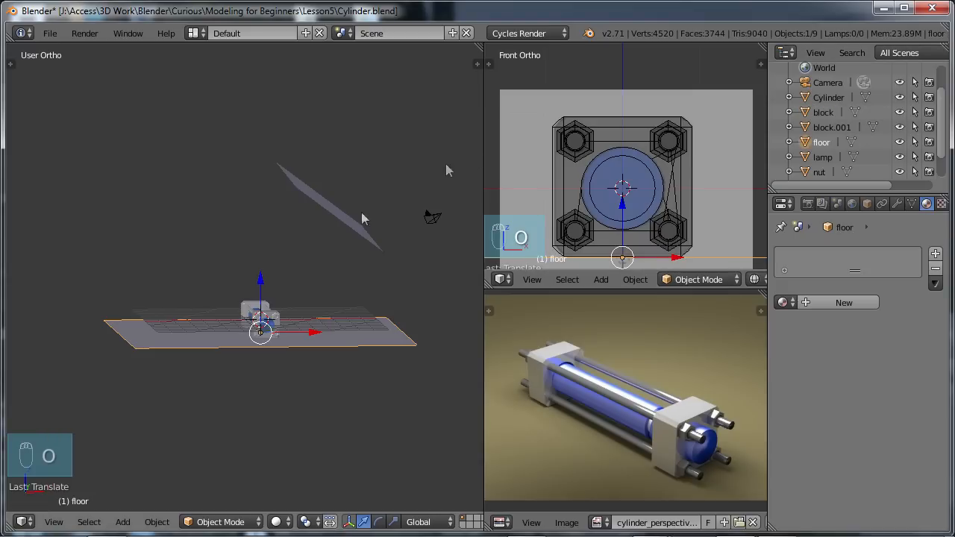
# Give the tilted lamp plane a new material named lamp.
pyautogui.rightClick(342, 214)
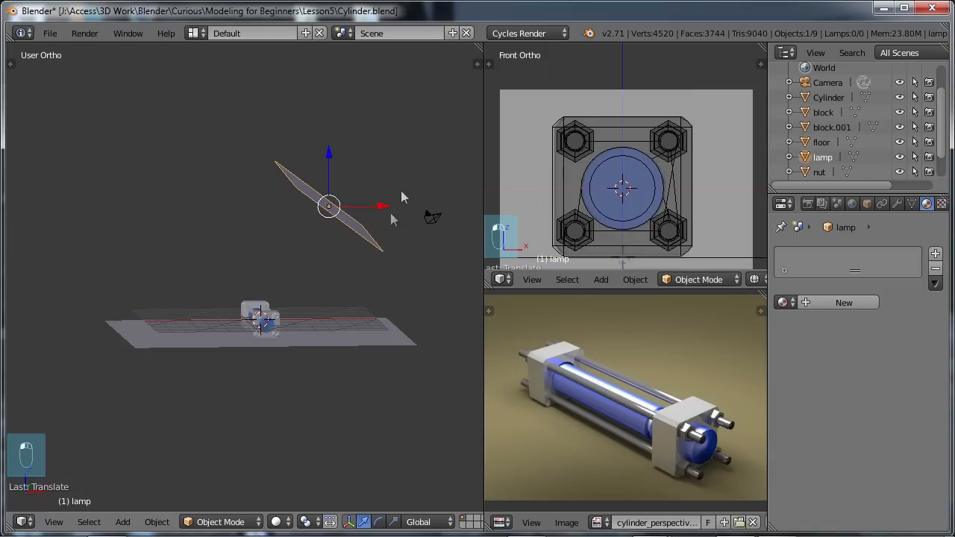
pyautogui.moveTo(347, 217)
pyautogui.mouseDown(button='middle')
pyautogui.moveTo(373, 207)
pyautogui.moveTo(355, 214)
pyautogui.moveTo(366, 223)
pyautogui.moveTo(349, 234)
pyautogui.mouseUp(button='middle')
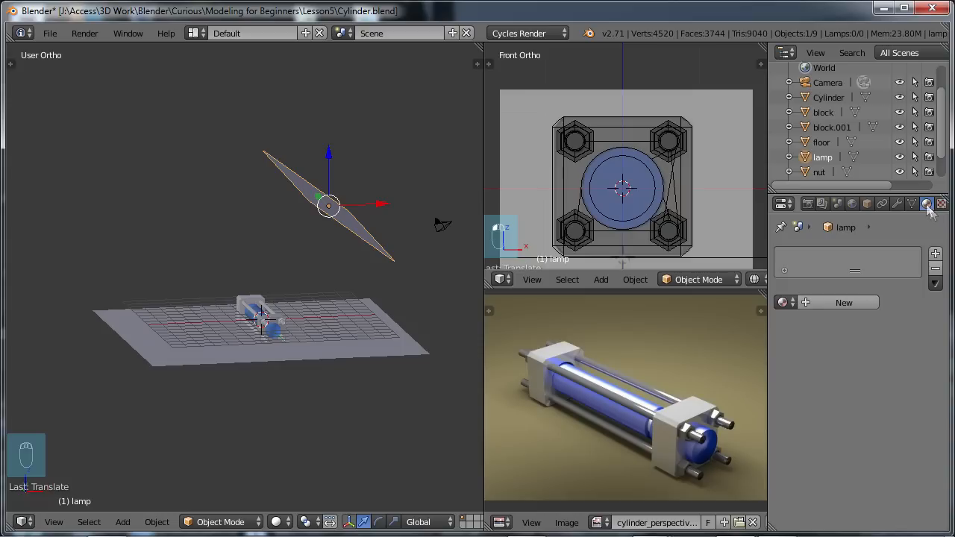
pyautogui.click(933, 255)
pyautogui.click(843, 302)
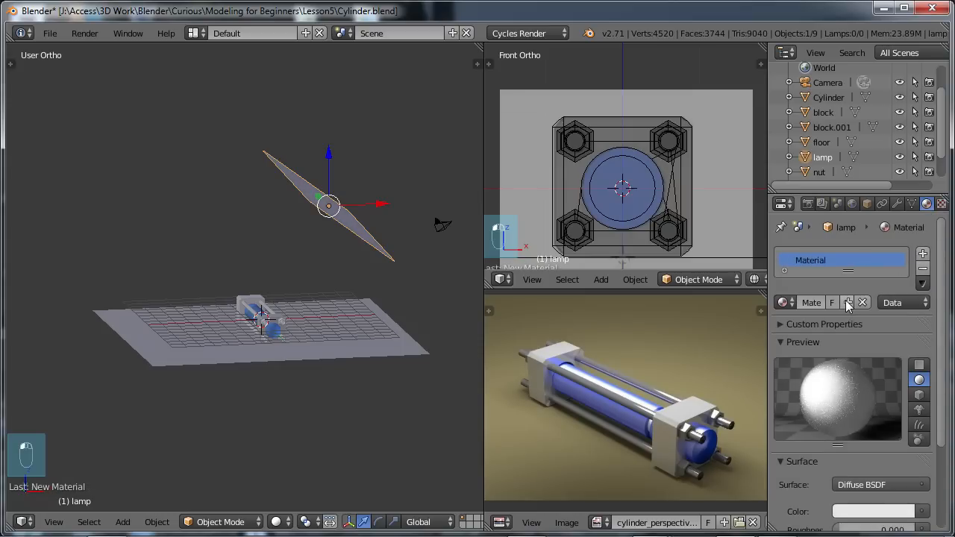
pyautogui.doubleClick(809, 266)
pyautogui.write('lamp')
pyautogui.press('Return')
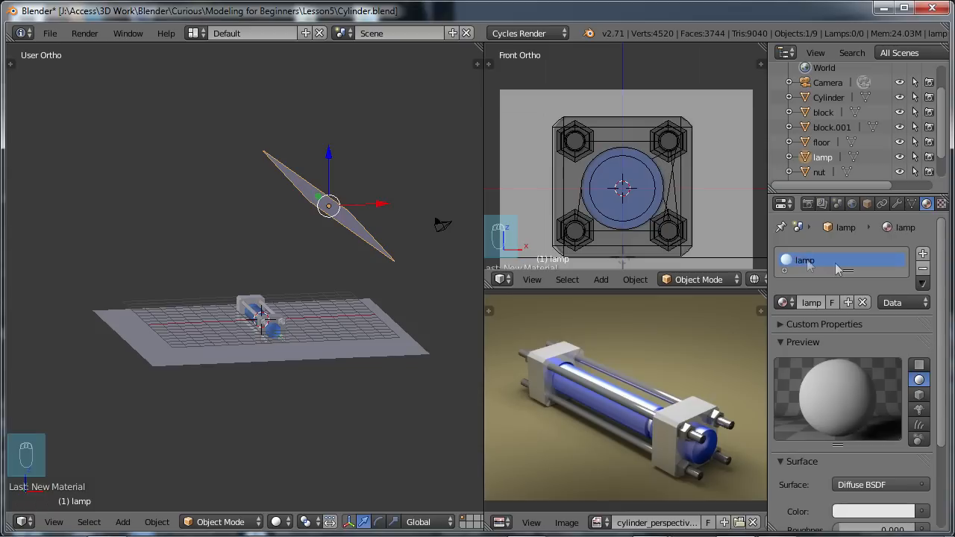
# Change the lamp material's surface shader to Emission.
pyautogui.moveTo(944, 313); pyautogui.dragTo(945, 381)
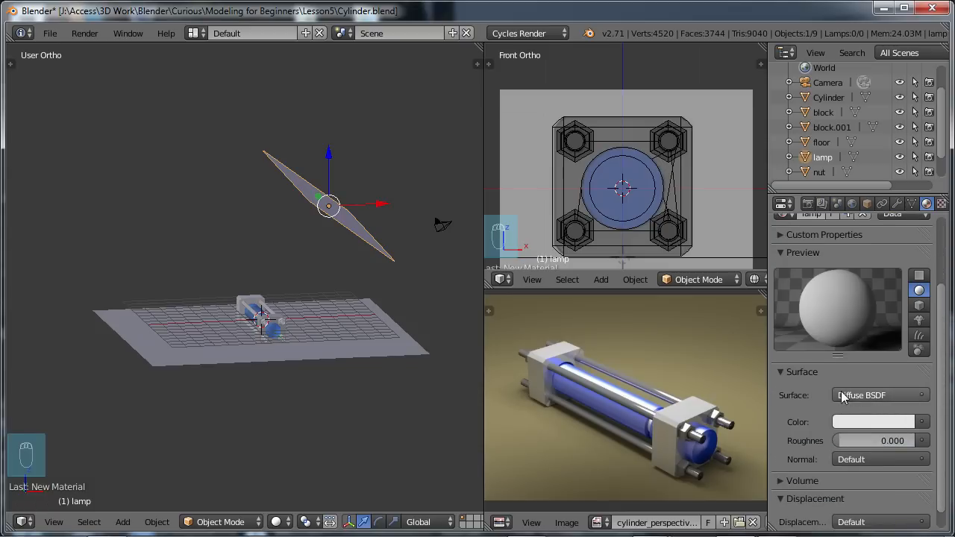
pyautogui.click(854, 395)
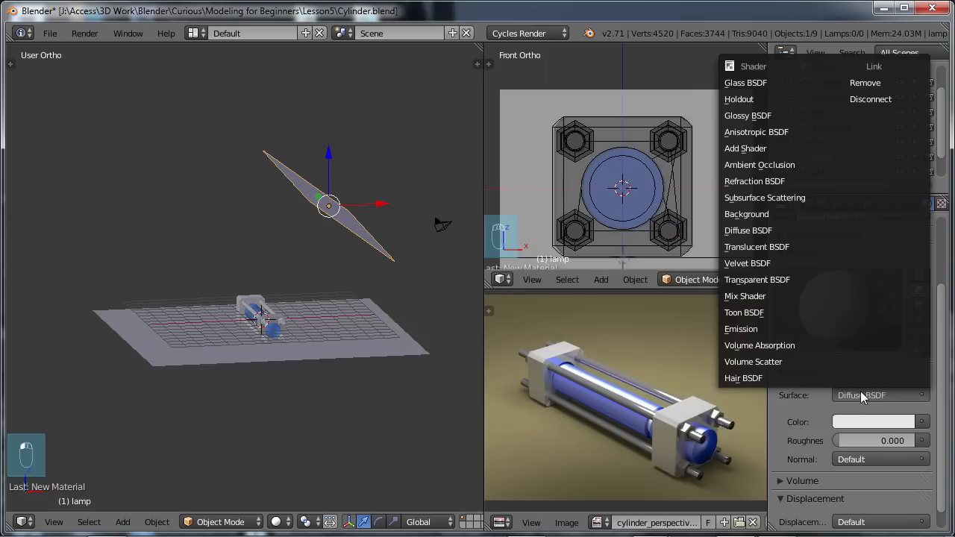
pyautogui.click(759, 326)
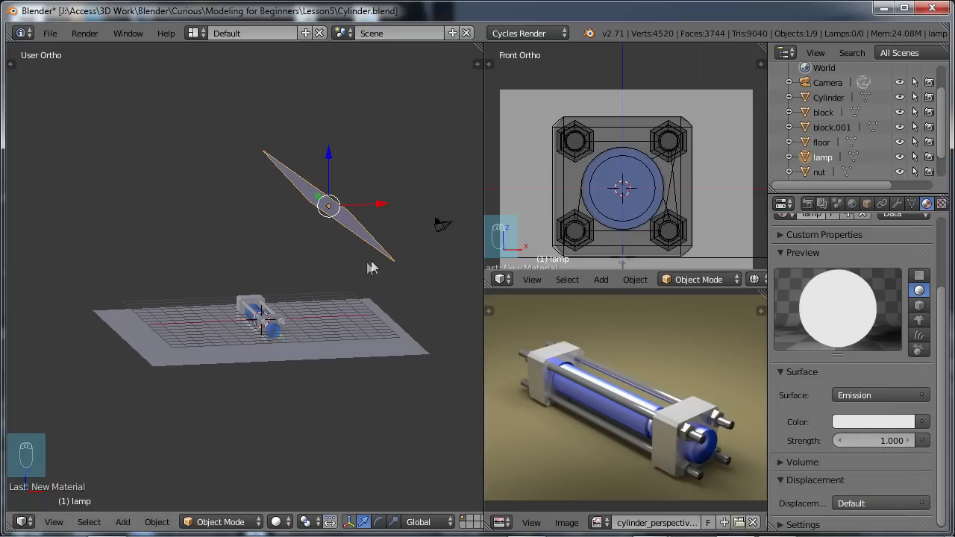
# Scale the lamp plane down uniformly to roughly three quarters of its size and check it above the cylinder.
pyautogui.press('s')
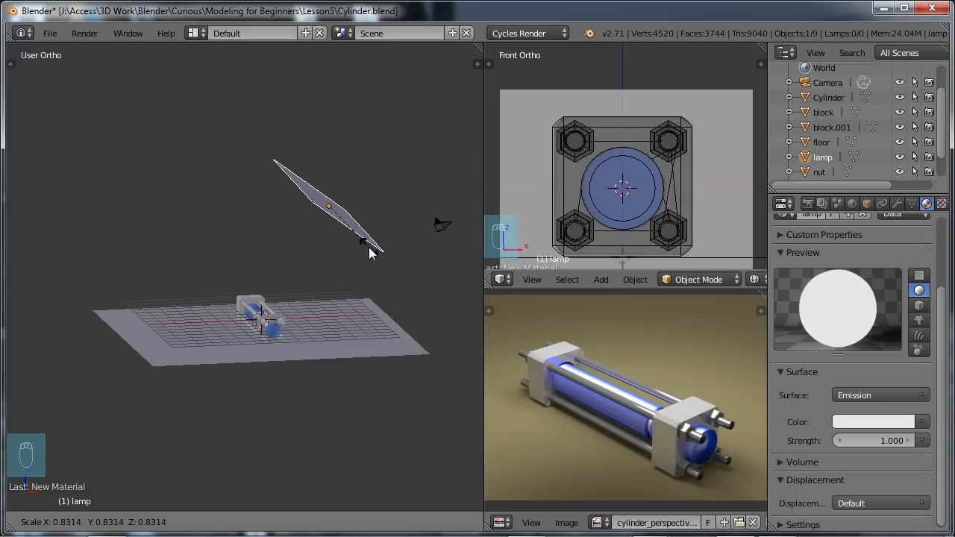
pyautogui.click(363, 247)
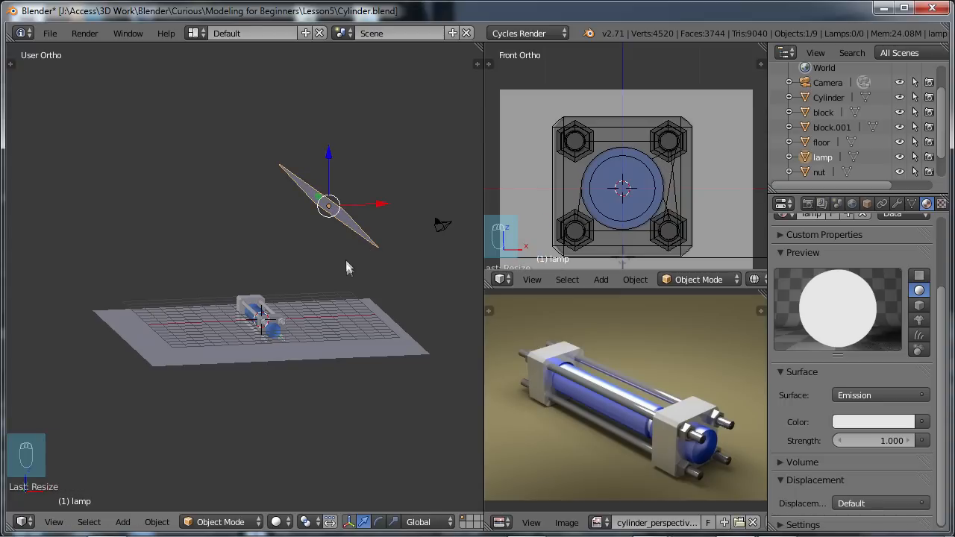
pyautogui.moveTo(342, 260); pyautogui.dragTo(394, 243, button='middle')
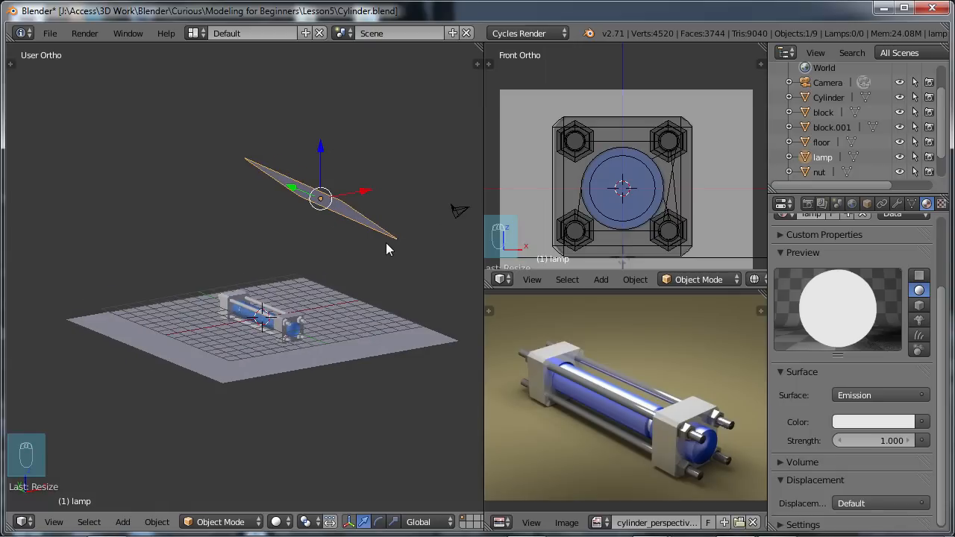
pyautogui.moveTo(334, 232)
pyautogui.mouseDown(button='middle')
pyautogui.moveTo(344, 227)
pyautogui.moveTo(319, 234)
pyautogui.mouseUp(button='middle')
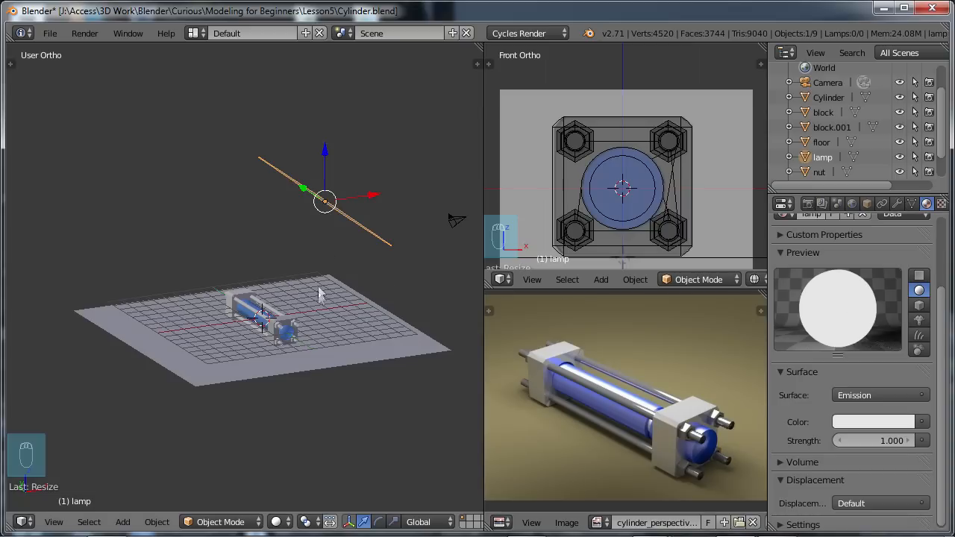
pyautogui.moveTo(358, 279); pyautogui.dragTo(302, 281, button='middle')
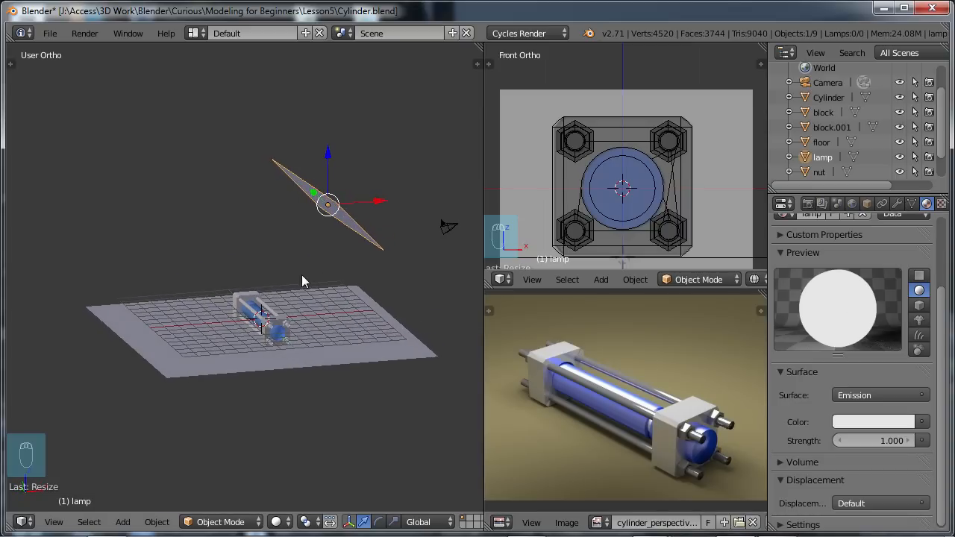
pyautogui.moveTo(280, 230); pyautogui.dragTo(350, 291, button='middle')
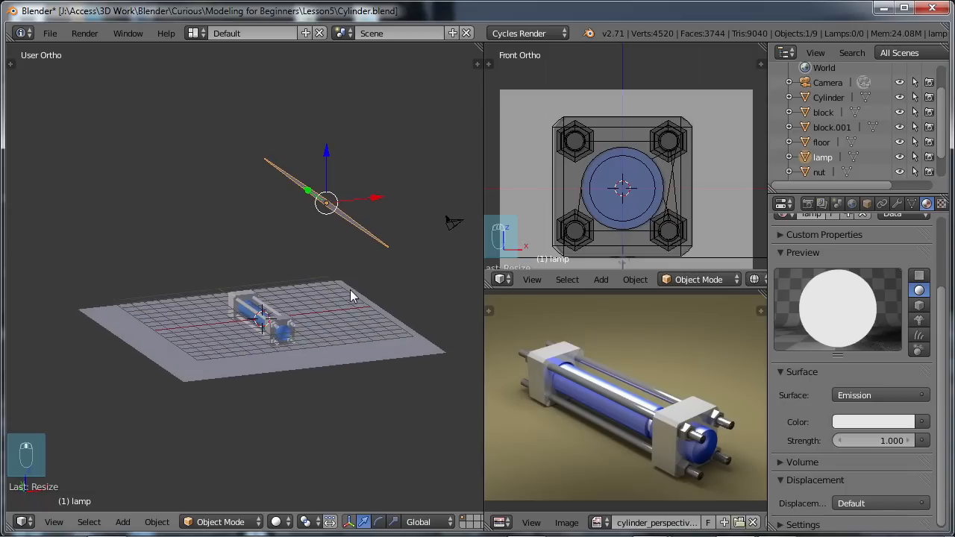
# Show the Sampling settings in the scene's render properties.
pyautogui.click(808, 204)
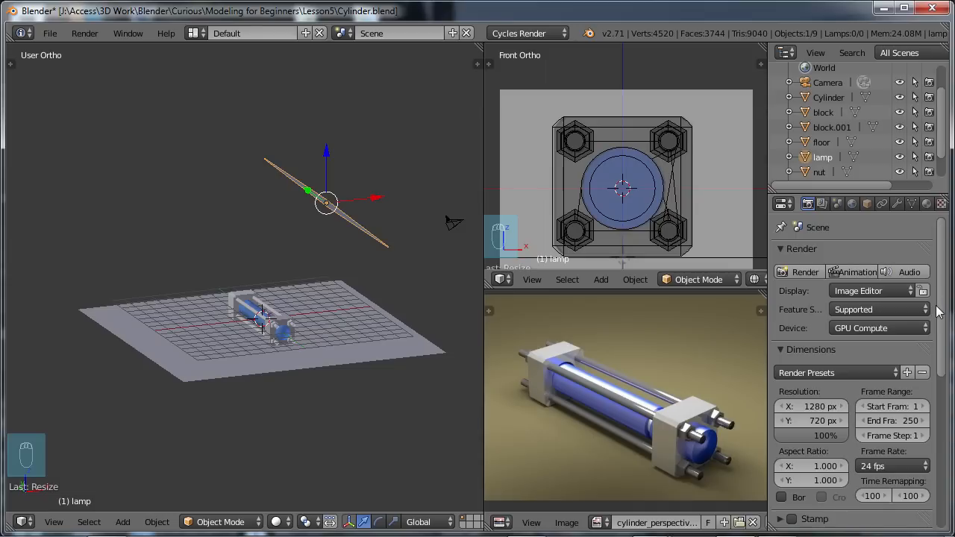
pyautogui.scroll(-3, 944, 308)
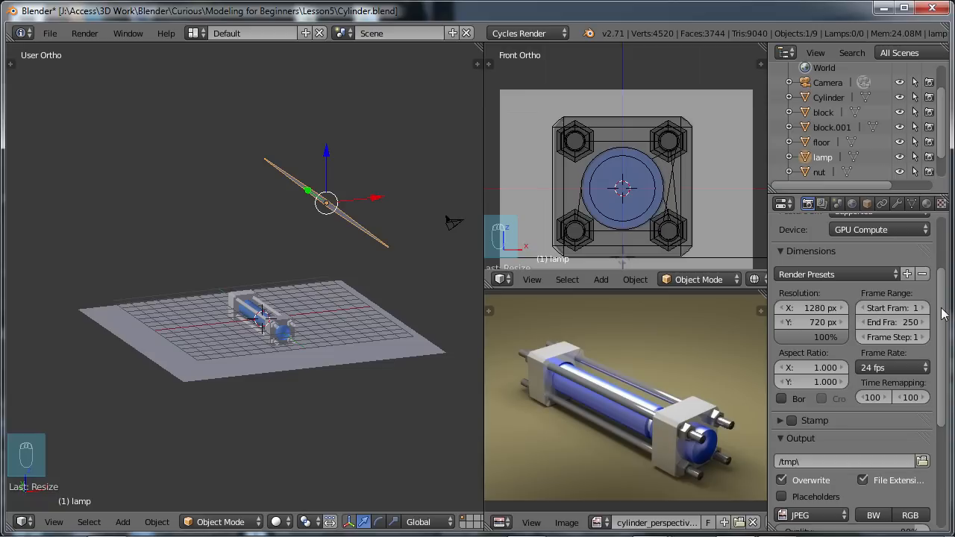
pyautogui.moveTo(943, 313); pyautogui.dragTo(937, 430)
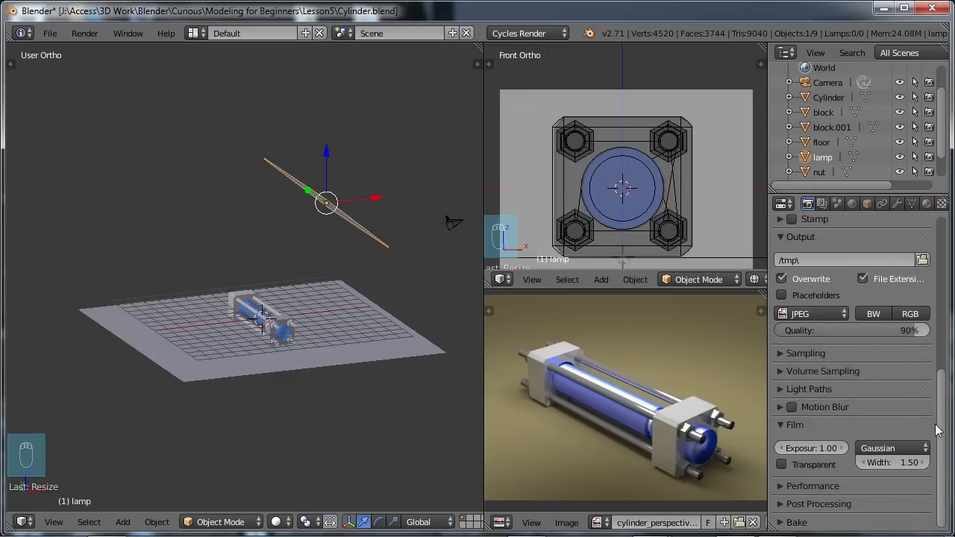
pyautogui.click(779, 352)
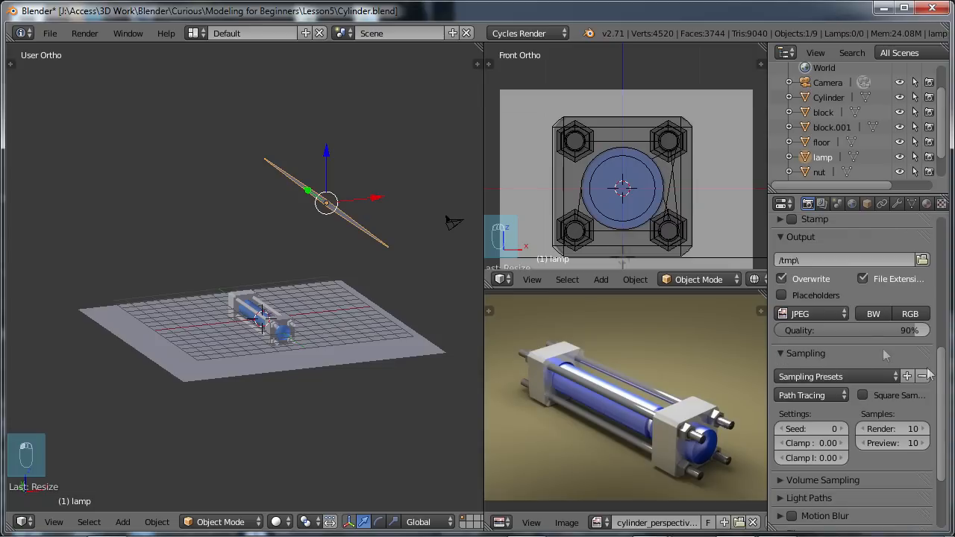
pyautogui.scroll(-4, 928, 373)
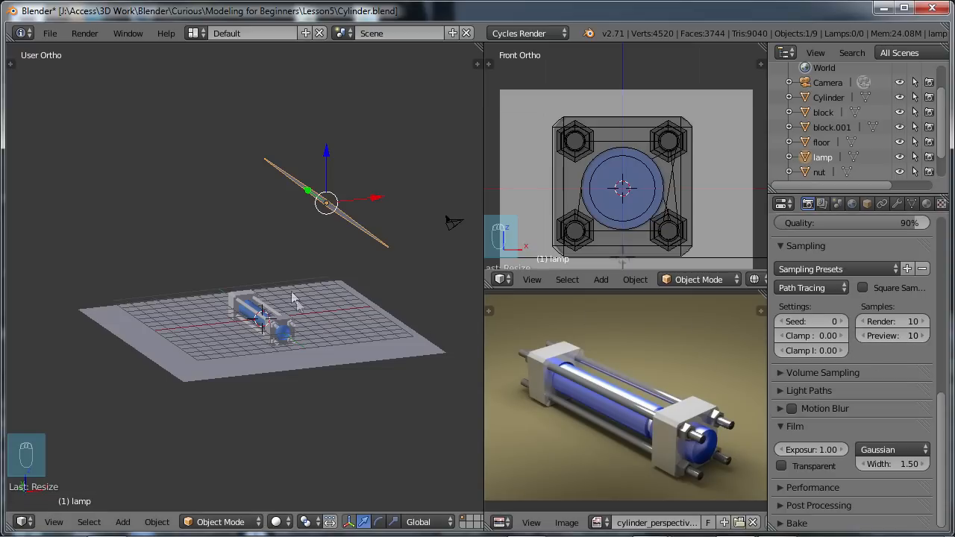
# Save the scene over Cylinder.blend and preview the cylinder up close with Rendered viewport shading.
pyautogui.hotkey('ctrl', 's')
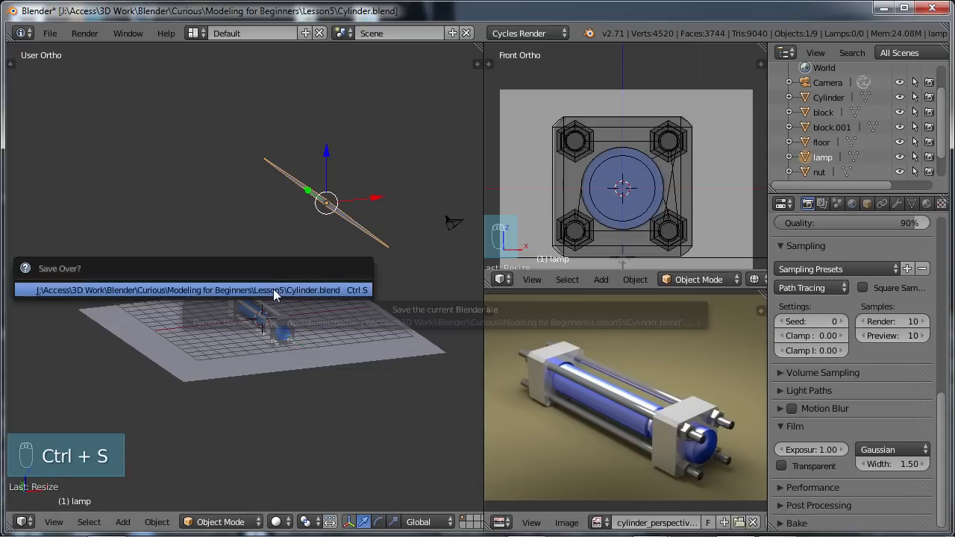
pyautogui.click(274, 295)
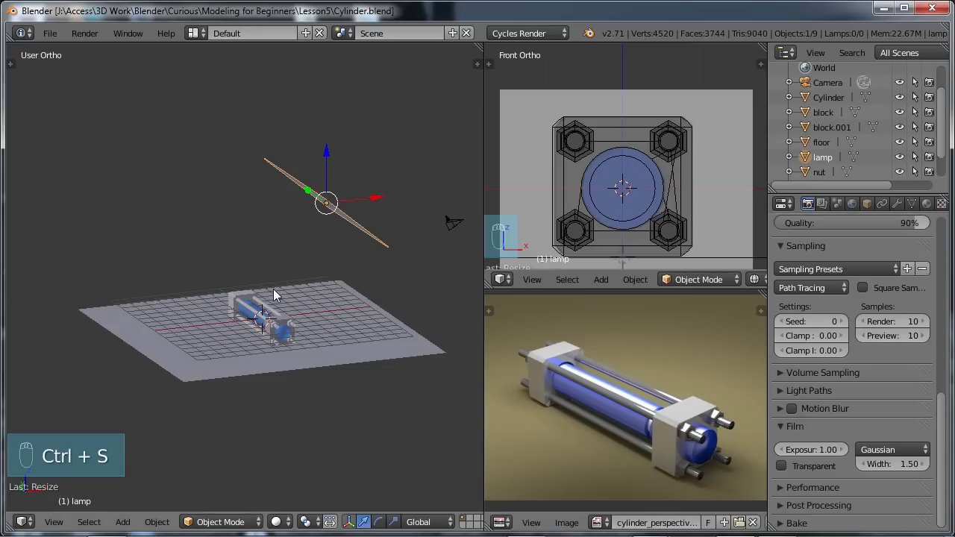
pyautogui.click(280, 521)
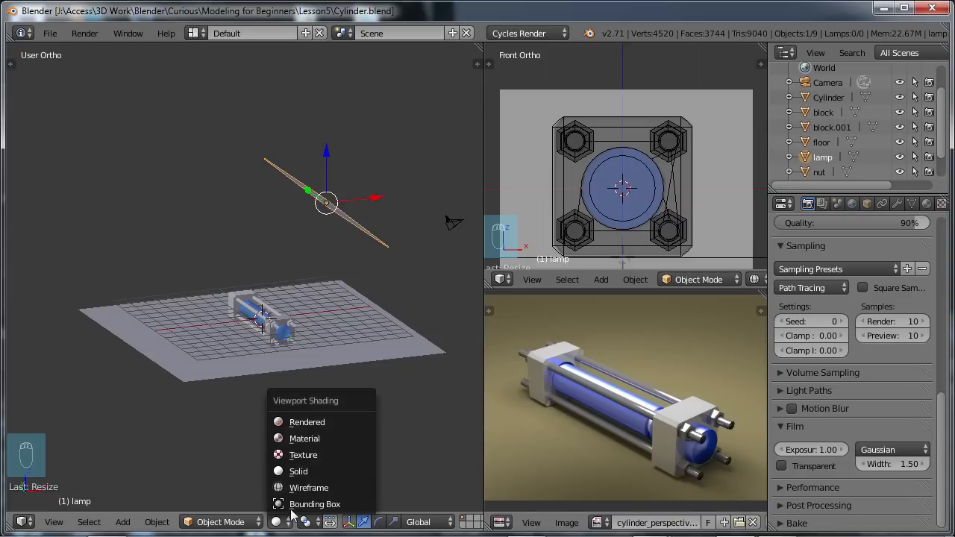
pyautogui.click(307, 427)
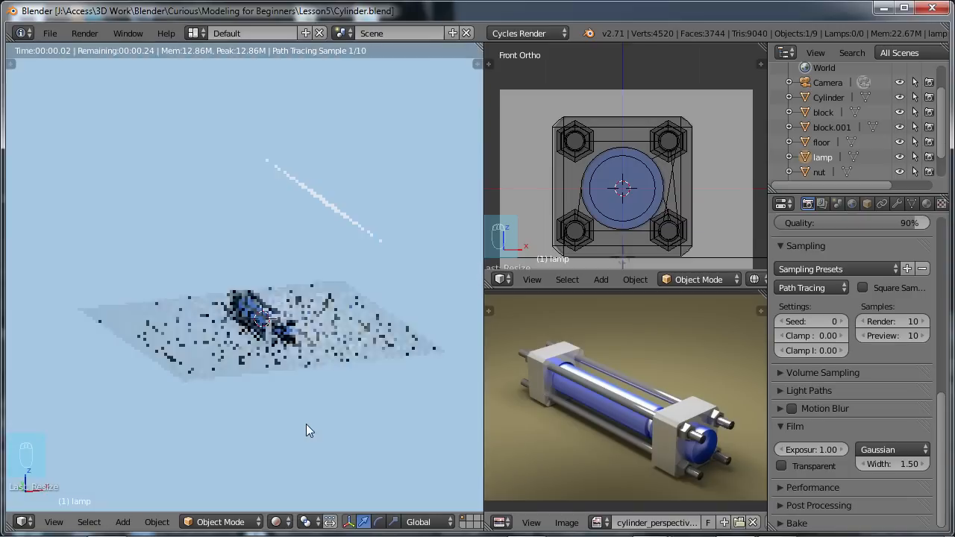
pyautogui.scroll(5, 291, 398)
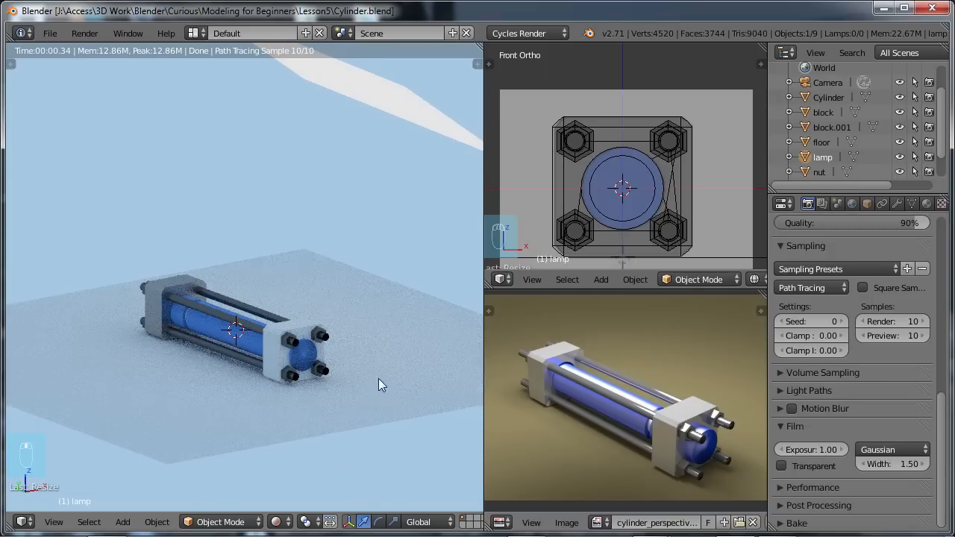
pyautogui.moveTo(367, 346); pyautogui.dragTo(337, 357, button='middle')
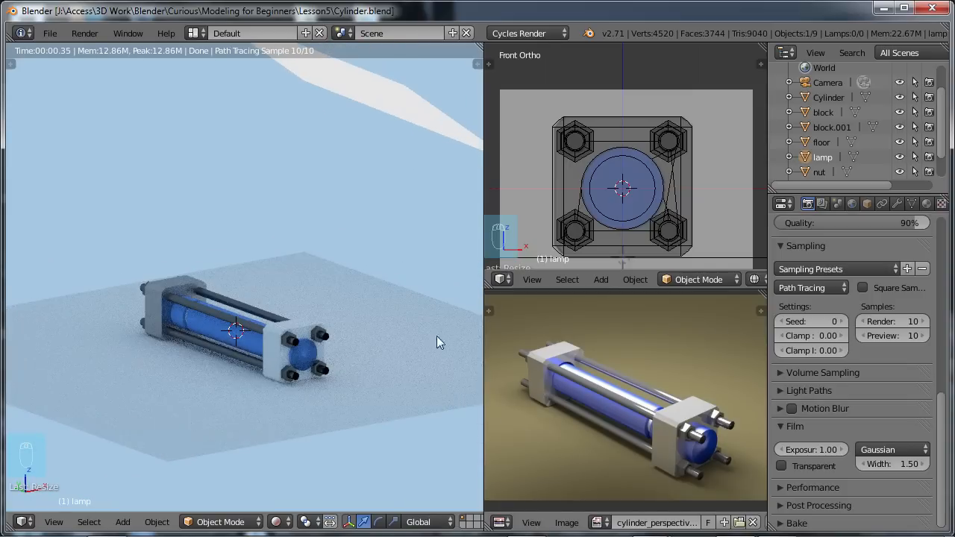
# Set the preview samples to 100.
pyautogui.click(919, 336)
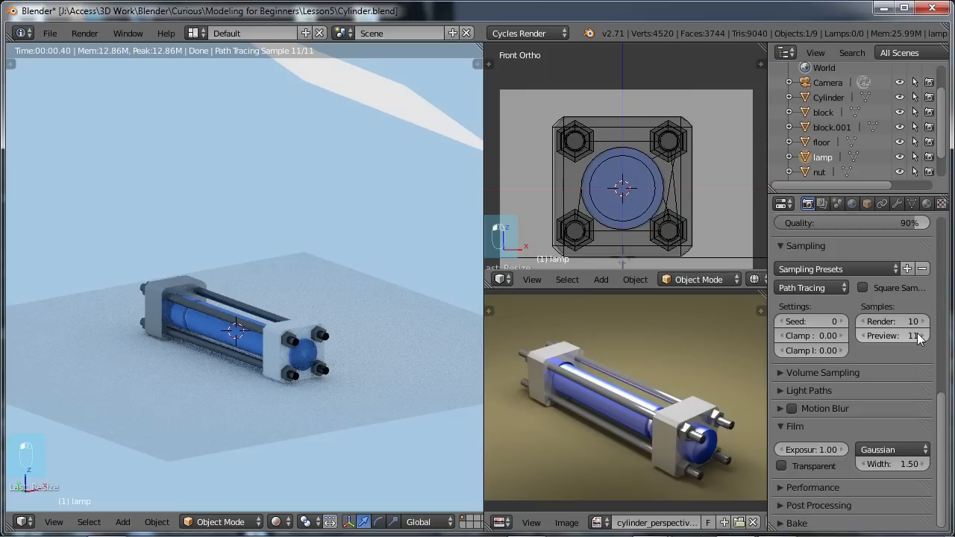
pyautogui.doubleClick(909, 336)
pyautogui.write('100')
pyautogui.press('Return')
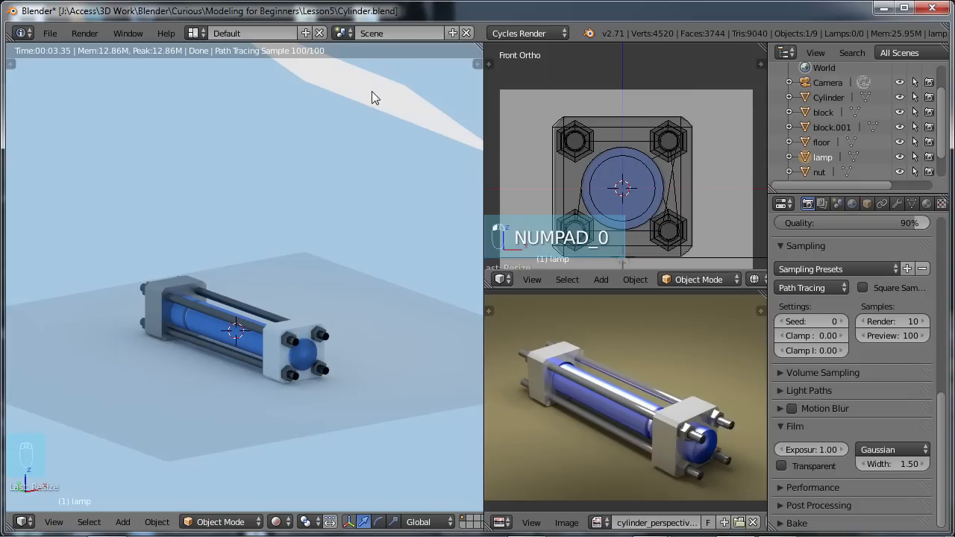
# Scale the lamp plane up to nearly four times its size and back down by a factor of about 0.37.
pyautogui.hotkey('ctrl', 'z')
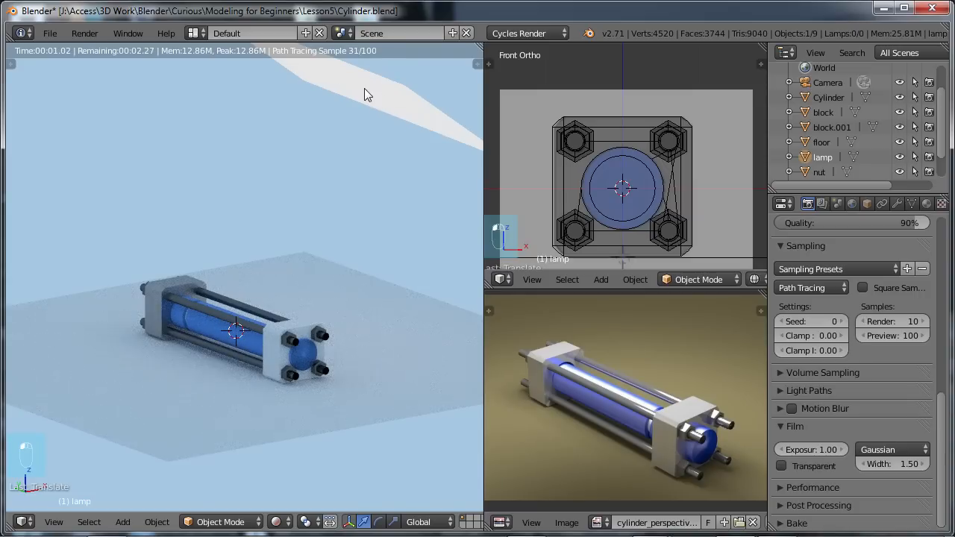
pyautogui.press('s')
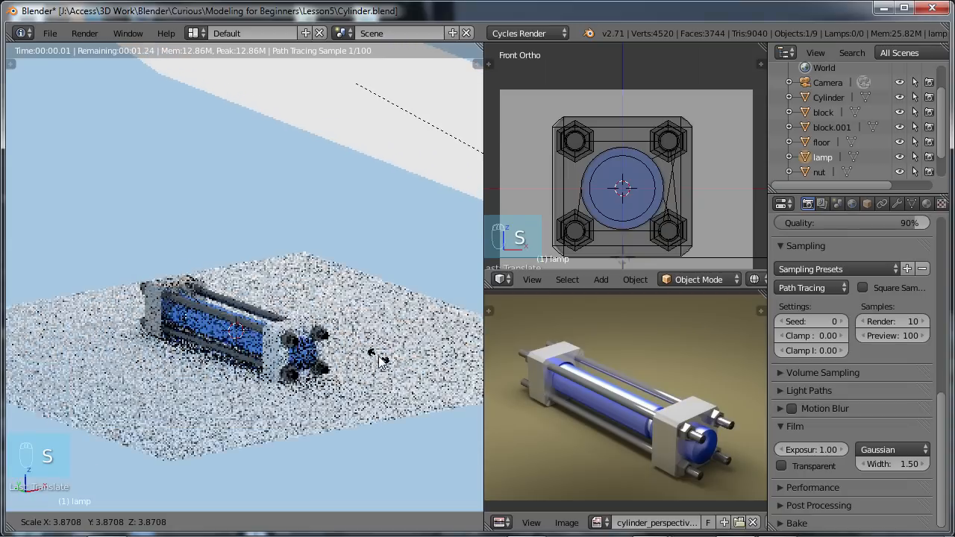
pyautogui.click(363, 331)
pyautogui.press('s')
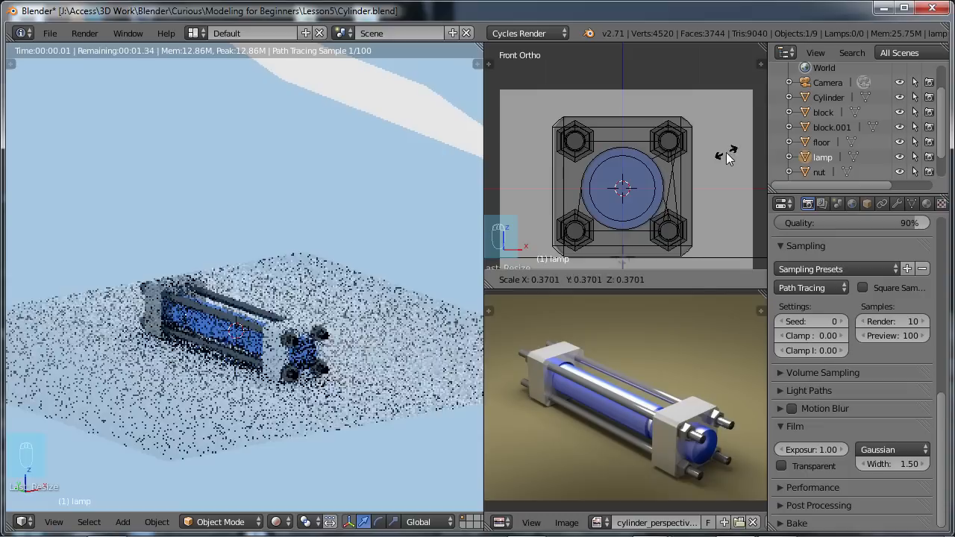
pyautogui.click(693, 176)
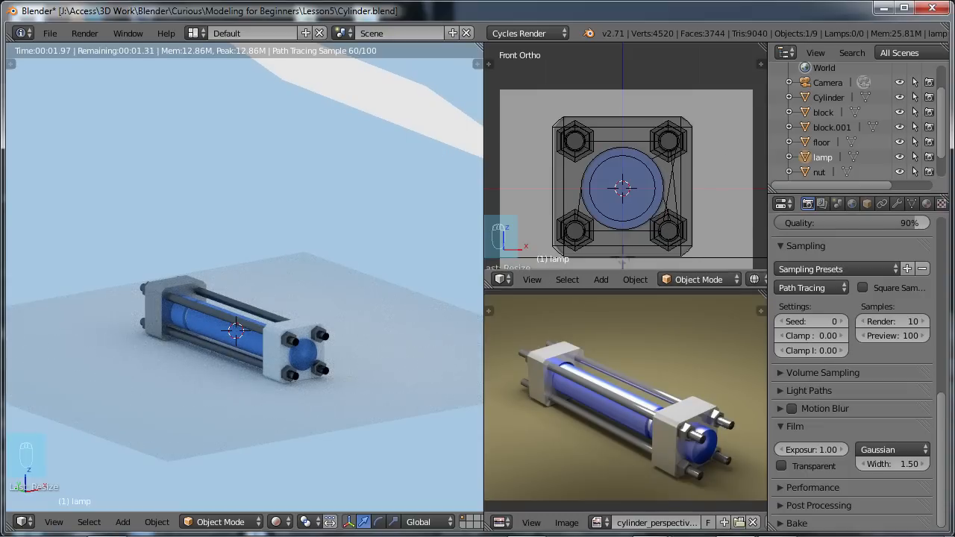
# Try an emission strength of 10 on the lamp material and reduce it to 2.
pyautogui.click(927, 203)
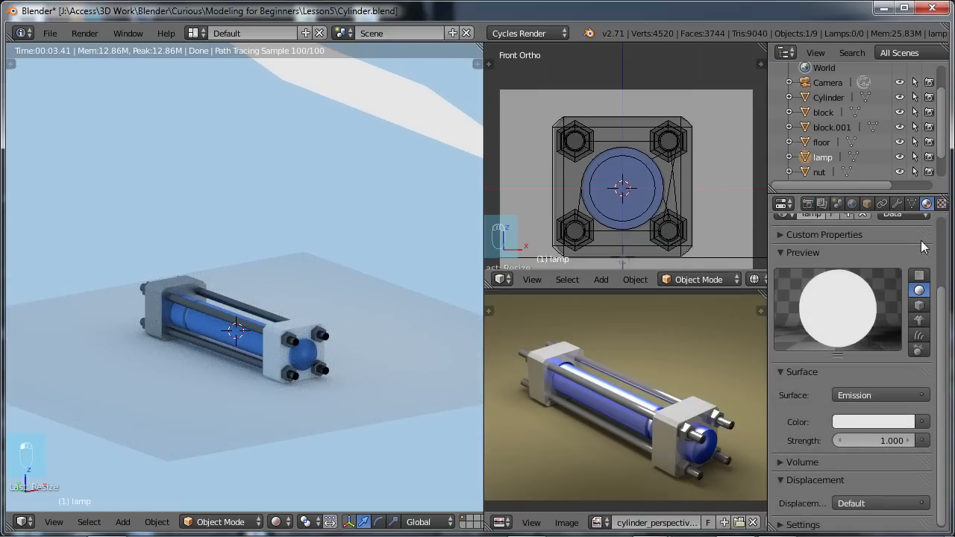
pyautogui.write('10')
pyautogui.press('Return')
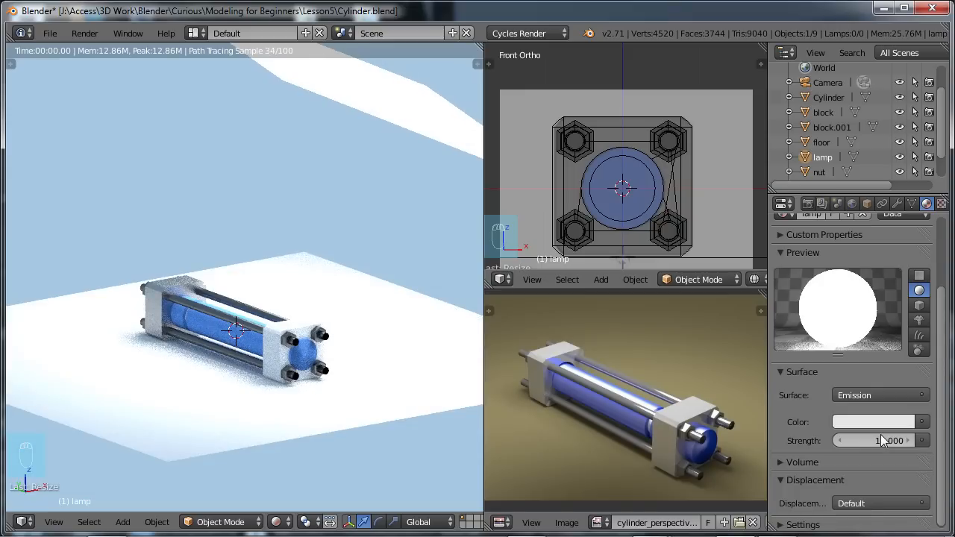
pyautogui.click(900, 439)
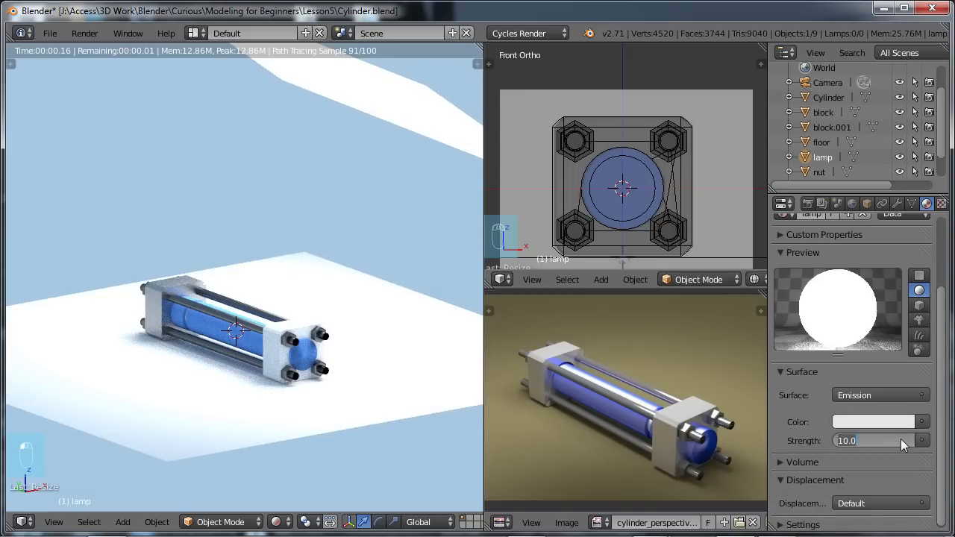
pyautogui.write('2')
pyautogui.press('Return')
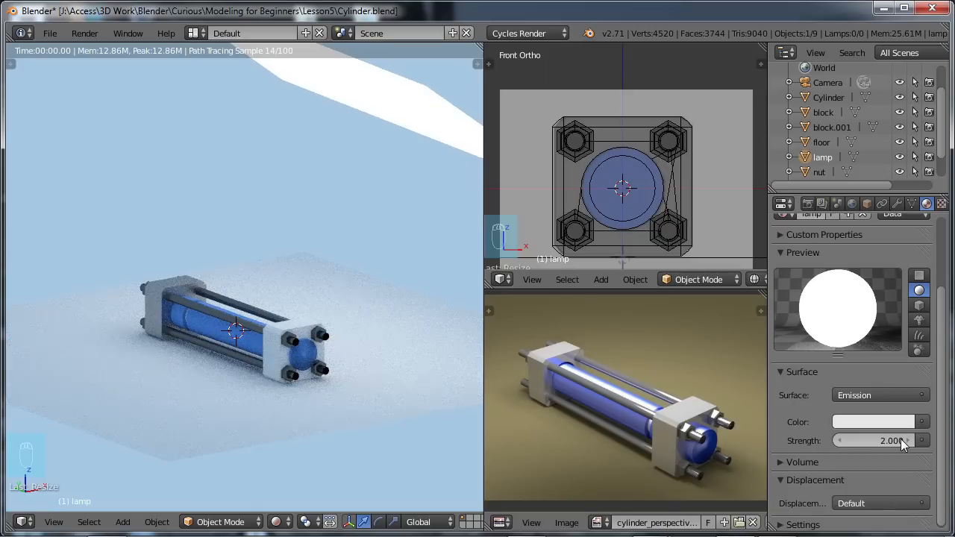
# Inspect the lit cylinder from the opposite side and return the viewport to Solid shading.
pyautogui.moveTo(403, 350); pyautogui.dragTo(125, 333, button='middle')
pyautogui.moveTo(376, 346); pyautogui.dragTo(305, 368, button='middle')
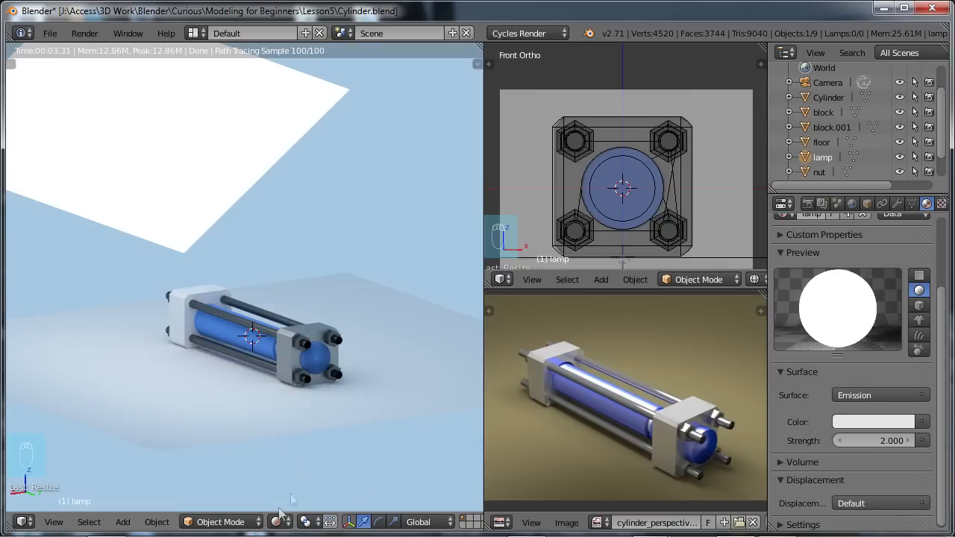
pyautogui.click(279, 523)
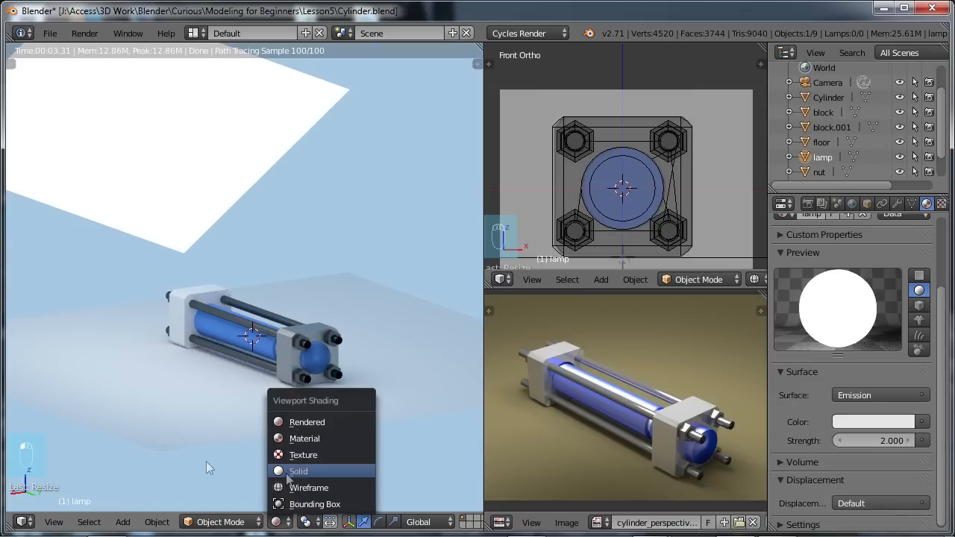
pyautogui.hotkey('shift', 'z')
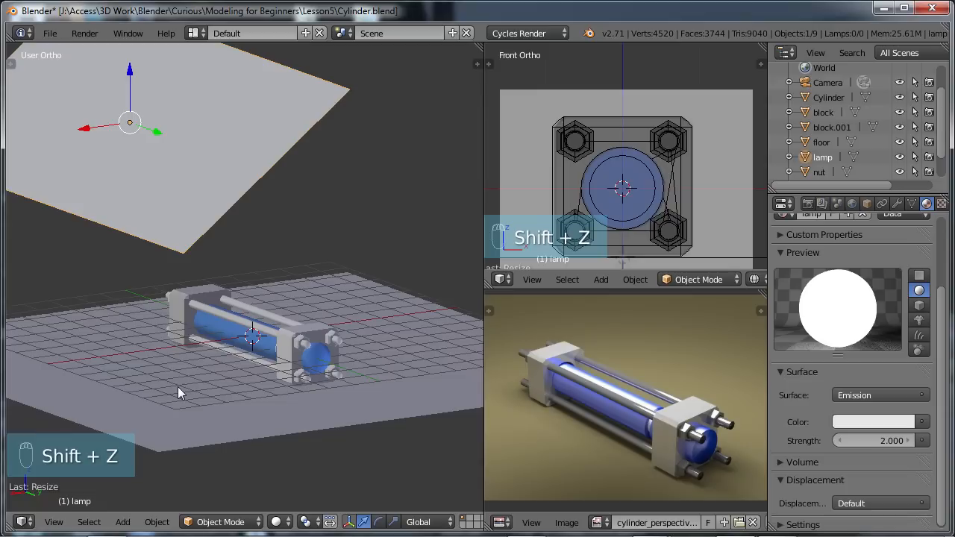
pyautogui.moveTo(292, 369); pyautogui.dragTo(323, 359, button='middle')
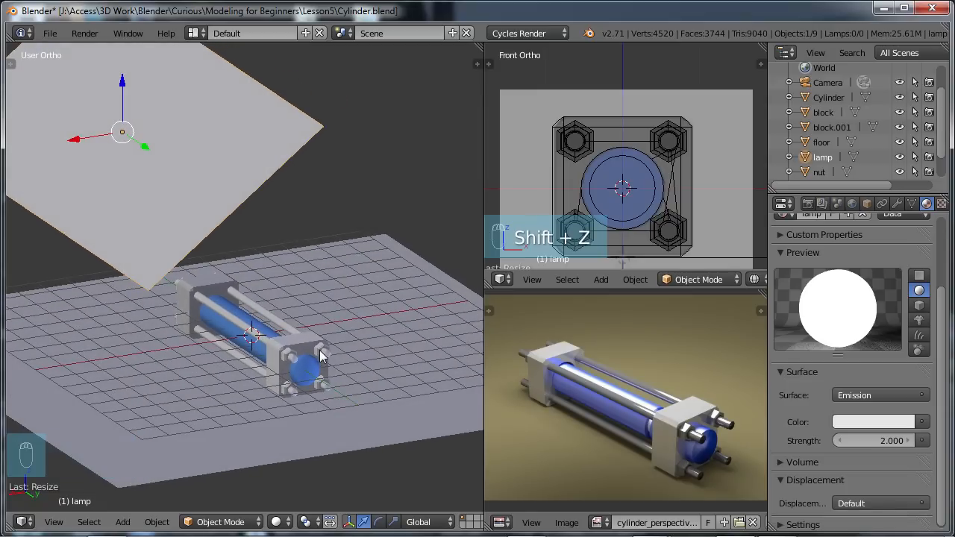
pyautogui.scroll(-2, 366, 311)
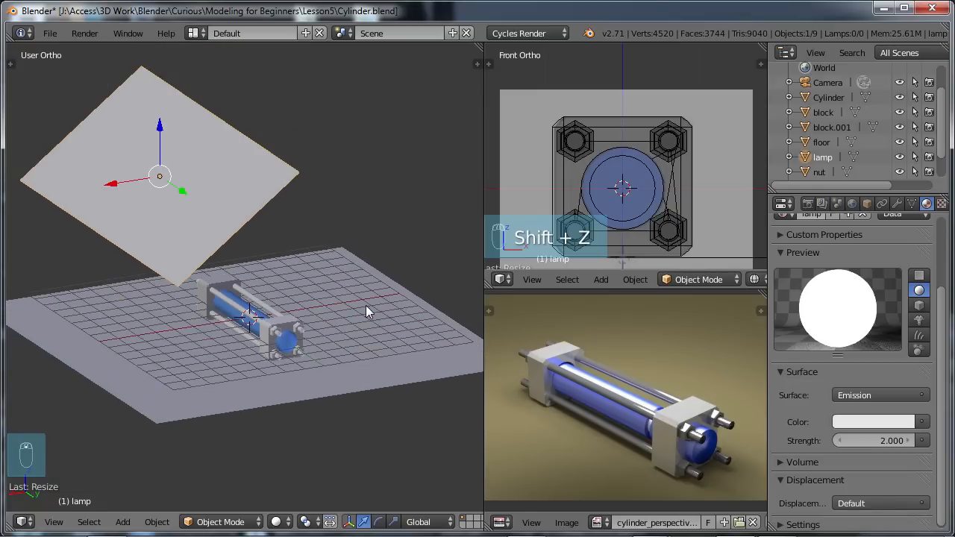
# Turn the reference image area into a 3D View and set the selected camera as its active camera view.
pyautogui.scroll(-1, 363, 300)
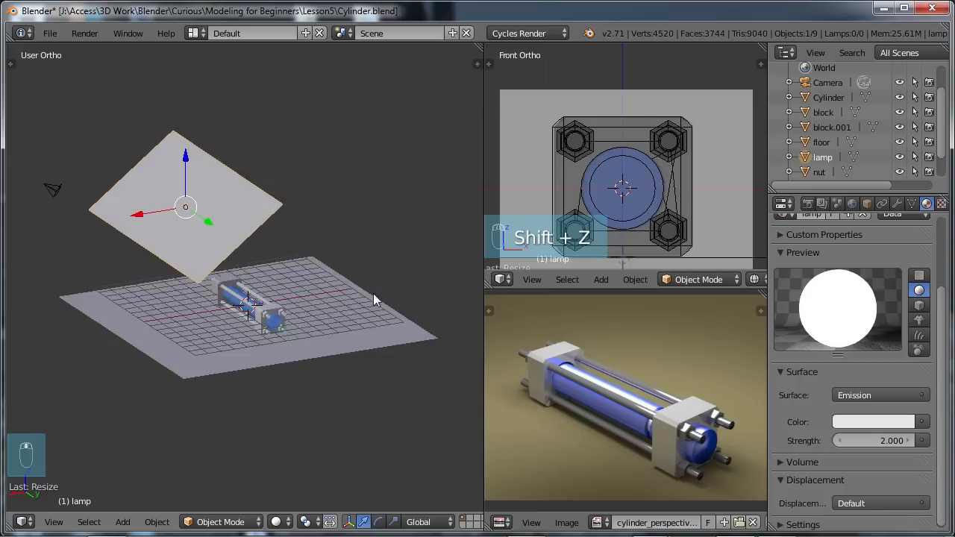
pyautogui.rightClick(57, 188)
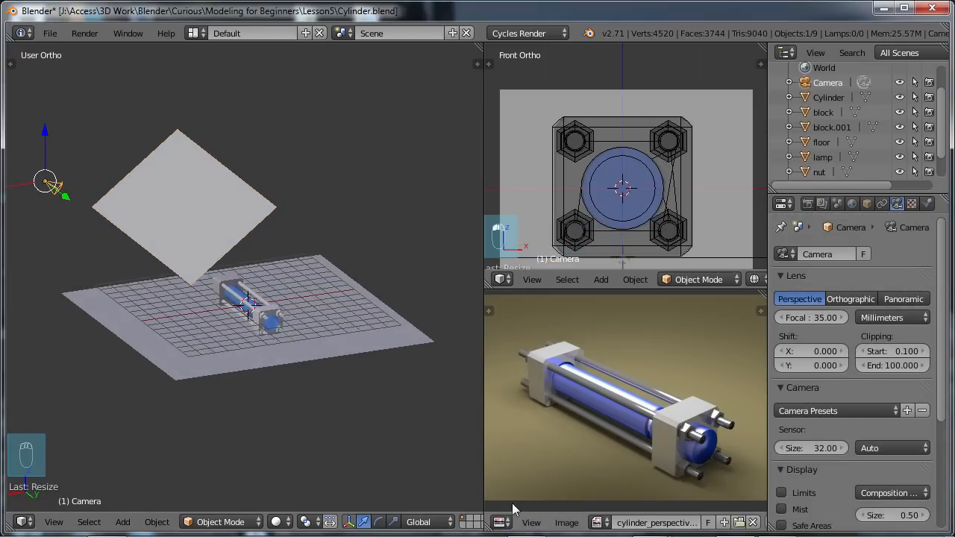
pyautogui.click(500, 523)
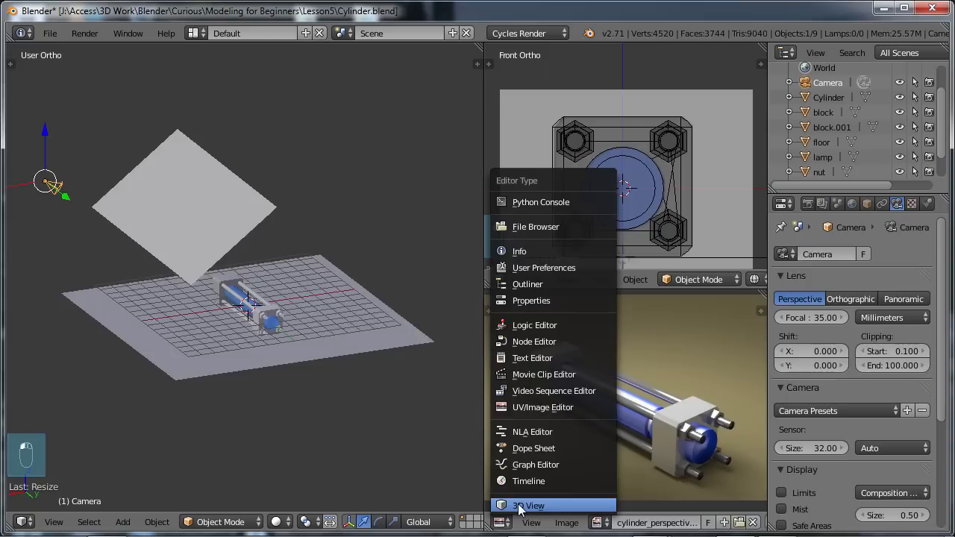
pyautogui.click(528, 506)
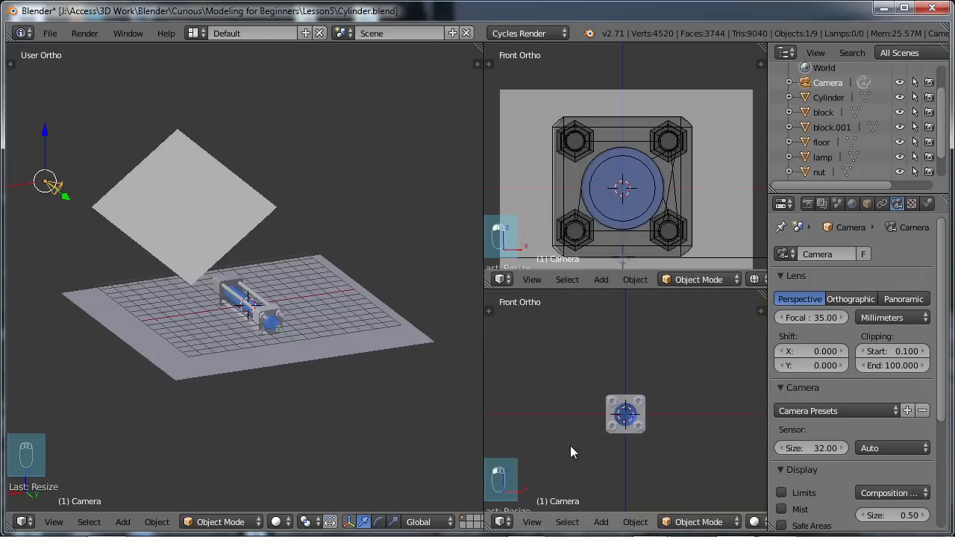
pyautogui.press('ctrl+KP_0')
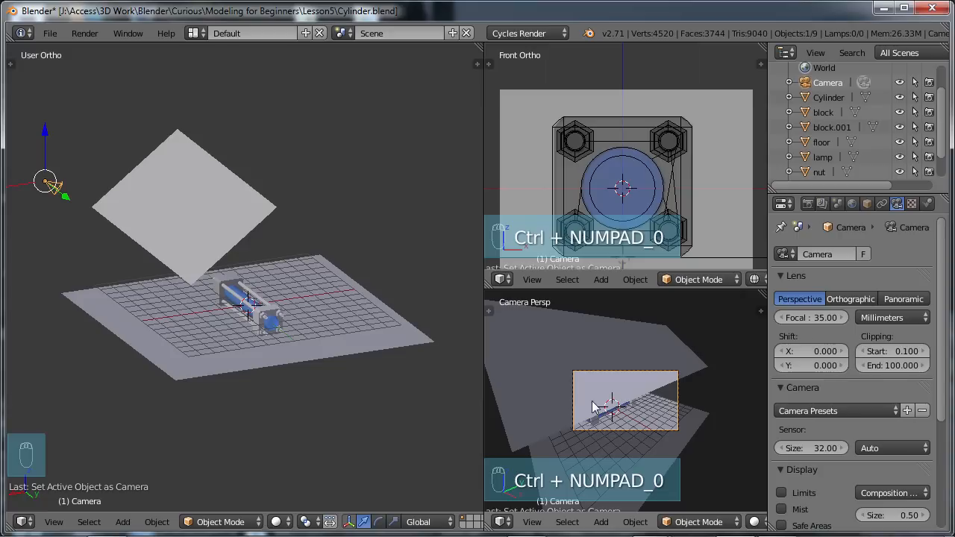
# Disable camera ray visibility for the lamp plane.
pyautogui.rightClick(557, 344)
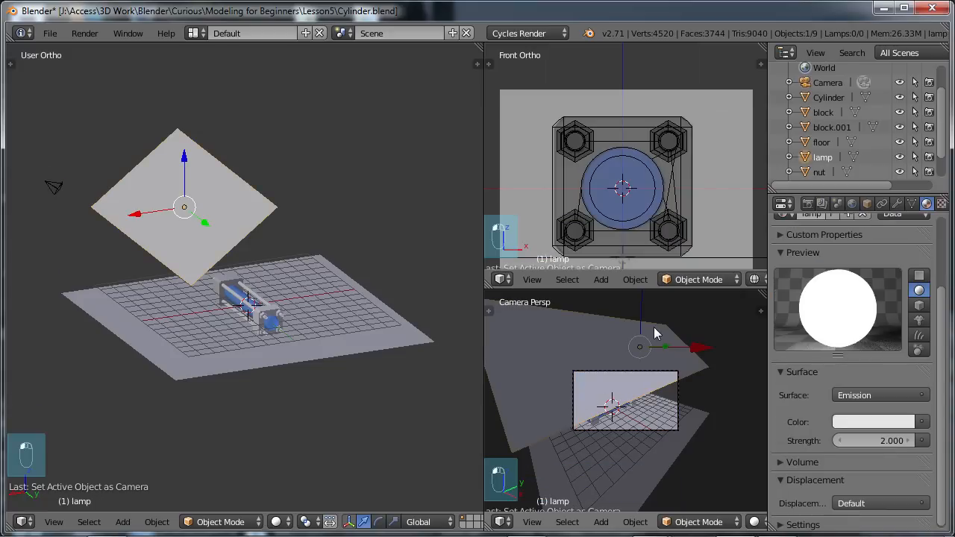
pyautogui.click(867, 206)
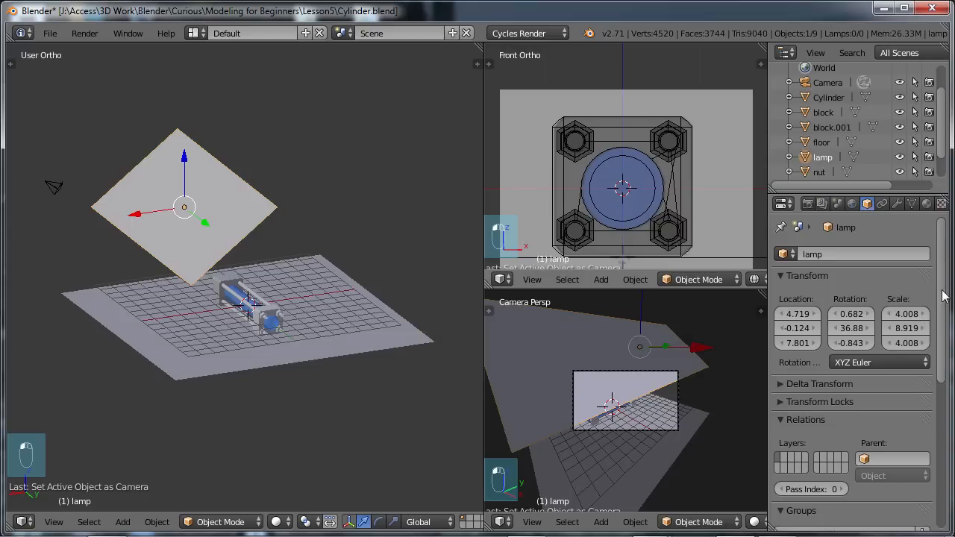
pyautogui.moveTo(945, 299); pyautogui.dragTo(944, 468)
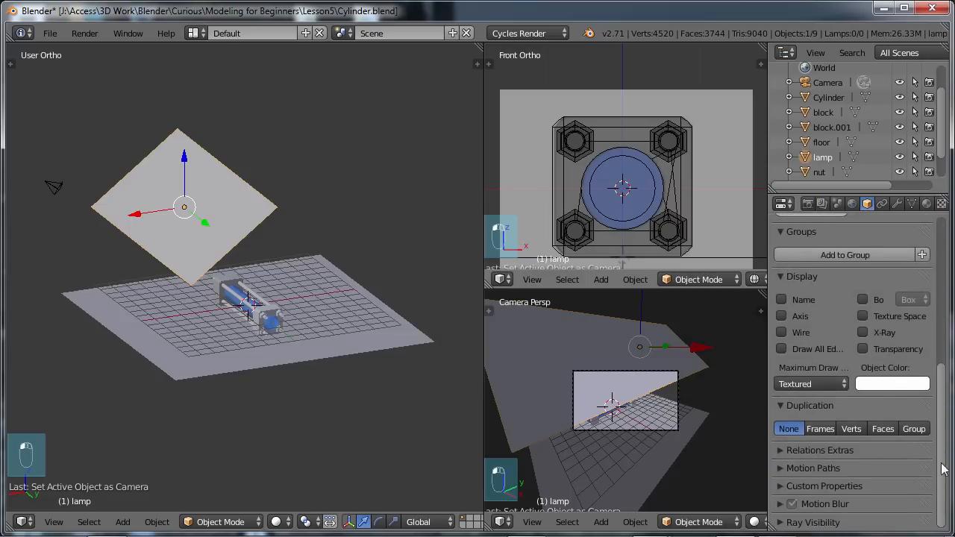
pyautogui.click(816, 522)
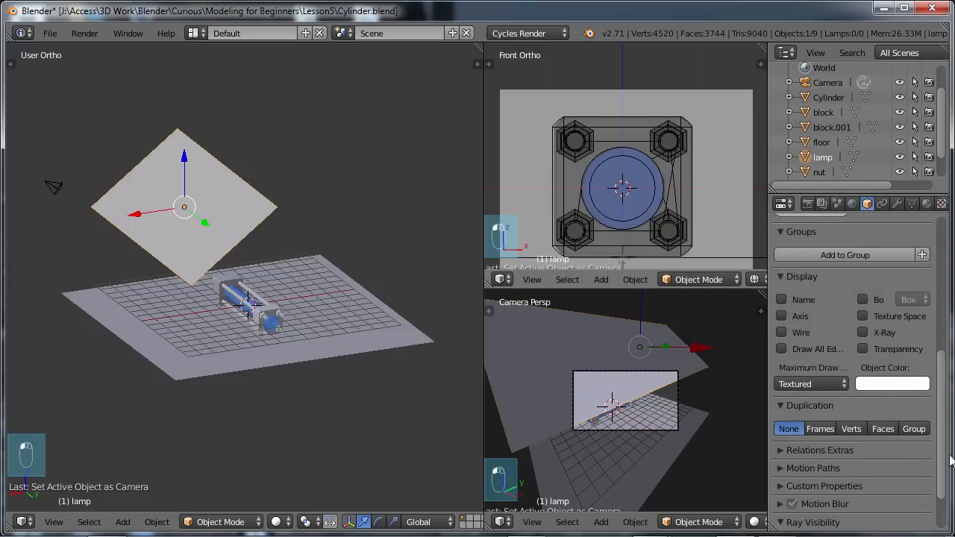
pyautogui.scroll(-2, 946, 457)
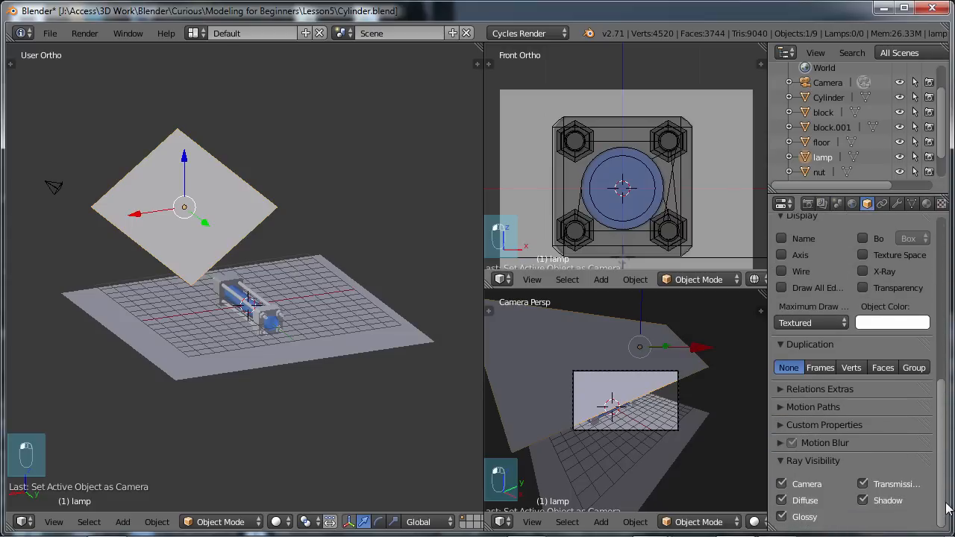
pyautogui.click(782, 484)
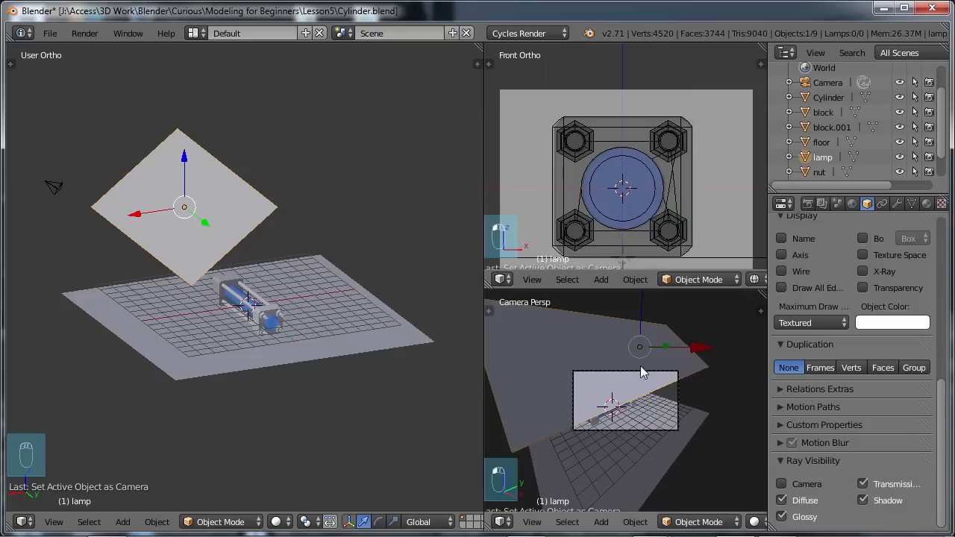
# Save the file over the existing one and render the assembled cylinder through the camera.
pyautogui.hotkey('ctrl', 's')
pyautogui.click(314, 360)
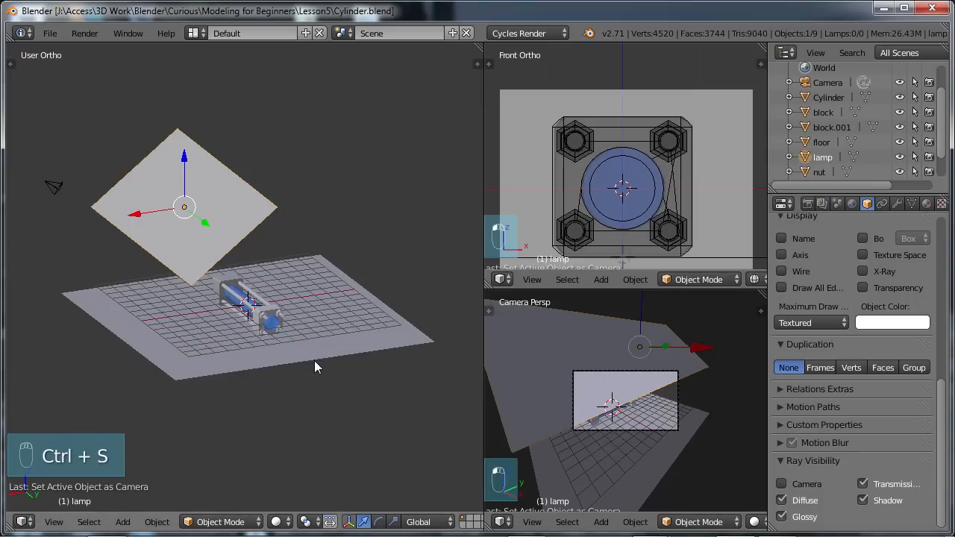
pyautogui.press('F12')
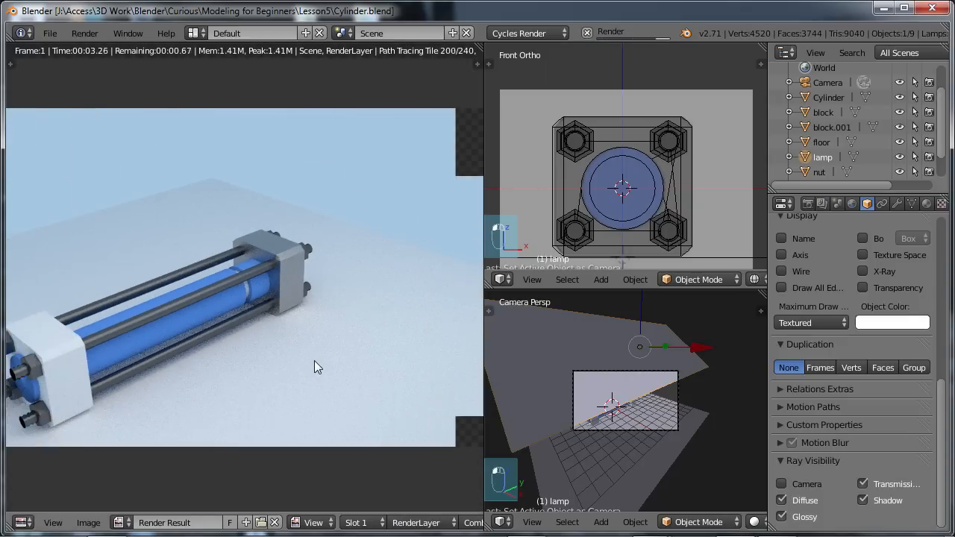
pyautogui.scroll(-1, 314, 360)
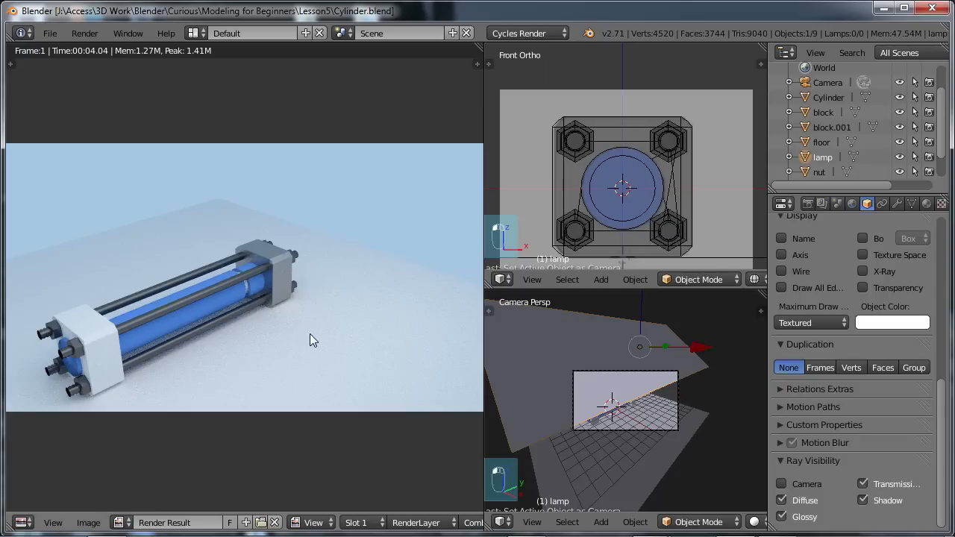
# Set the render samples to 300 and leave the render result for the 3D viewport.
pyautogui.click(807, 204)
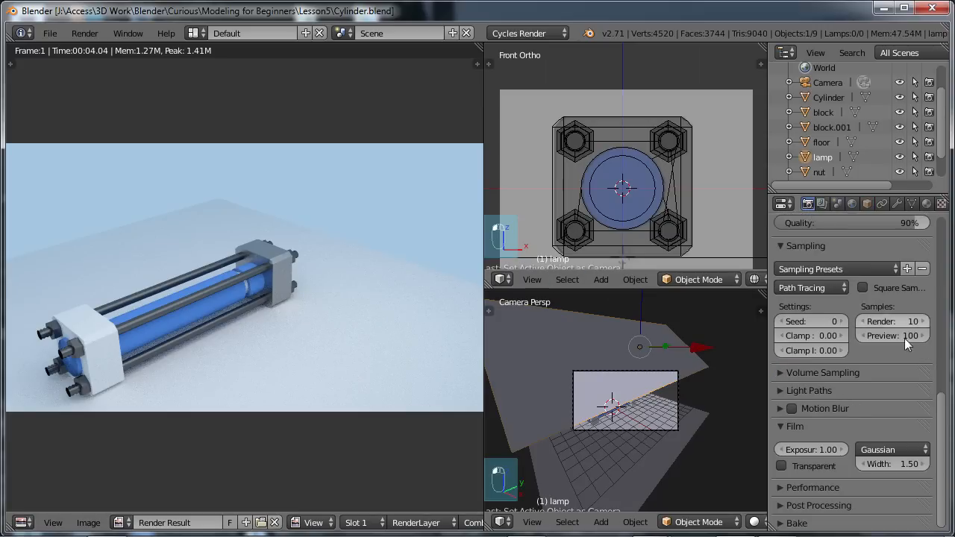
pyautogui.scroll(3, 940, 429)
pyautogui.click(916, 391)
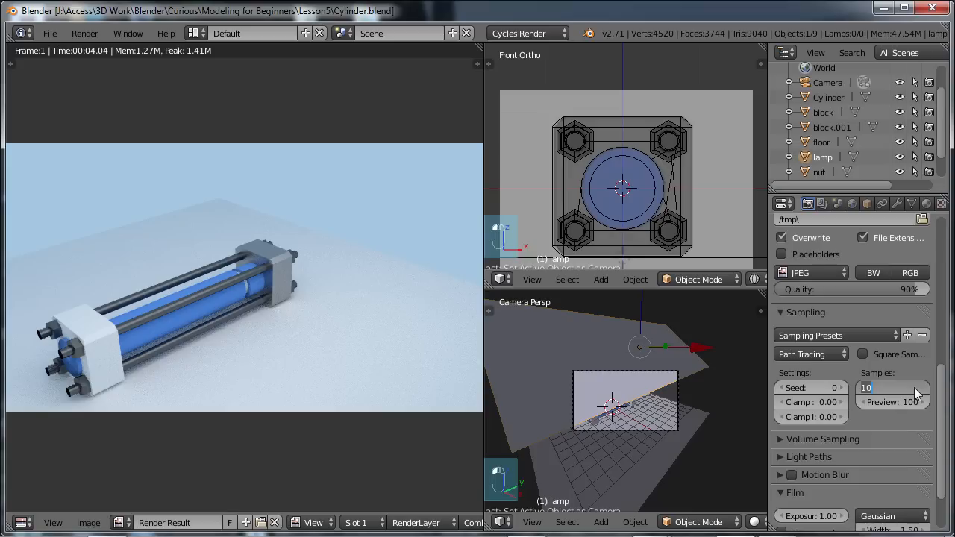
pyautogui.write('300')
pyautogui.press('Return')
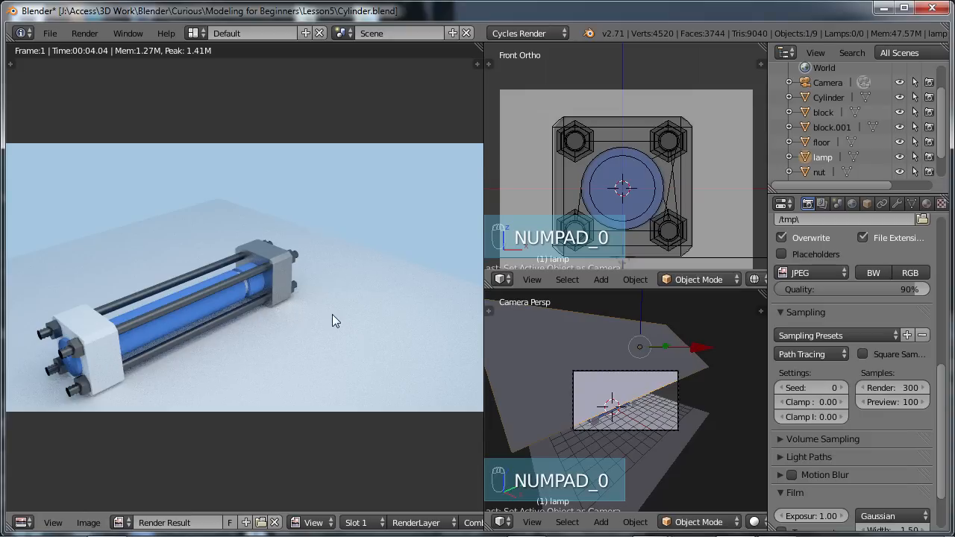
pyautogui.scroll(-1, 332, 321)
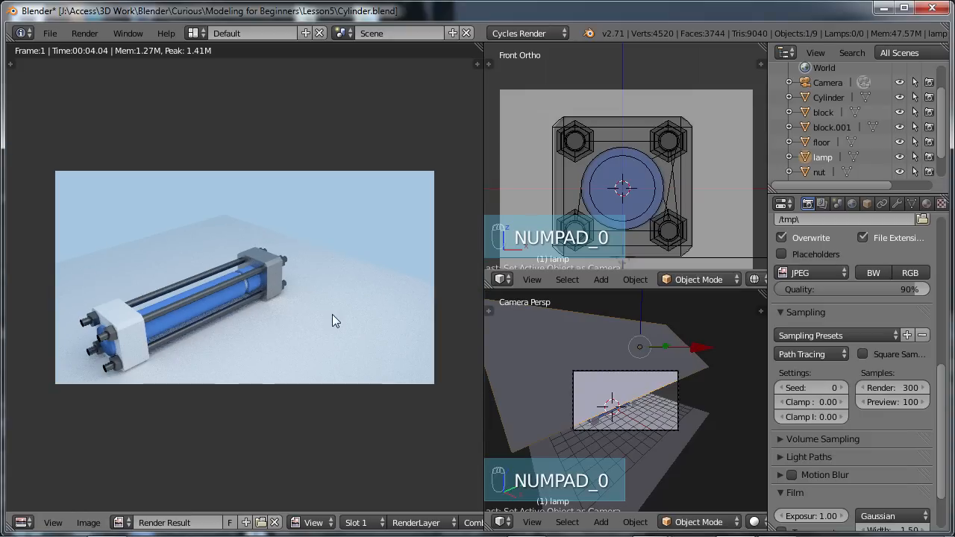
pyautogui.press('Escape')
# Move the four nuts at the cylinder's positive Y end outward along Y by about 1.5 units.
pyautogui.moveTo(323, 321); pyautogui.dragTo(353, 303, button='middle')
pyautogui.scroll(4, 353, 303)
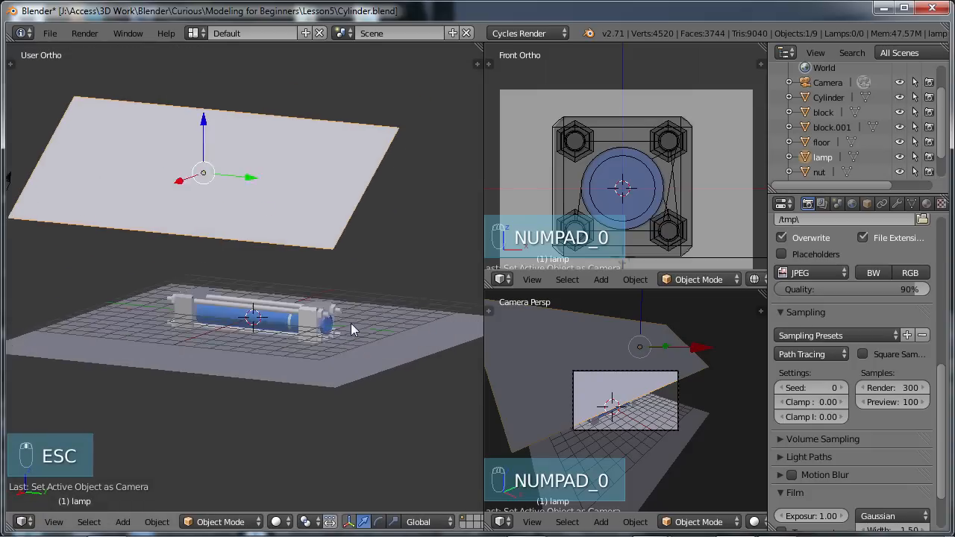
pyautogui.moveTo(343, 355); pyautogui.dragTo(368, 354, button='middle')
pyautogui.scroll(5, 368, 354)
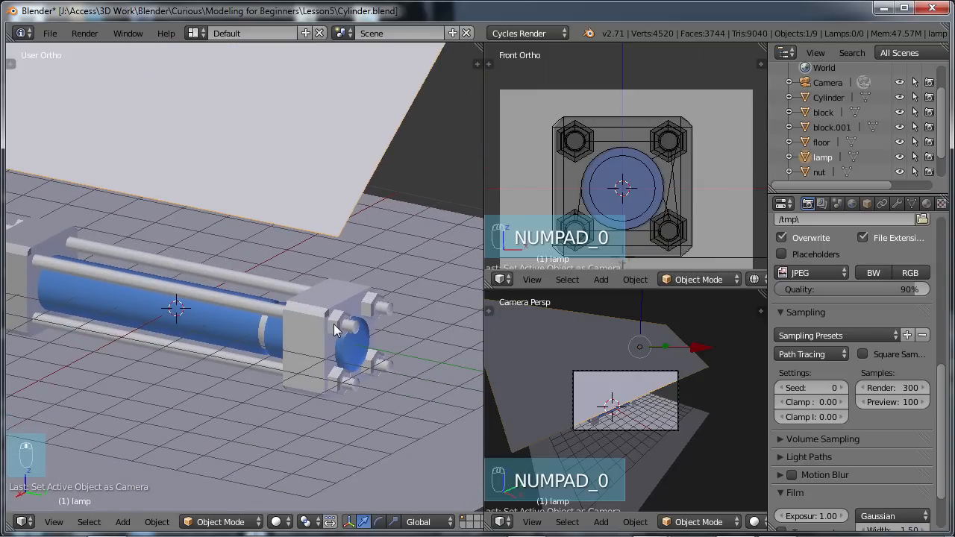
pyautogui.click(337, 330)
pyautogui.press('g')
pyautogui.press('y')
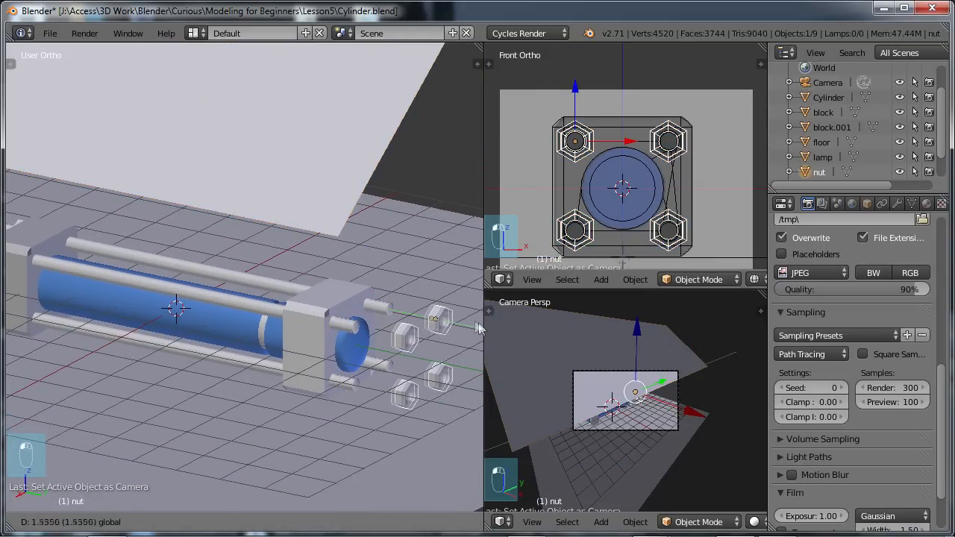
pyautogui.click(467, 332)
pyautogui.scroll(-3, 344, 346)
pyautogui.scroll(2, 345, 345)
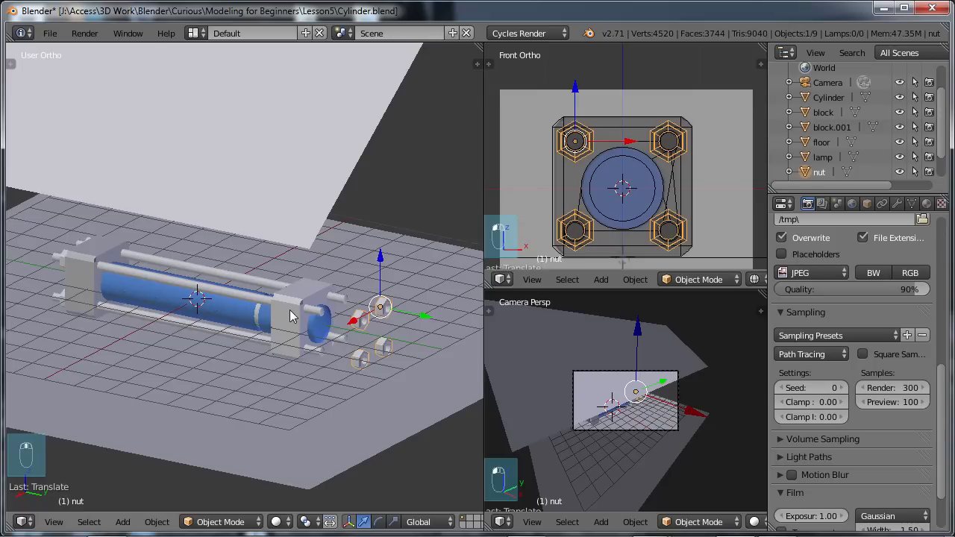
# Slide the positive Y end block outward along Y until it clears the blue tube, moving its nuts further out to make room.
pyautogui.click(307, 322)
pyautogui.press('g')
pyautogui.press('y')
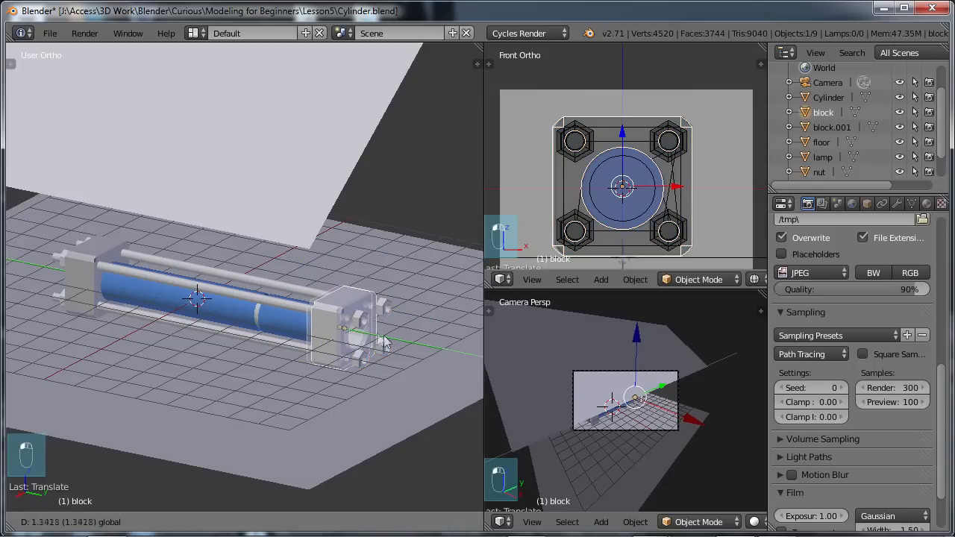
pyautogui.click(380, 322)
pyautogui.click(383, 312)
pyautogui.moveTo(421, 316); pyautogui.dragTo(467, 326)
pyautogui.rightClick(344, 310)
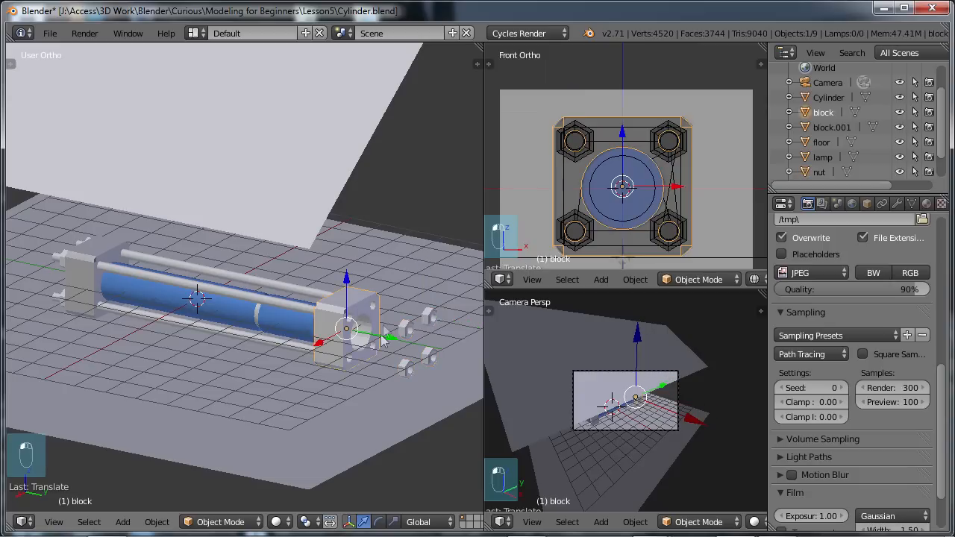
pyautogui.press('g')
pyautogui.press('y')
pyautogui.click(260, 343)
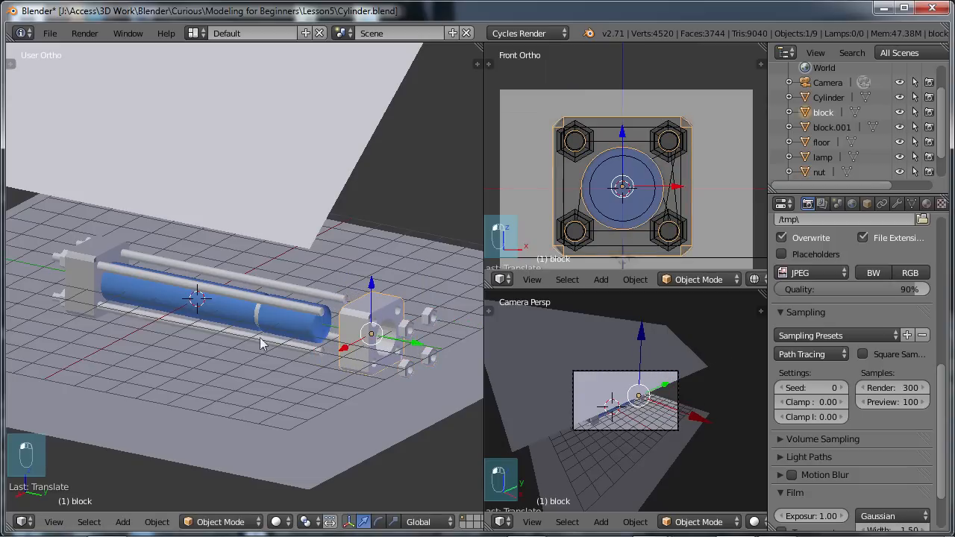
# Pull the four nuts at the opposite end away from their block along negative Y.
pyautogui.rightClick(59, 259)
pyautogui.press('g')
pyautogui.press('y')
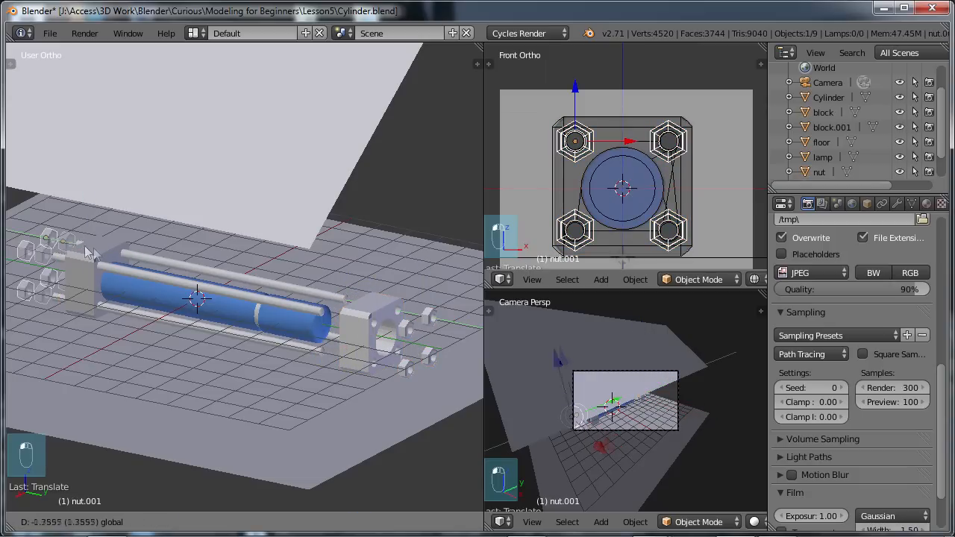
pyautogui.click(62, 295)
pyautogui.keyDown('shift'); pyautogui.moveTo(63, 289); pyautogui.dragTo(226, 309, button='middle'); pyautogui.keyUp('shift')
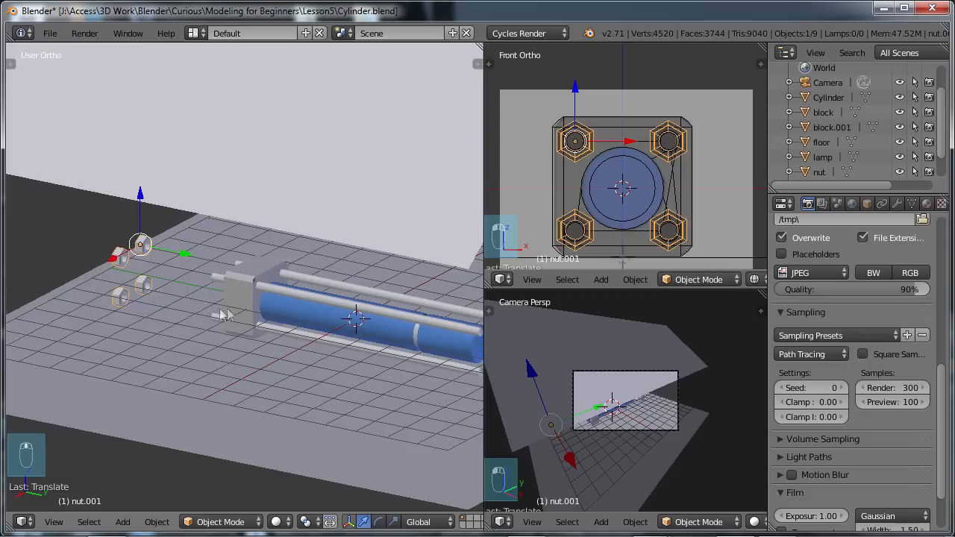
pyautogui.scroll(-2, 173, 290)
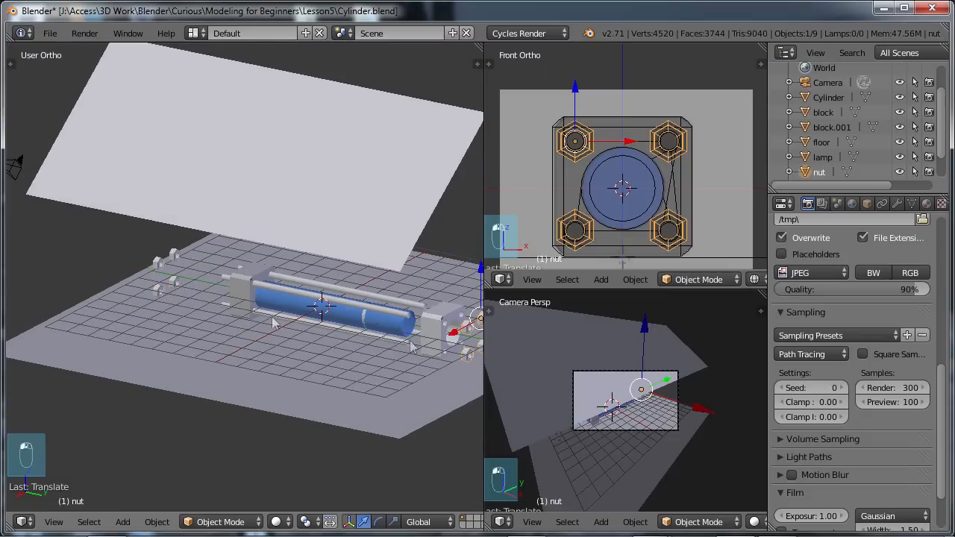
# Move the opposite end block about 2.5 units along negative Y, off the tube and toward its nuts.
pyautogui.rightClick(243, 289)
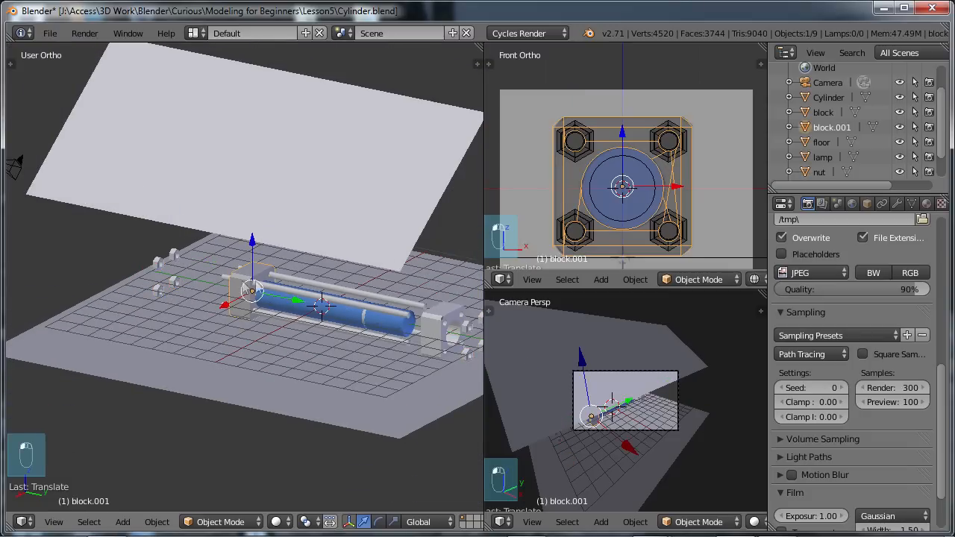
pyautogui.press('g')
pyautogui.press('y')
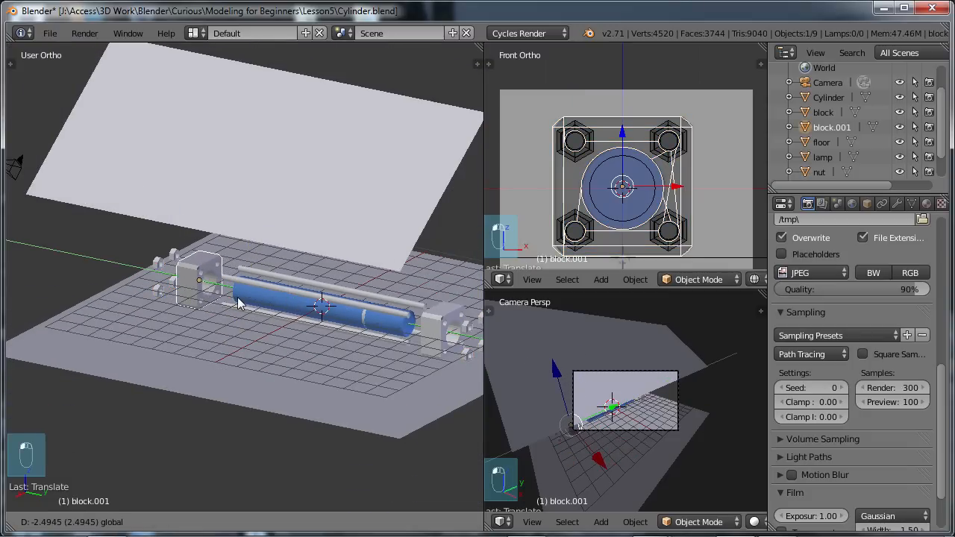
pyautogui.click(242, 302)
pyautogui.scroll(-1, 351, 326)
pyautogui.moveTo(368, 328); pyautogui.dragTo(320, 325, button='middle')
# Switch the camera view to wireframe shading so the parts show through the lamp plane.
pyautogui.scroll(2, 671, 425)
pyautogui.scroll(-2, 636, 411)
pyautogui.scroll(2, 636, 412)
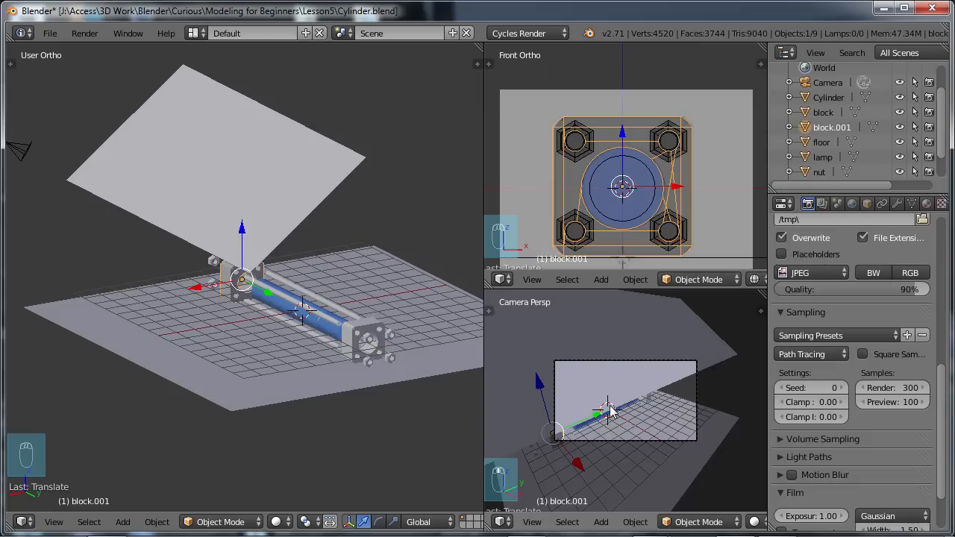
pyautogui.press('z')
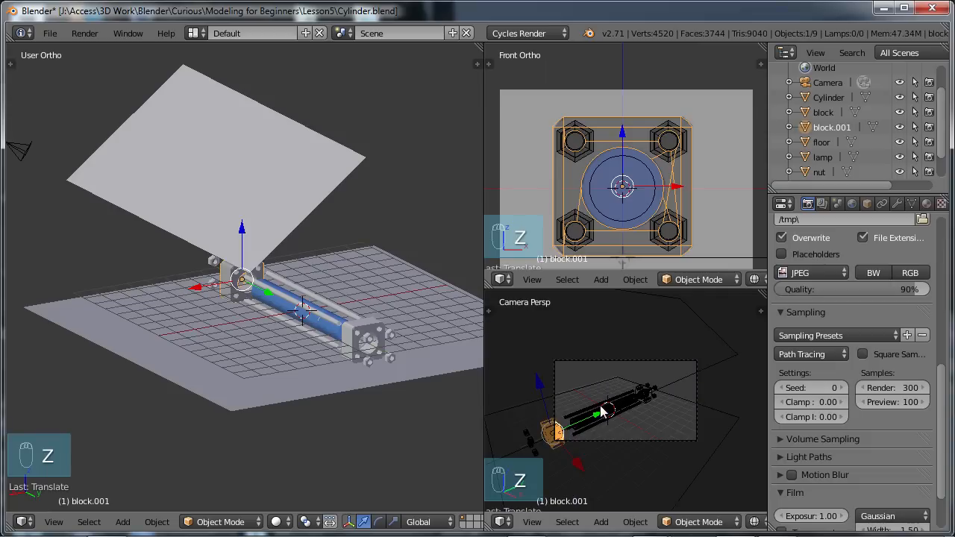
pyautogui.scroll(-3, 616, 425)
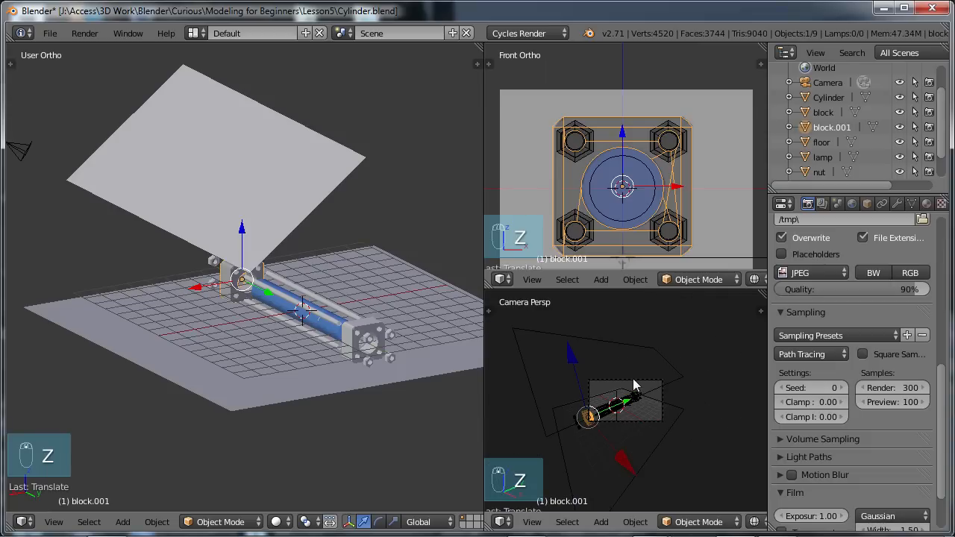
# Reposition the camera and pull it back along its local Z axis to frame all the separated parts.
pyautogui.rightClick(629, 390)
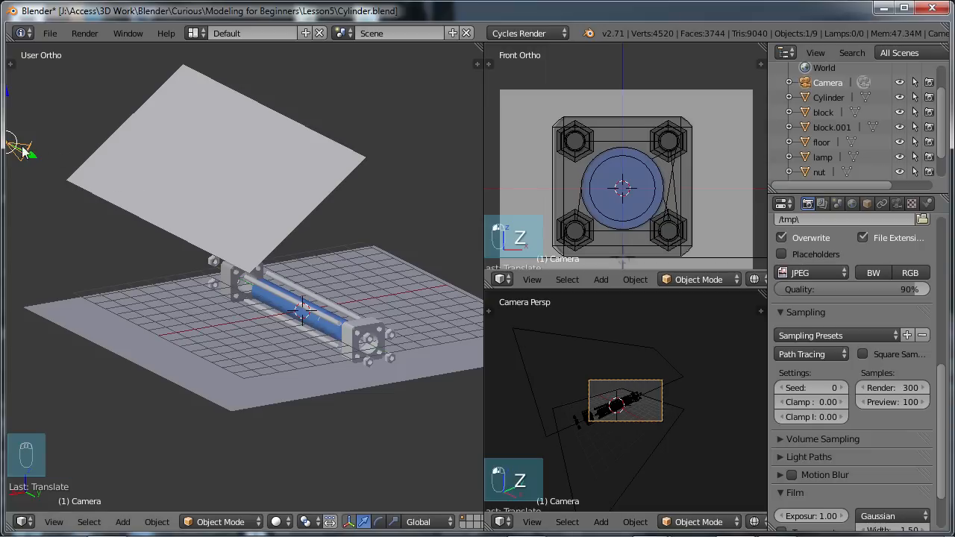
pyautogui.scroll(5, 622, 427)
pyautogui.keyDown('shift'); pyautogui.moveTo(663, 385); pyautogui.dragTo(666, 381, button='middle'); pyautogui.keyUp('shift')
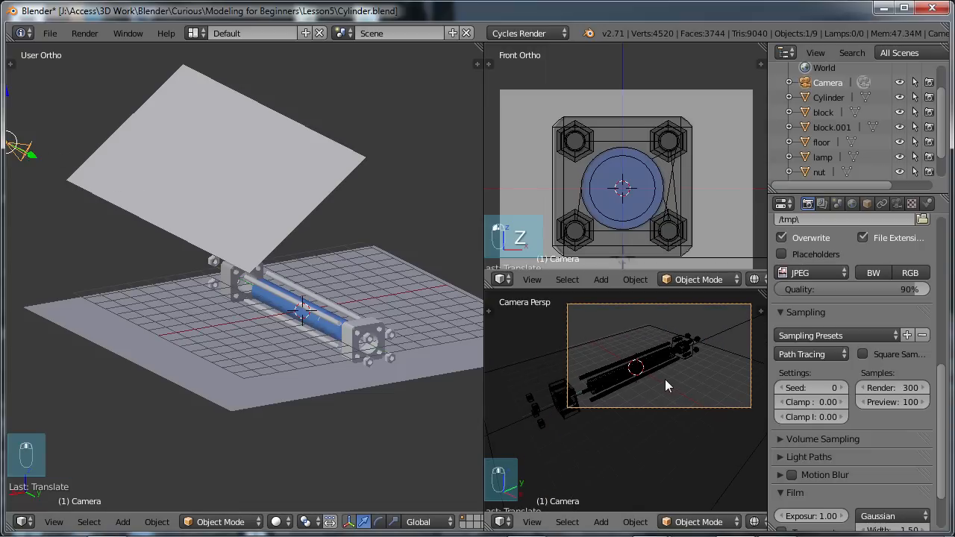
pyautogui.press('g')
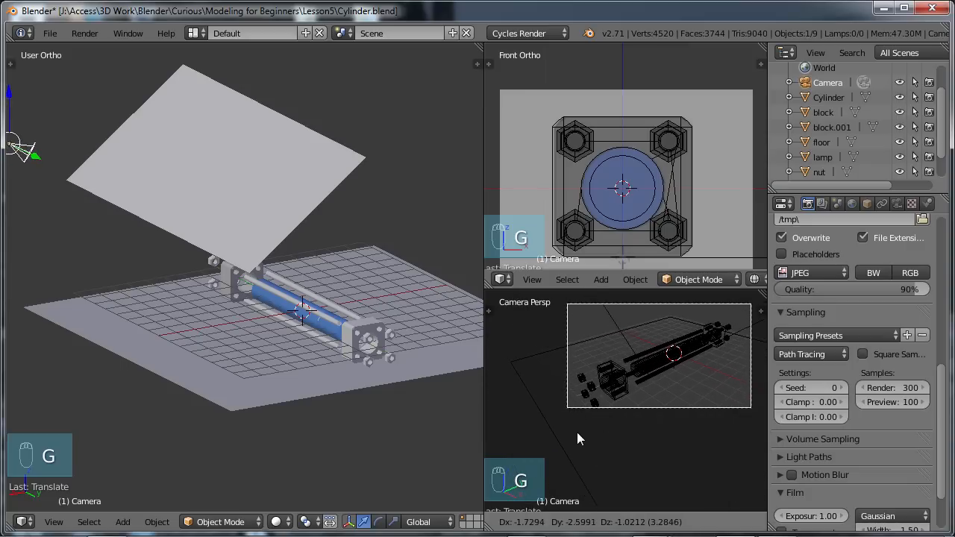
pyautogui.click(643, 416)
pyautogui.press('g')
pyautogui.press('z')
pyautogui.press('z')
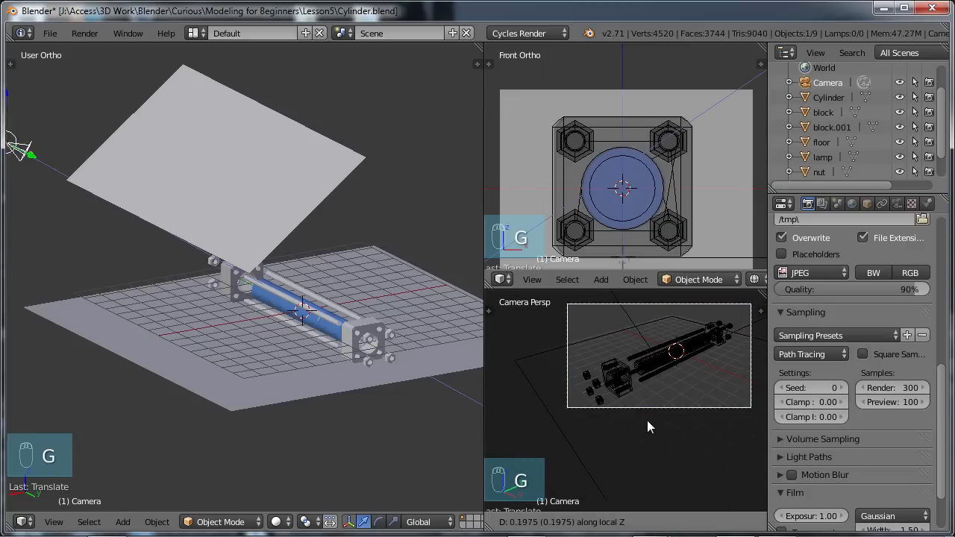
pyautogui.click(646, 438)
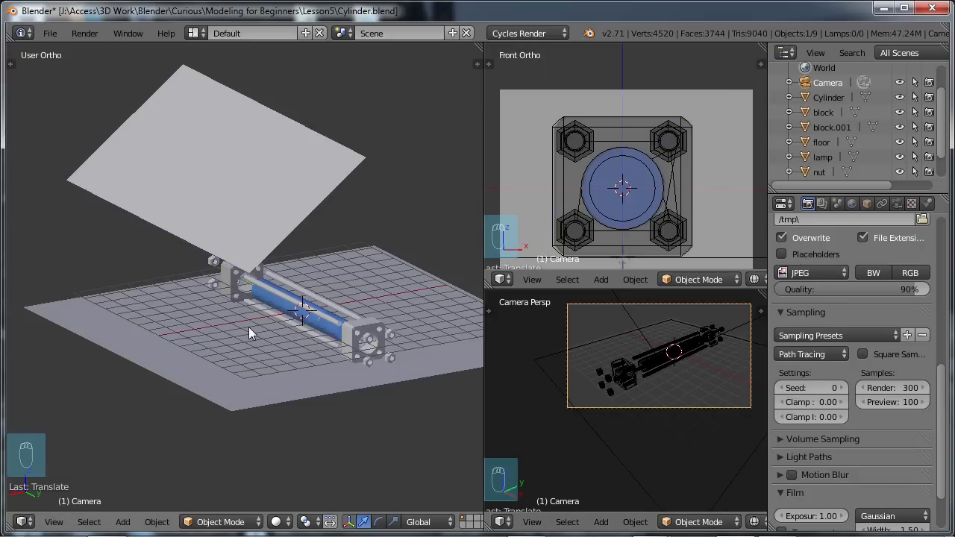
# Render the exploded cylinder through the camera and maximize the render result.
pyautogui.press('F12')
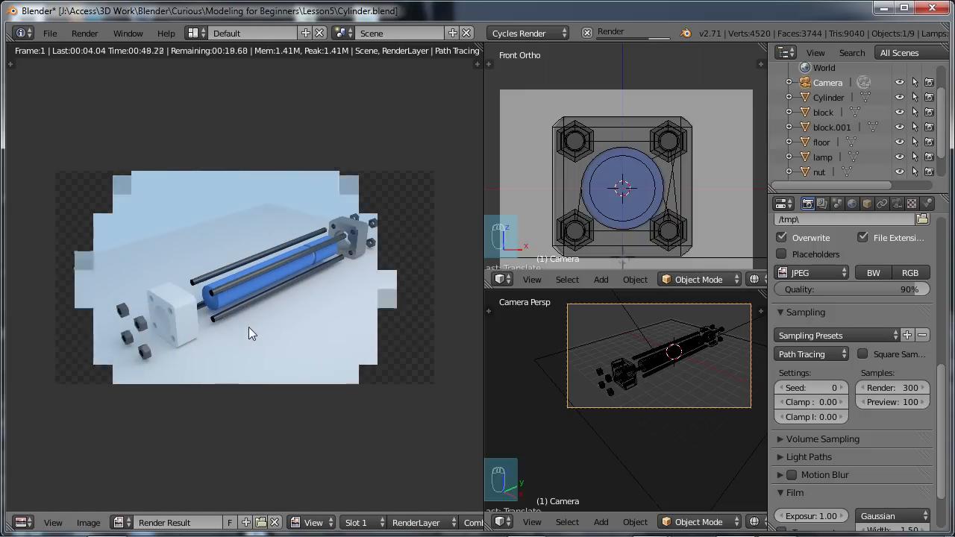
pyautogui.hotkey('ctrl', 'Up')
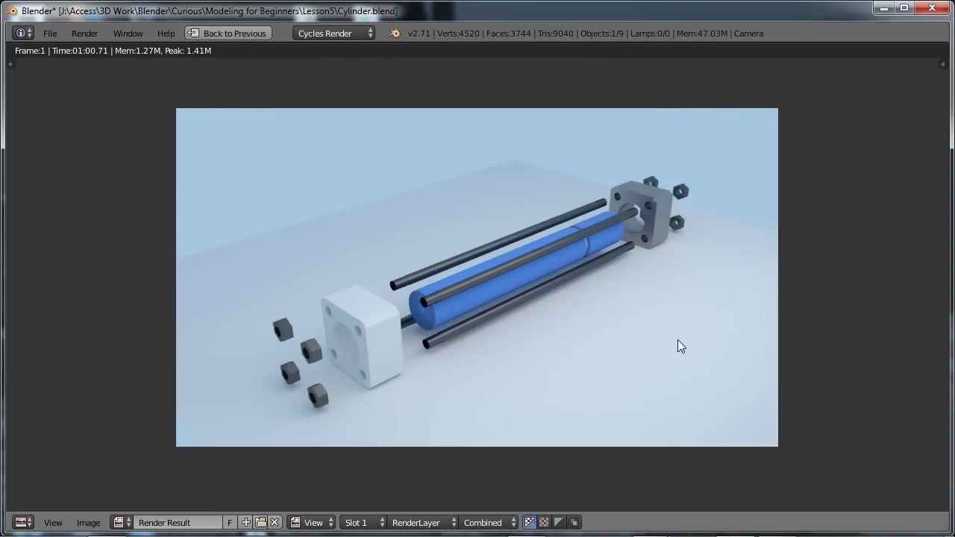